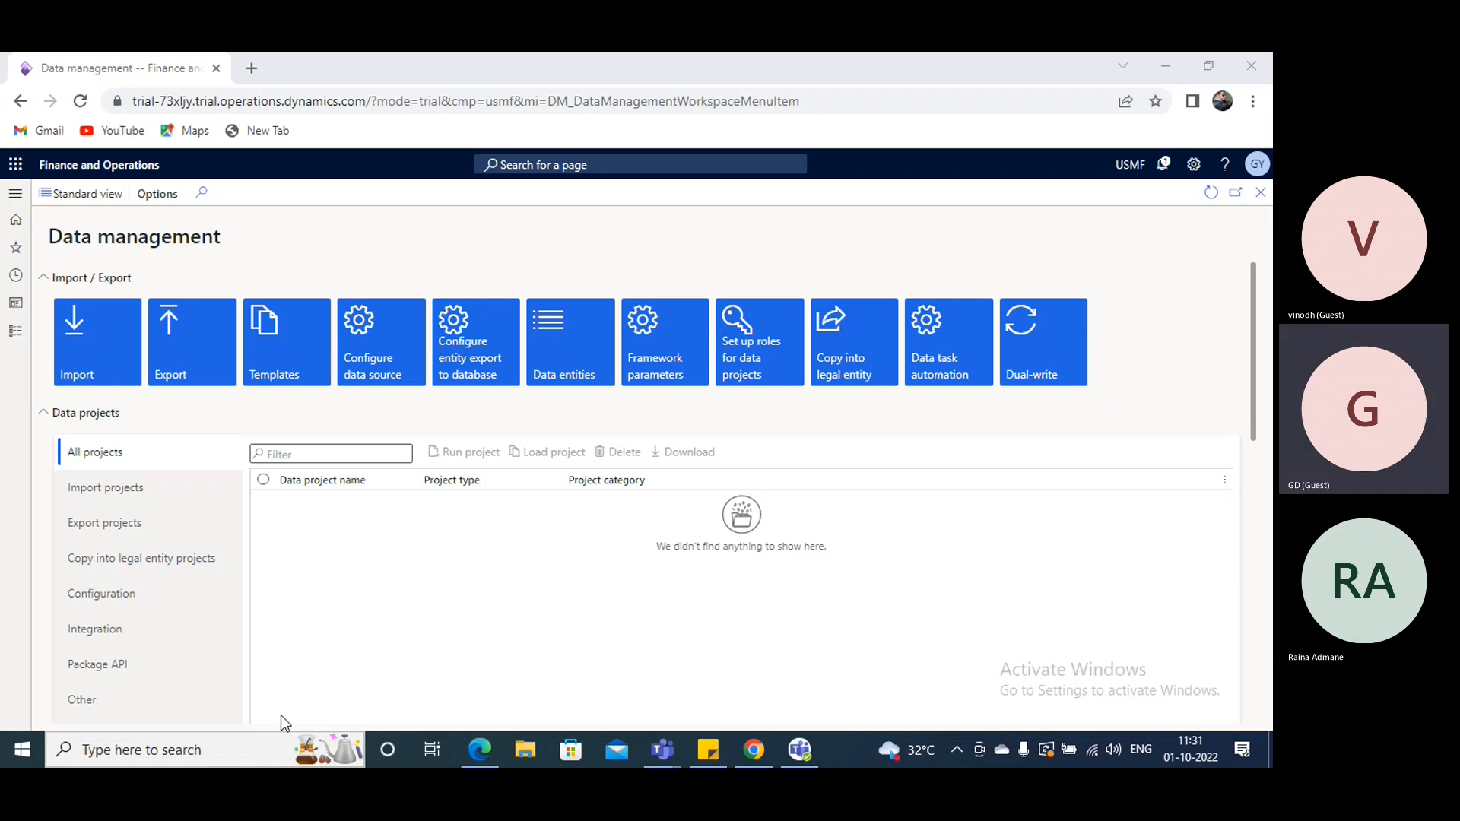
- Launch Microsoft Office Excel 2007
left_click(197, 747)
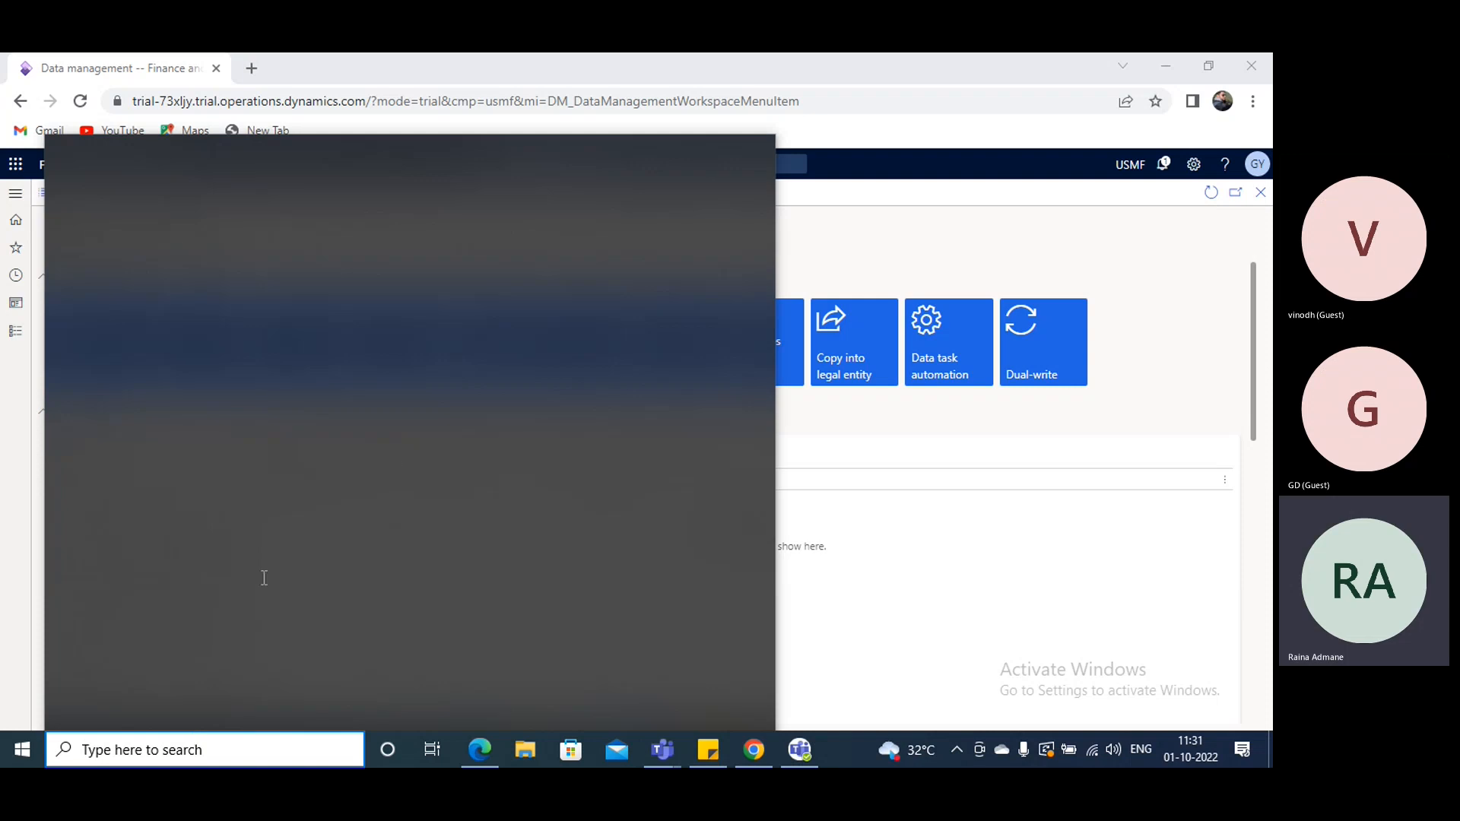
type("excel")
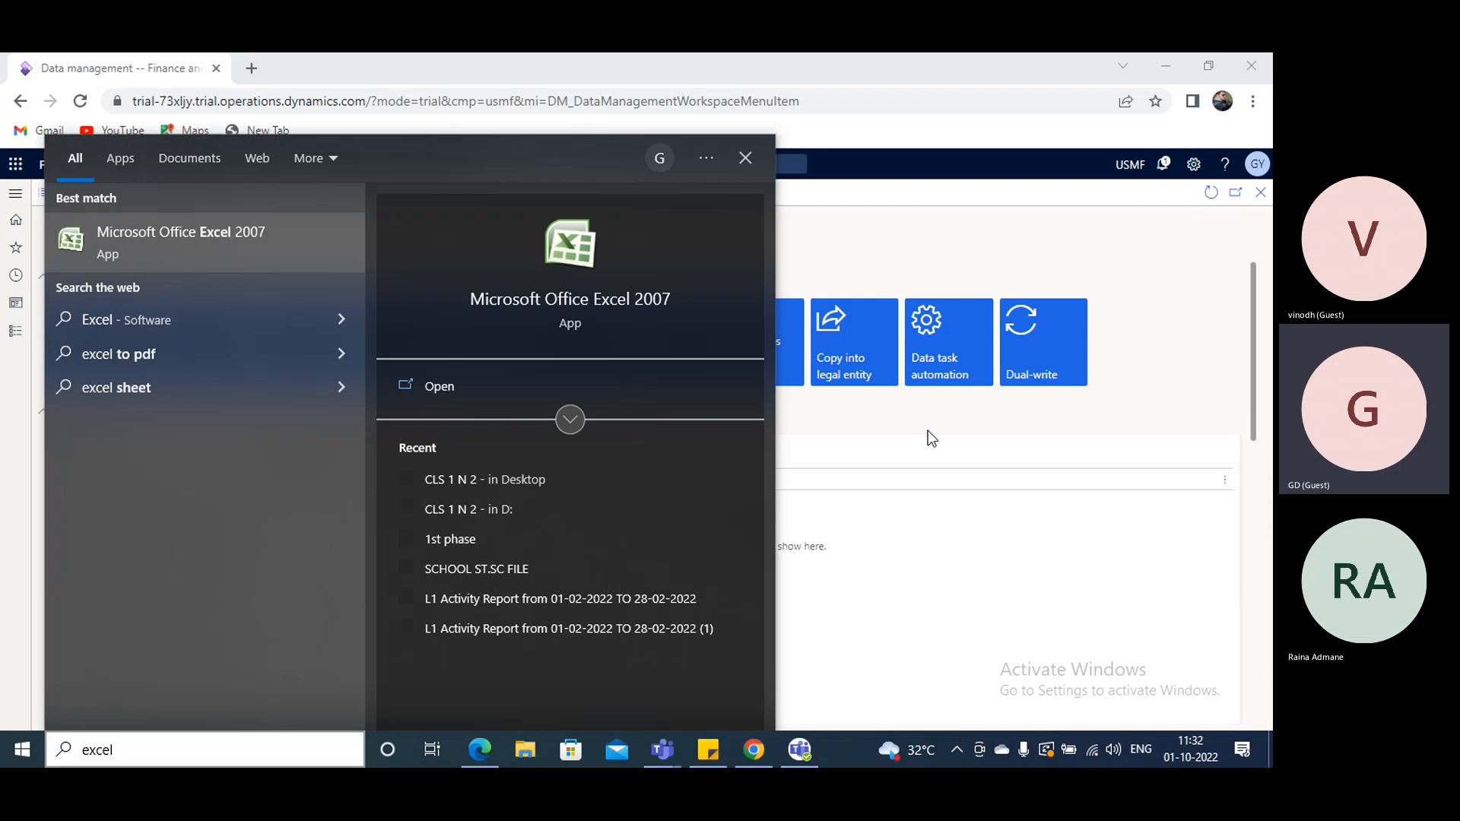
key("Return")
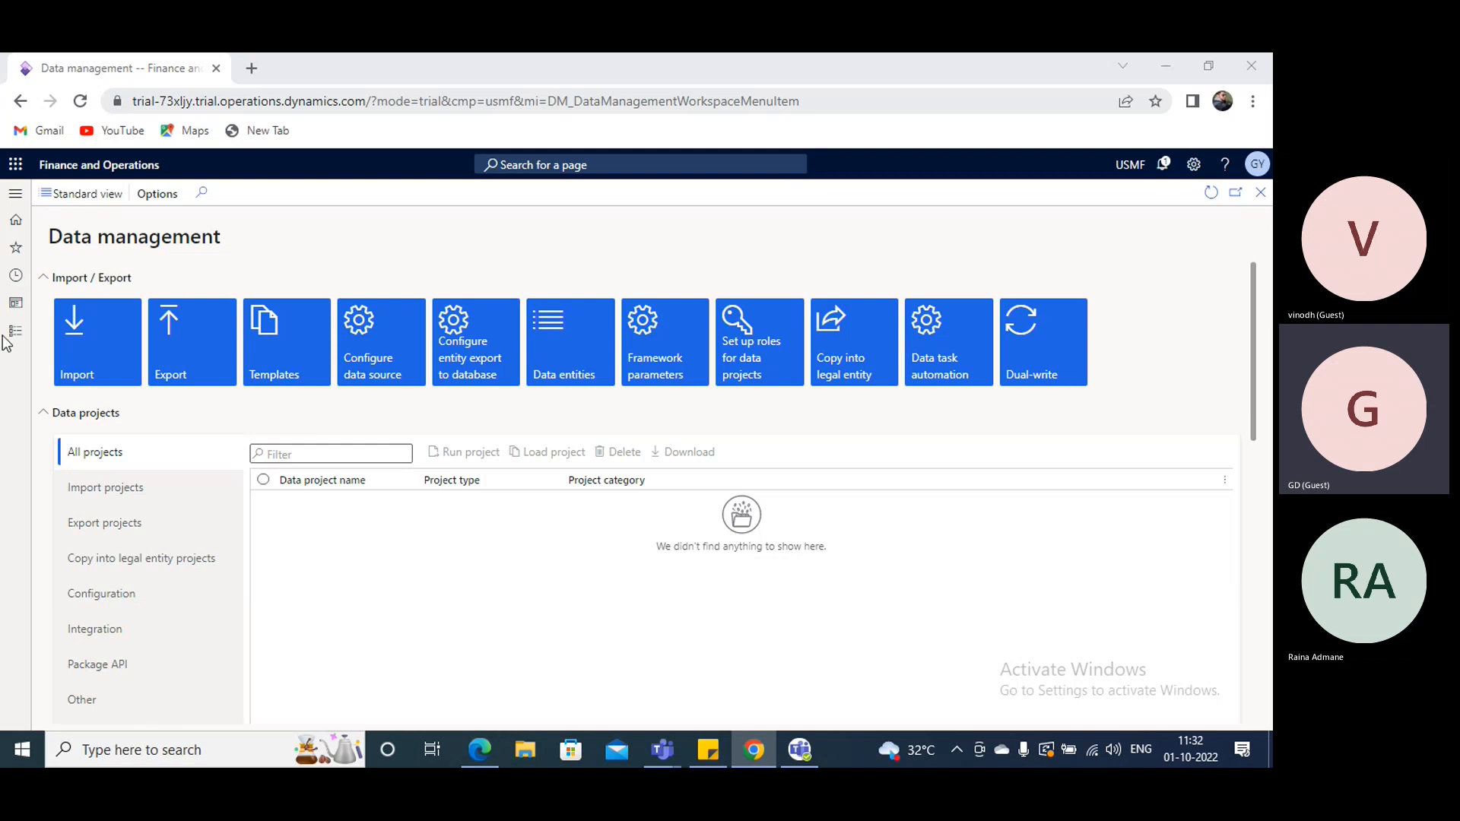
right_click(153, 68)
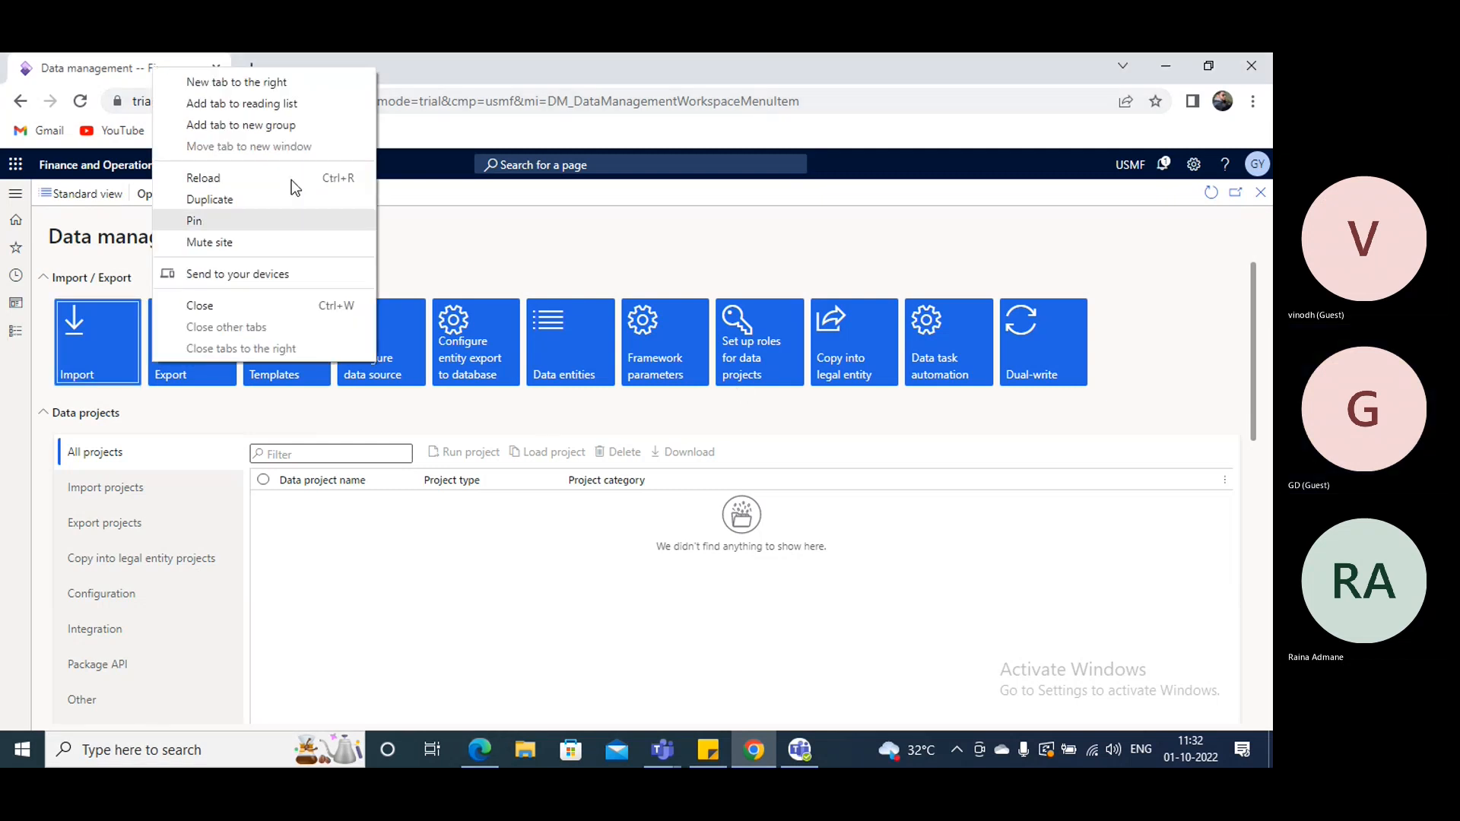
left_click(767, 265)
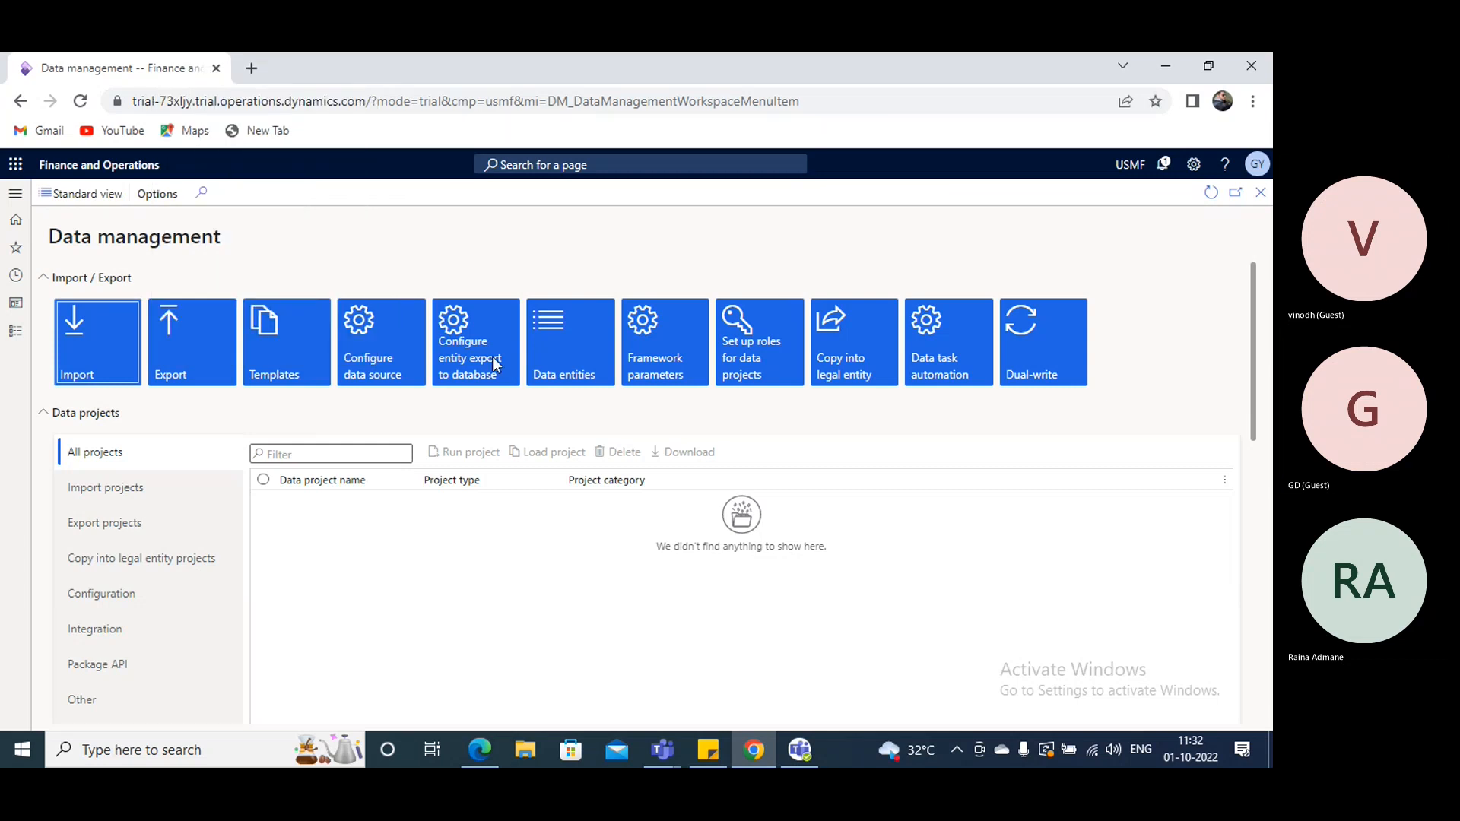
left_click(221, 751)
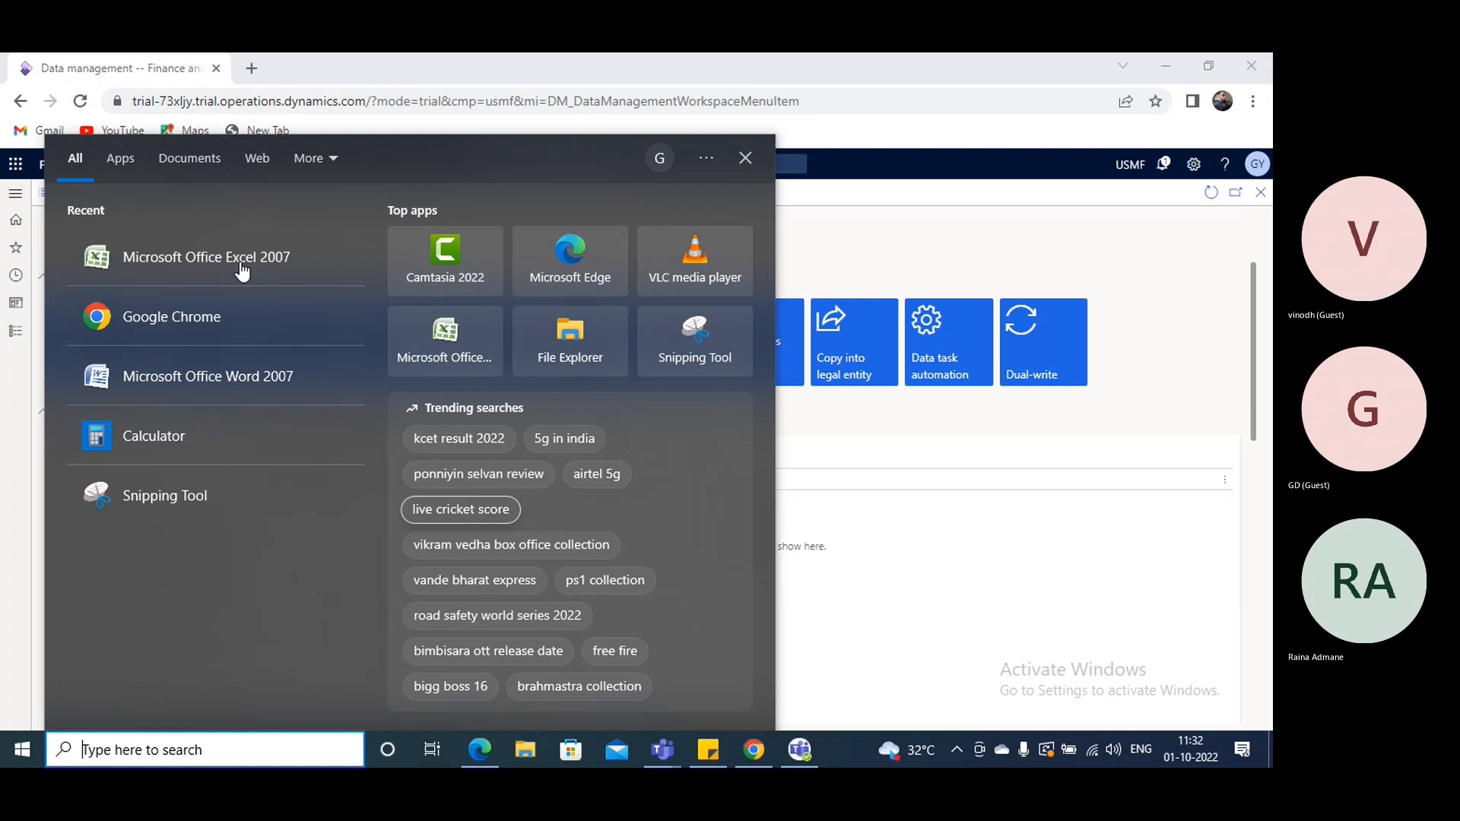
left_click(240, 272)
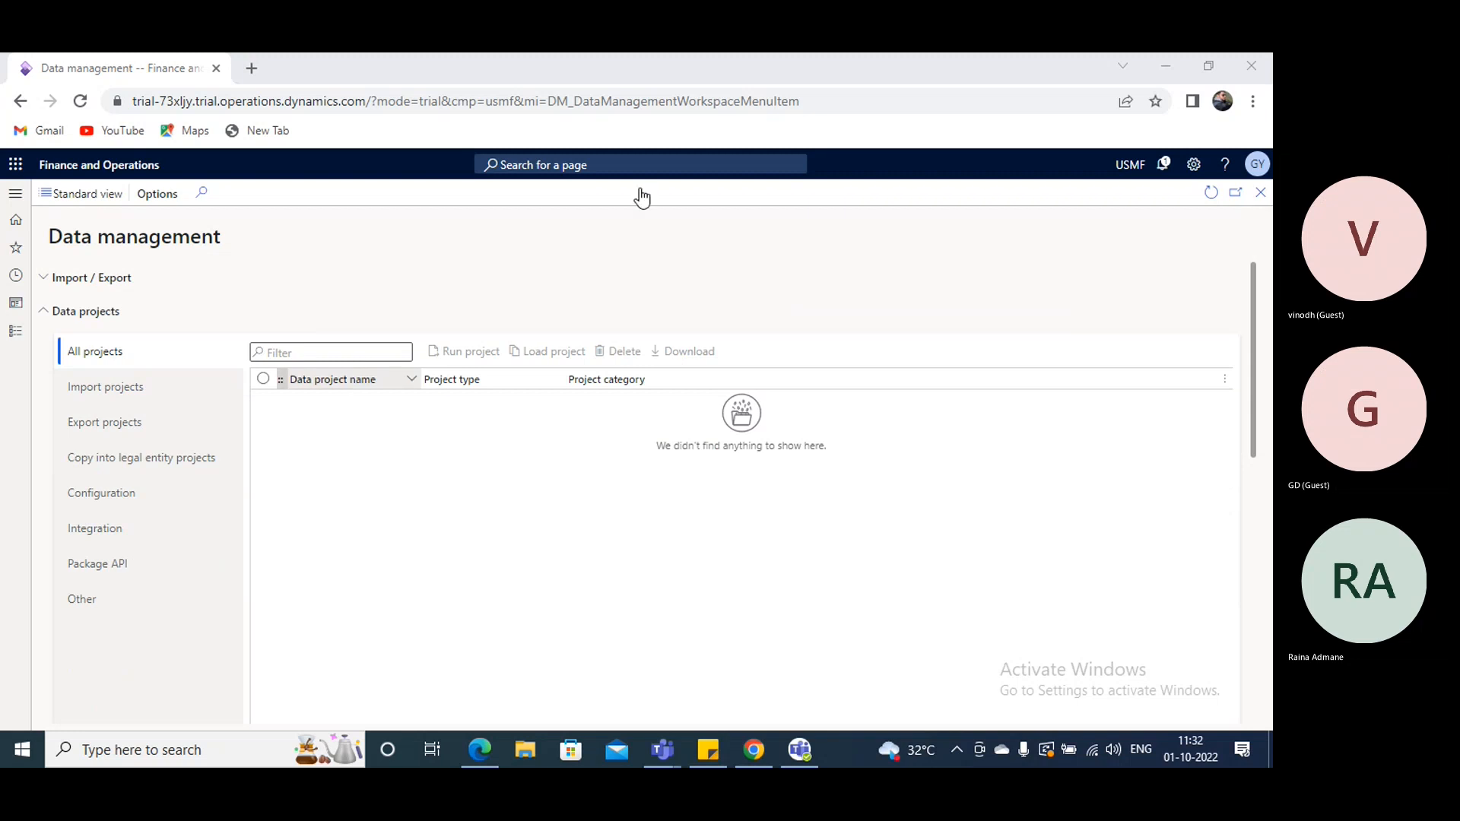
- Minimize the open windows to reach the desktop and refresh it
left_click(1165, 67)
left_click(1161, 62)
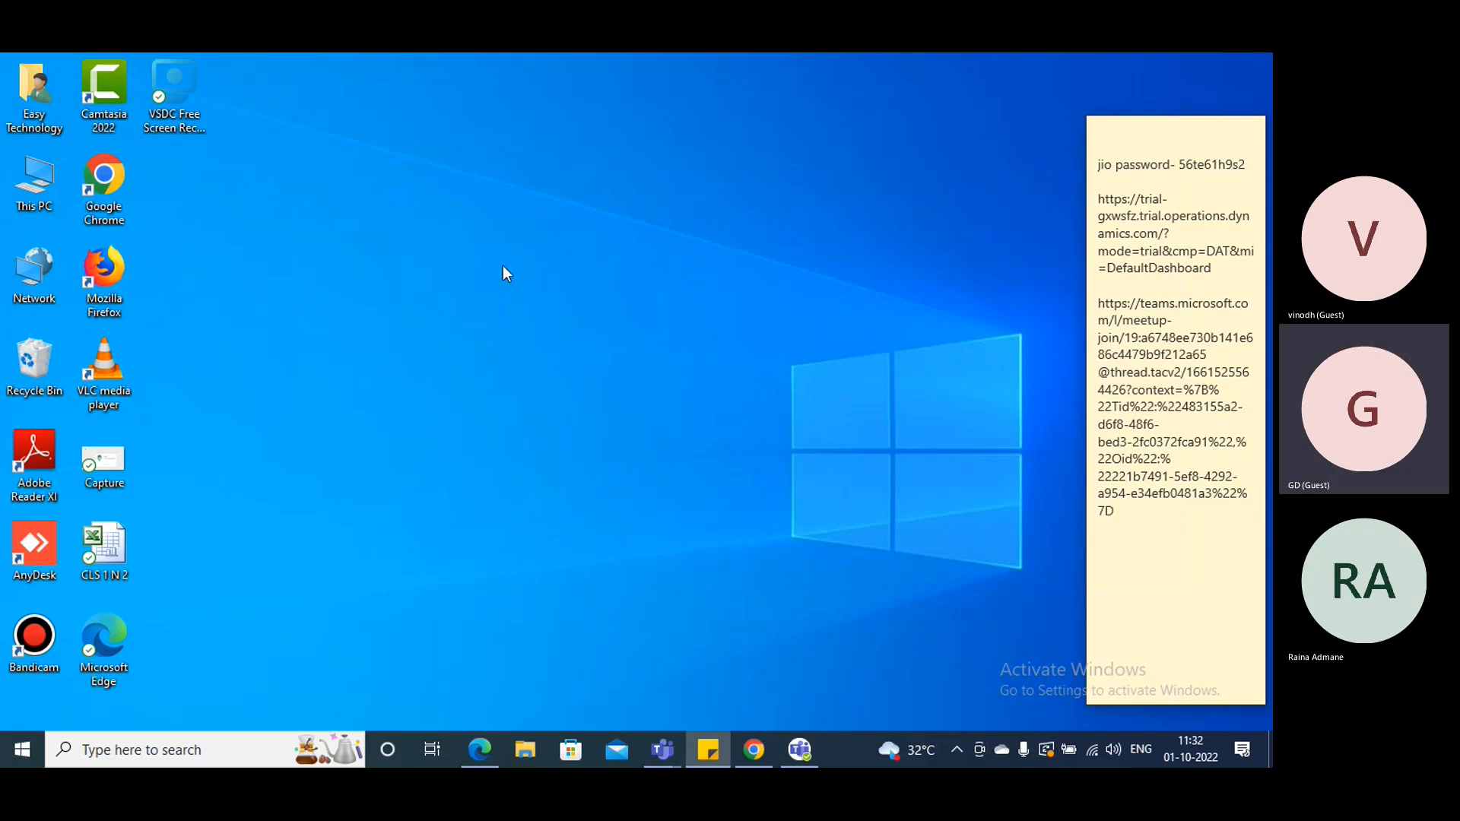
left_click(491, 244)
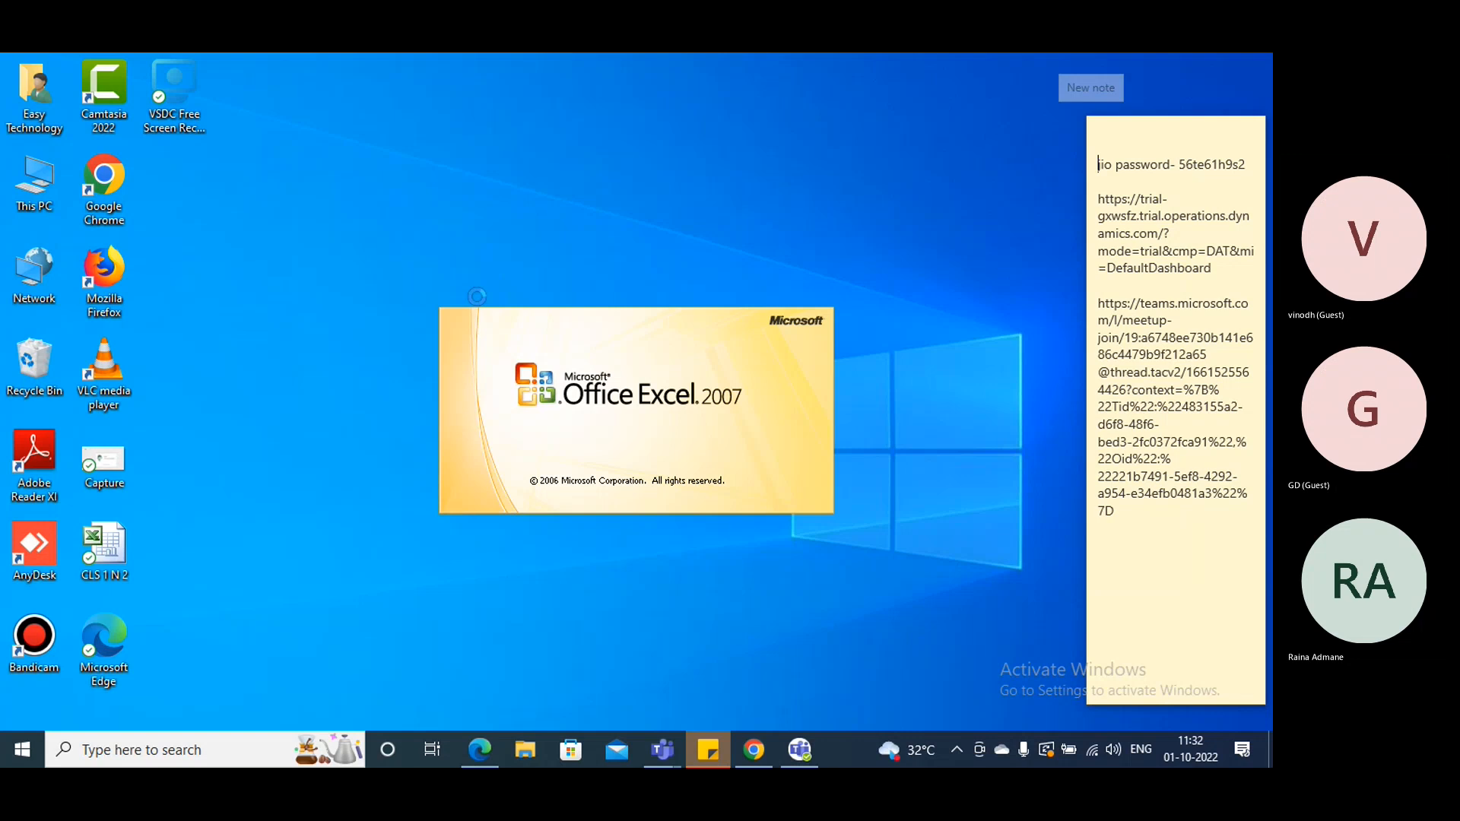
right_click(482, 290)
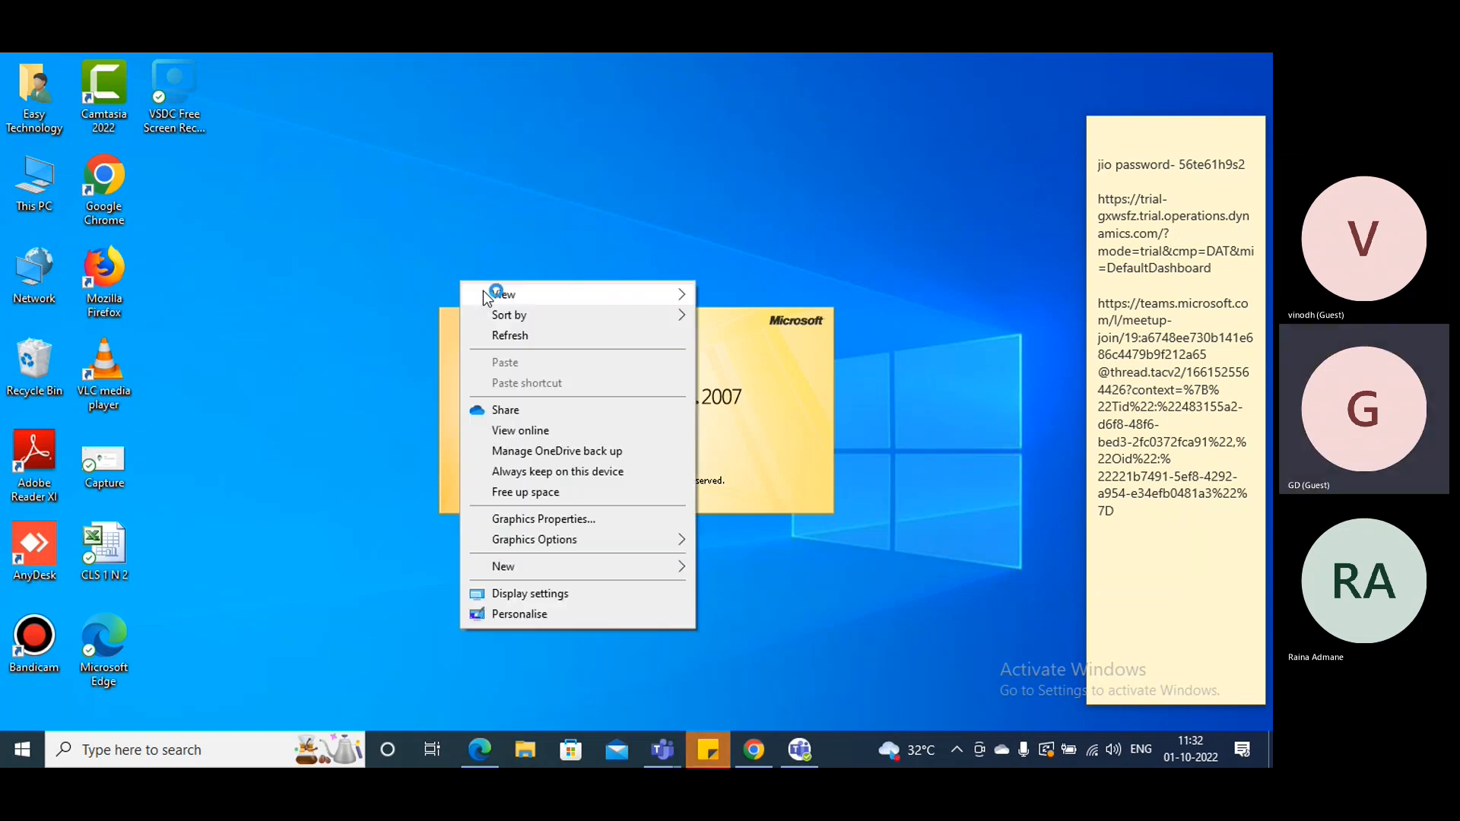
left_click(505, 335)
right_click(453, 224)
left_click(520, 278)
right_click(427, 203)
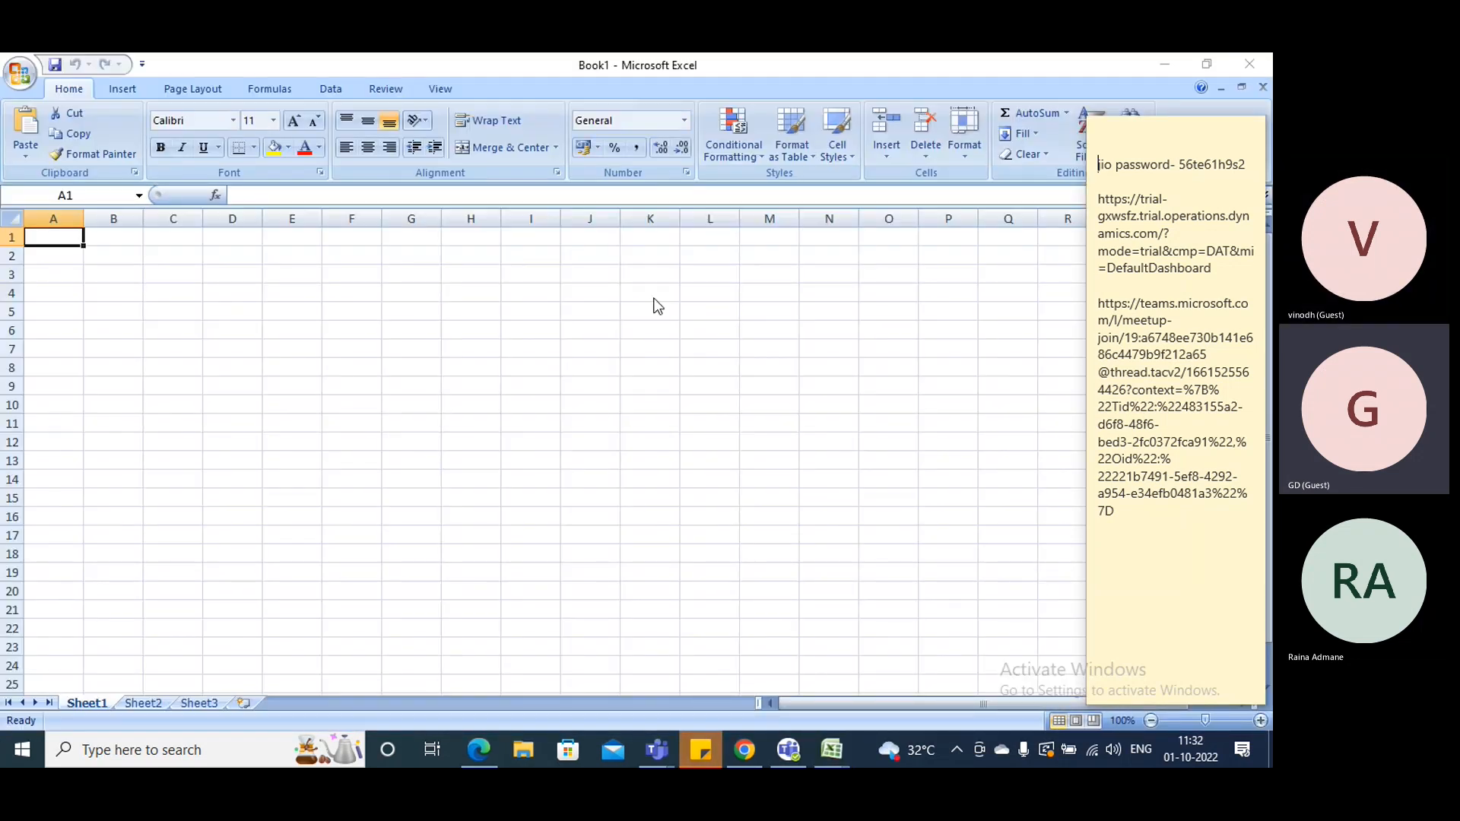
- Switch back to Finance and Operations in Chrome and open the Sales and marketing module
left_click(472, 751)
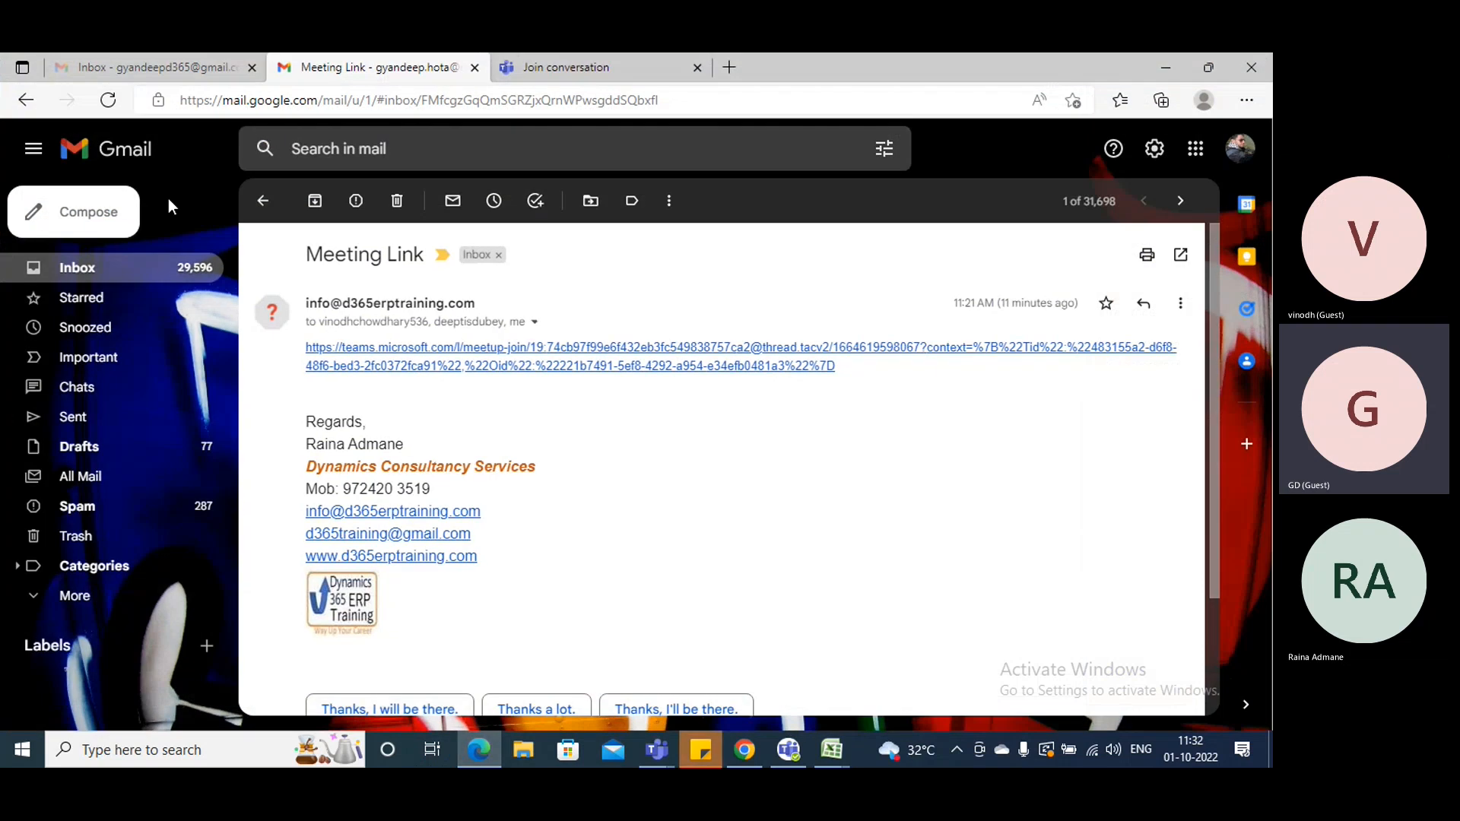
left_click(744, 749)
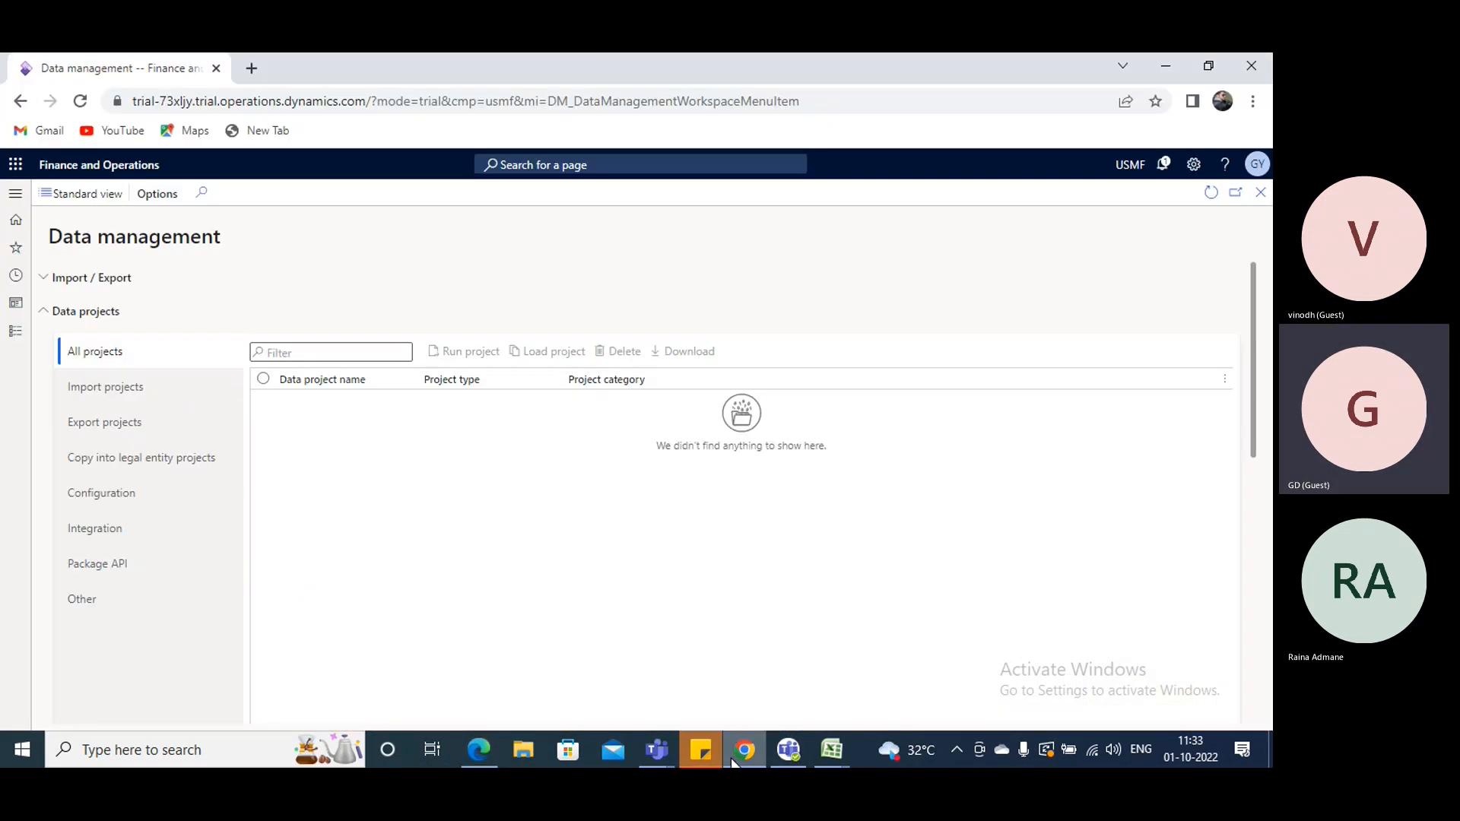
left_click(15, 332)
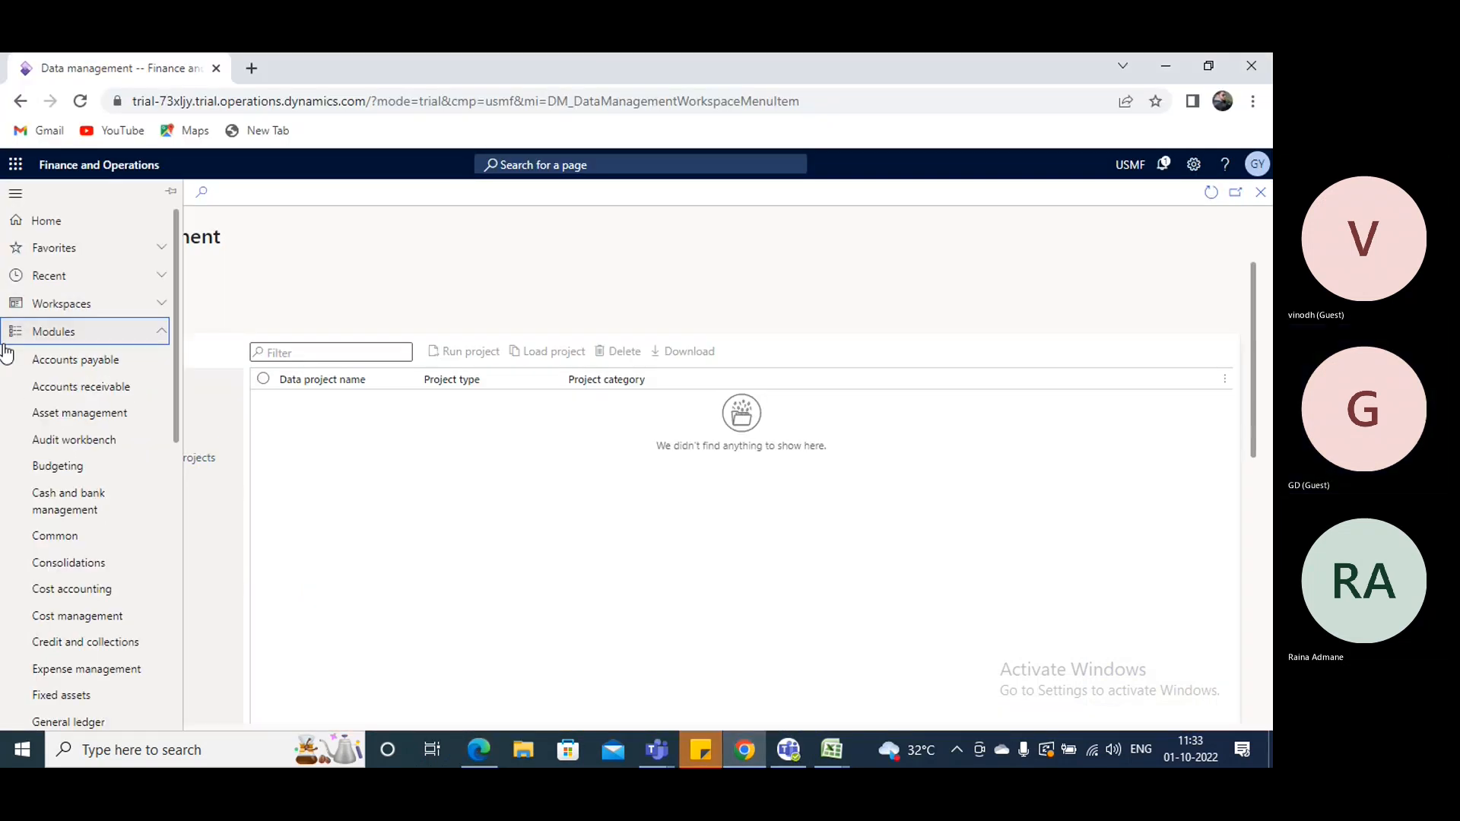
scroll(98, 495, "down", 6)
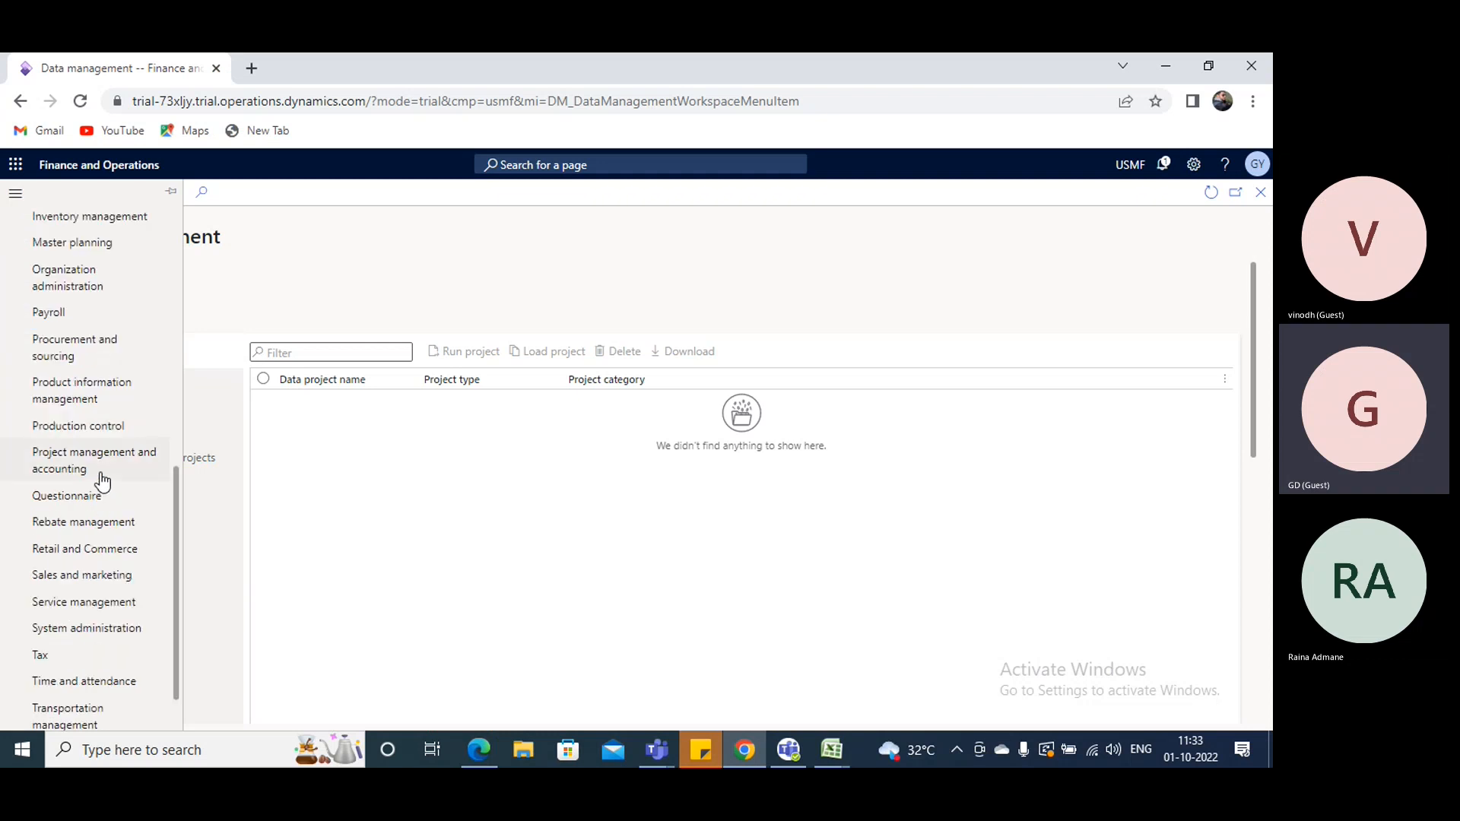
left_click(93, 577)
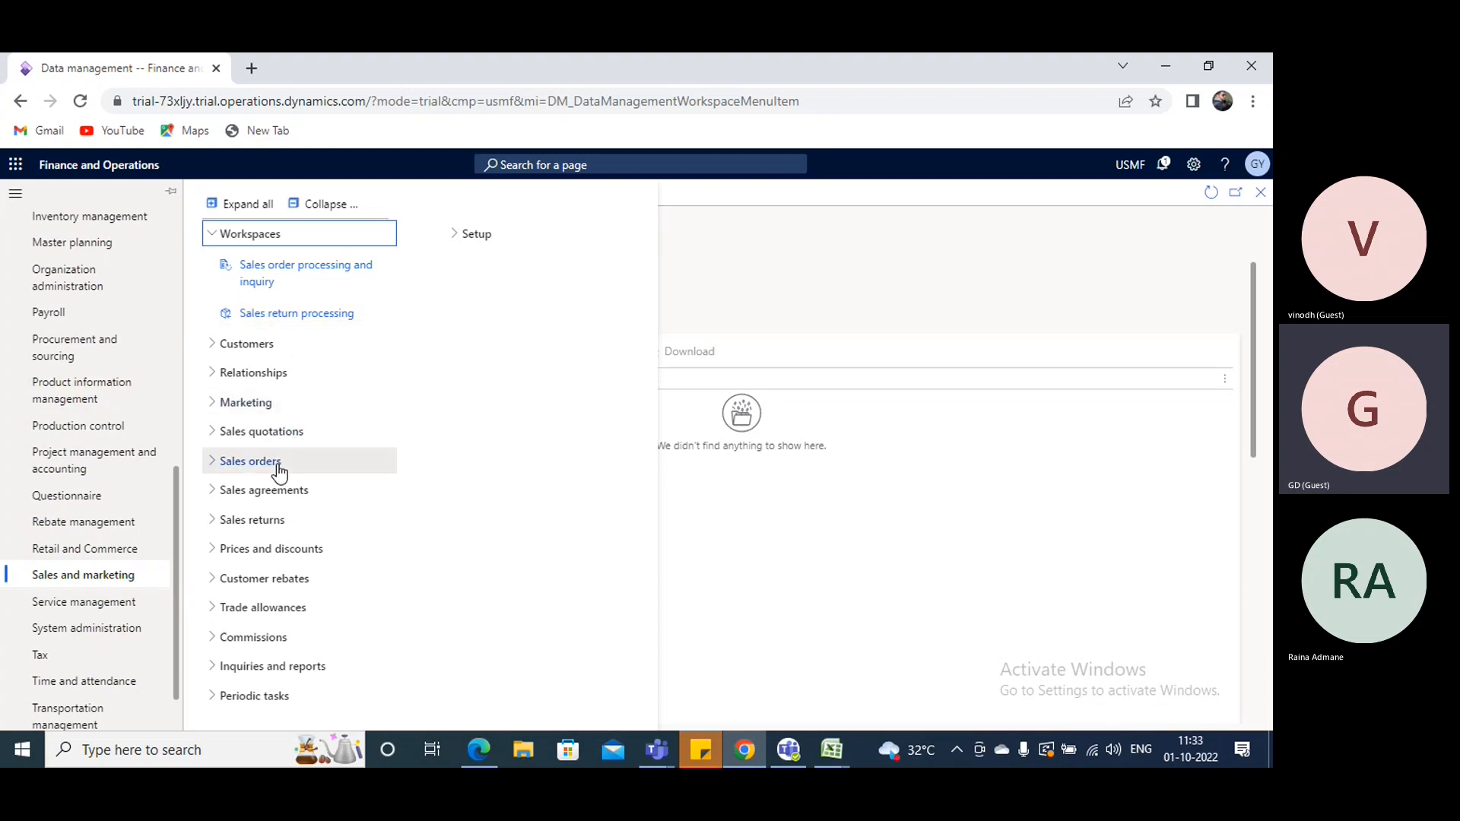
- Open the trade agreement journals from the Prices and discounts group of Sales and marketing
left_click(217, 494)
left_click(216, 494)
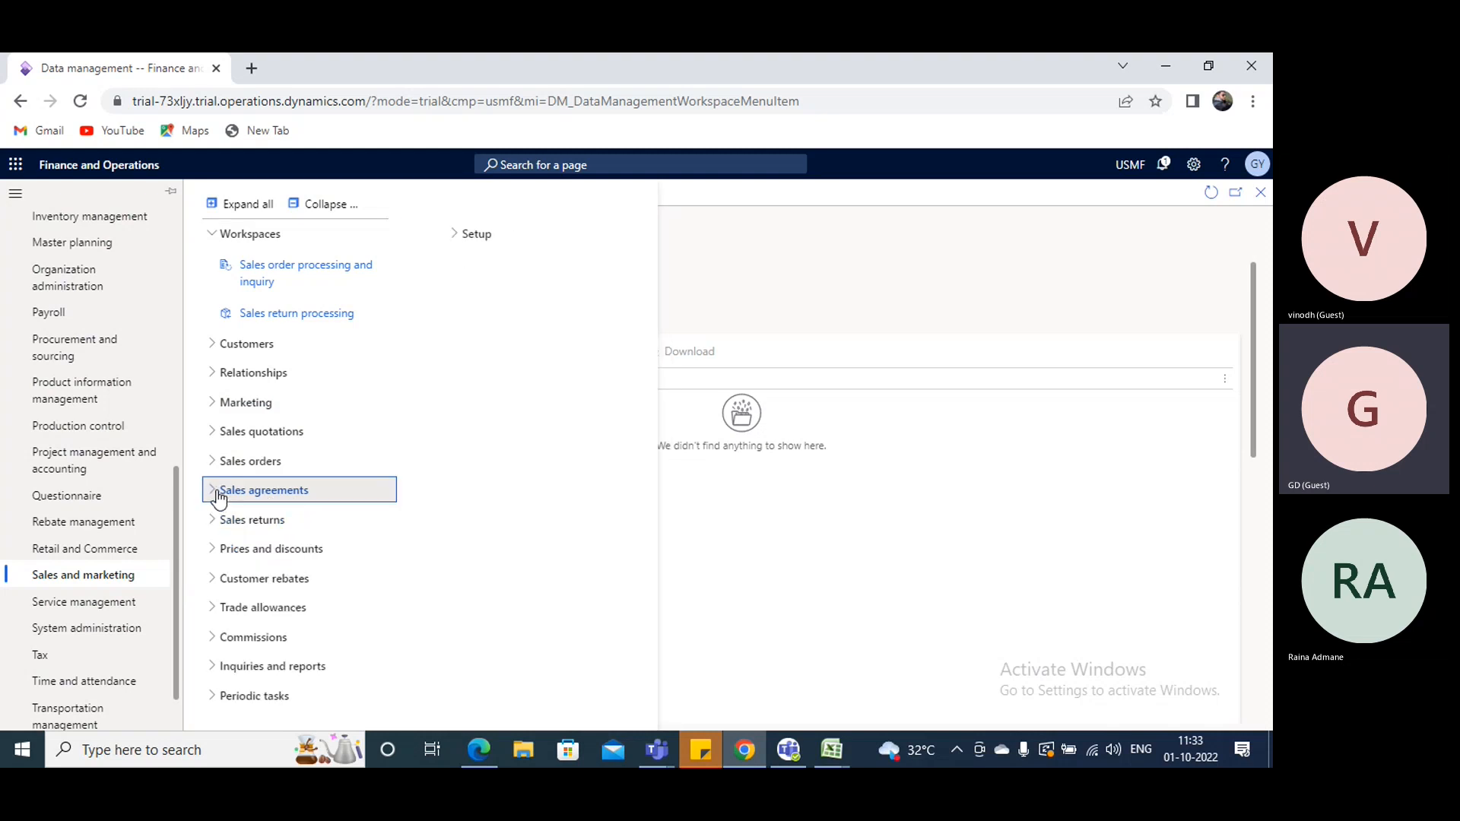
left_click(217, 550)
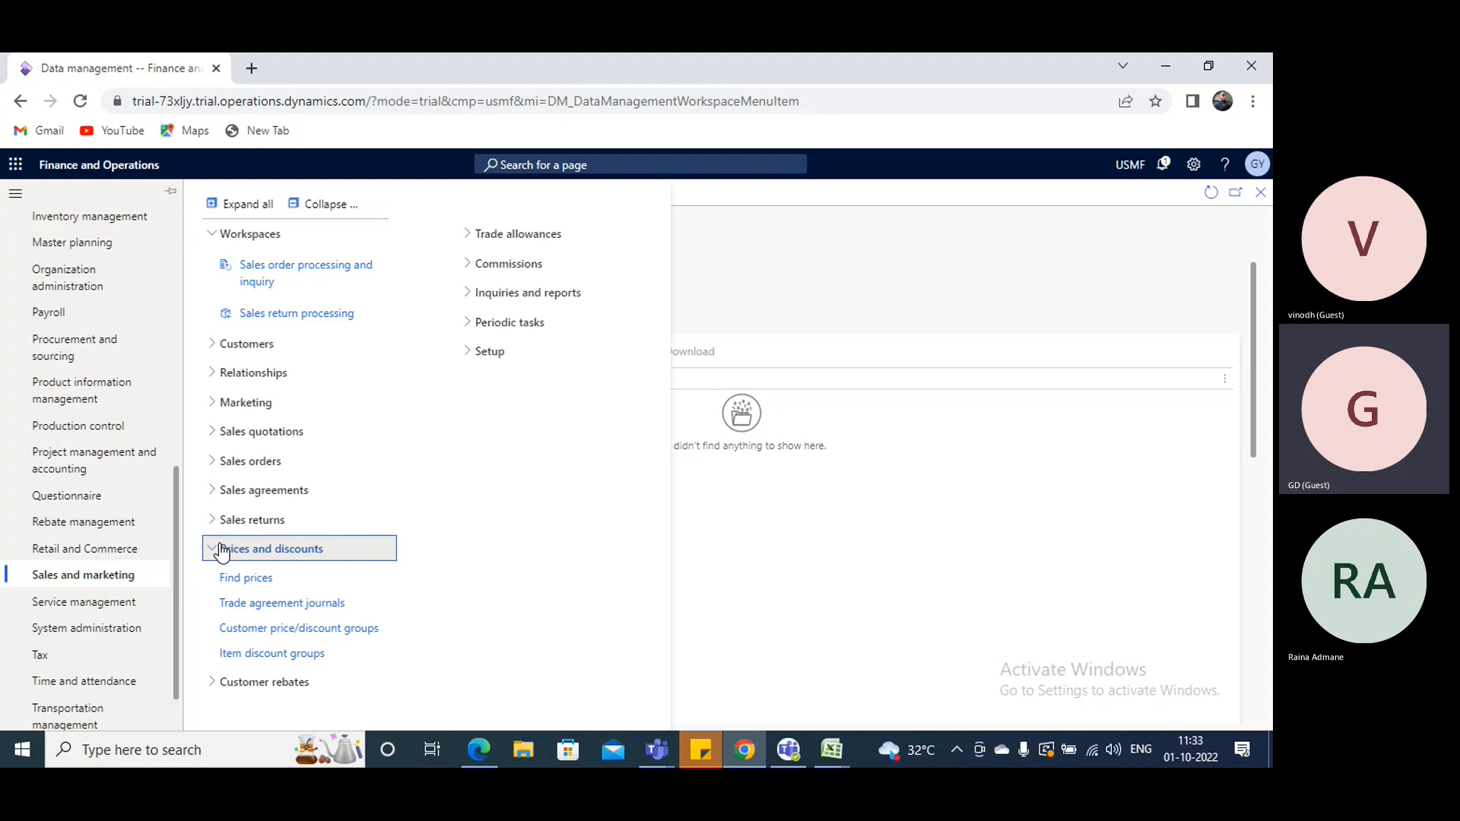
left_click(216, 551)
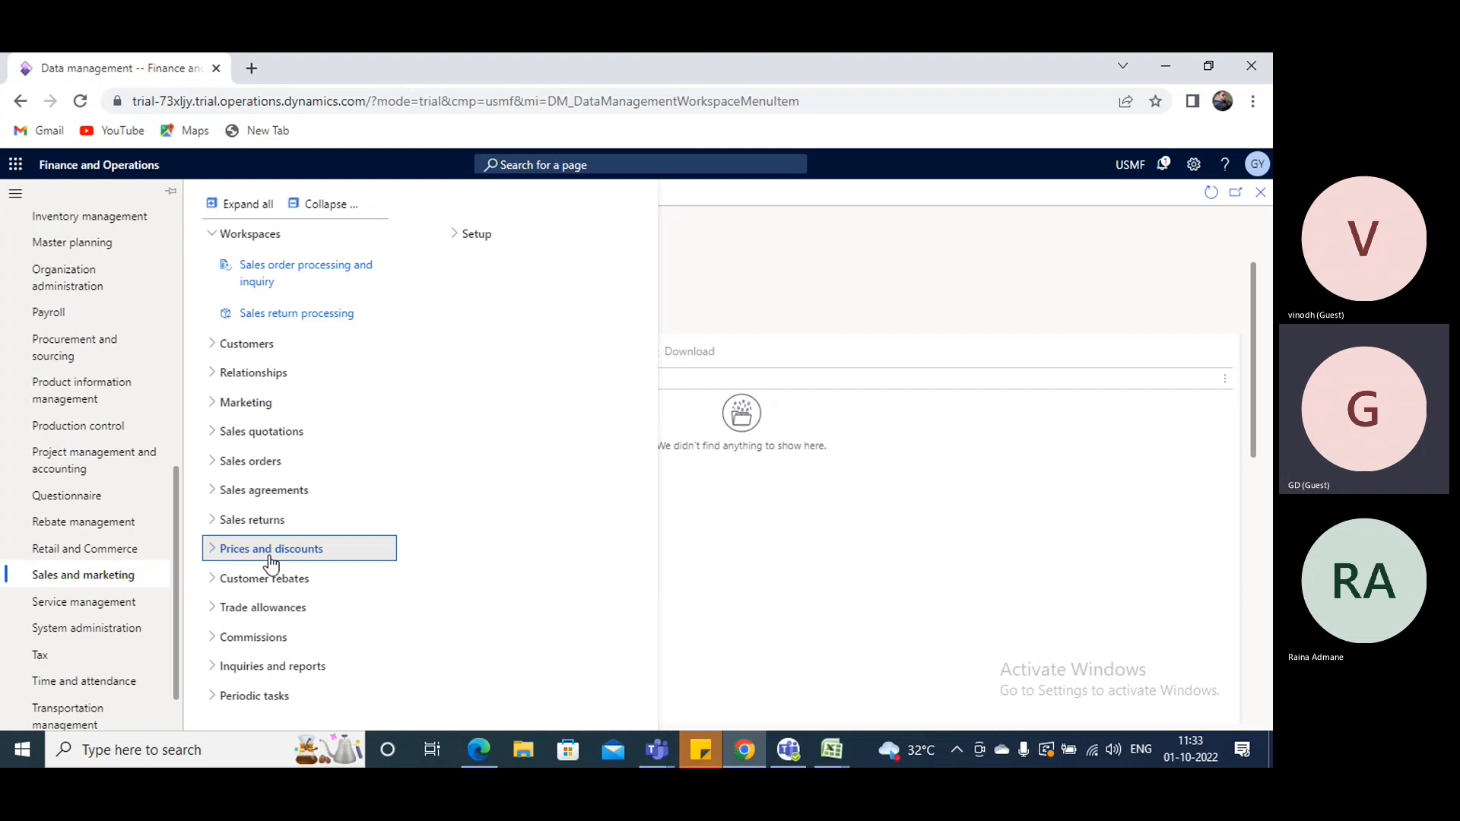
left_click(234, 549)
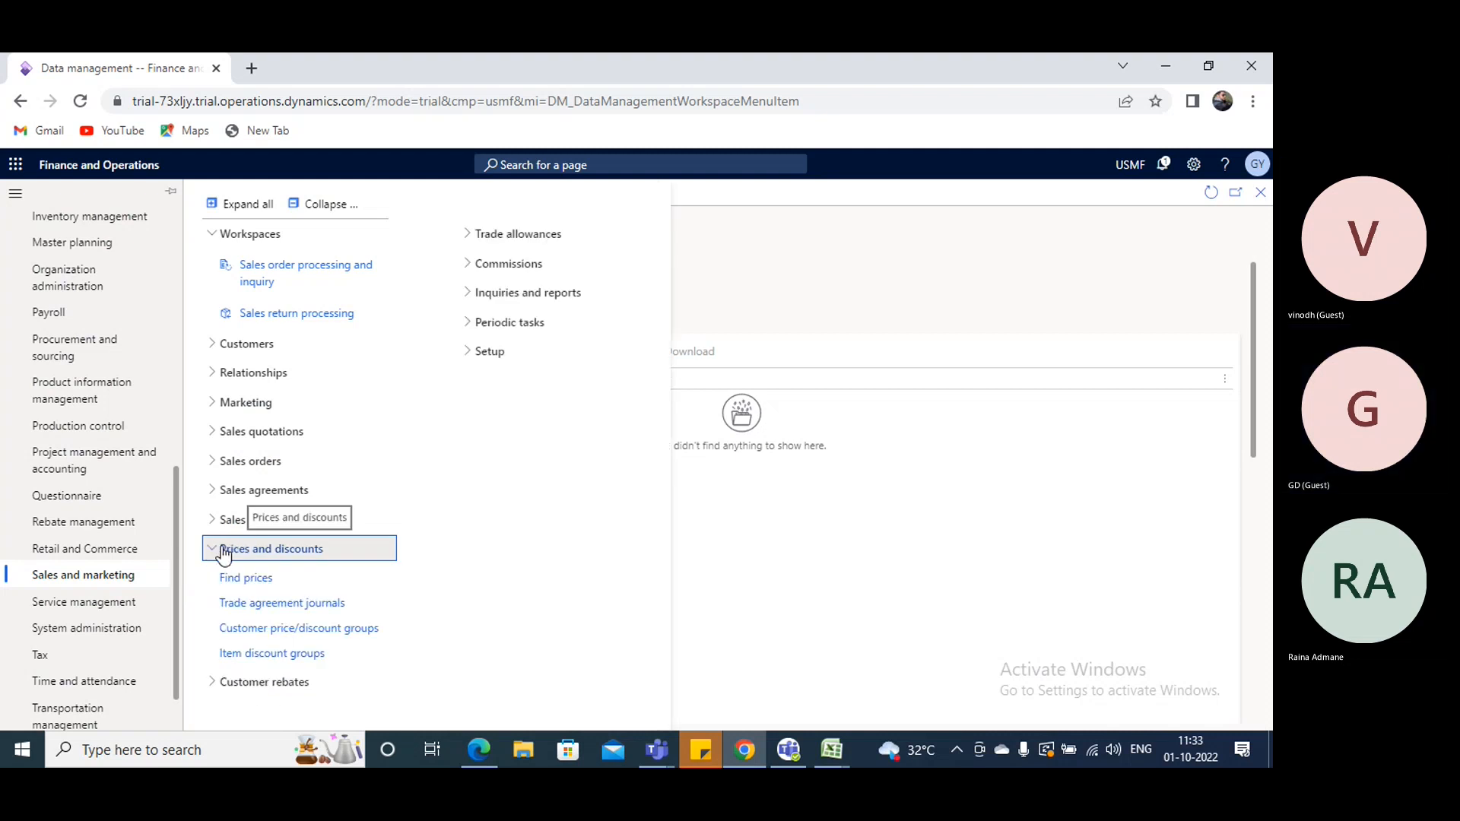
left_click(308, 604)
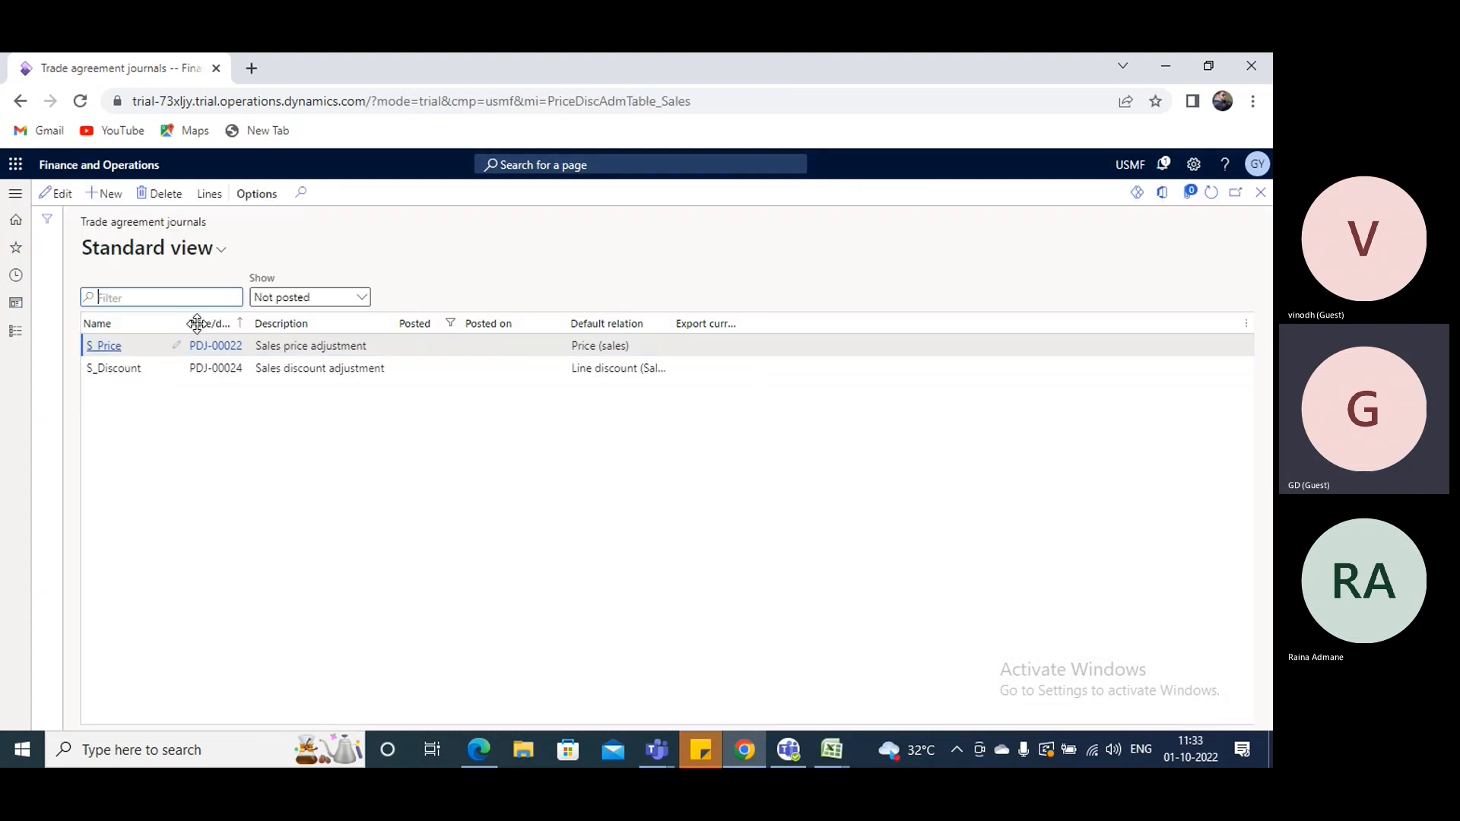
- Switch the trade agreement journals to editing and view the default relation options of the S_Price journal
left_click(55, 194)
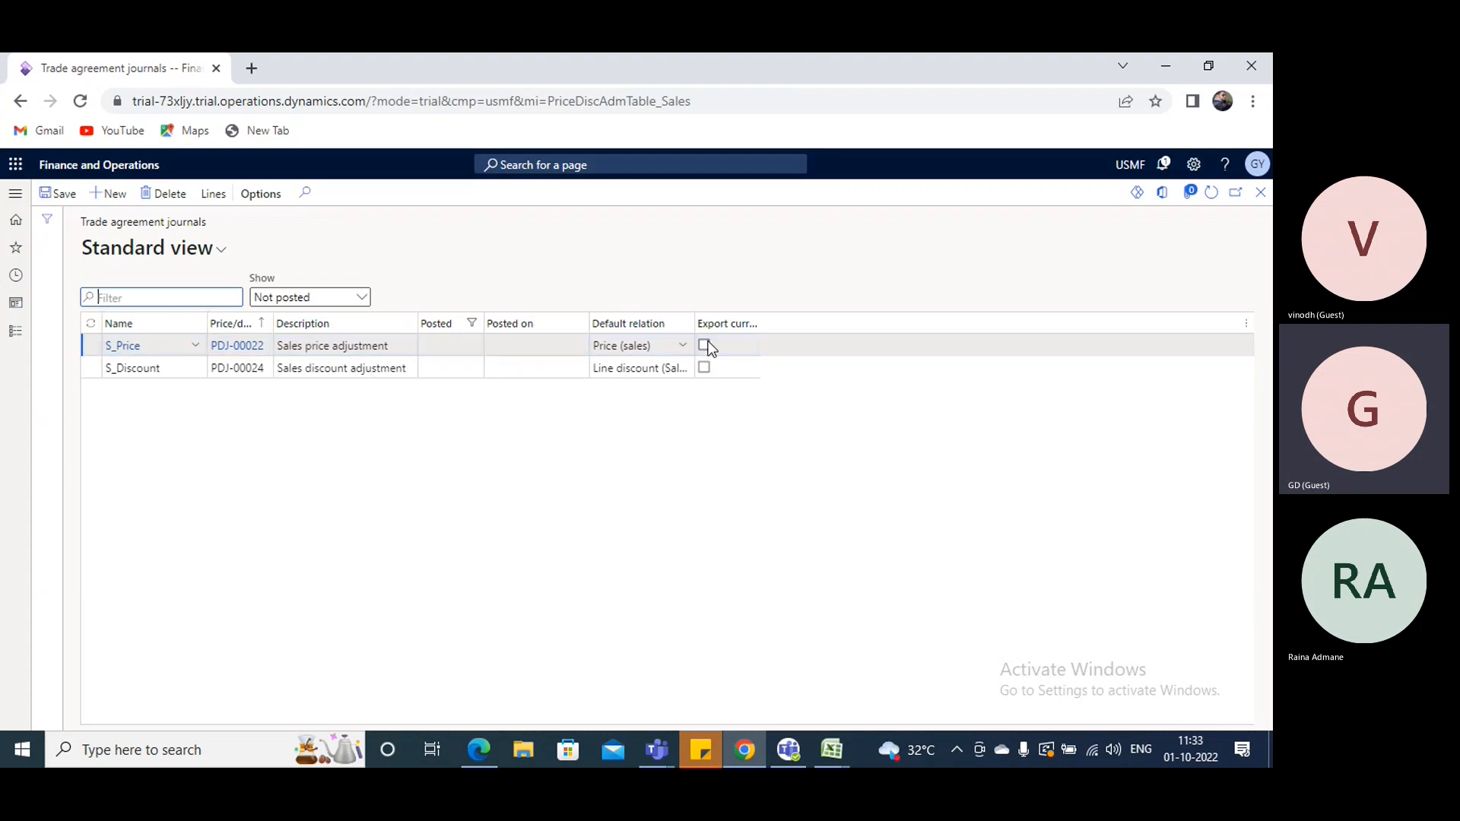
left_click(682, 346)
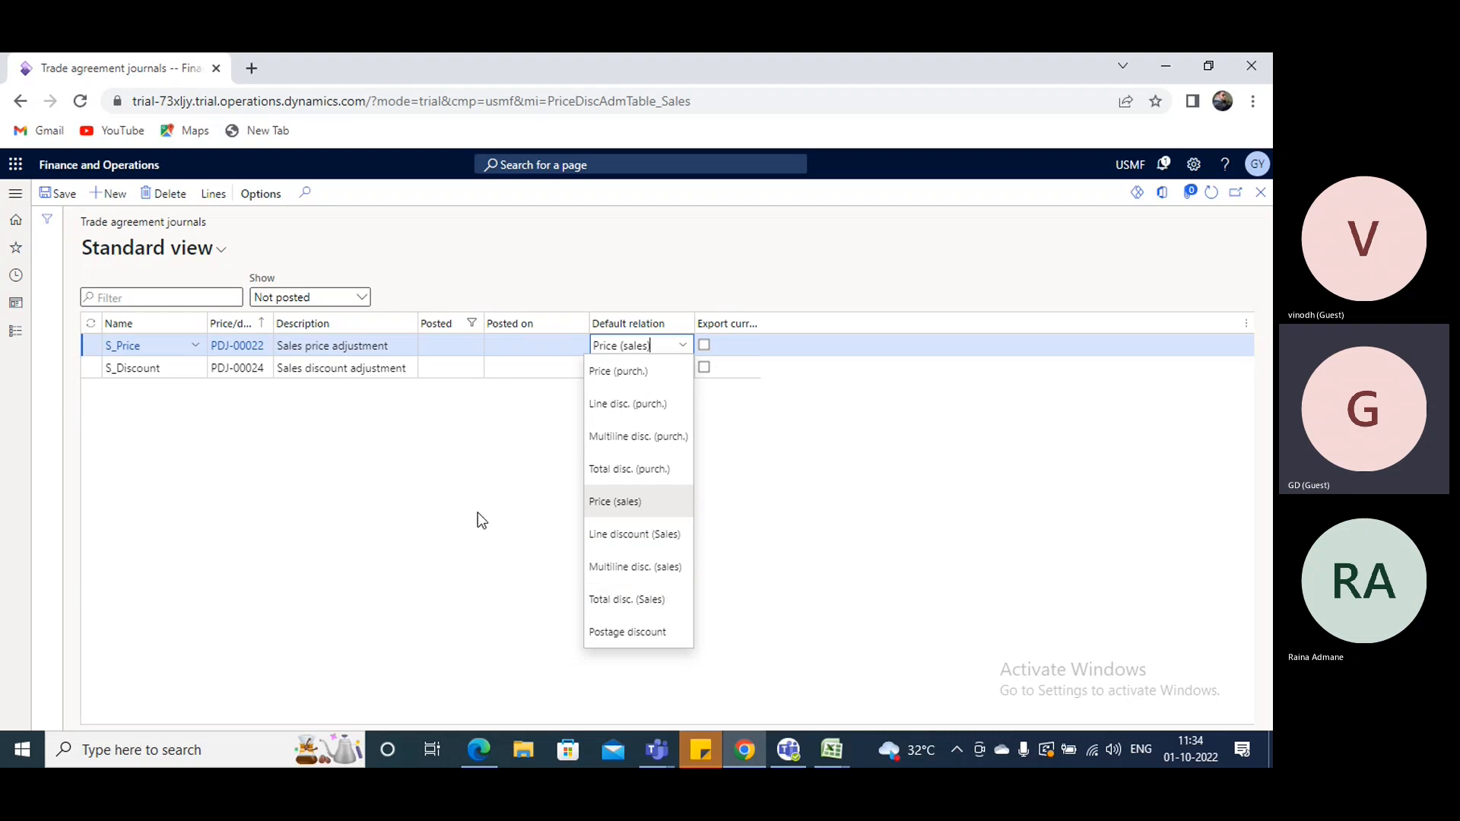
left_click(326, 453)
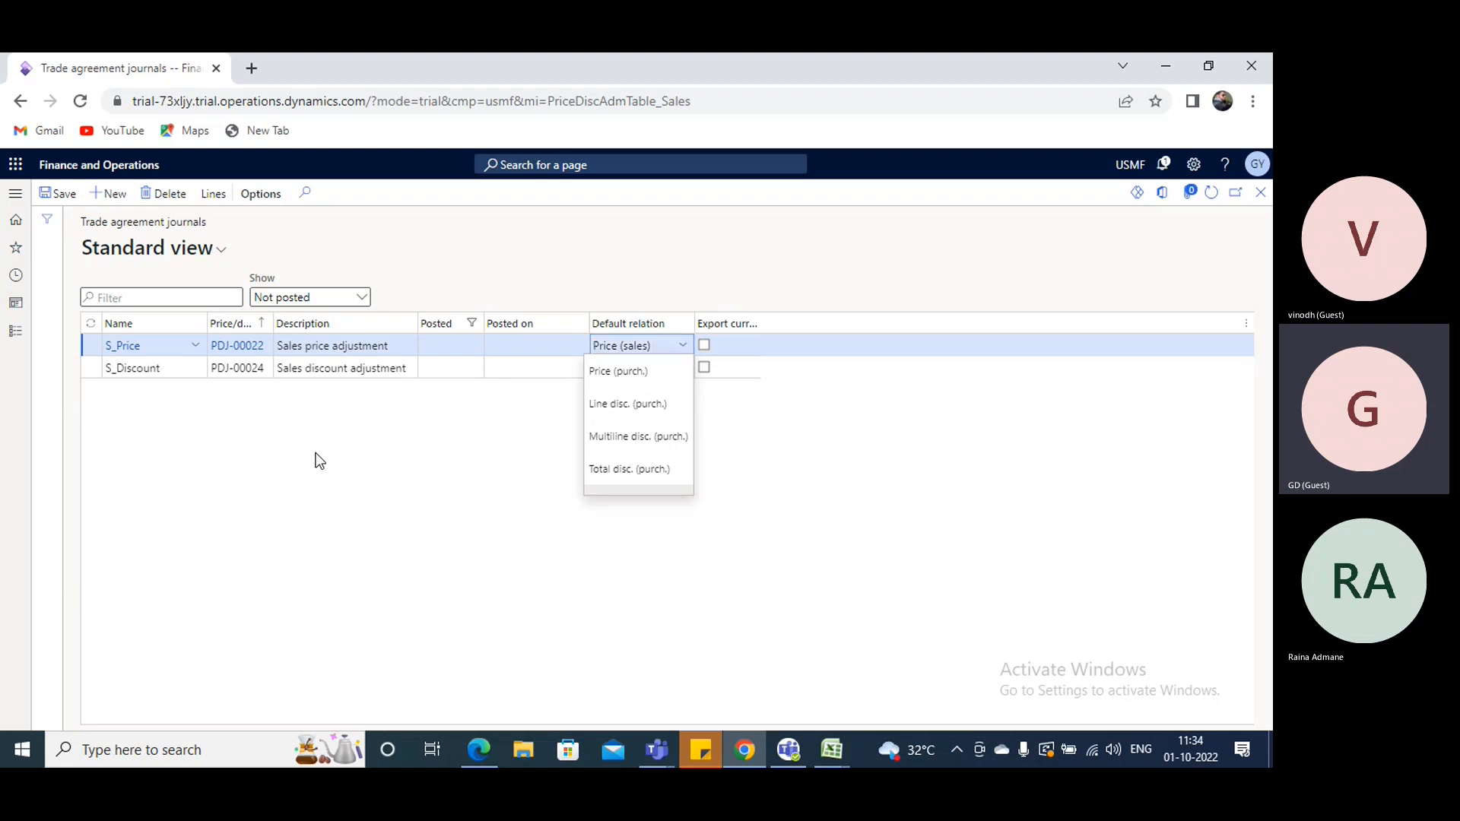
- Duplicate the trade agreement journals page into a second browser tab
right_click(160, 73)
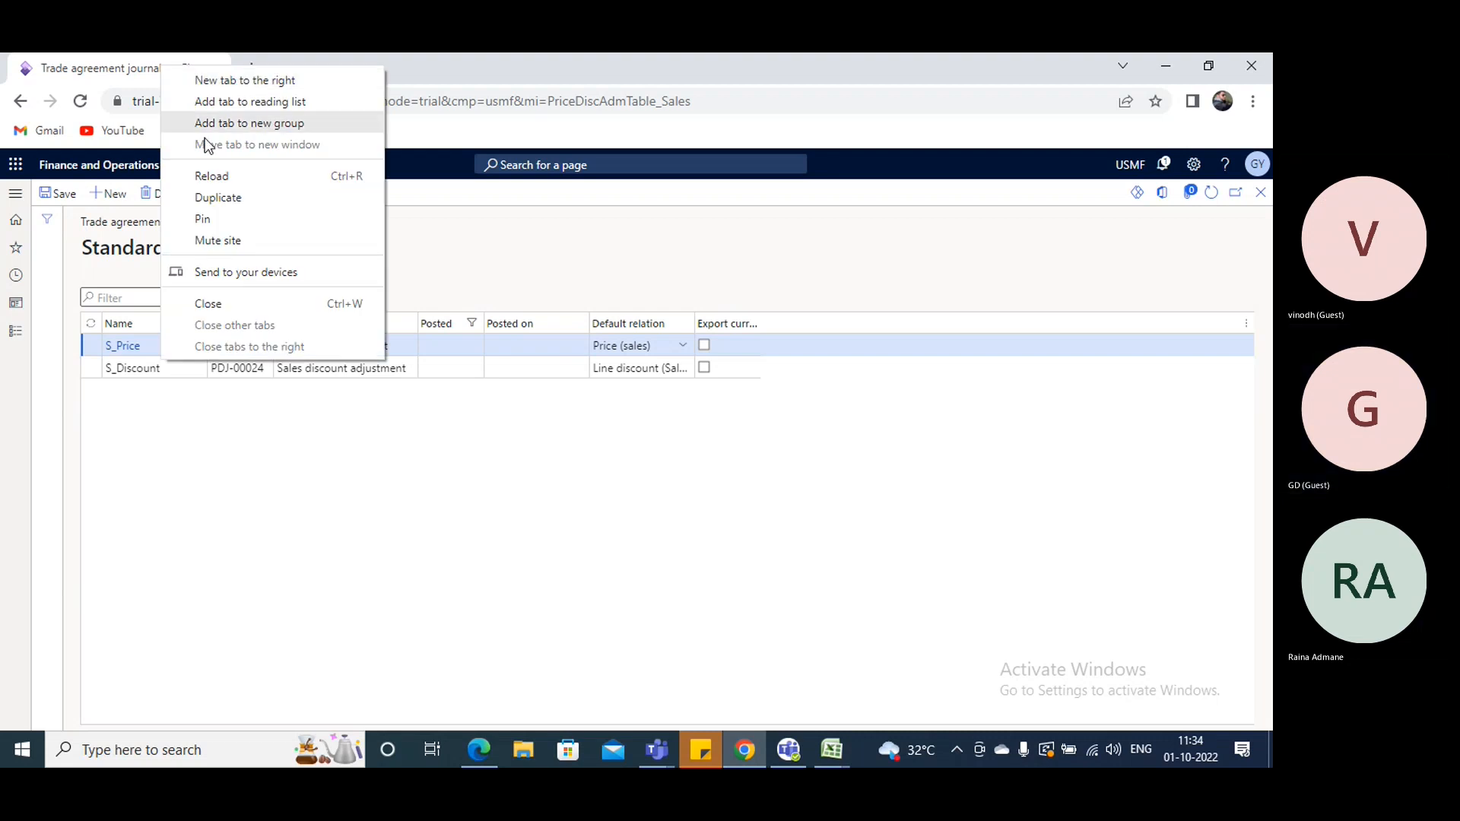
left_click(210, 204)
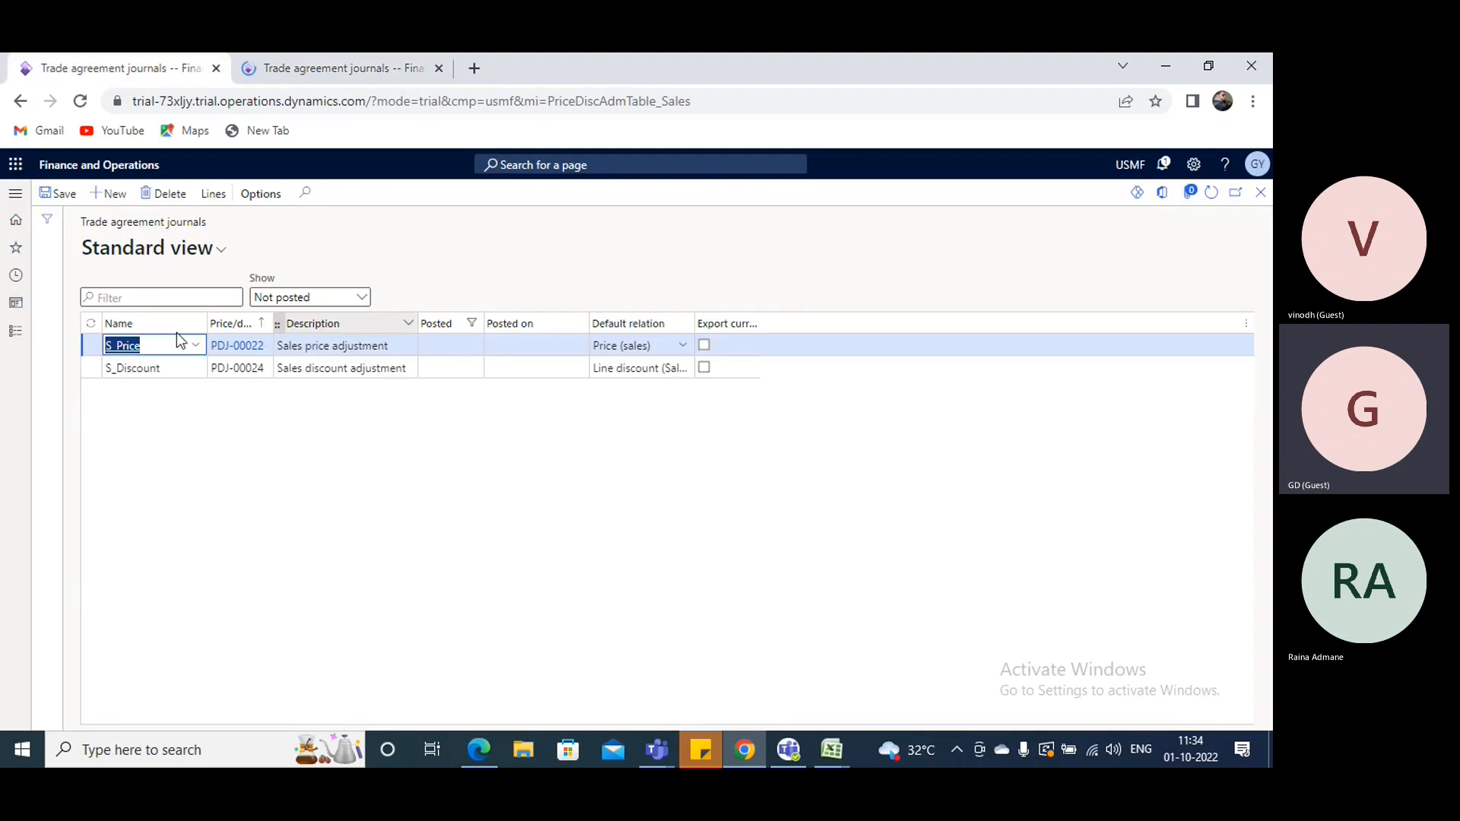
- Open the all return orders list under Sales returns in Sales and marketing and start a new return order
left_click(16, 332)
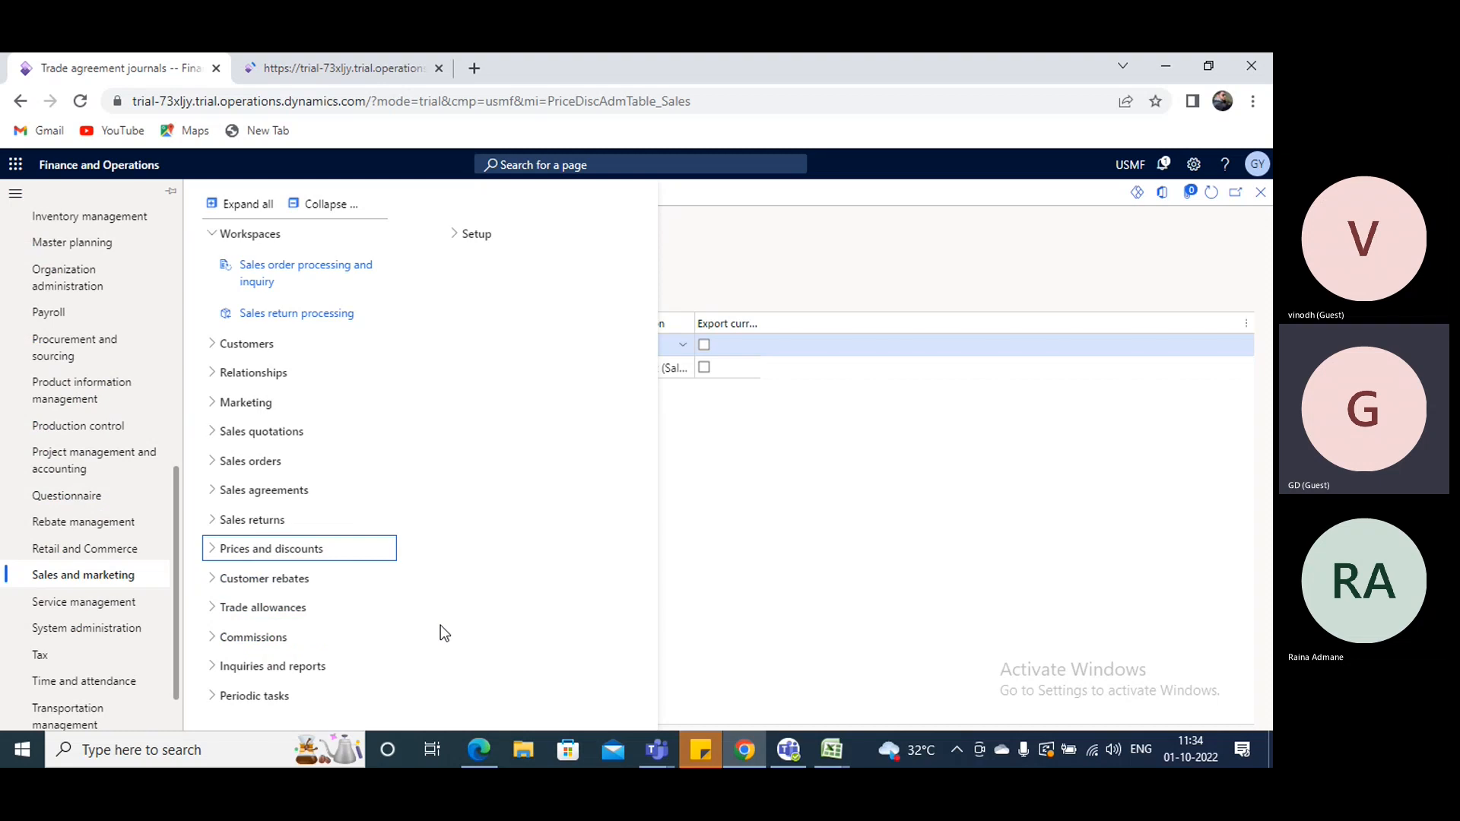
left_click(475, 236)
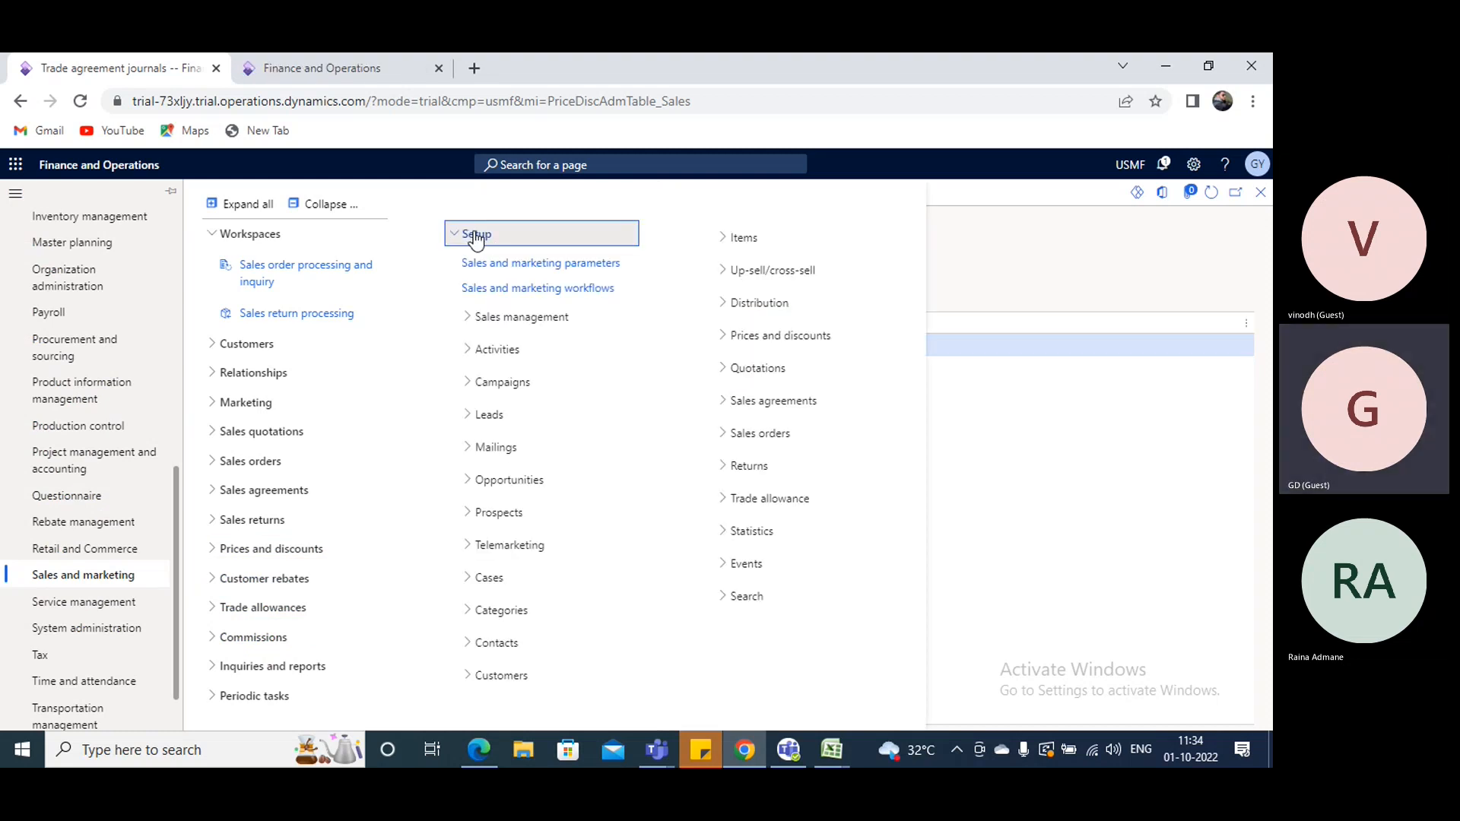
left_click(476, 237)
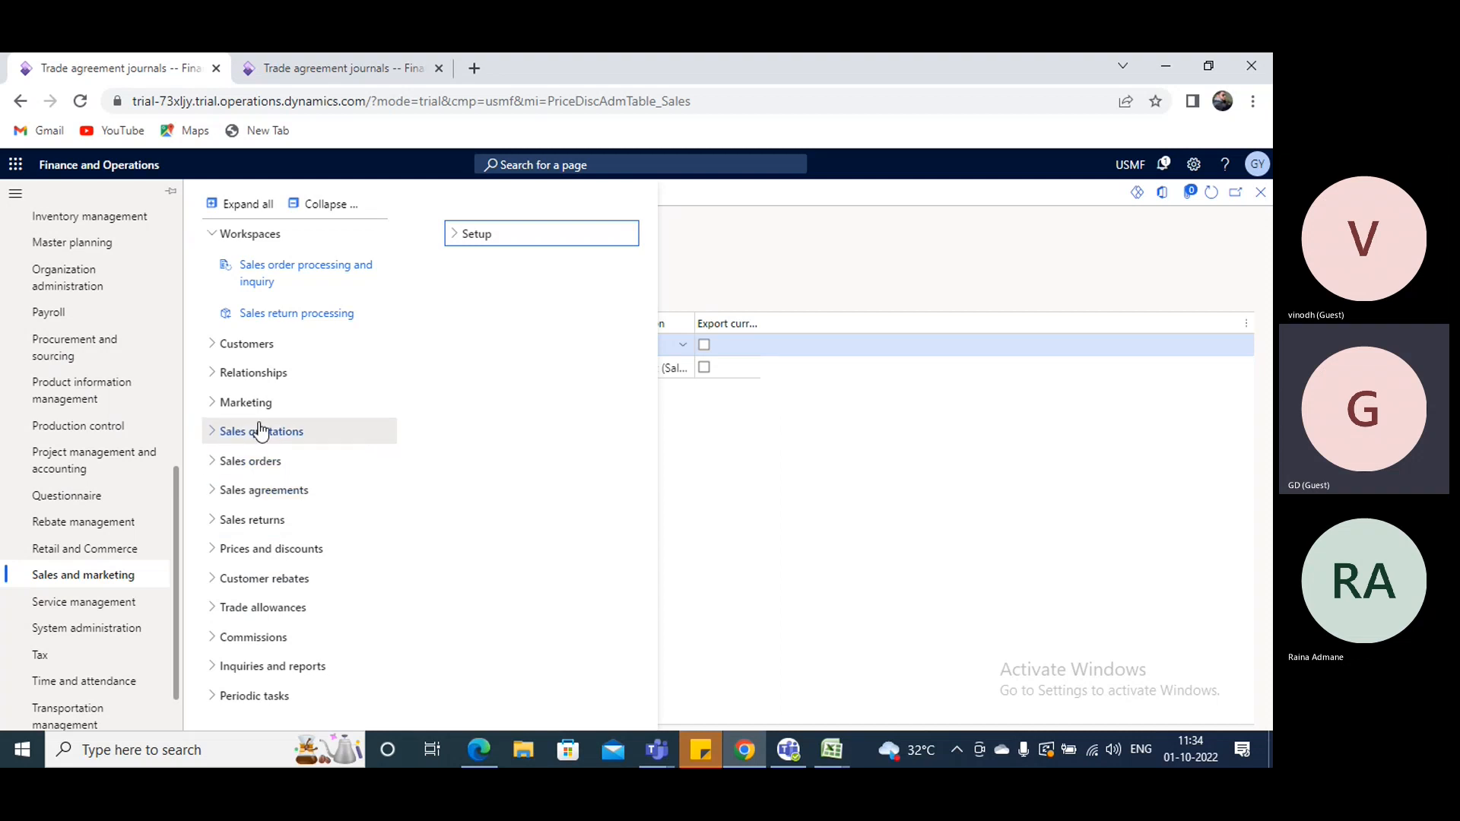
left_click(254, 520)
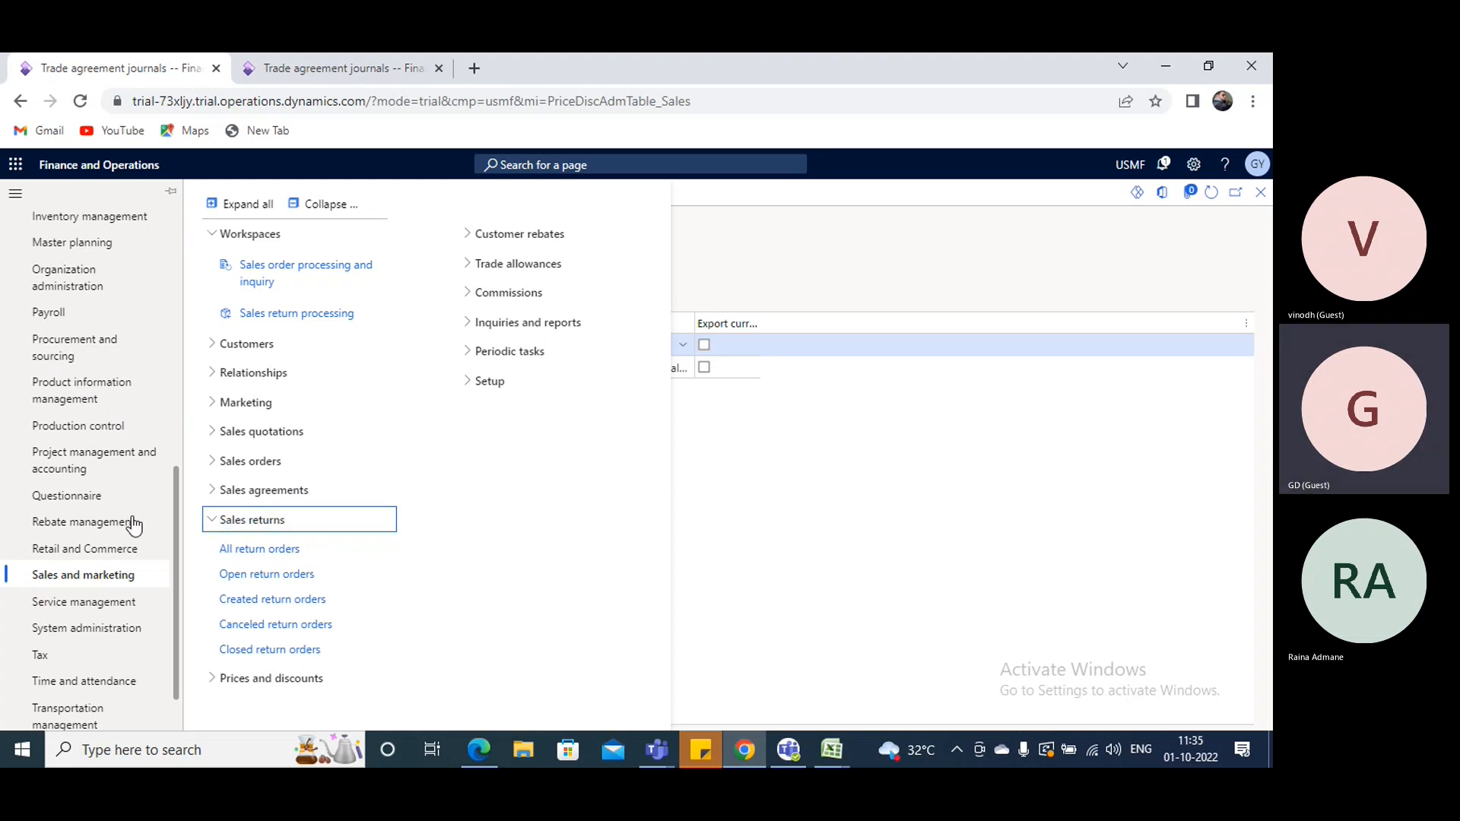
left_click(263, 557)
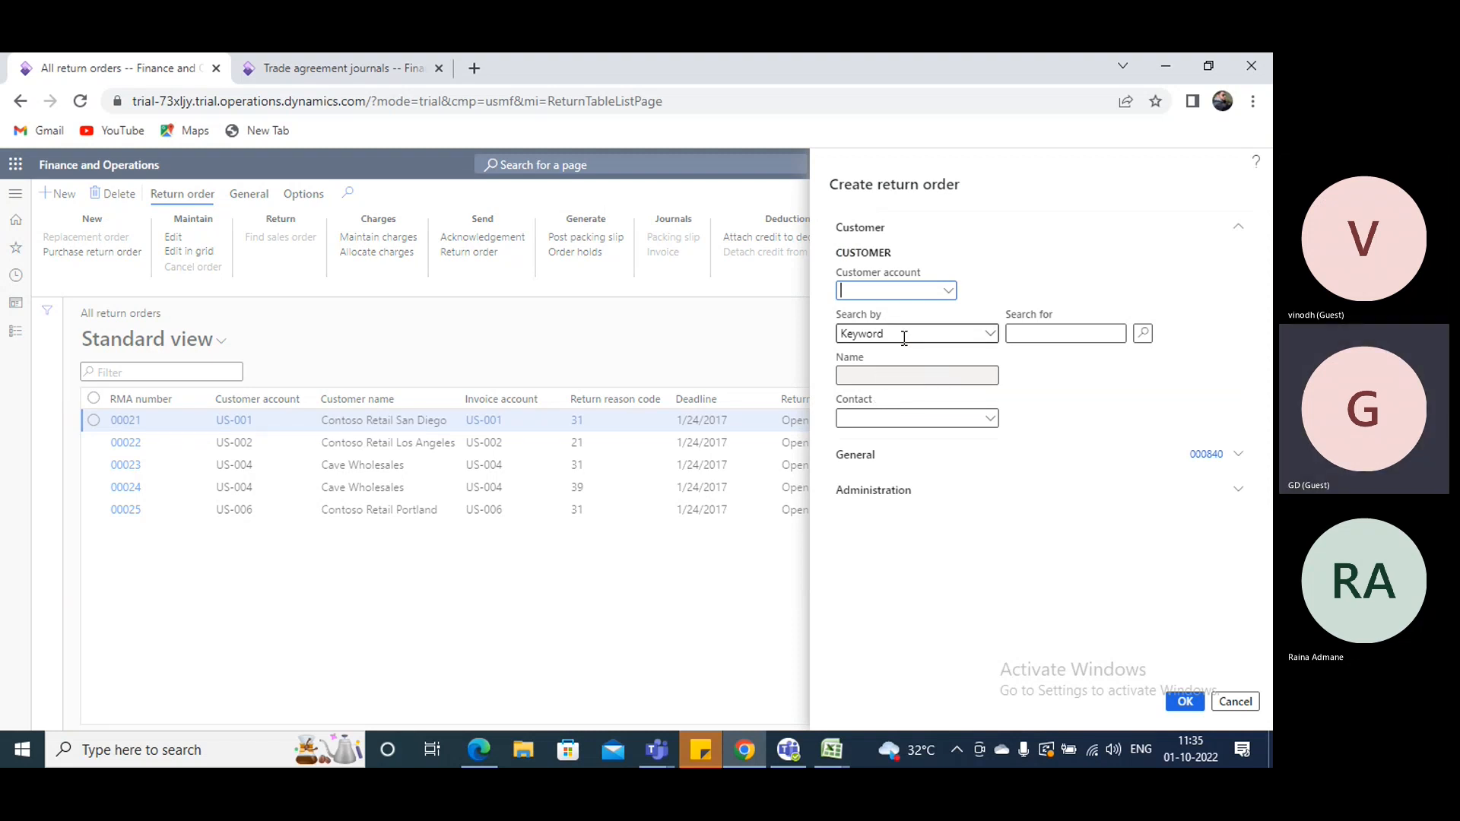
- Select Contoso Retail San Diego as the customer account for the new return order
left_click(934, 295)
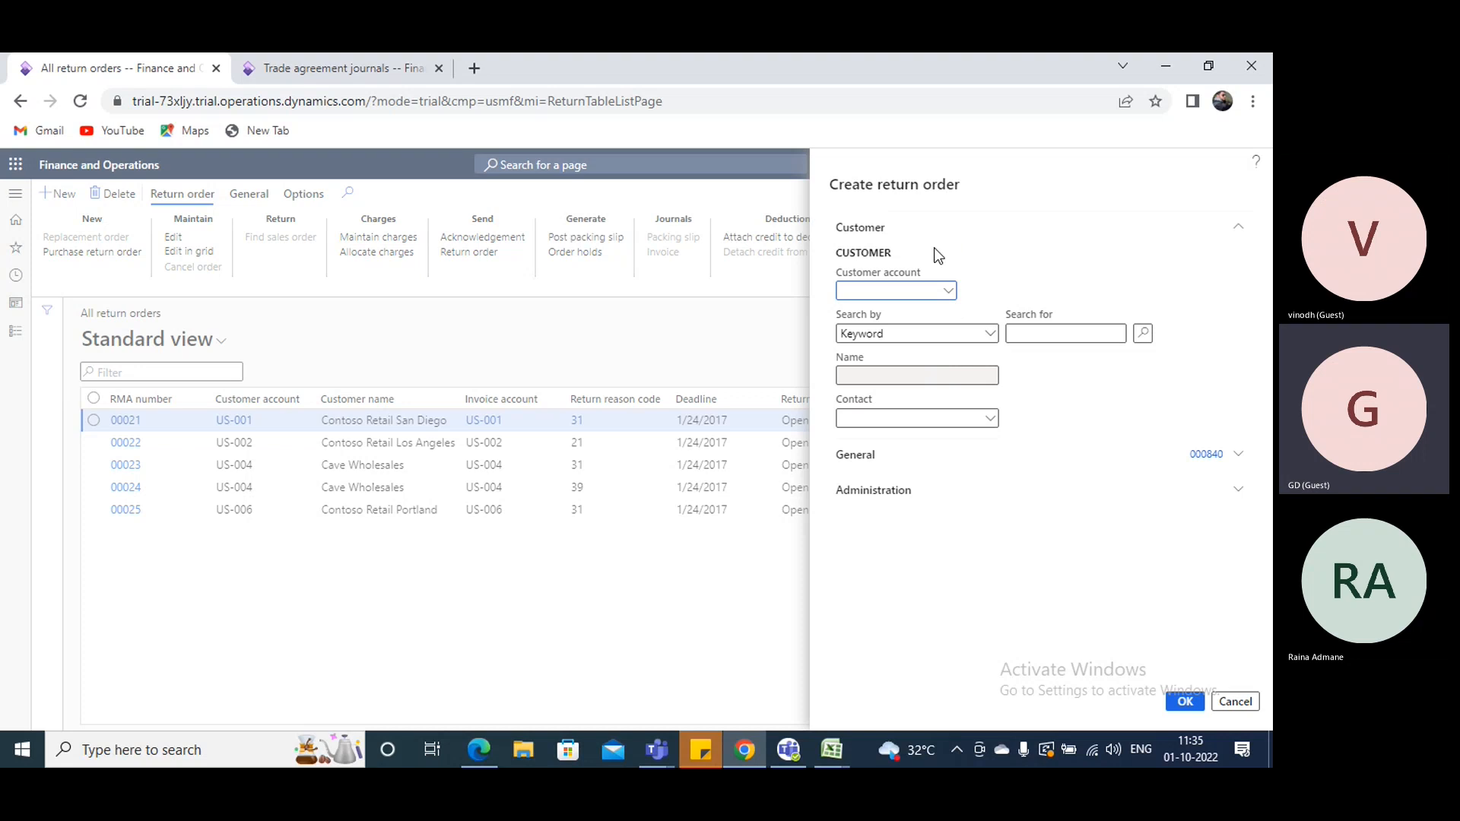
left_click(947, 291)
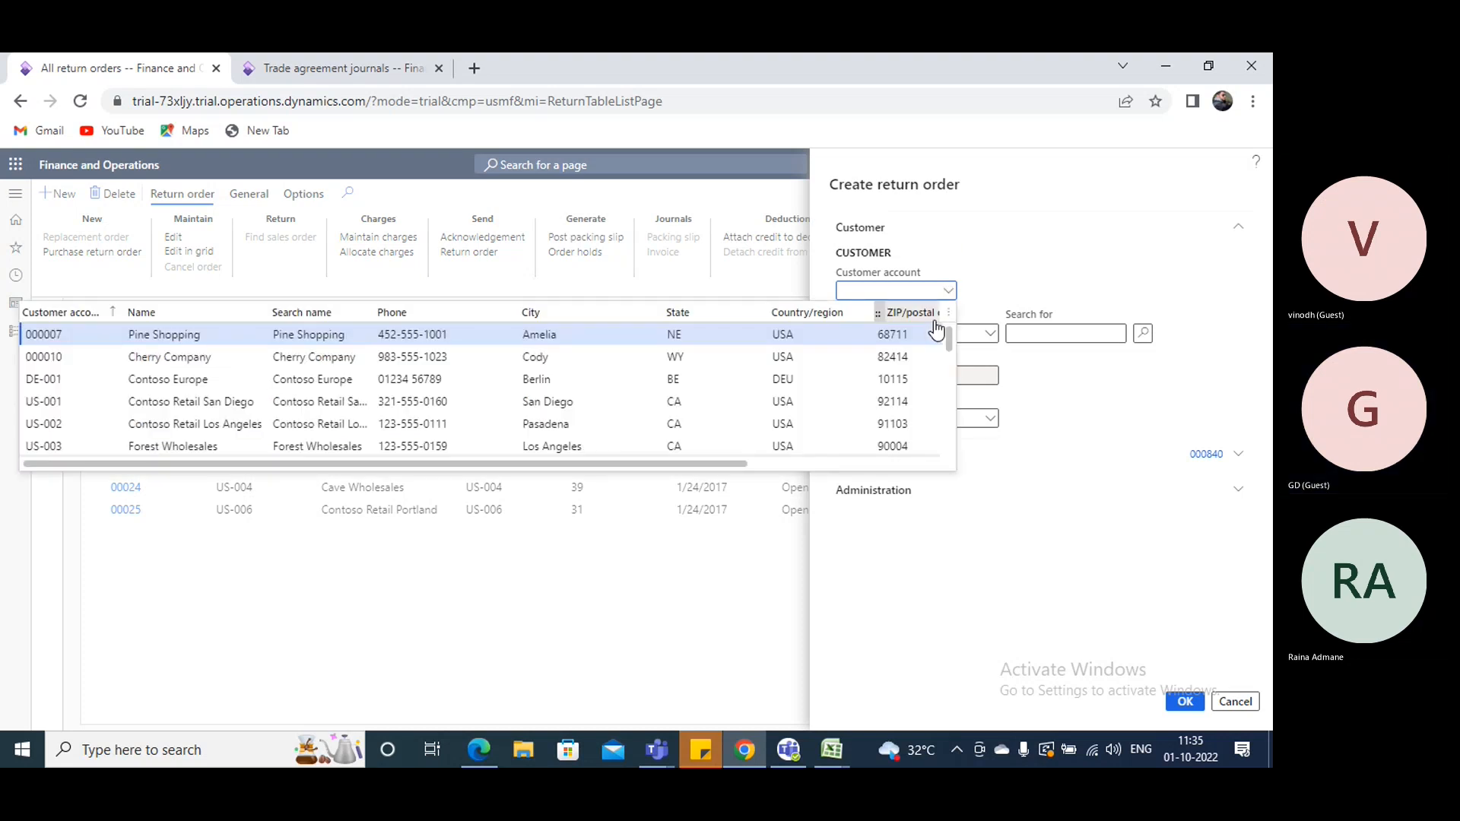
left_click(164, 401)
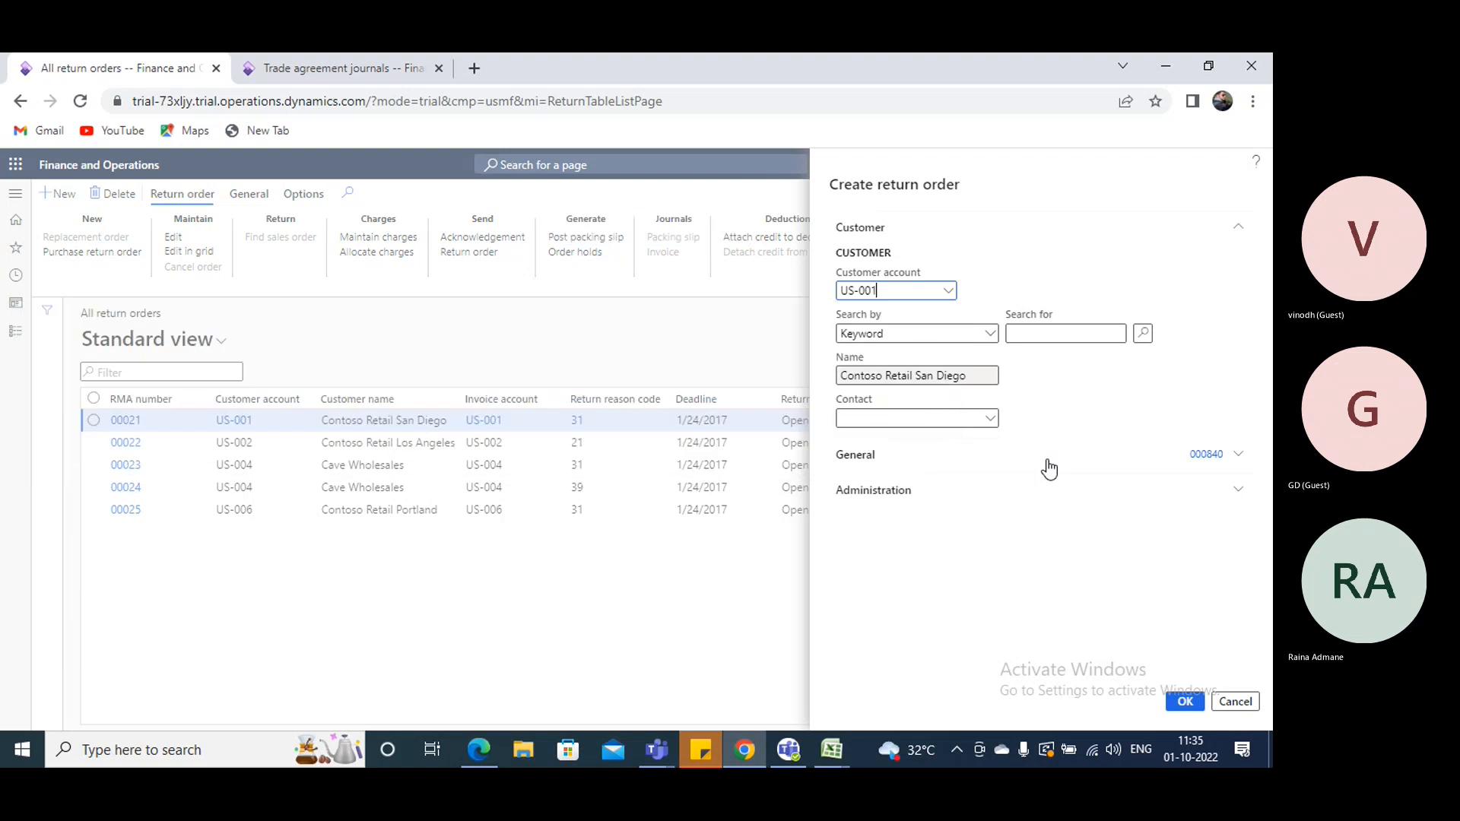
- Set the return order's warehouse to 24 and return reason code to 21 (Defective), and create the order
left_click(869, 460)
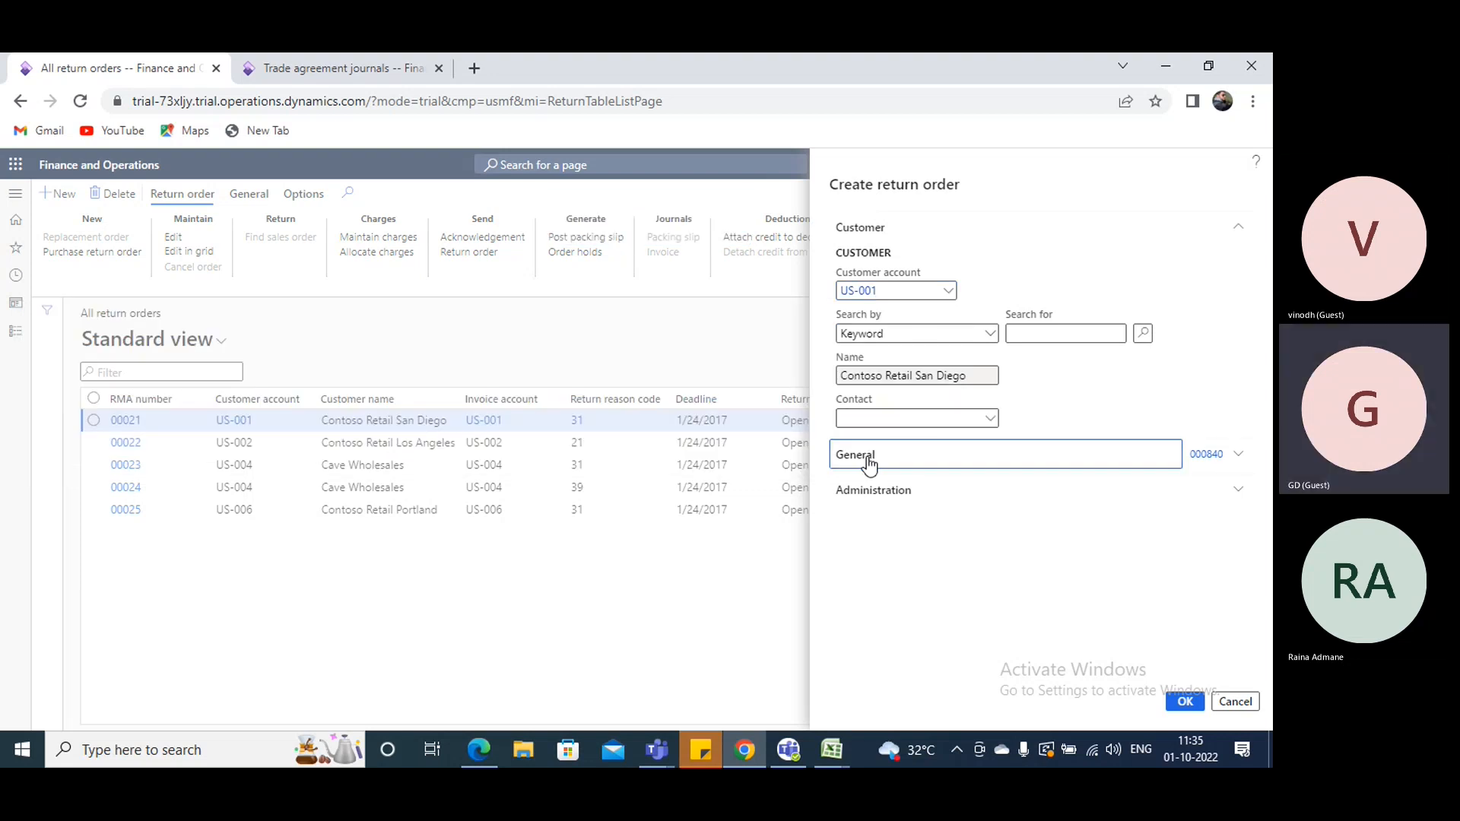
scroll(1150, 474, "down", 2)
left_click(1079, 447)
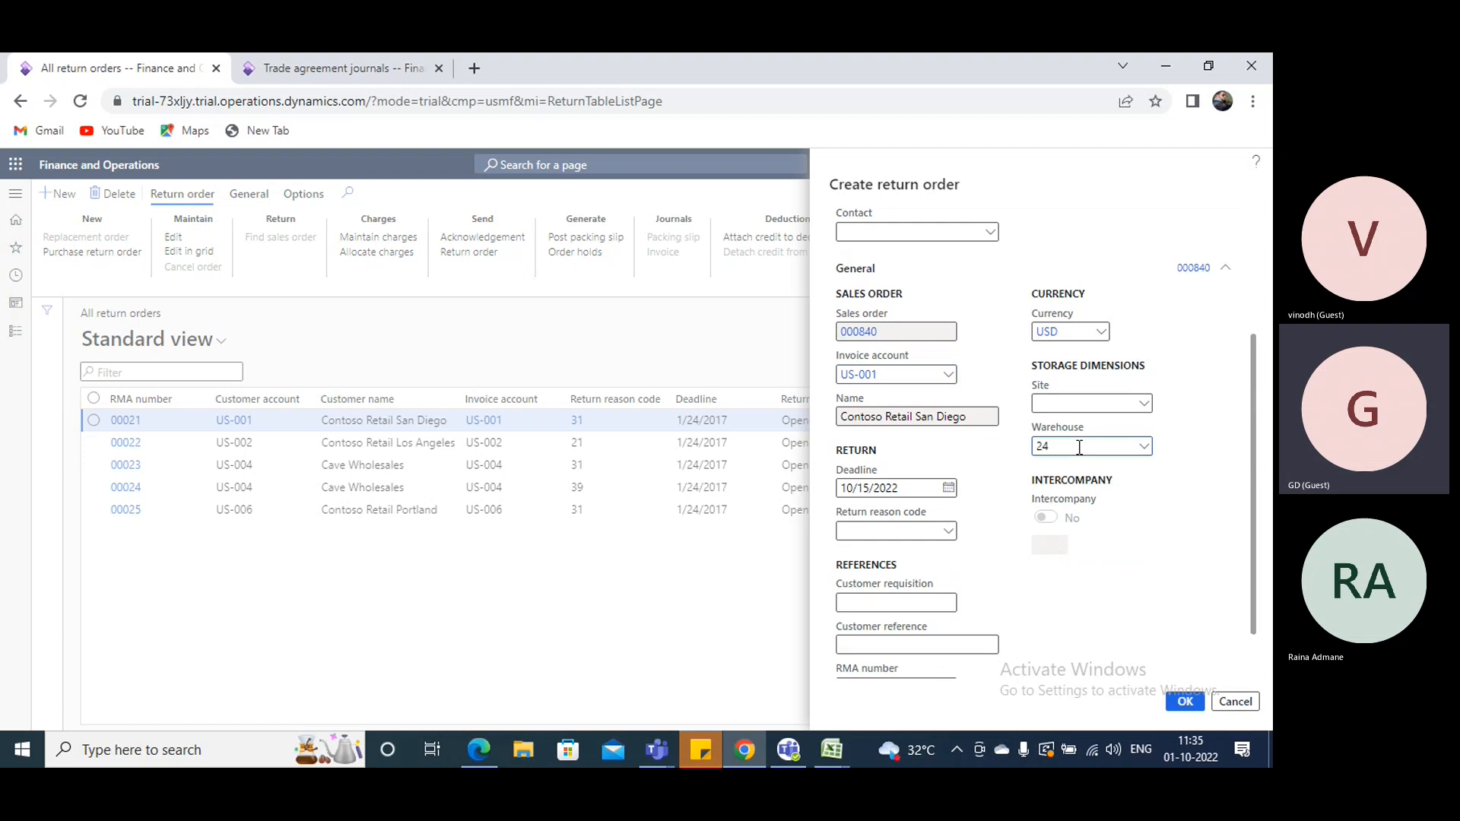
type("24")
left_click(950, 531)
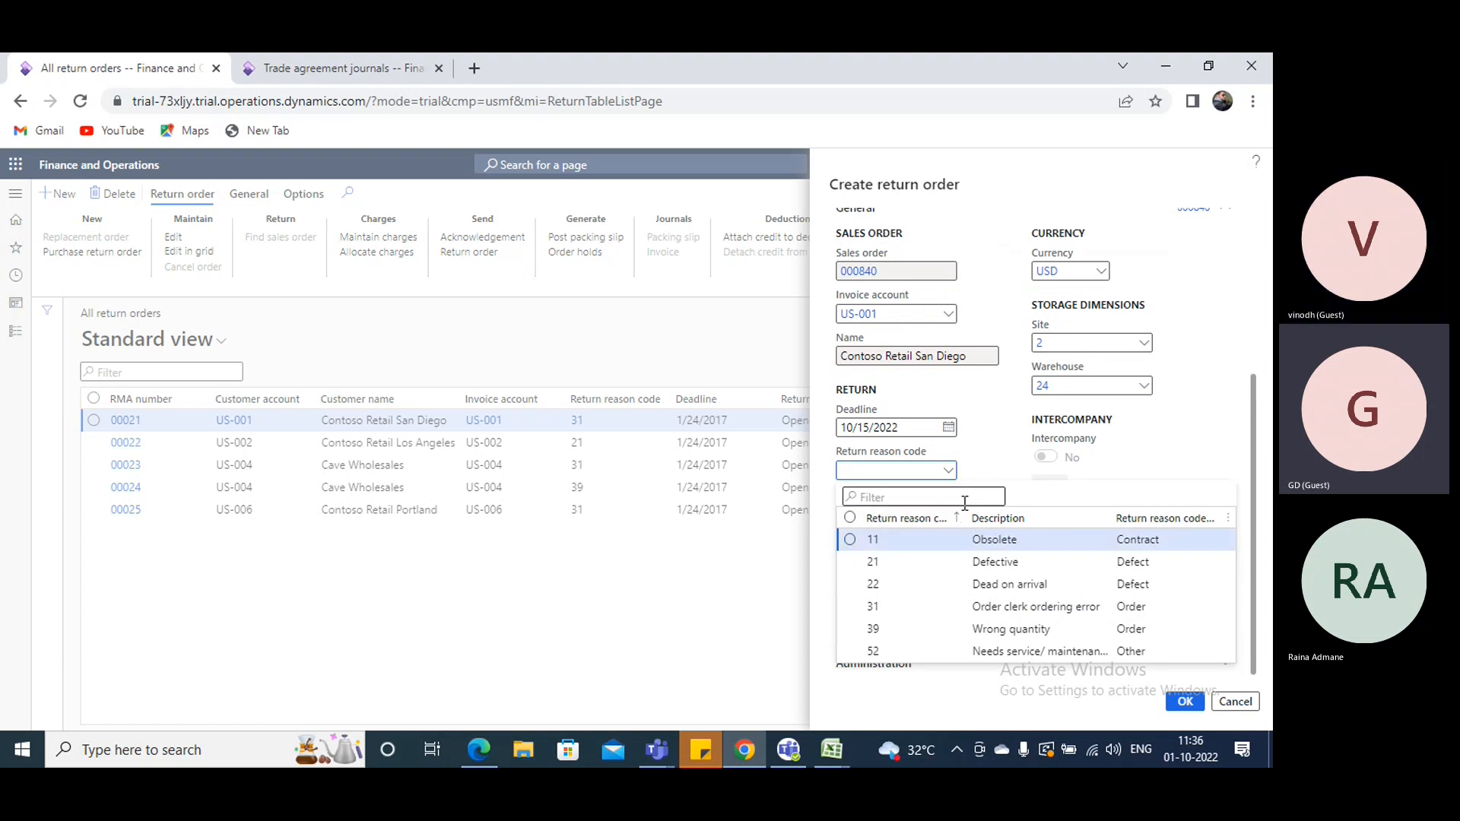
left_click(1005, 562)
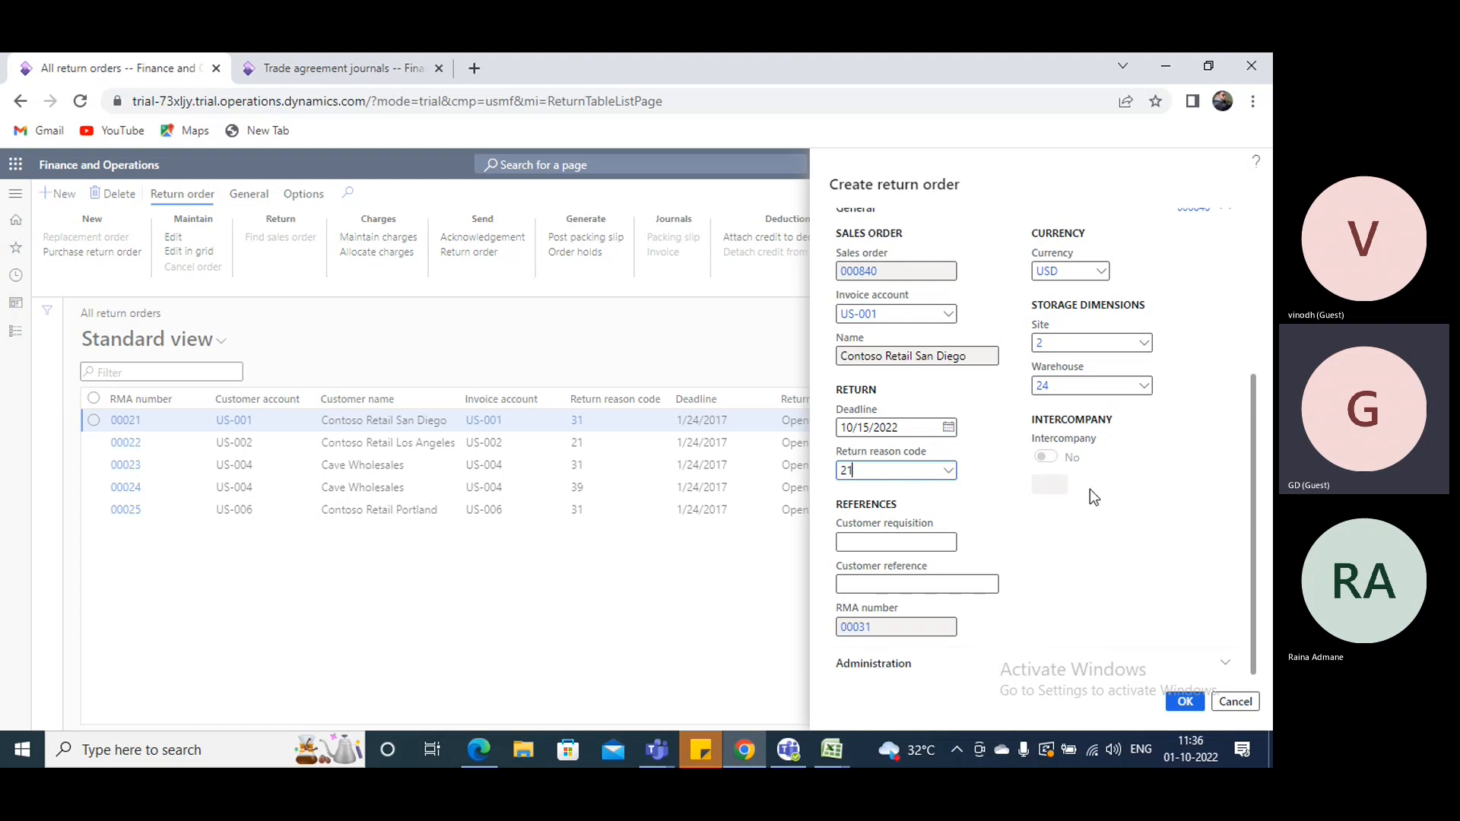
scroll(1089, 490, "up", 3)
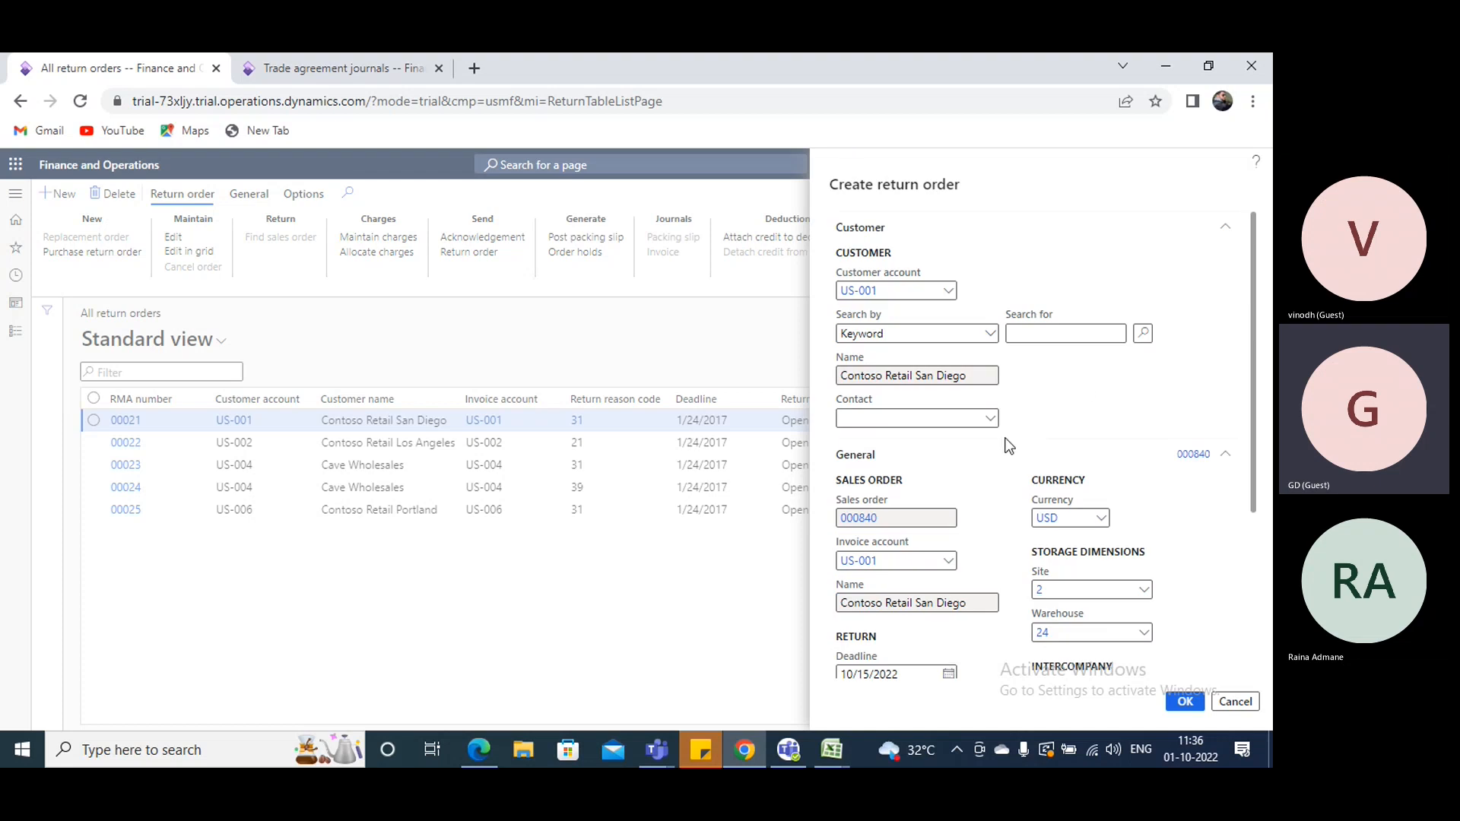
scroll(1009, 446, "down", 3)
left_click(1183, 703)
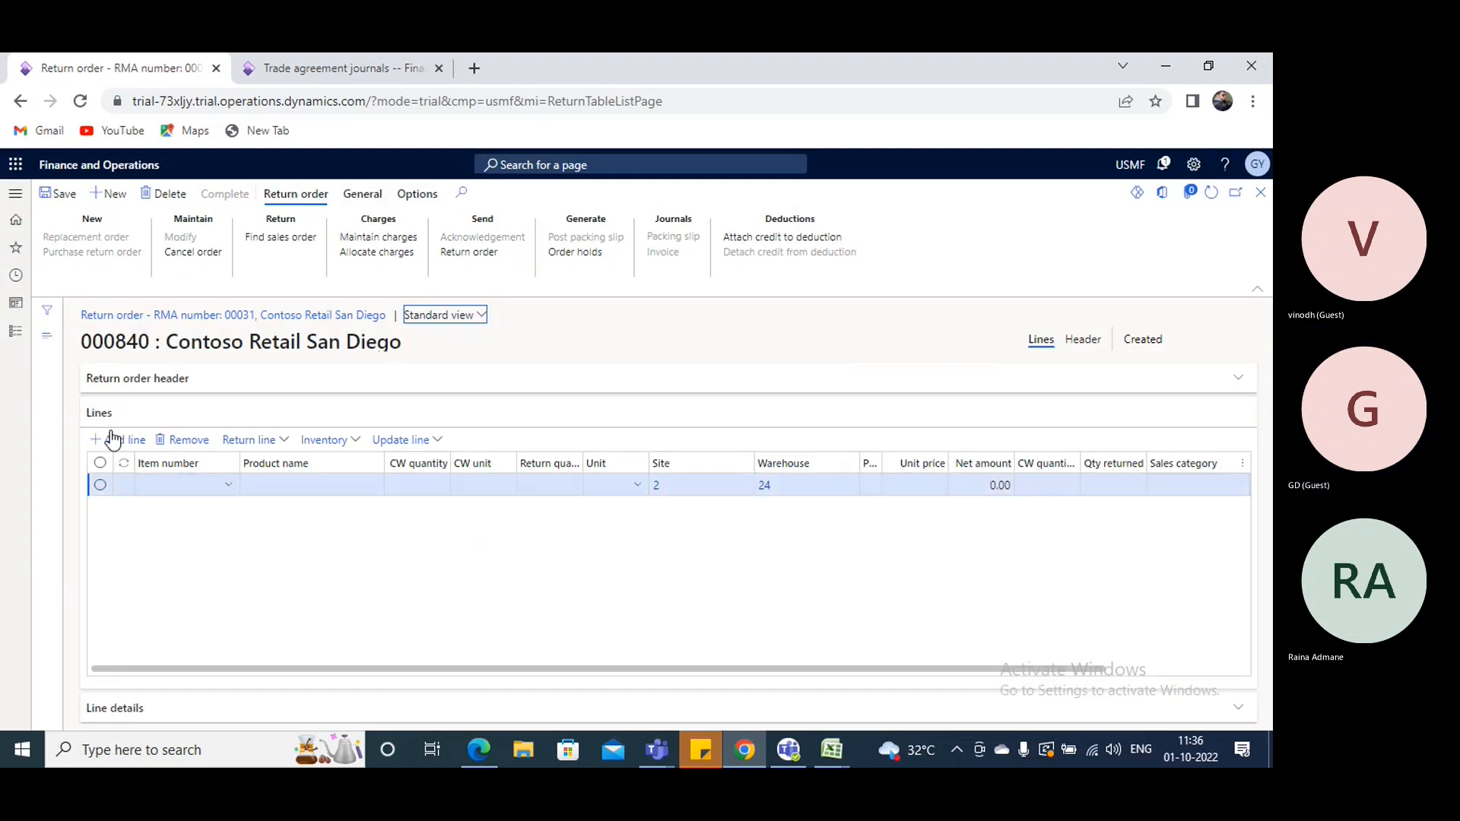
- Enter item A0001 on the return order line with a return quantity of -10
left_click(156, 492)
type("a0001")
key("Tab")
key("Tab")
key("Tab")
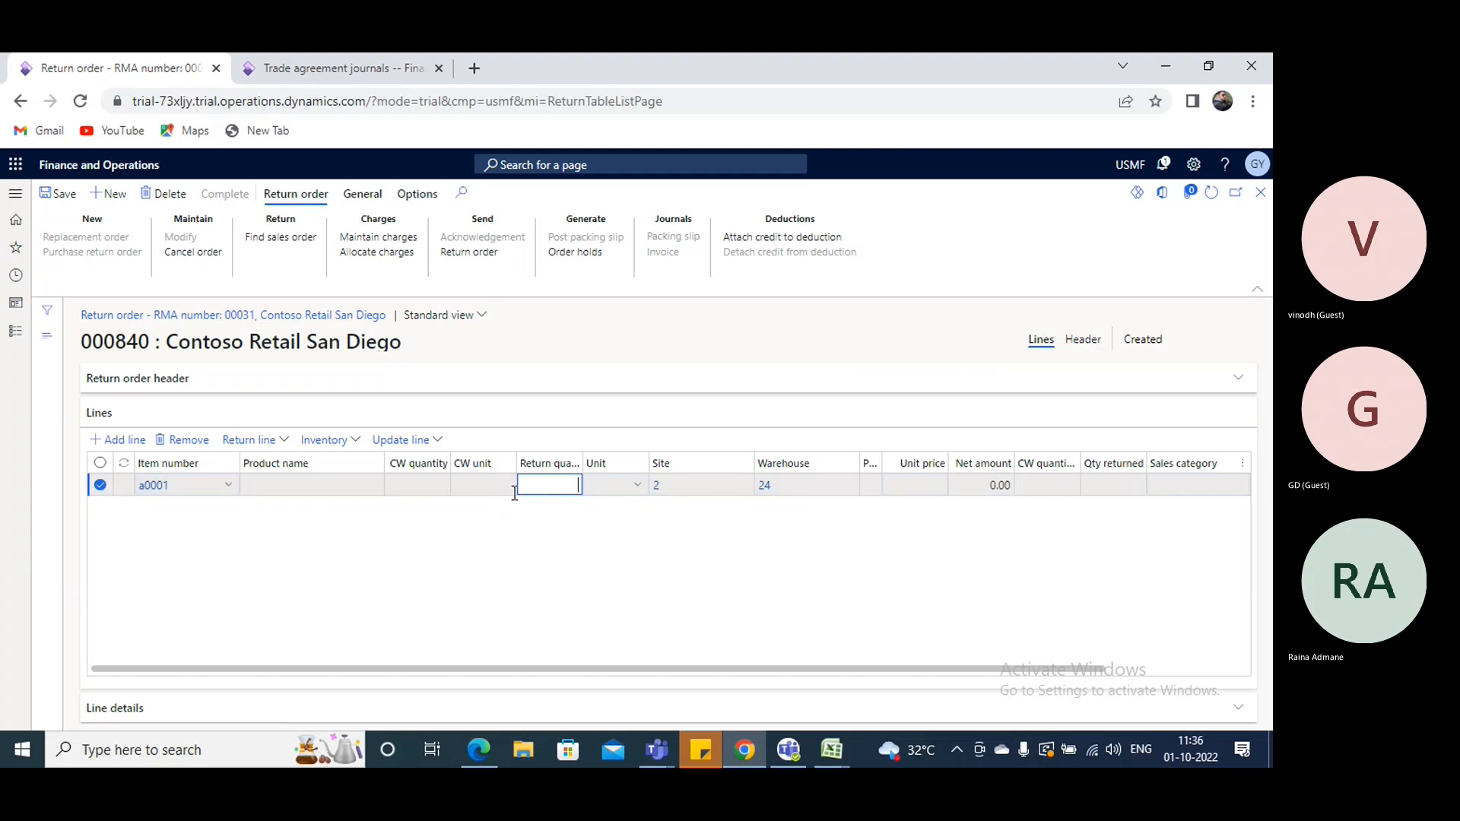
left_click(229, 487)
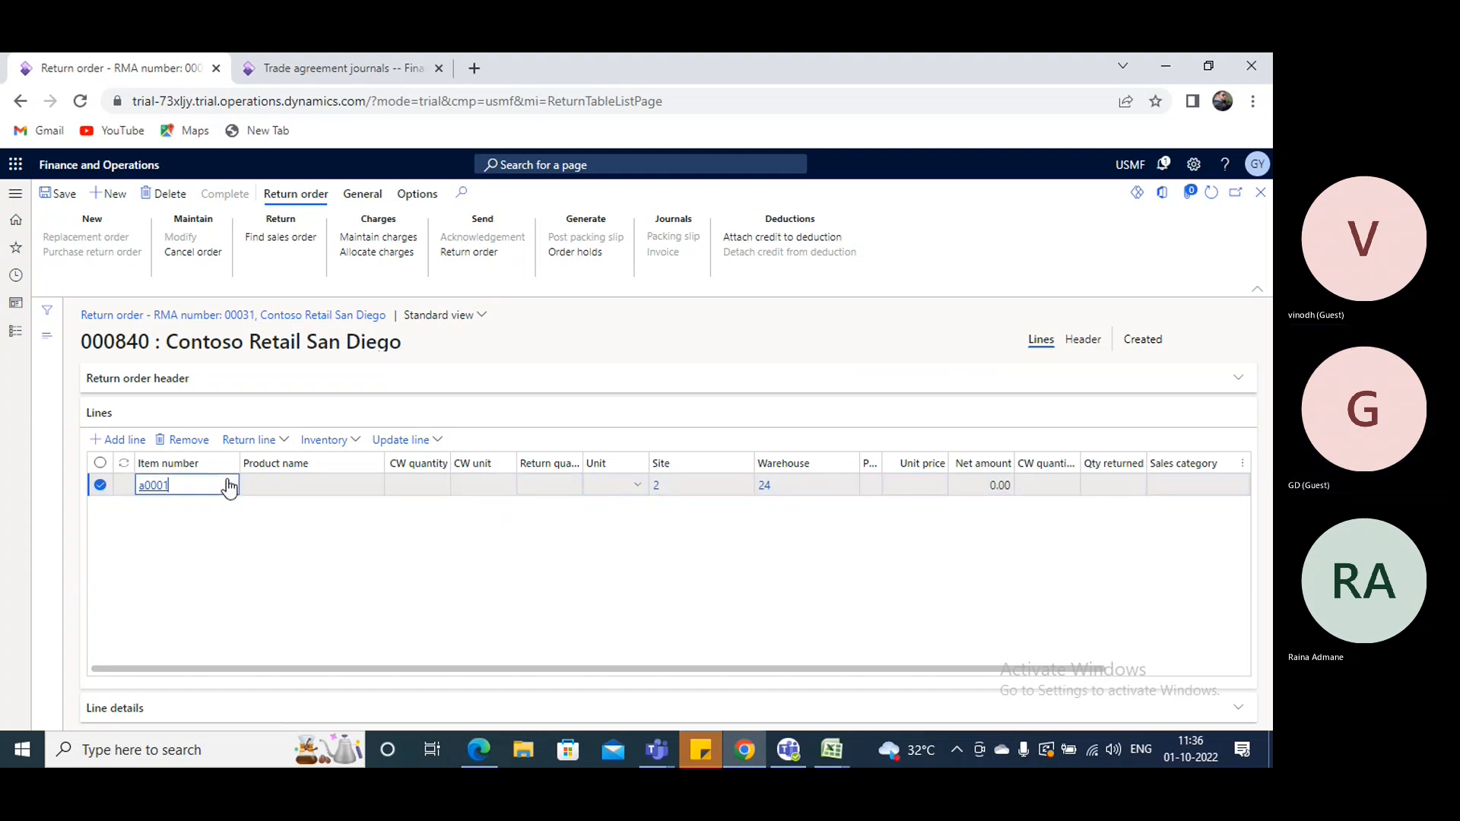
left_click(564, 487)
type("0")
key("Tab")
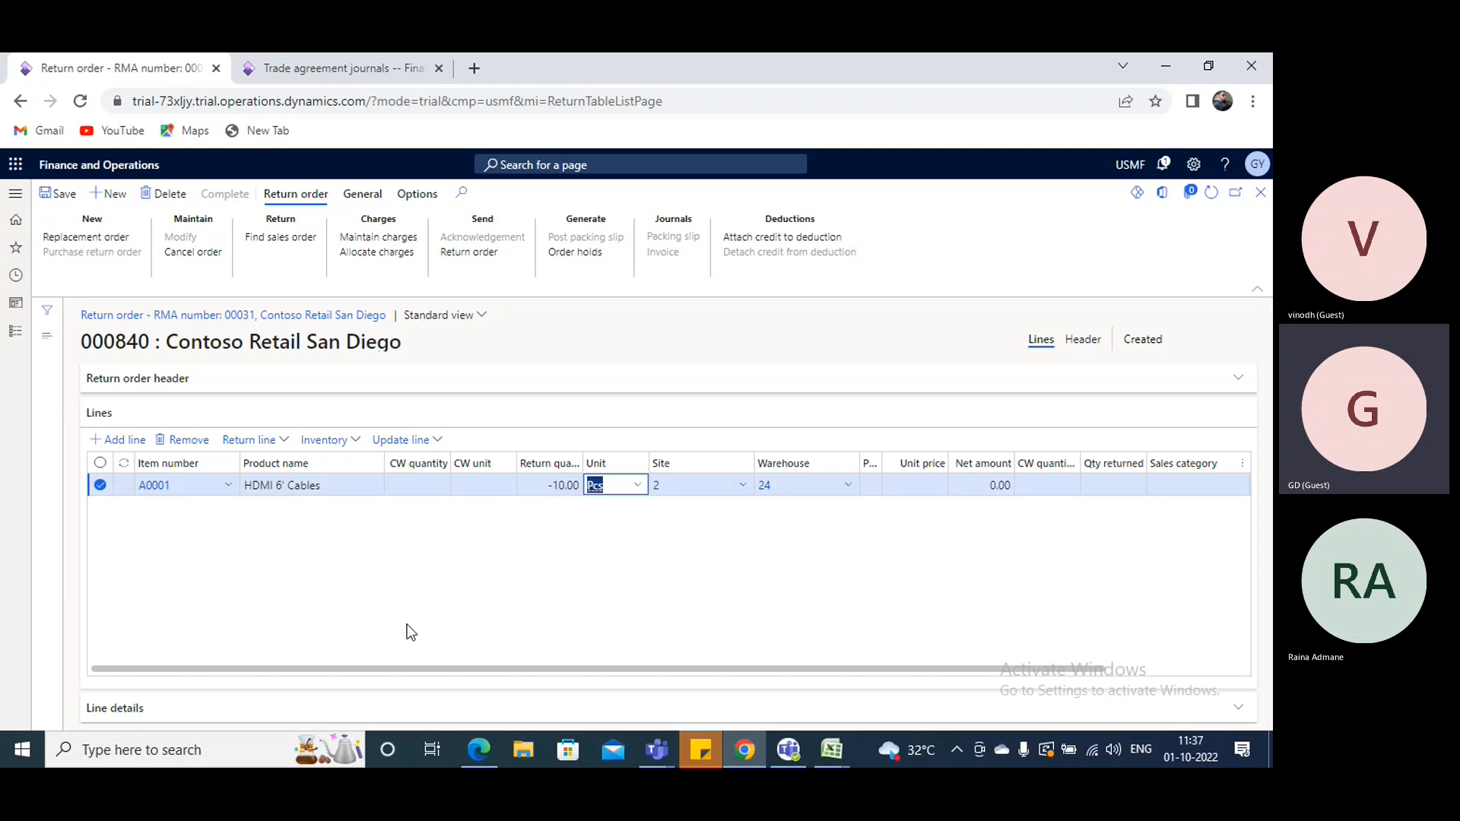
- Set the HDMI 6' Cables line's unit price to 100 and check its return status
left_click_drag(391, 678, 433, 678)
left_click(887, 483)
type("100")
key("Tab")
key("Tab")
key("Tab")
key("Tab")
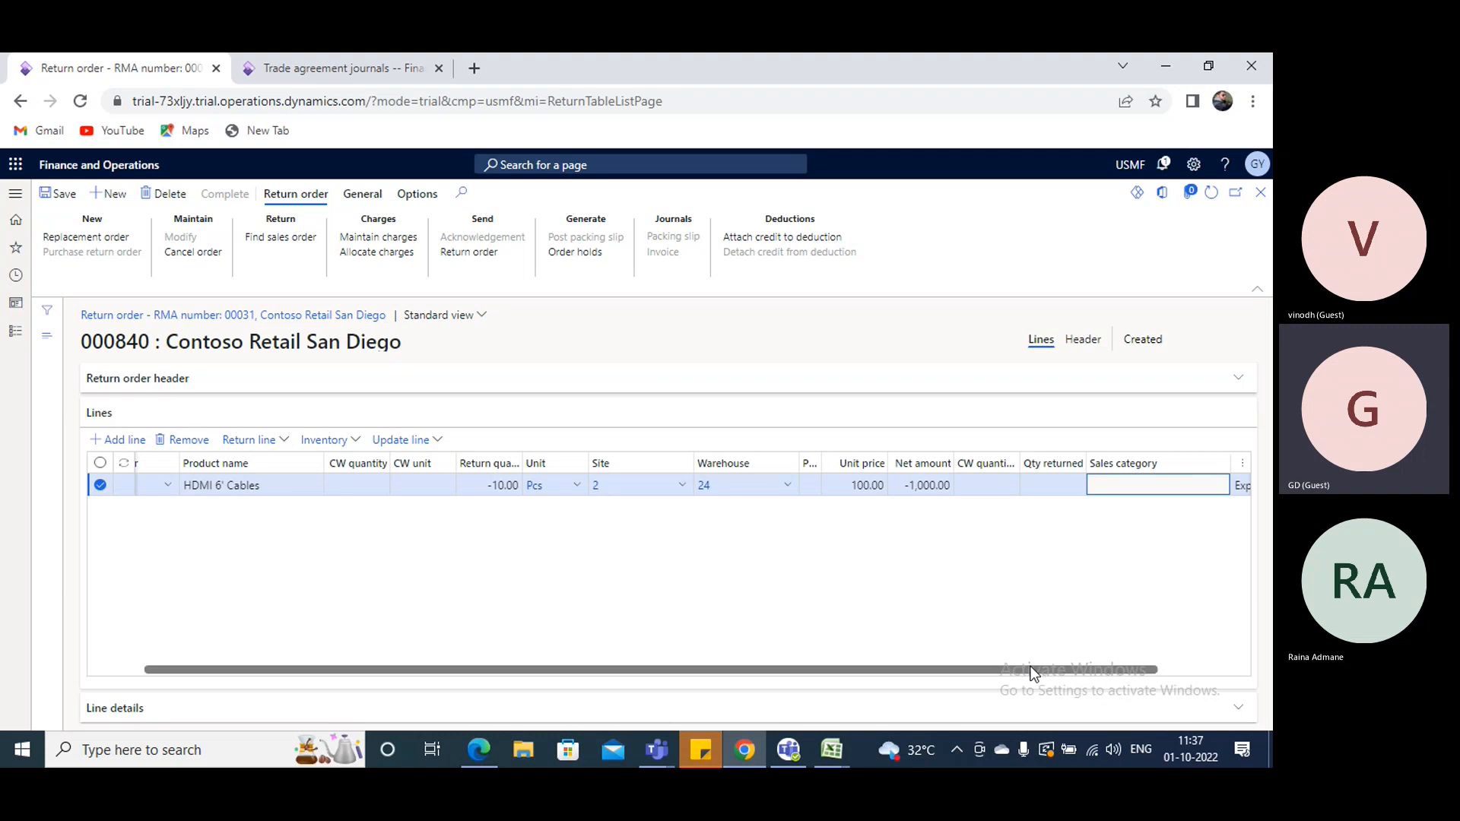
left_click_drag(1032, 669, 1143, 668)
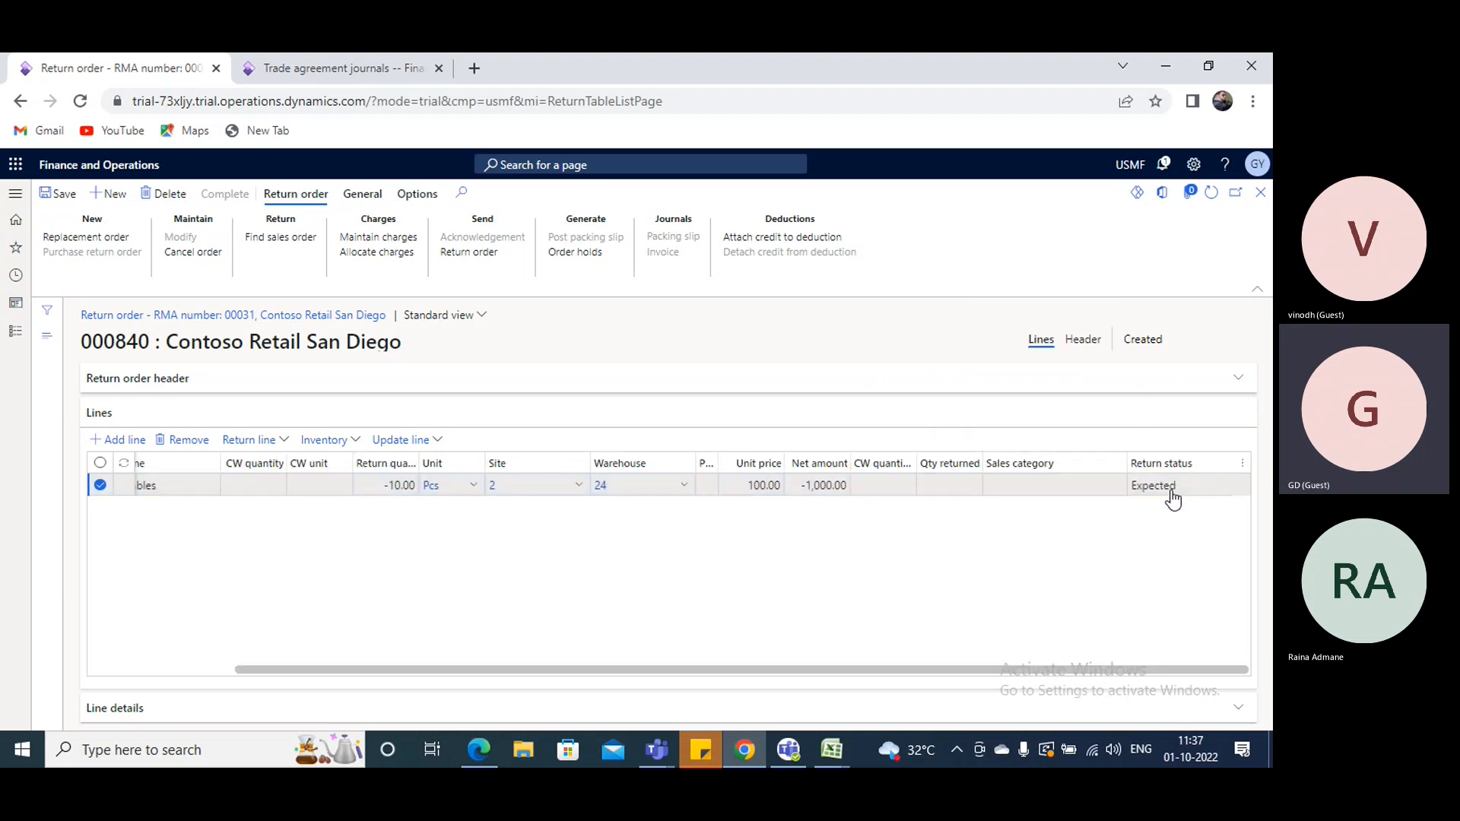
- Set the storage location in the line's product details to BULK-001 from the on-hand list and save the return order
left_click(93, 709)
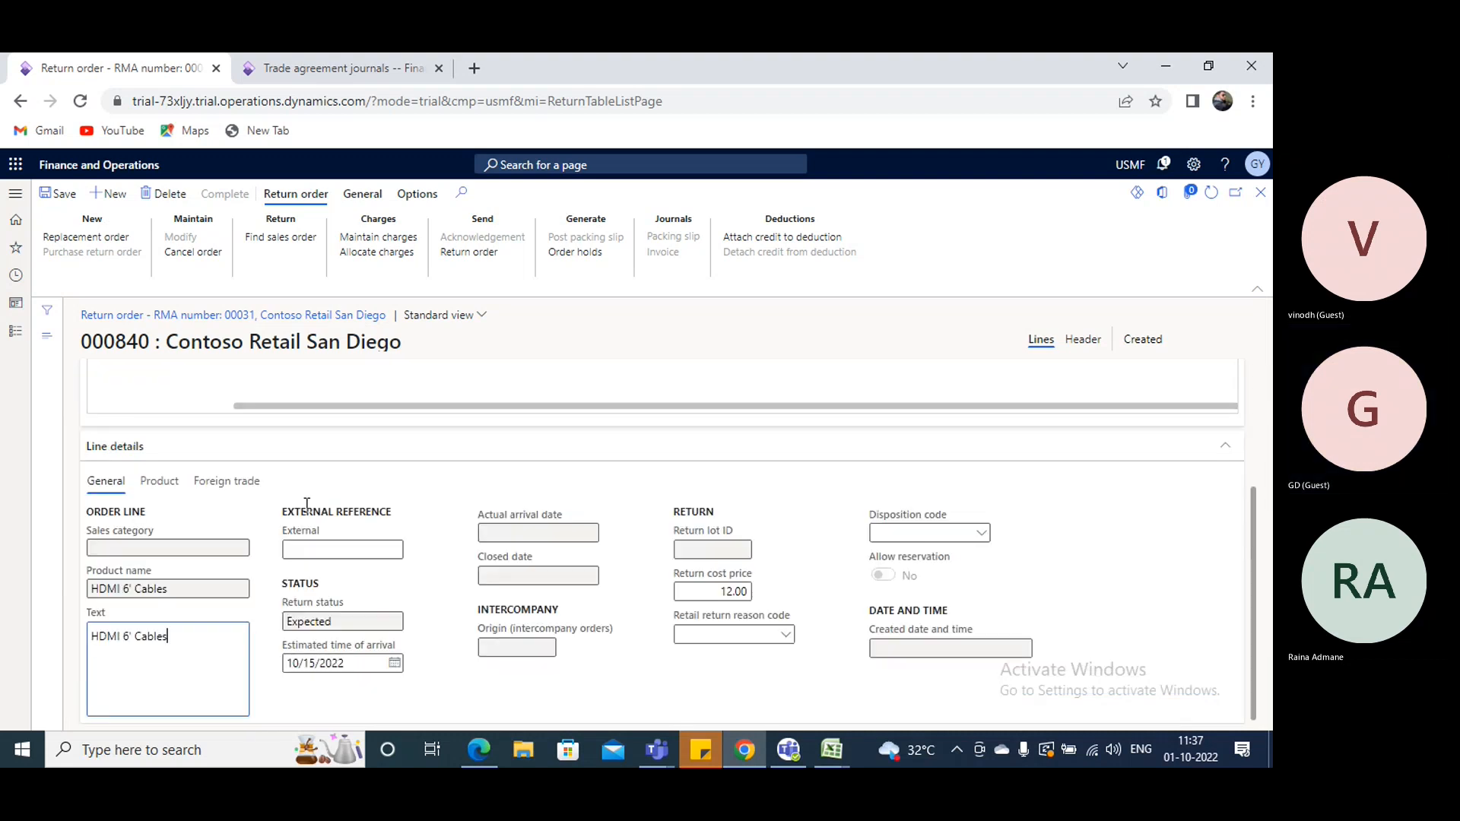
left_click(177, 483)
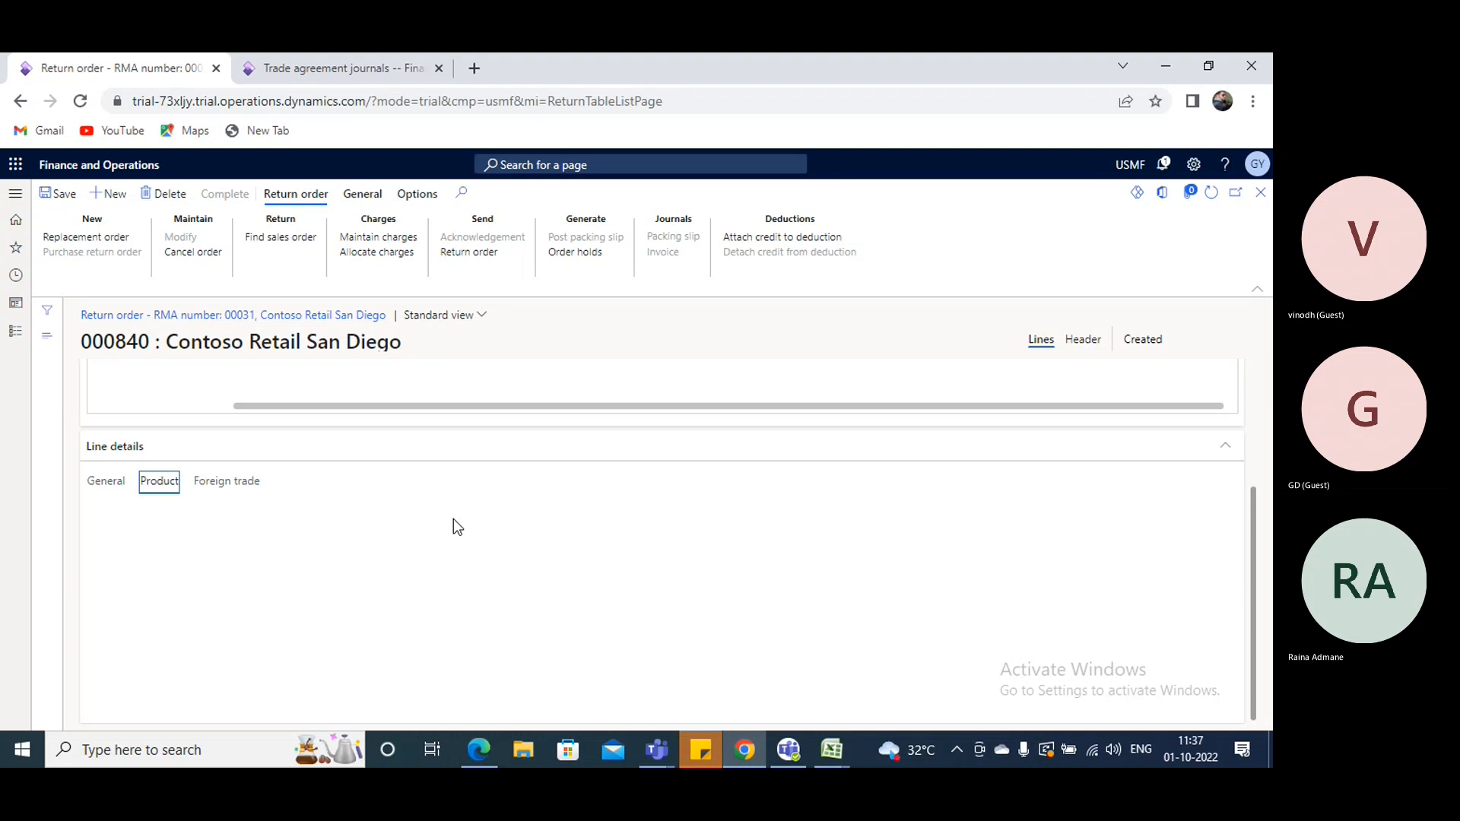
left_click(779, 634)
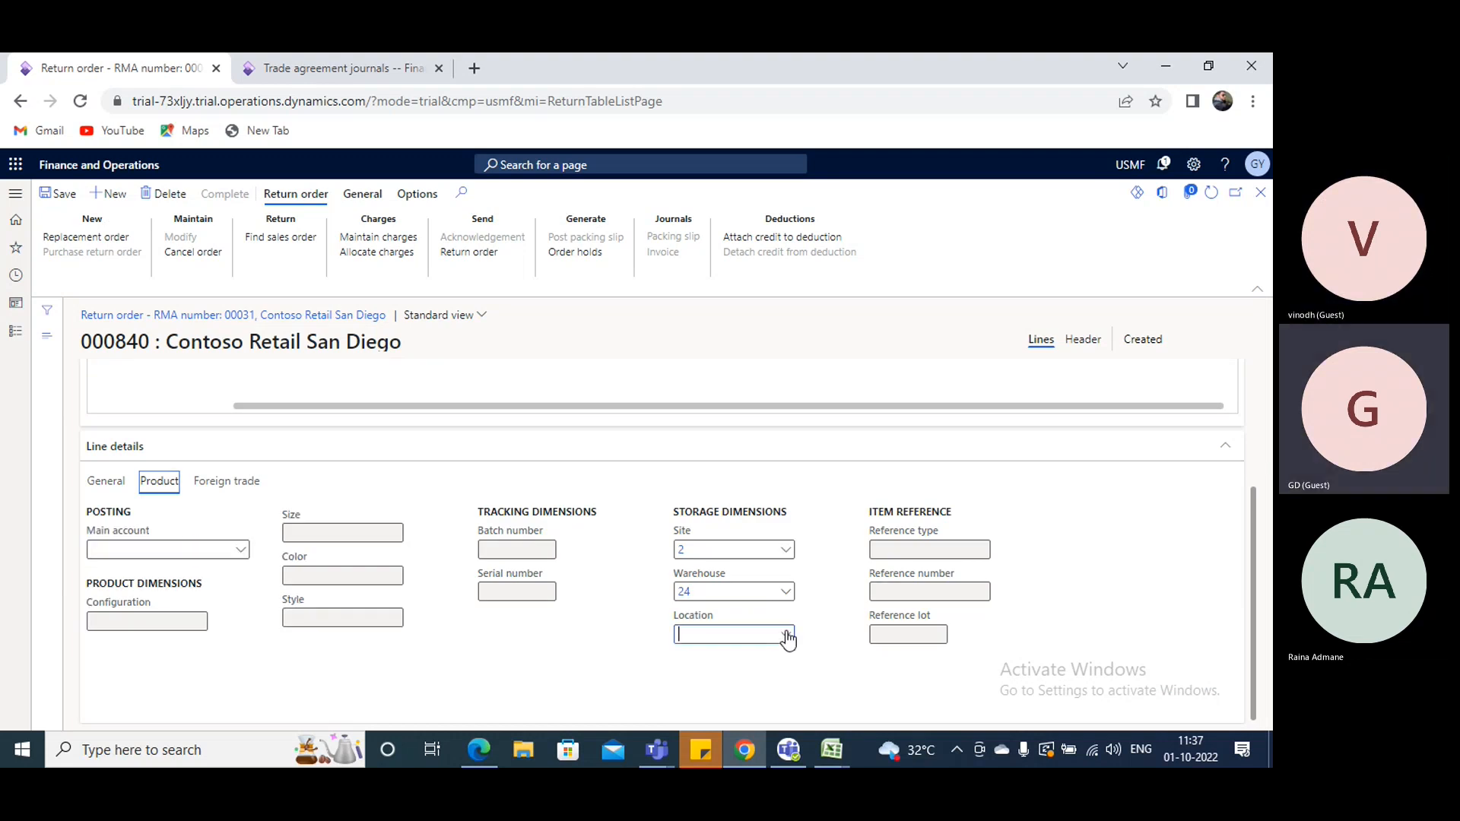
left_click(787, 636)
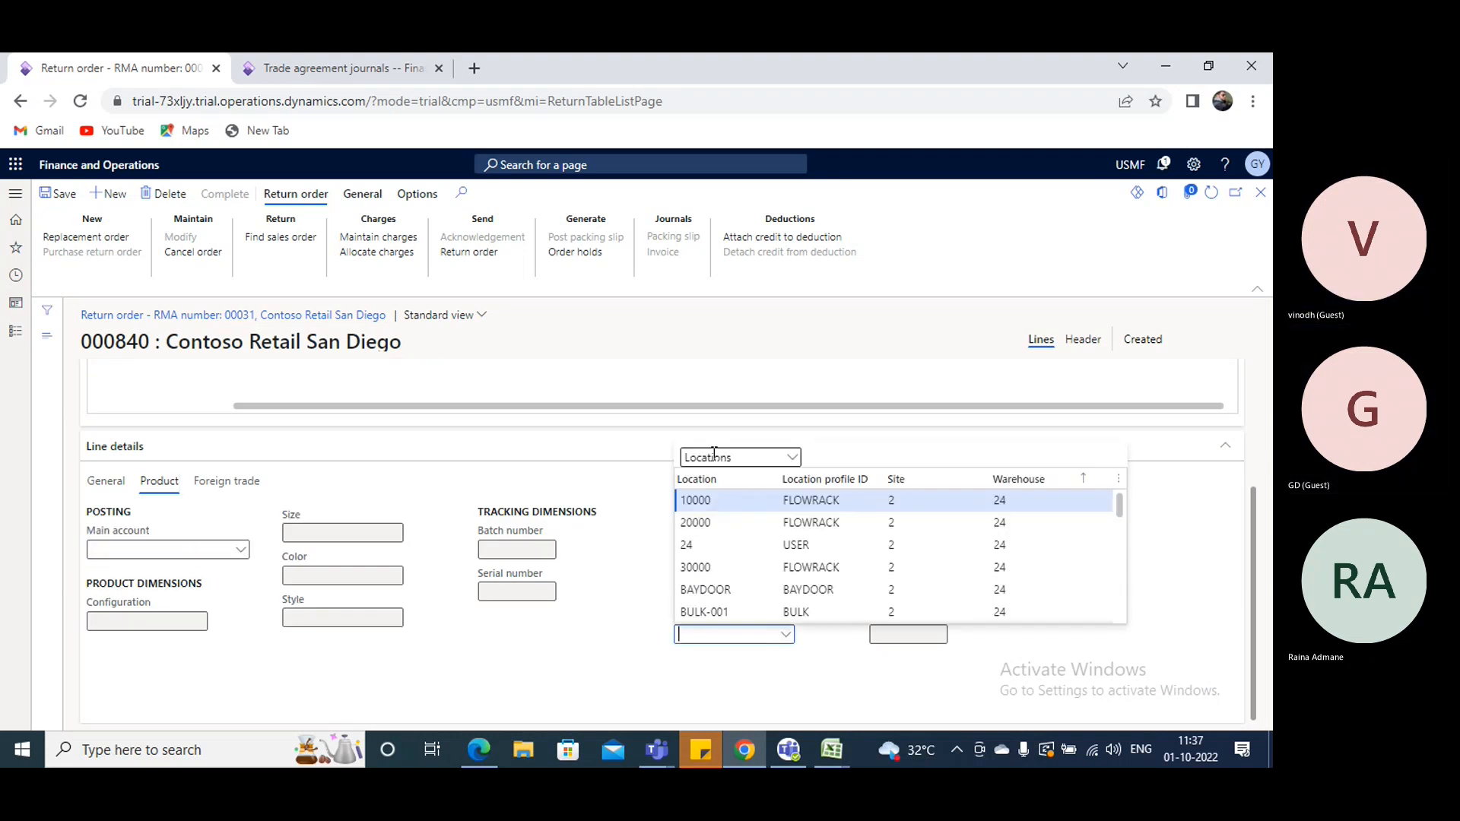
left_click(779, 457)
left_click(730, 494)
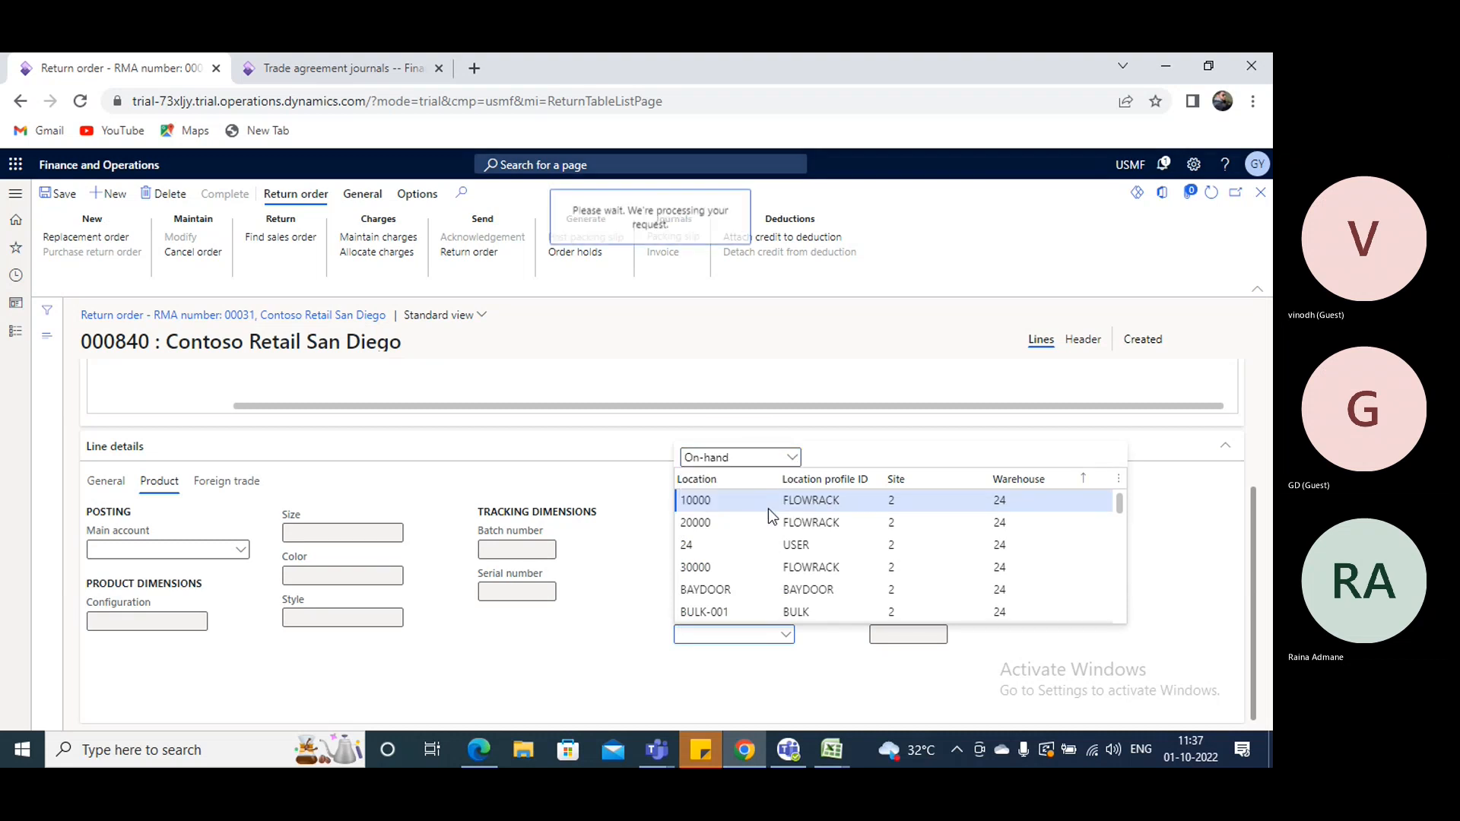
left_click(764, 704)
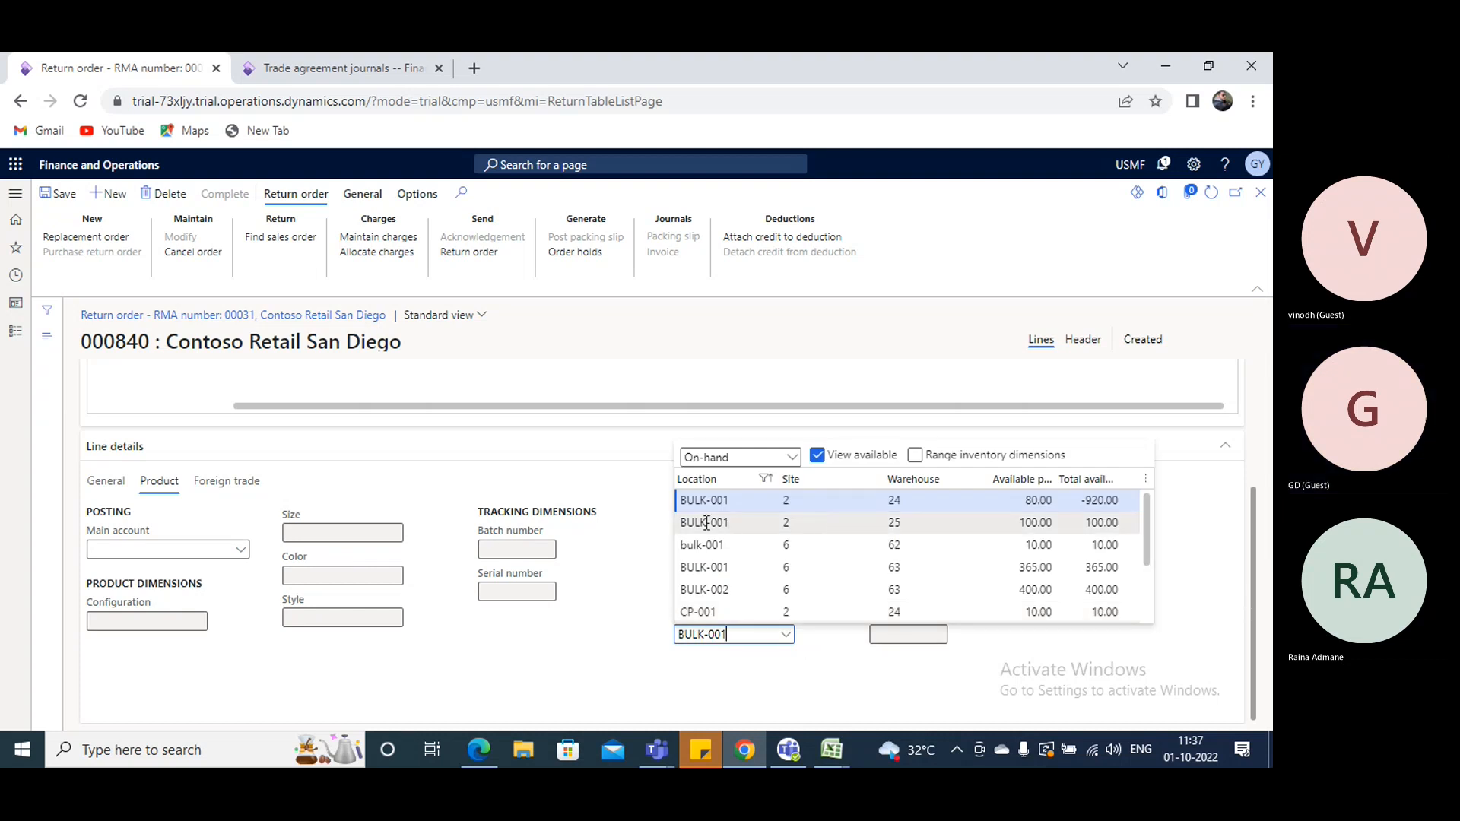
left_click(590, 677)
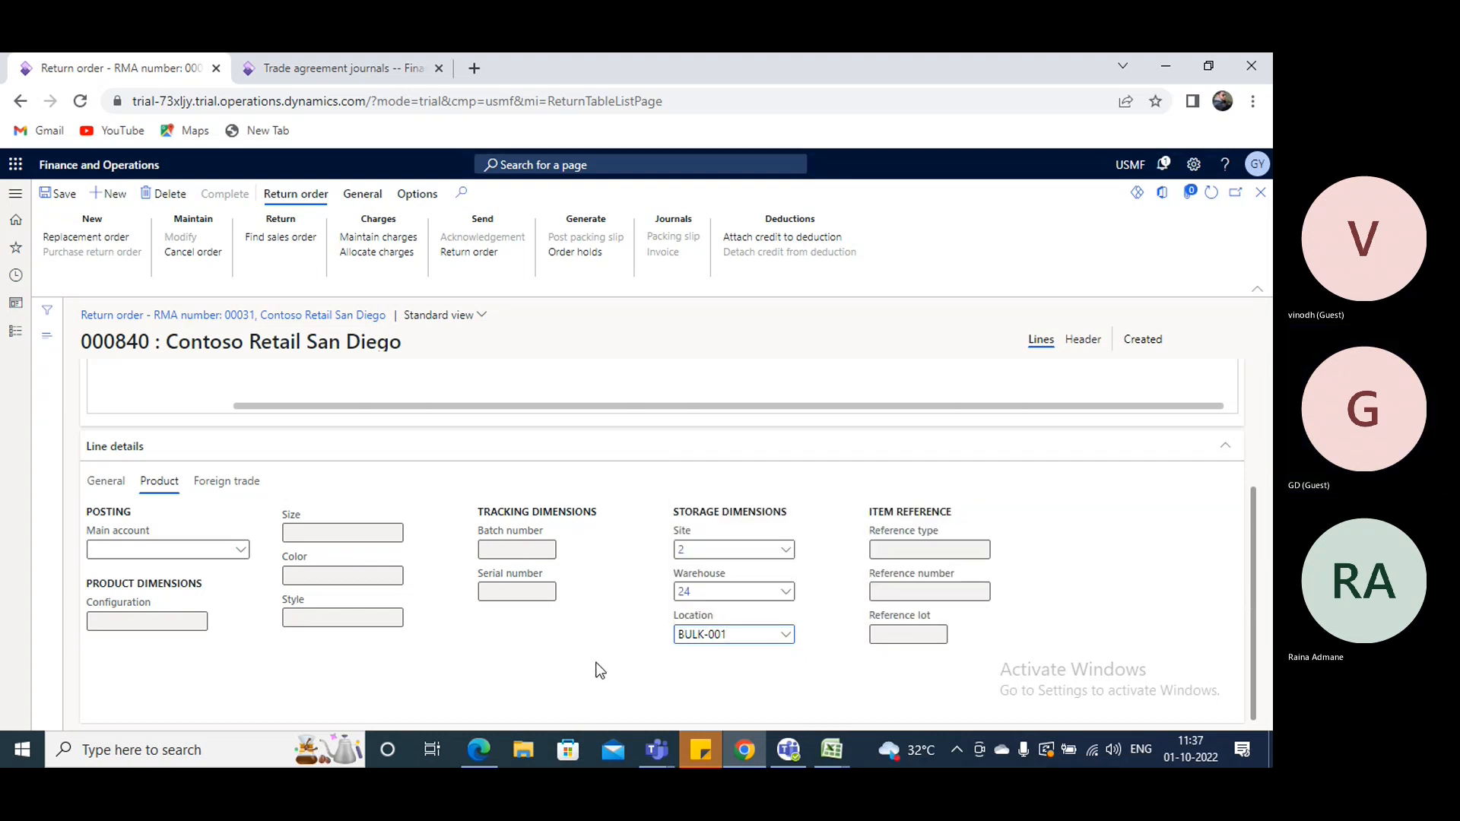
scroll(590, 677, "up", 3)
left_click(49, 190)
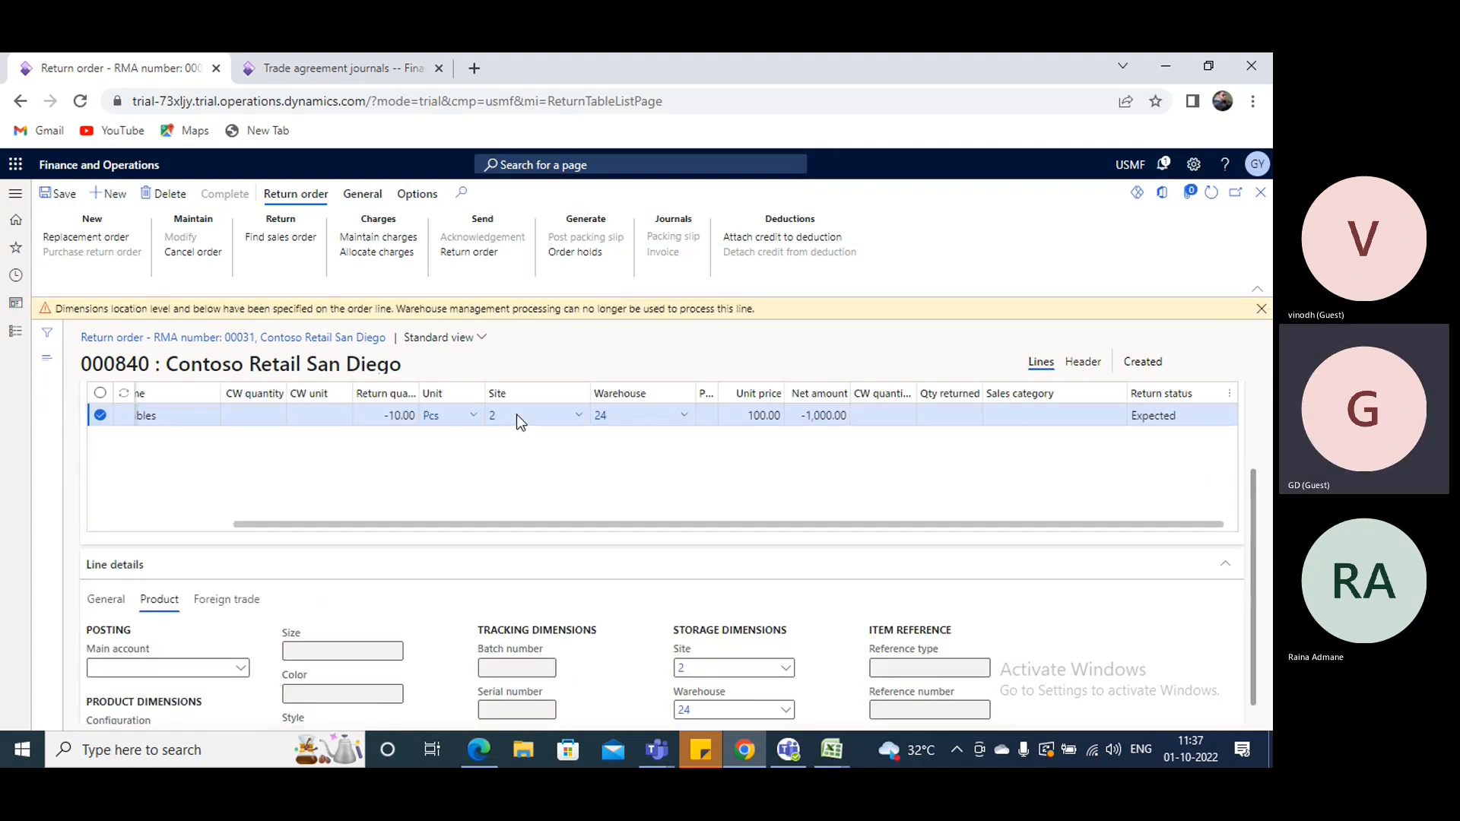
left_click(1260, 309)
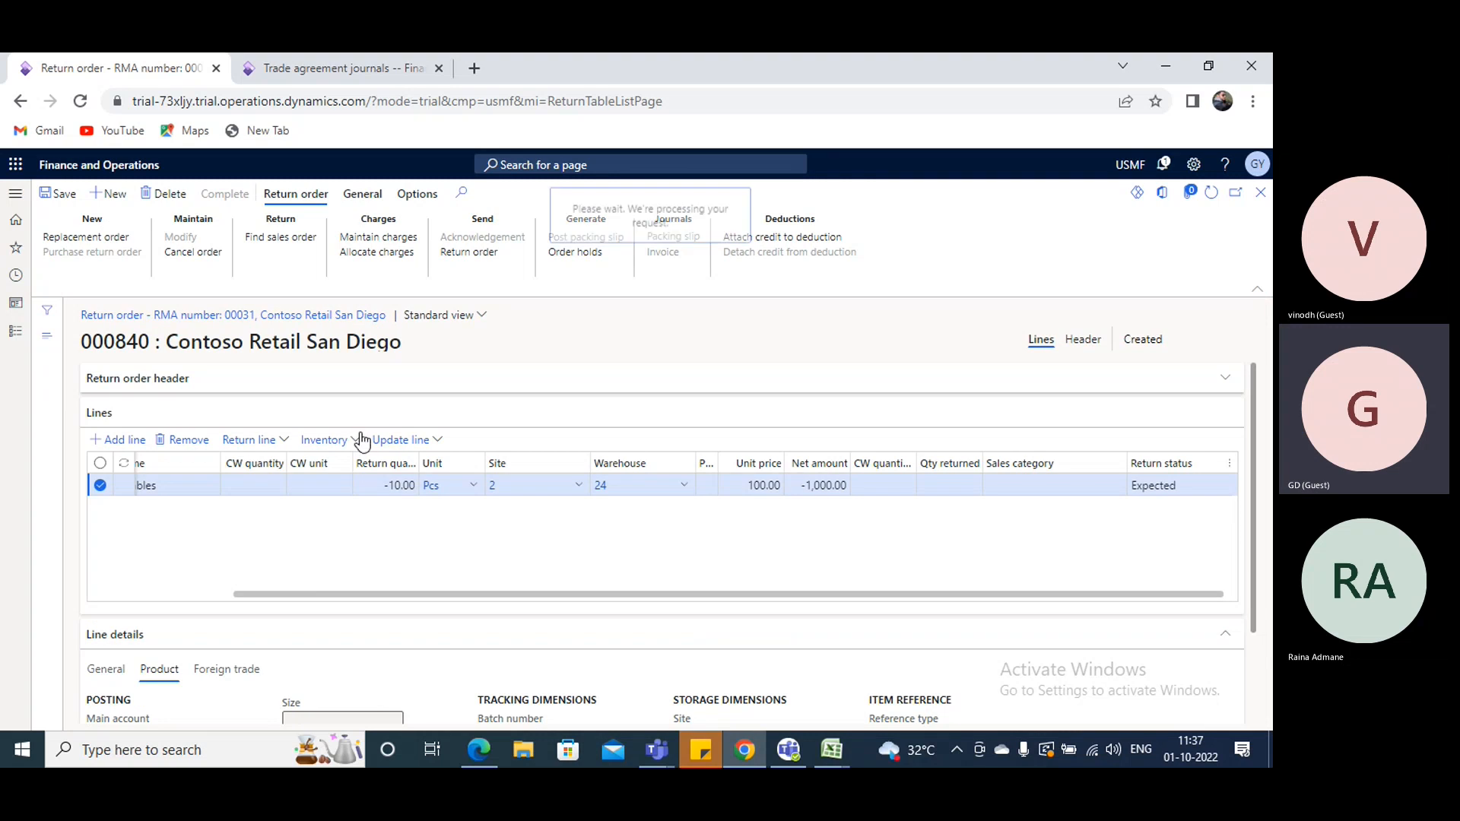
- View the inventory transactions of the return line and return to the order
left_click(357, 440)
left_click(335, 539)
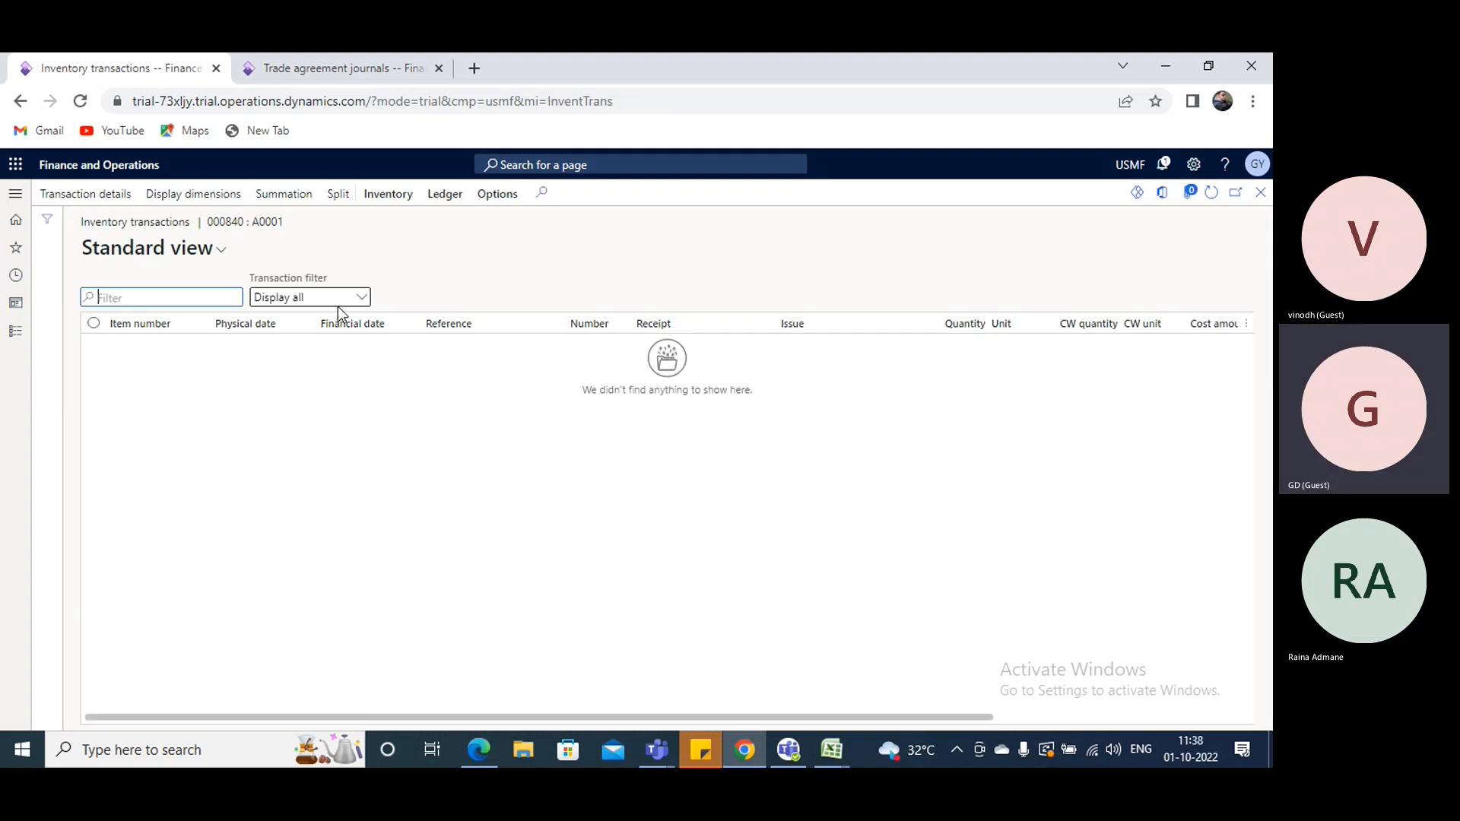
left_click(1260, 194)
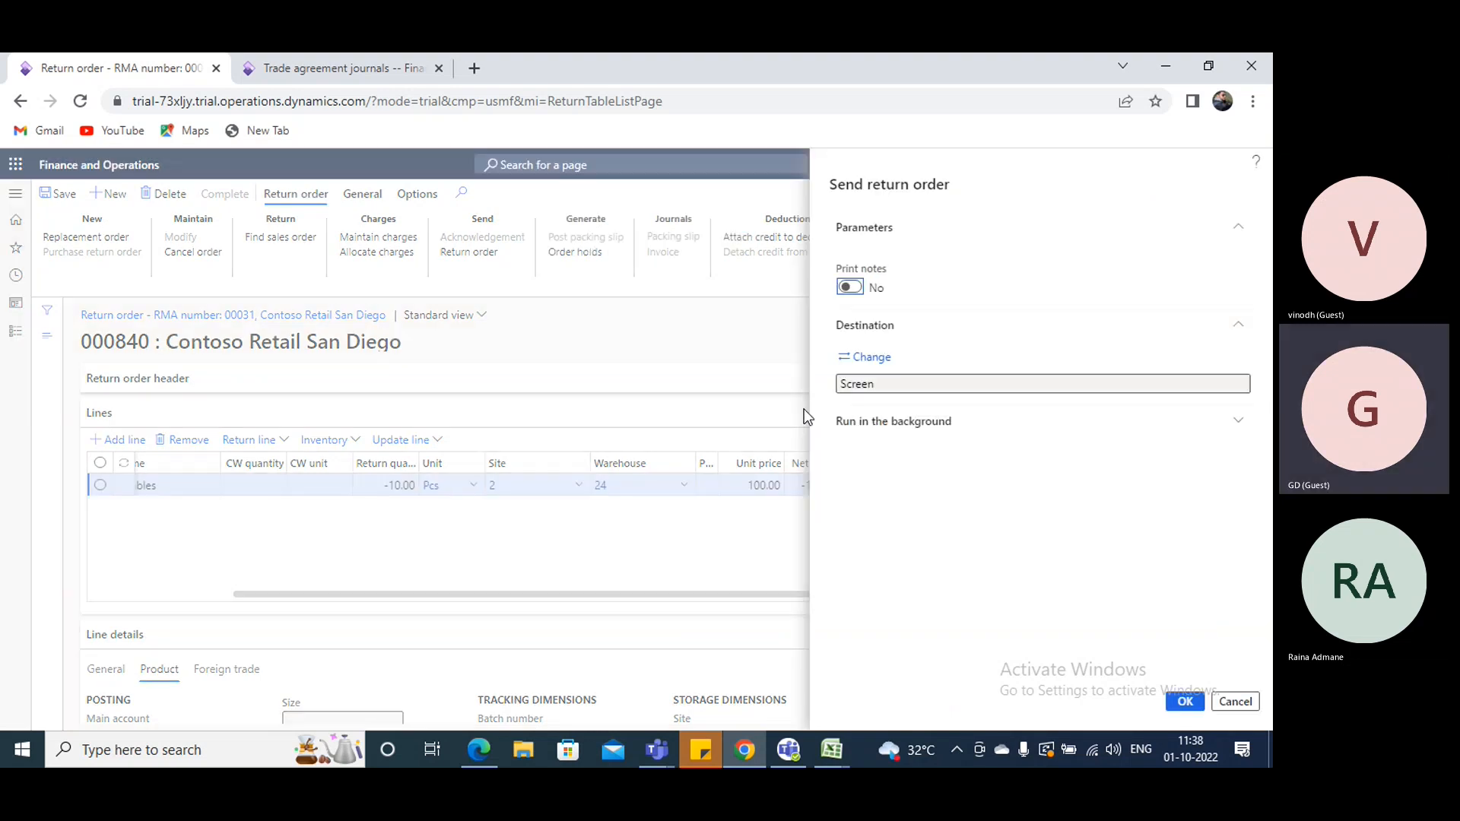
- Send the return order document to the screen without print notes and review it
left_click(1184, 703)
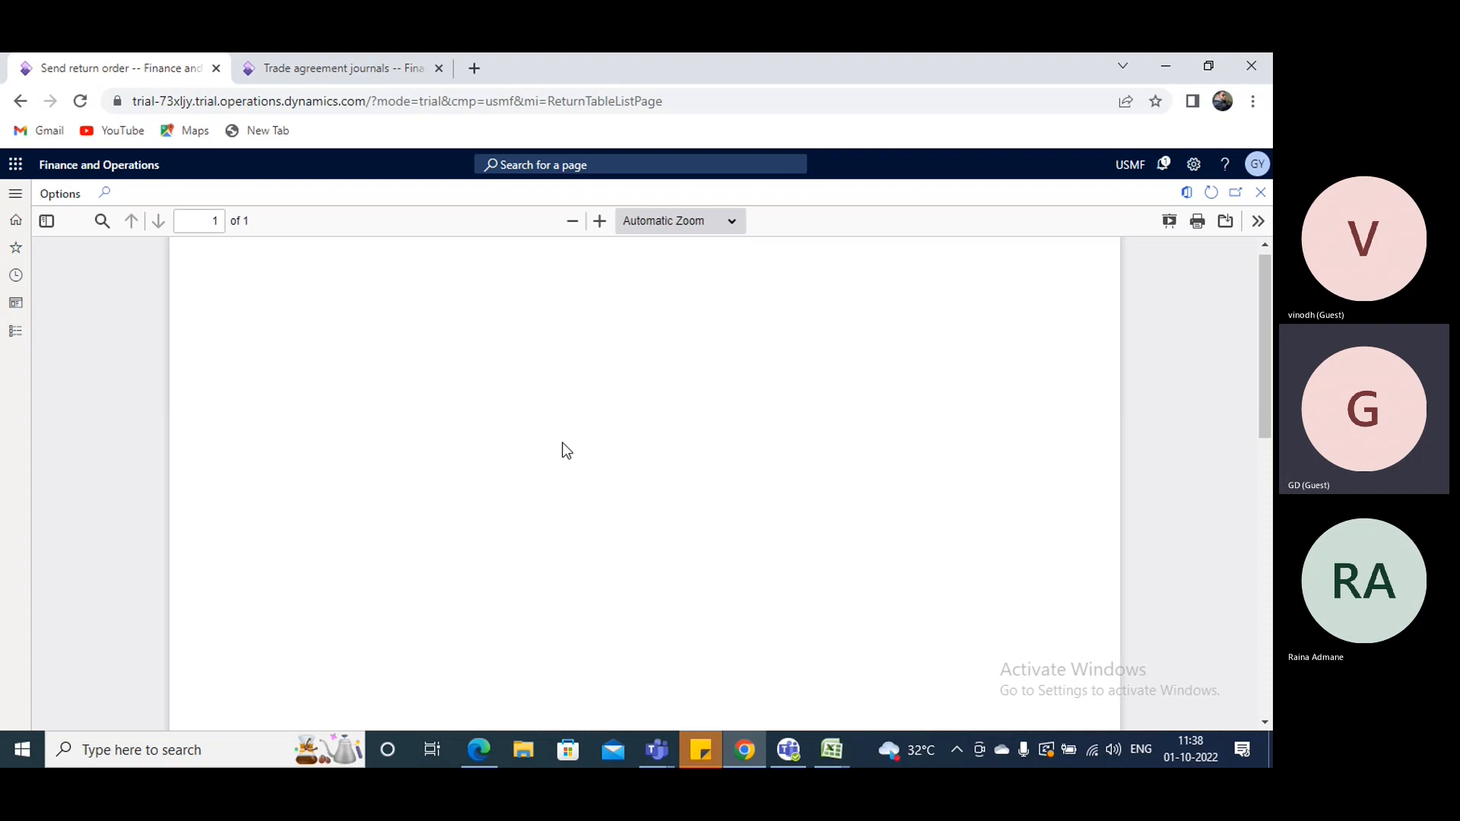
scroll(1014, 356, "down", 5)
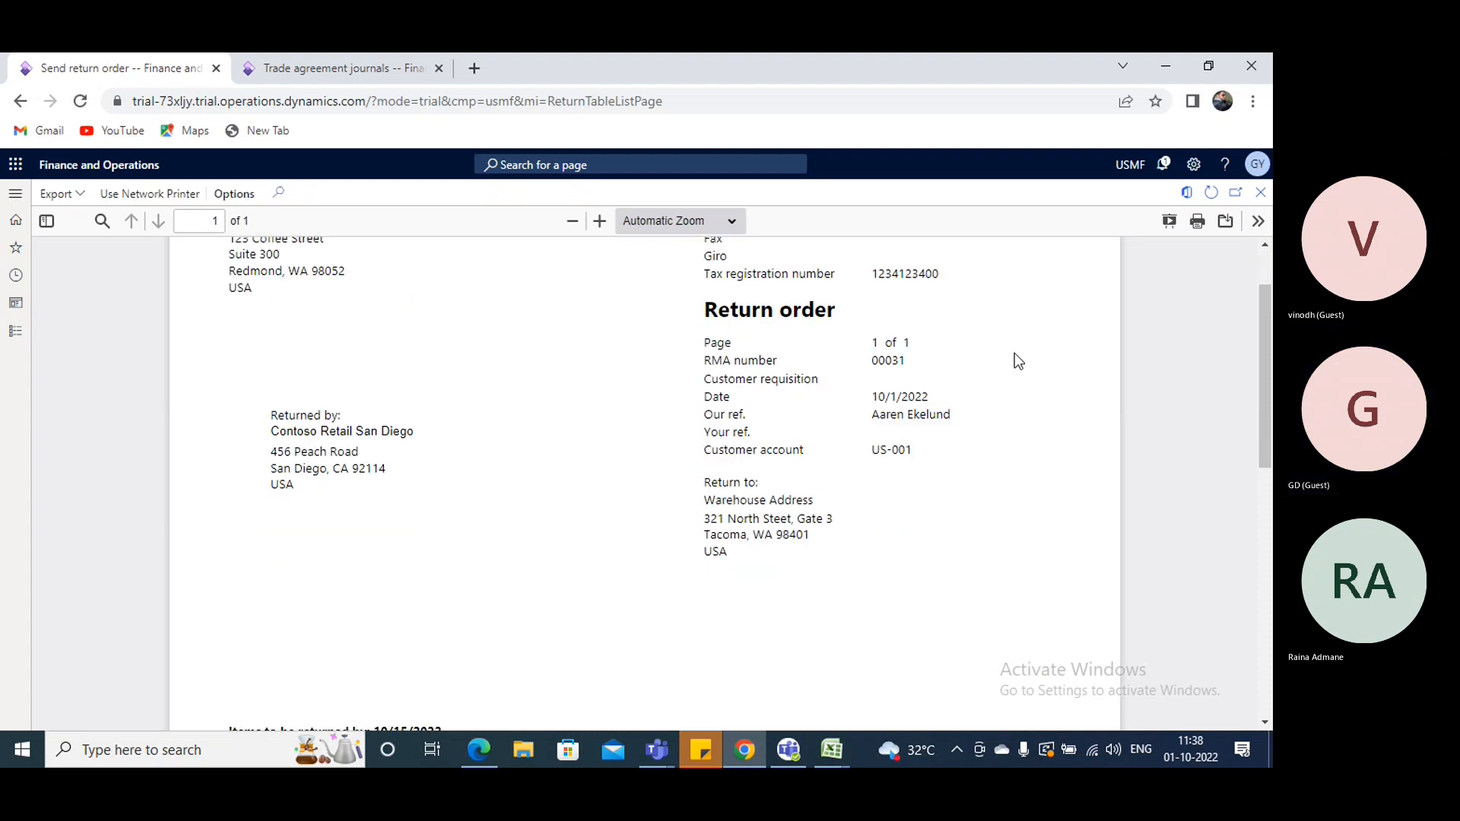
scroll(989, 373, "up", 4)
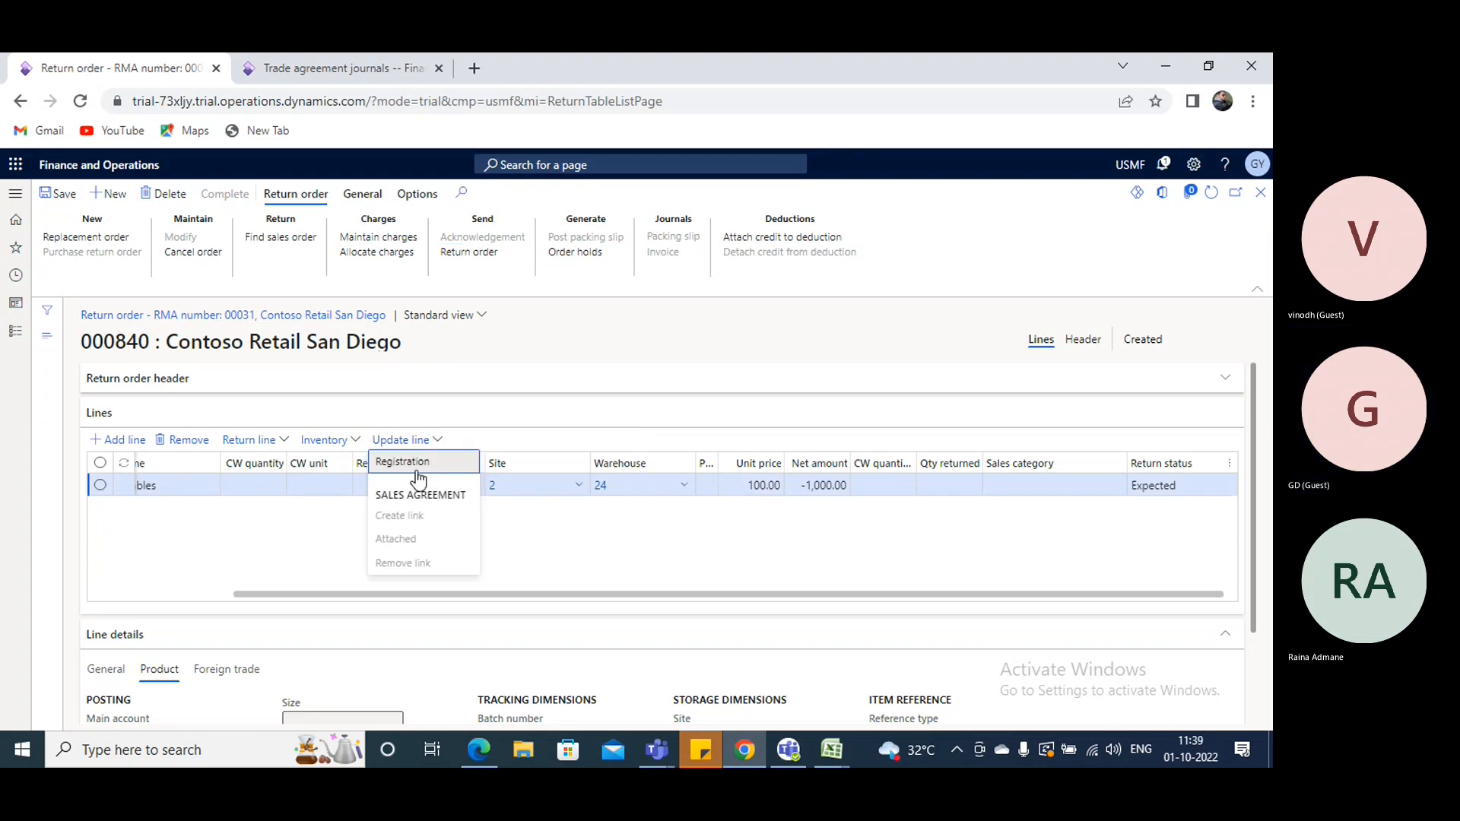
- Start registration of the return line, view the disposition codes setup, and assign disposition code 31 (Replace and credit)
left_click(418, 465)
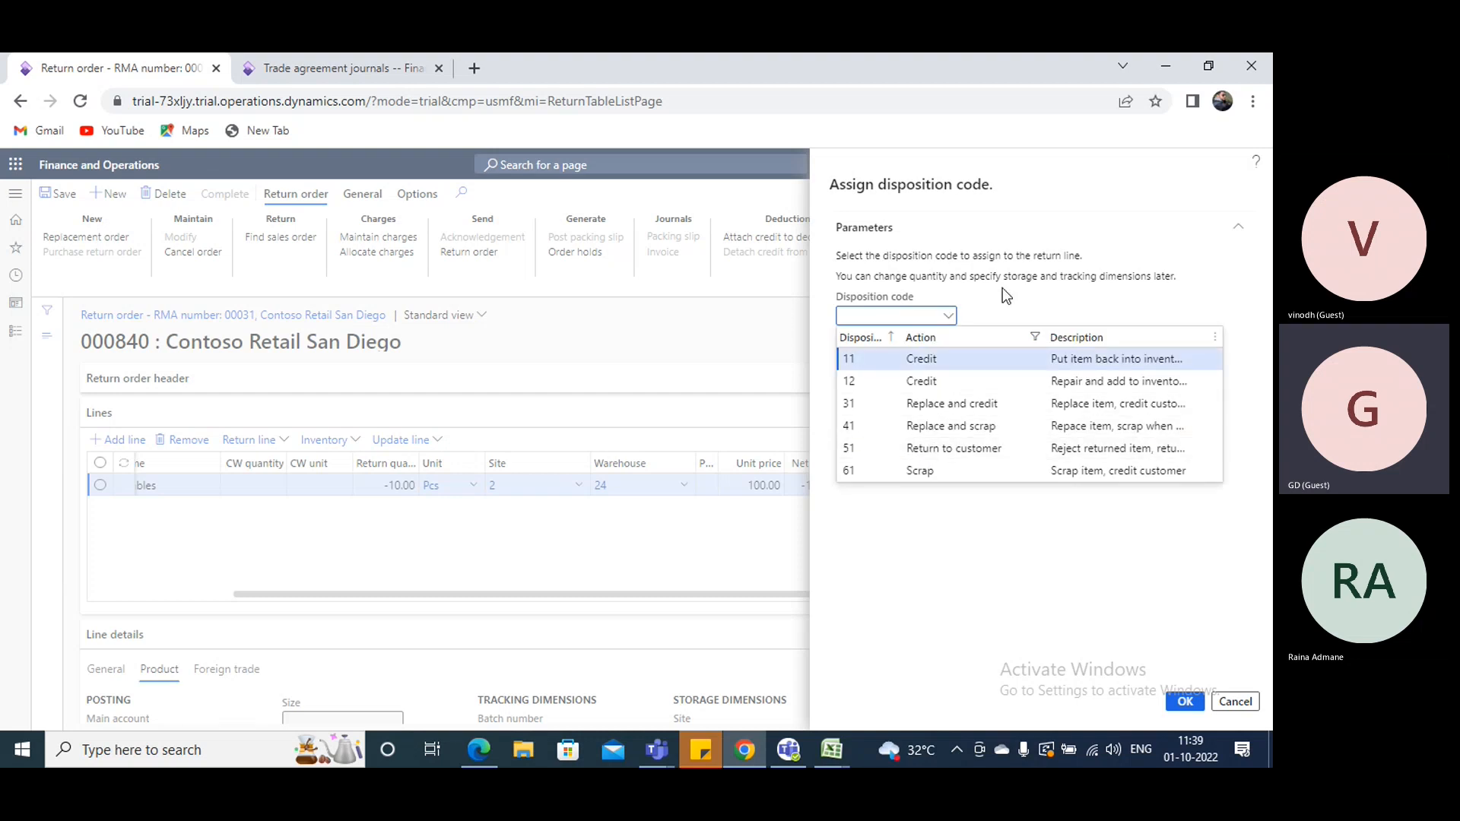
left_click(1002, 301)
right_click(948, 320)
left_click(965, 375)
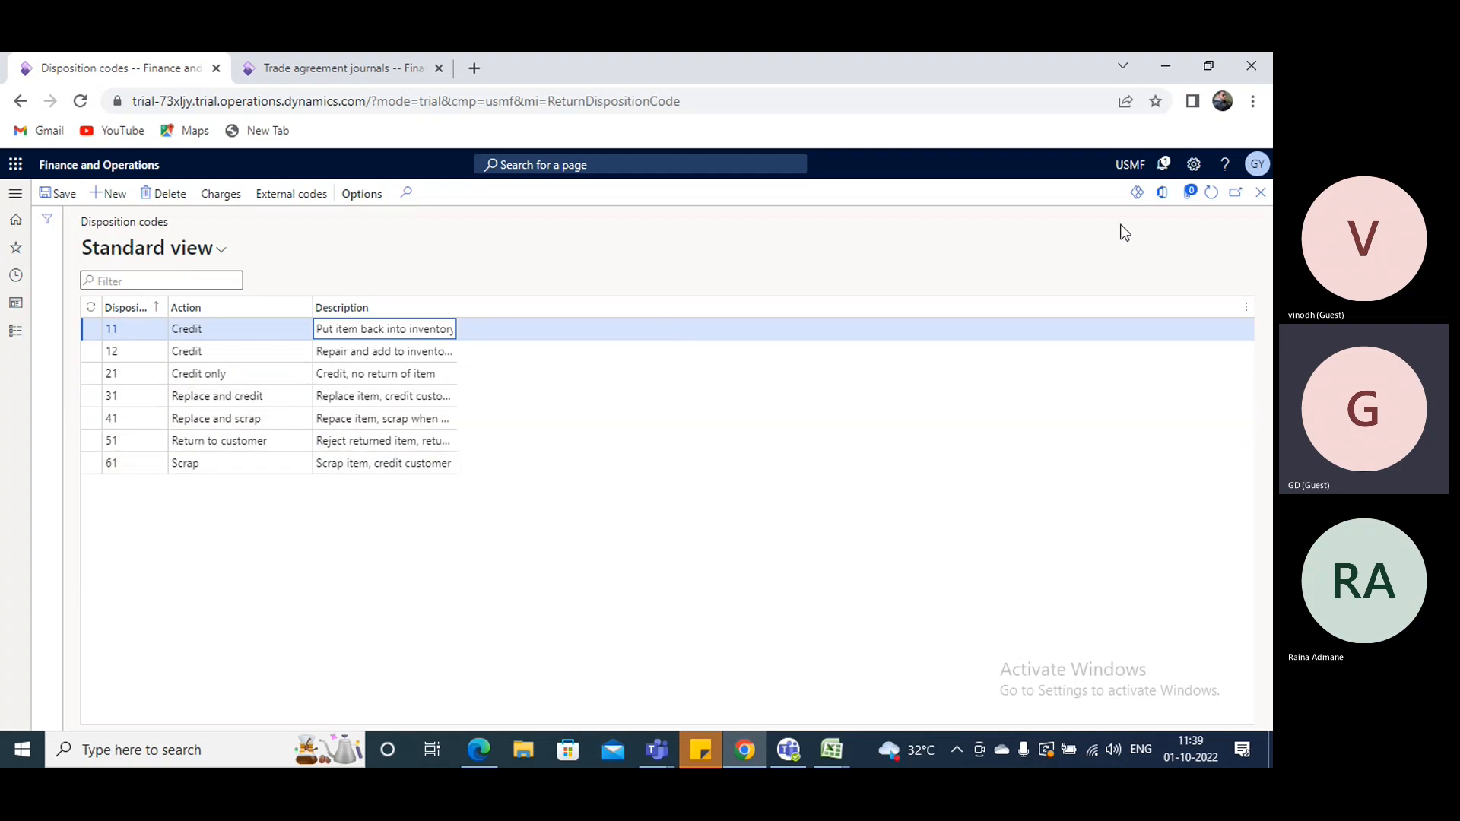
left_click(1260, 191)
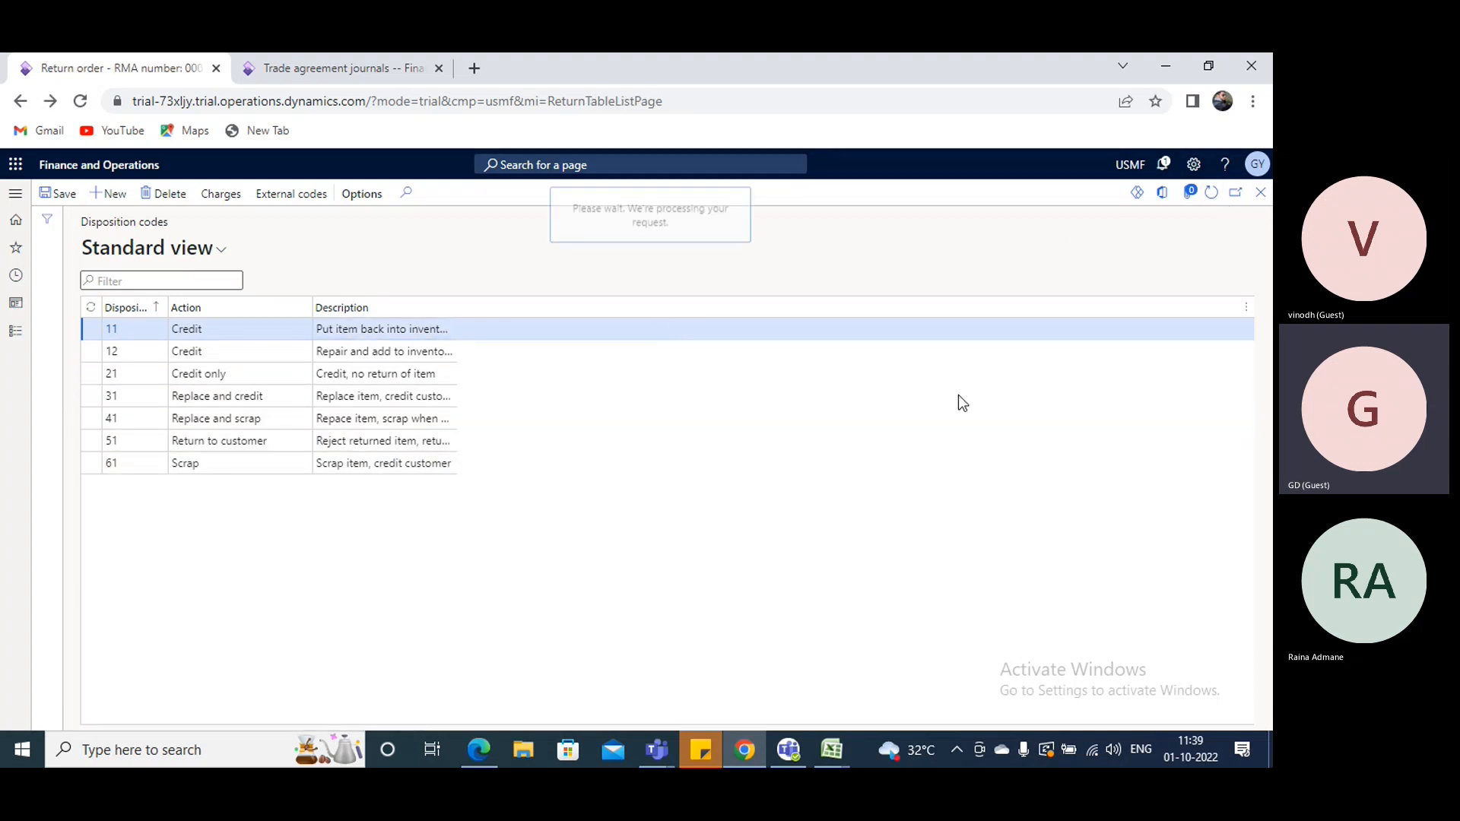
left_click(948, 317)
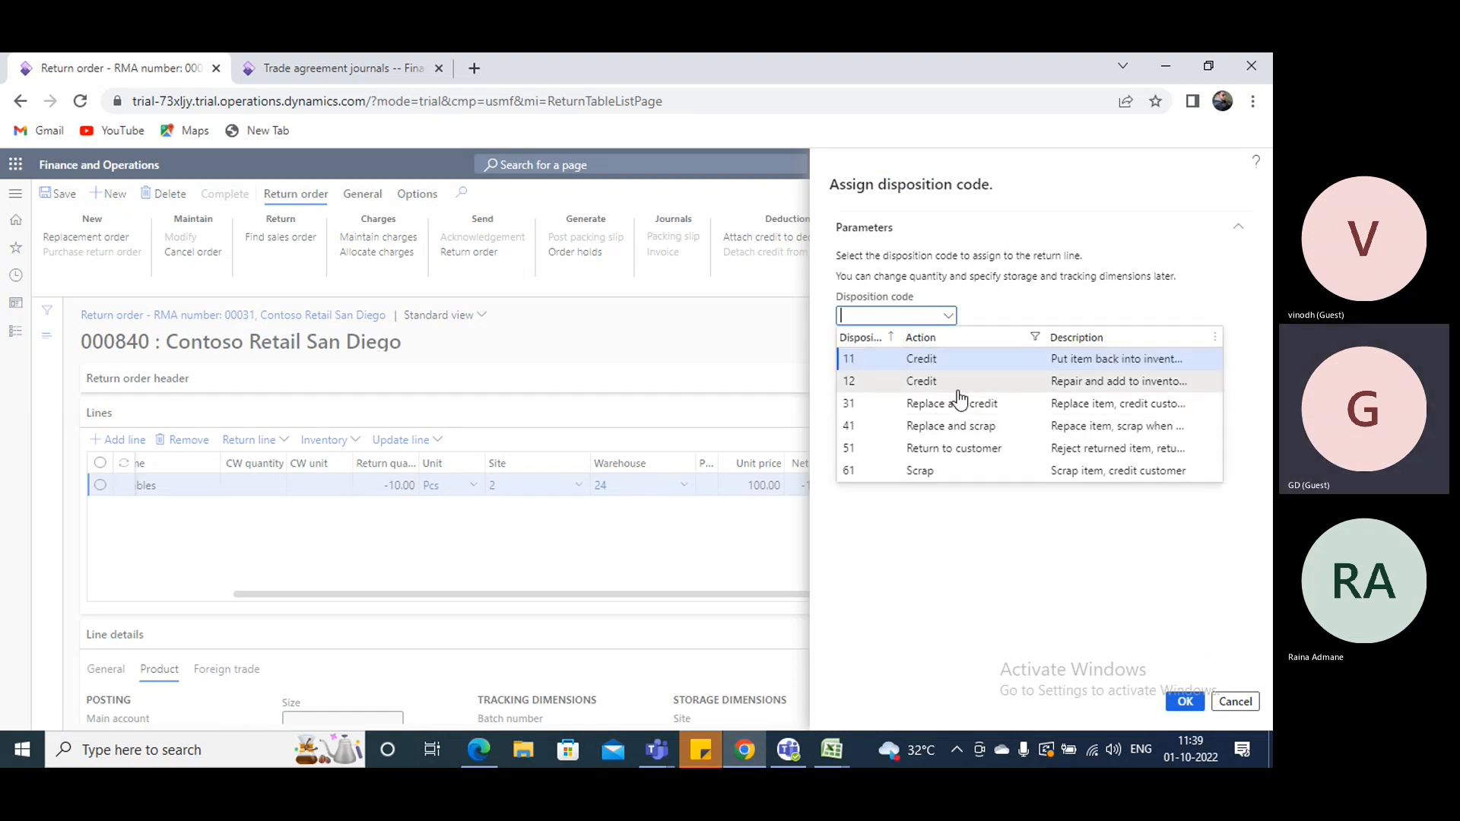
left_click(947, 404)
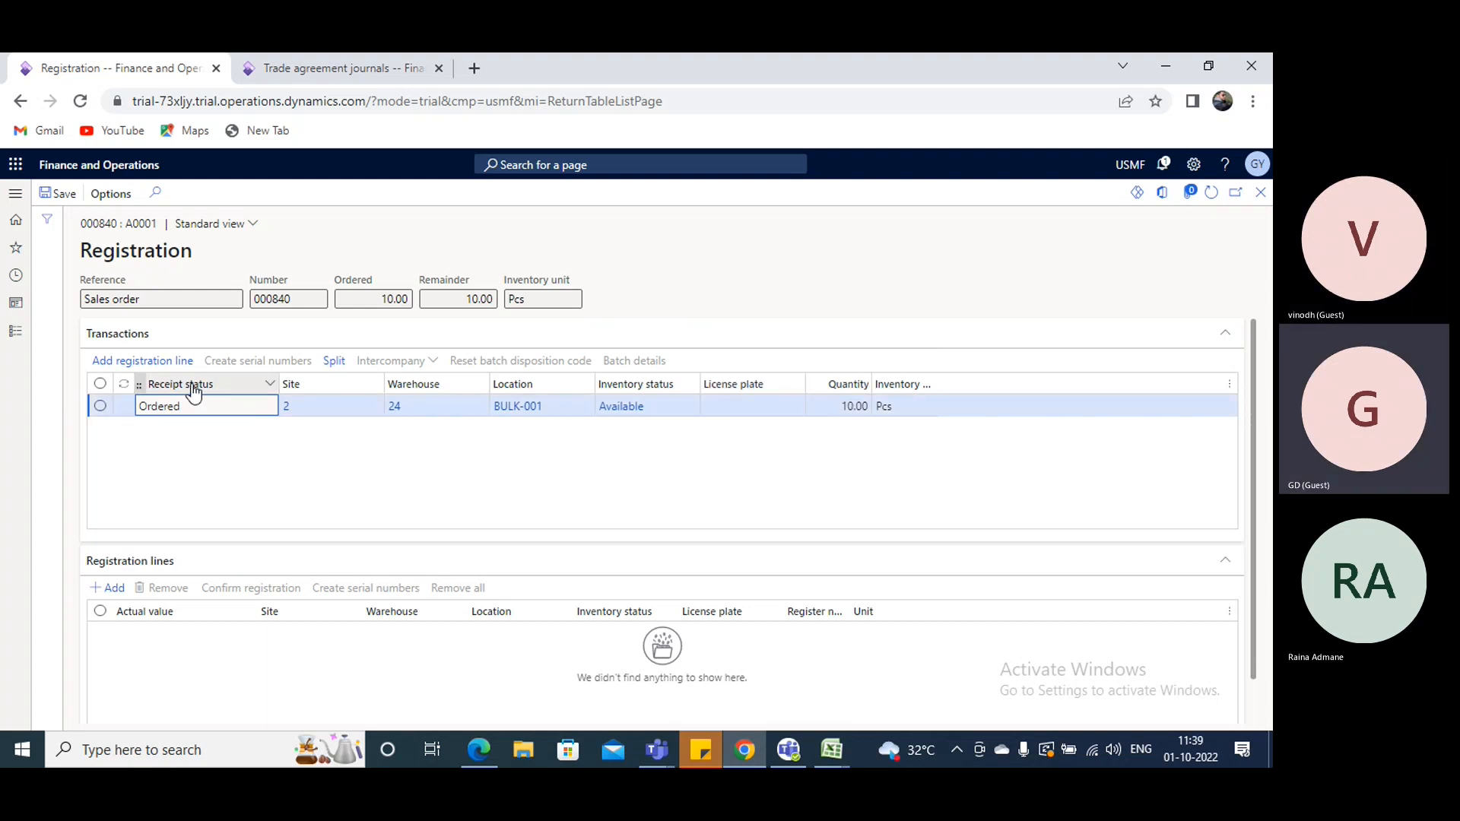
- Add a registration line for the ordered 10 pcs in BULK-001, confirm the registration and return to the order
left_click(143, 360)
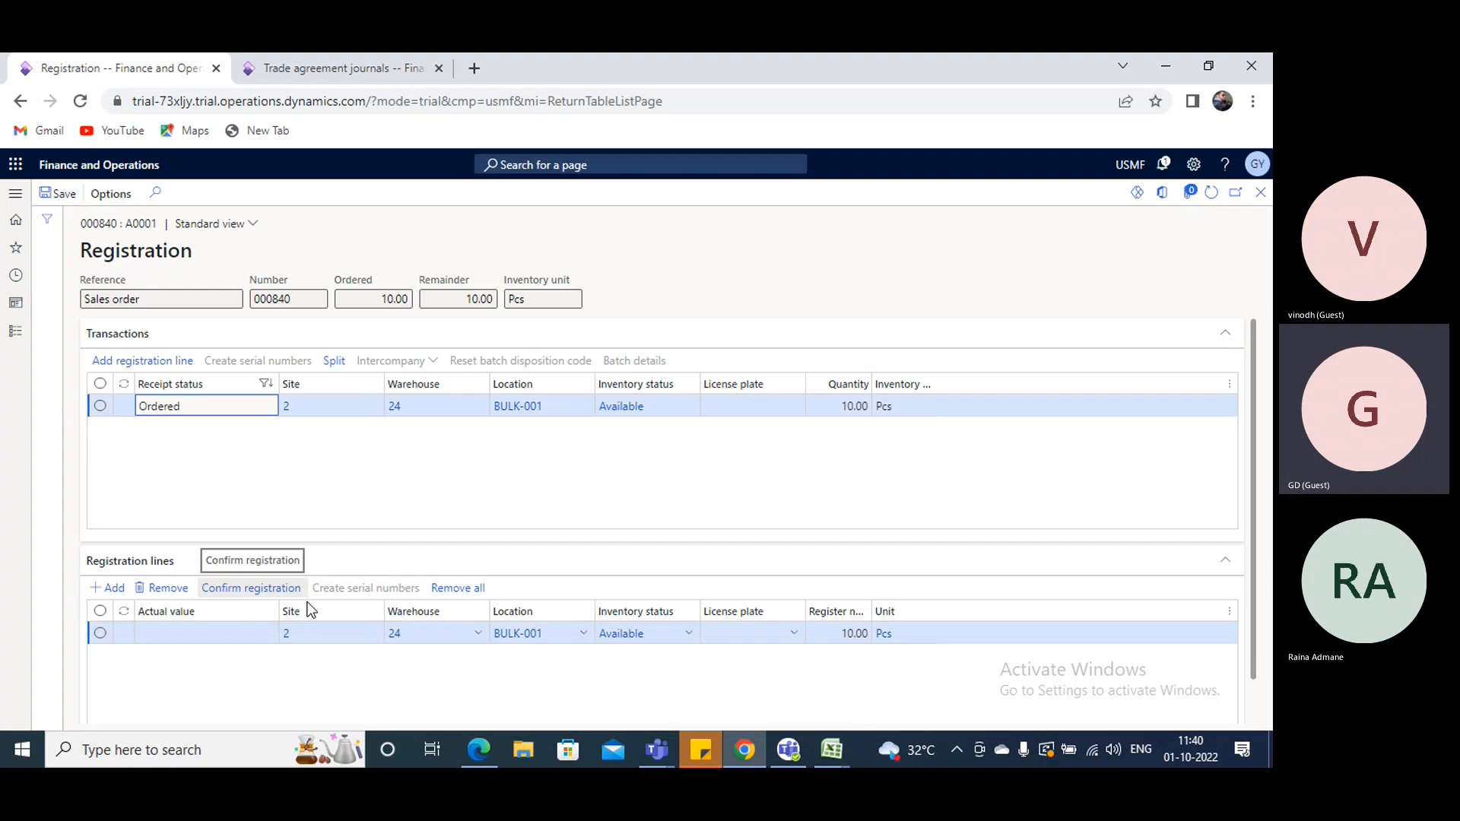
left_click(265, 591)
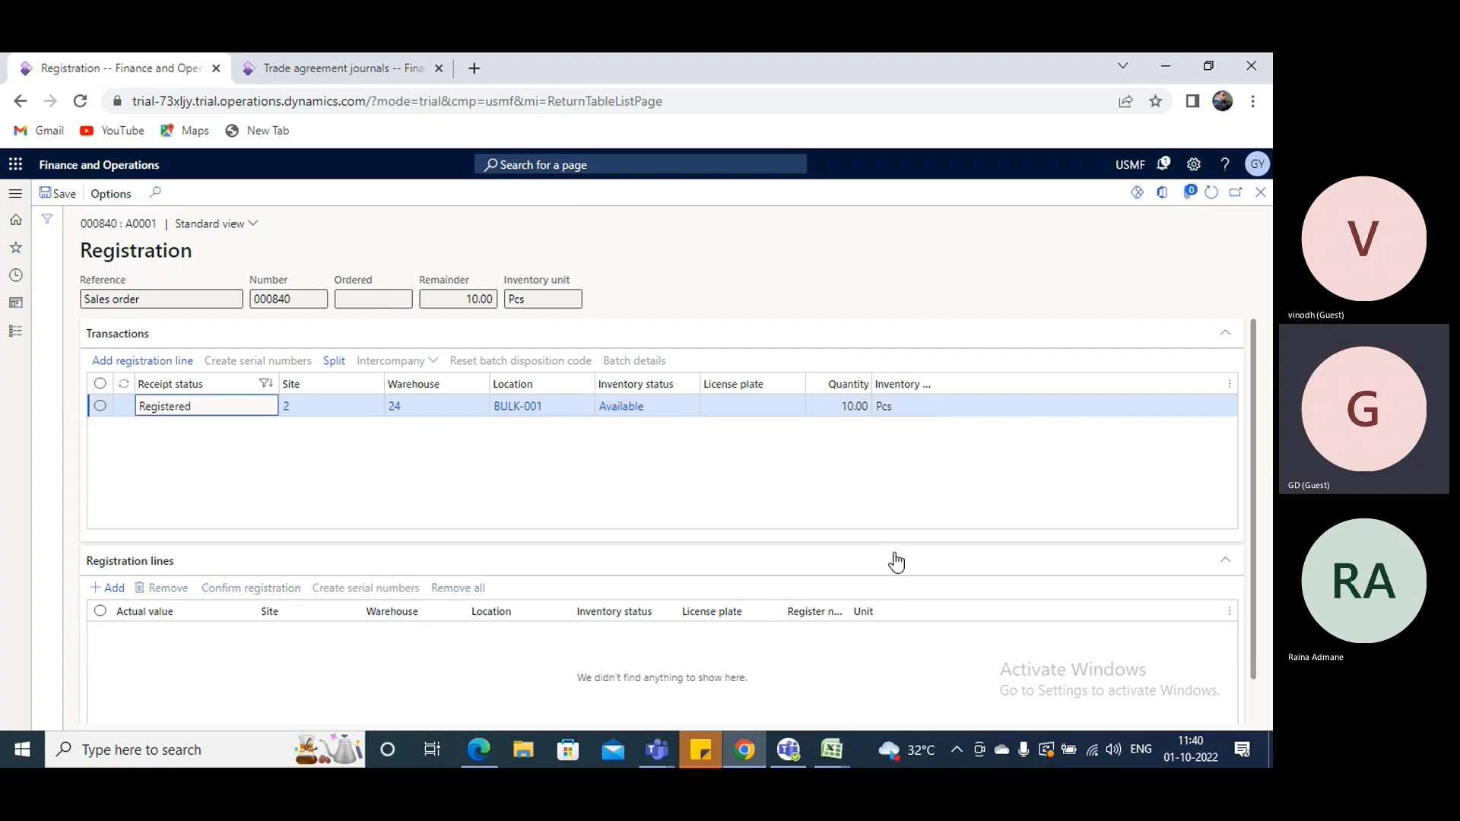
left_click(1258, 197)
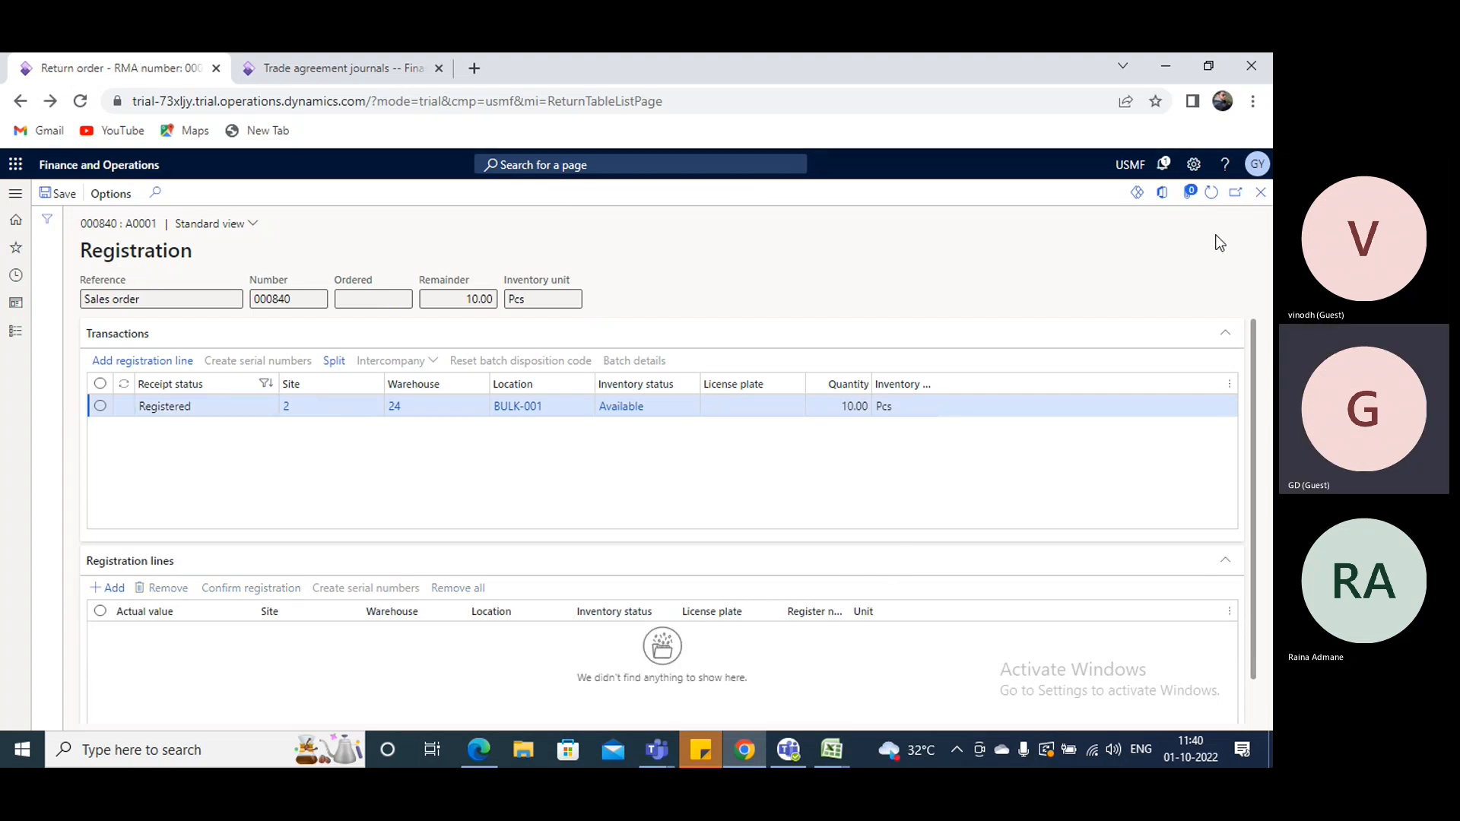
- Refresh the return order, view the inventory transactions of the return line and go back to the order
left_click(1211, 196)
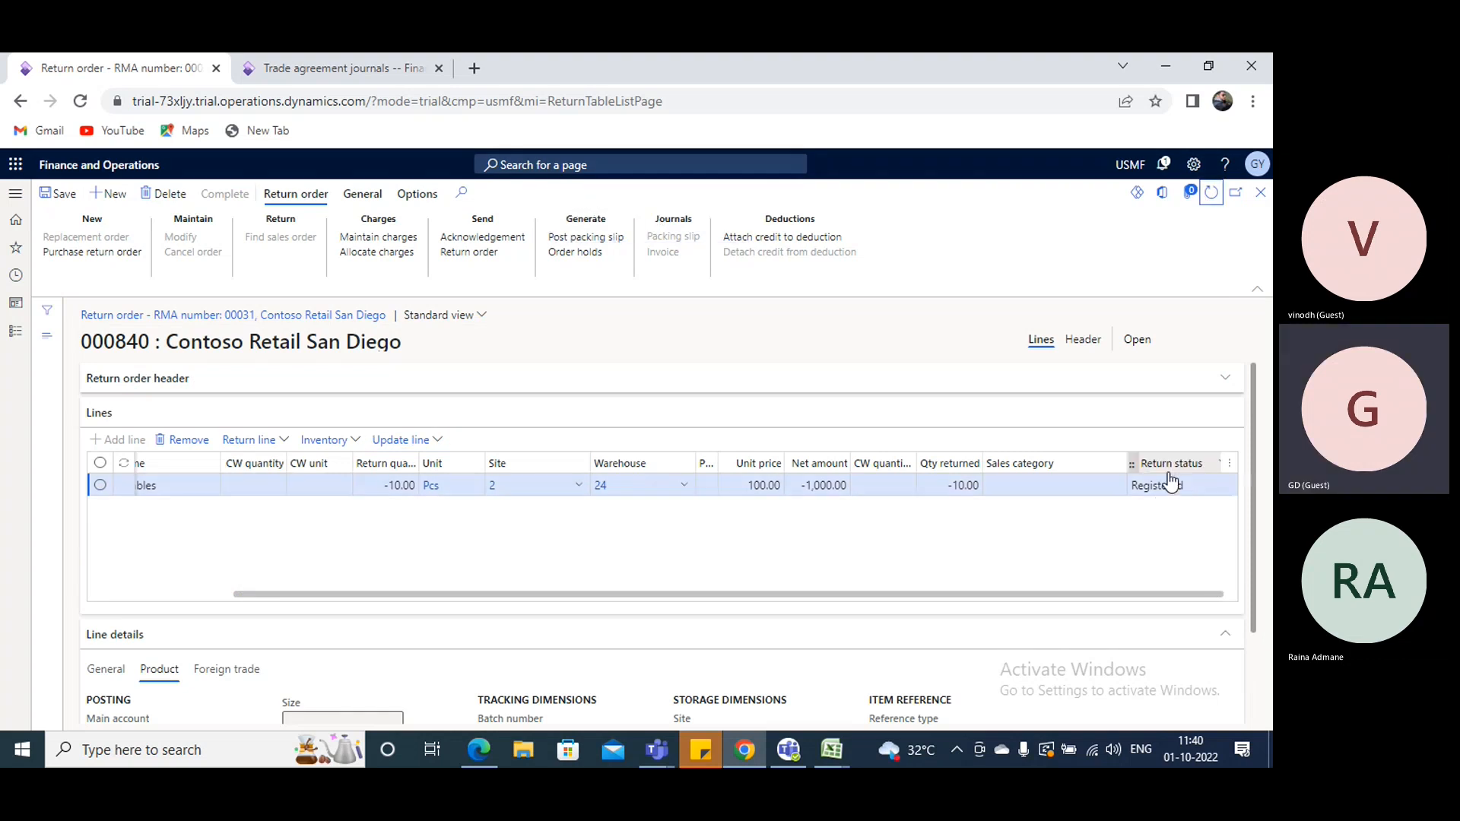
left_click(358, 443)
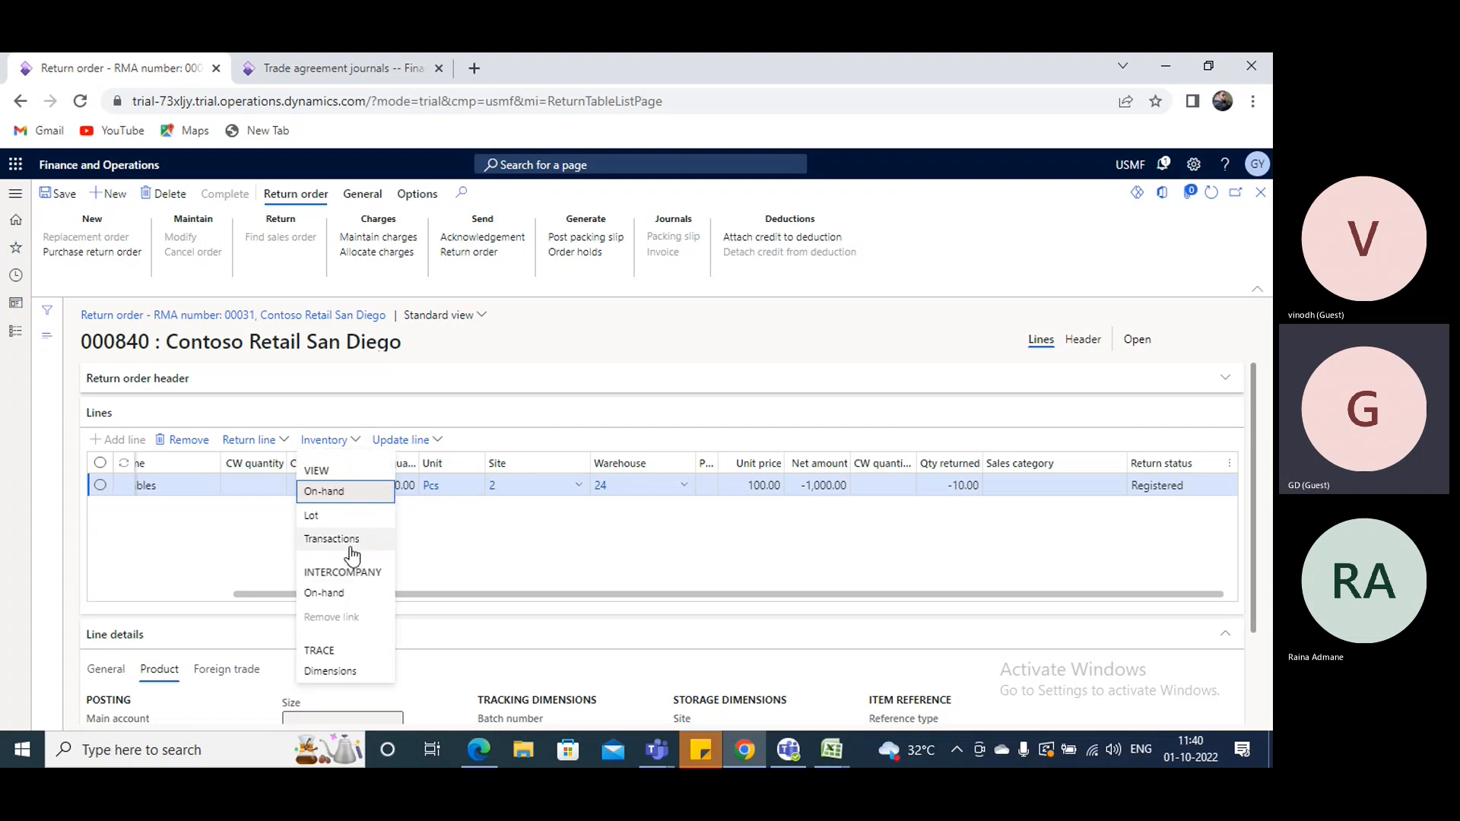
left_click(350, 541)
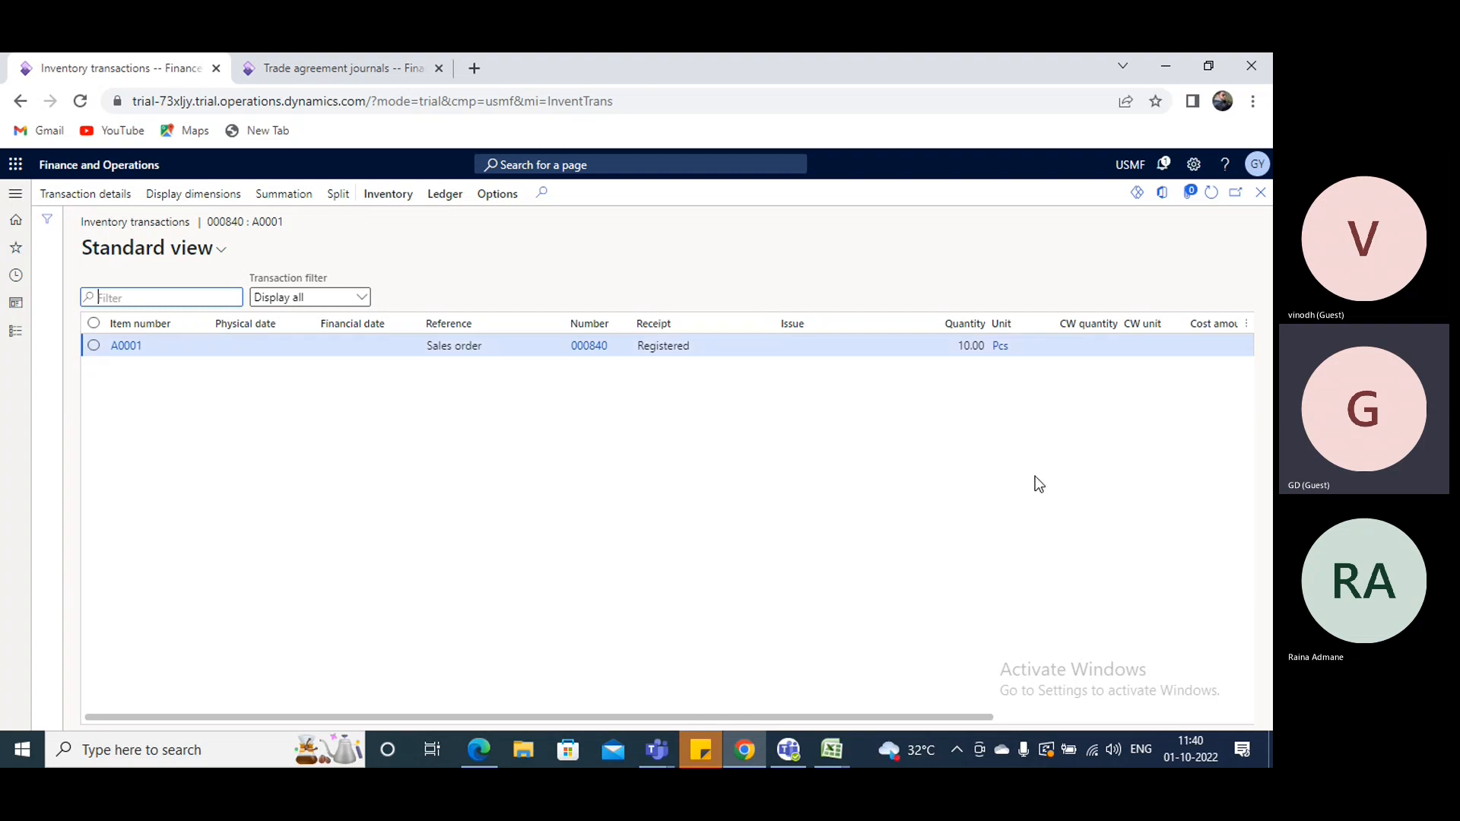
left_click(1260, 194)
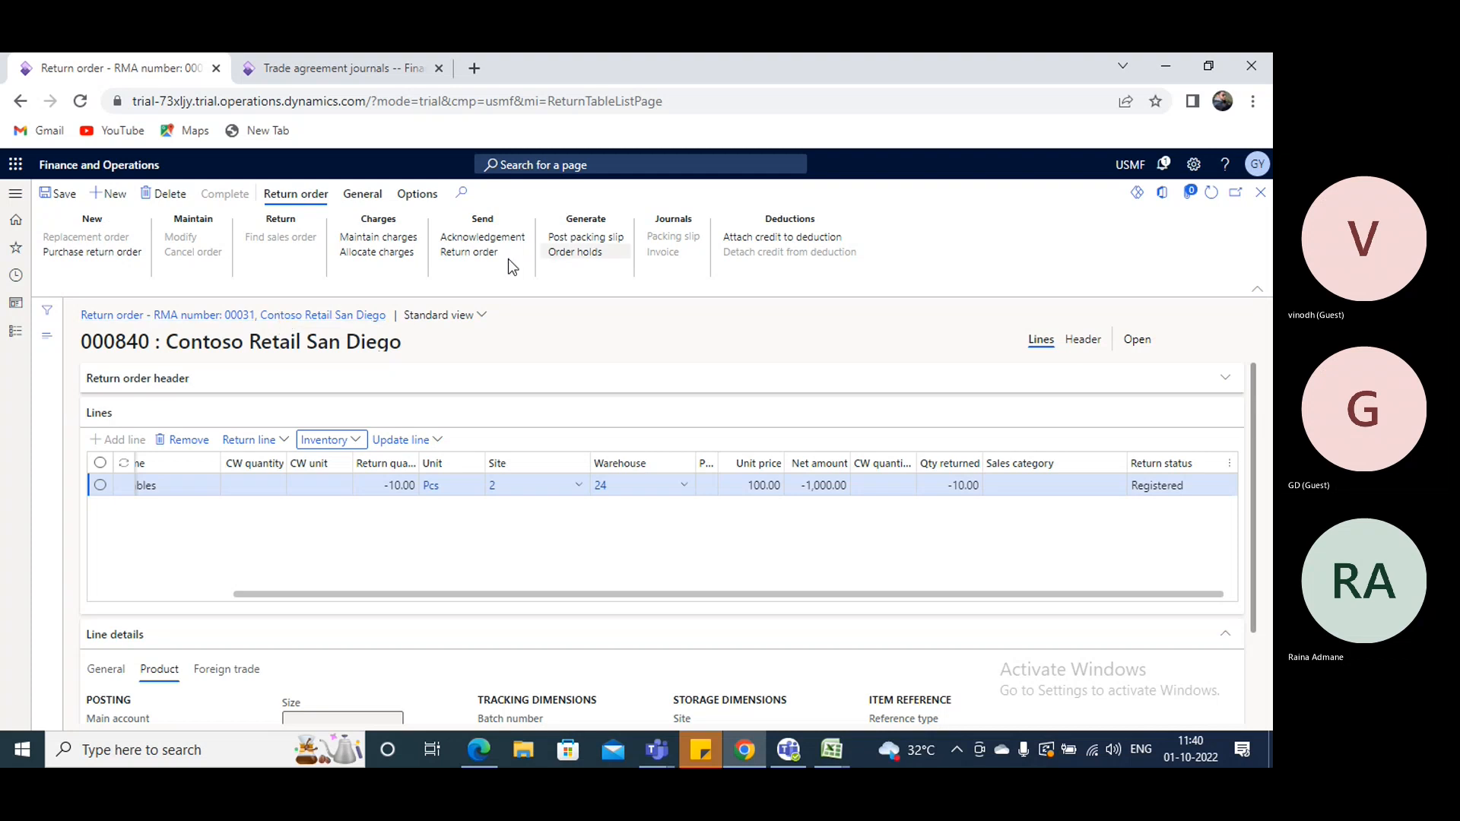
- In the second browser tab, open the all sales orders list and view Contoso Retail San Diego's newest returned order
left_click(327, 68)
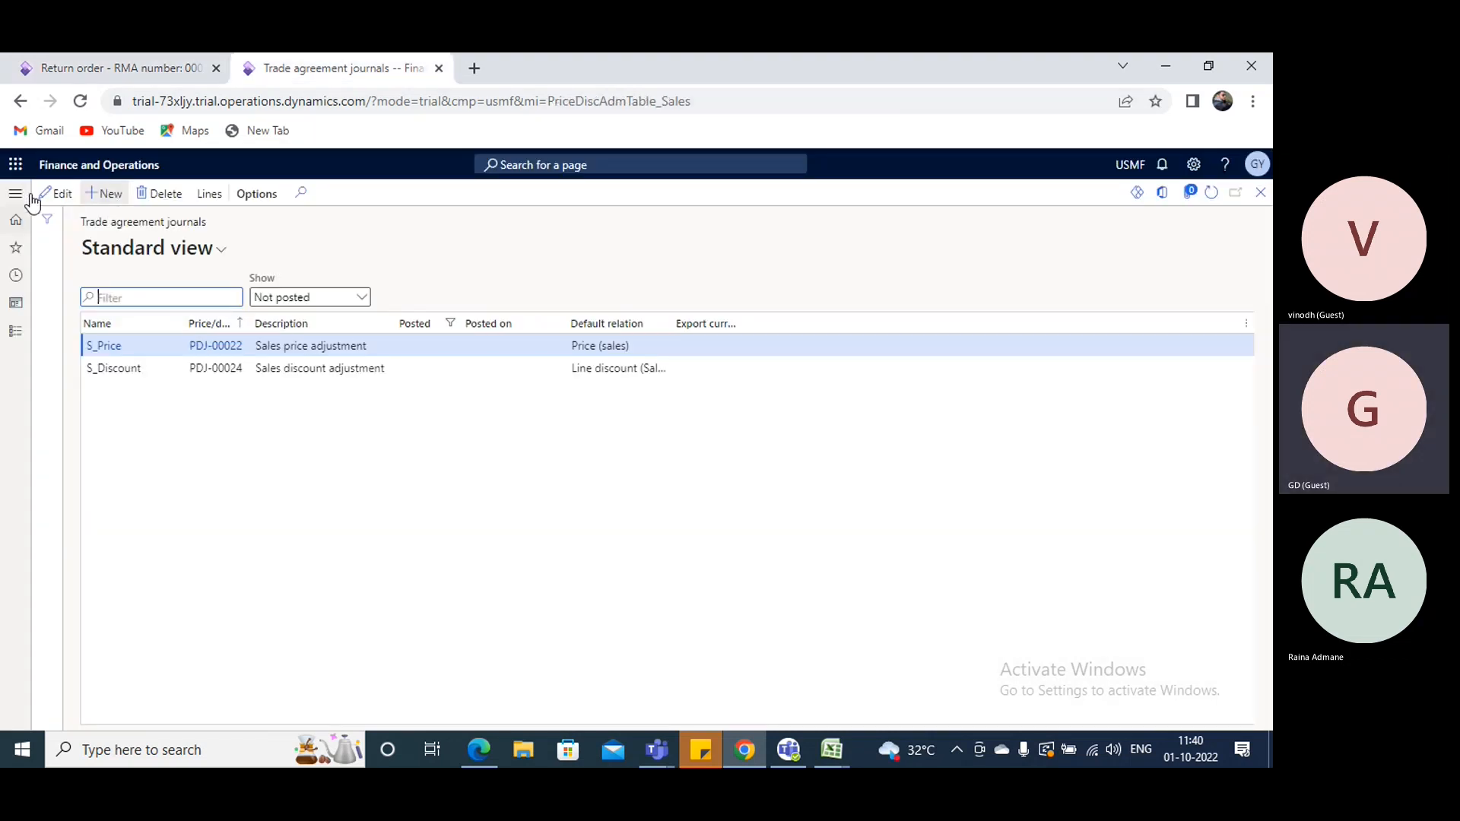
left_click(15, 193)
left_click(47, 402)
scroll(104, 561, "down", 10)
left_click(103, 576)
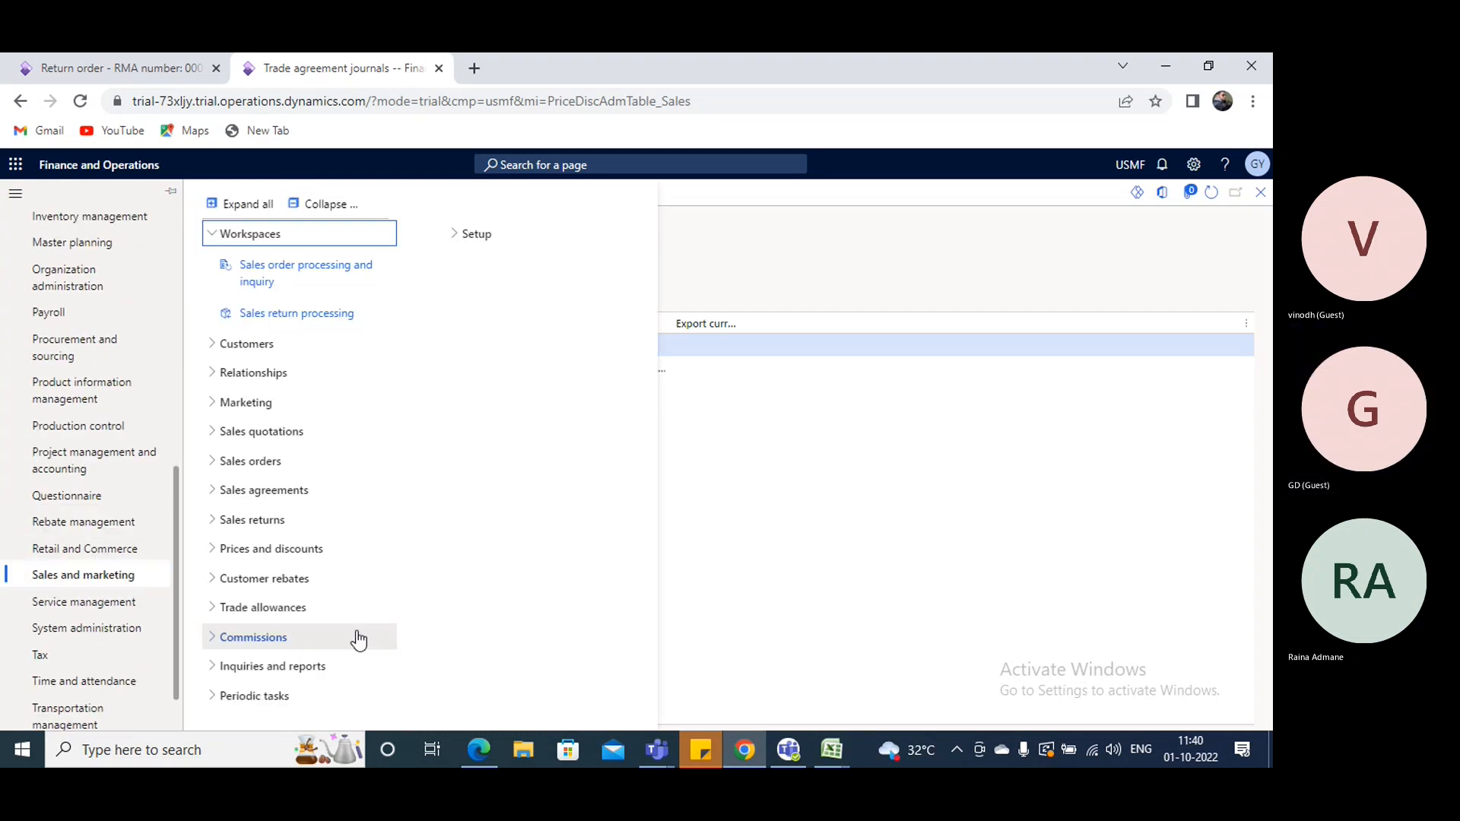
left_click(238, 461)
left_click(239, 489)
left_click(144, 60)
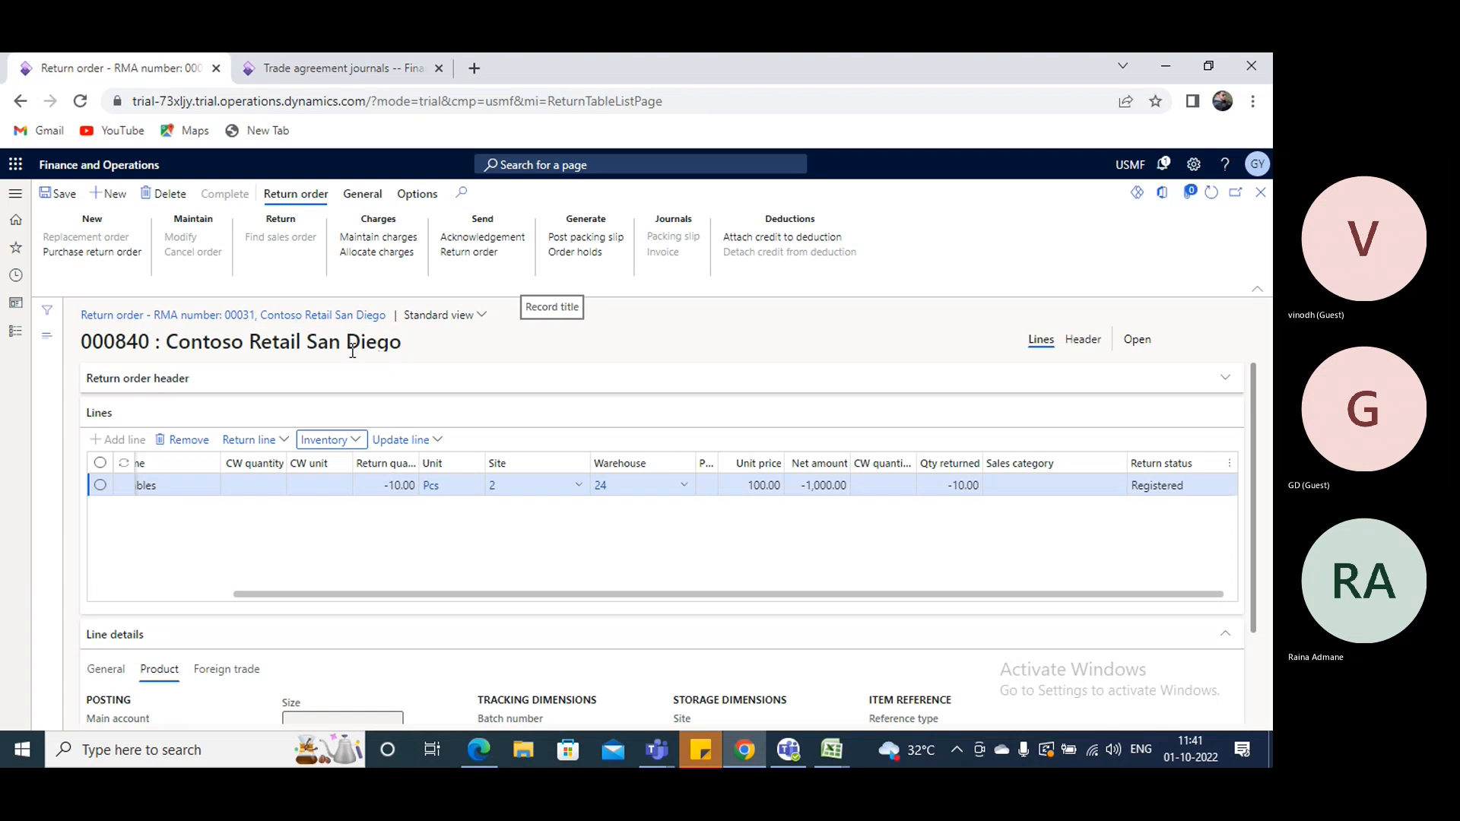
left_click(335, 68)
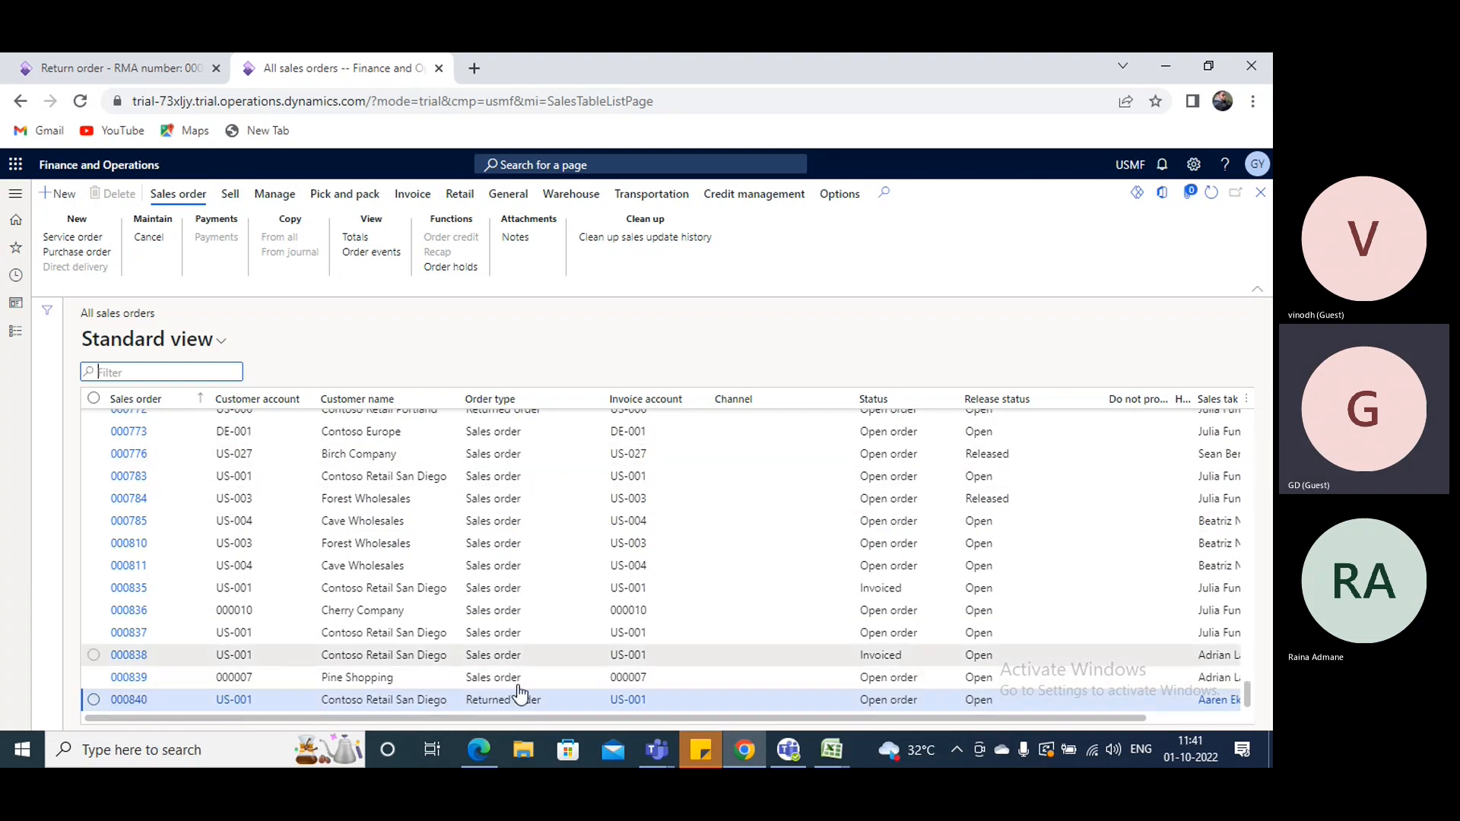
left_click(141, 700)
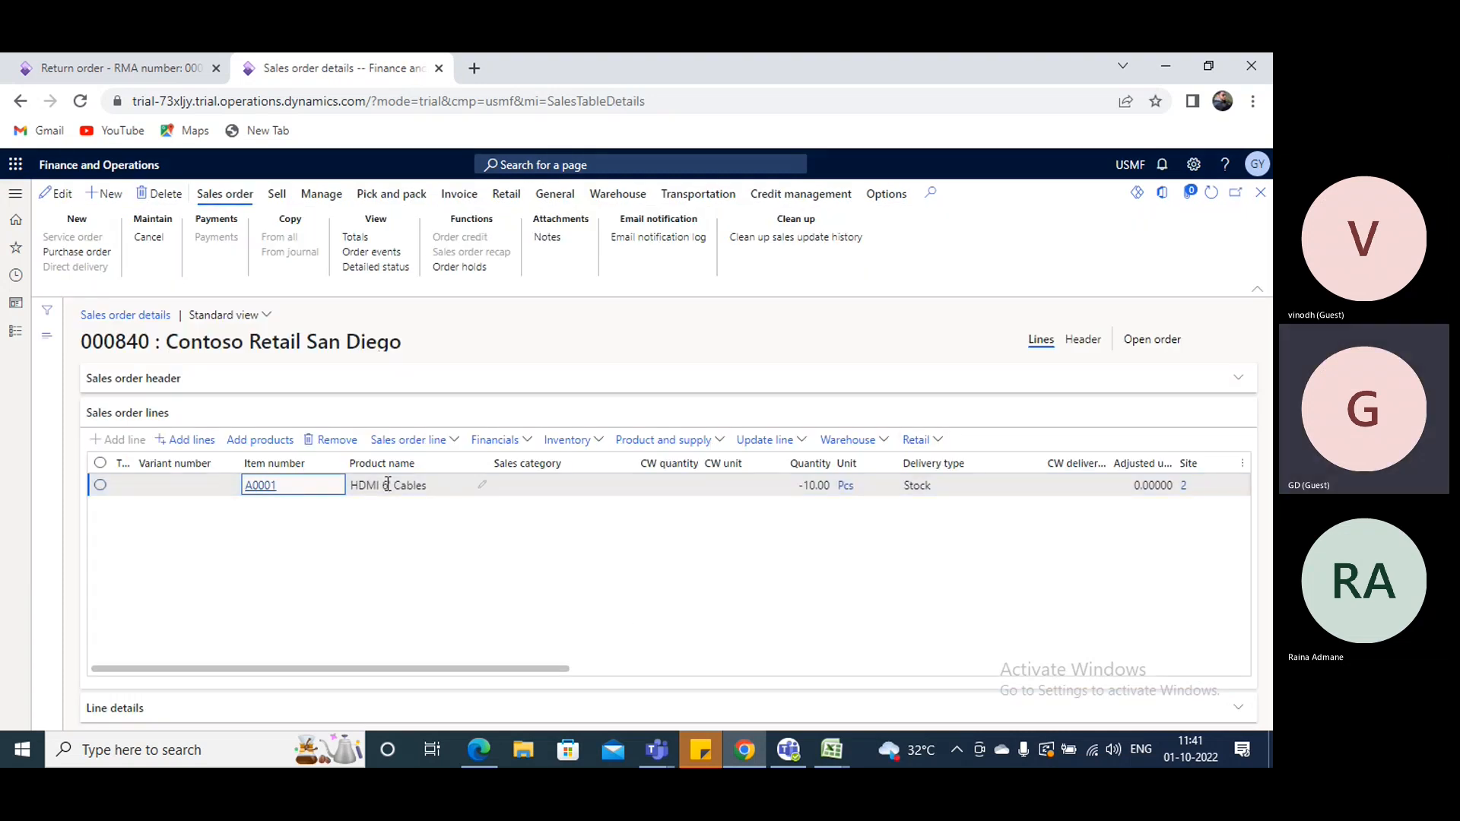
left_click_drag(566, 670, 591, 655)
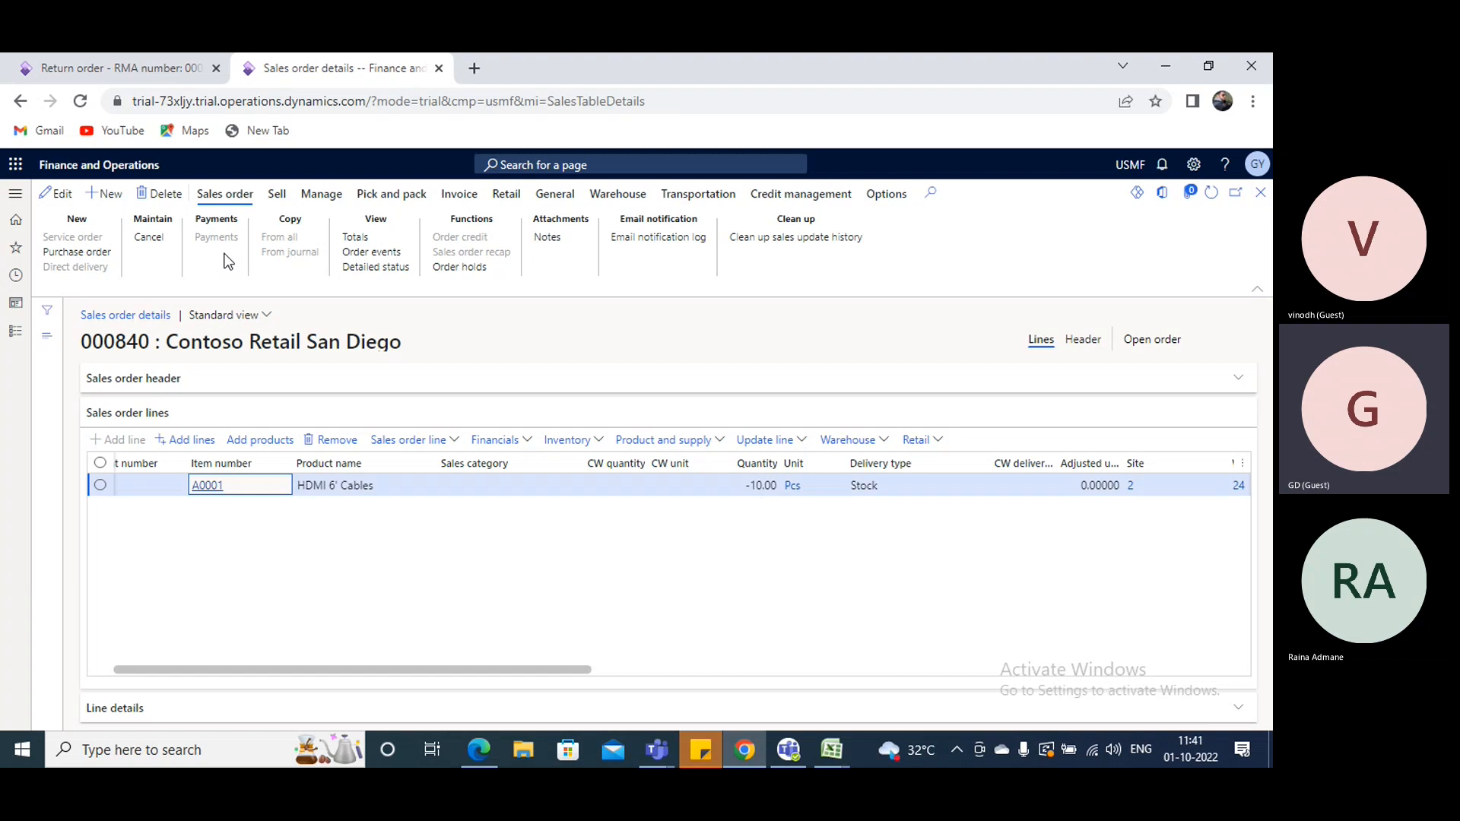
- Try to post the packing slip from the sales order details with quantity Picked and customer packing slip 11111, and dismiss the error
left_click(275, 200)
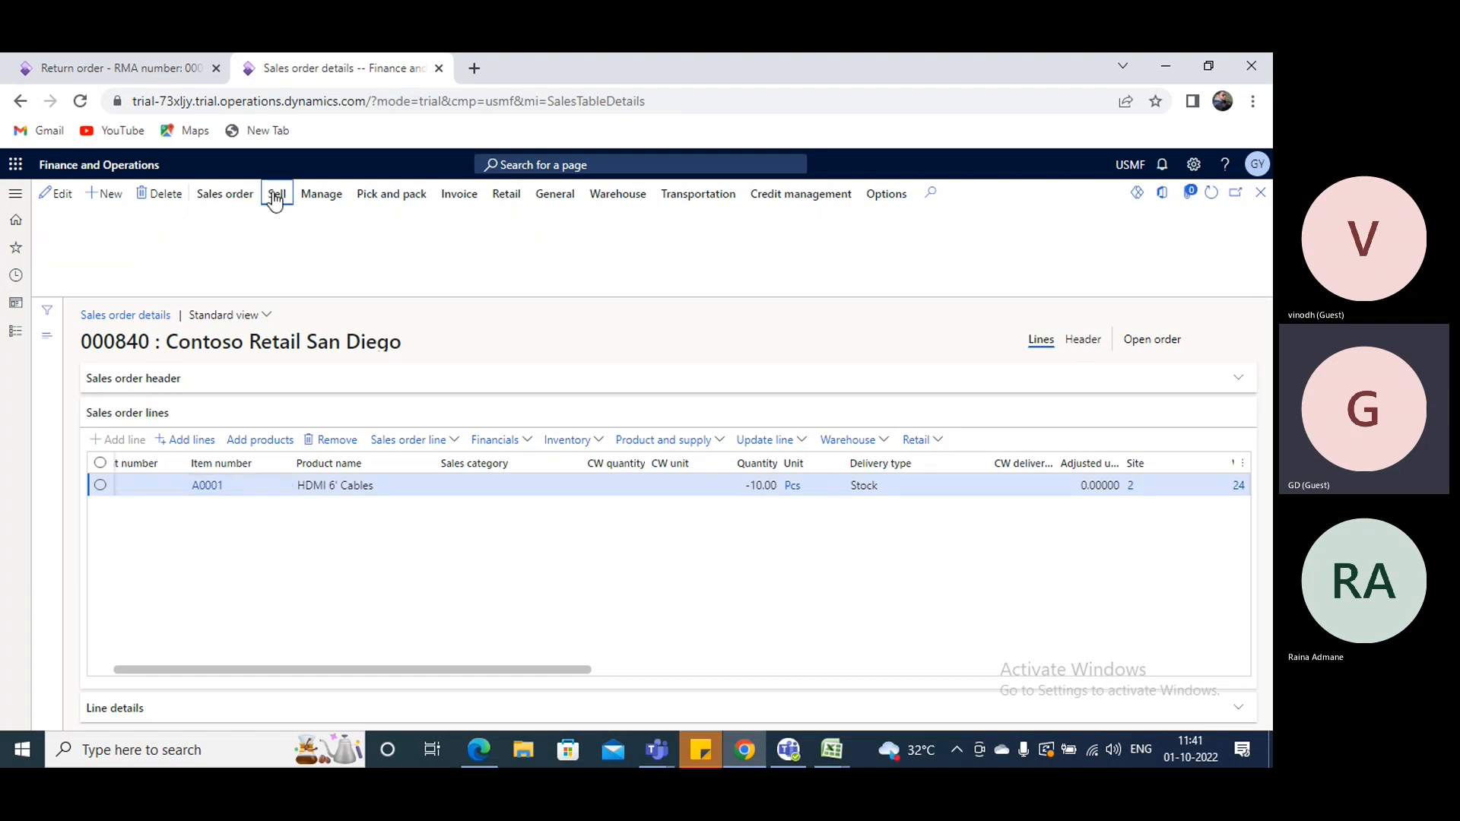
left_click(375, 197)
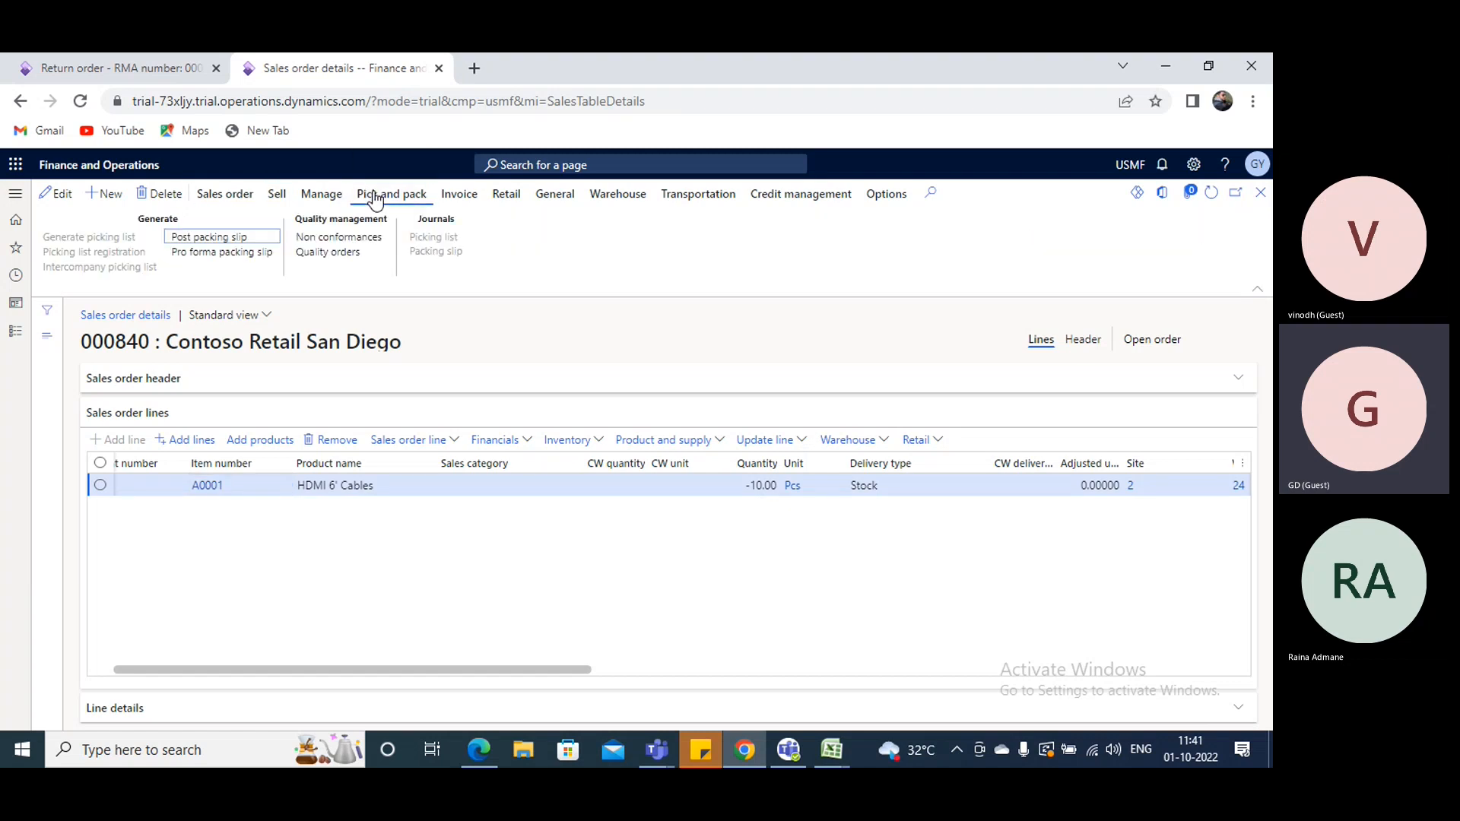
left_click(220, 240)
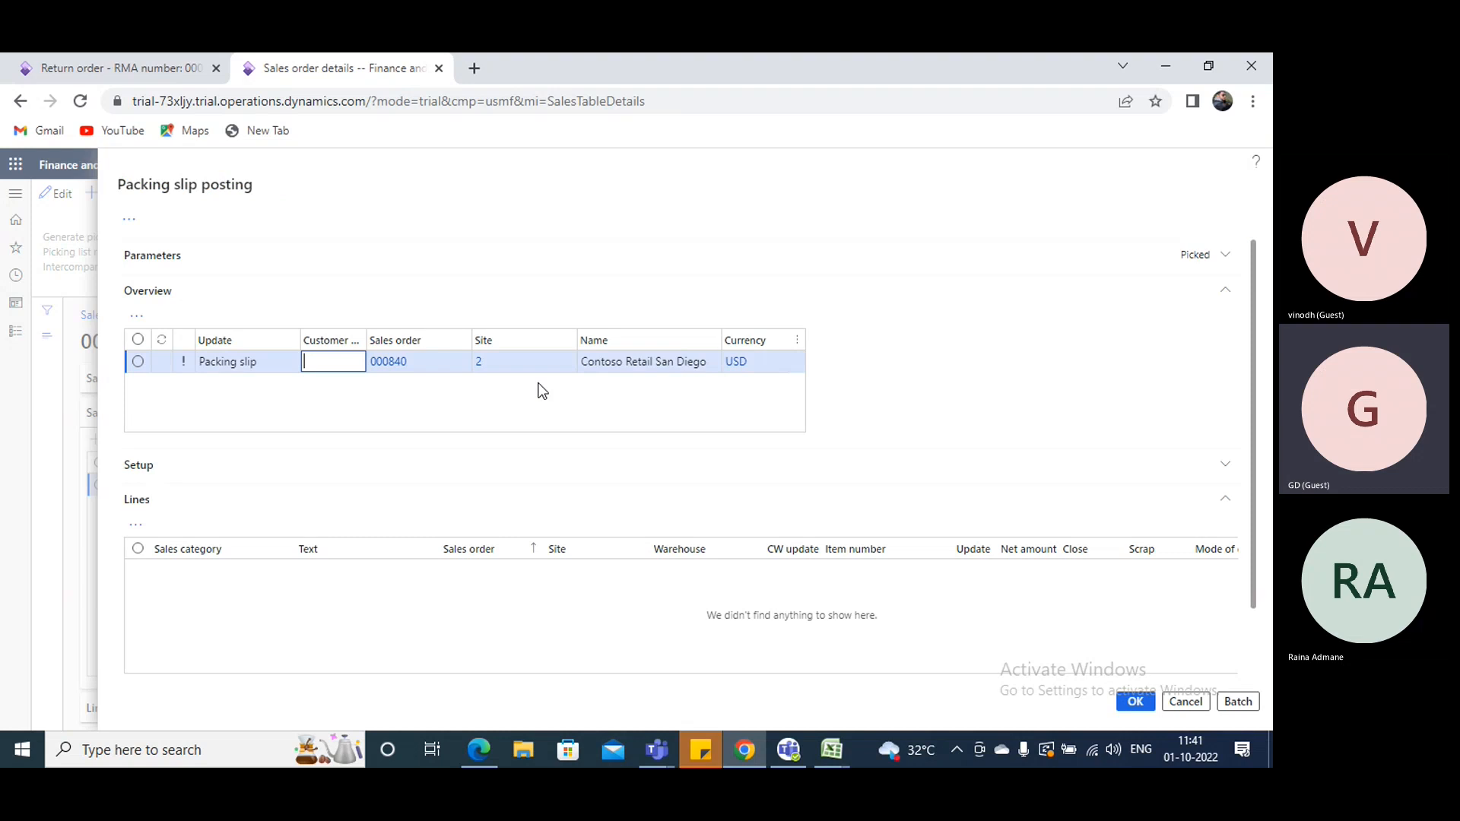
type("11111")
scroll(679, 492, "down", 1)
scroll(679, 492, "down", 2)
scroll(342, 487, "up", 3)
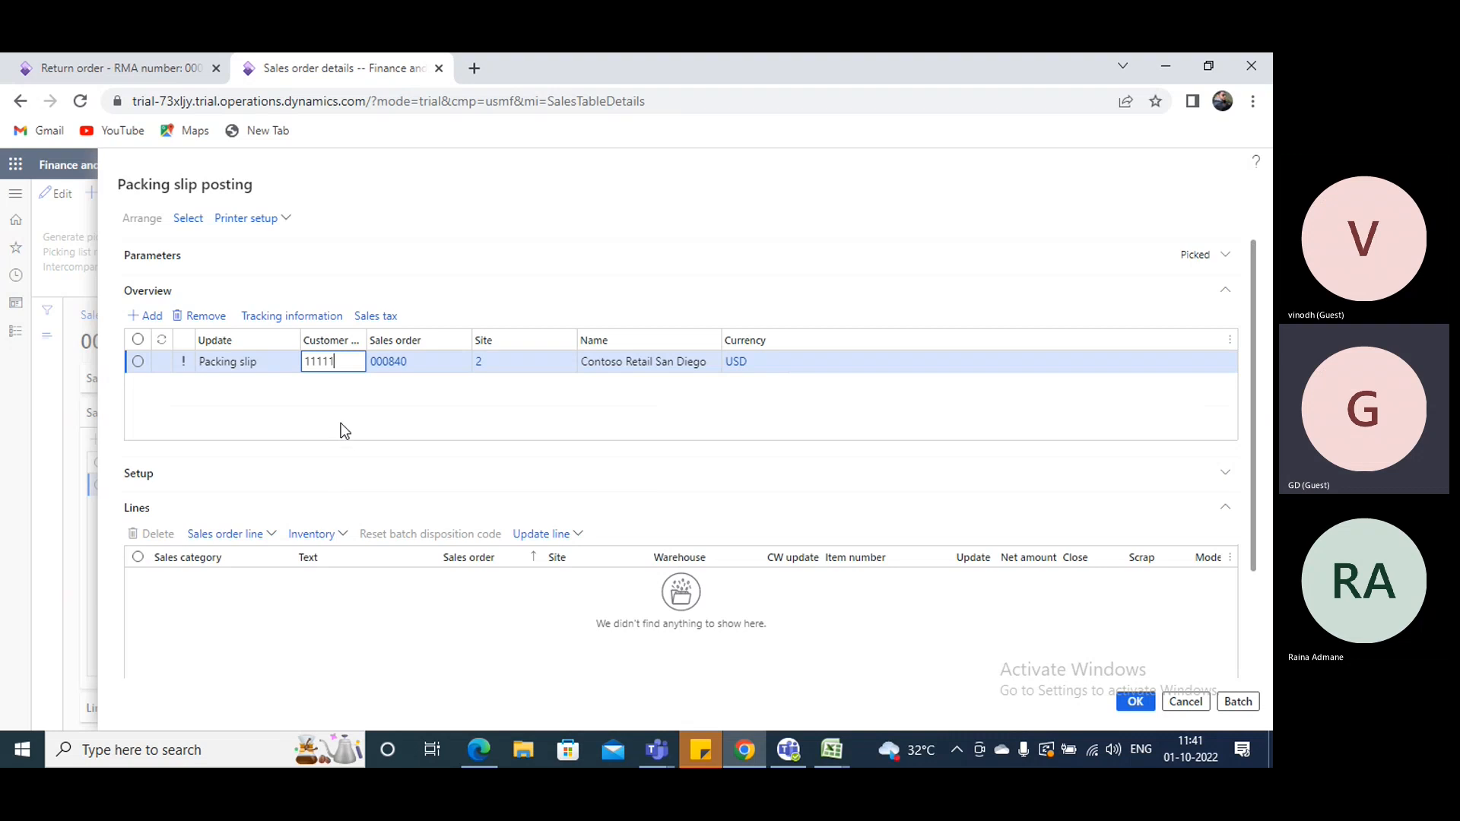
left_click(139, 258)
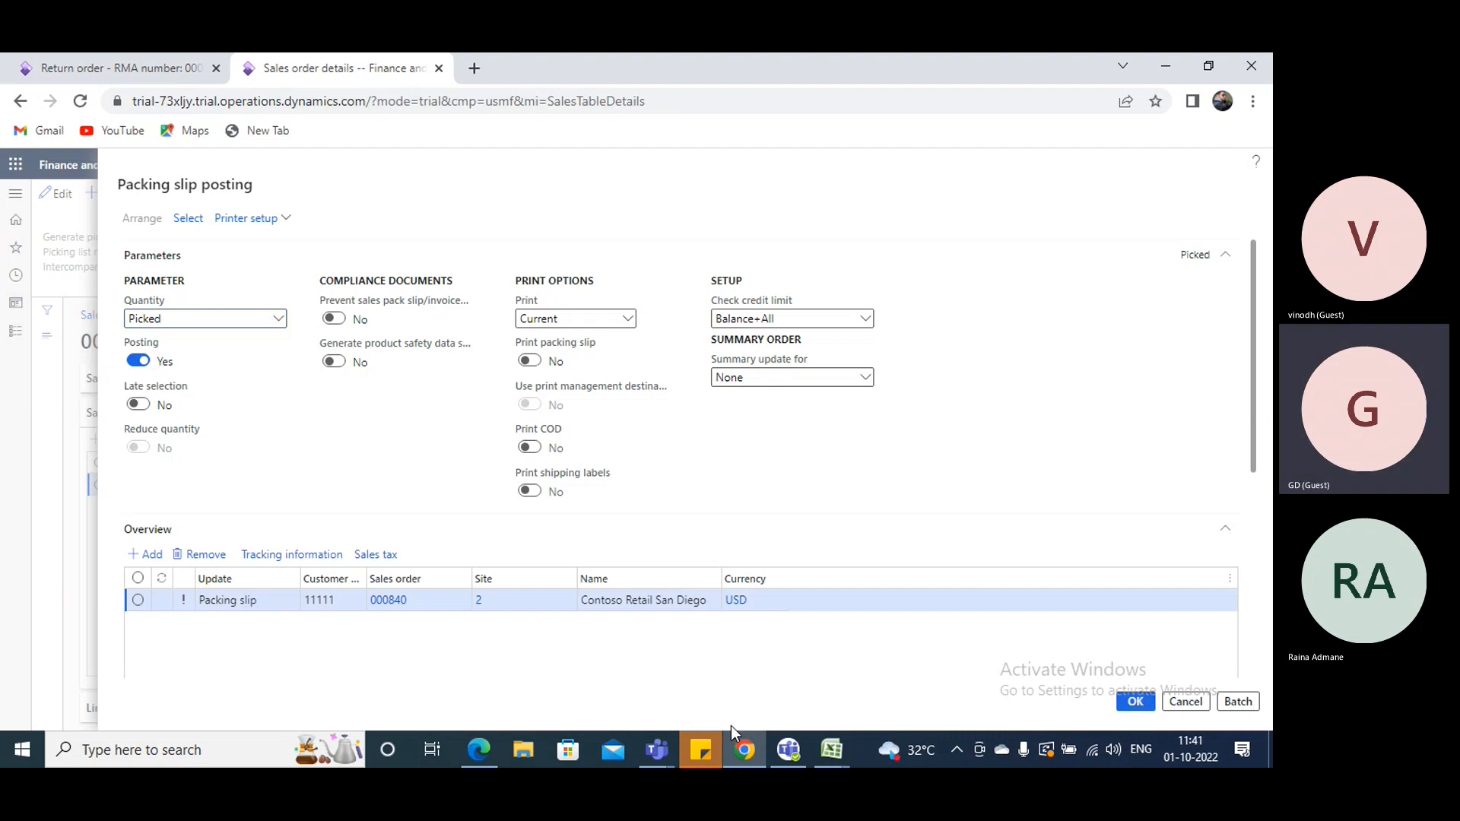
left_click(793, 433)
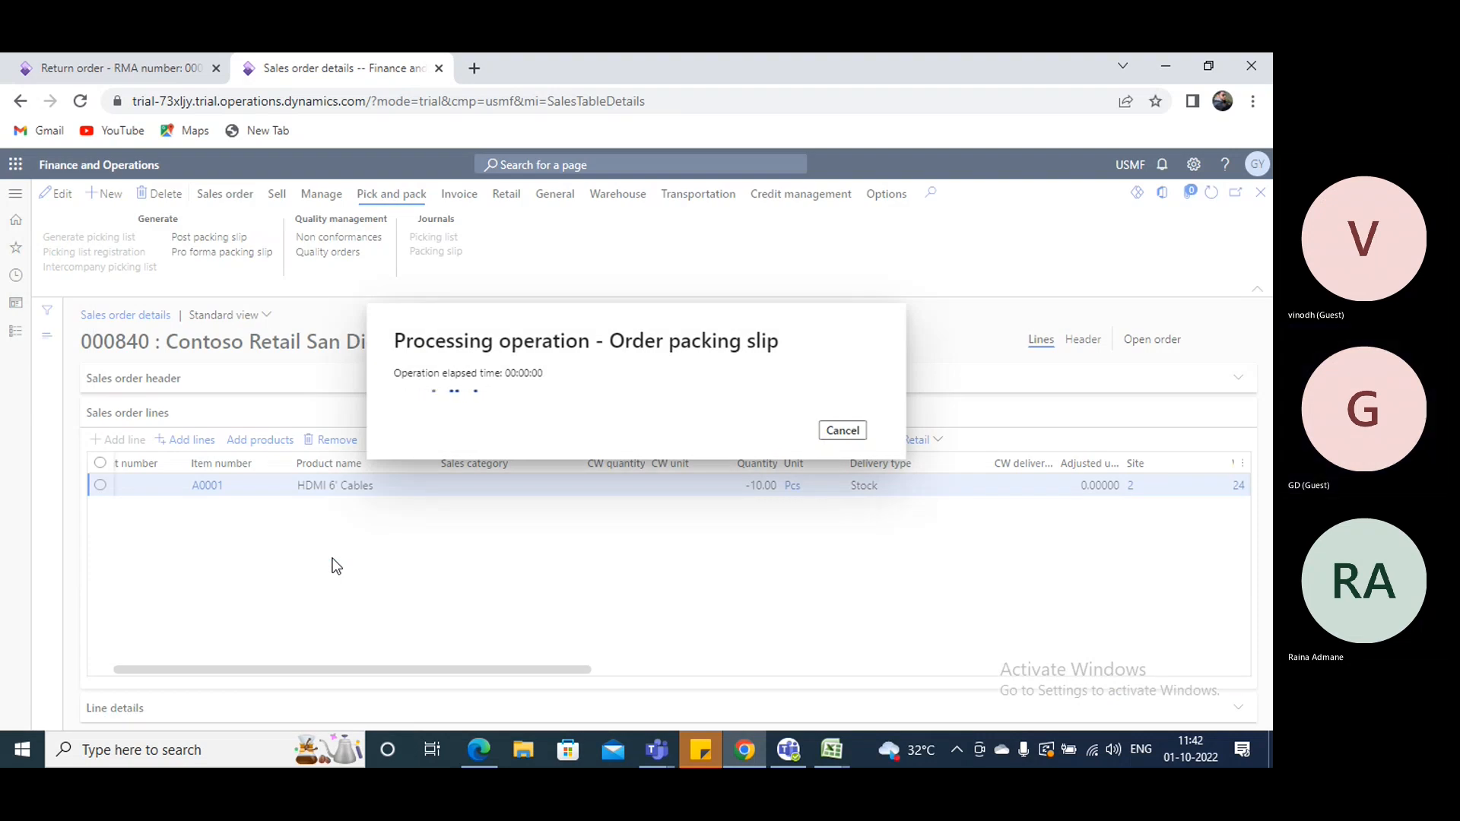
left_click(114, 67)
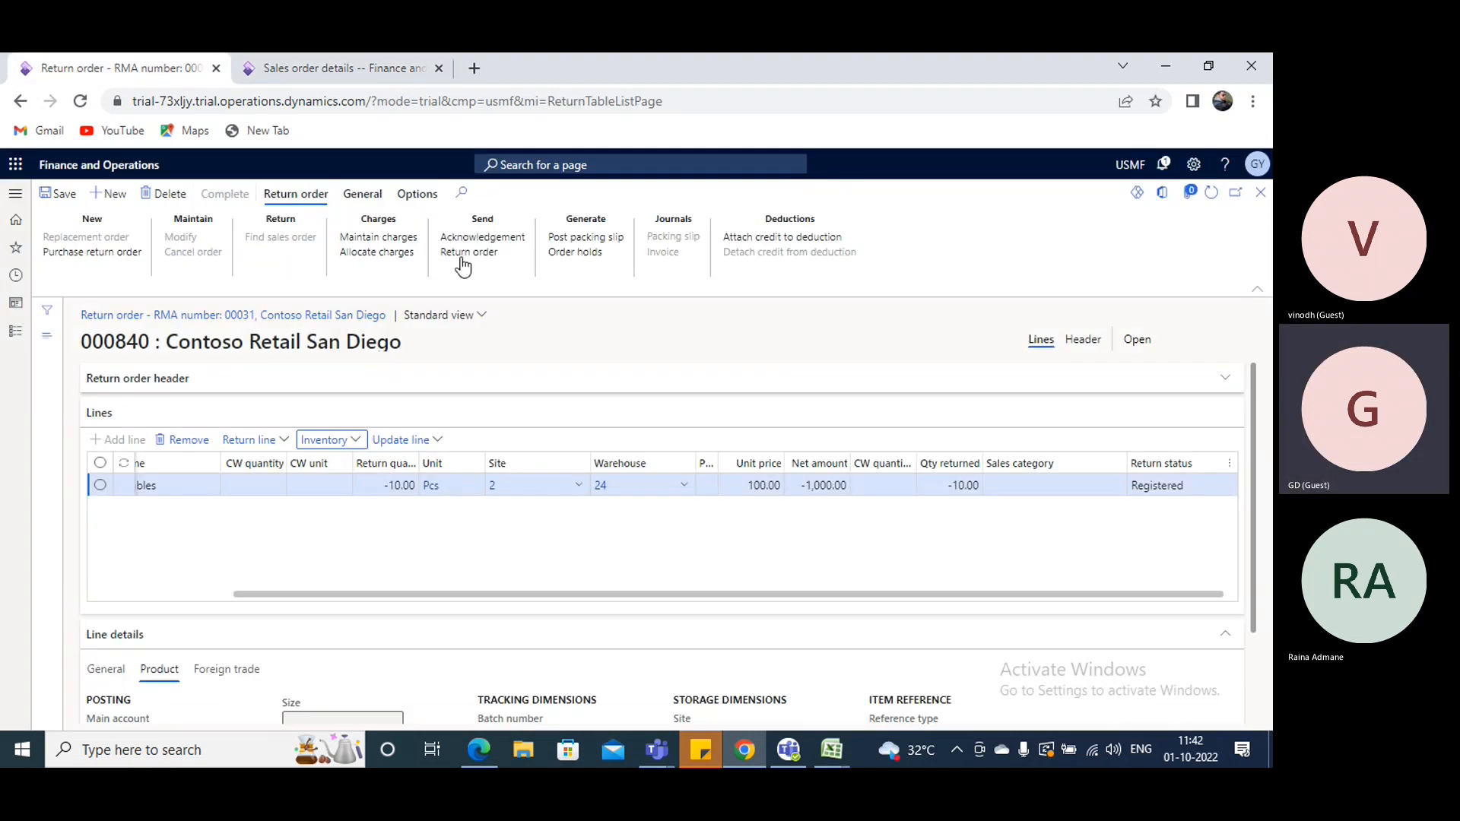
left_click(342, 67)
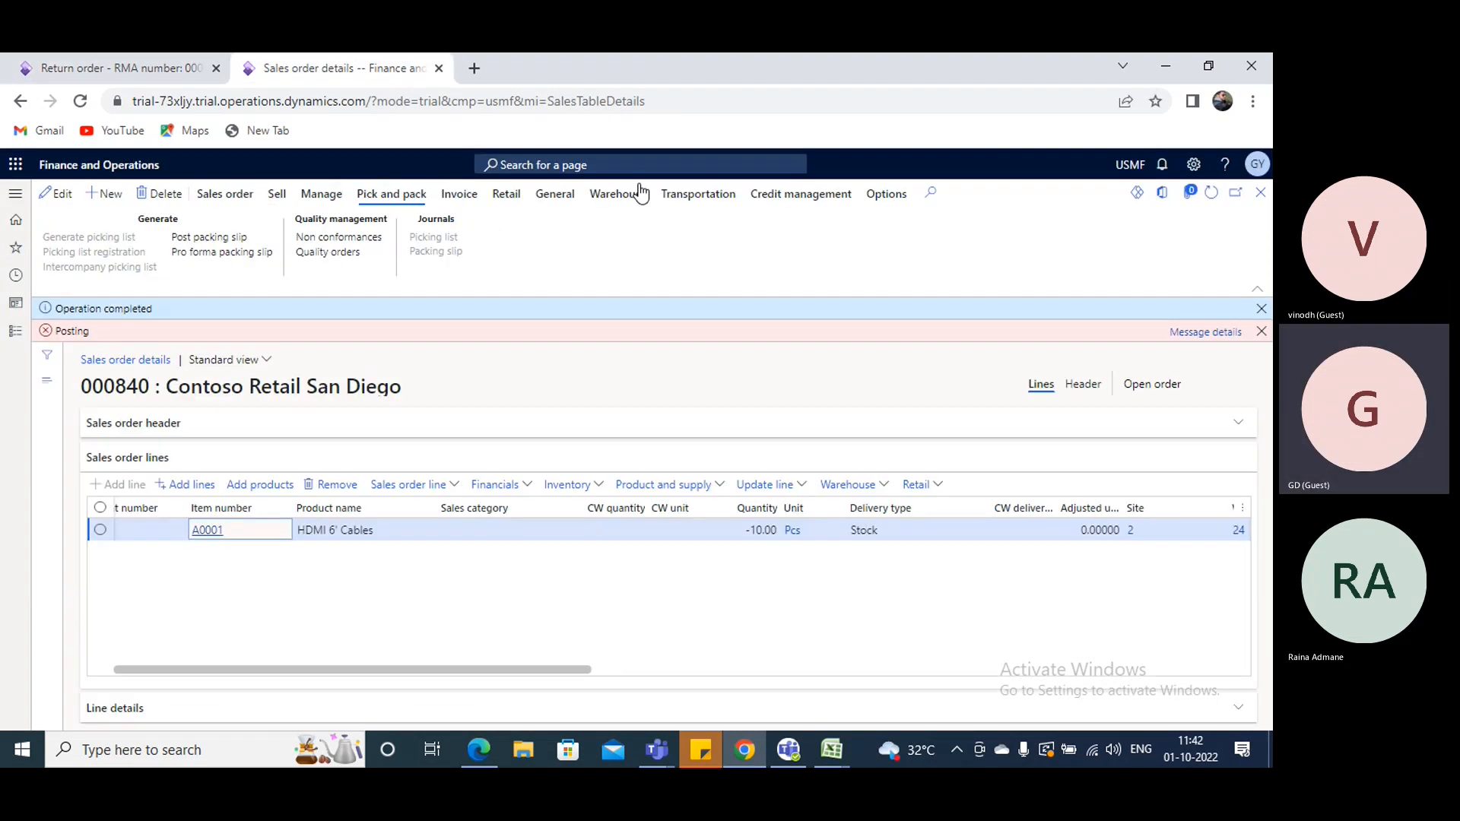
left_click(1261, 331)
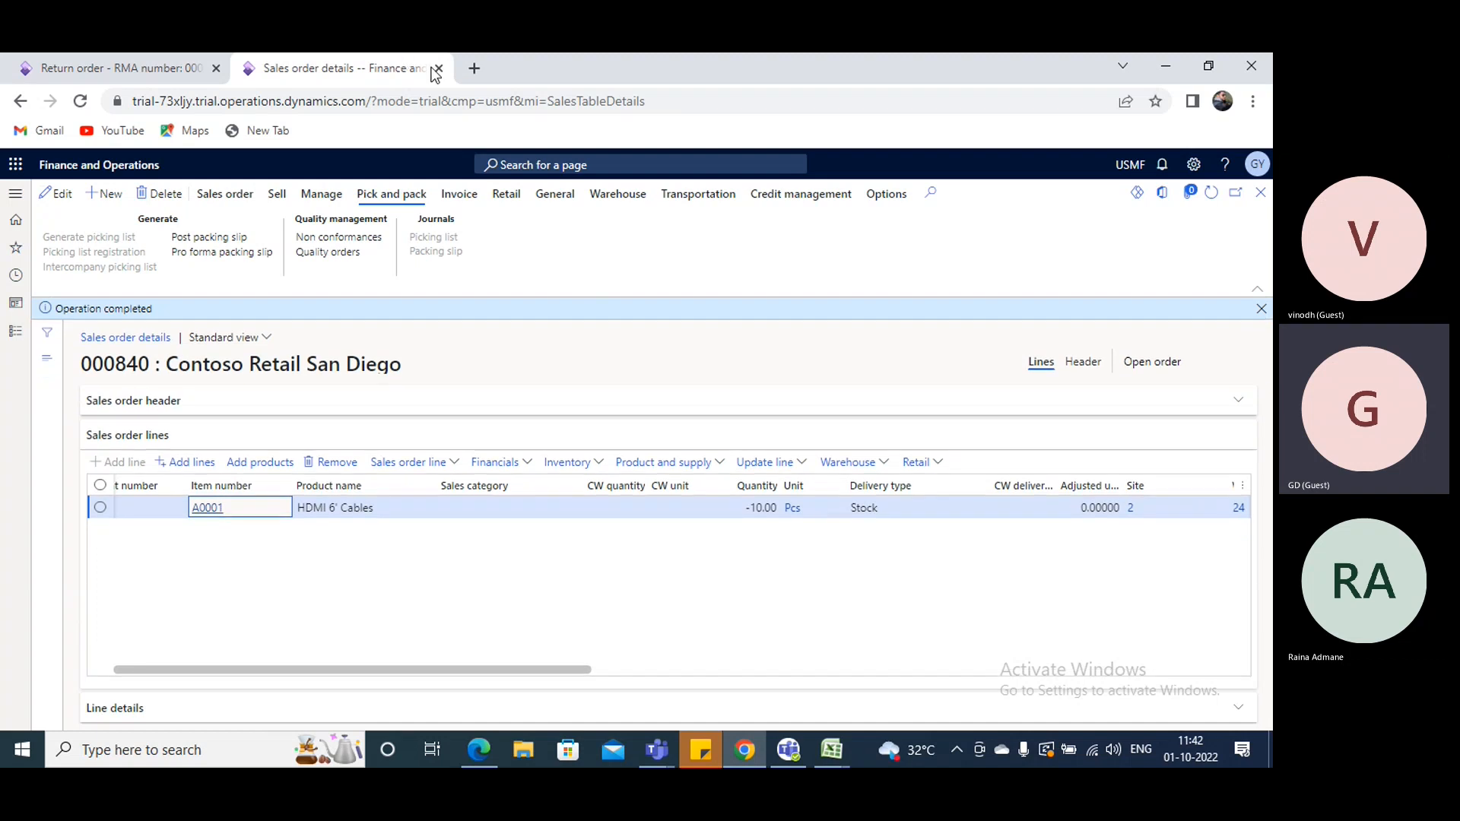
- Try to post the packing slip from the return order with customer packing slip 1111, cancel the processing and review the error details
left_click(114, 67)
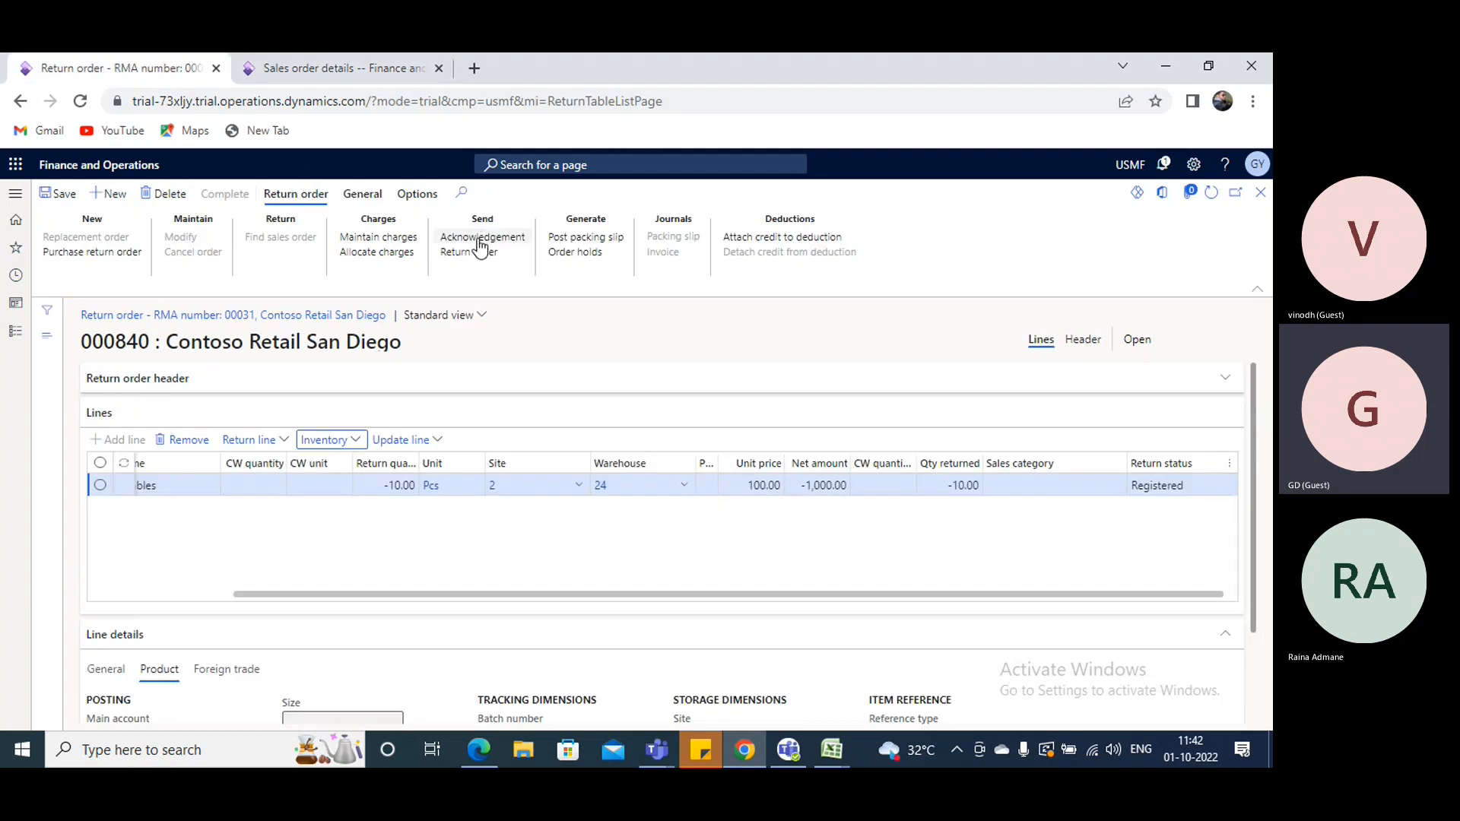
left_click(577, 238)
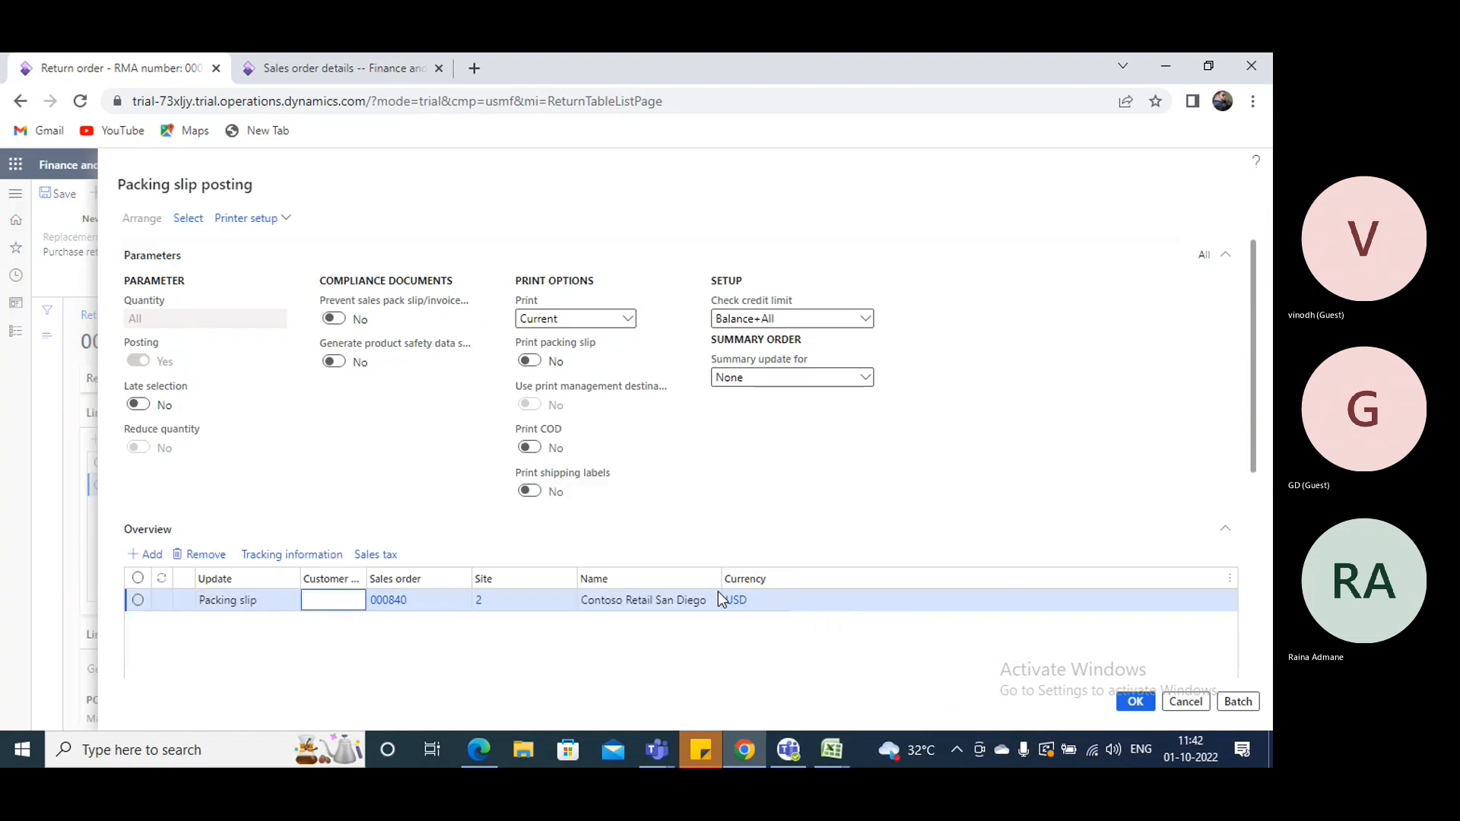
scroll(357, 615, "down", 5)
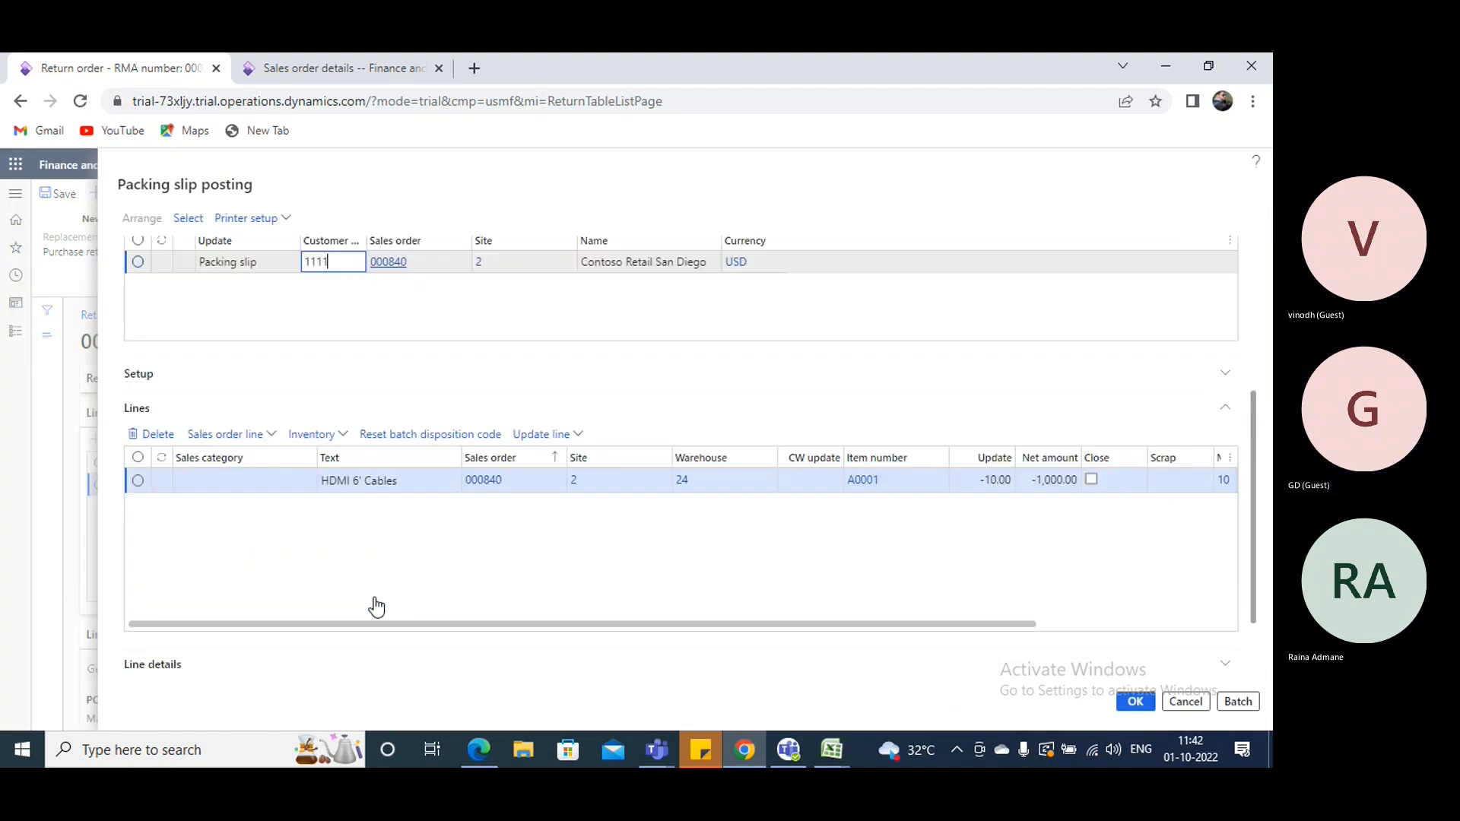
left_click(1133, 701)
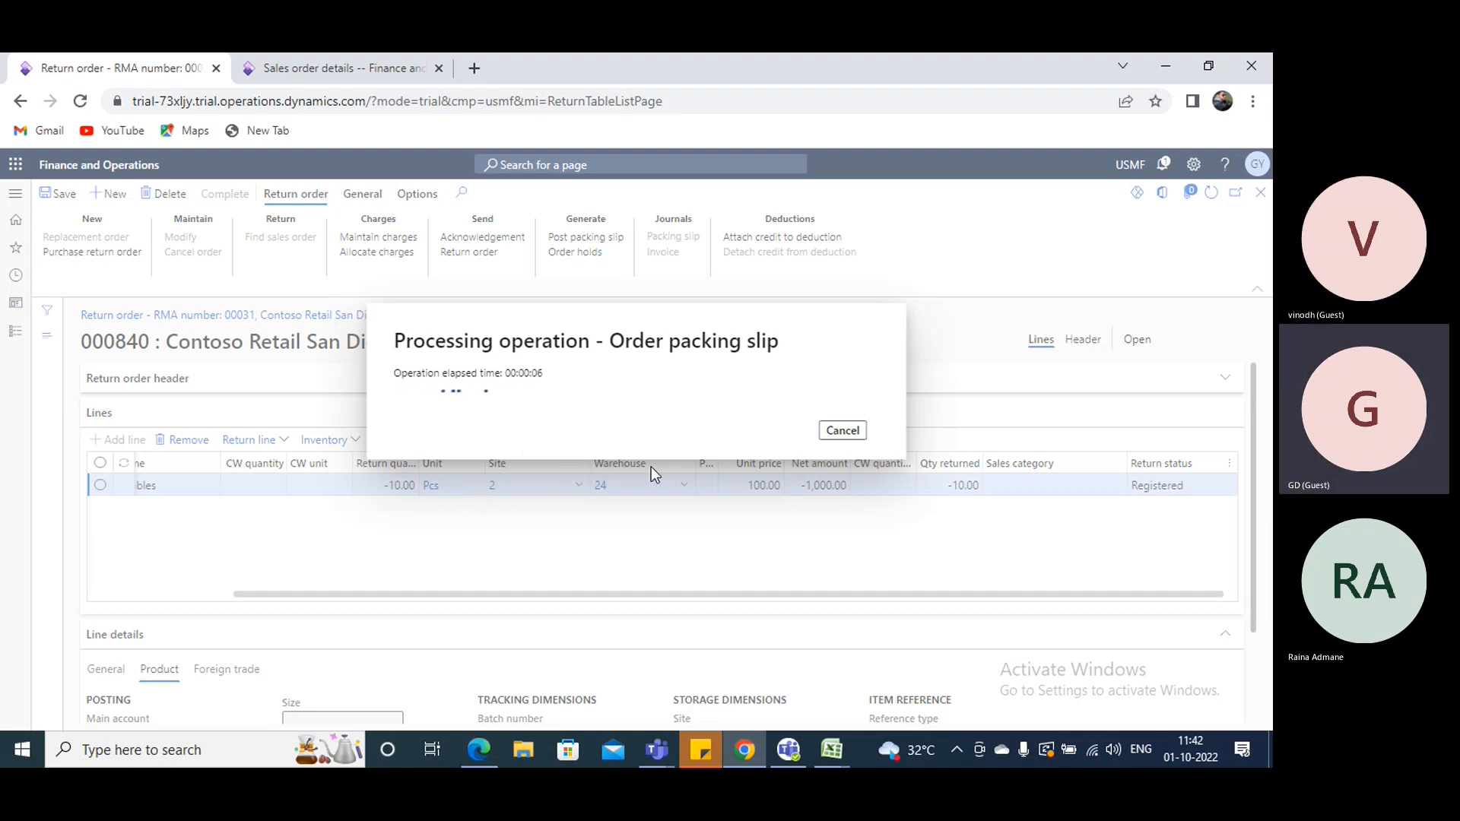
left_click(845, 431)
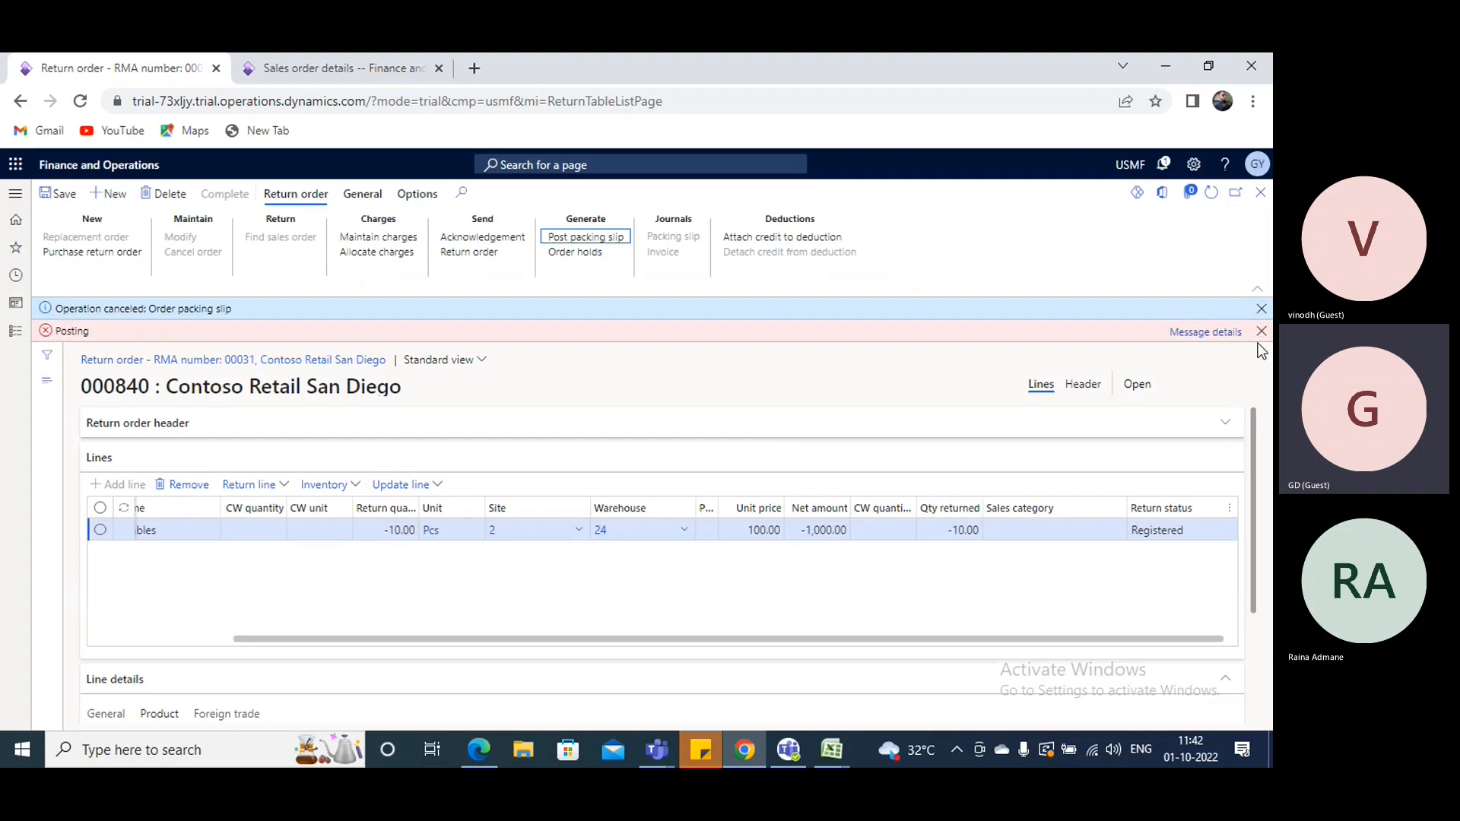
left_click(1193, 334)
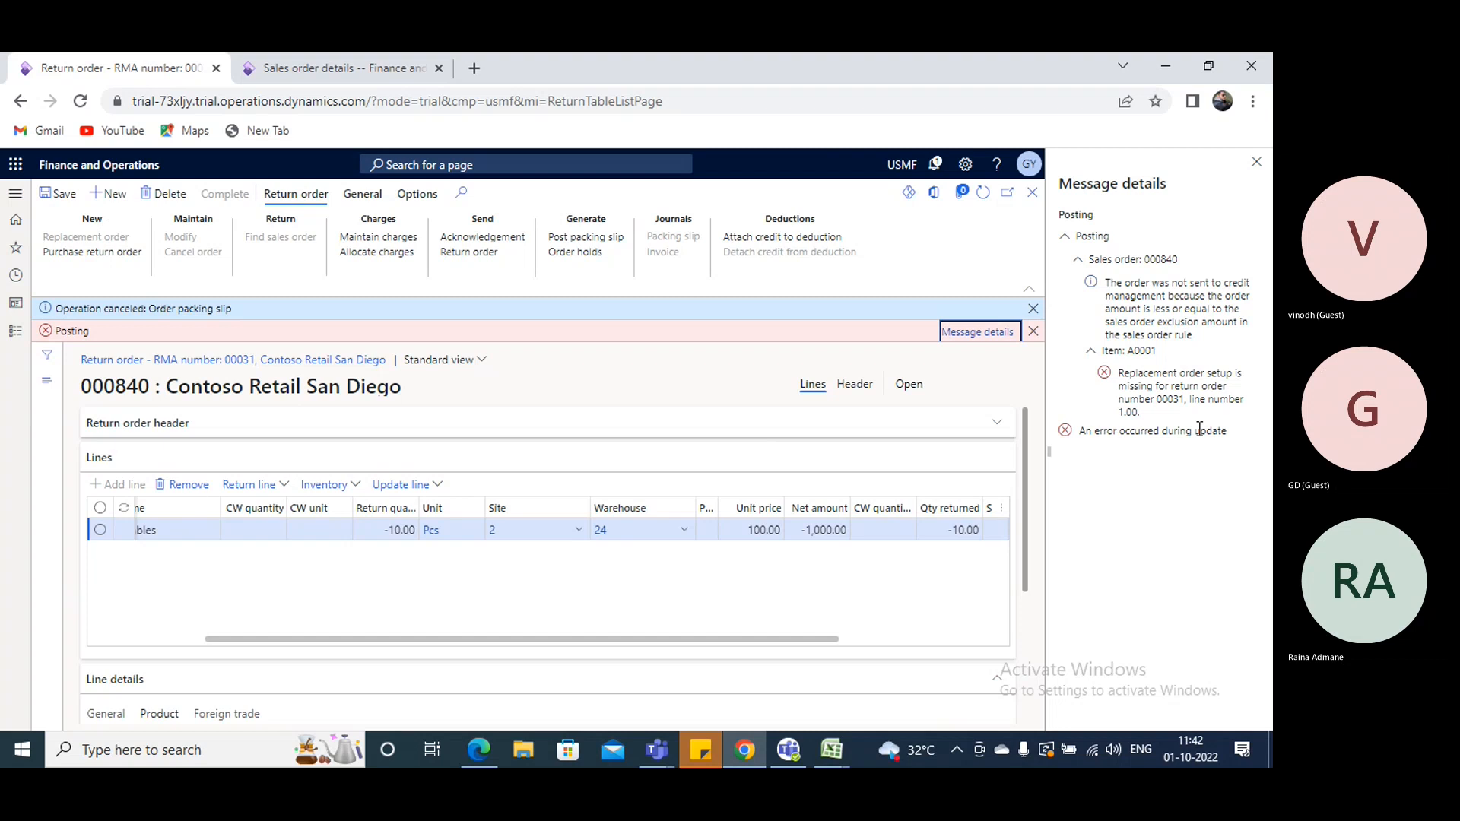
left_click(1256, 164)
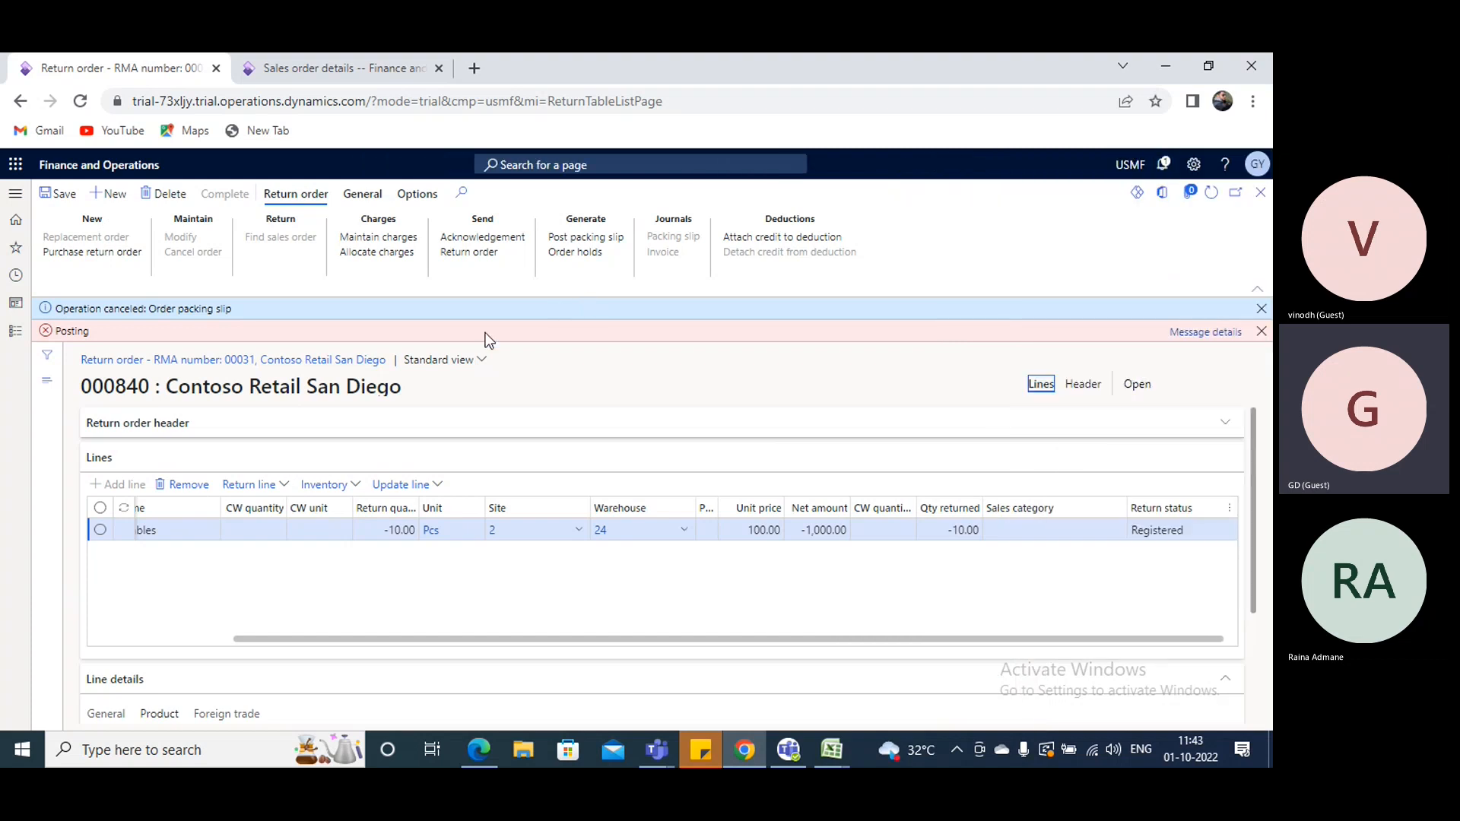
- Set the return line's retail return reason code to 21 (Defective), save the order and clear the messages
scroll(470, 490, "down", 3)
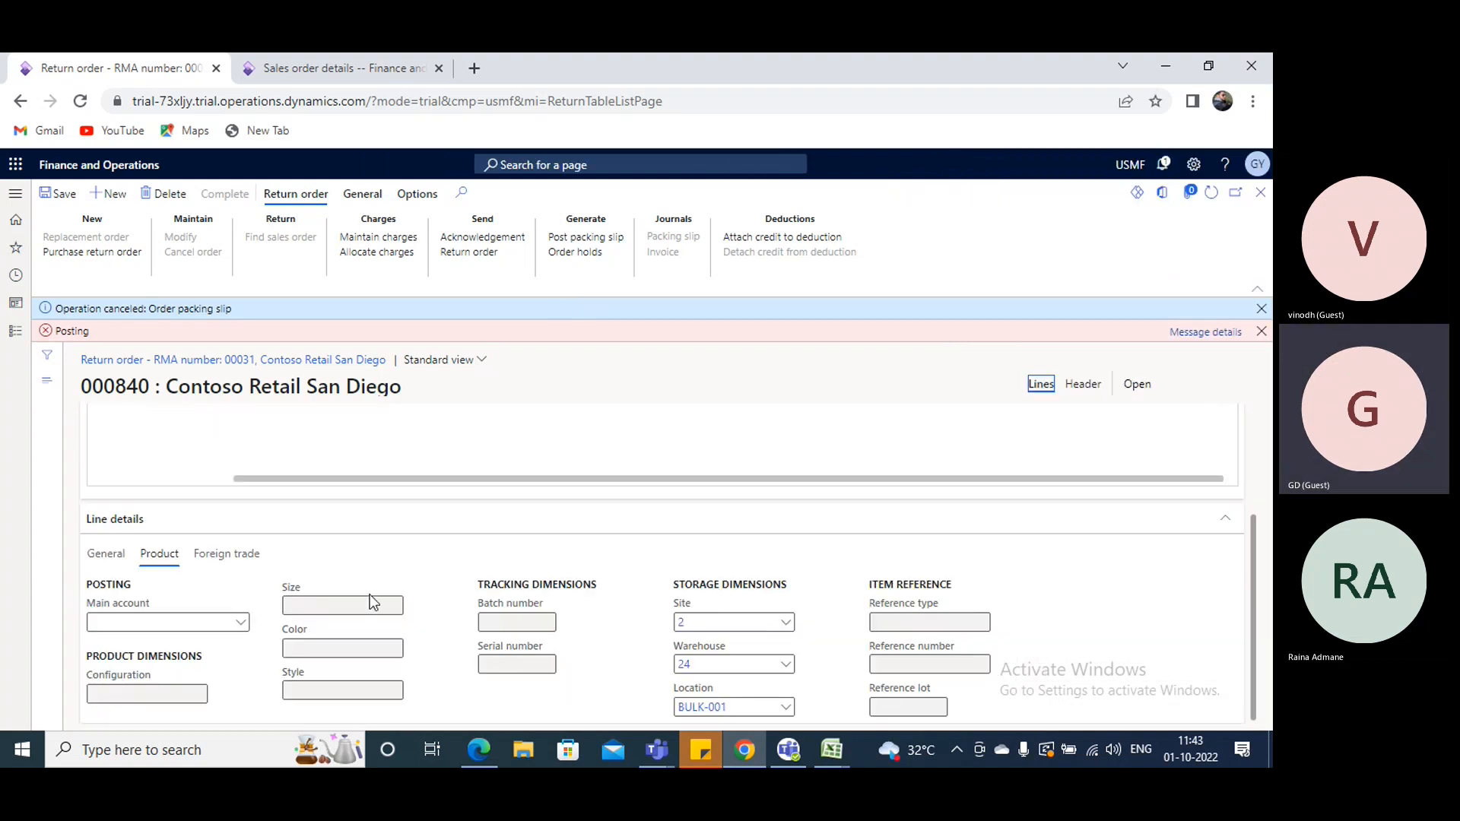
left_click(106, 554)
scroll(654, 533, "down", 2)
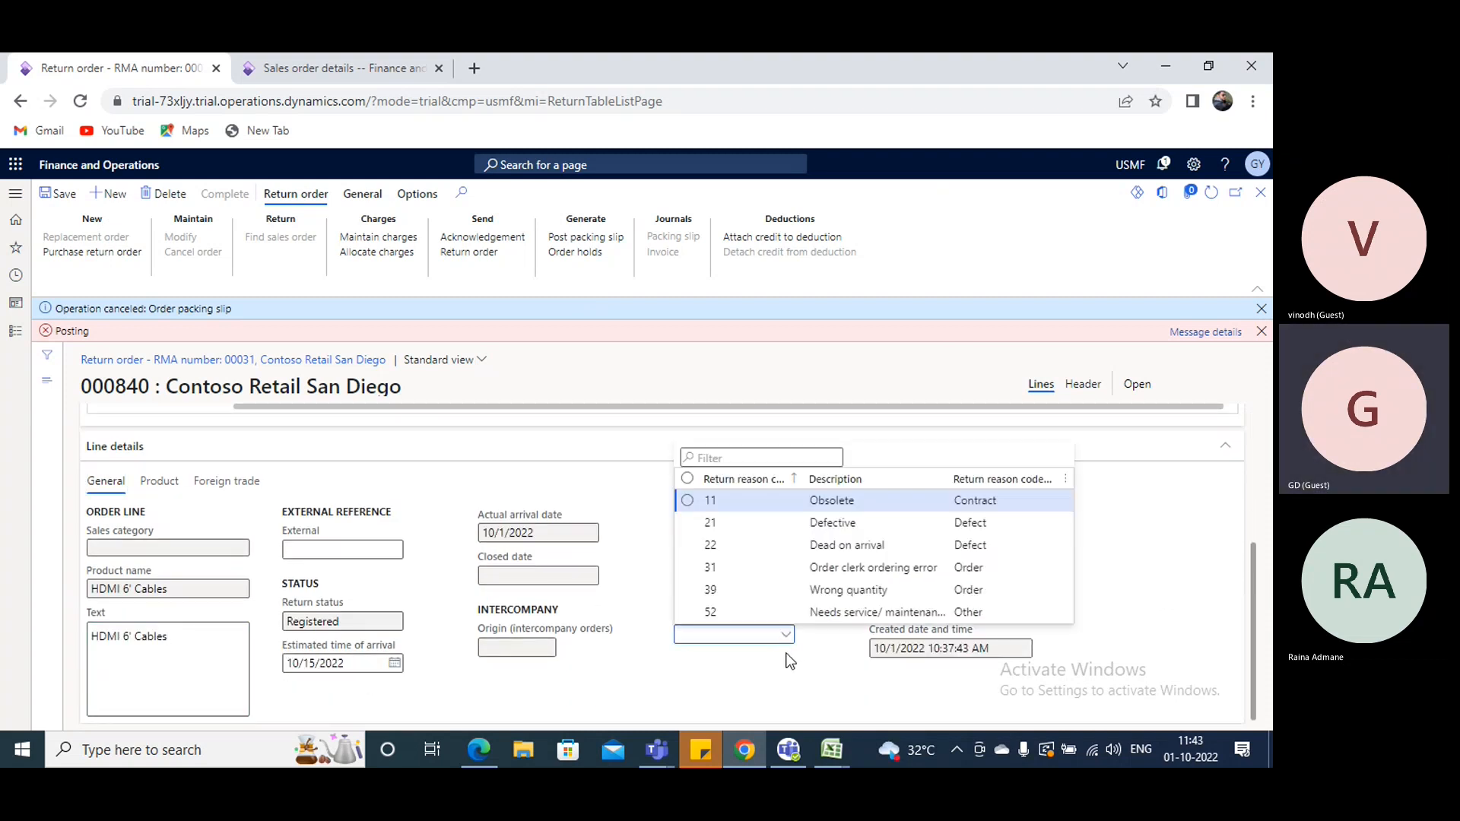
left_click(833, 522)
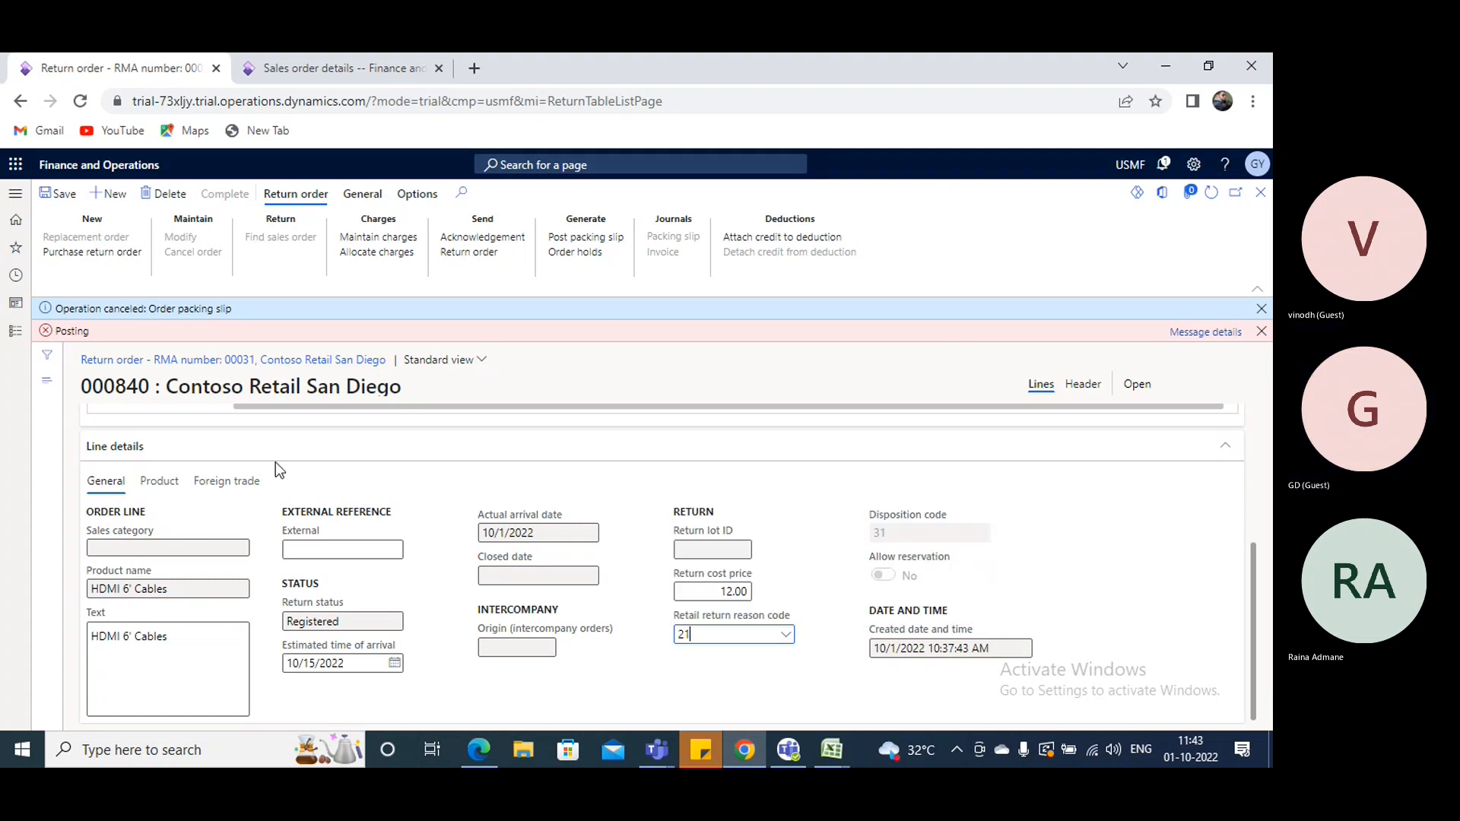
left_click(70, 196)
left_click(1261, 332)
left_click(1261, 309)
- Try again to post the return order's packing slip with customer packing slip ddd and review the error details
scroll(572, 430, "up", 3)
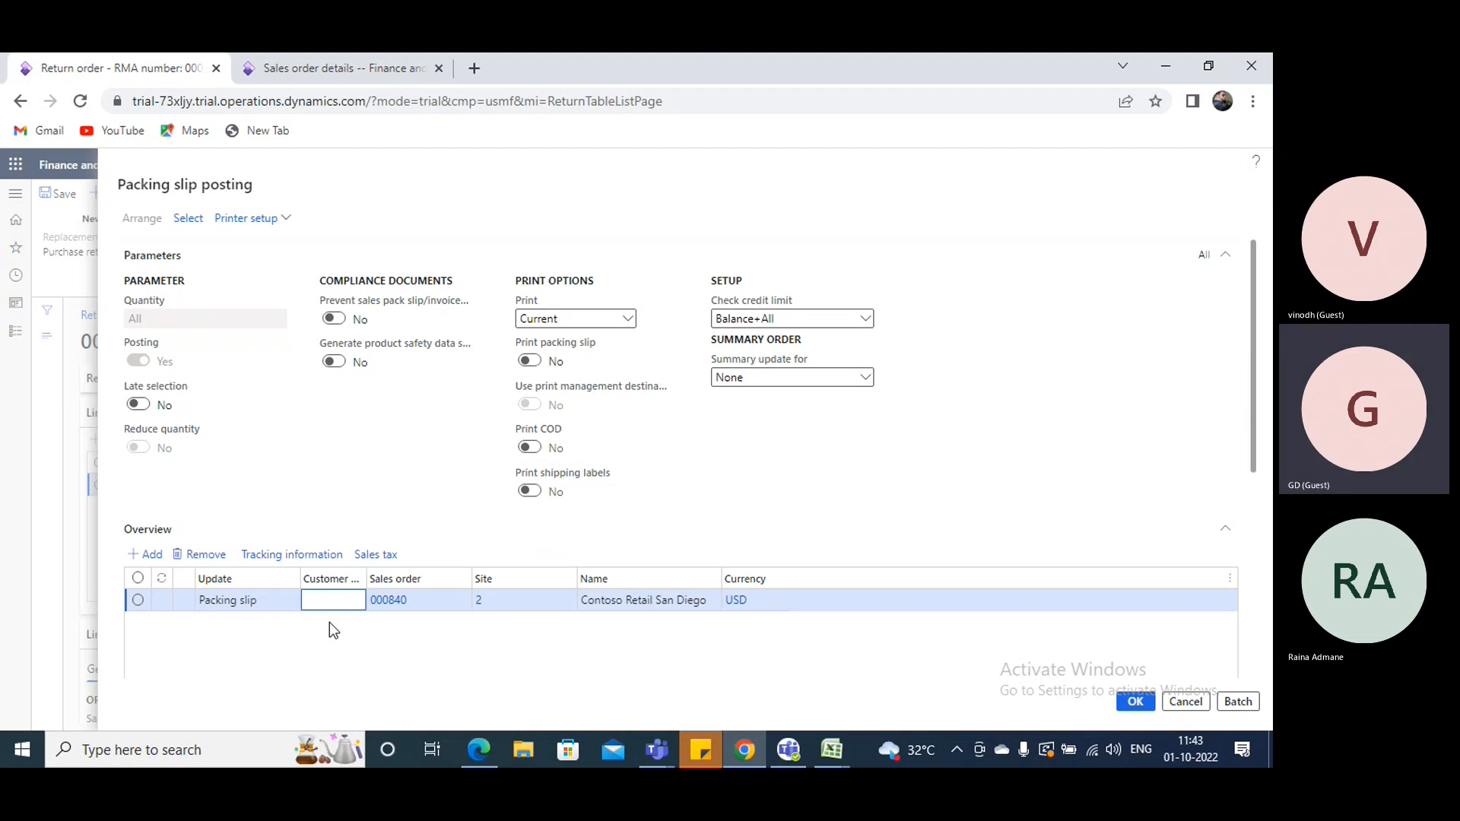
type("ddd")
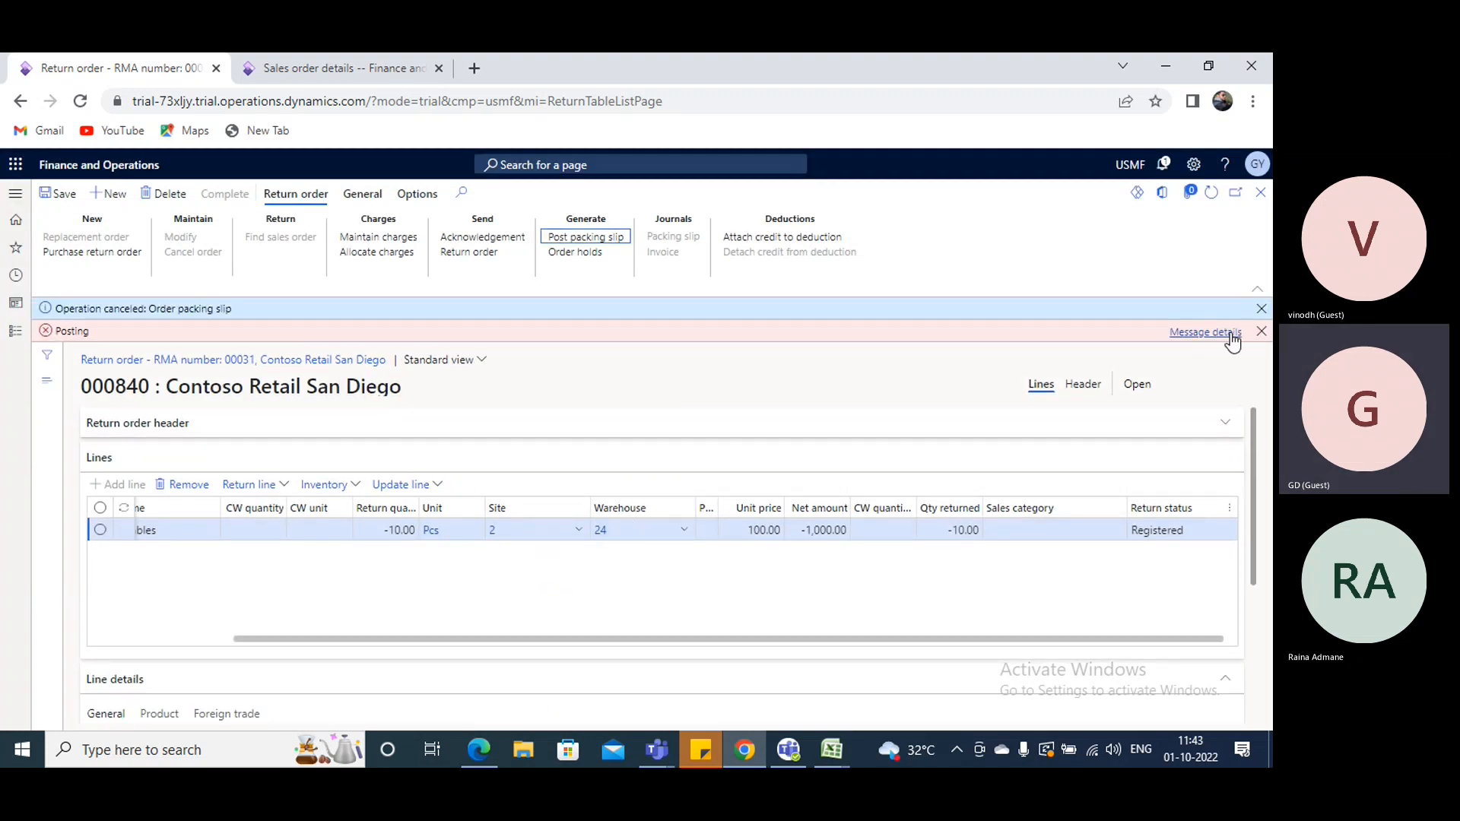
left_click(1206, 332)
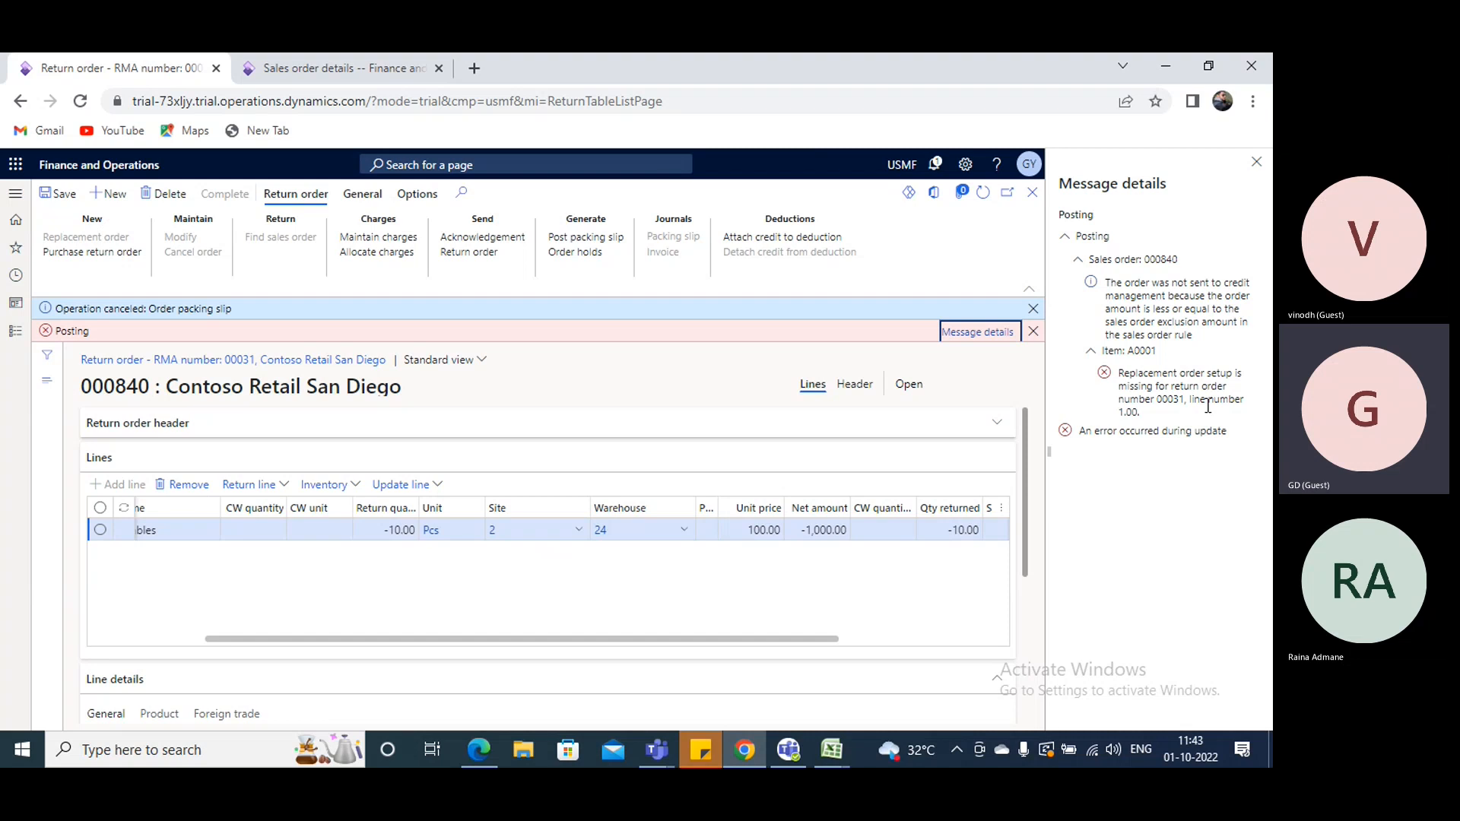
left_click(1256, 162)
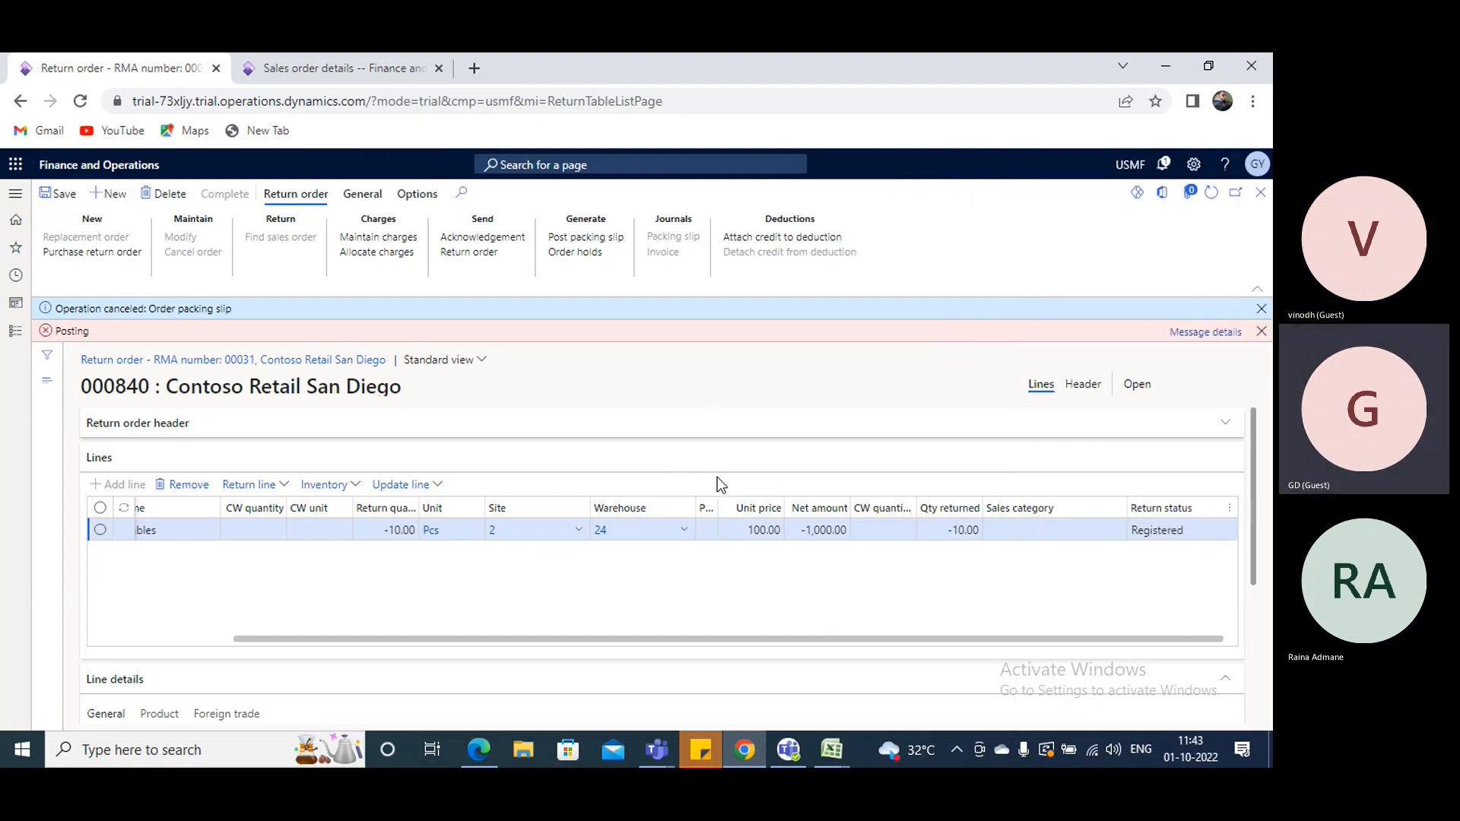
- Create a return order for Contoso Retail San Diego with warehouse 24 and return reason code 21 (Defective), and dismiss the old messages
key("alt+n")
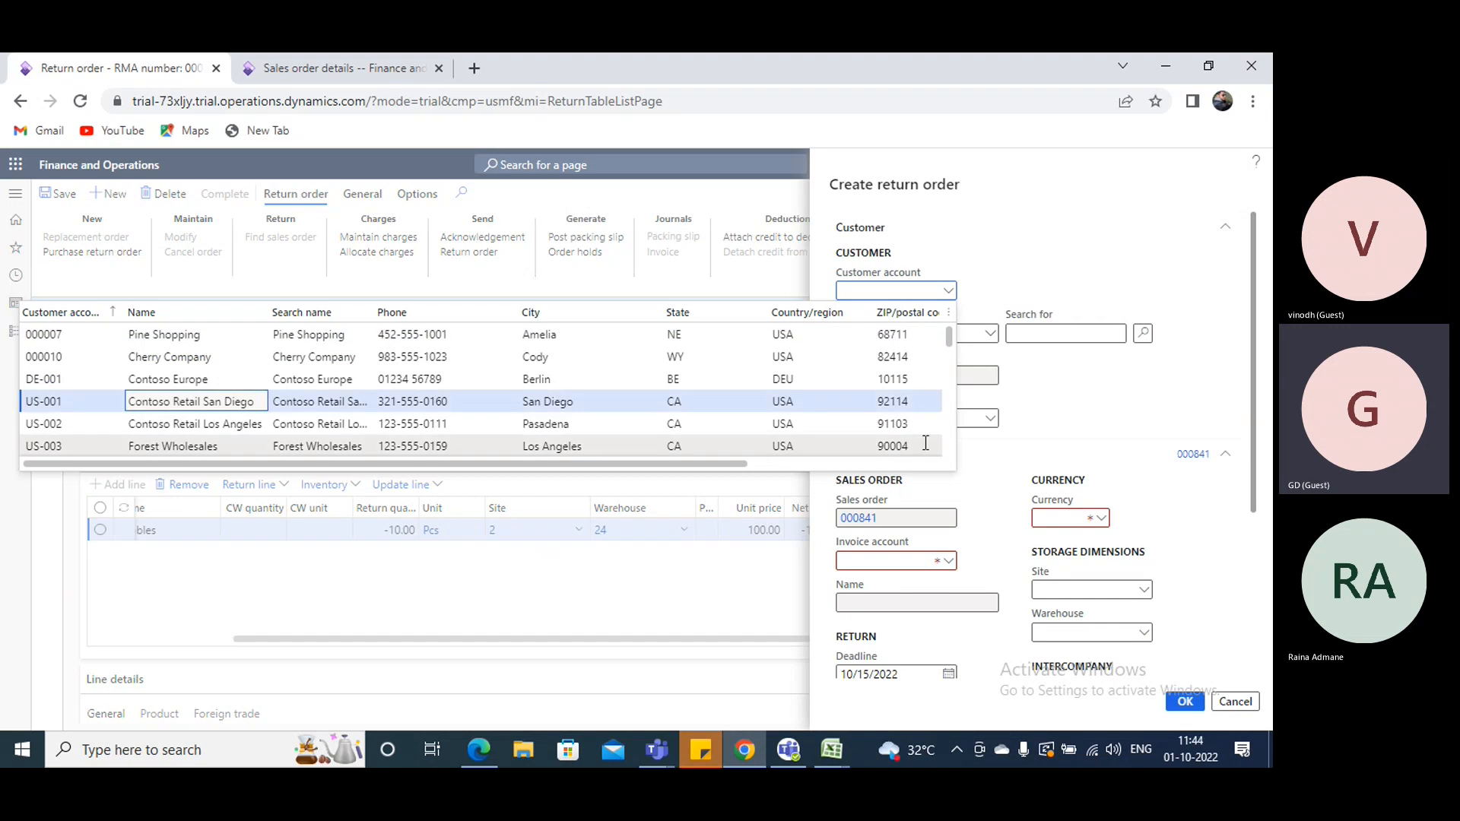
key("Return")
scroll(1089, 437, "down", 3)
left_click(1083, 387)
type("24")
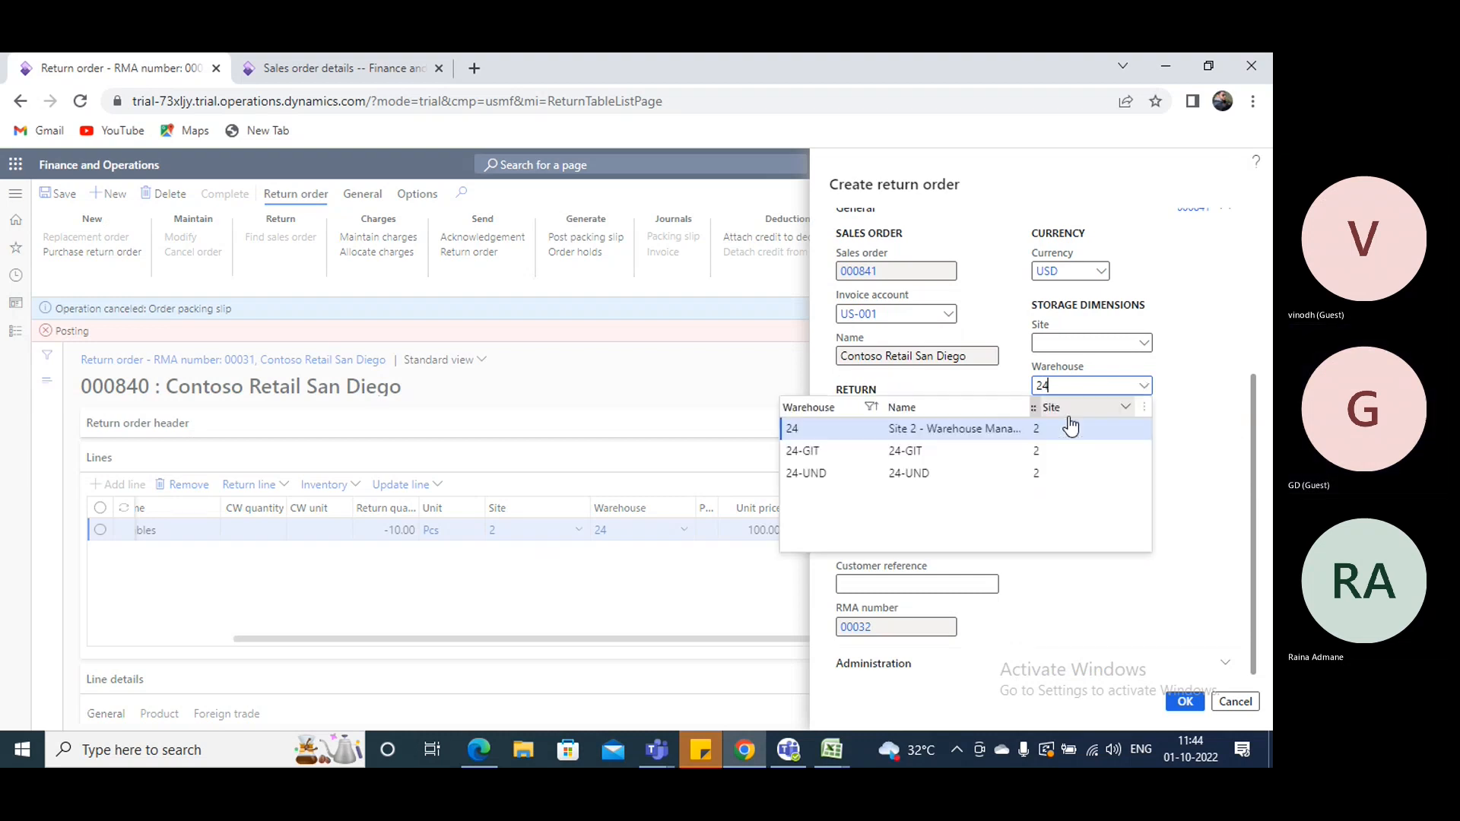
key("Return")
left_click(948, 469)
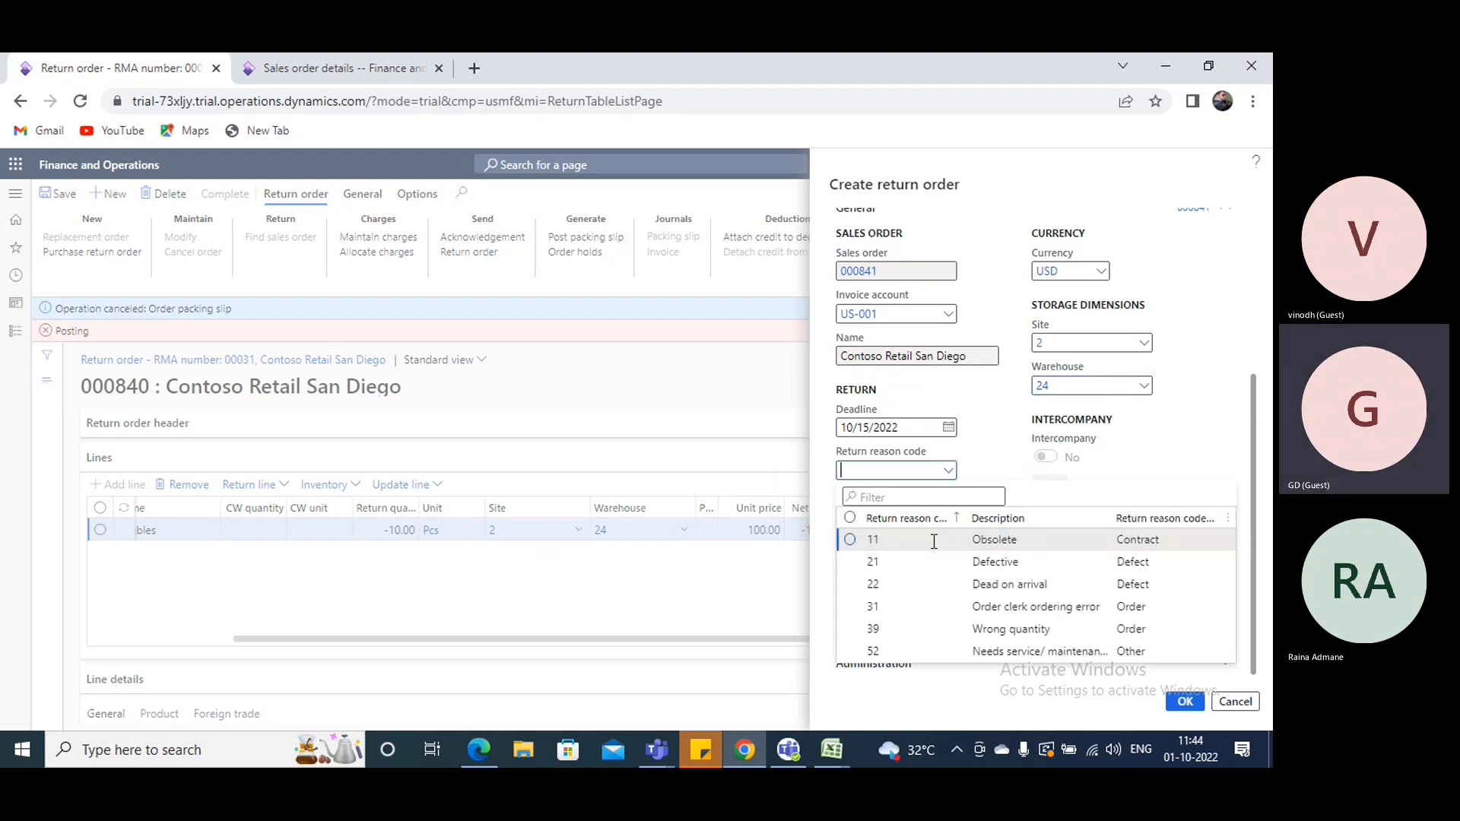
left_click(979, 560)
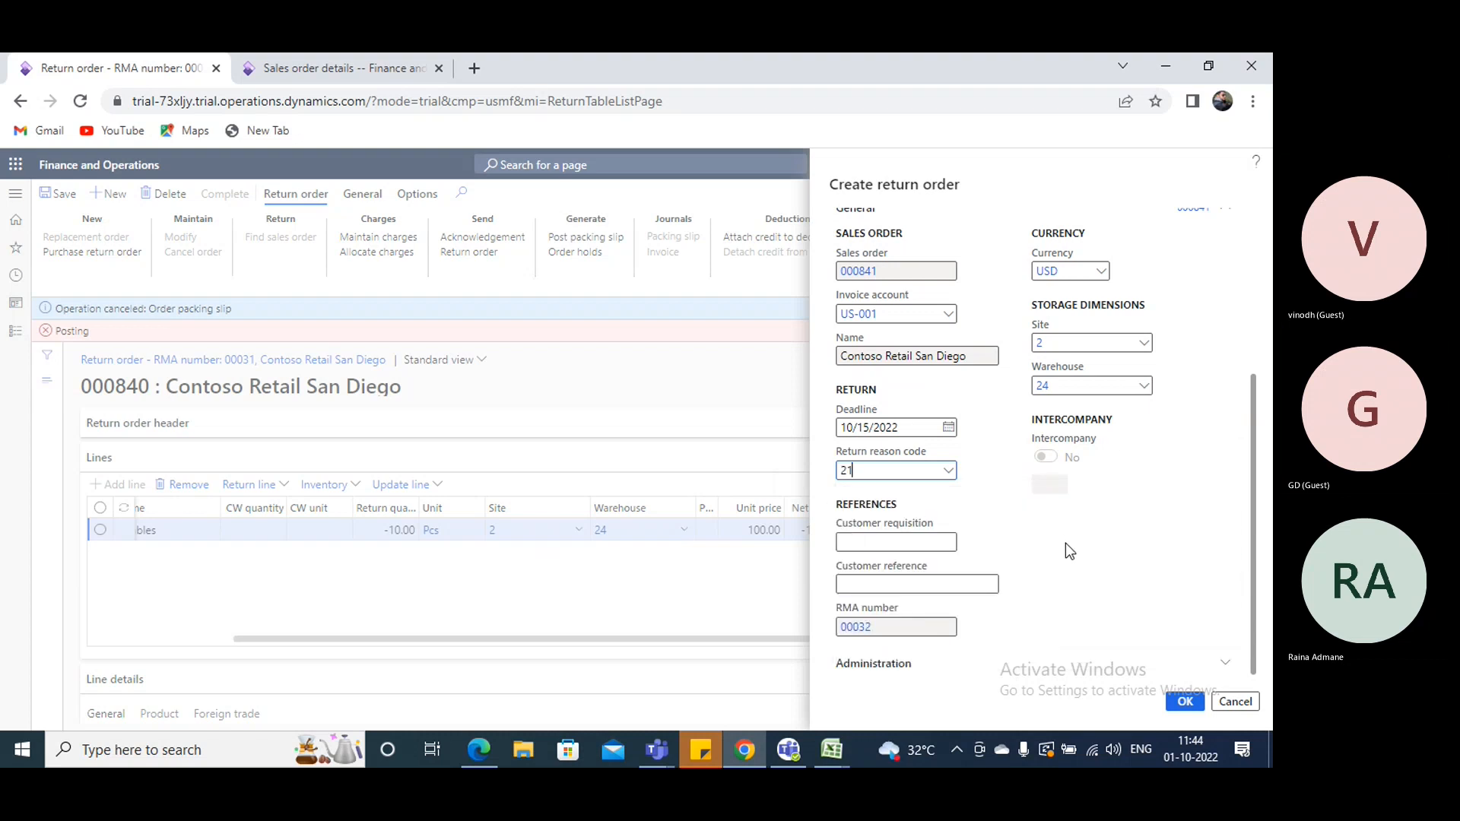
left_click(1183, 704)
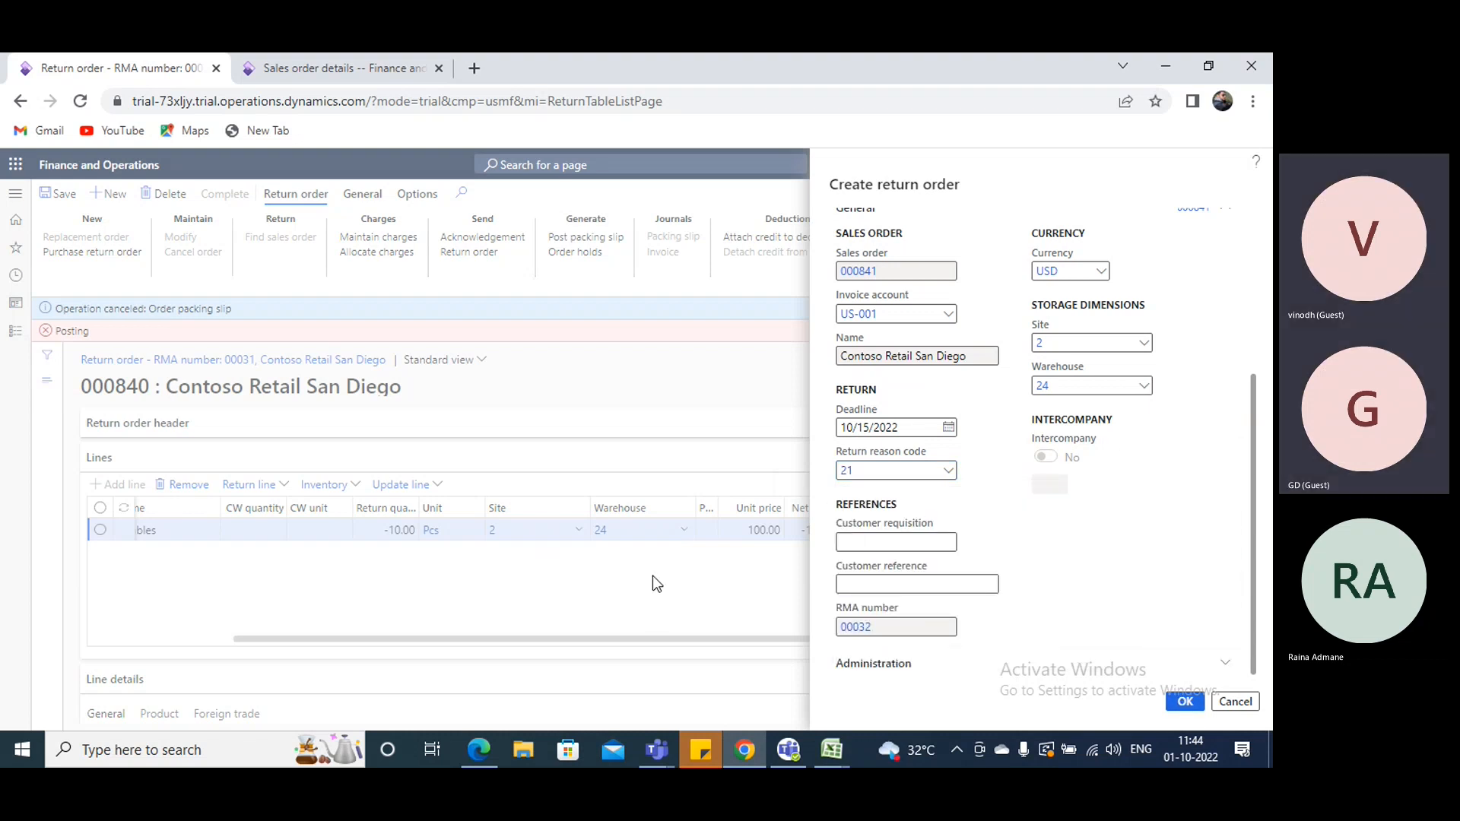
left_click(1261, 330)
left_click(1261, 309)
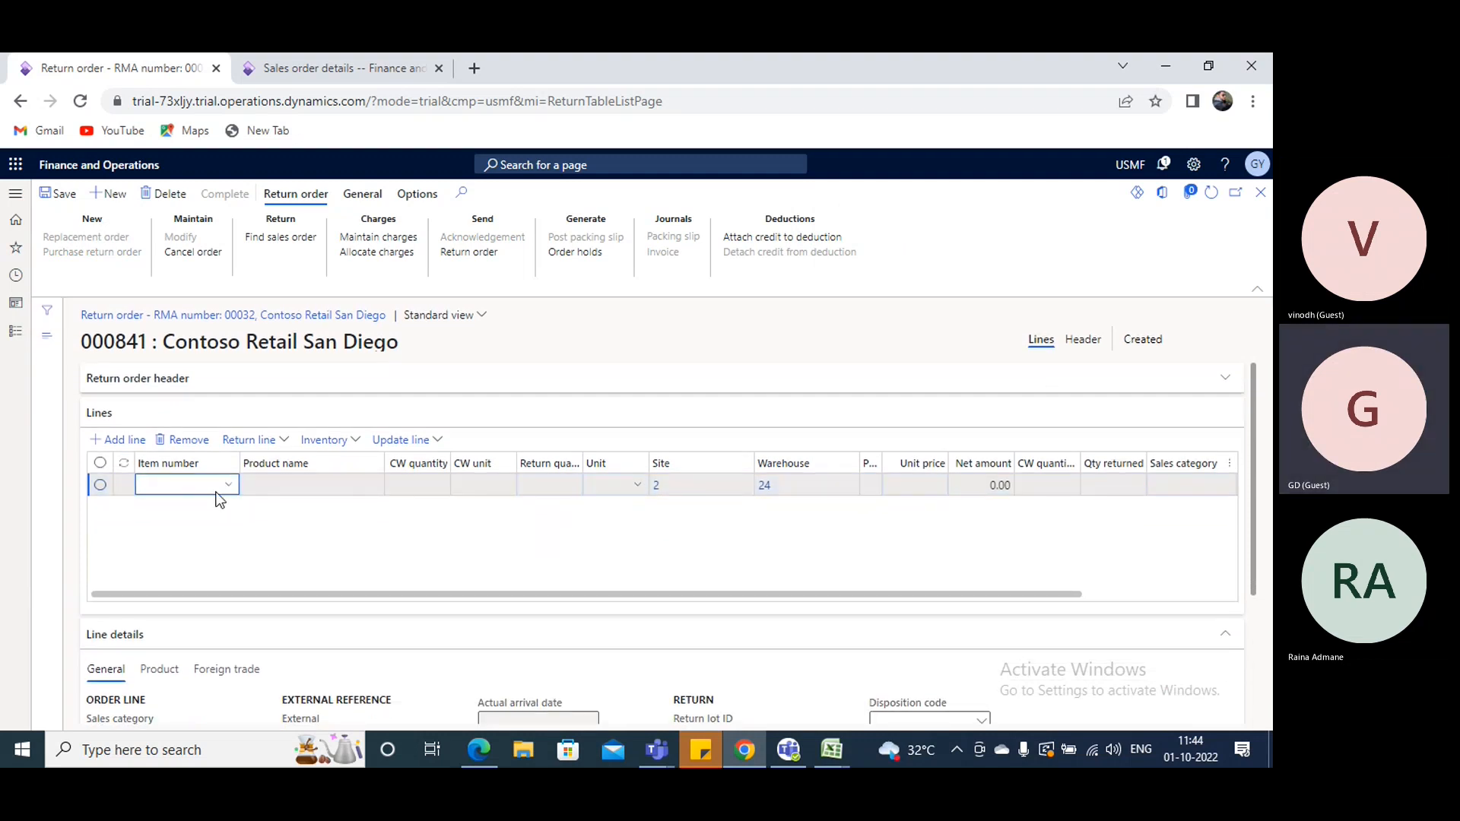
- Enter item A0001 on the return order line with a unit price of 10
type("0001")
key("Tab")
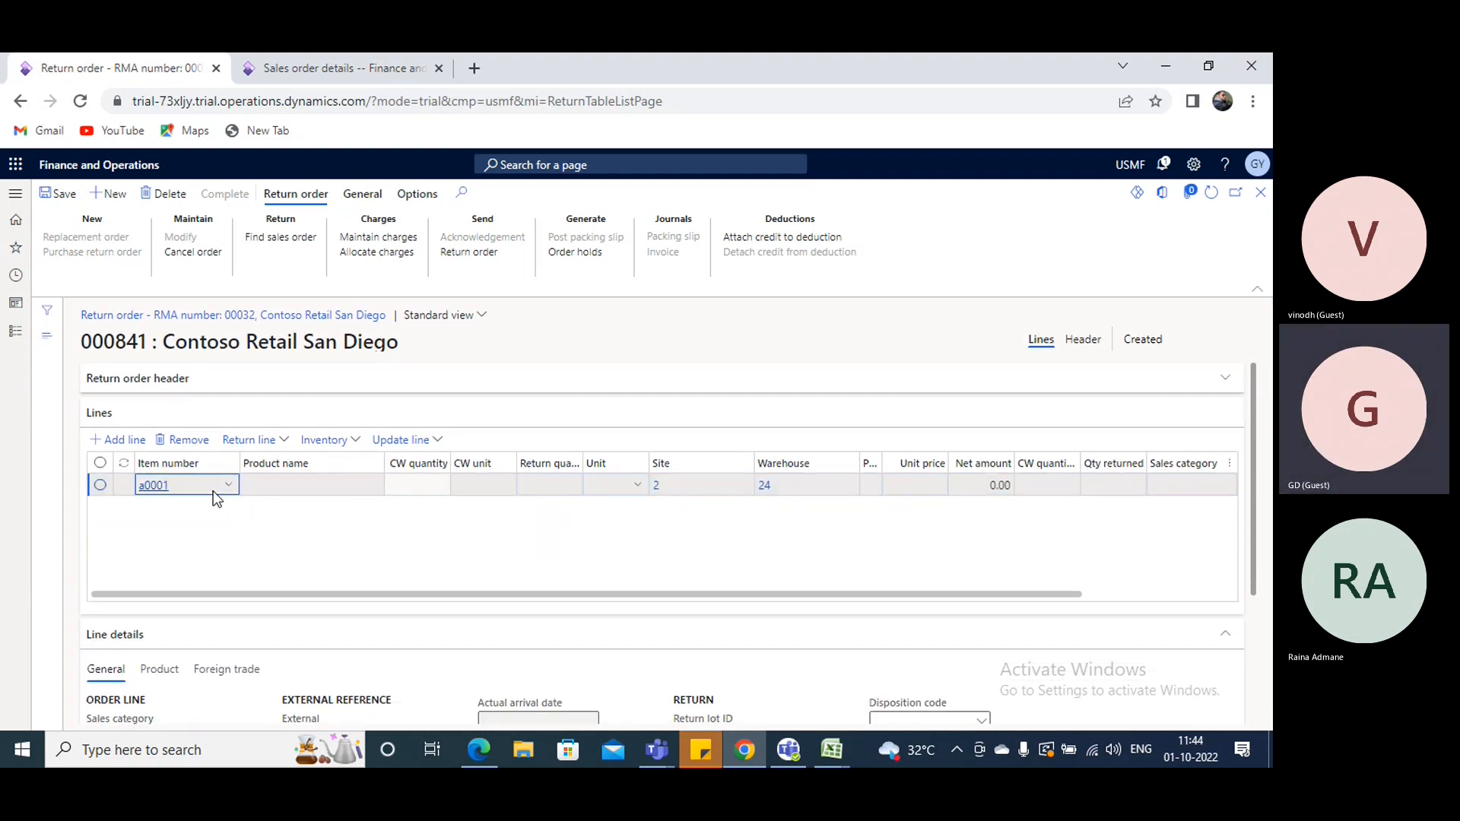
key("Tab")
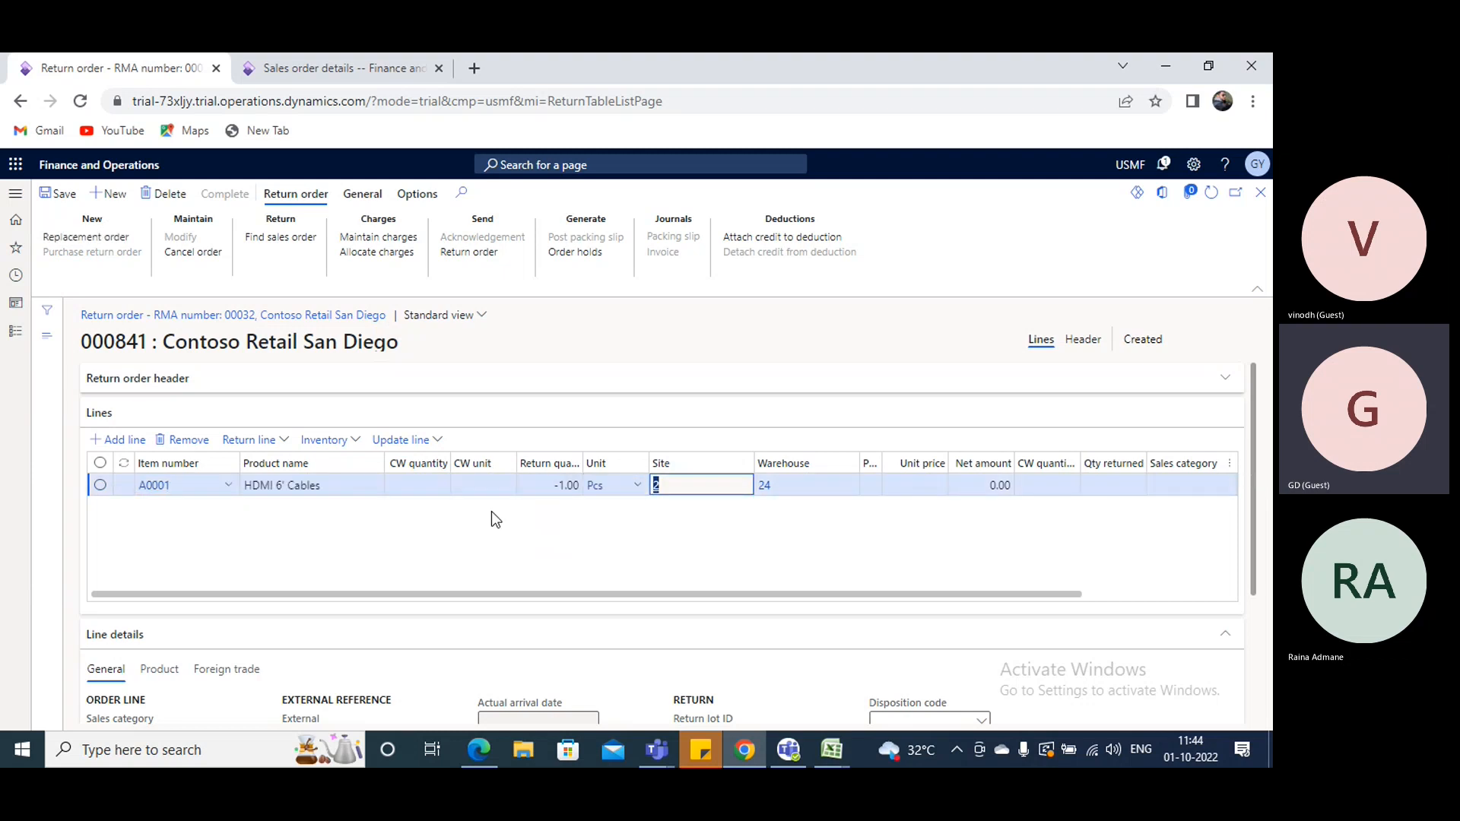
key("Tab")
key("Tab")
key("Tab")
type("10")
key("Tab")
key("Tab")
key("Tab")
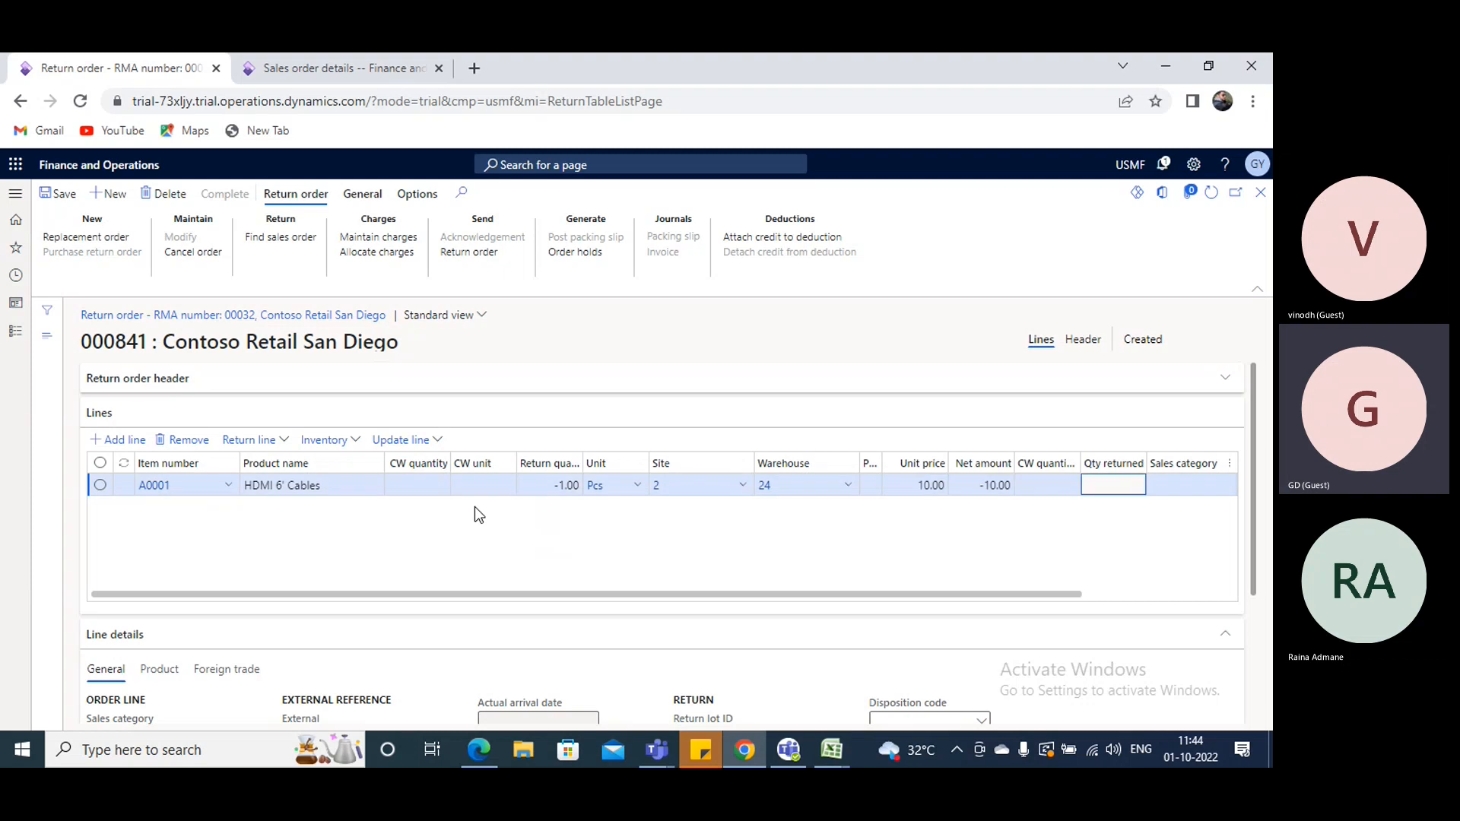
key("Tab")
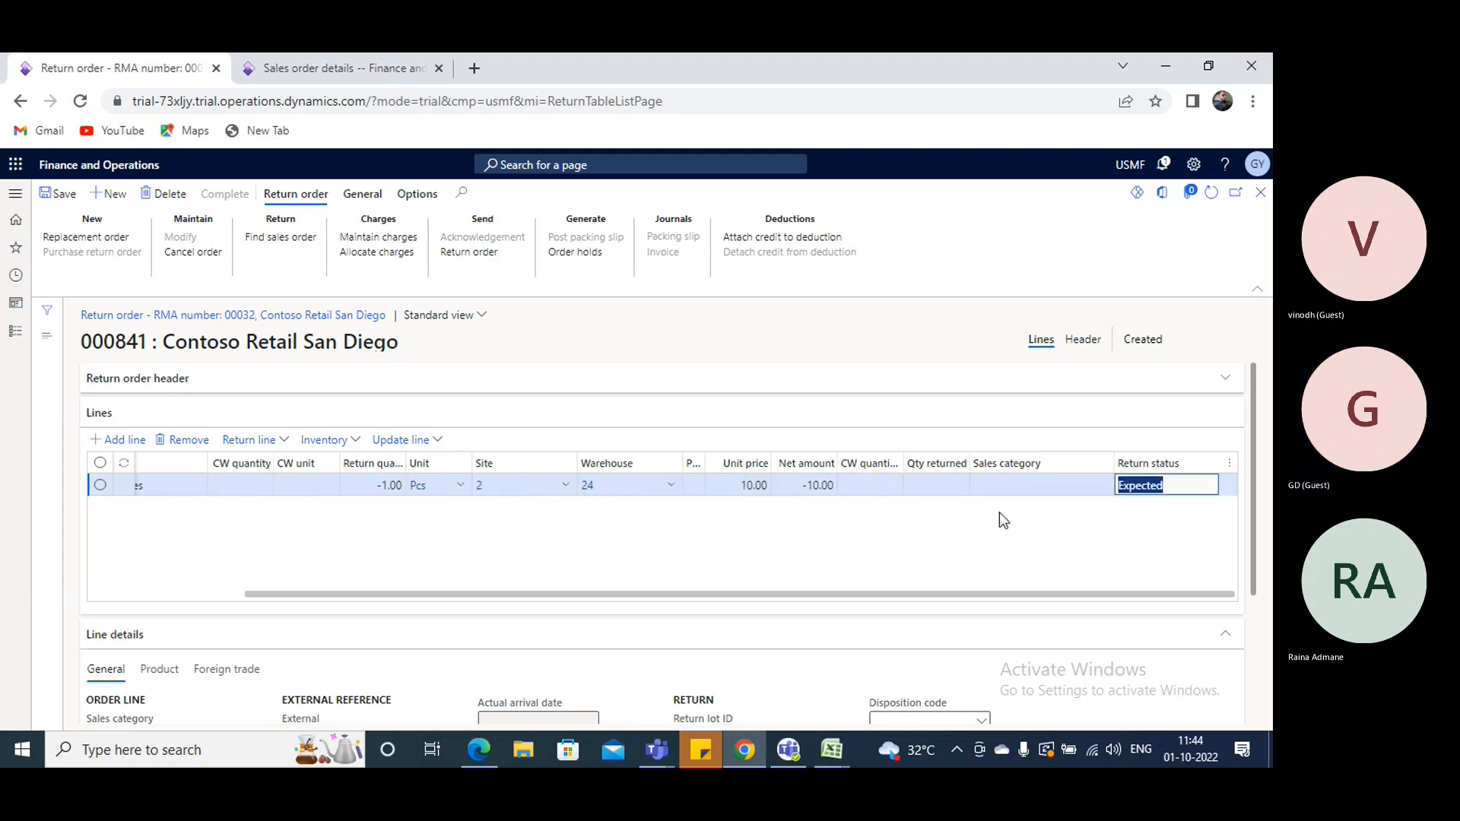
key("Tab")
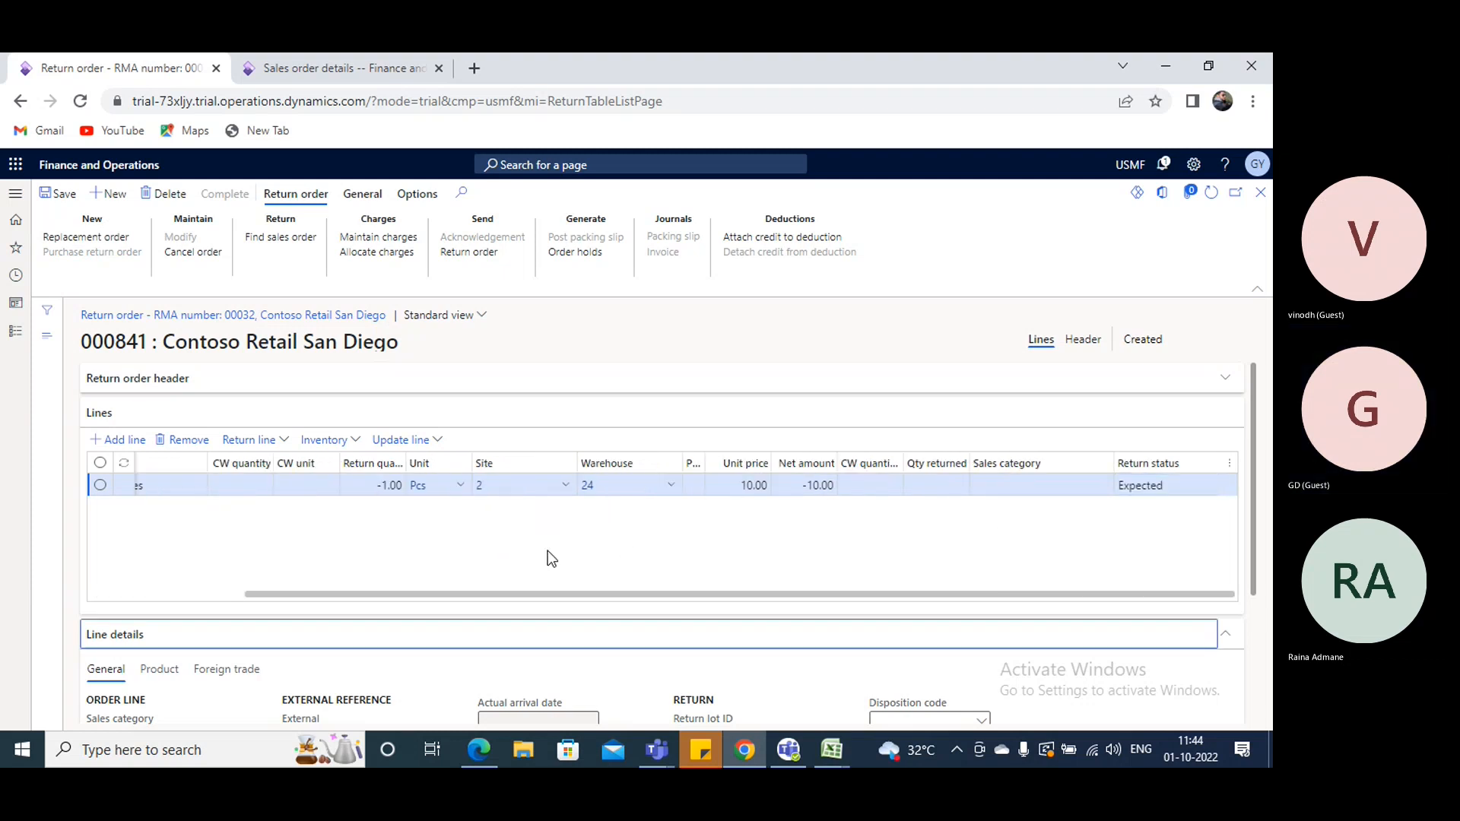
- Try to set the return line's retail return reason code to 21 (Defective)
scroll(557, 540, "down", 3)
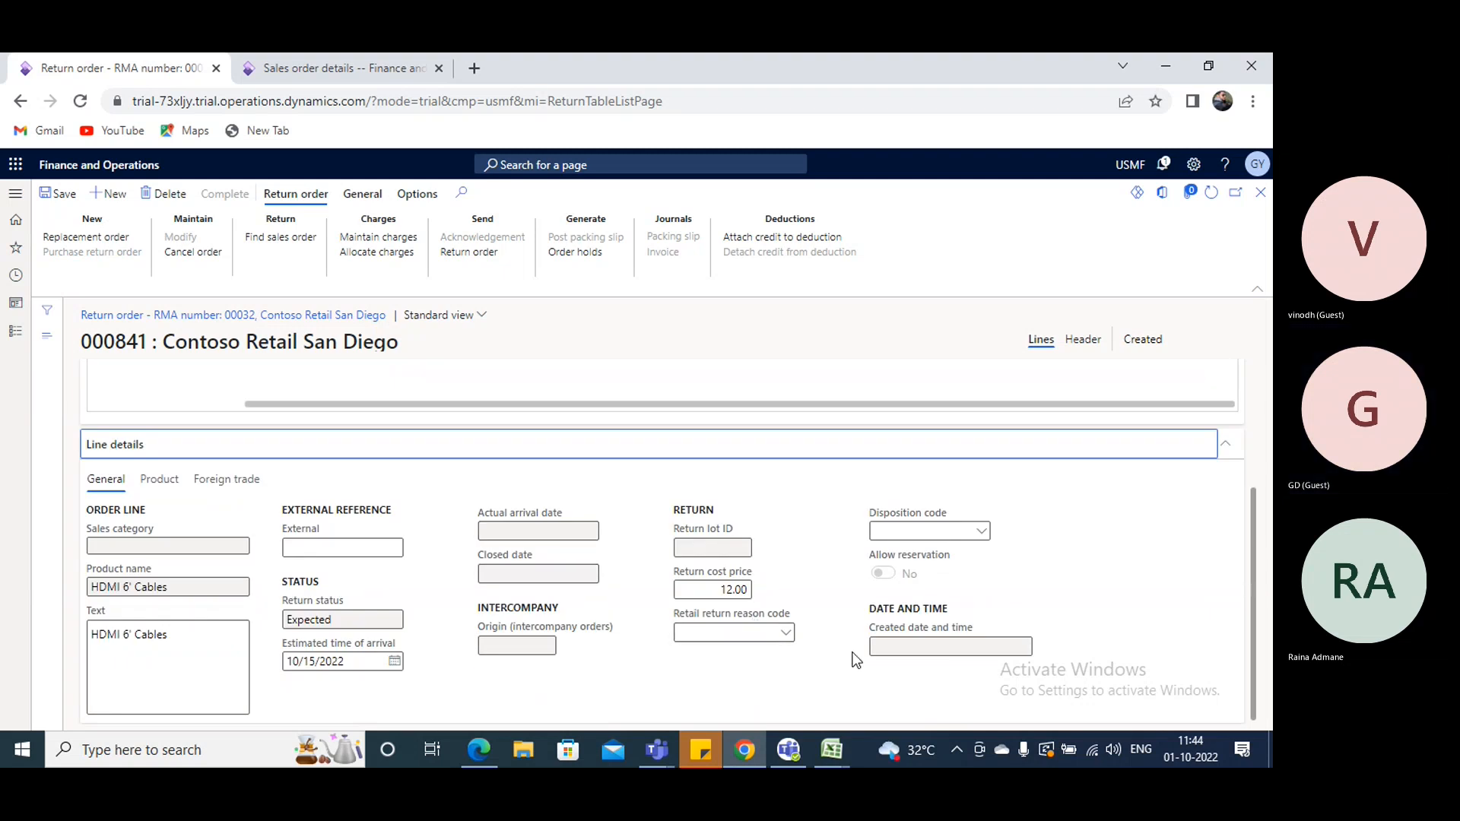
left_click(789, 638)
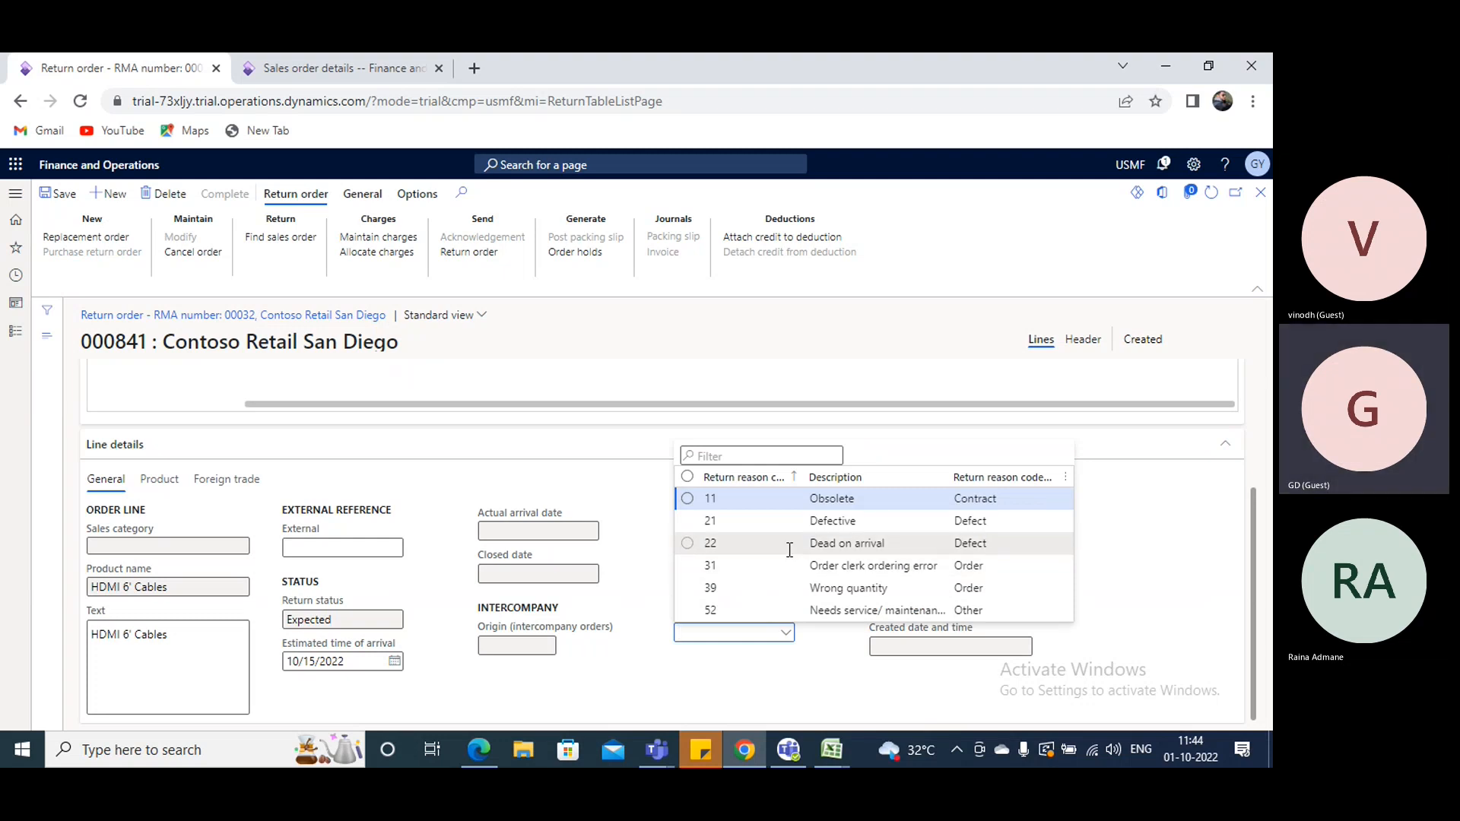
left_click(803, 524)
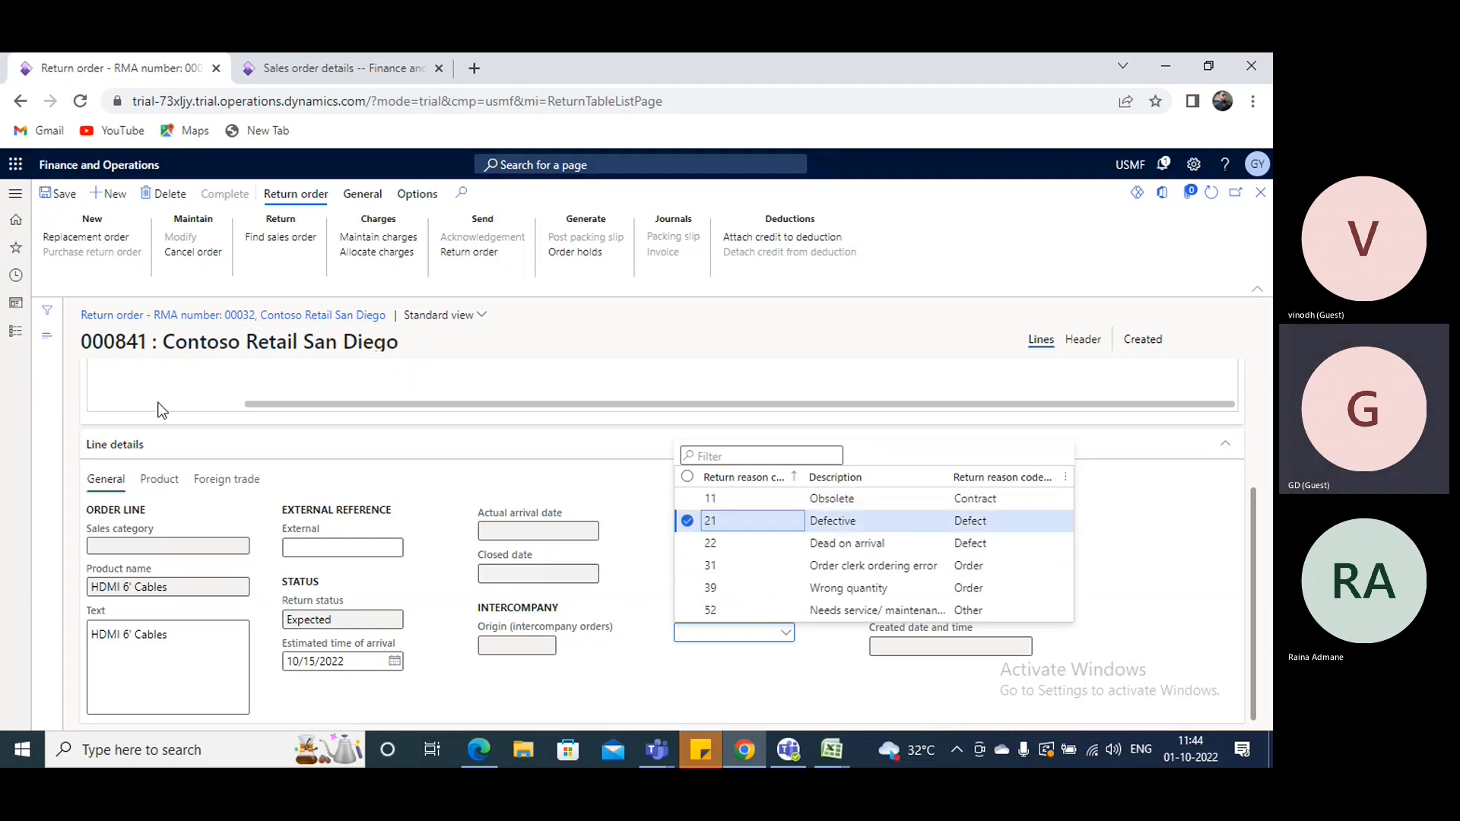
scroll(182, 400, "up", 3)
- Save the return order and send the return order document with Screen as its destination
left_click(60, 194)
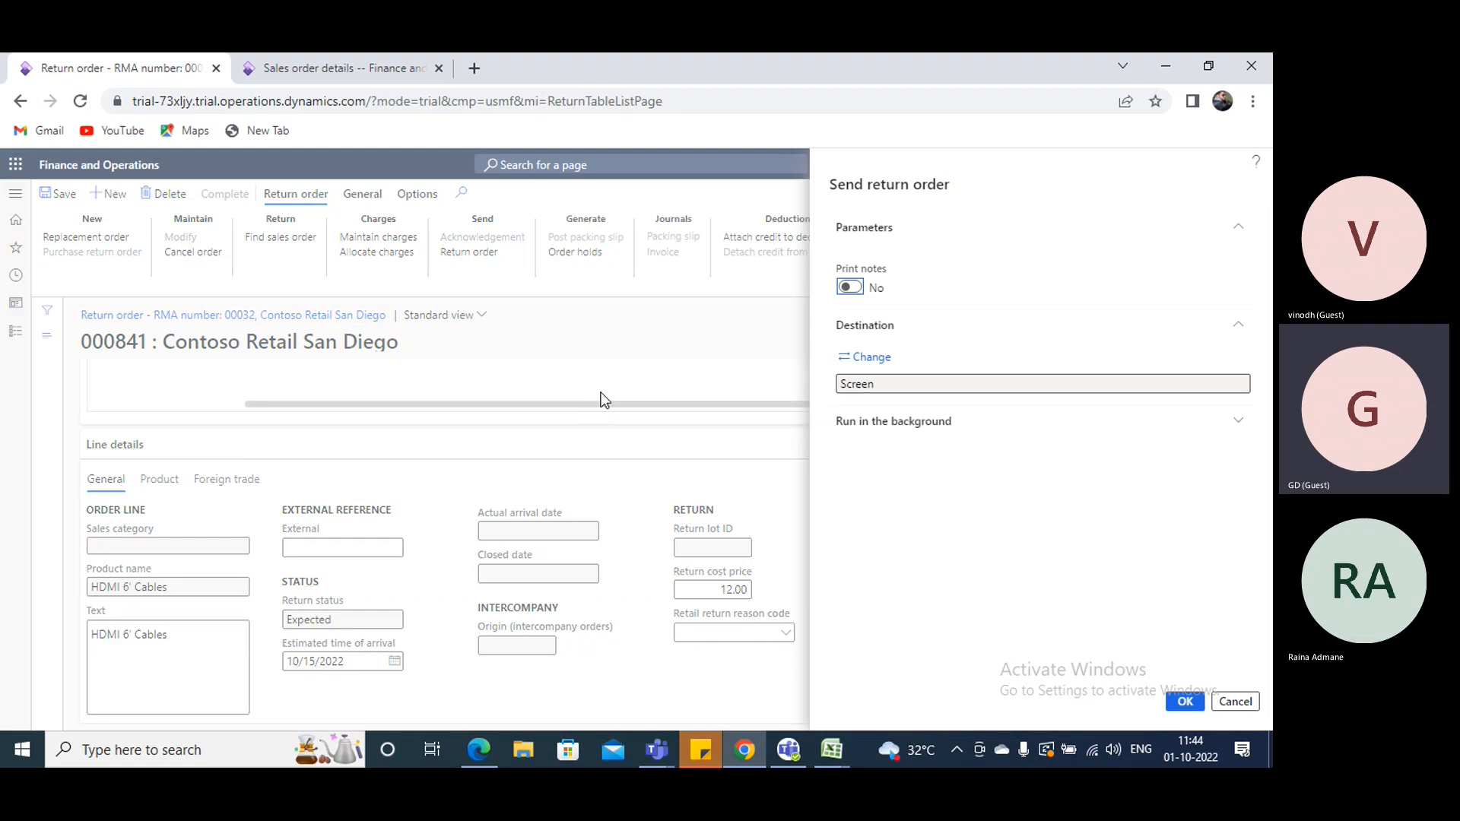
left_click(1188, 703)
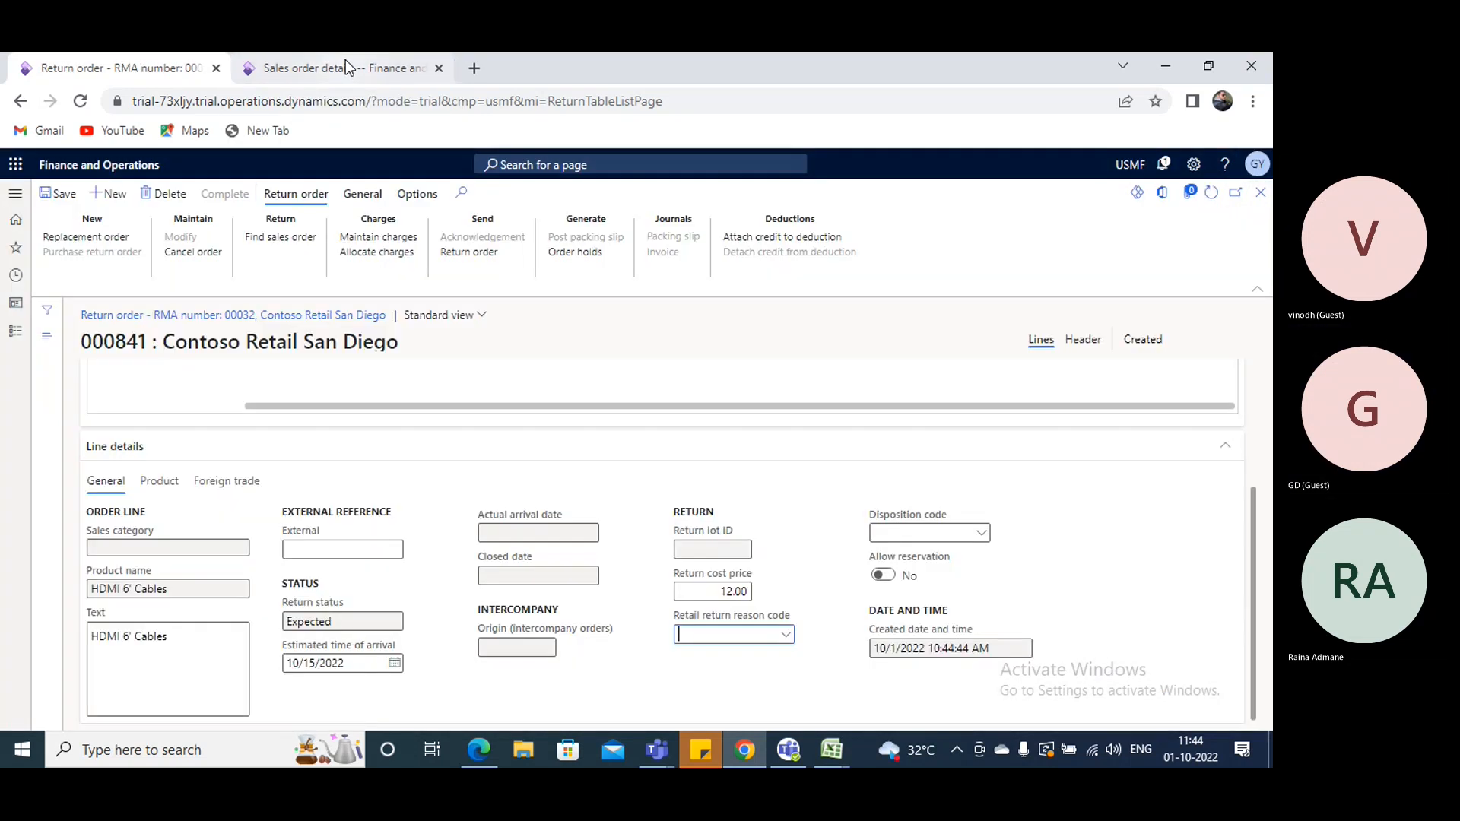
- Close the earlier order's details in the other browser tab and refresh the list of all sales orders
left_click(345, 64)
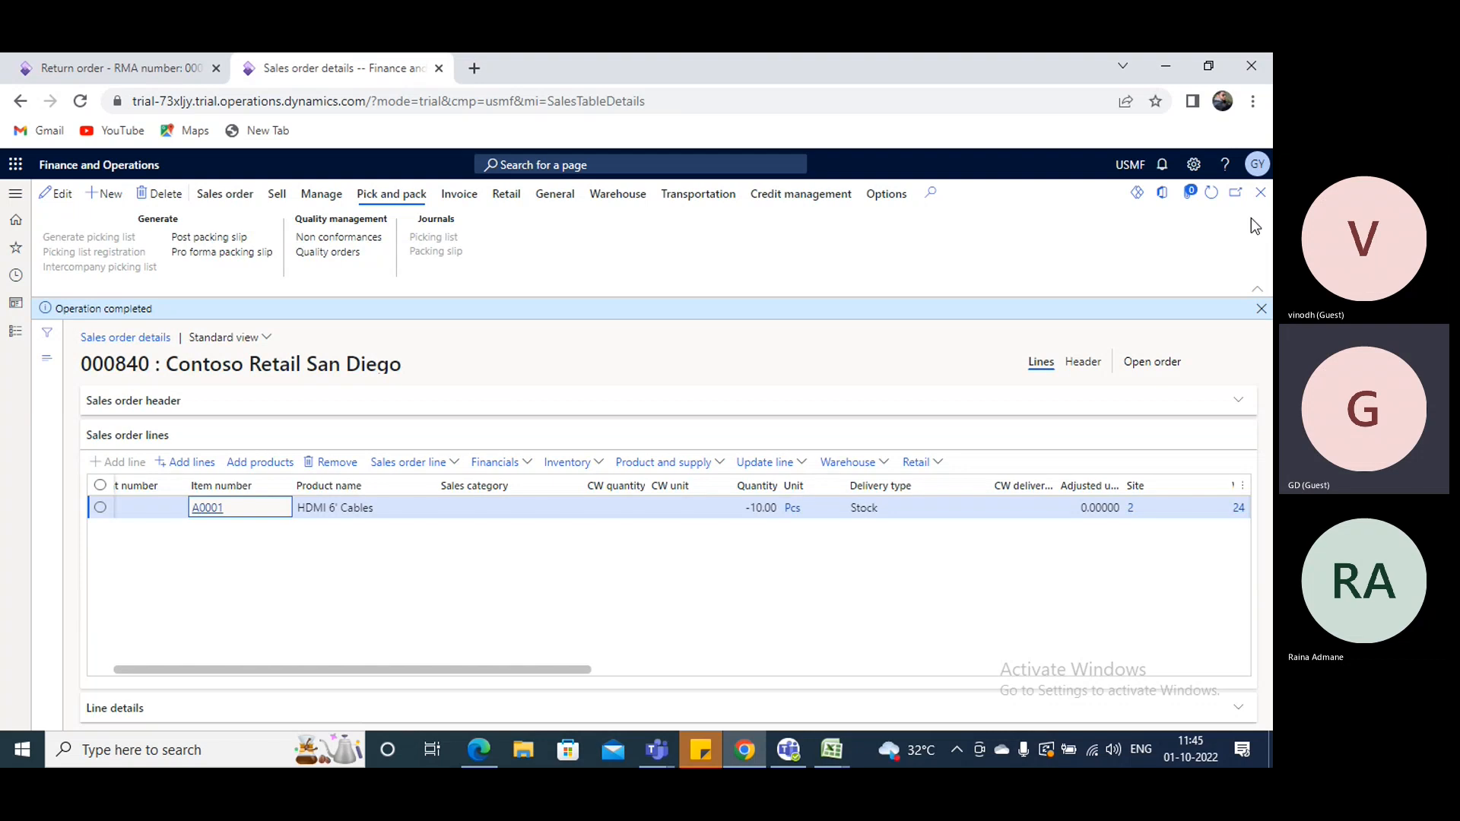
left_click(1260, 192)
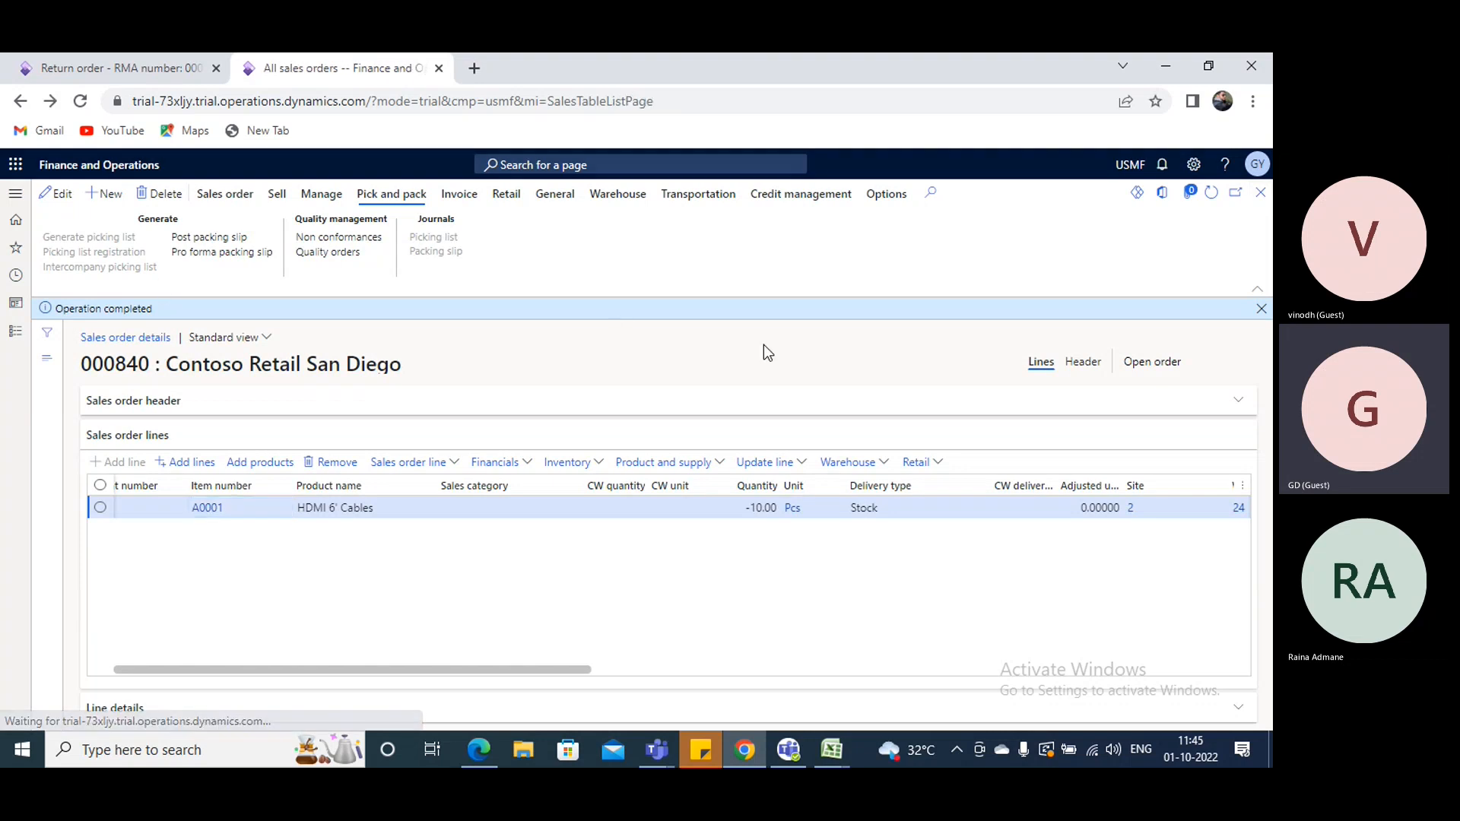
left_click(1210, 195)
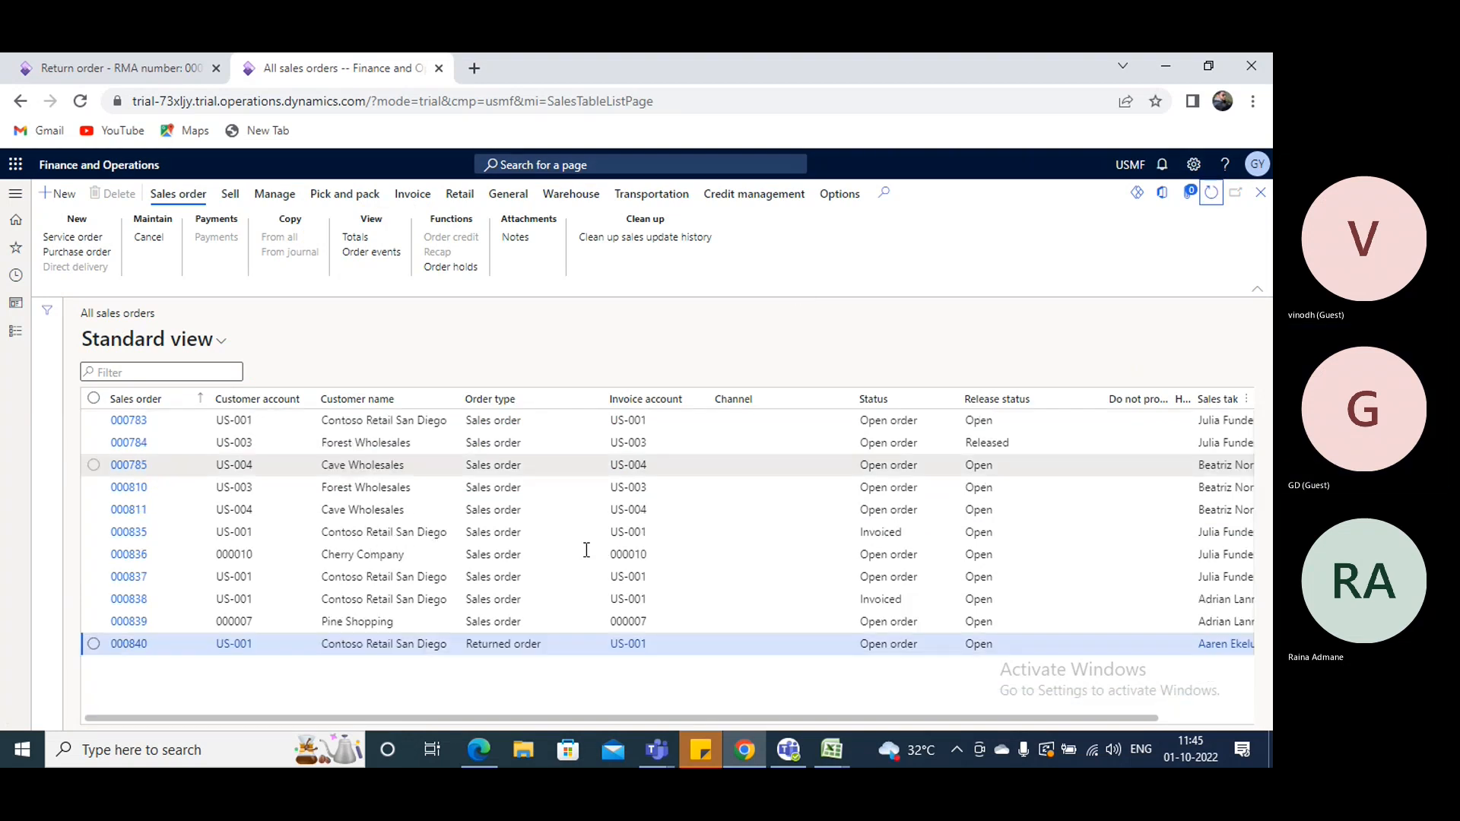
- Go back to the new return order and start registering its line with disposition code 11 (Credit)
left_click(168, 68)
scroll(547, 406, "up", 3)
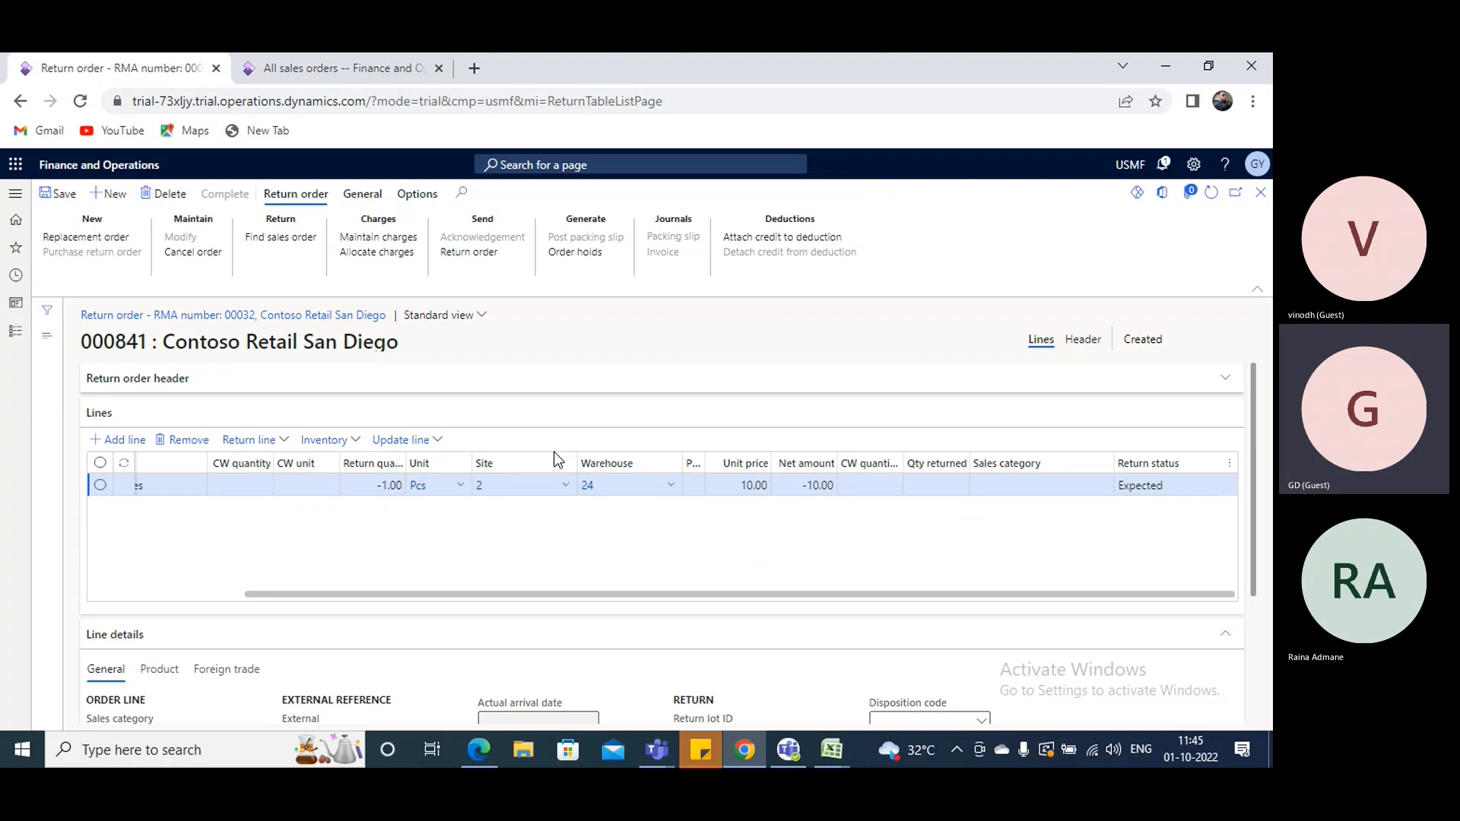
left_click(430, 443)
left_click(424, 471)
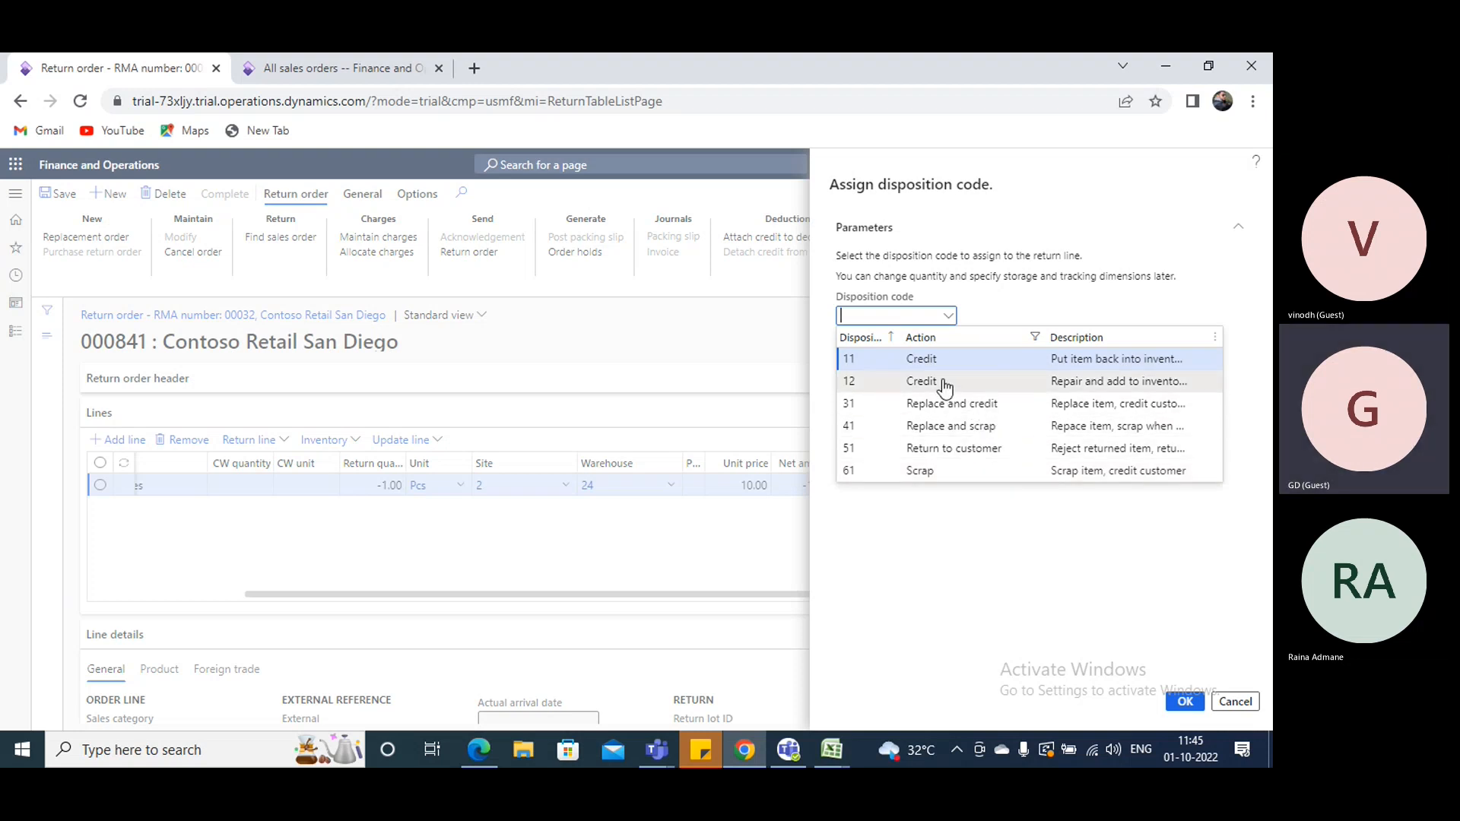
key("Return")
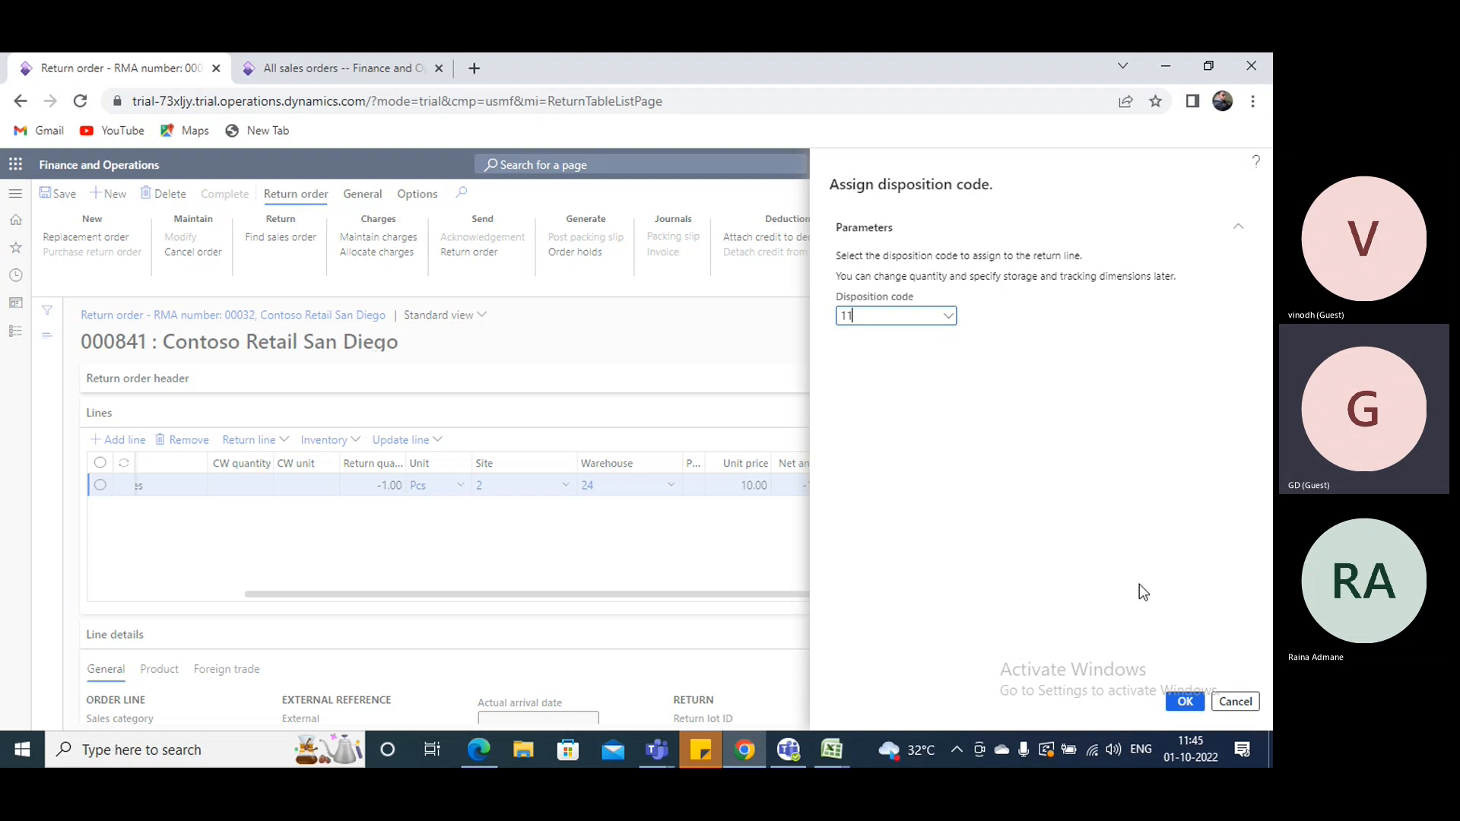
left_click(1184, 701)
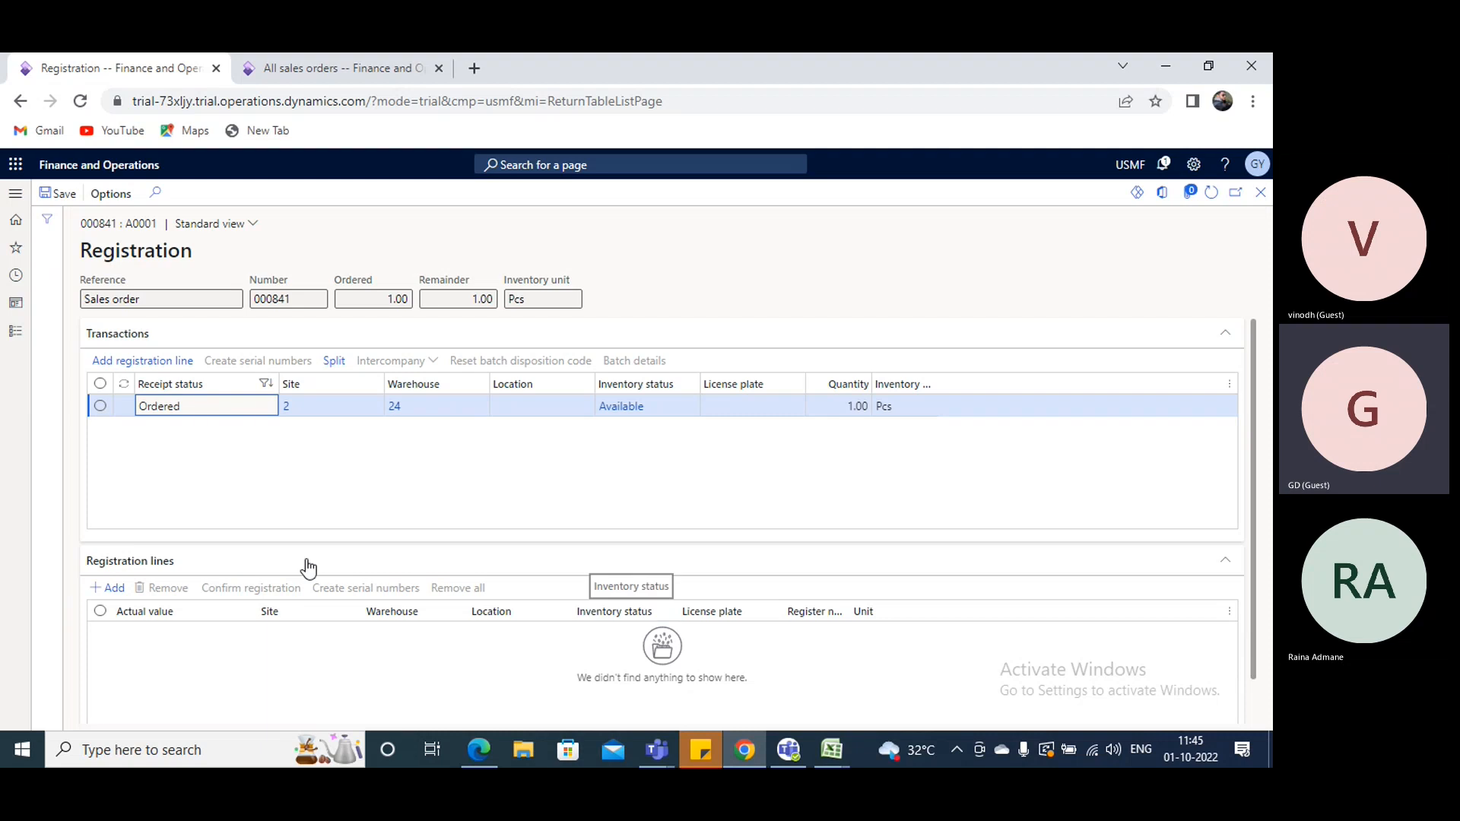
- Add a registration line for the returned item and set its location to BULK-001 from the on-hand locations
left_click(154, 354)
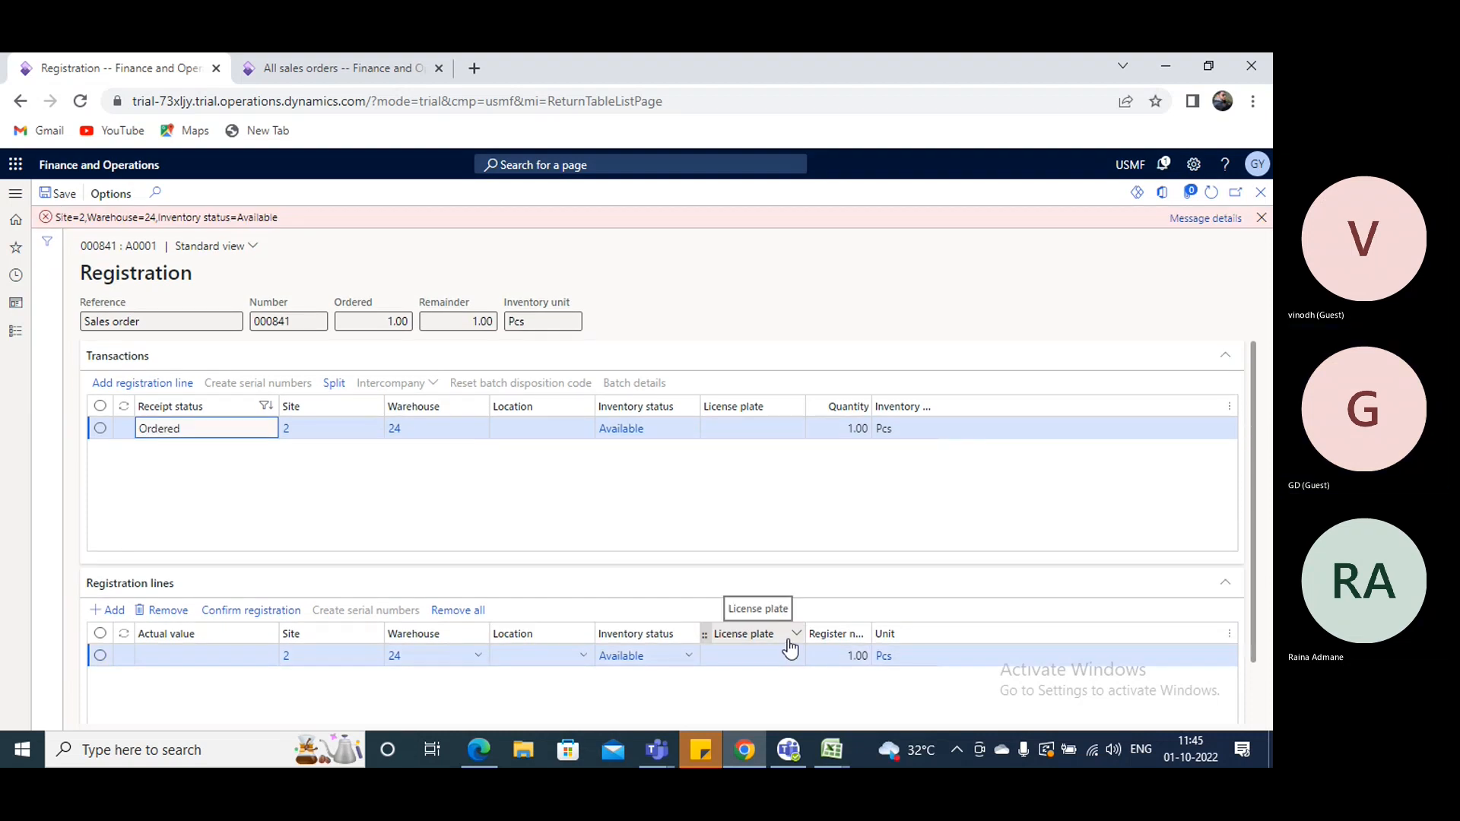
left_click(578, 655)
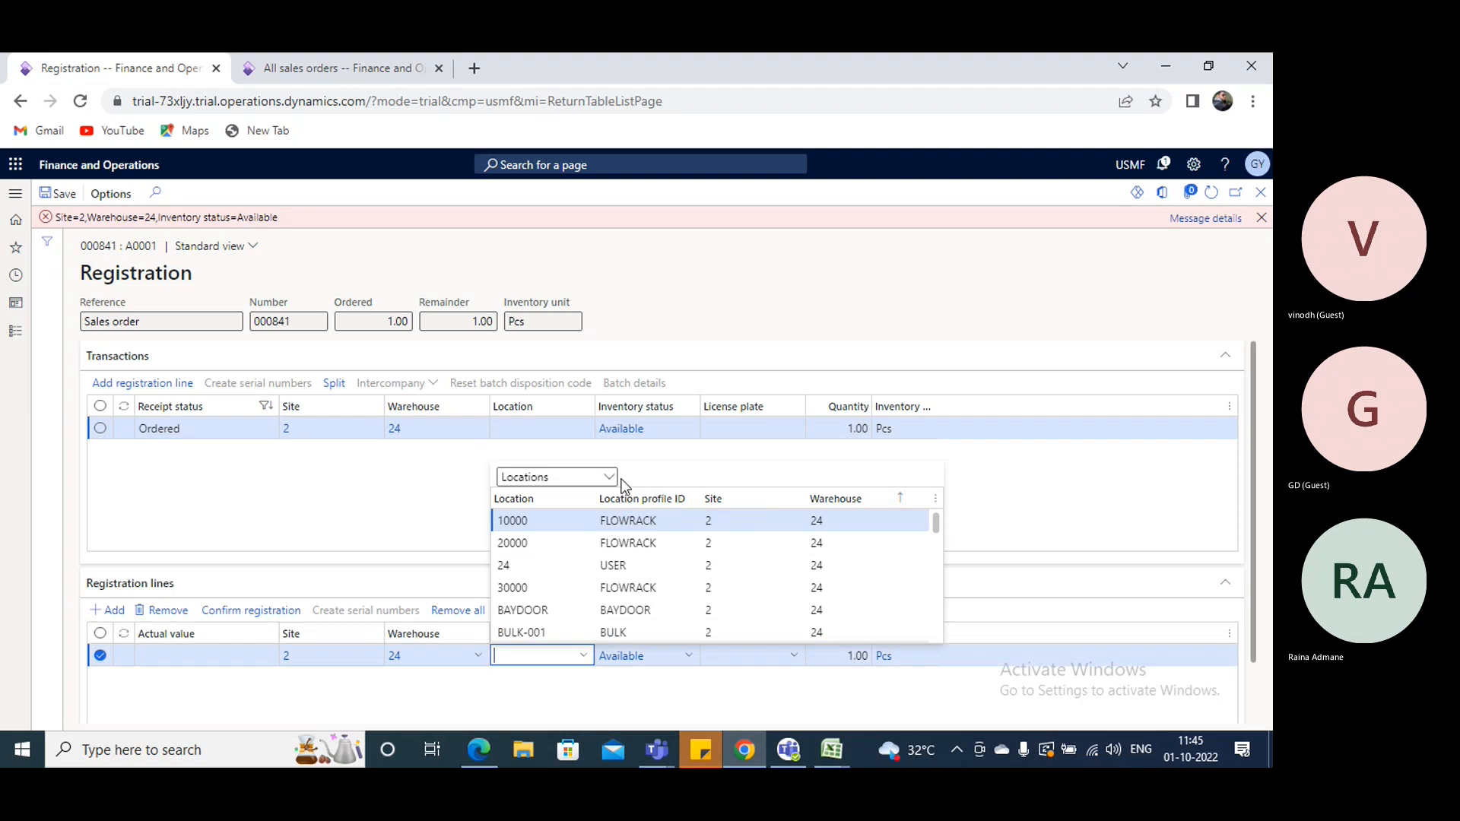
left_click(612, 477)
left_click(540, 512)
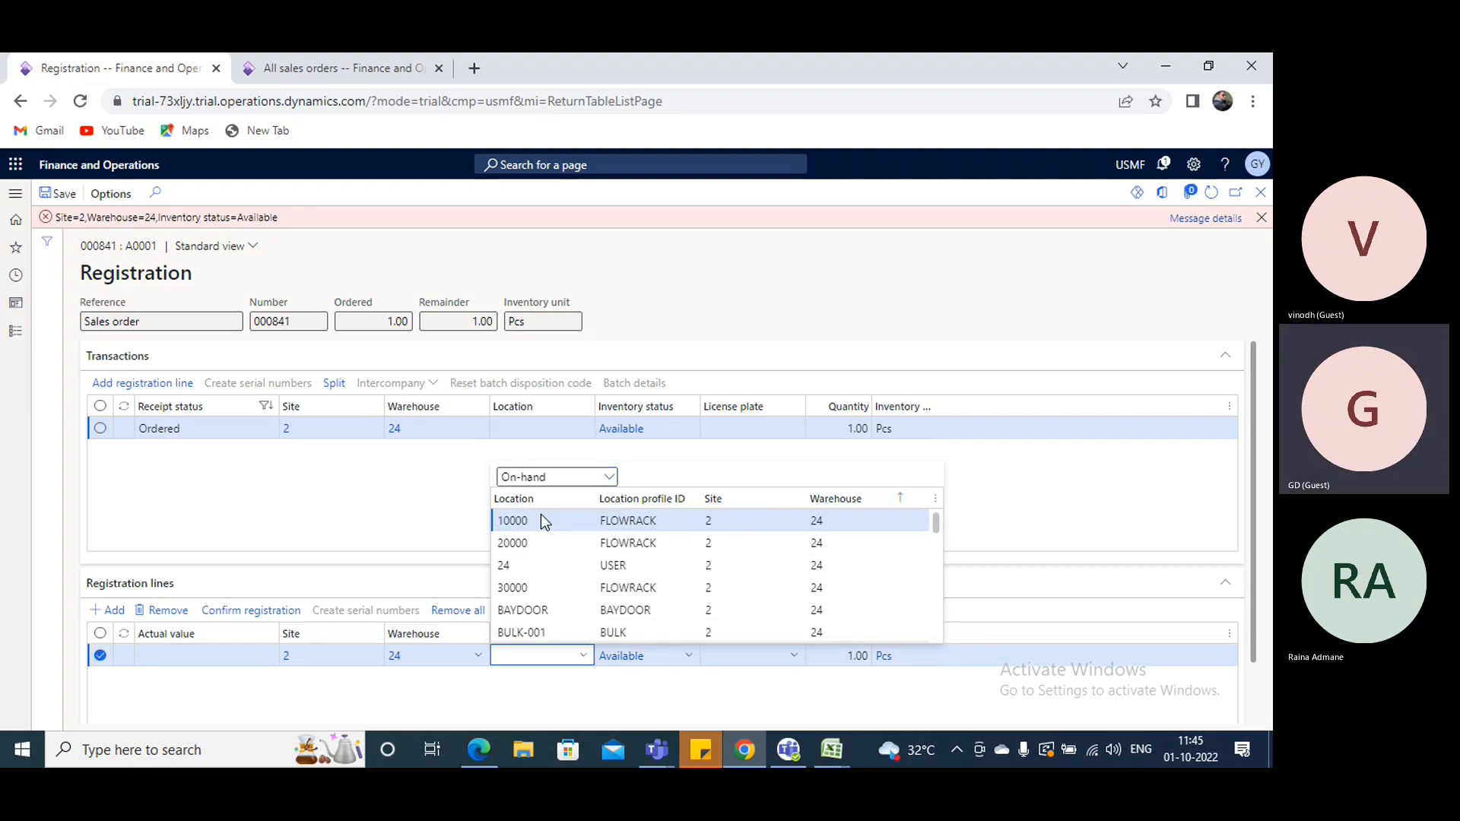
scroll(1225, 529, "down", 1)
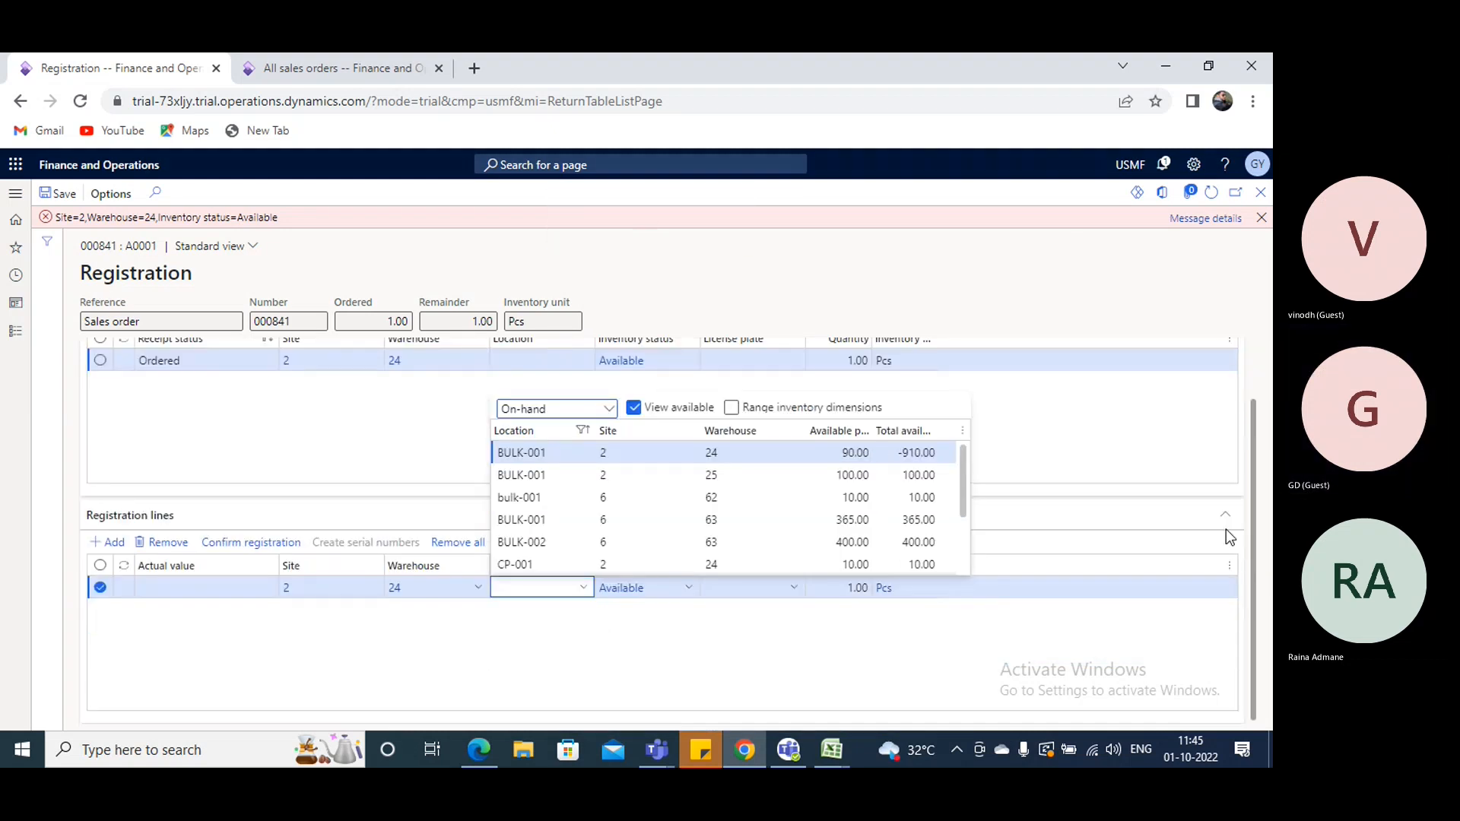
left_click(531, 491)
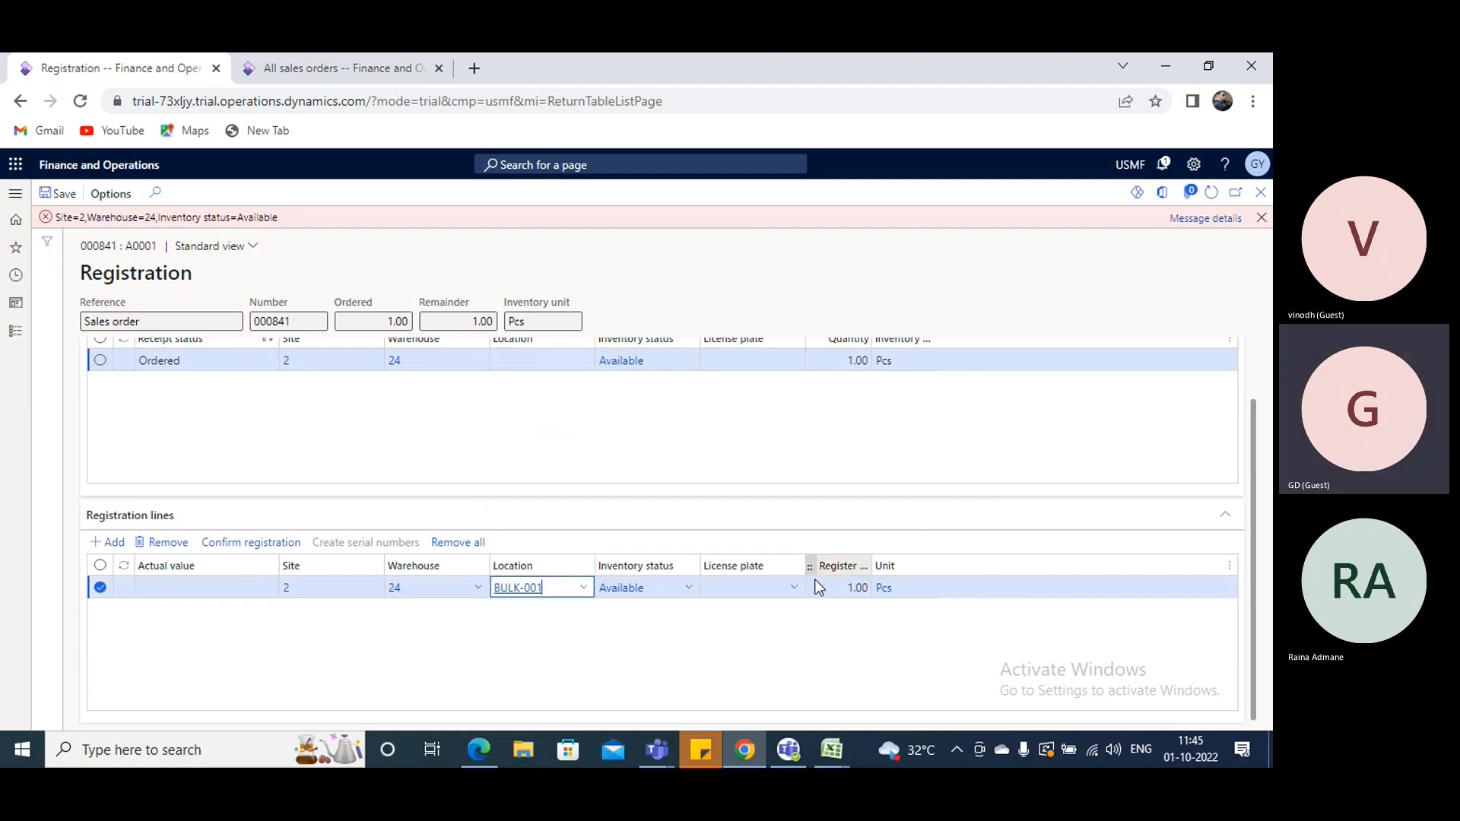
- Save and confirm the item's registration, dismiss the message, and refresh the return order
left_click(59, 193)
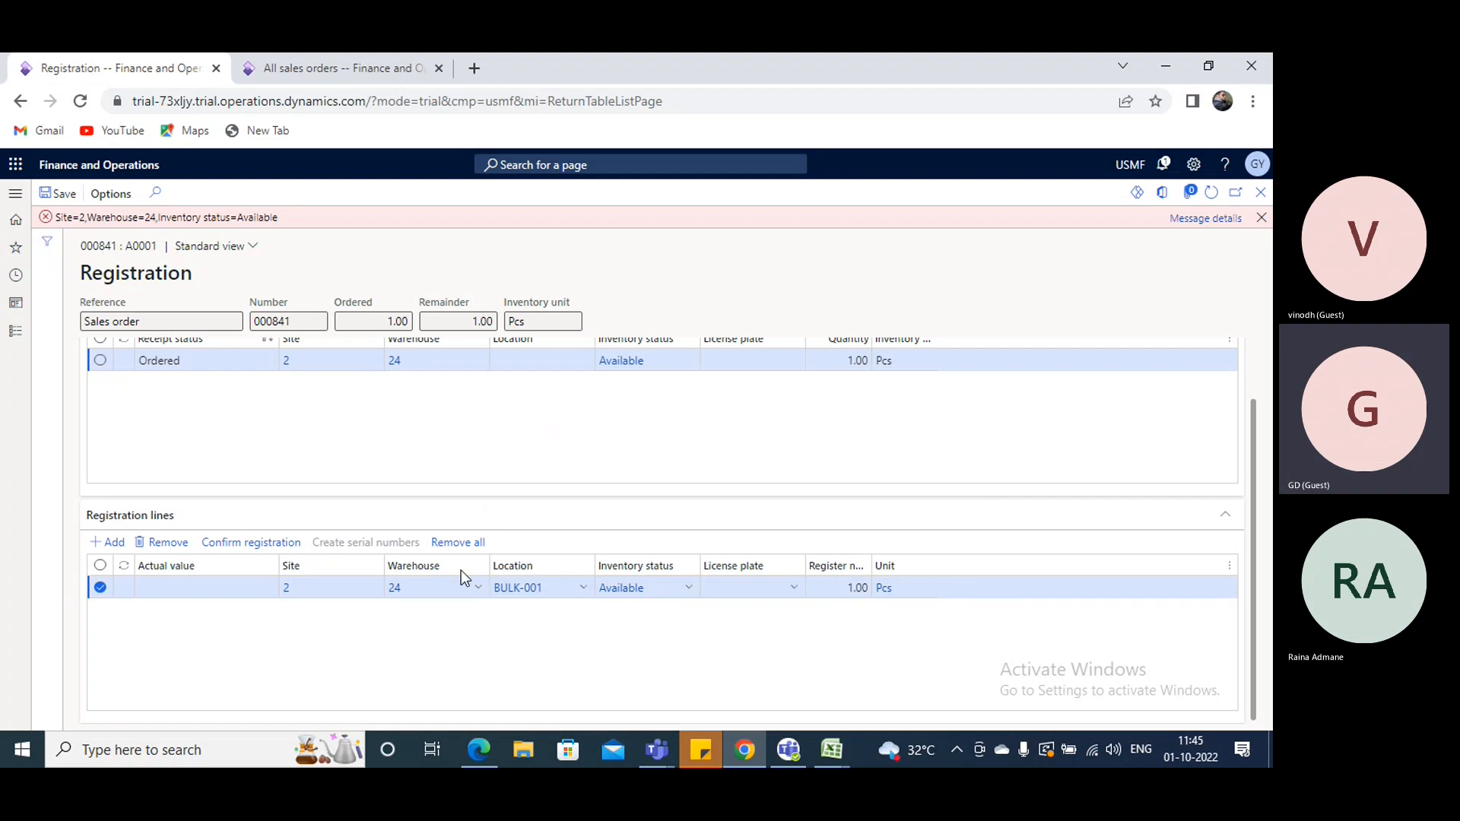
left_click(259, 544)
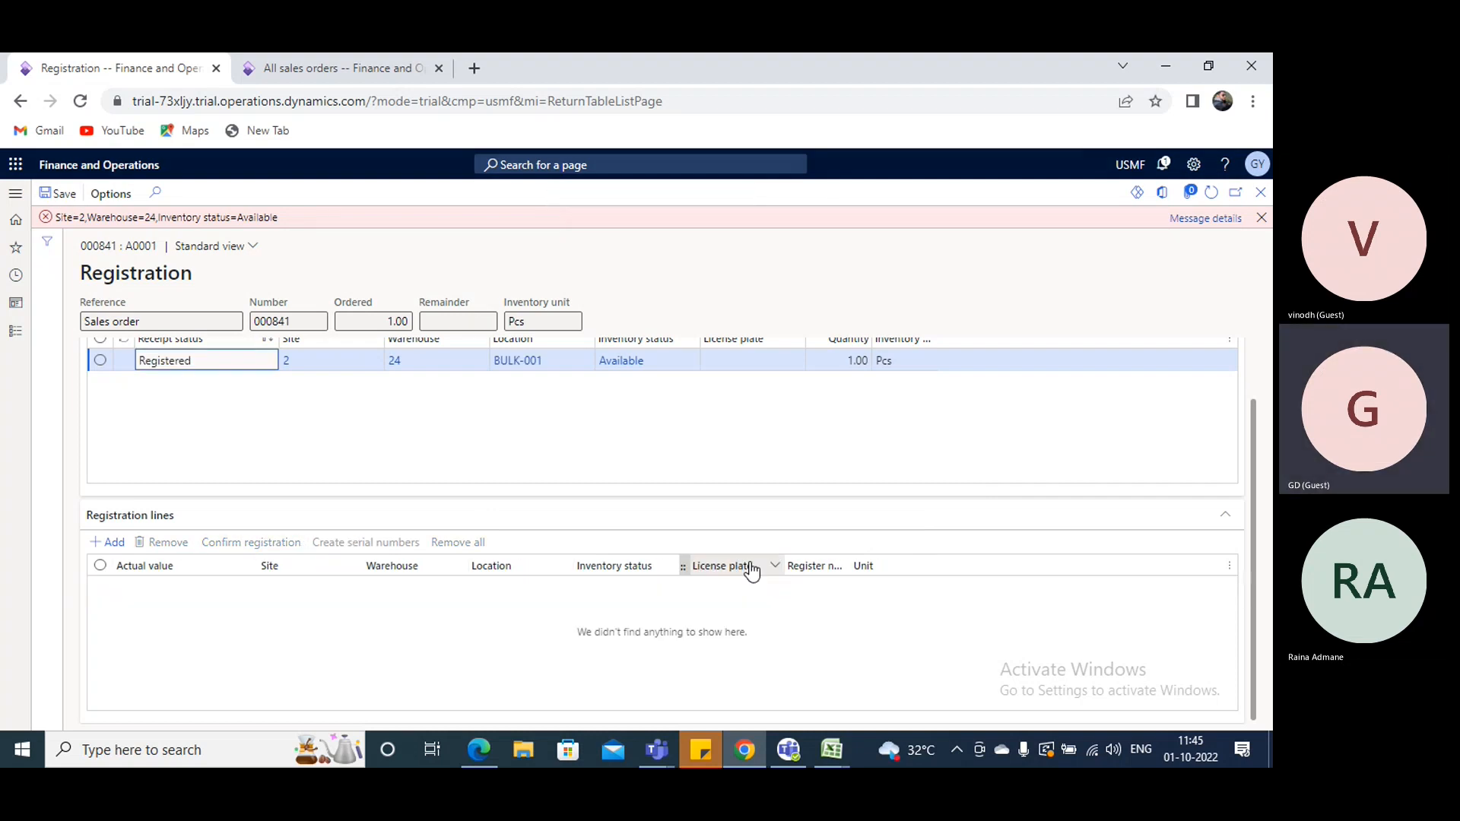
left_click(1261, 218)
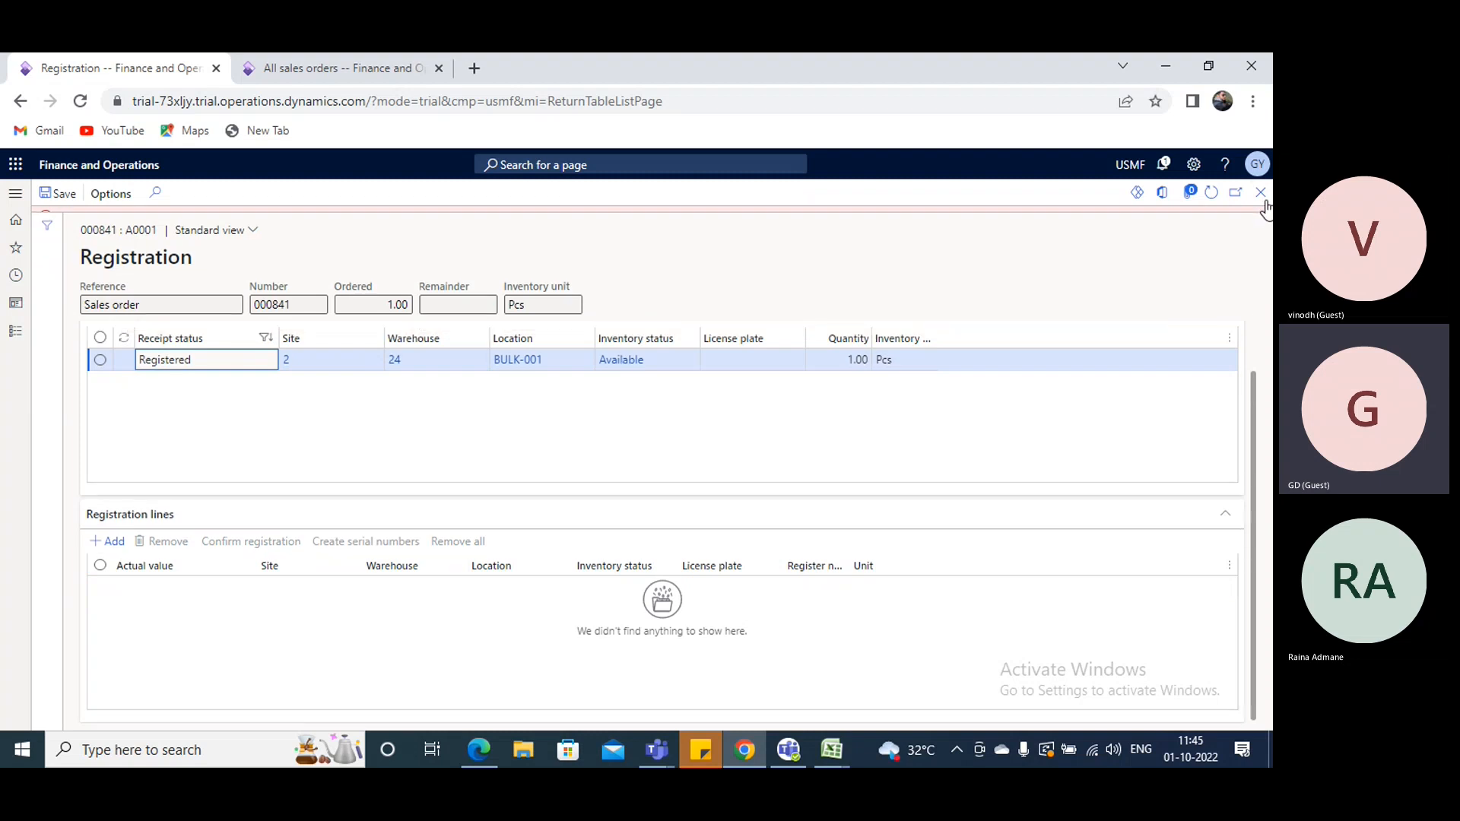
left_click(1215, 195)
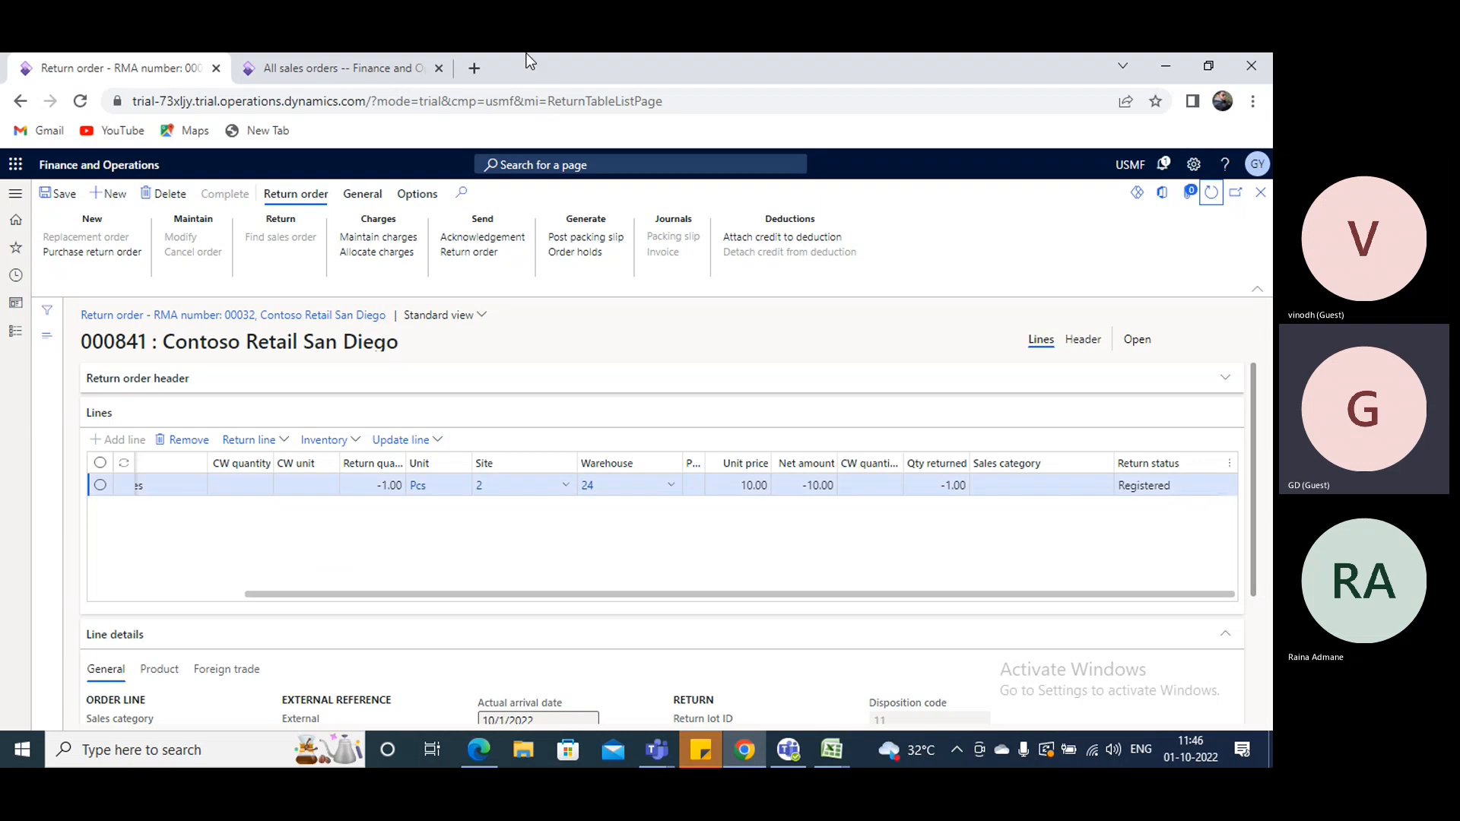
- Check the new order in the all sales orders list, then post the return order's packing slip with a customer reference and without printing
left_click(365, 67)
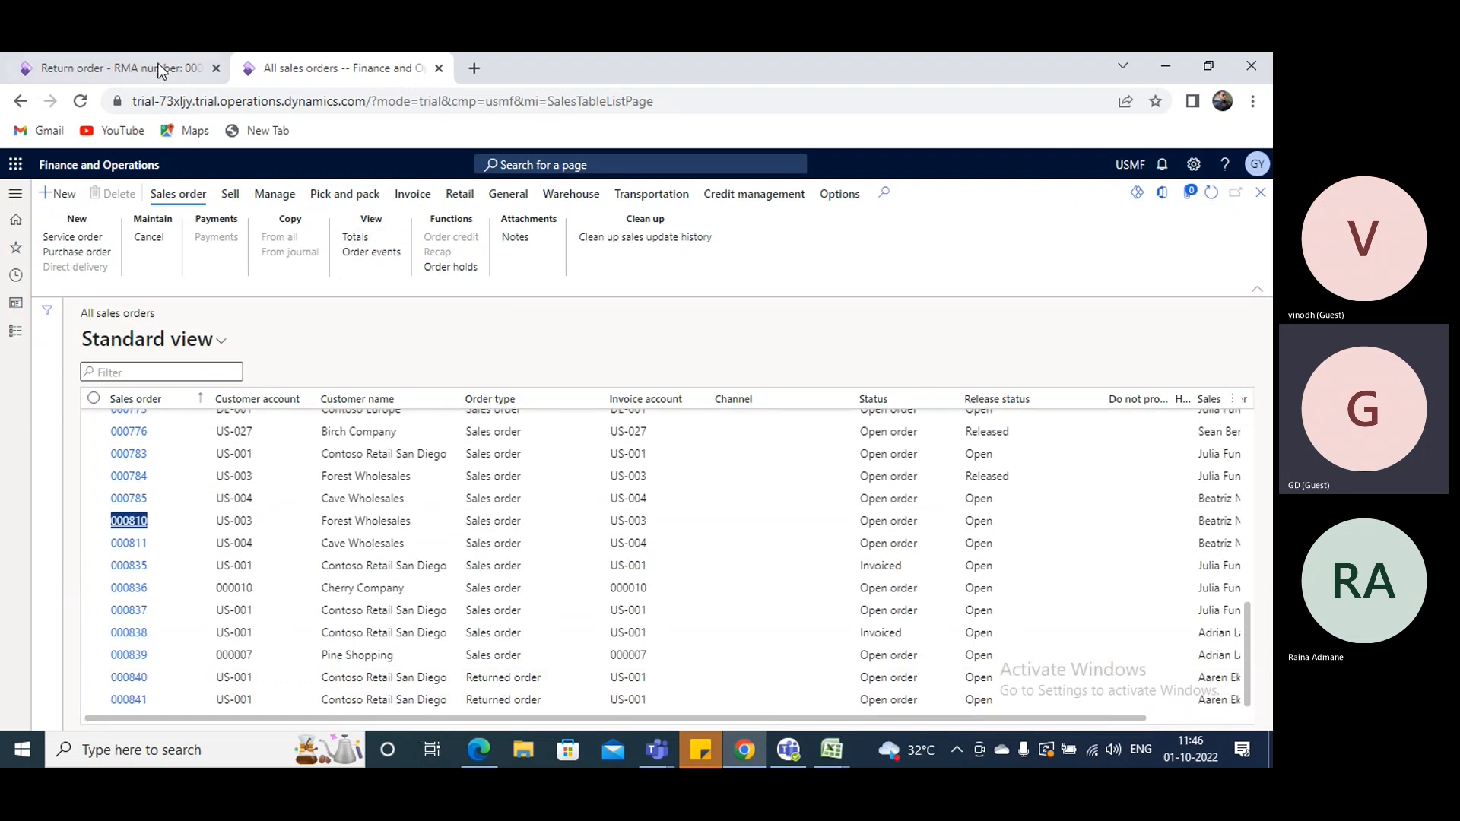
left_click(122, 68)
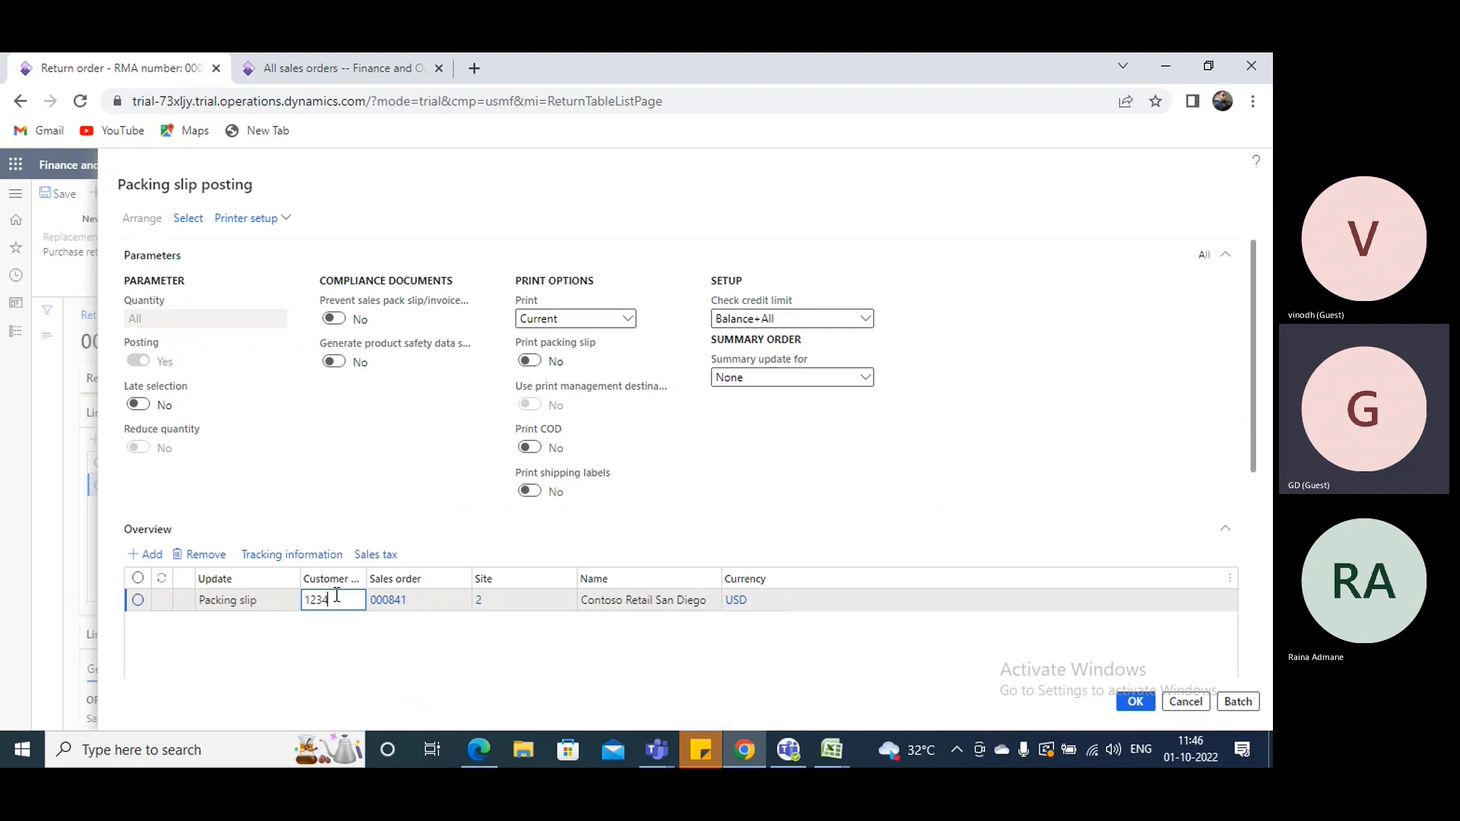
scroll(576, 528, "down", 5)
left_click(1135, 701)
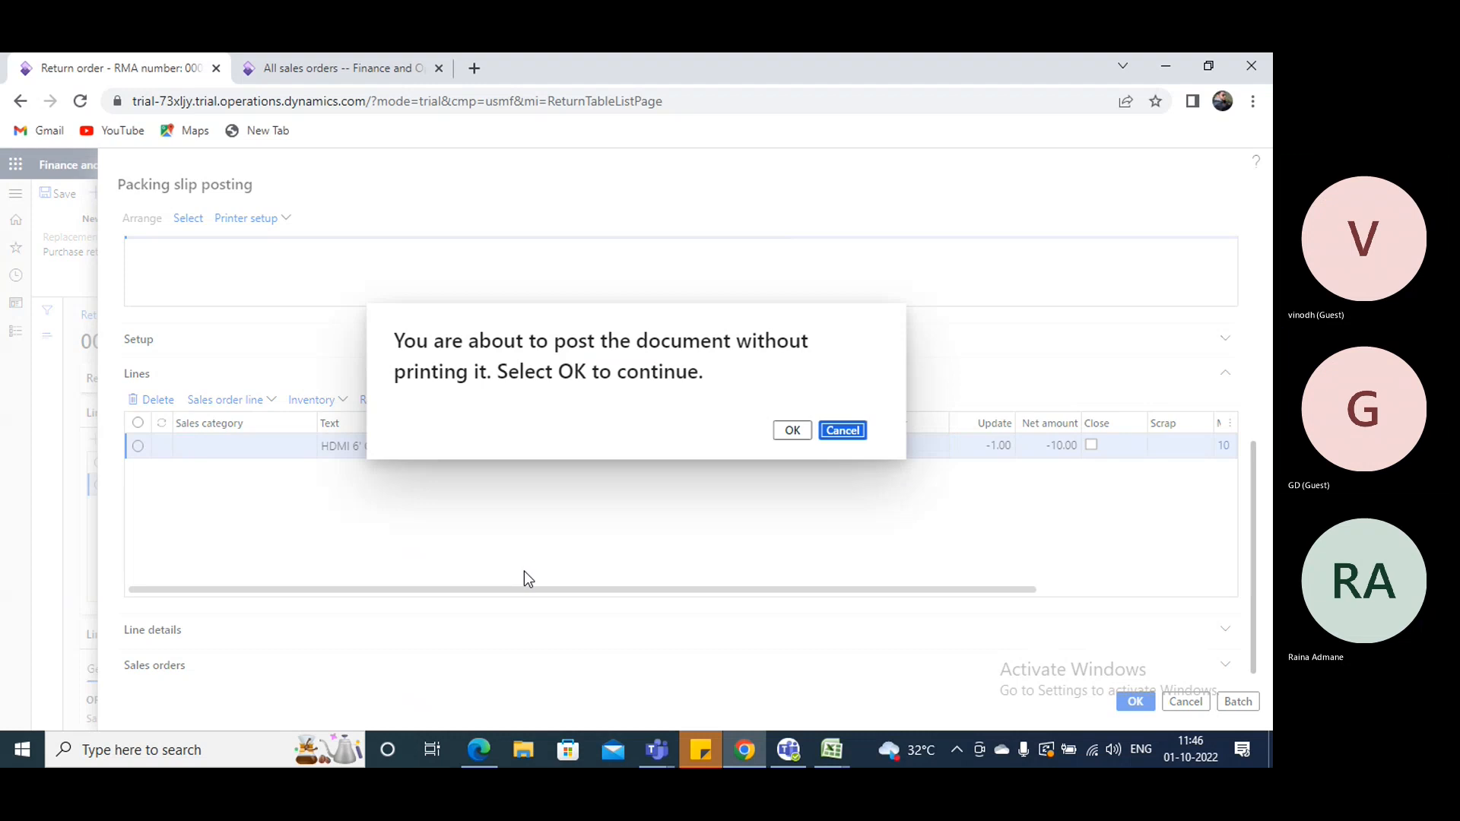
key("Return")
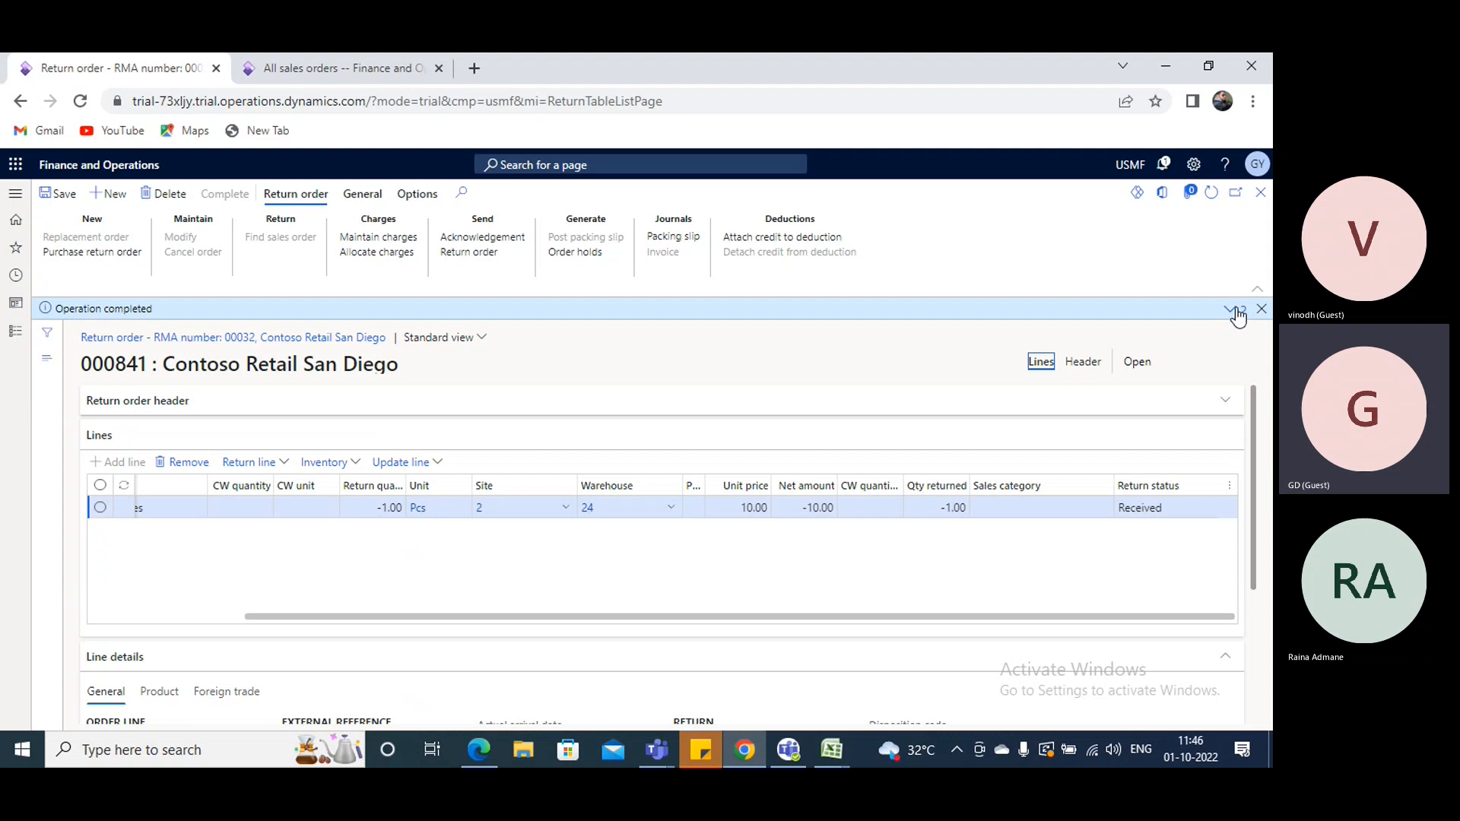
- Expand the posting messages on the return order and review them together with its line
left_click(1233, 310)
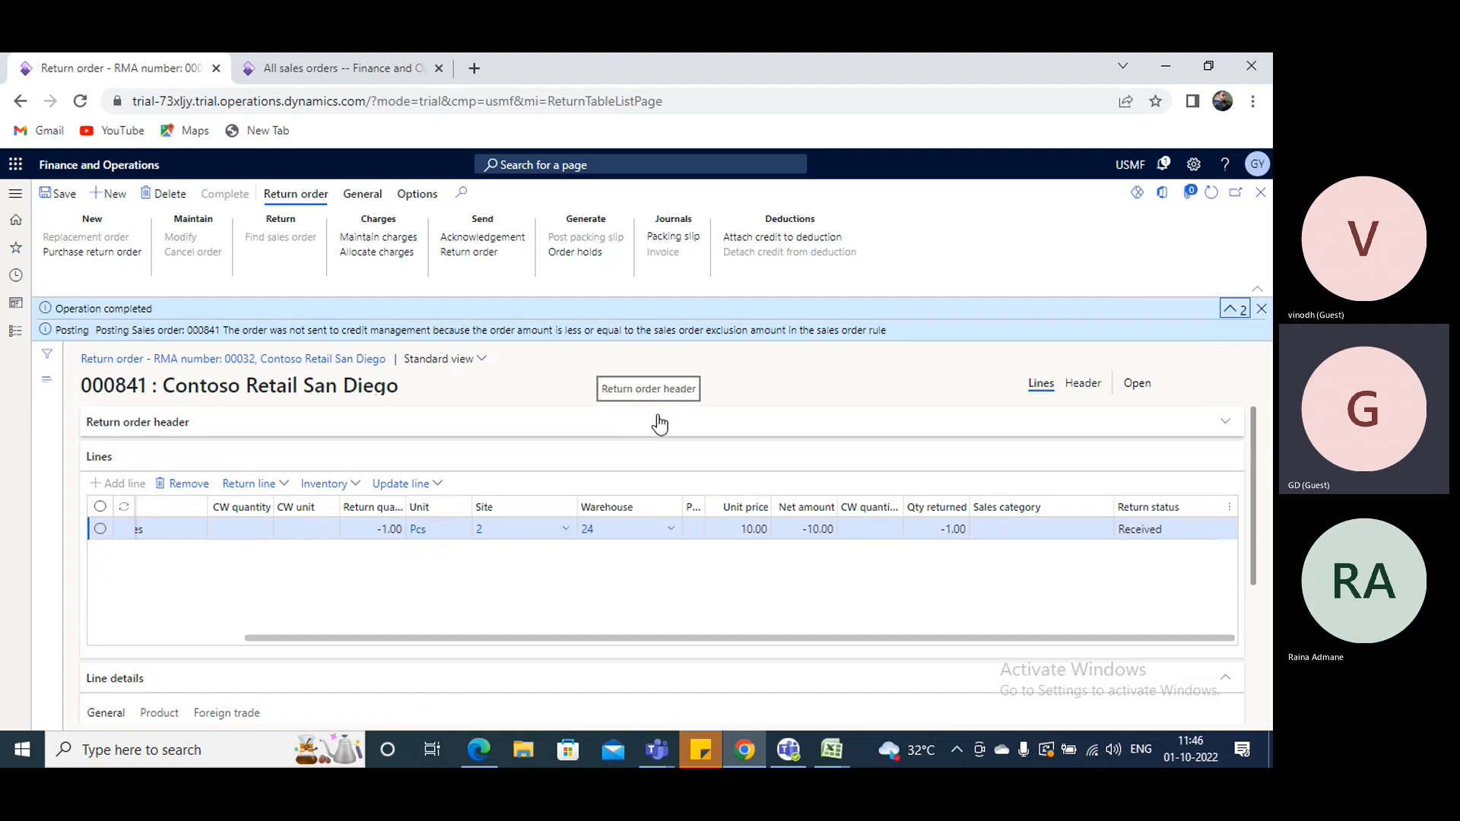
scroll(706, 611, "down", 3)
scroll(618, 543, "up", 3)
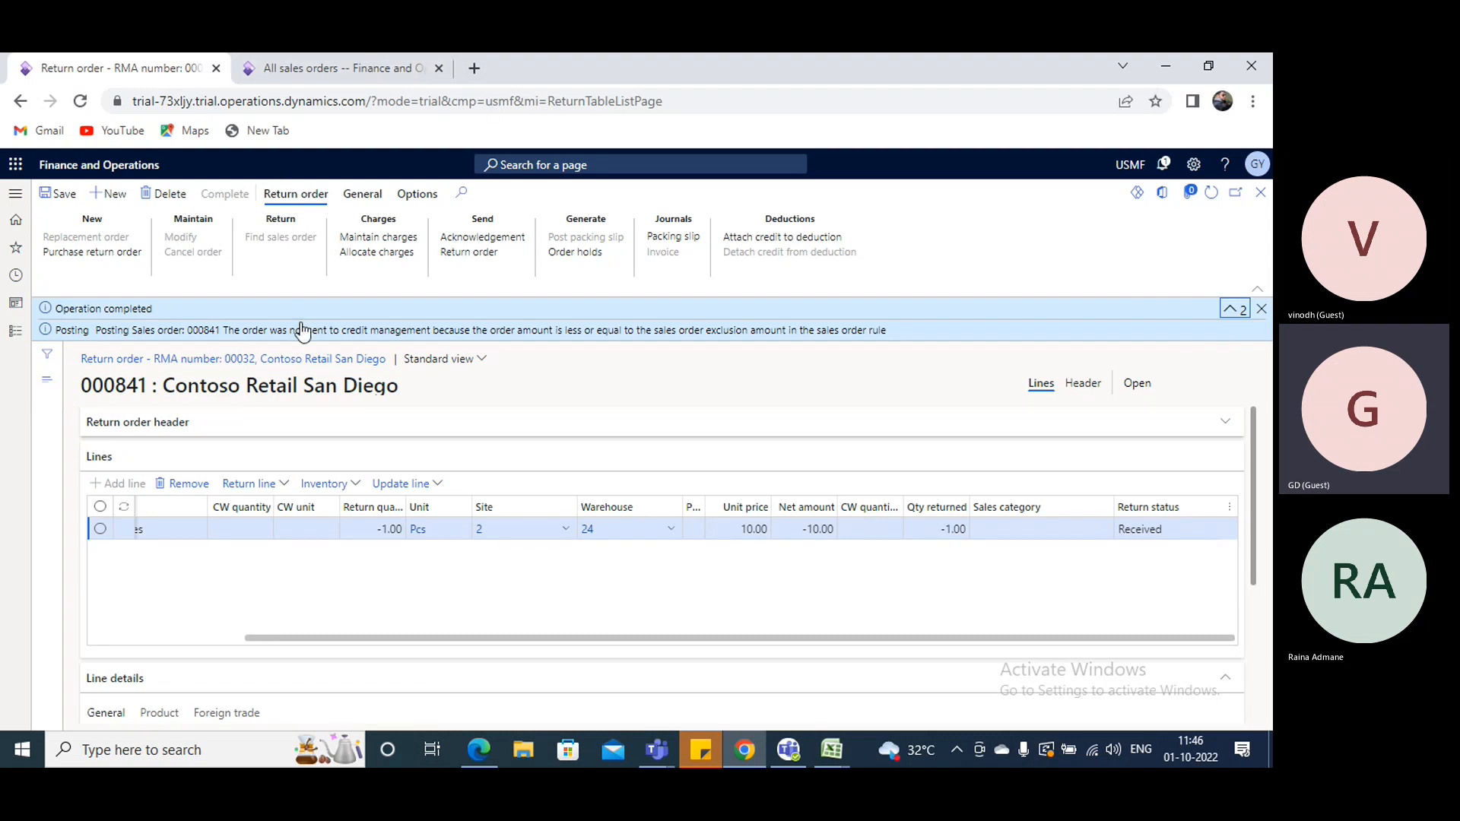
- Refresh the all sales orders list, open Contoso Retail San Diego's newest returned order, and start generating its invoice
left_click(338, 67)
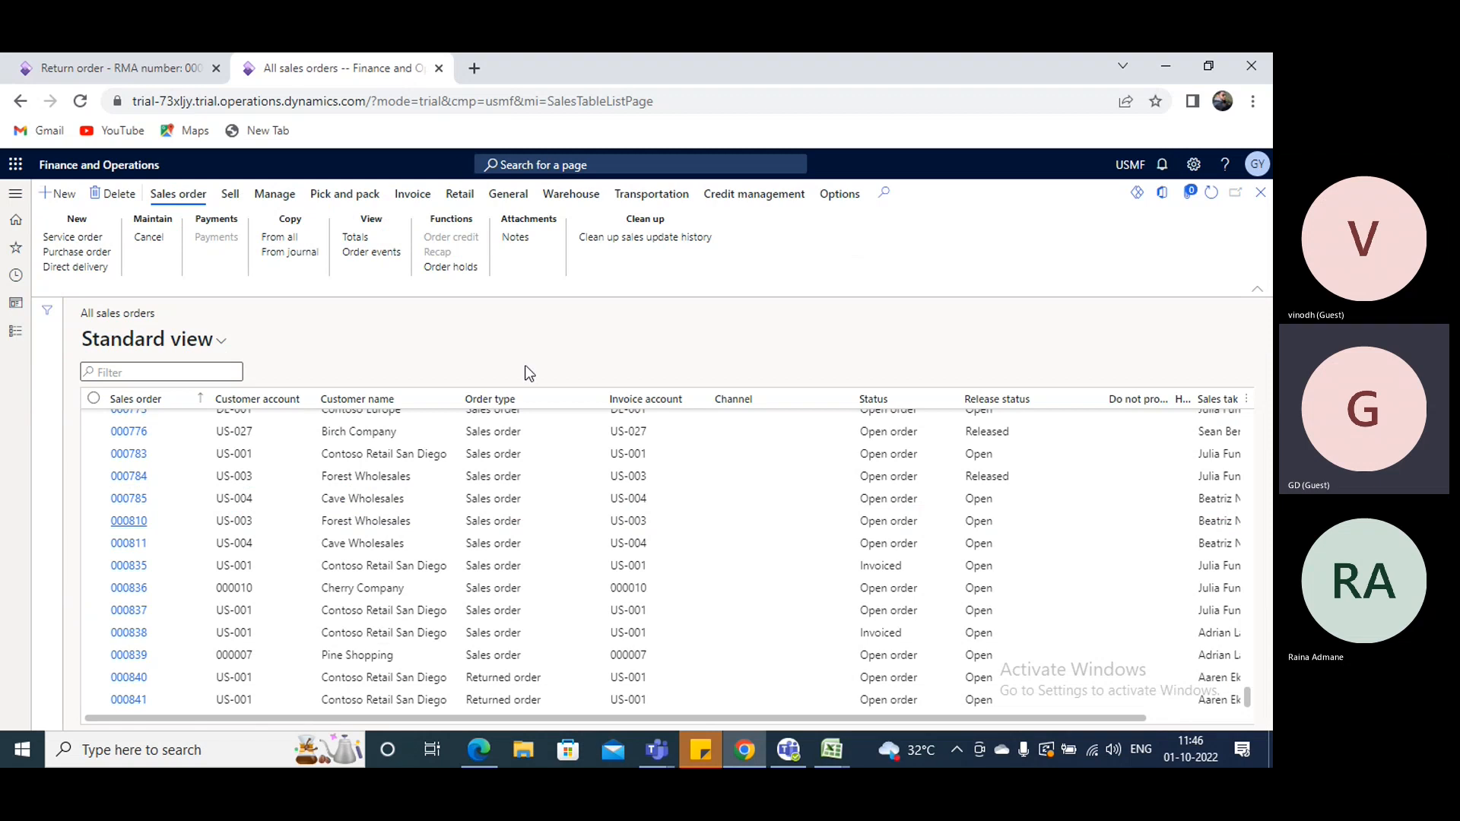
left_click(93, 700)
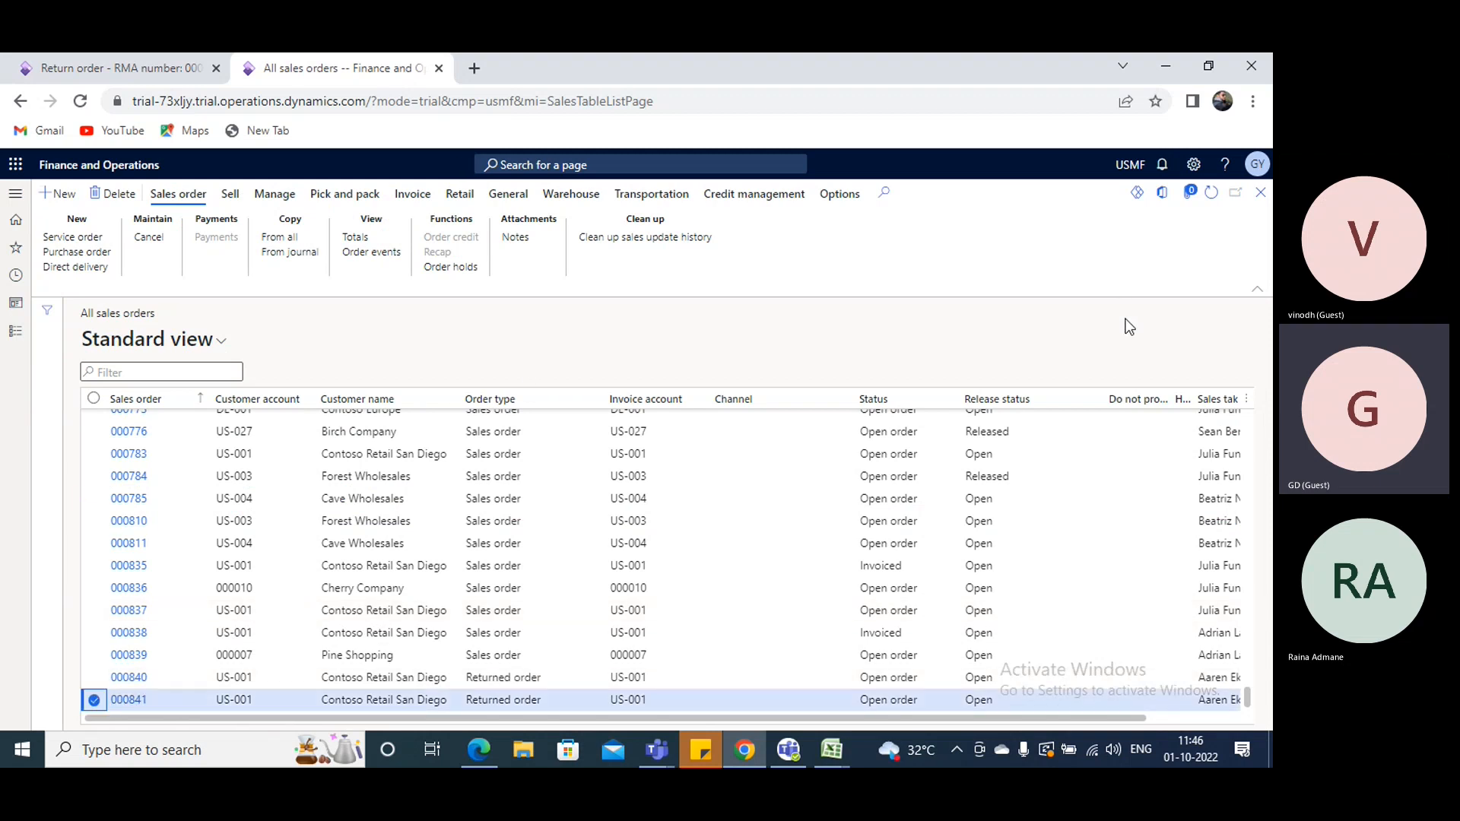
left_click(1211, 193)
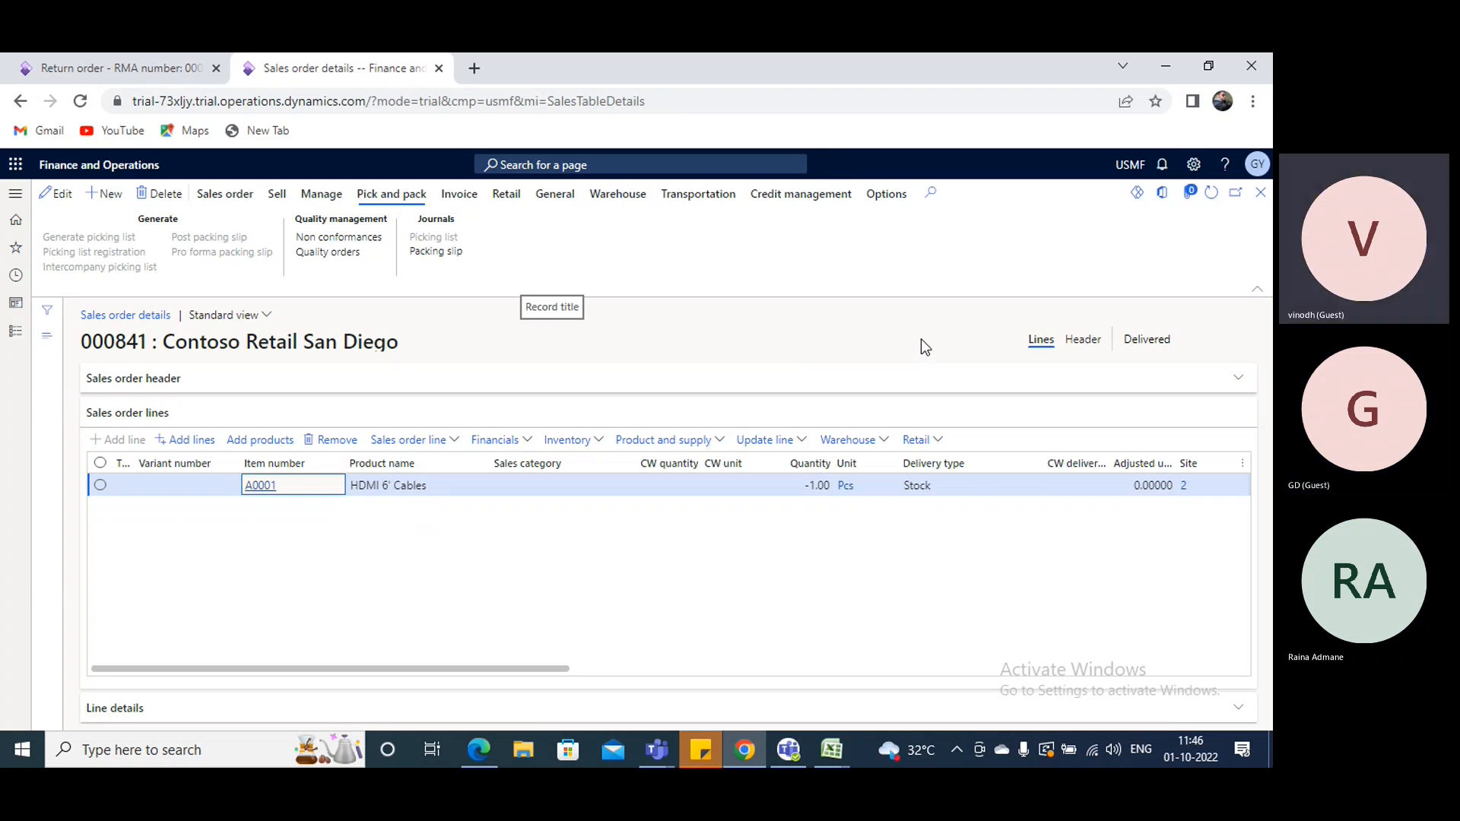
left_click(459, 195)
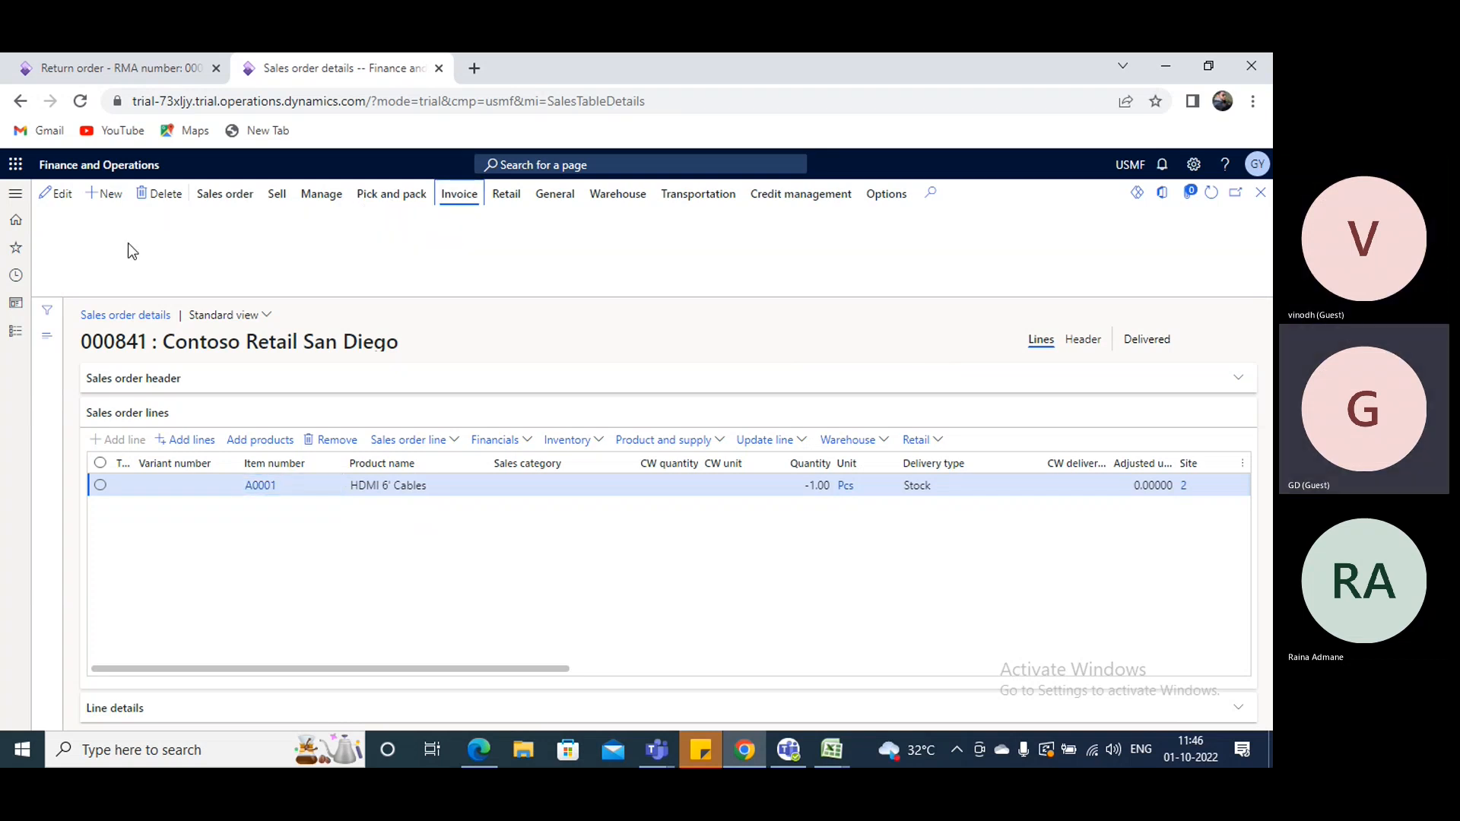
left_click(58, 238)
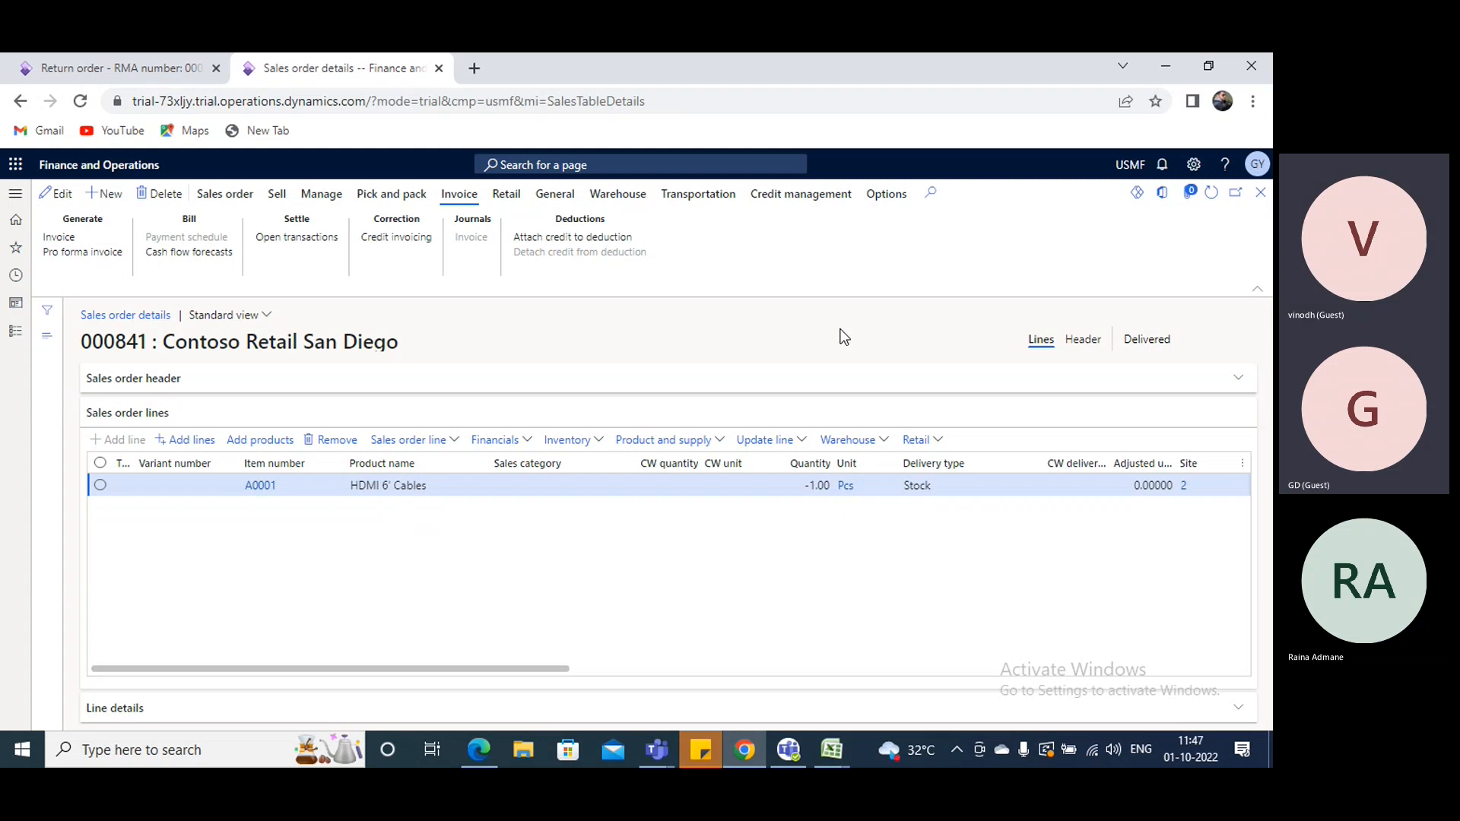
- Start another return order in the other tab, select customer Contoso Retail San Diego in the lookup, and return to the sales order
left_click(90, 62)
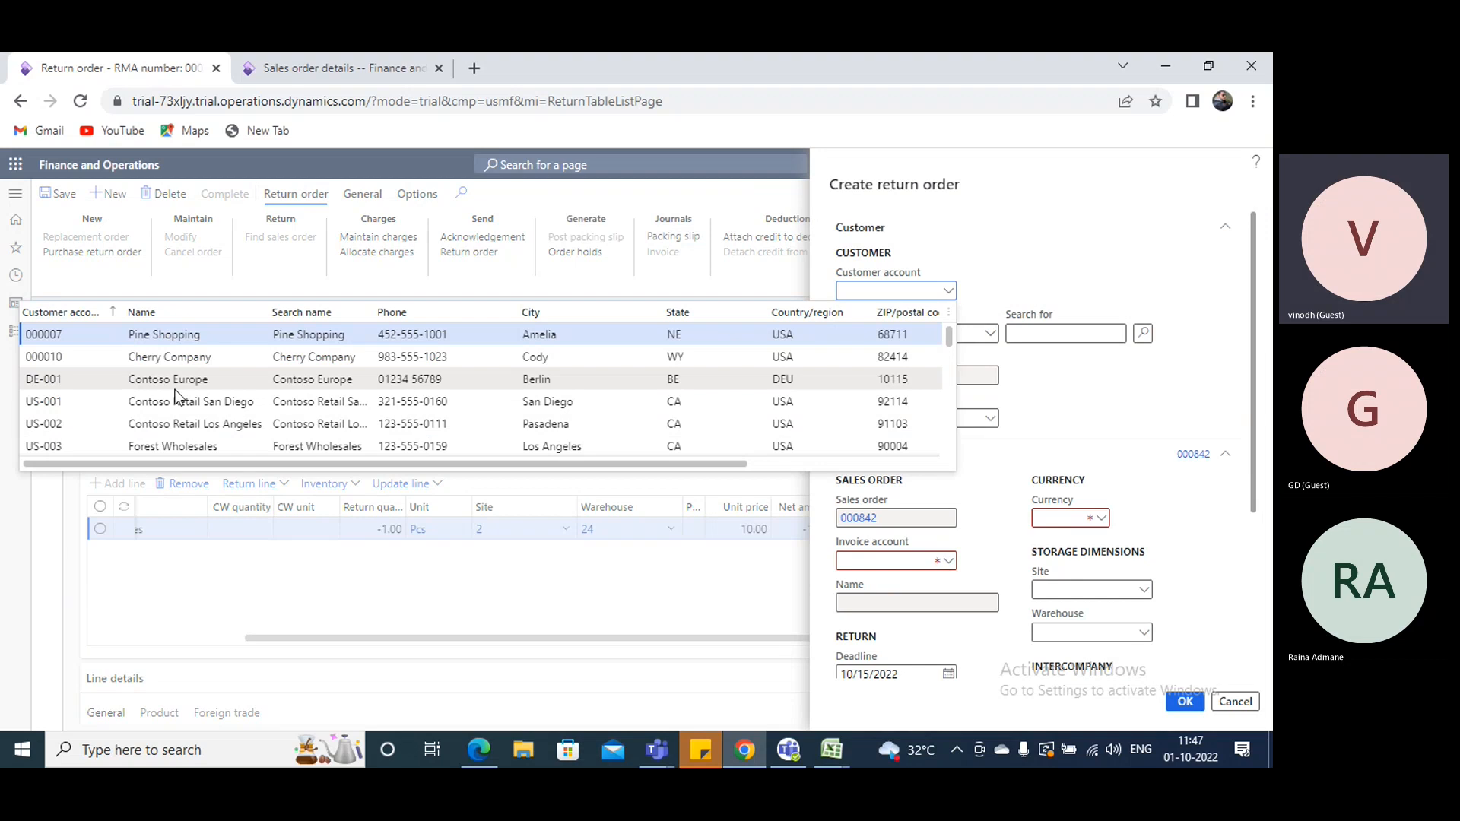
left_click(177, 402)
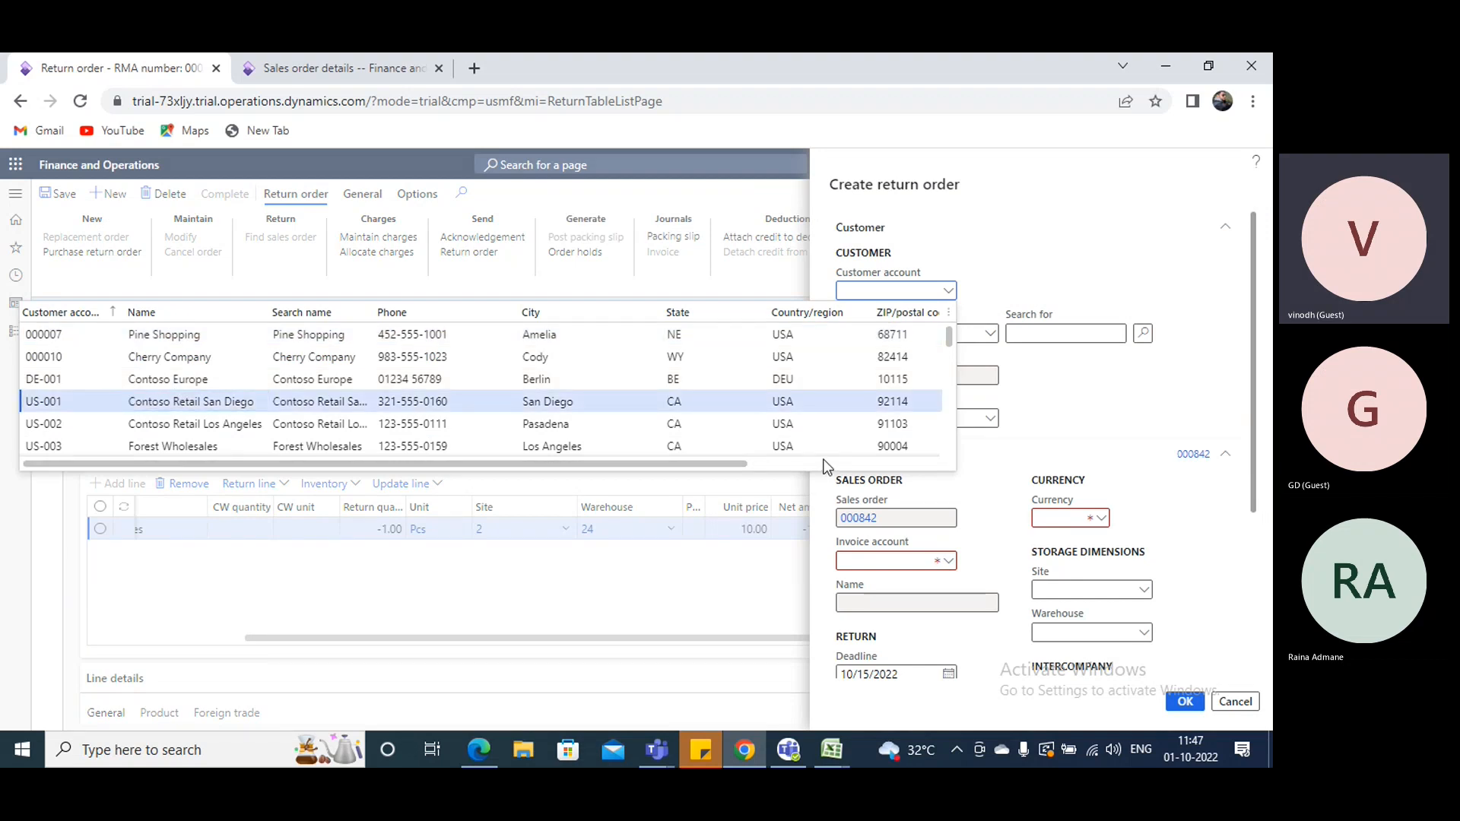
left_click(371, 65)
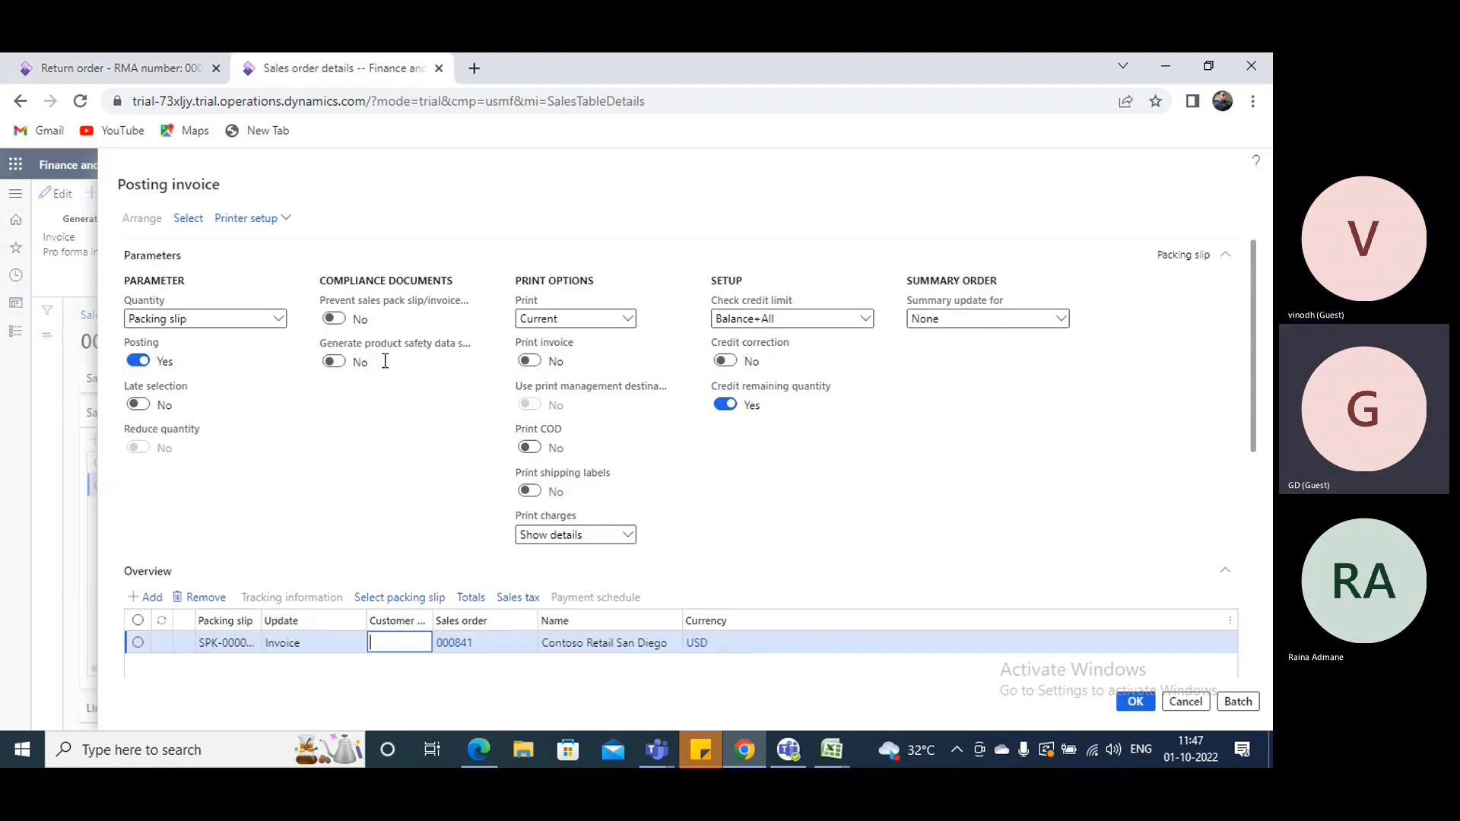
- Enter the customer reference for the returned order's invoice and post it by packing slip quantity without printing
type("12345")
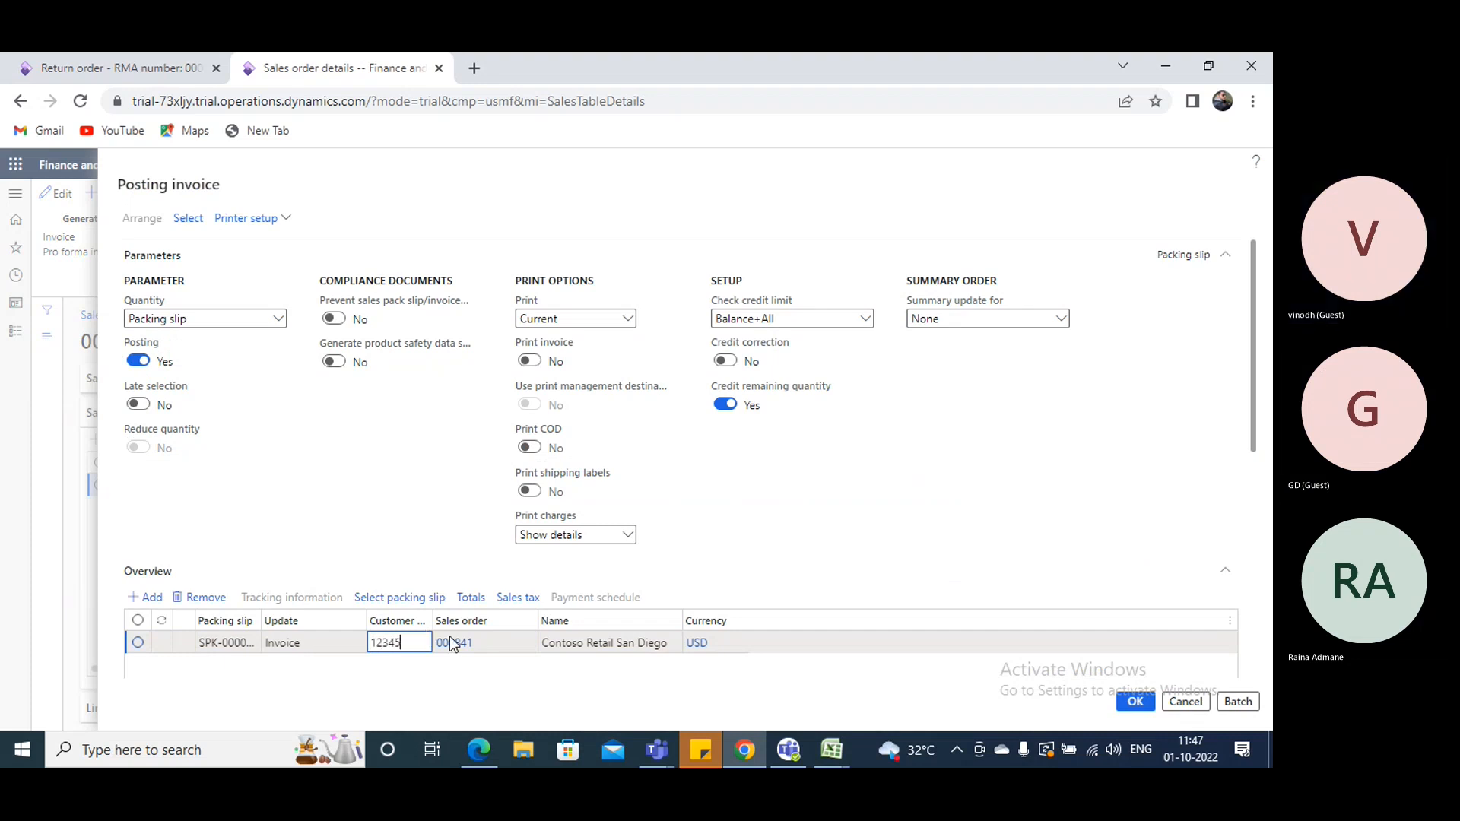
scroll(591, 524, "down", 2)
scroll(590, 523, "down", 2)
left_click(537, 520)
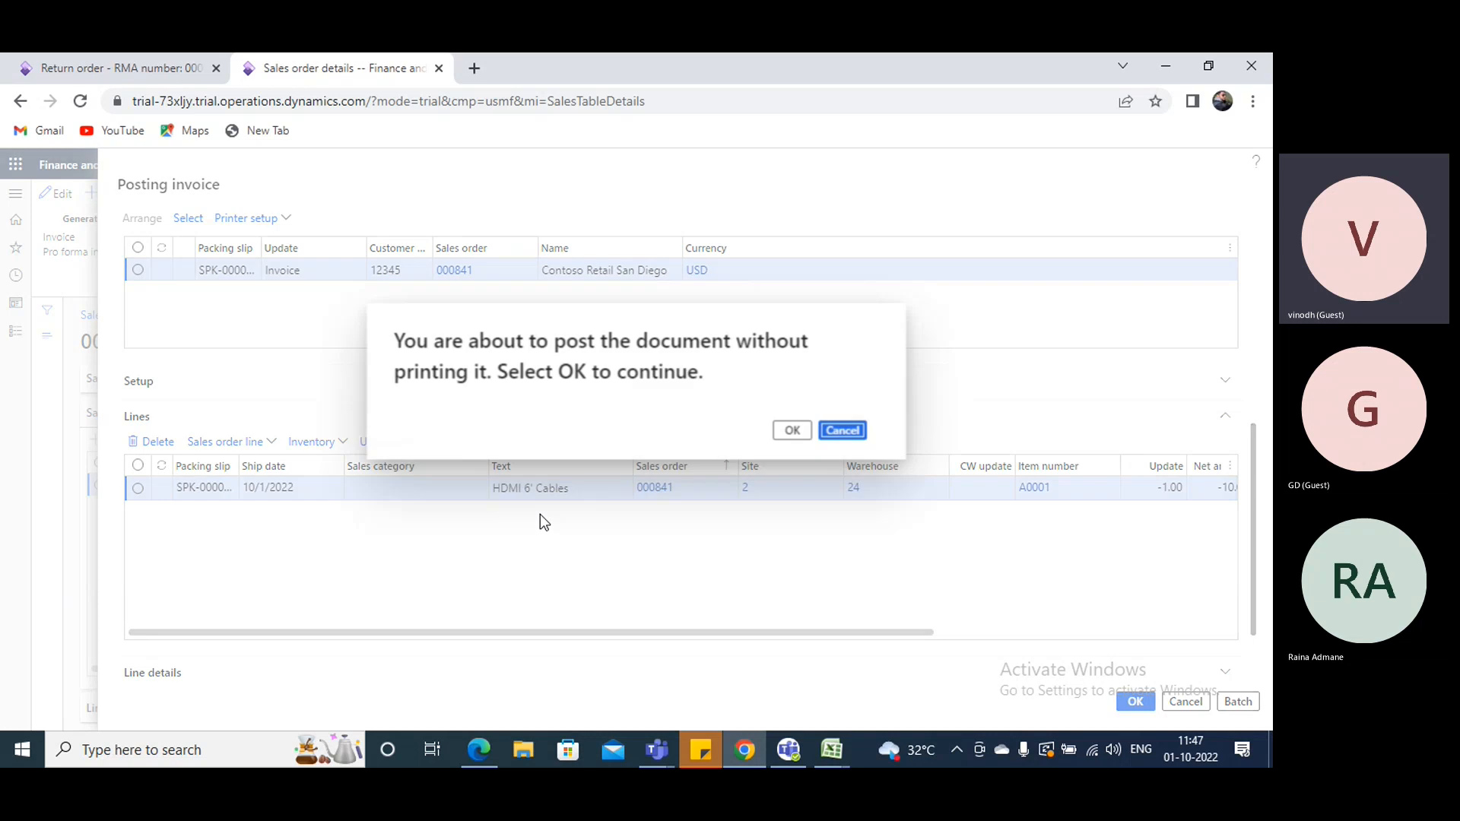
left_click(791, 431)
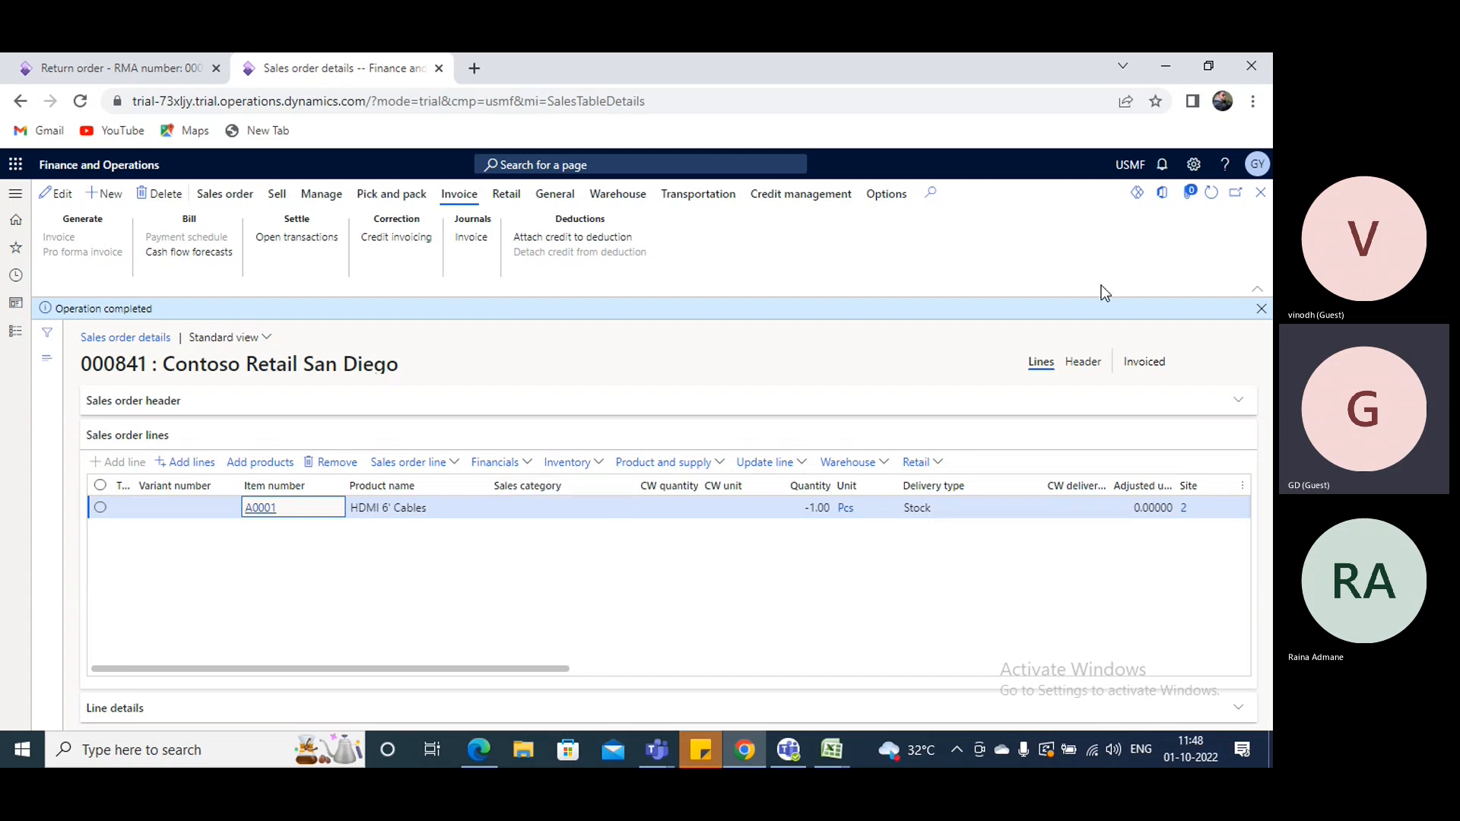
- Switch to the blank Book1 workbook in Excel and enter a0001 in I7 and ABC in K7
left_click(831, 750)
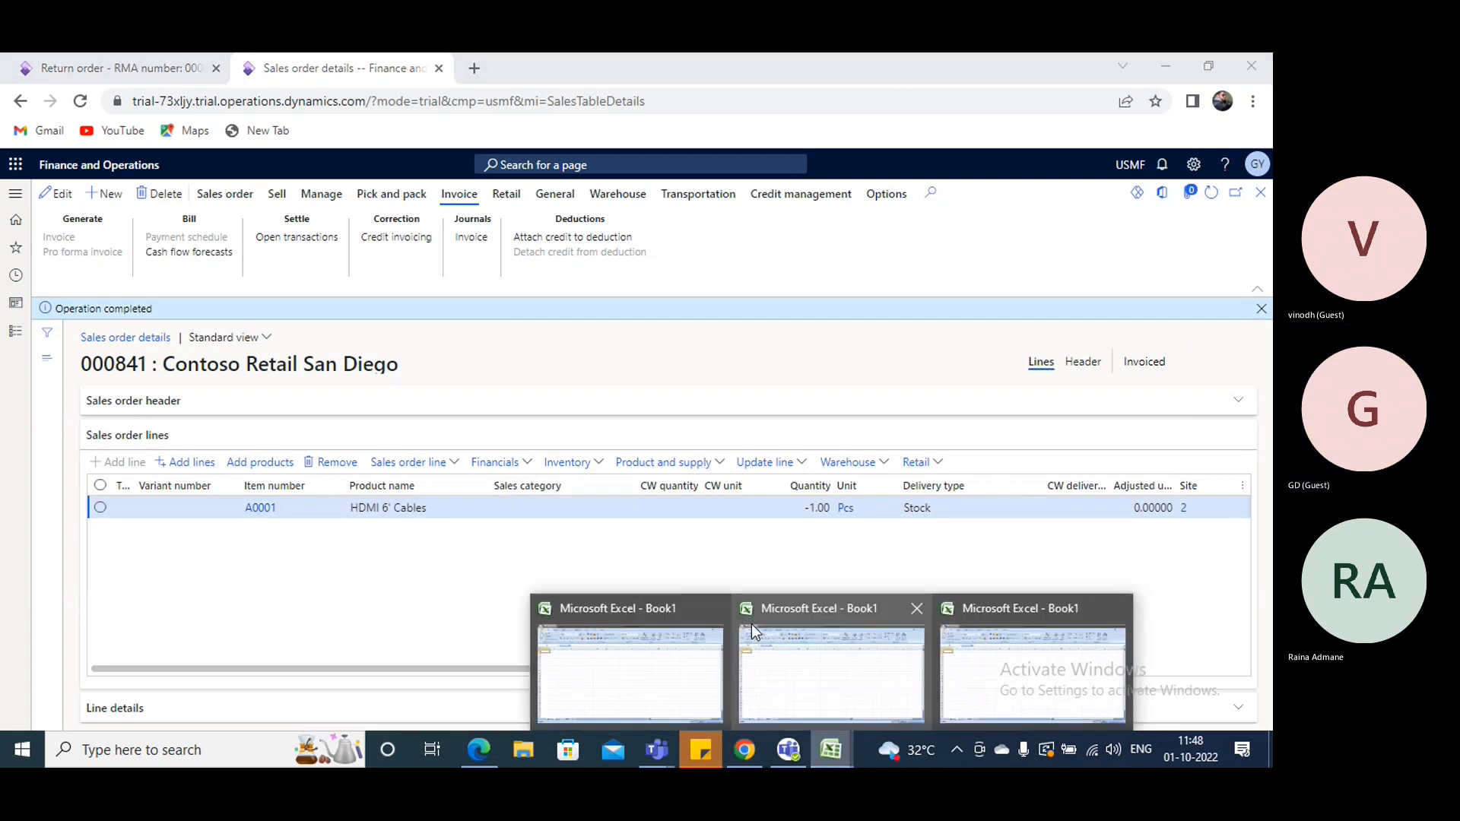
left_click(640, 655)
left_click(514, 345)
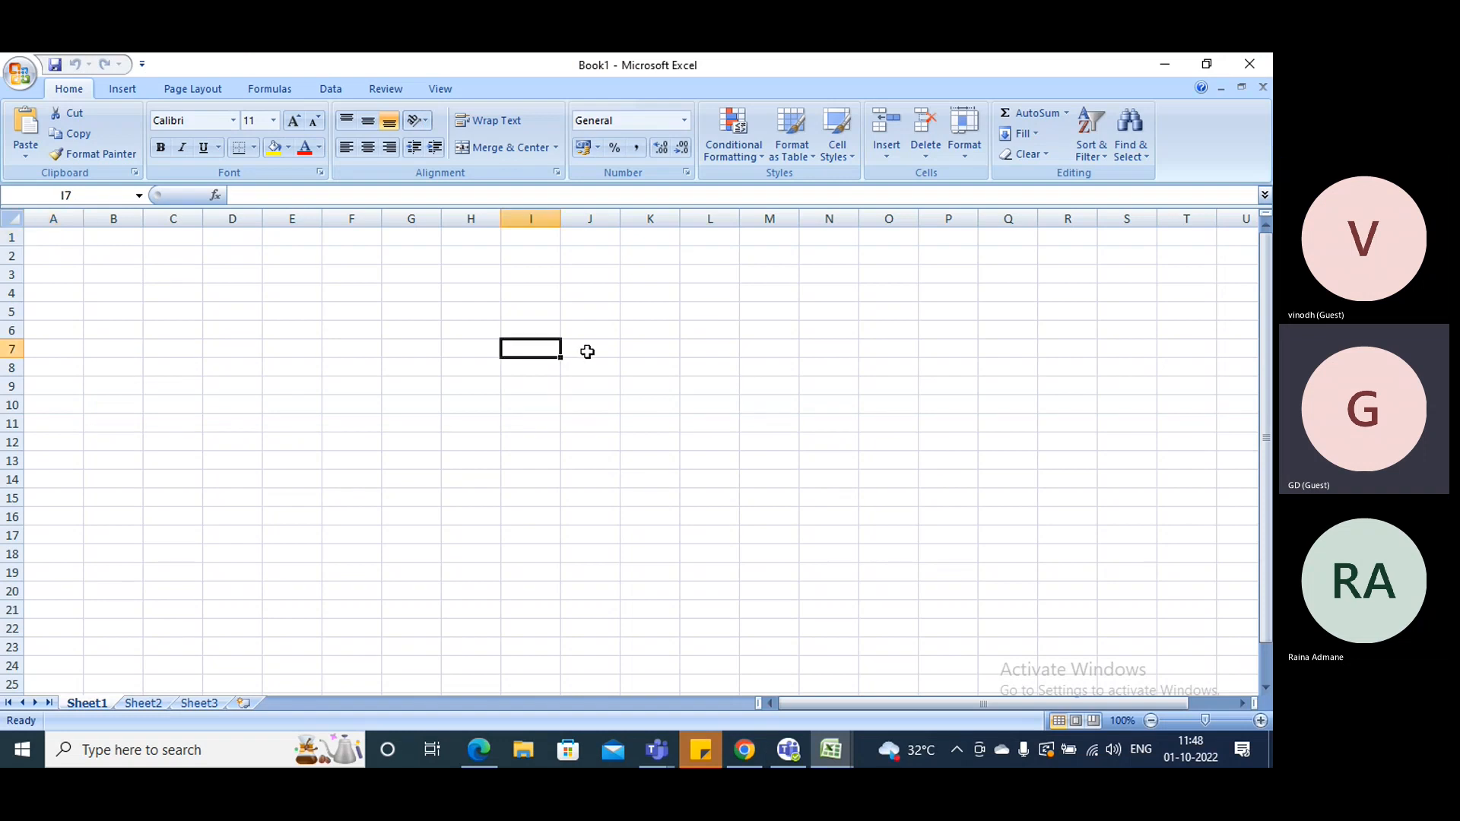
type("a0001")
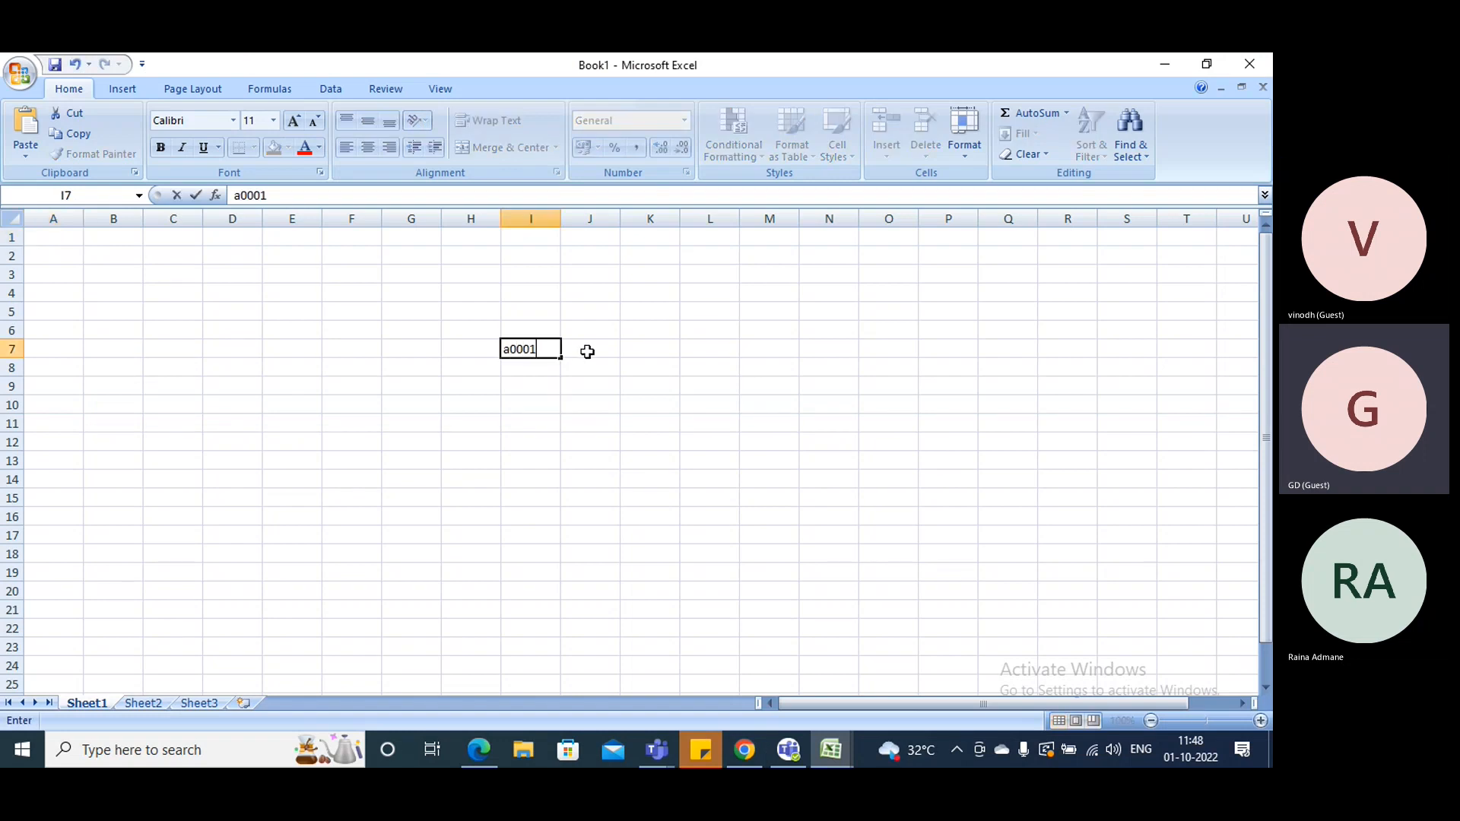
key("Tab")
key("Tab")
type("A")
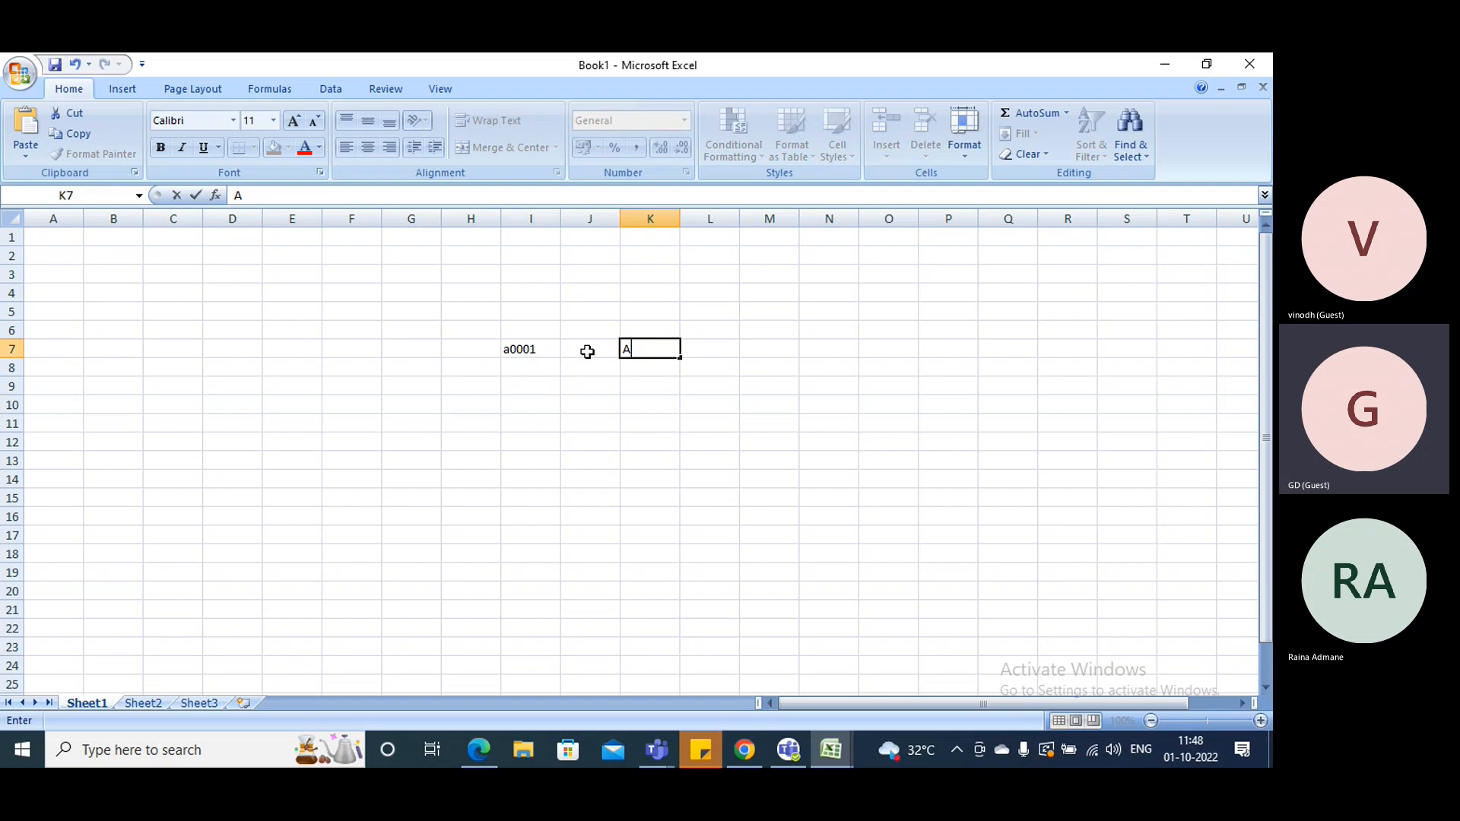
key("Return")
key("Left")
key("Left")
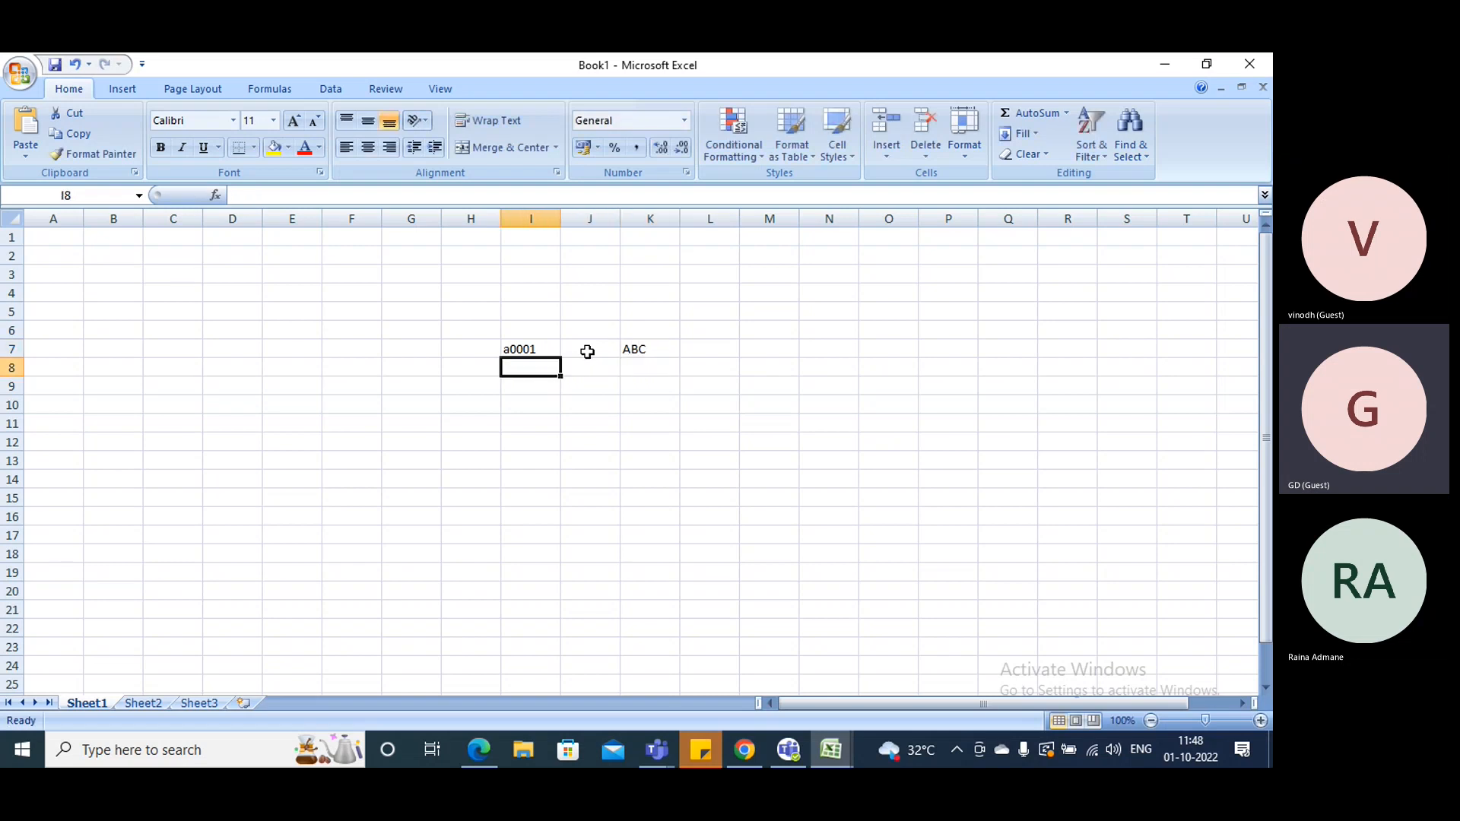
- Enter the labels Amount in cell J8 and Account in cell I8
key("Right")
type("Amount")
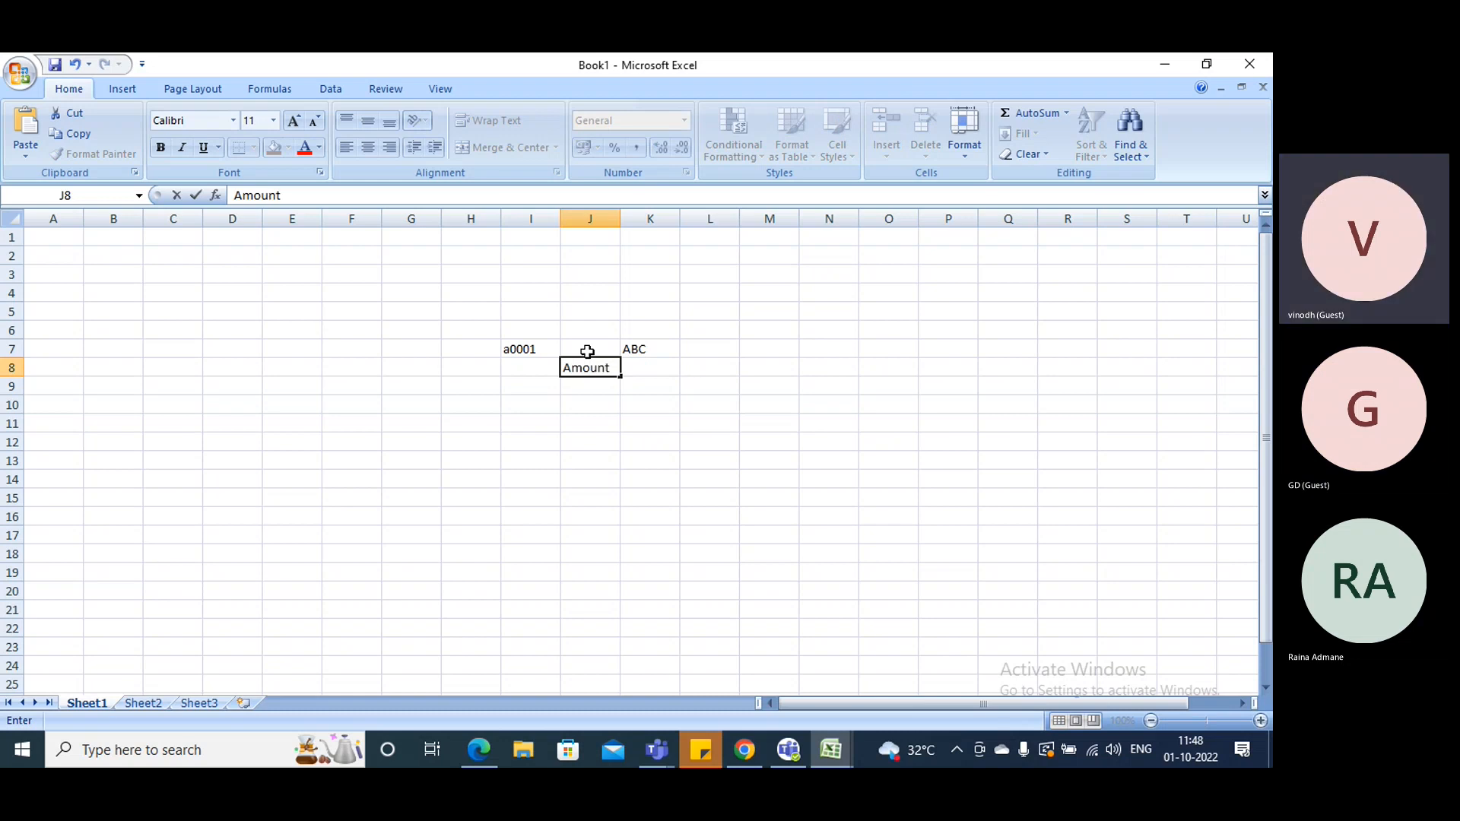
key("Left")
type("Account")
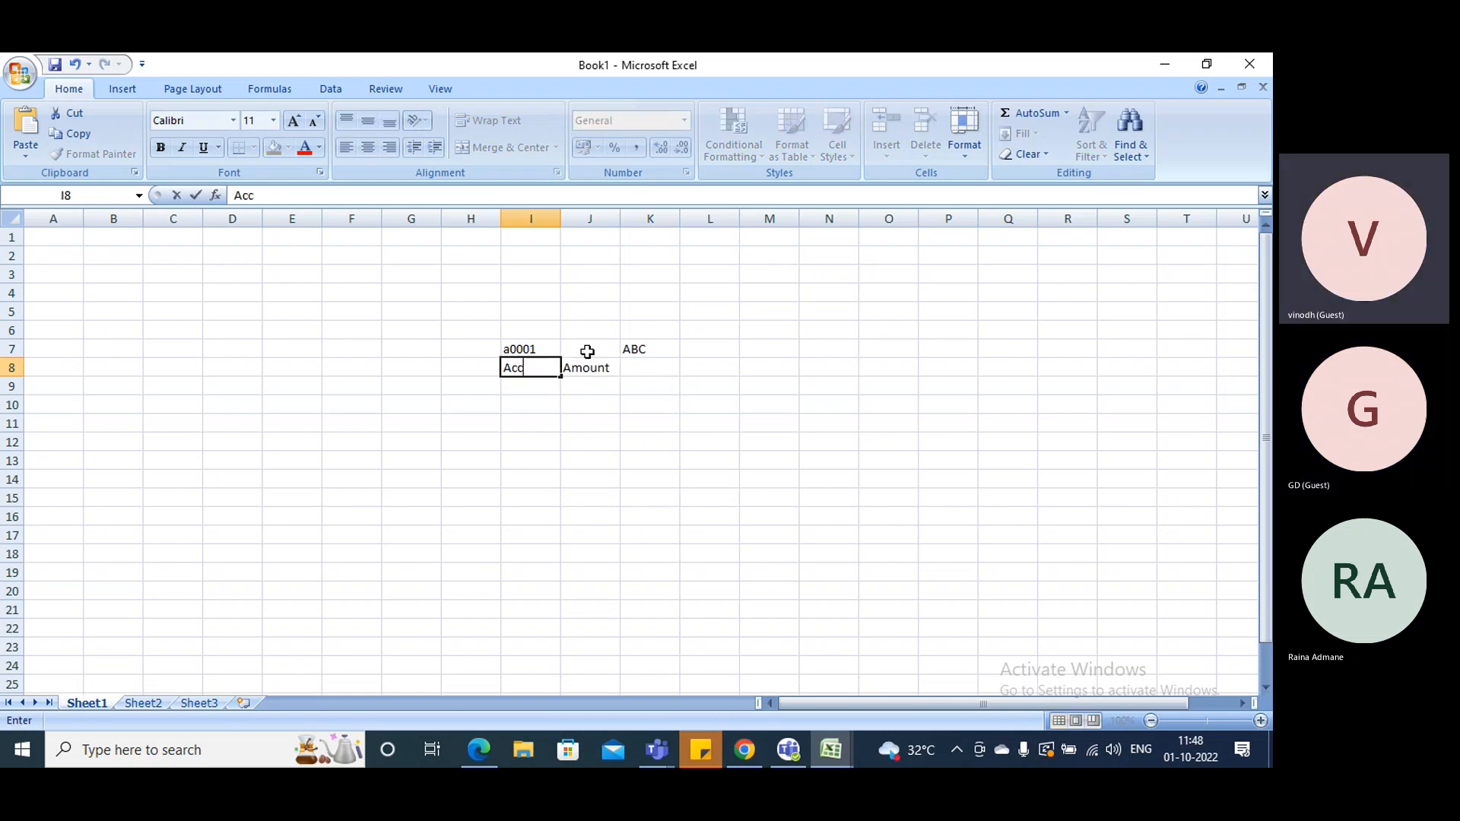
key("Right")
- Enter back in cell I9 below Account, then minimize the workbook to return to the sales order
key("Right")
key("Down")
key("Left")
key("Right")
key("Left")
key("Left")
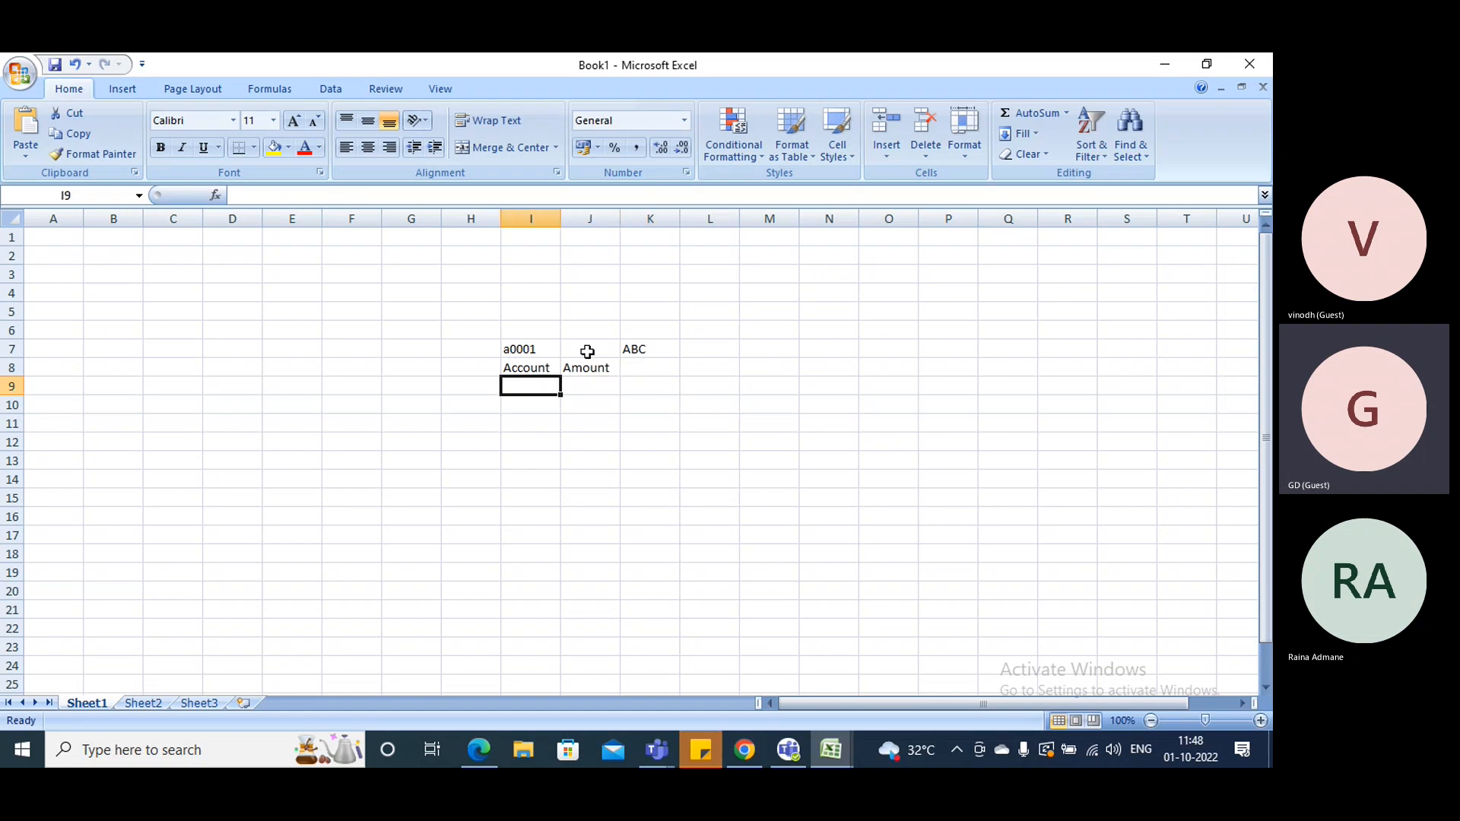
type("back")
key("Return")
key("Up")
left_click(1163, 63)
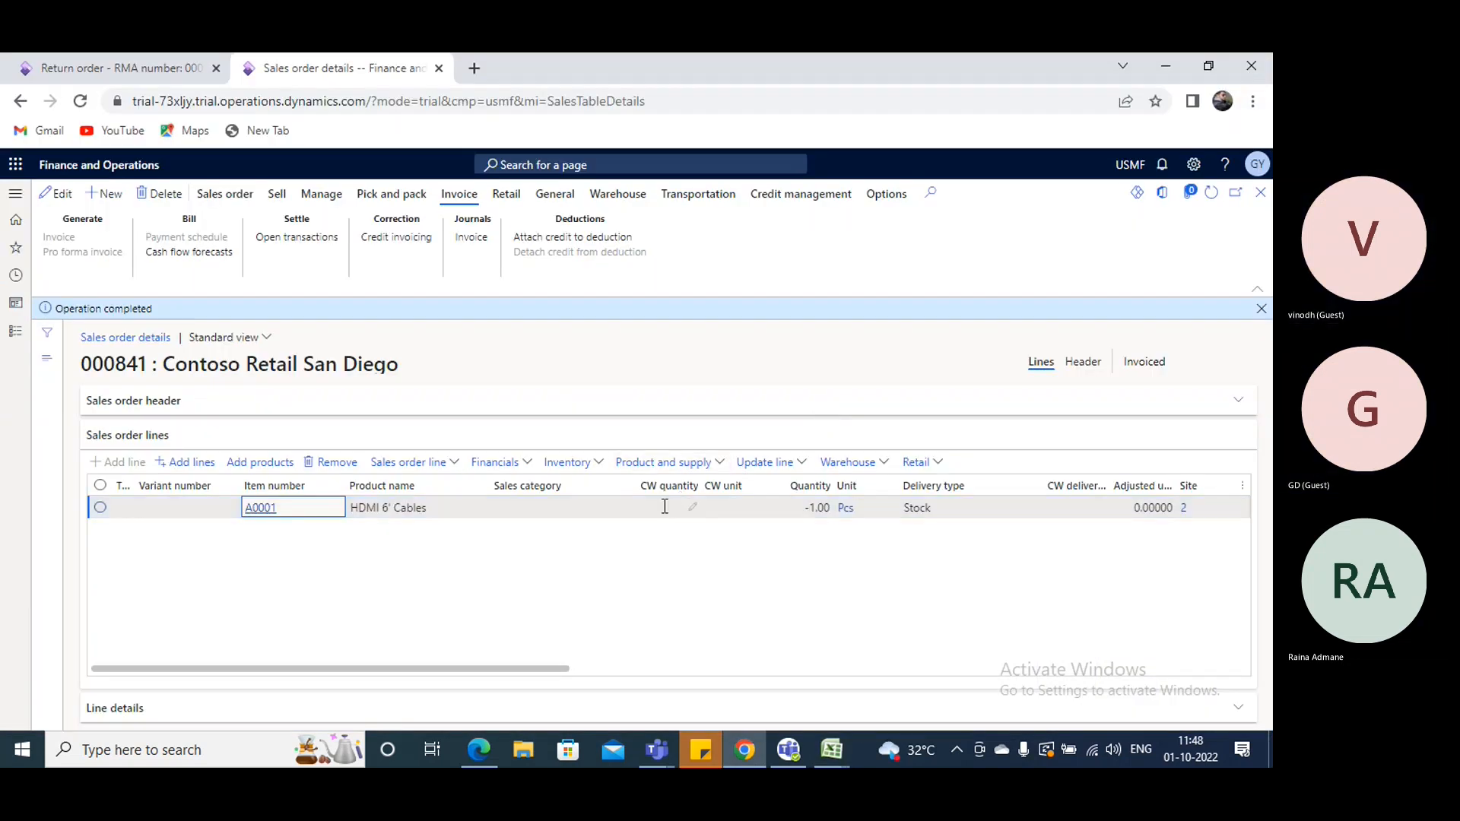
- Switch back to the Excel workbook and enter A0001 in I11 and ABC in I10
key("alt+Tab")
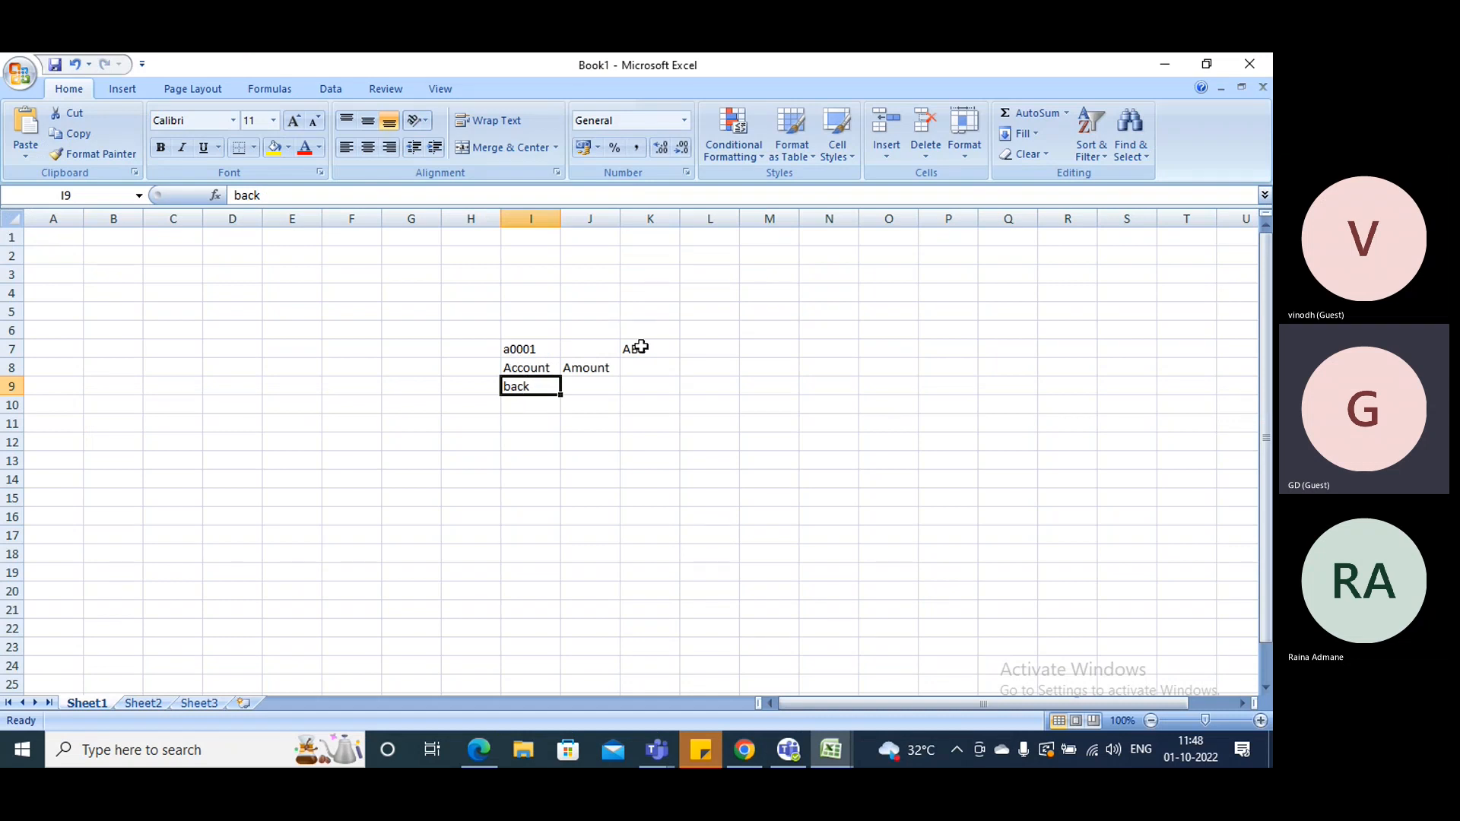
left_click(525, 425)
type("A")
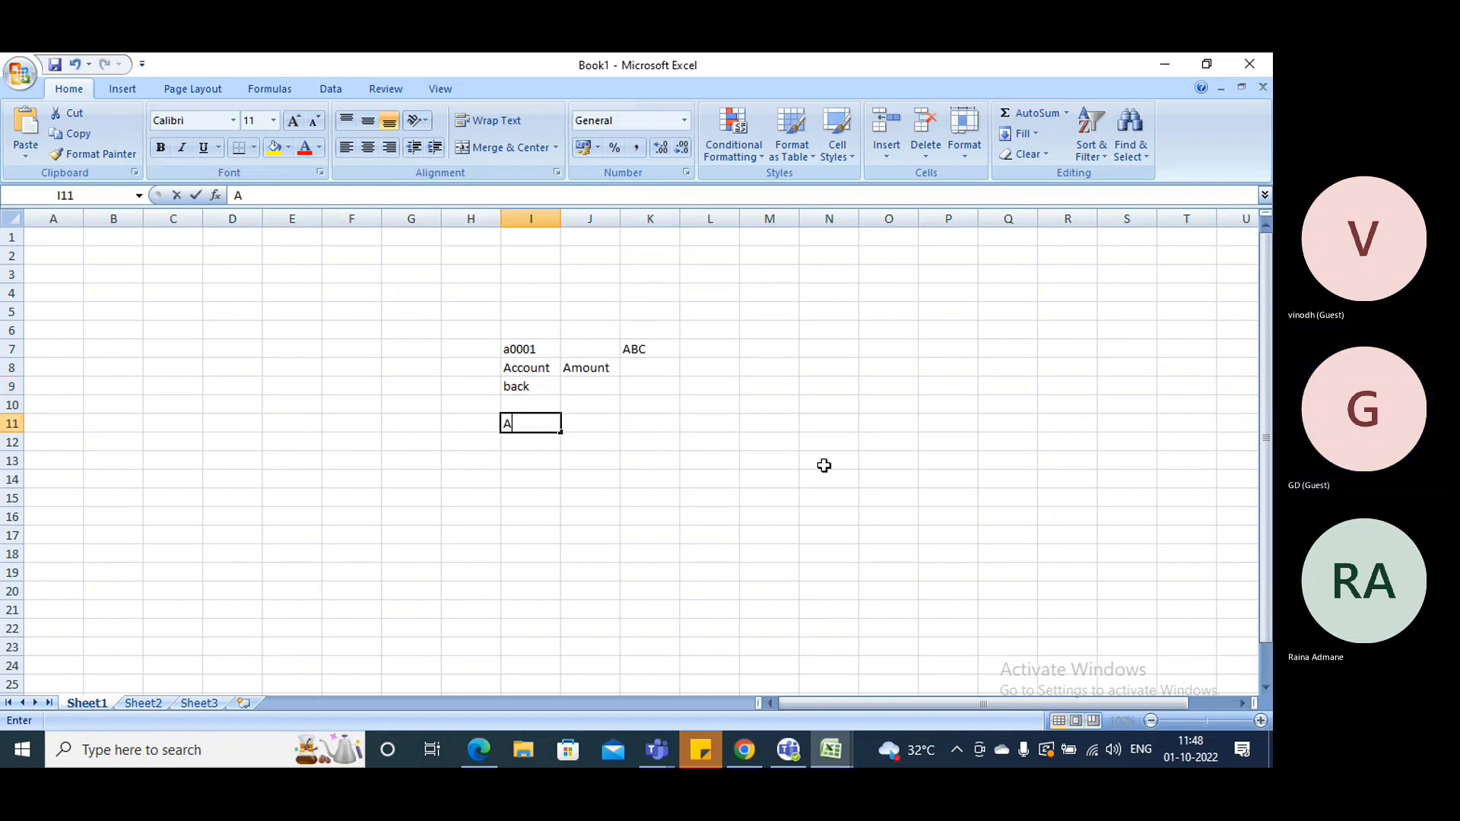
type("0001")
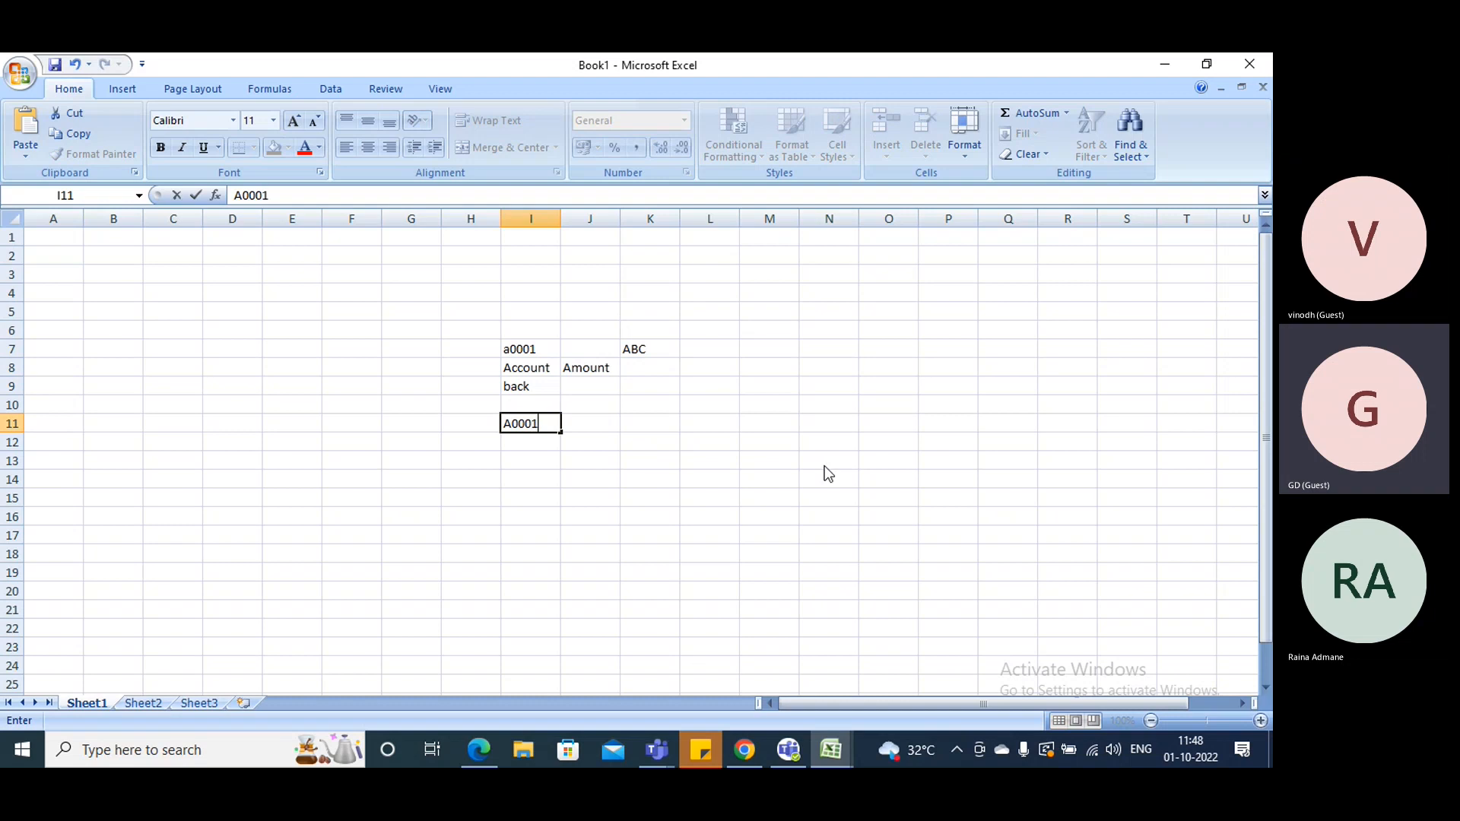
key("Tab")
key("Tab")
left_click(535, 404)
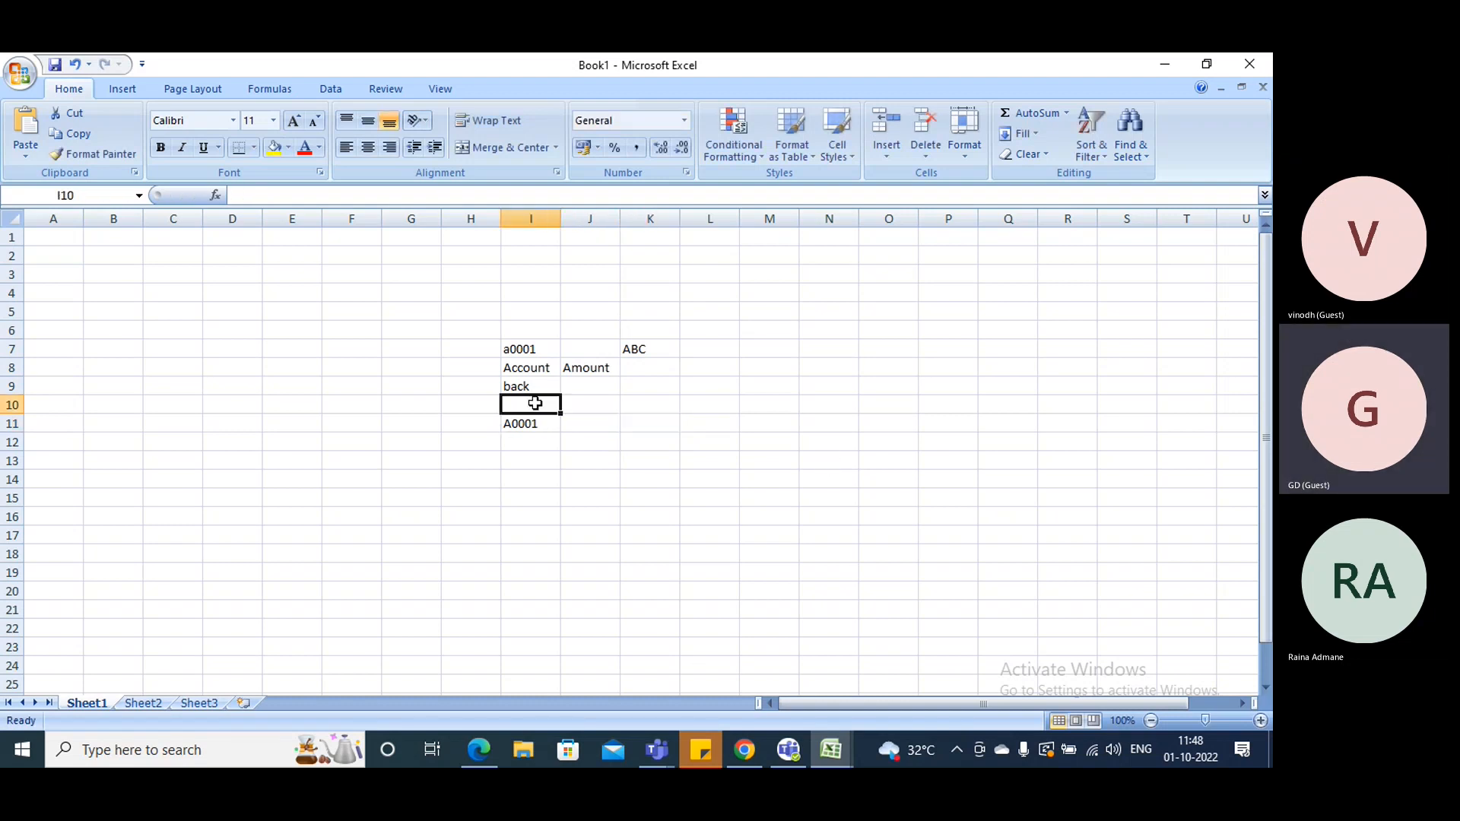
type("abc")
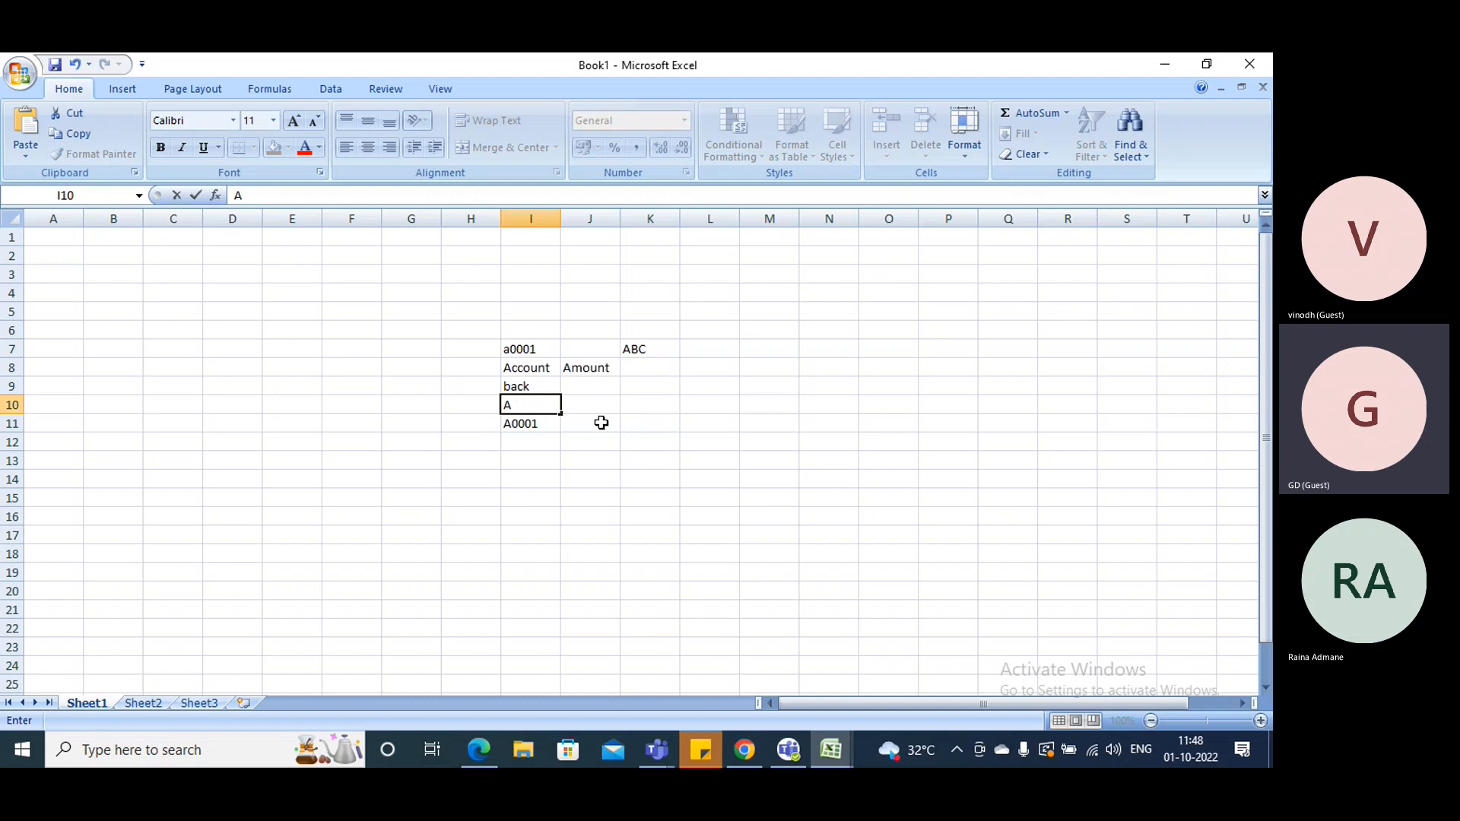
type("BC")
- Enter the person's name in cell F10, 10 in F11 and A001 in F12
left_click(327, 408)
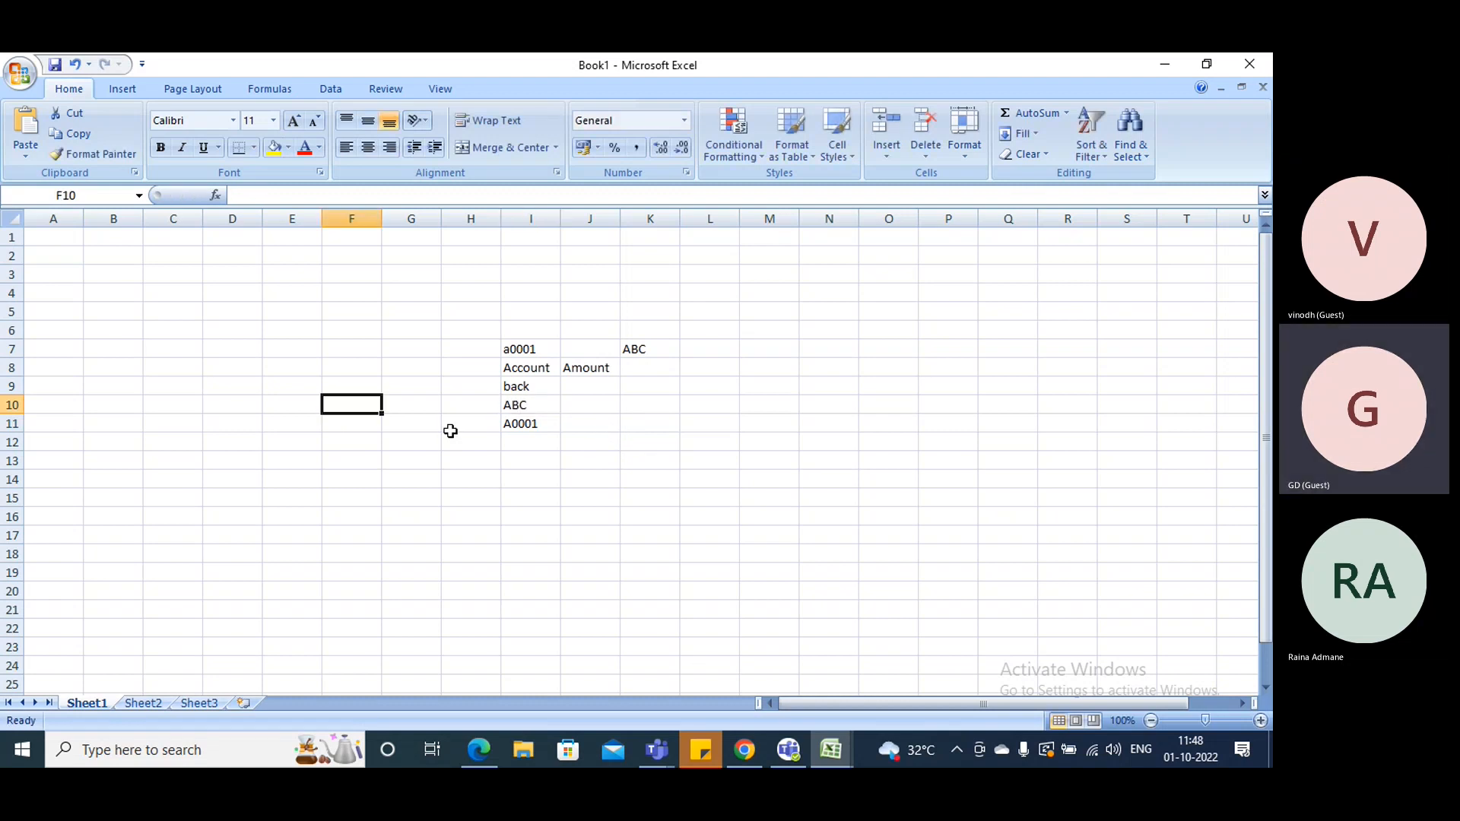
type("VIN")
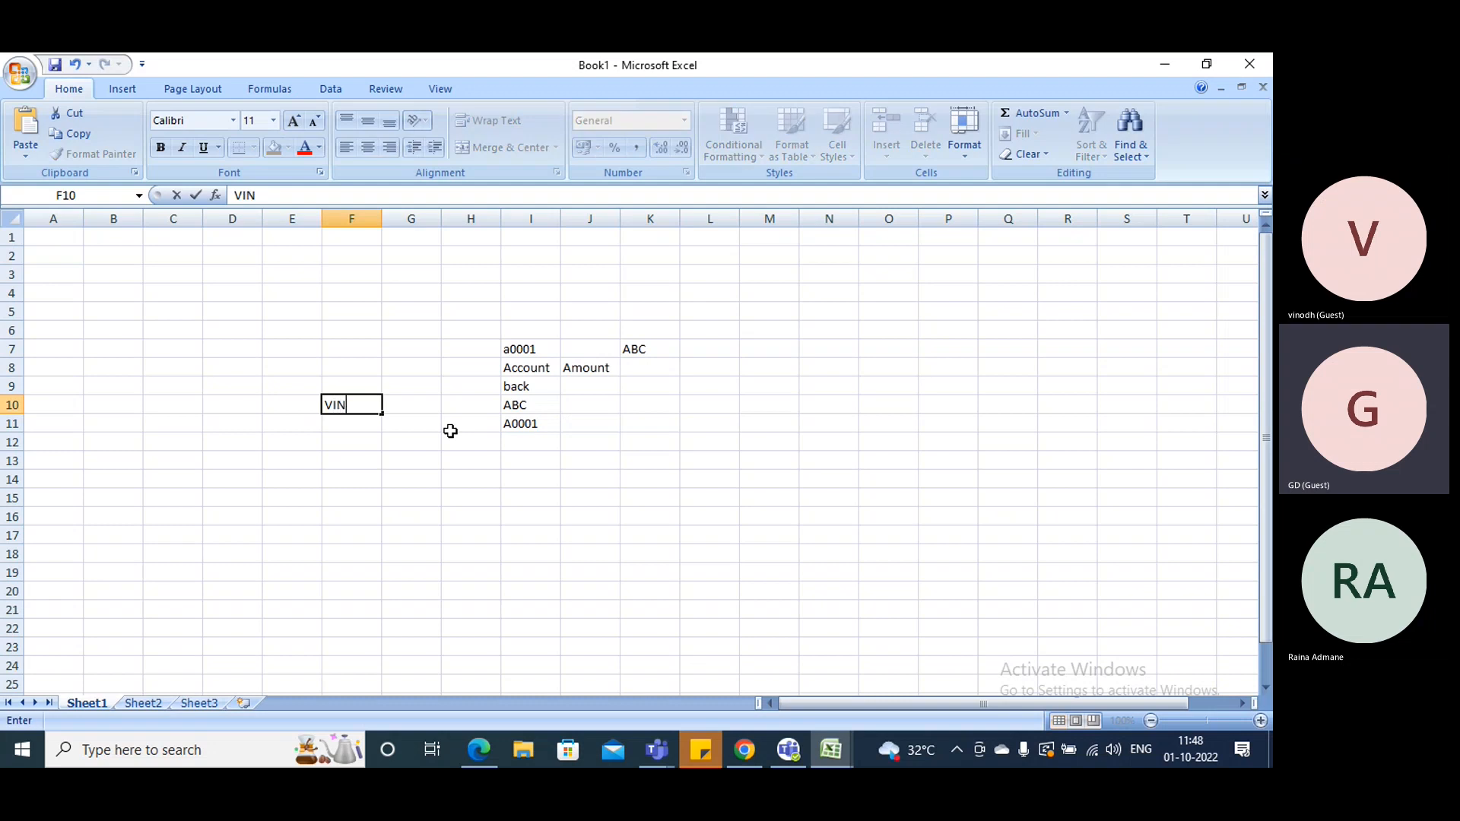
type("OD")
left_click(363, 424)
type("10")
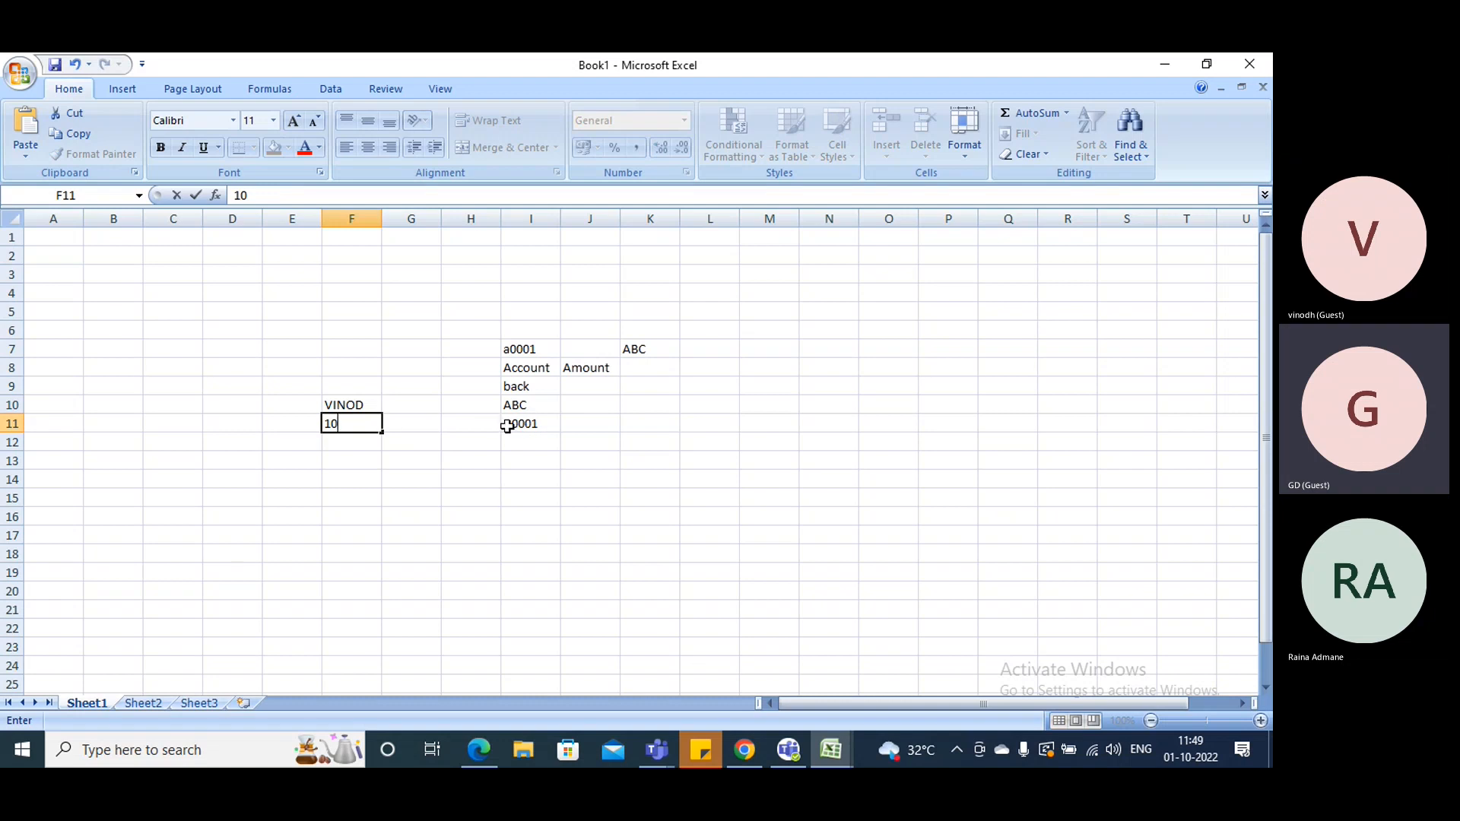
left_click(331, 443)
type("A001")
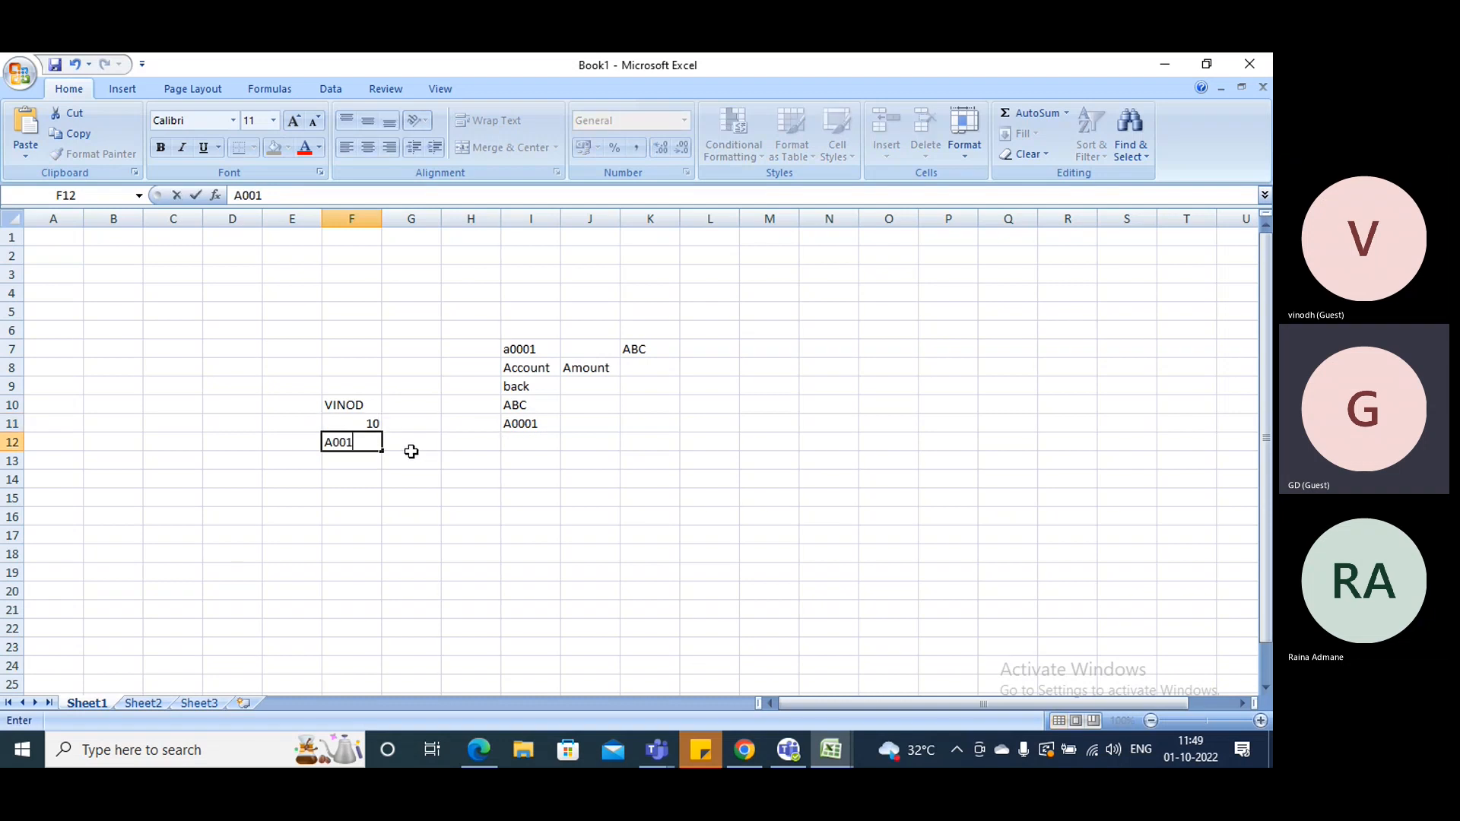
- Enter 10 in cell I12, below the A0001 entry
key("Tab")
key("Tab")
key("Tab")
type("1")
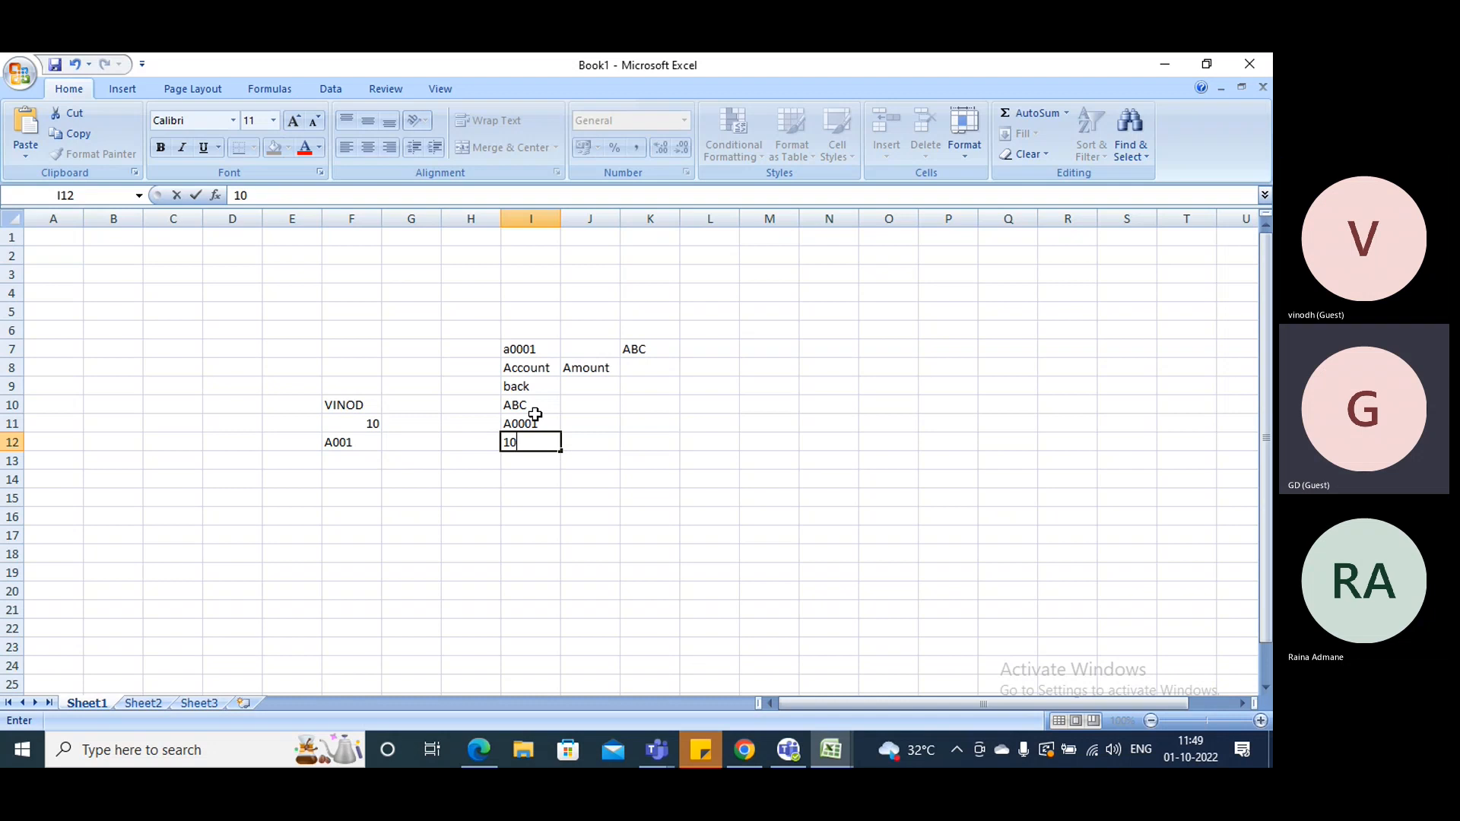
left_click(479, 749)
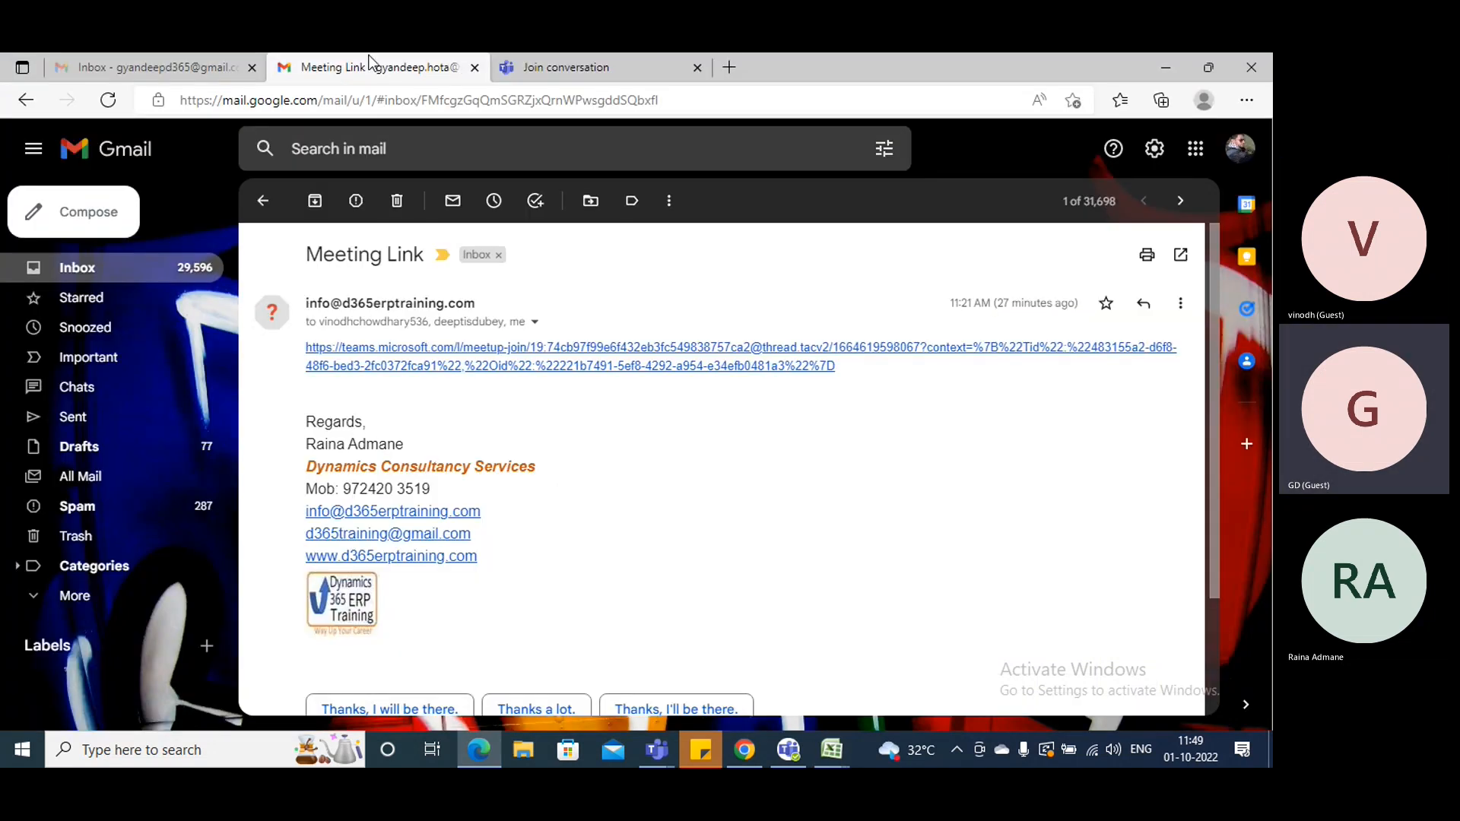
left_click(1171, 67)
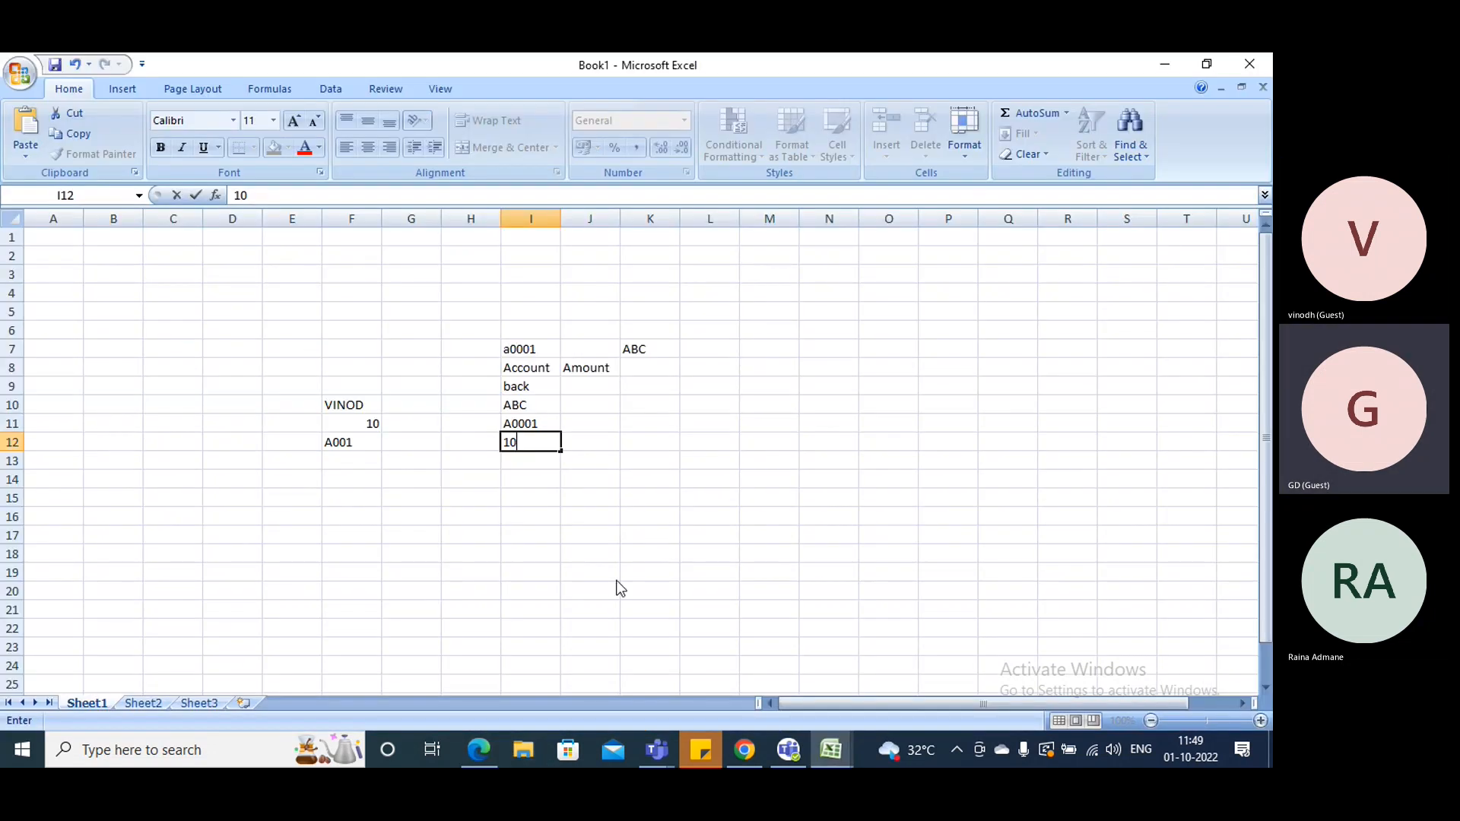
left_click(483, 751)
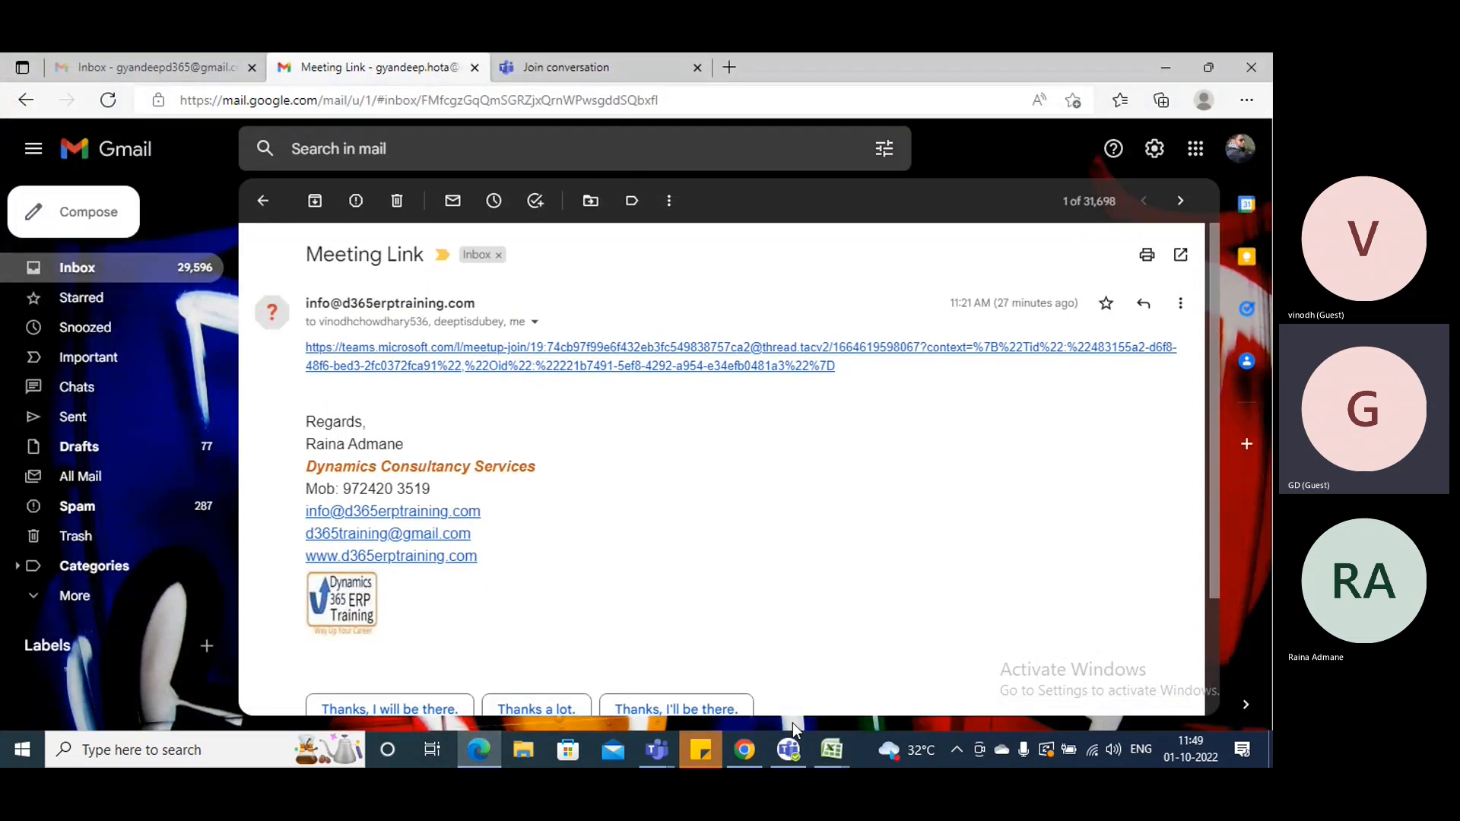
- Switch to the return order page in Chrome and start a new return order for Contoso Retail San Diego with site 2, warehouse 24
left_click(744, 750)
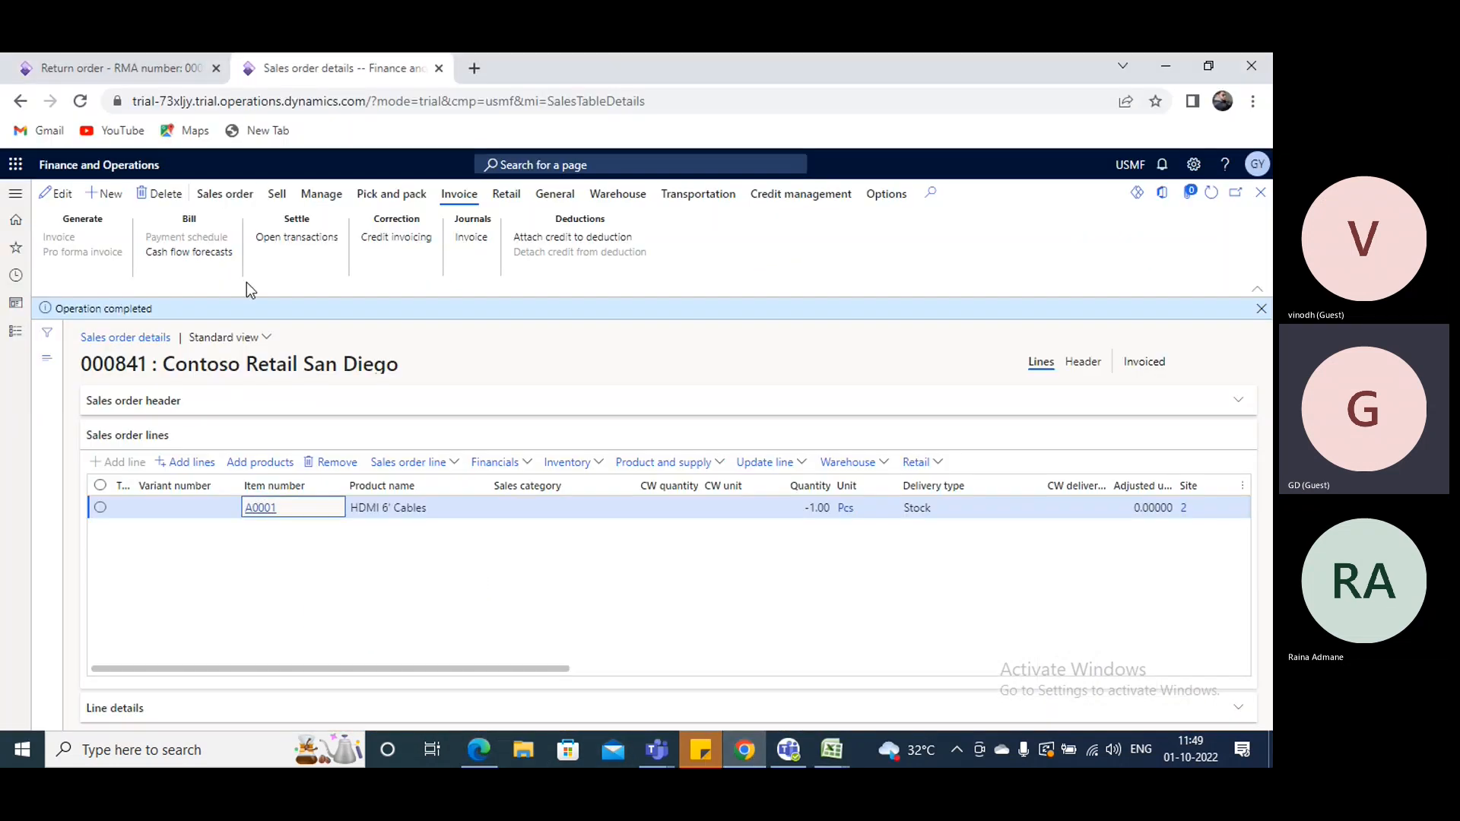
left_click(152, 68)
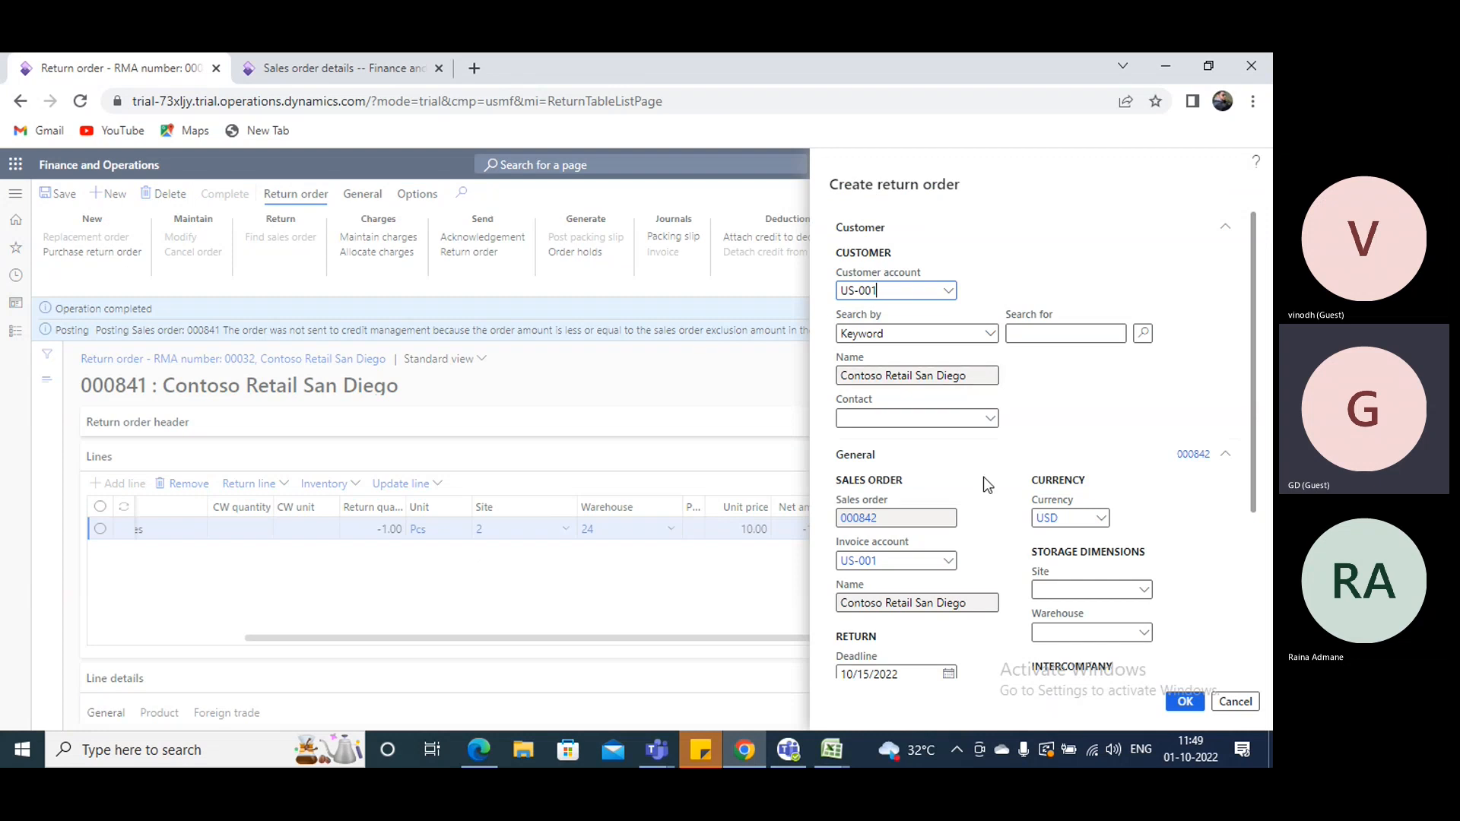
scroll(989, 479, "down", 2)
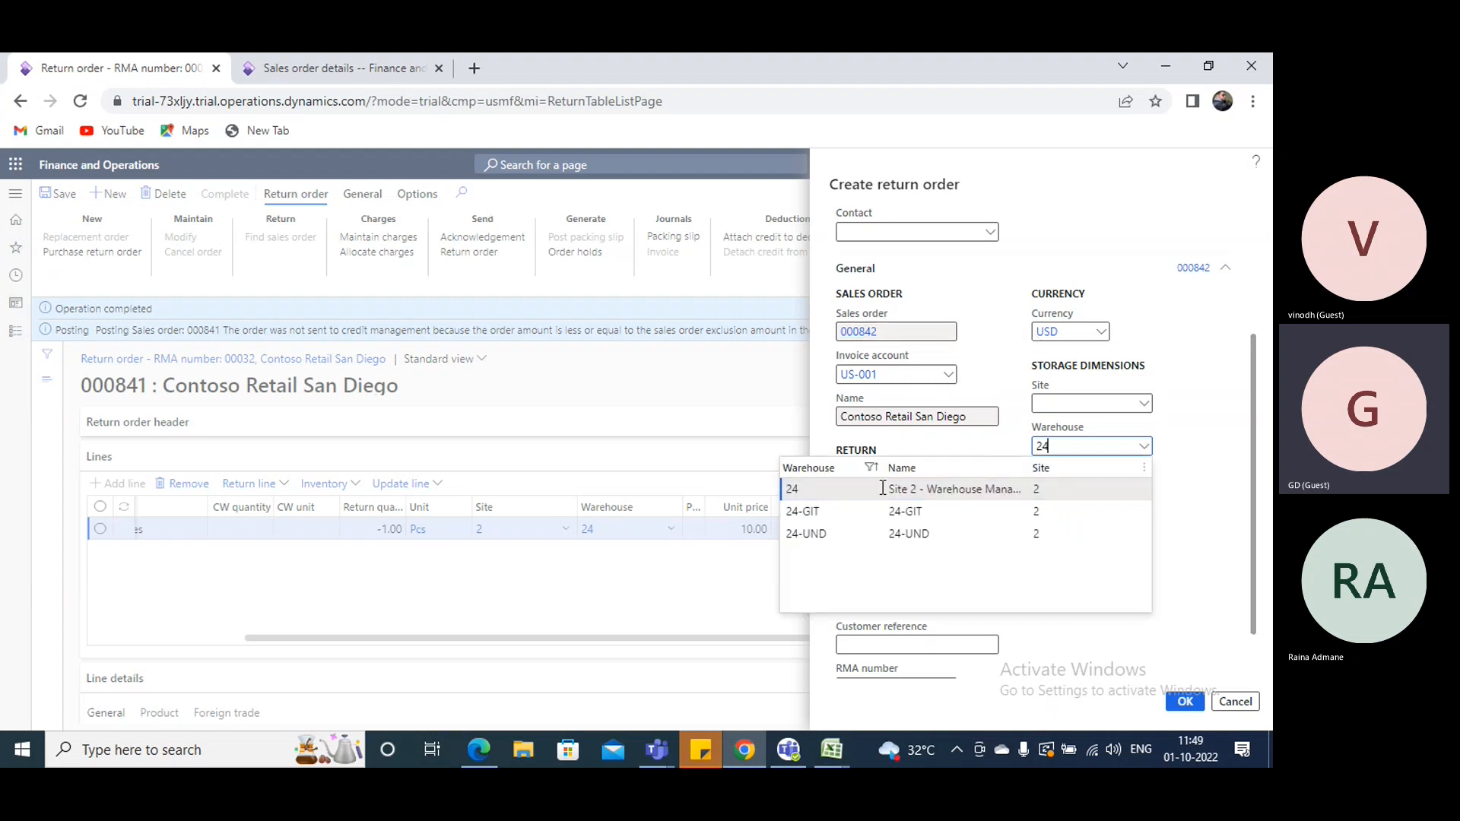
left_click(882, 490)
scroll(981, 487, "down", 1)
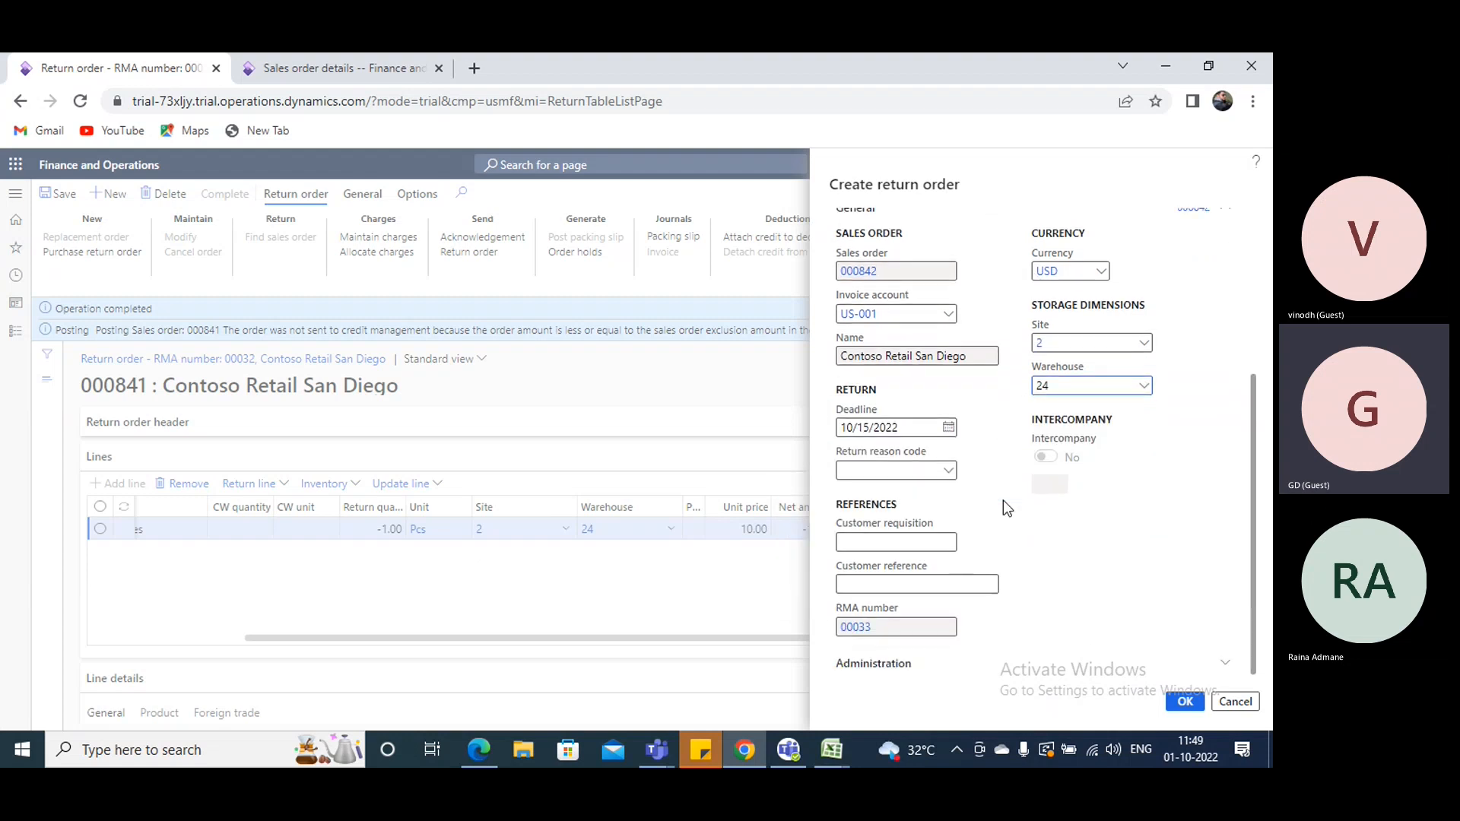
- Set the return reason code to 21 (Defective) and create the return order
left_click(956, 472)
left_click(950, 472)
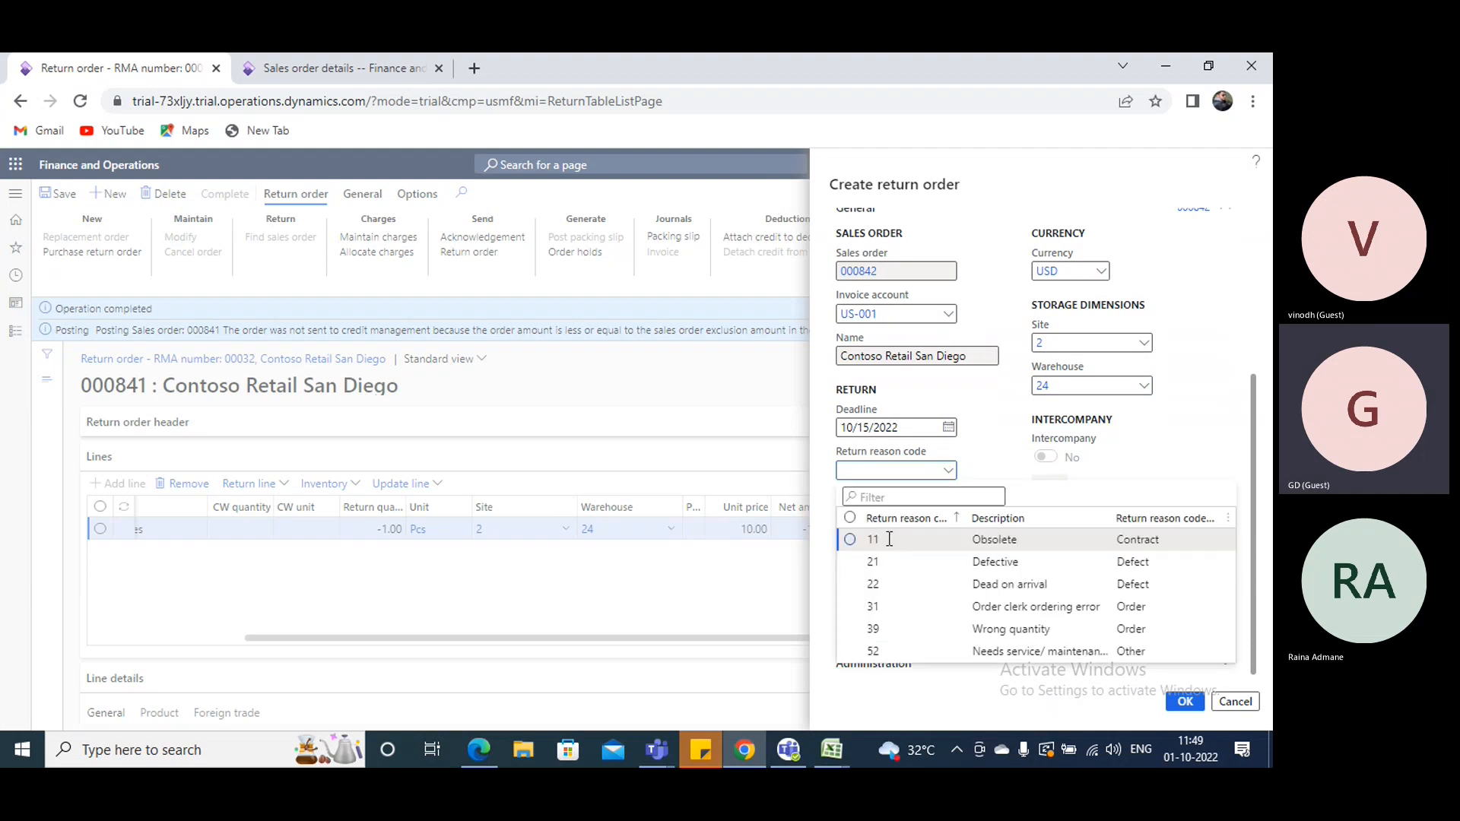
left_click(1184, 697)
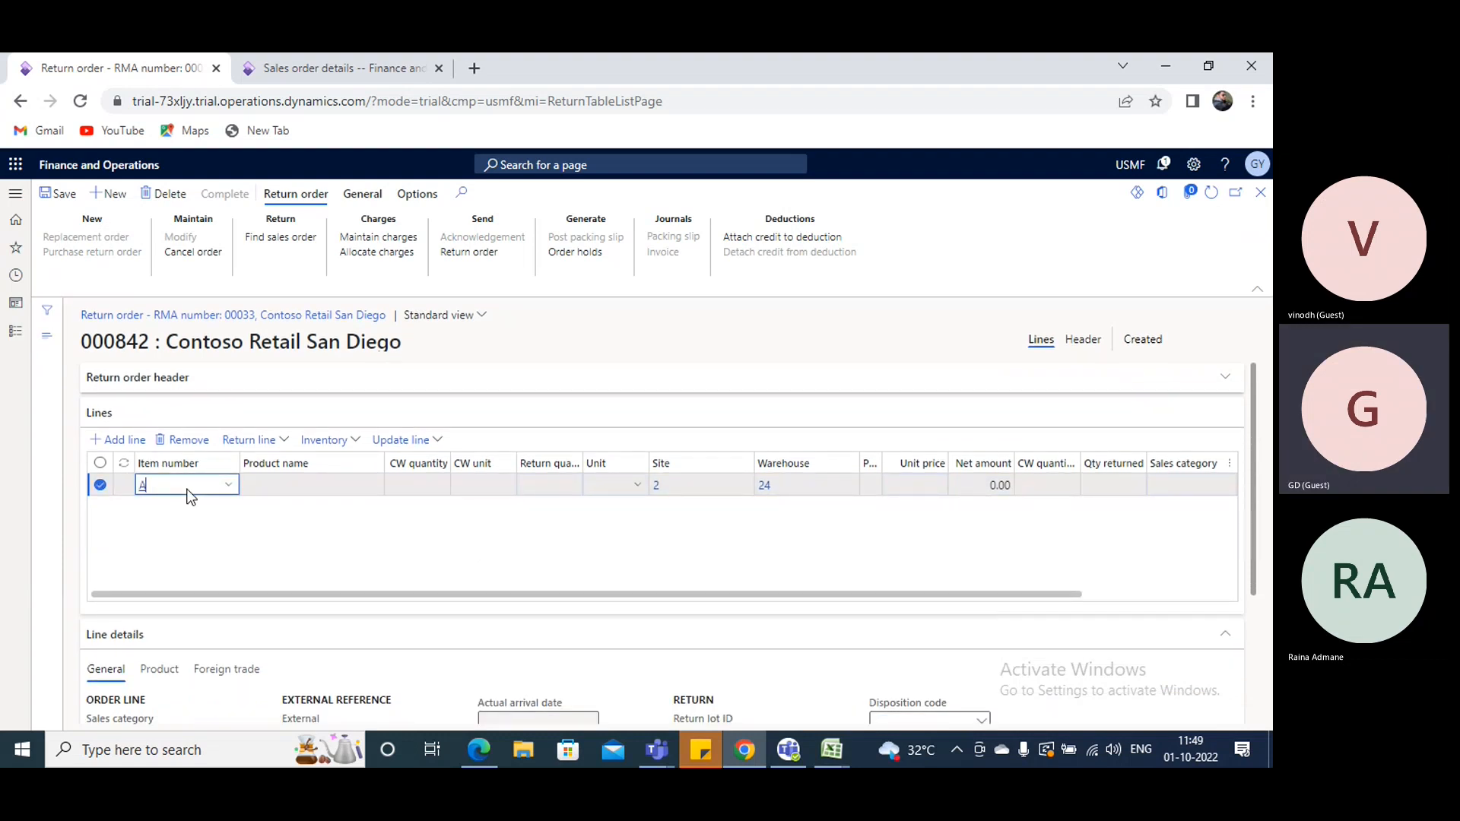
- Enter item A0001 on the return order line with a return quantity of 2
key("Tab")
key("Tab")
key("Tab")
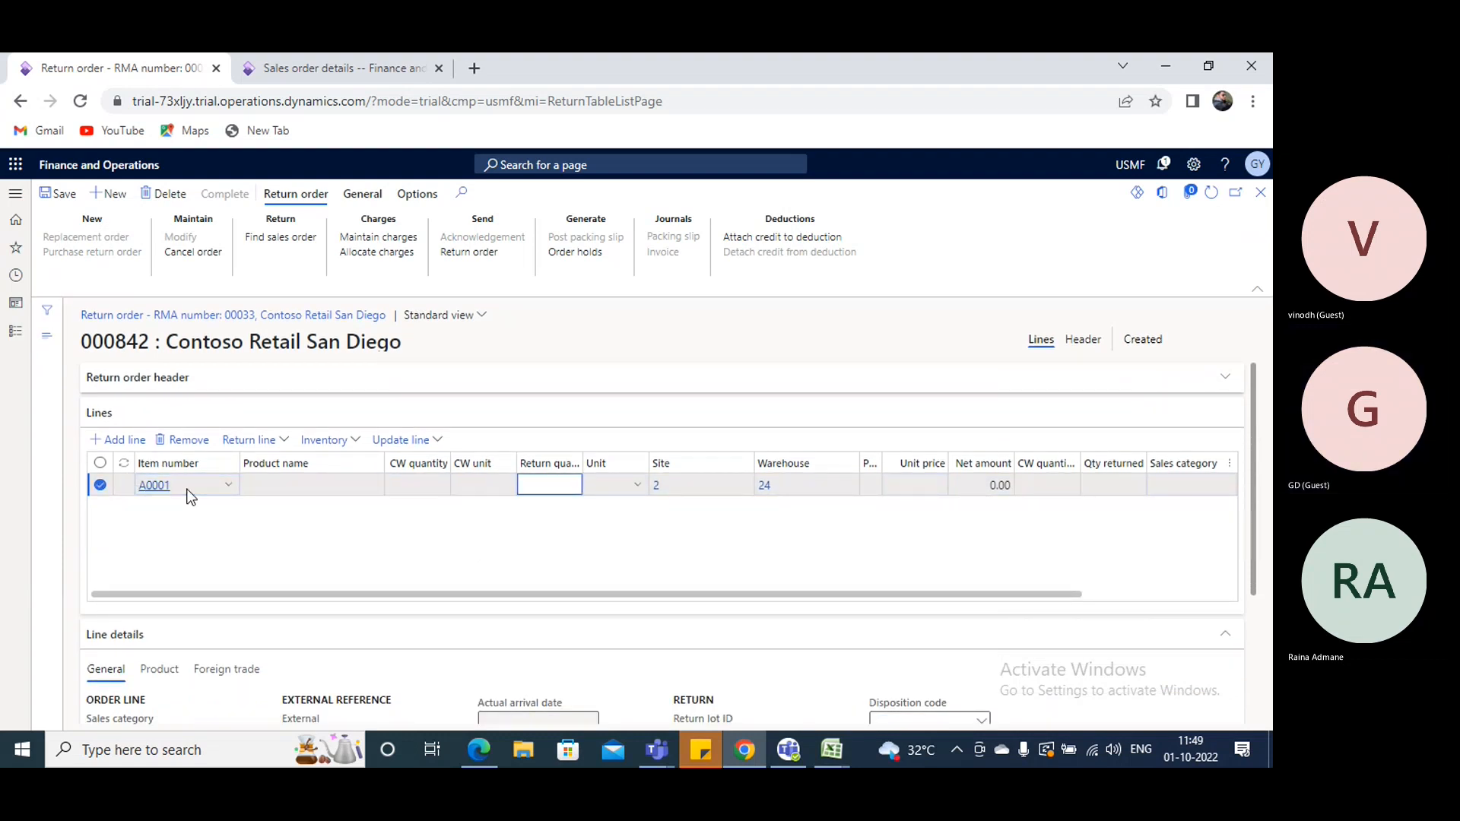
type("2")
key("Tab")
key("Tab")
key("Tab")
key("Tab")
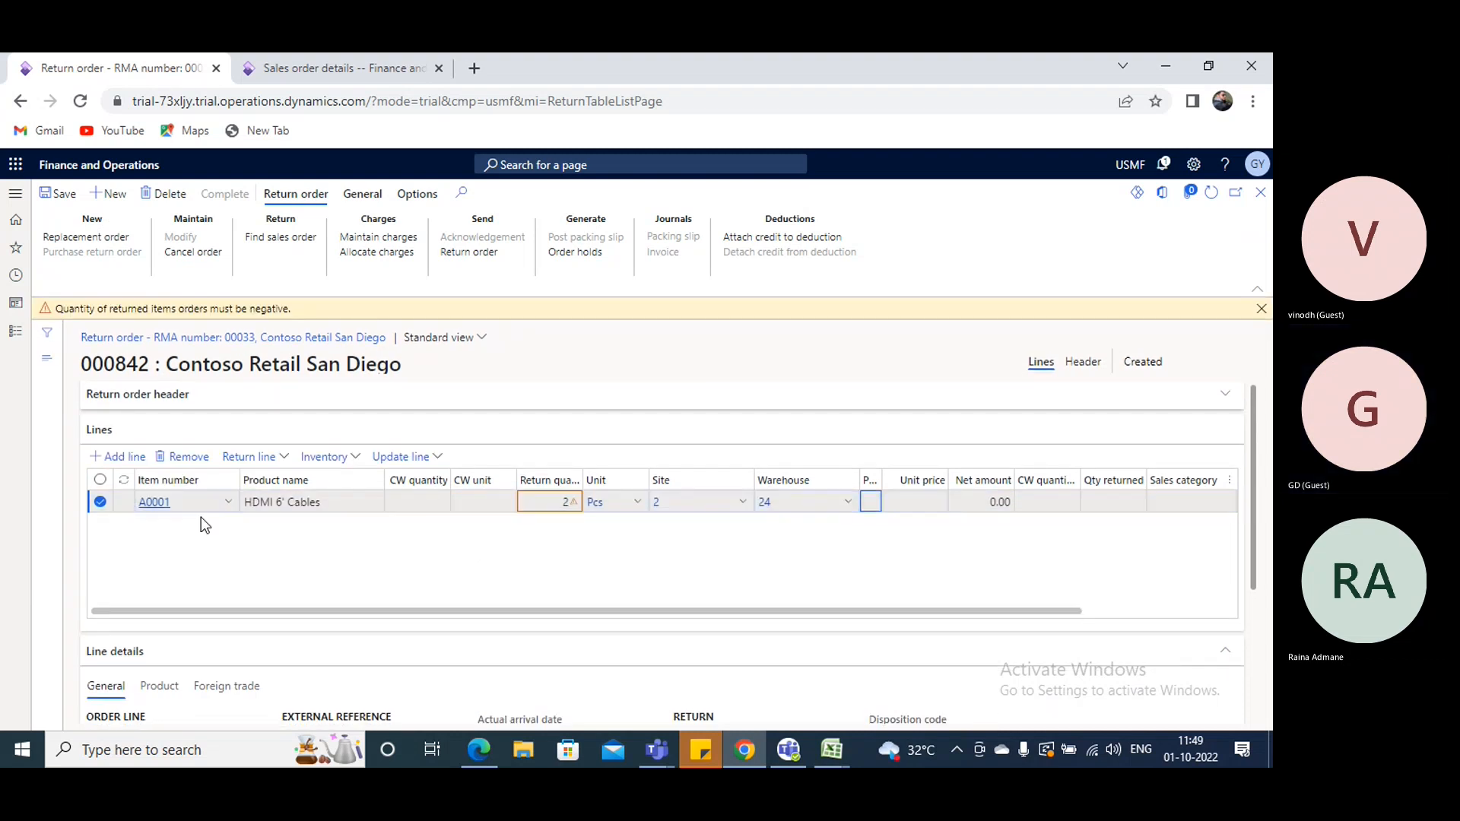
- Correct the A0001 line's return quantity to -2
scroll(201, 517, "down", 3)
scroll(254, 488, "up", 2)
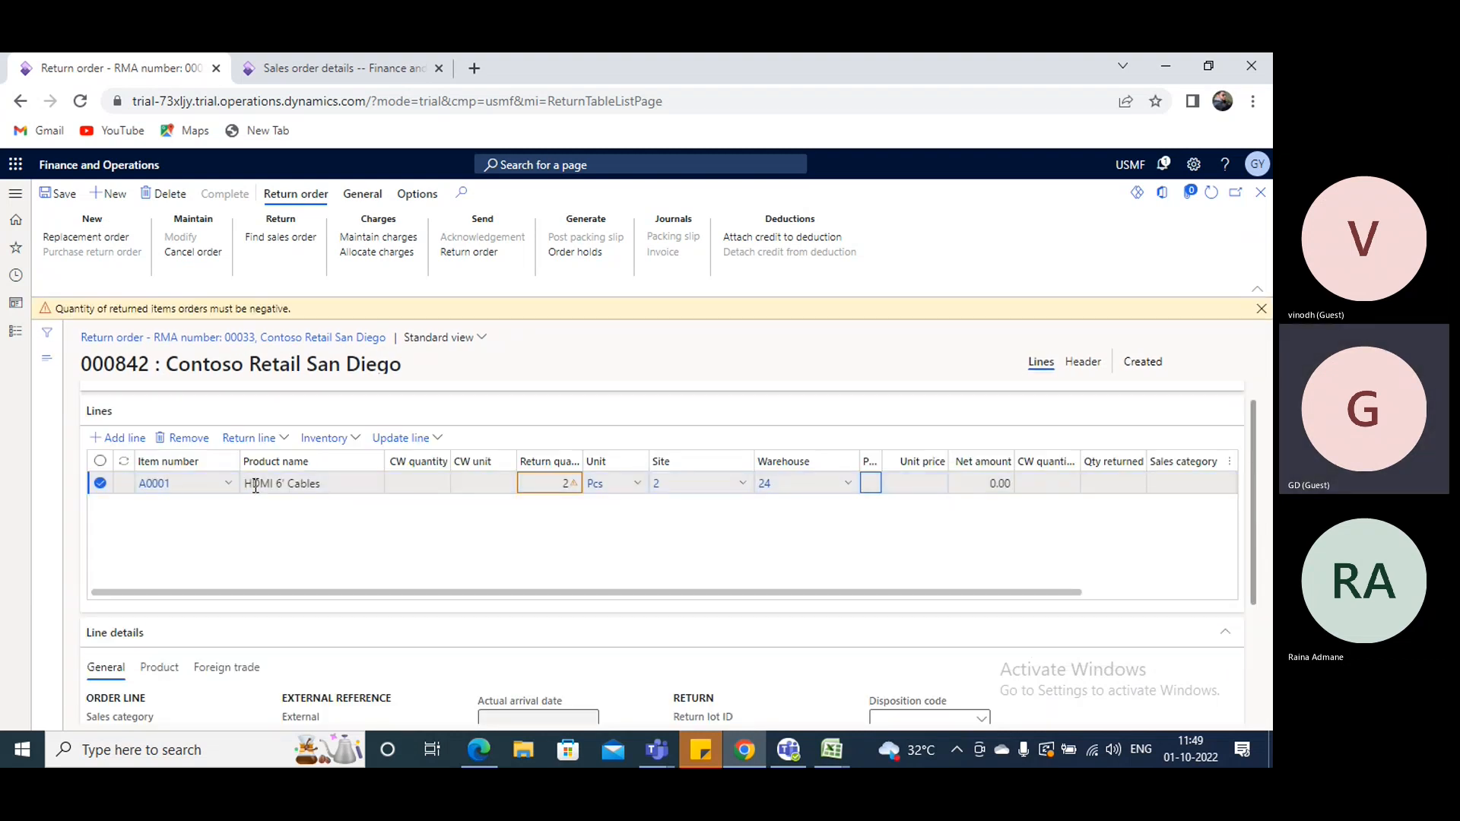
left_click(571, 487)
type("-")
key("Tab")
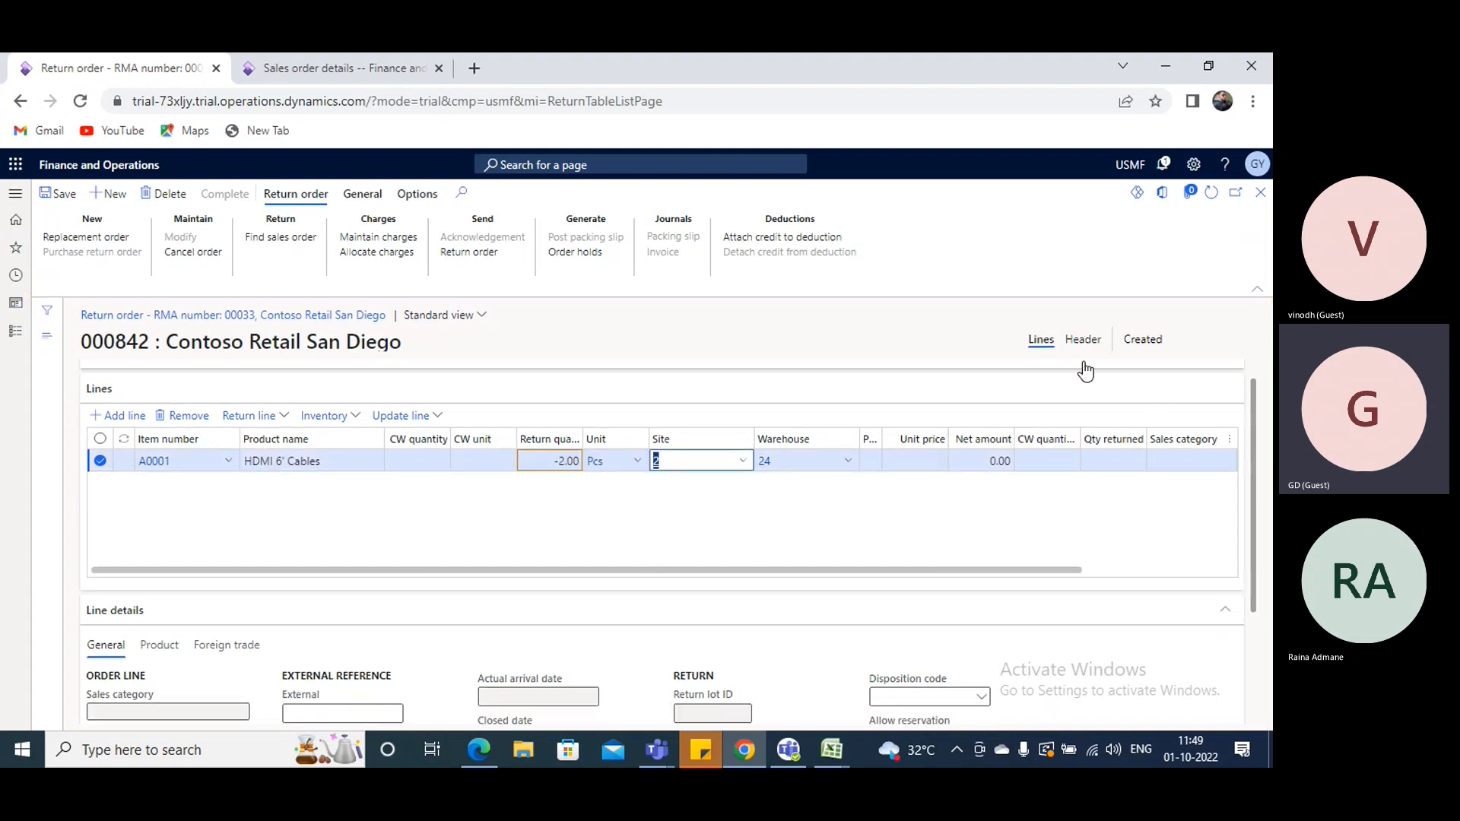
- Set the storage location of the A0001 line to BULK-001 in its product details
scroll(569, 497, "down", 2)
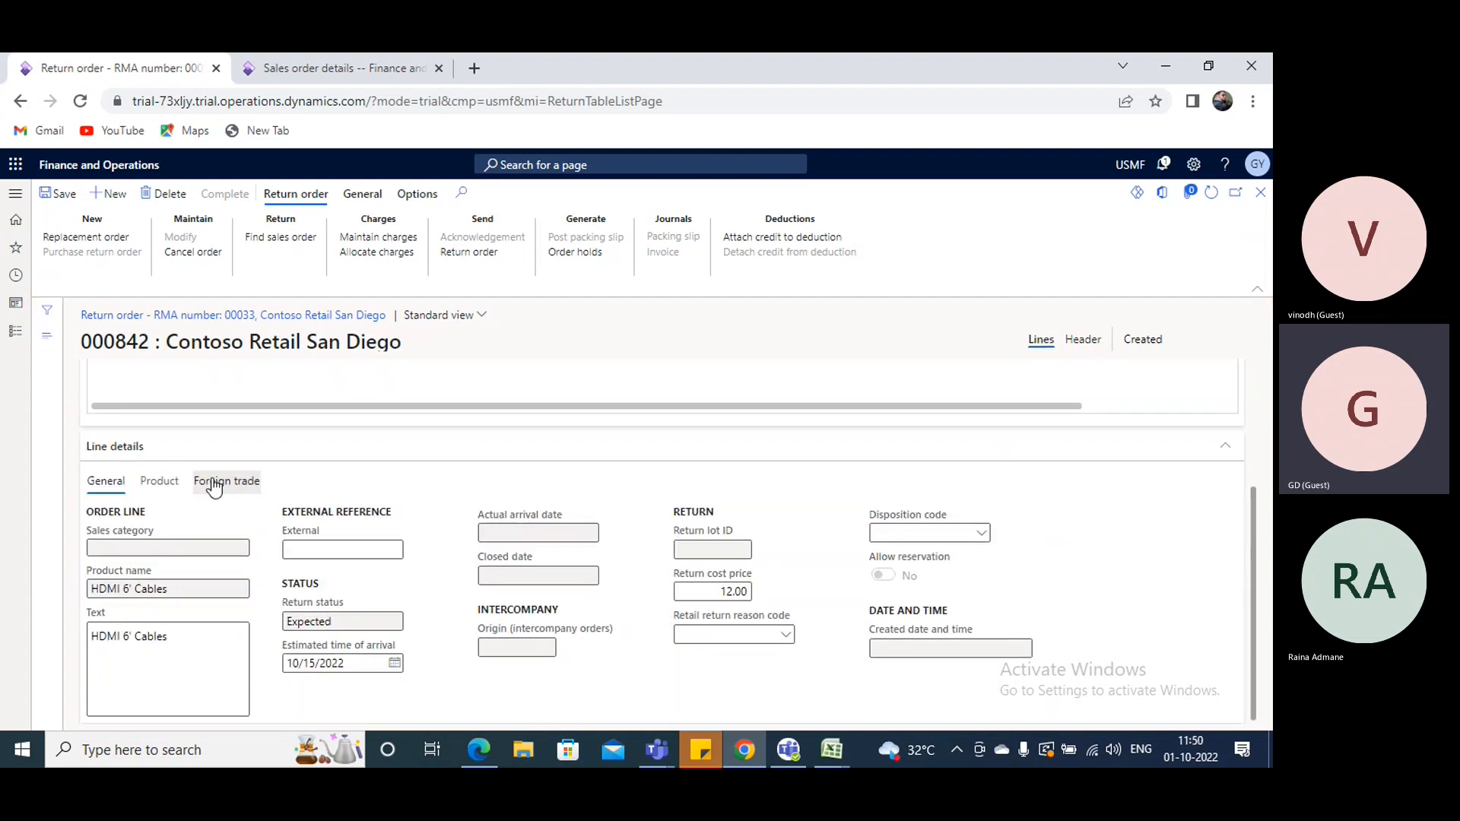
left_click(159, 482)
left_click(786, 638)
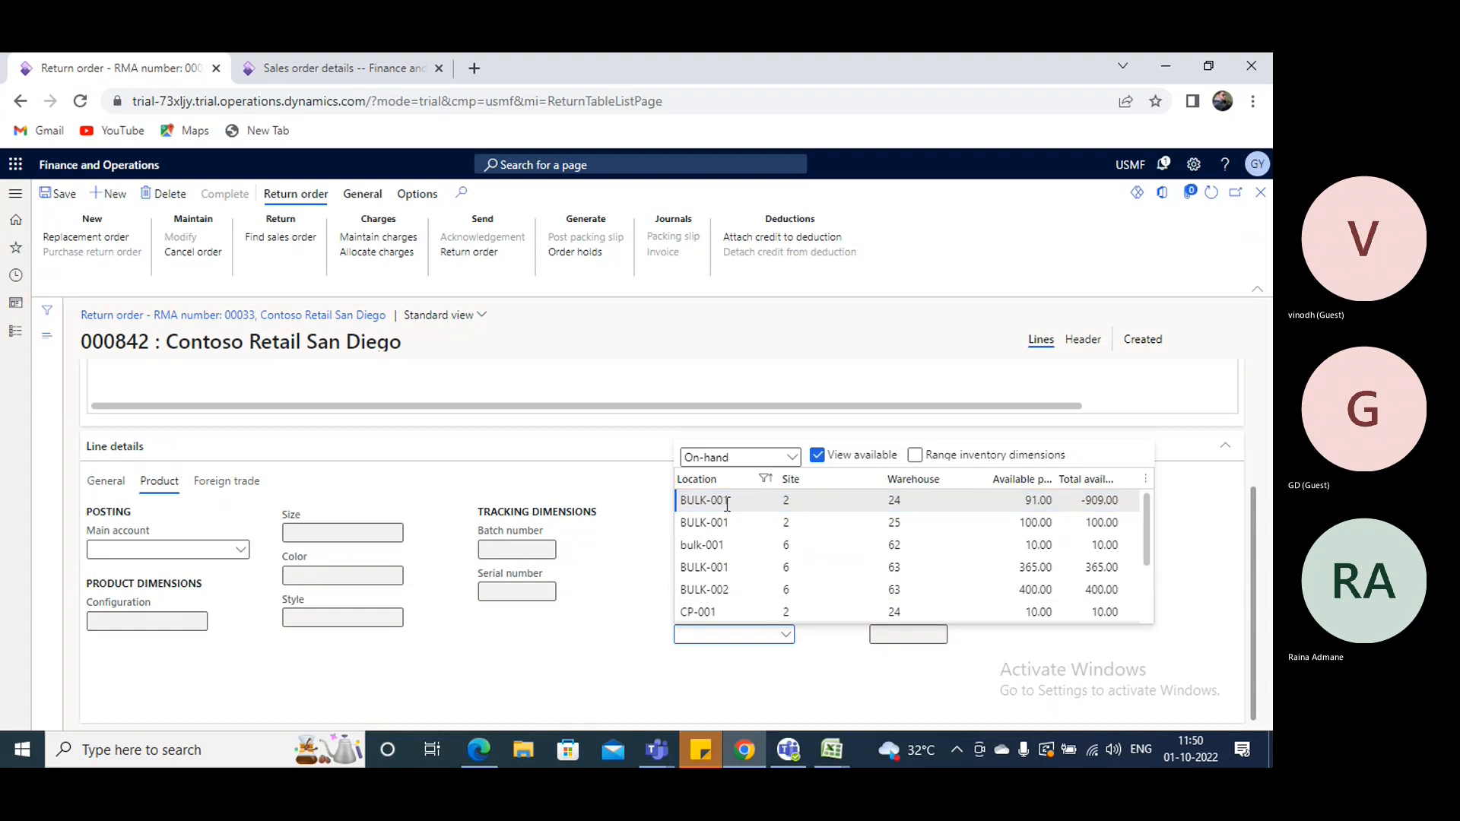
left_click(713, 544)
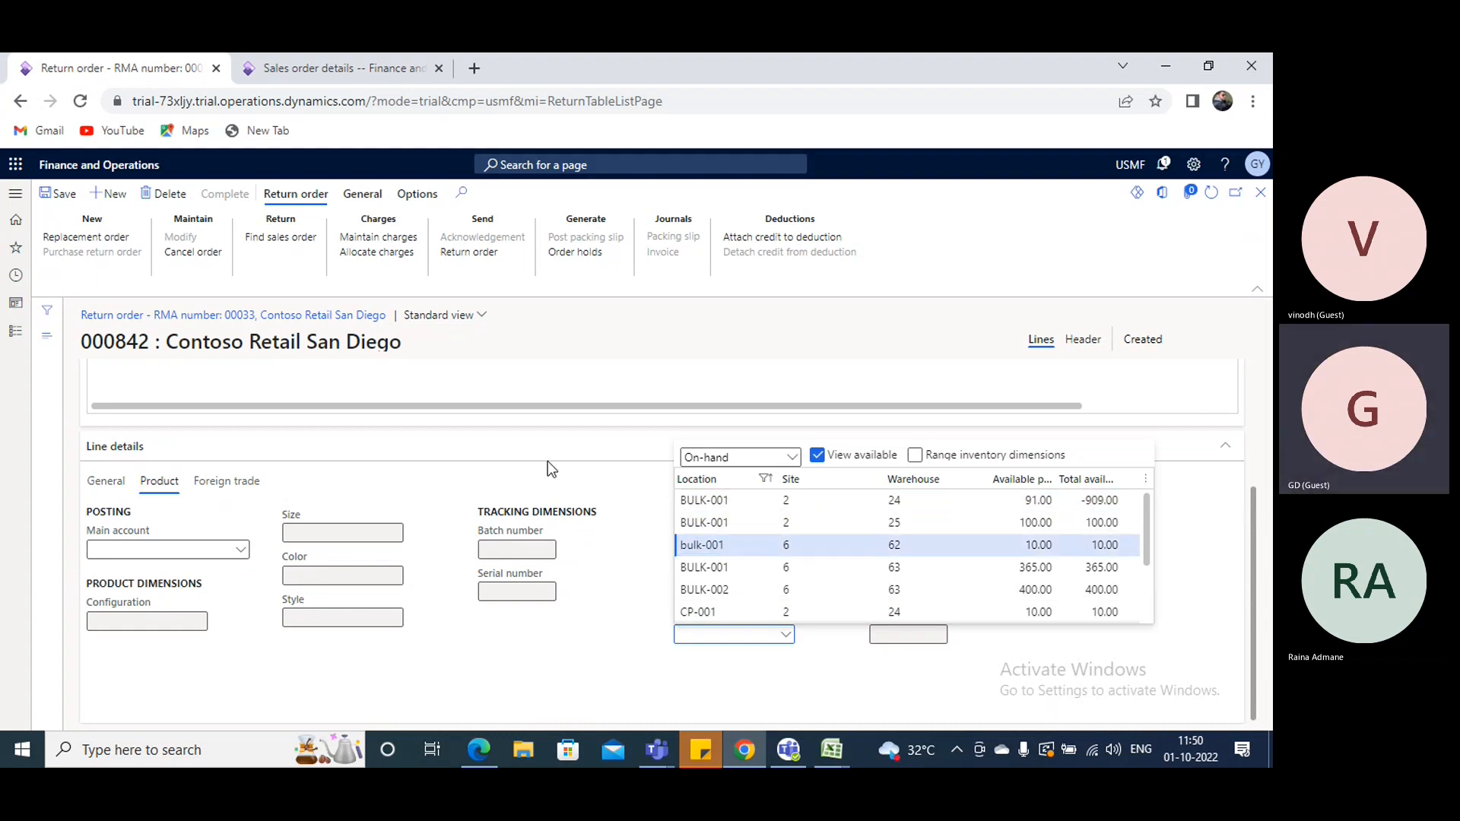
- Set the A0001 line's unit price to 100 and save the return order
scroll(555, 456, "up", 3)
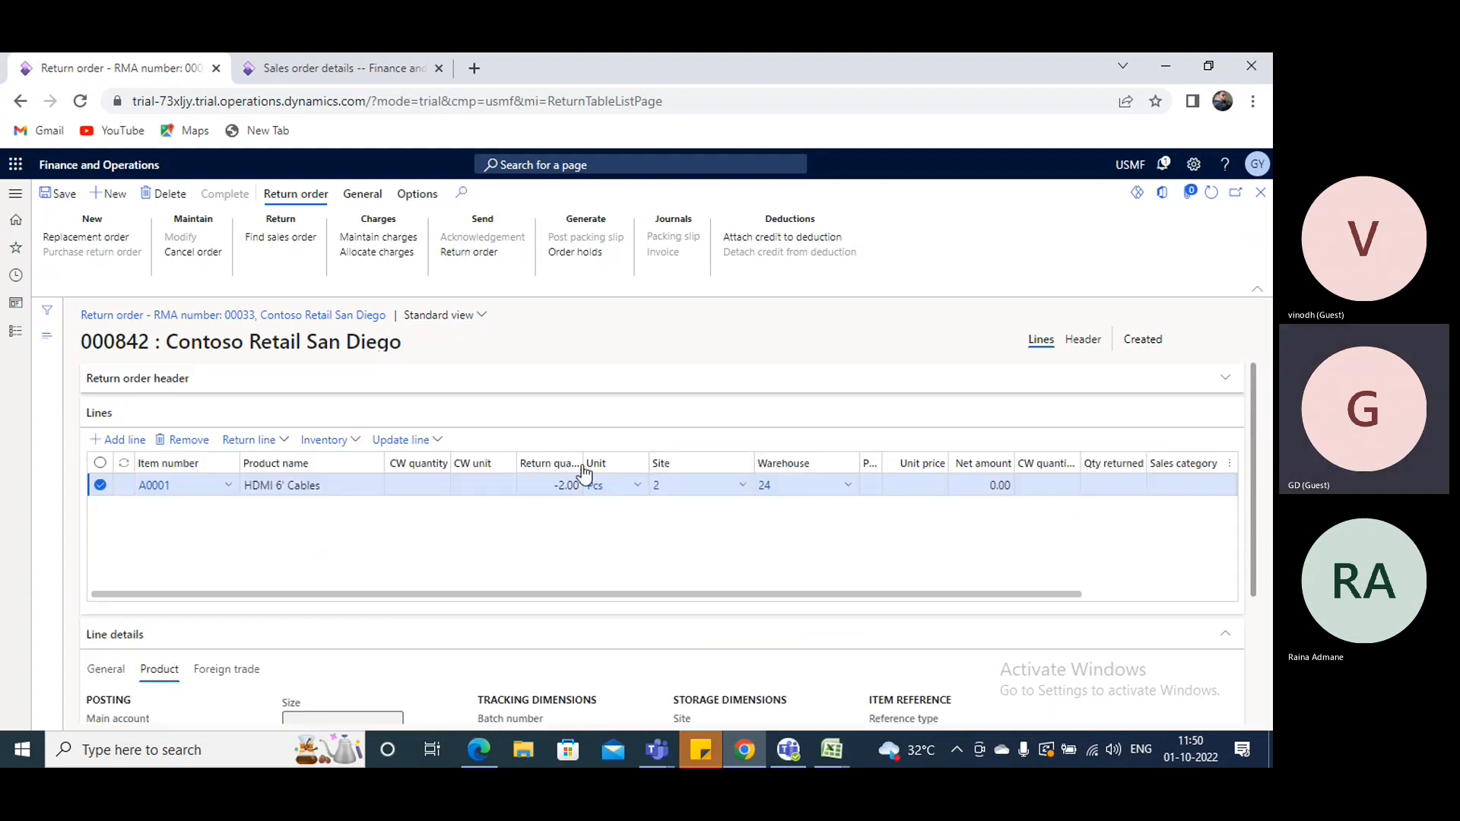
left_click(908, 490)
type("1")
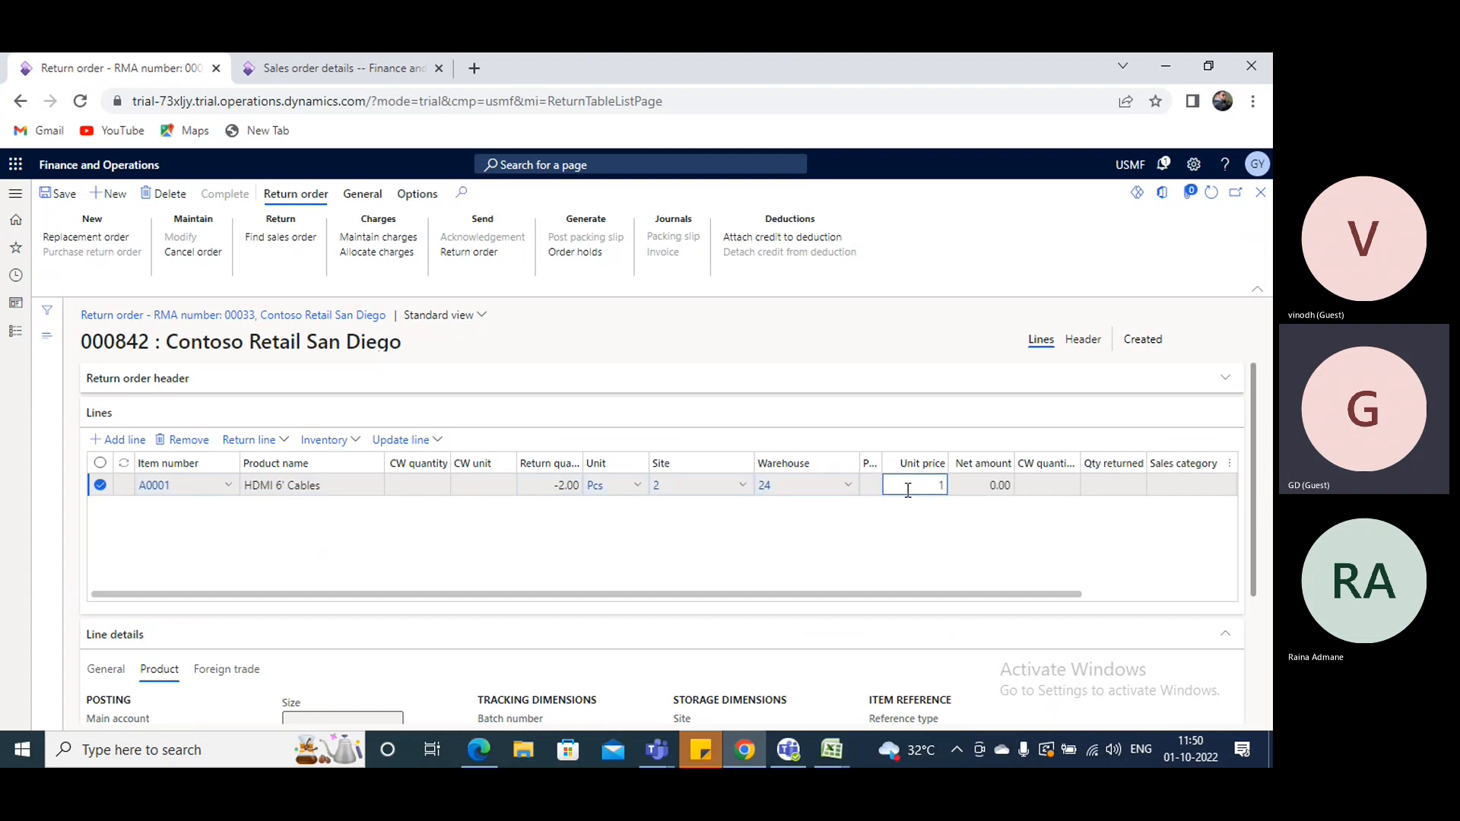
type("00")
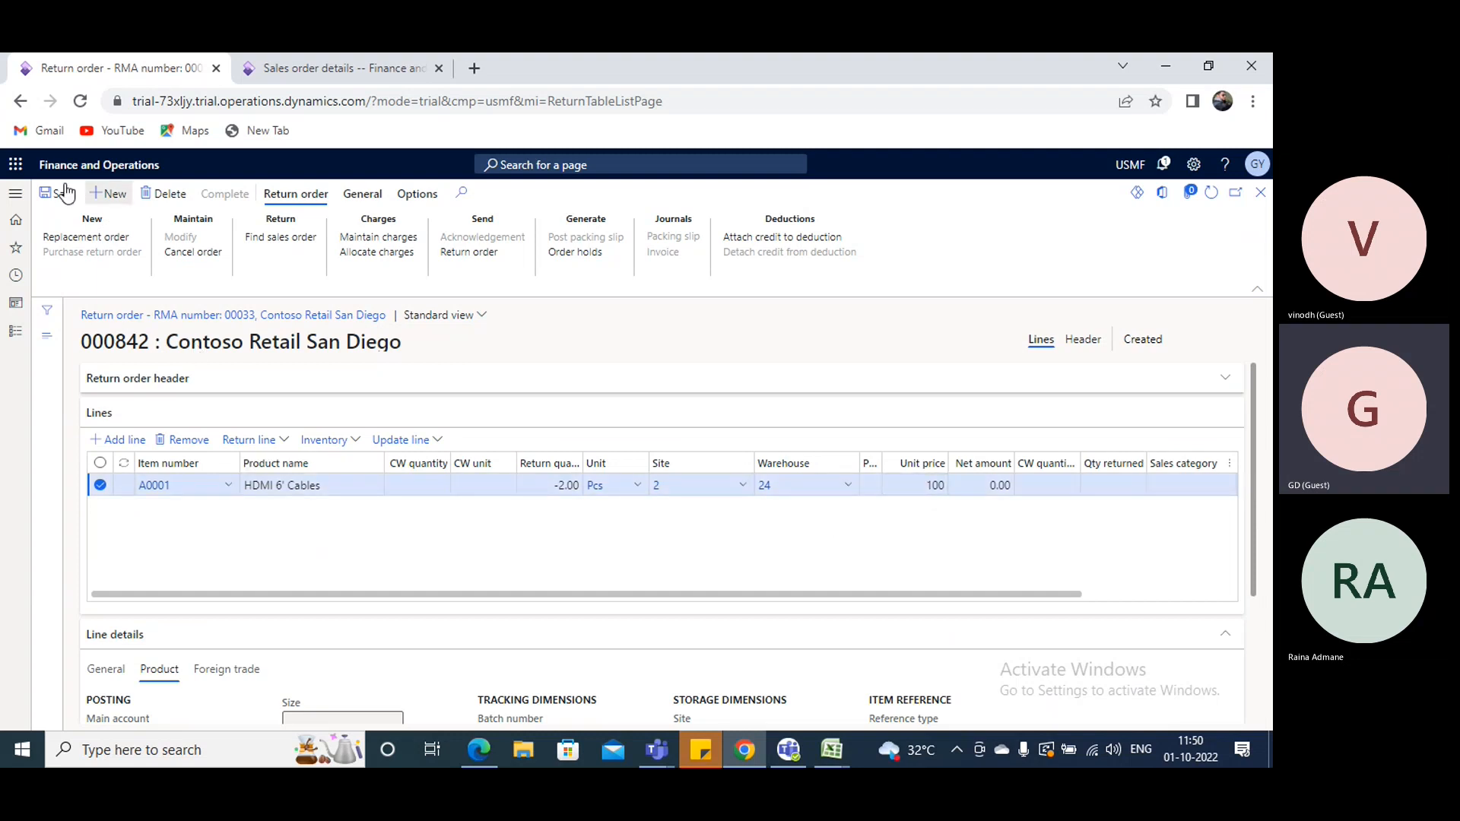
left_click(61, 195)
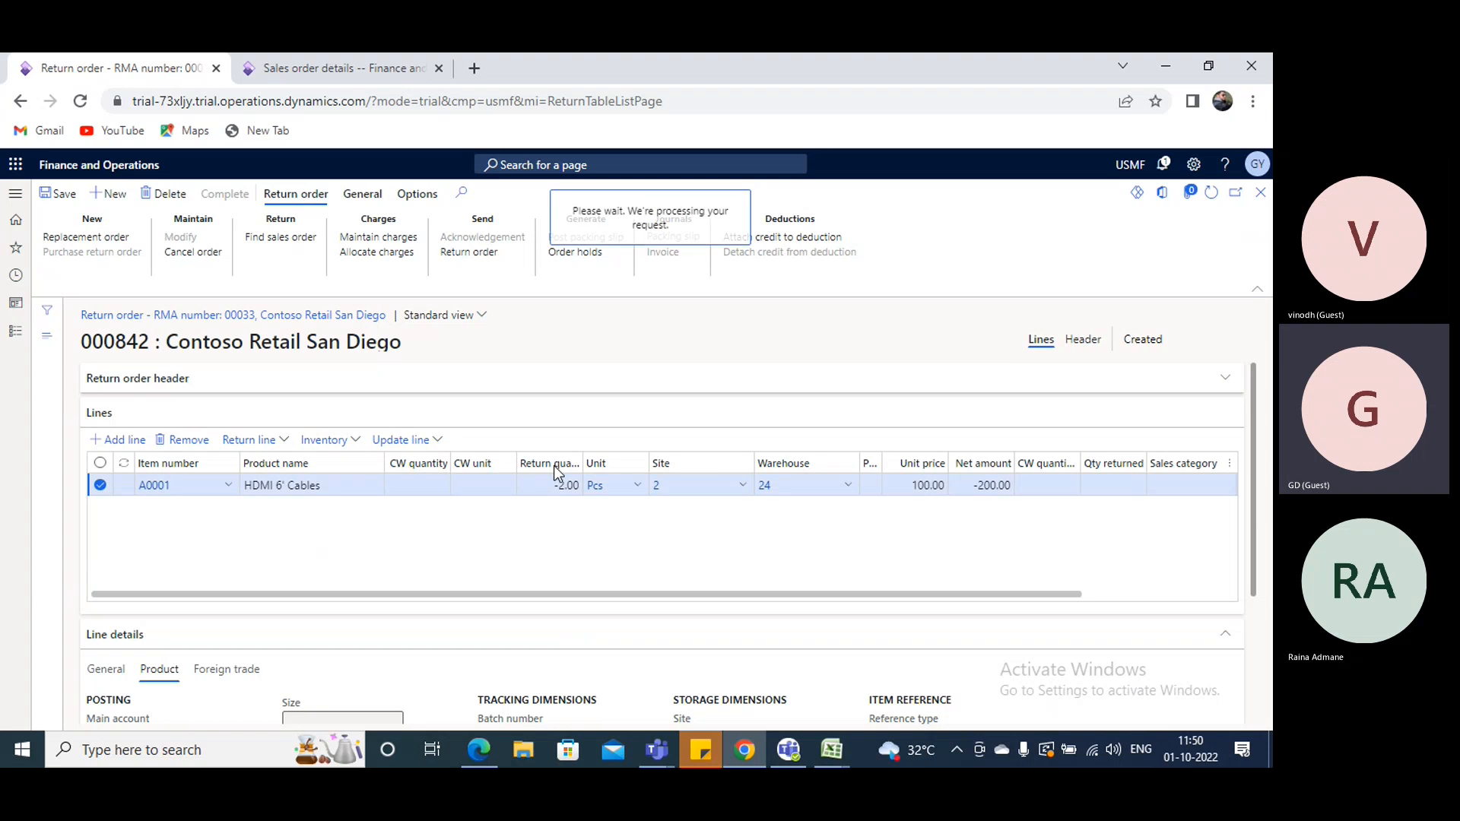
- Send the return order document to the screen without notes, then close its preview
left_click(1261, 311)
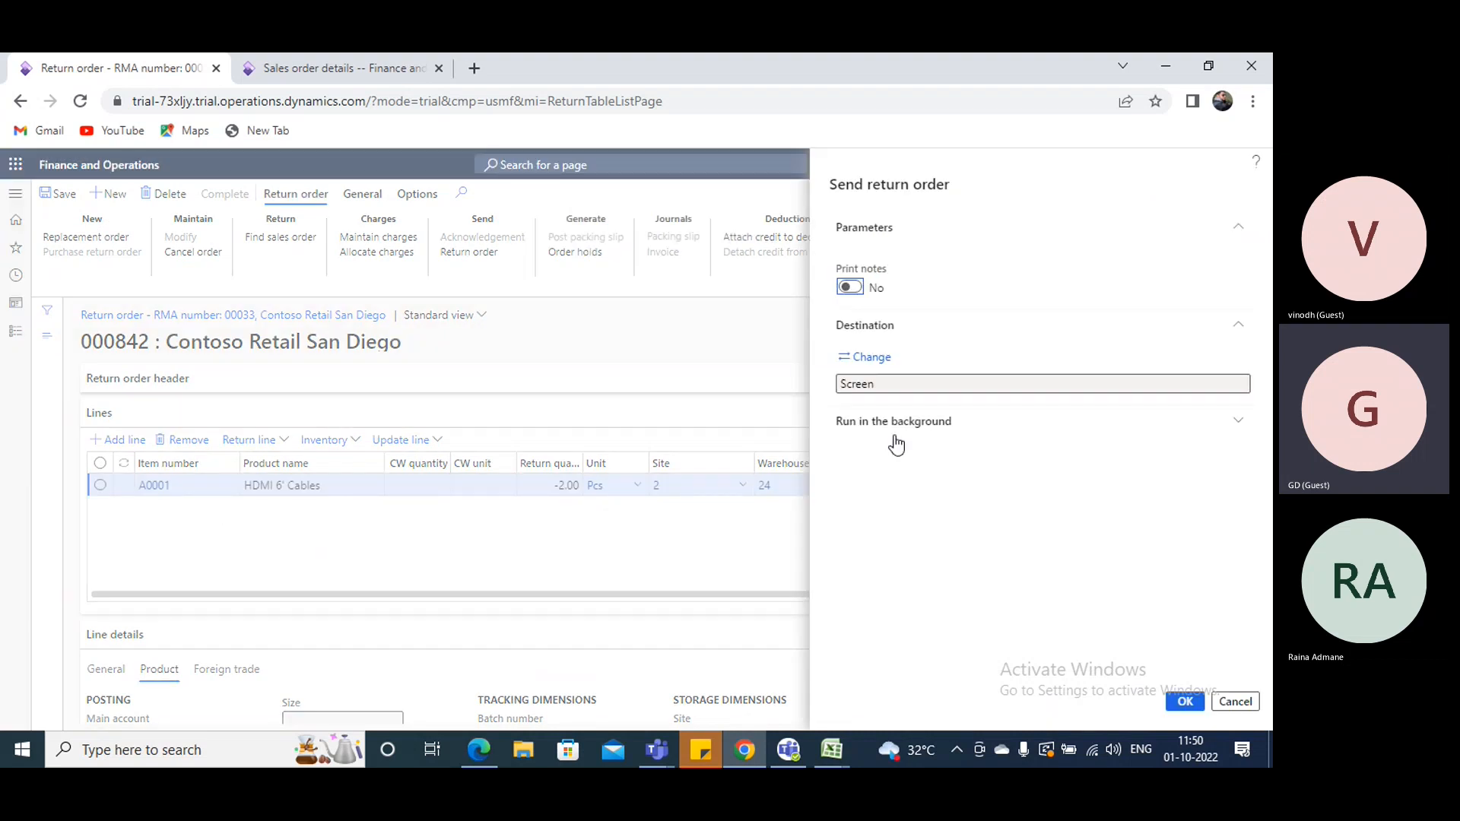
left_click(1191, 706)
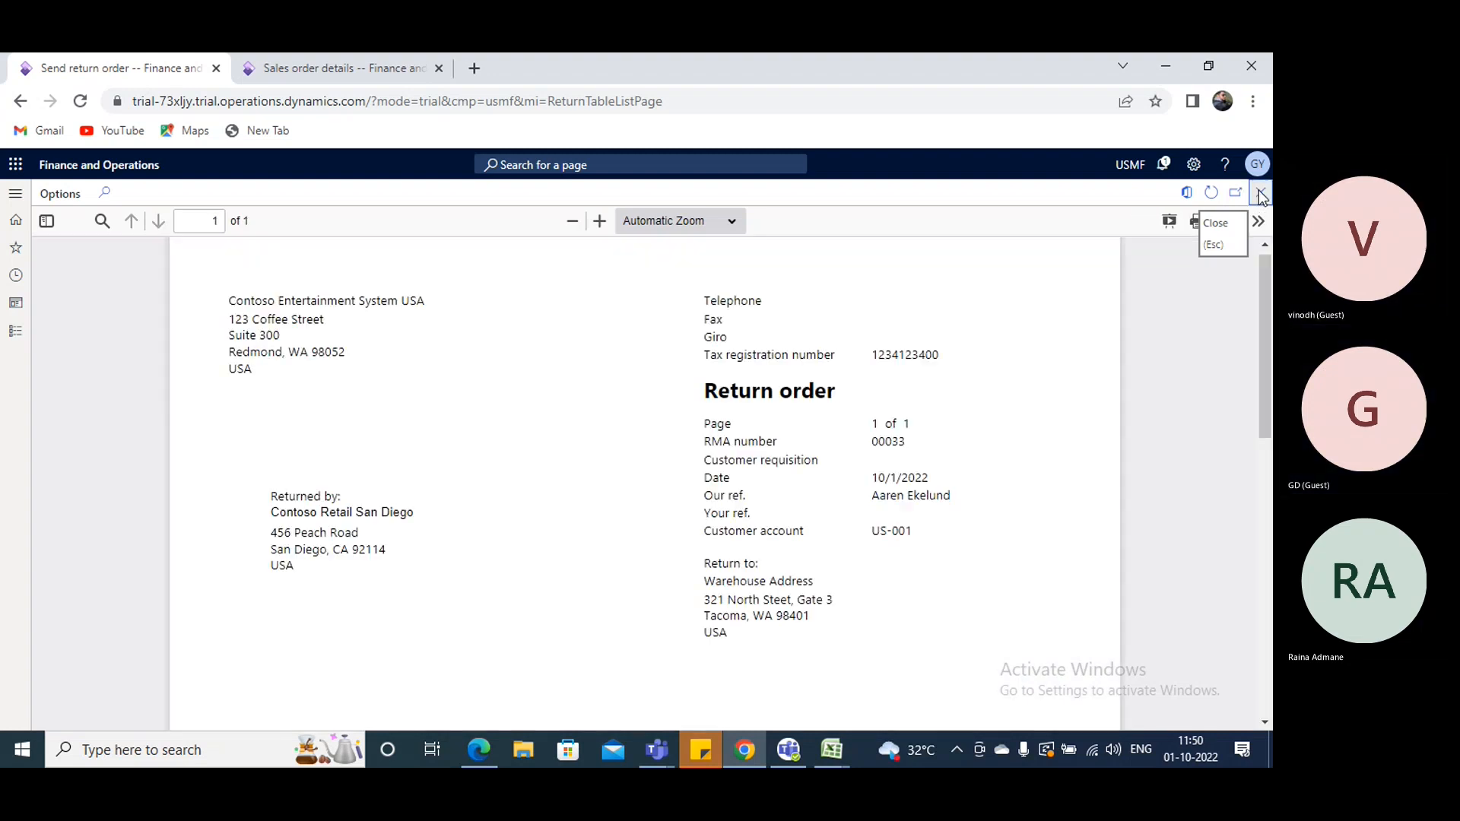
key("Escape")
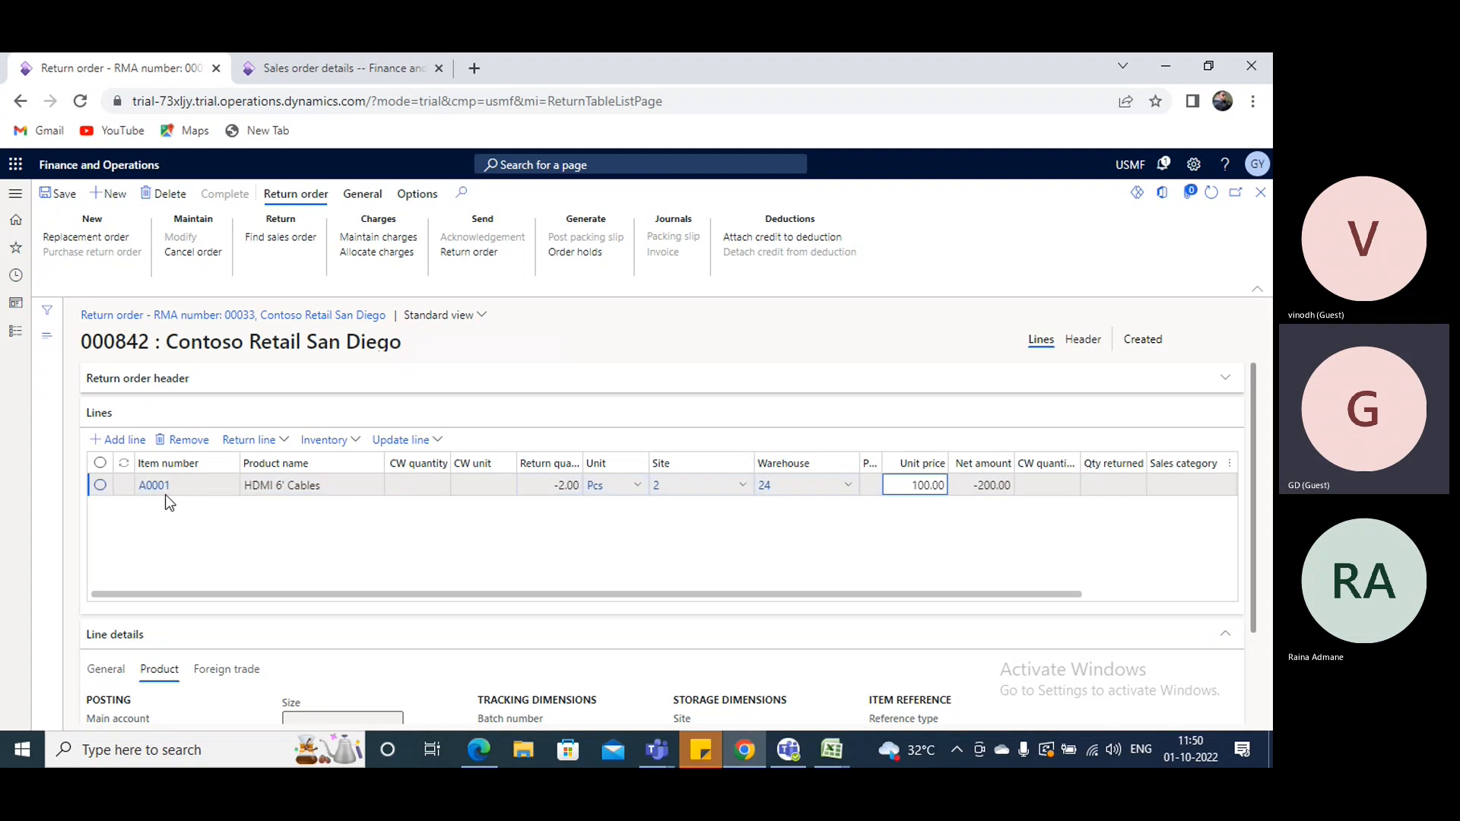
- Register the A0001 return line with disposition code 11 (Credit), adding and confirming its registration line
left_click(968, 485)
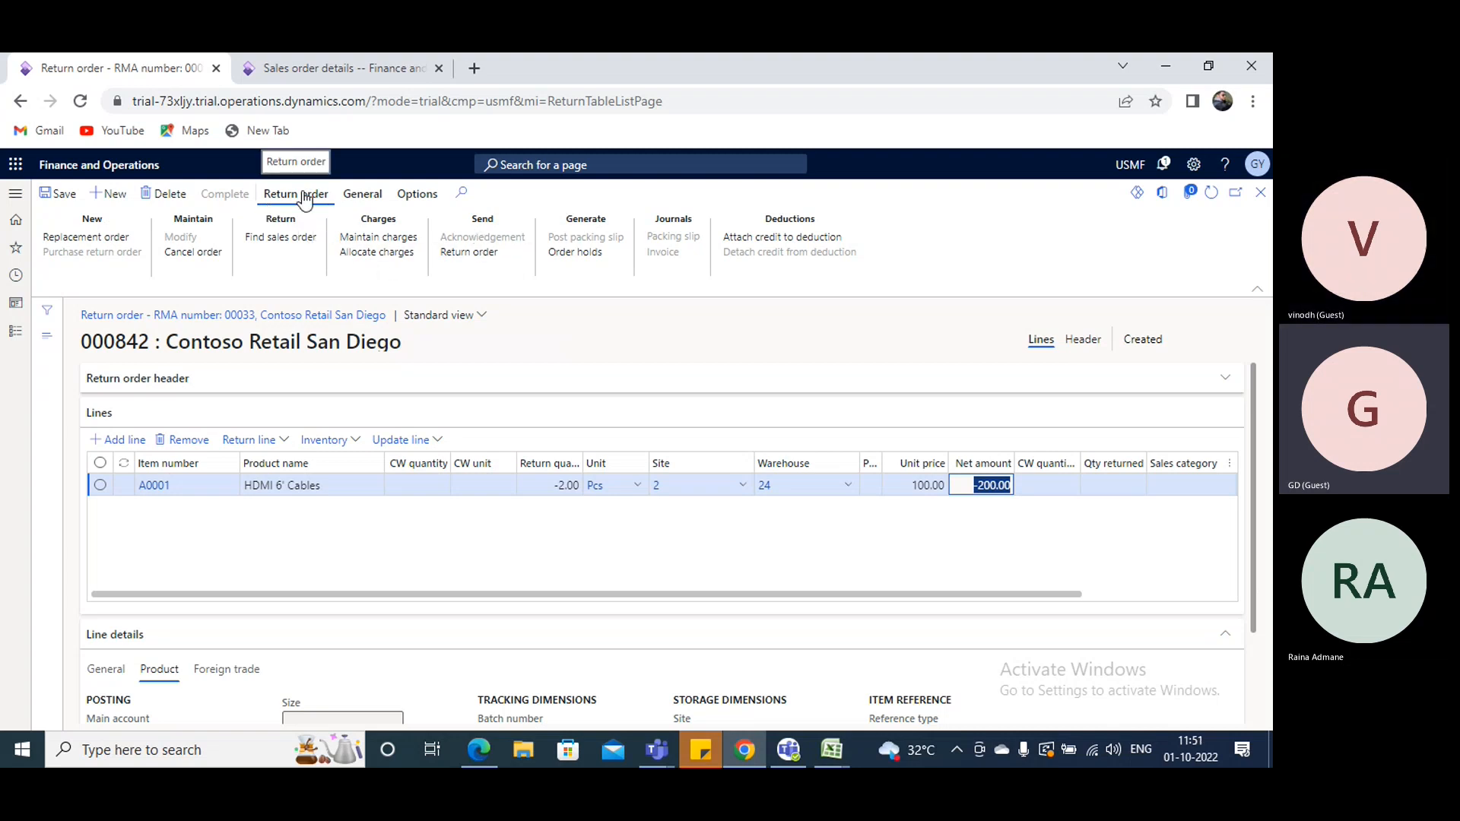
left_click(439, 441)
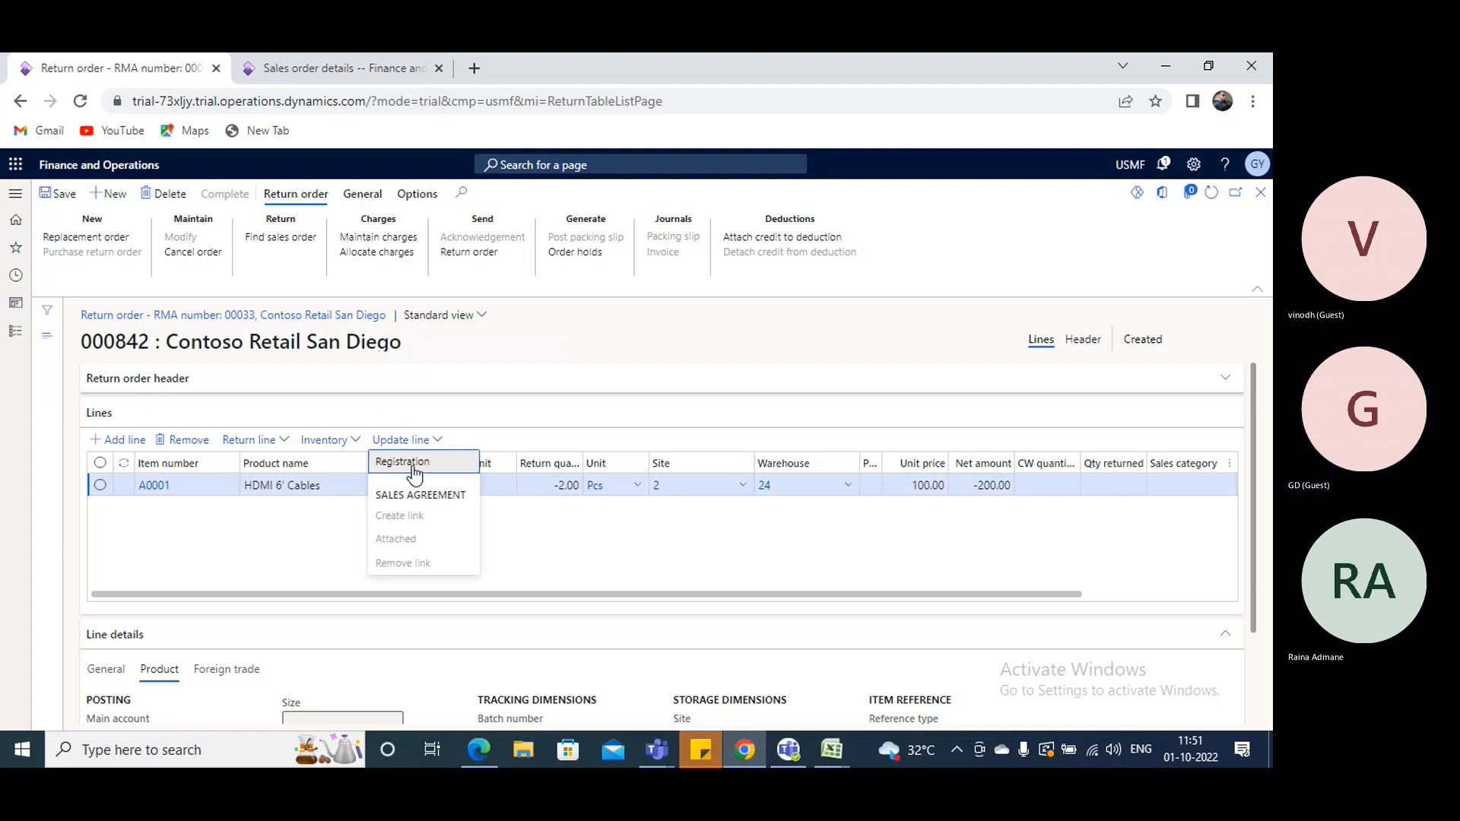
left_click(409, 464)
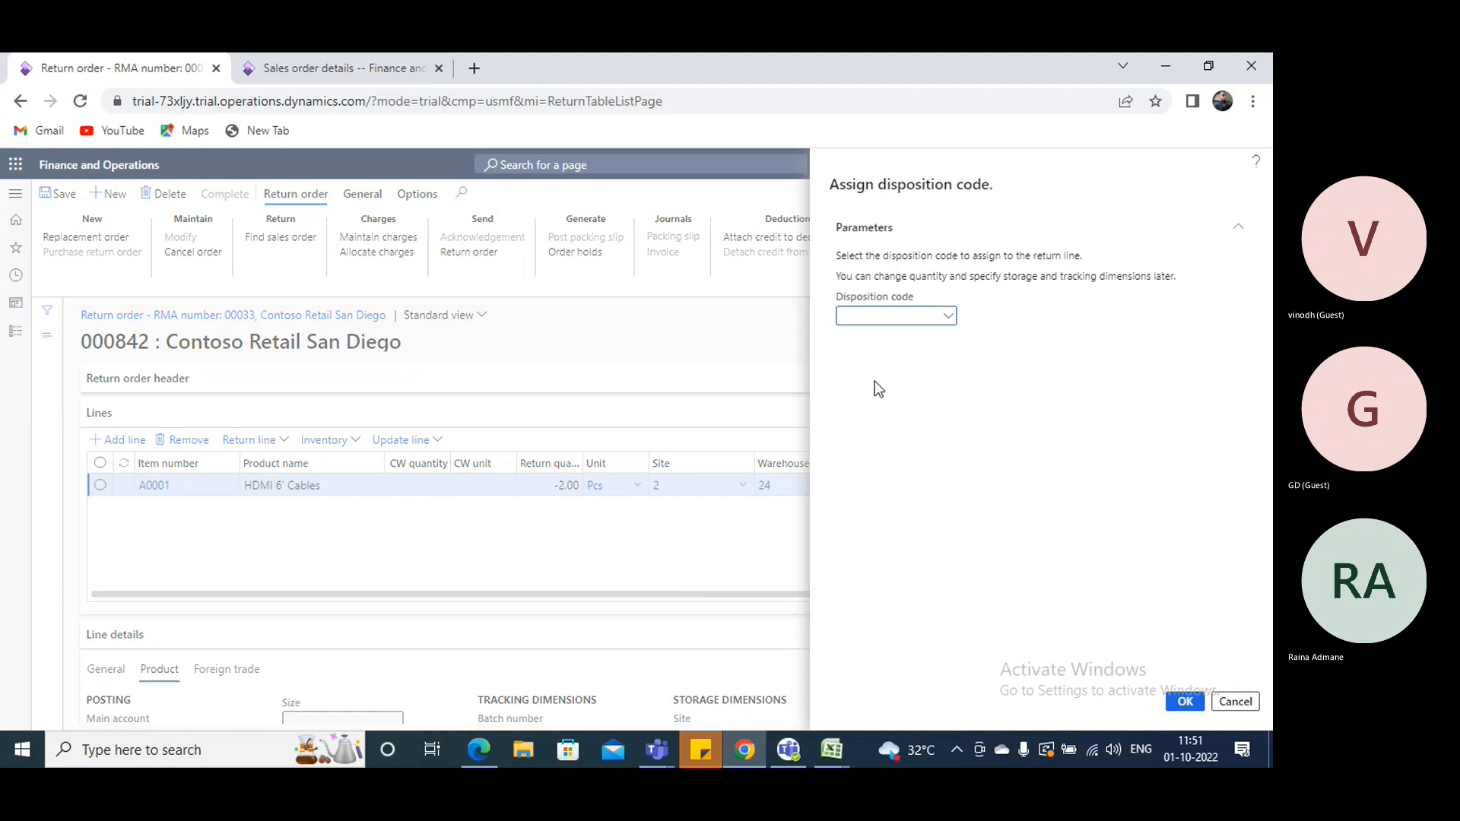
left_click(947, 315)
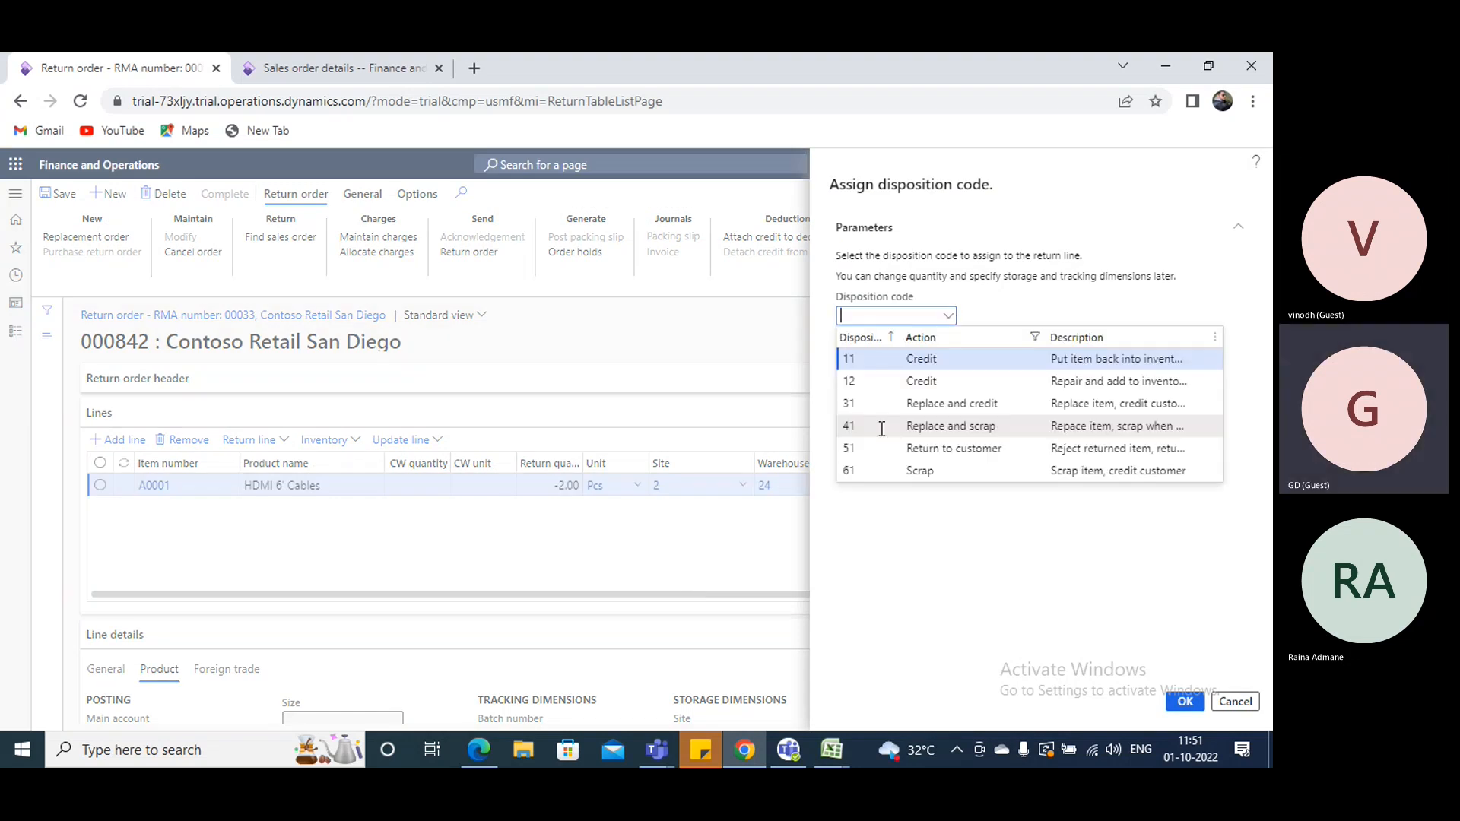
left_click(944, 368)
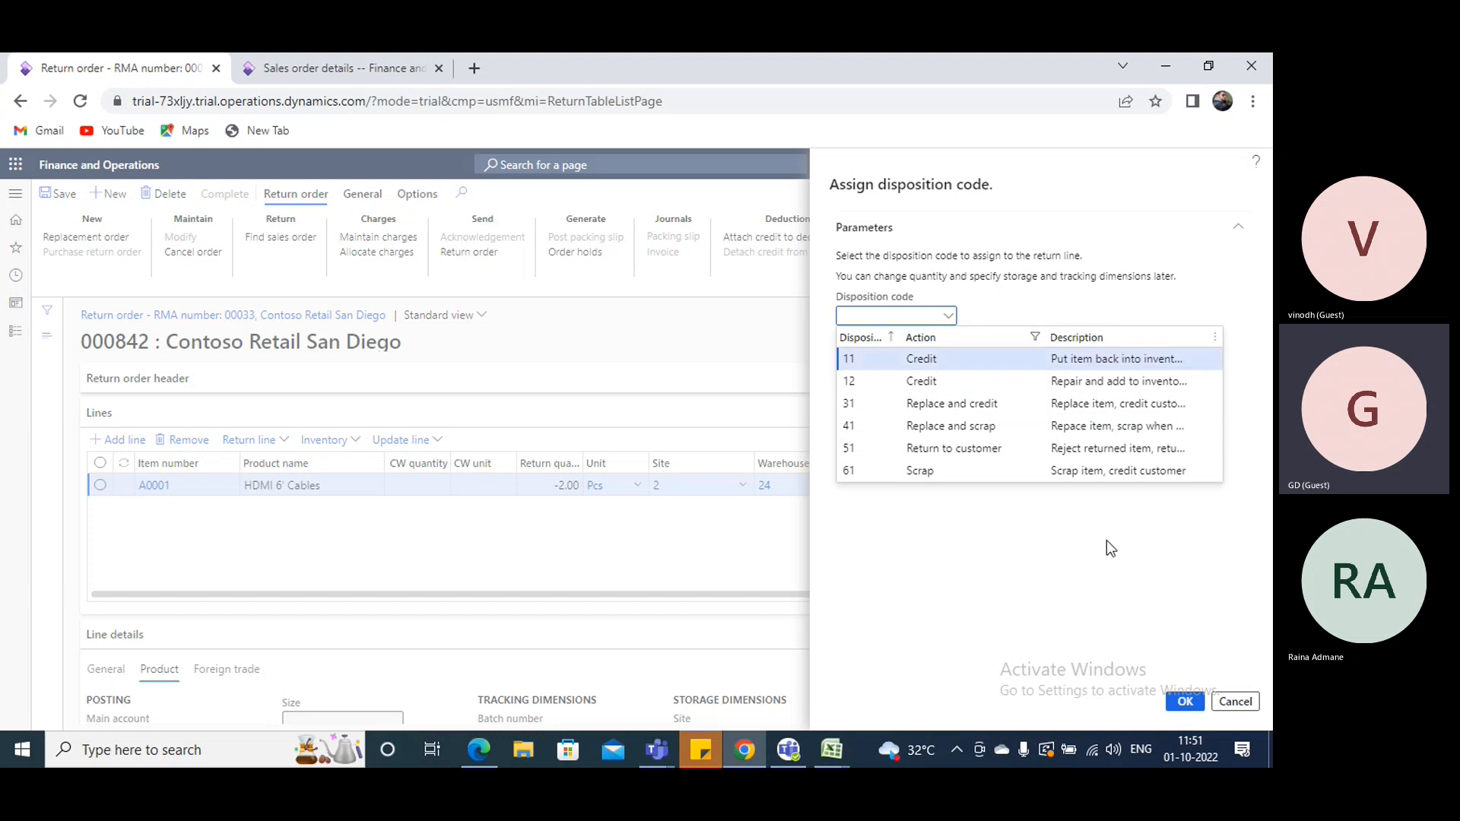
left_click(1181, 697)
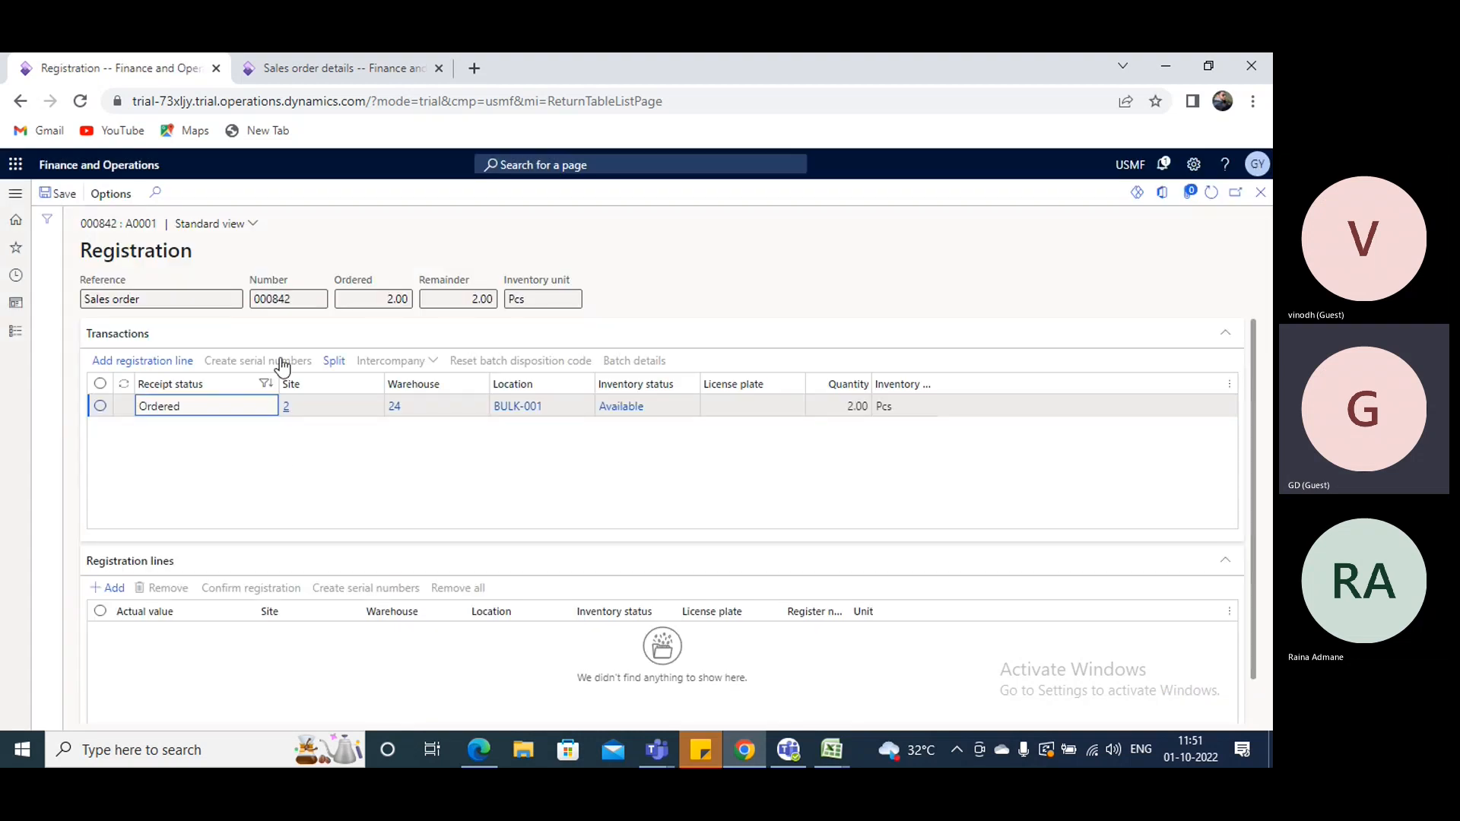
left_click(139, 363)
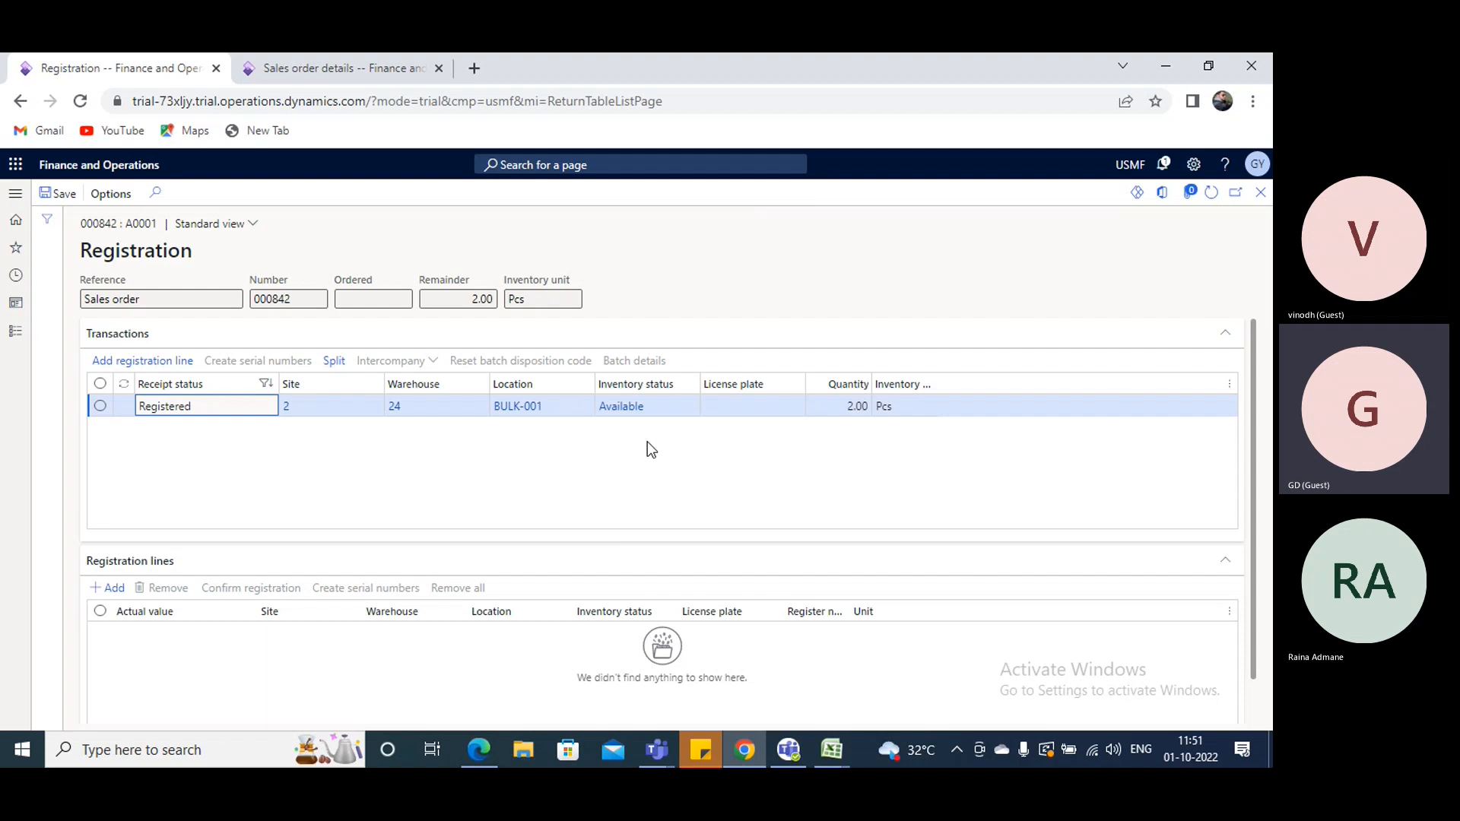
- Leave the completed registration and post the return order's packing slip without printing, filling in the customer field on its overview line
left_click(1260, 191)
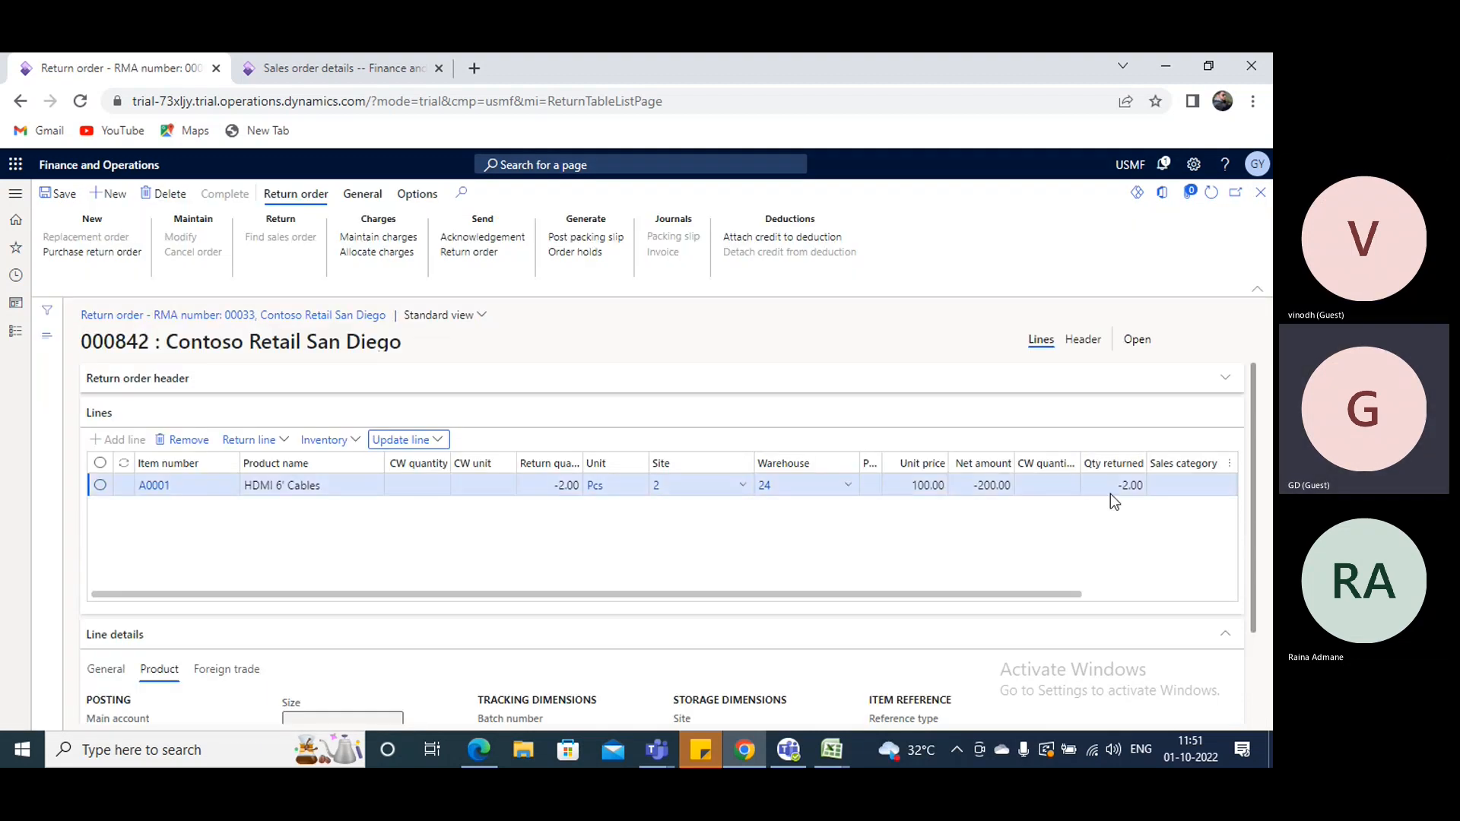
left_click_drag(1069, 595, 1224, 595)
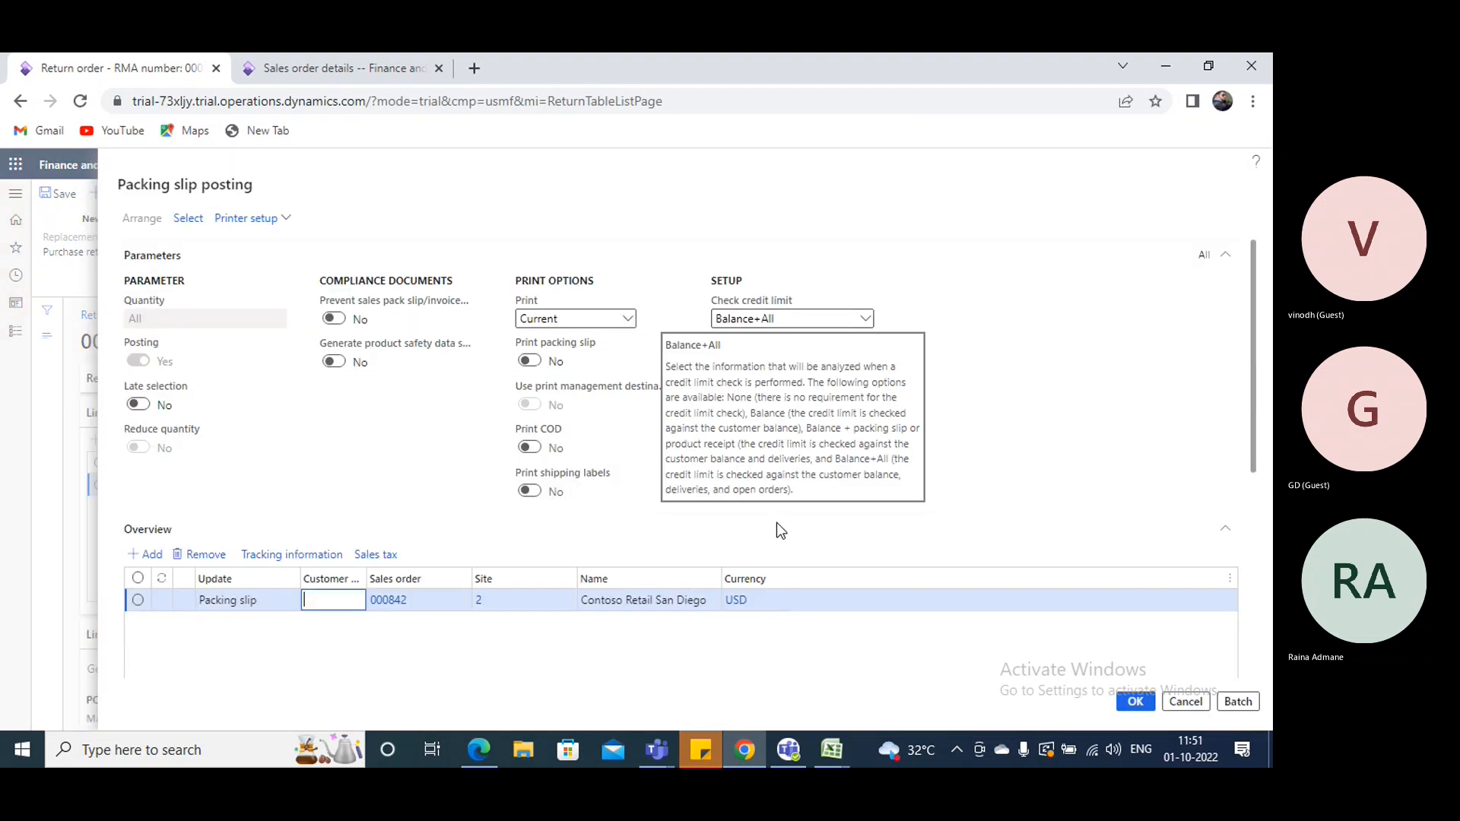
left_click(1137, 703)
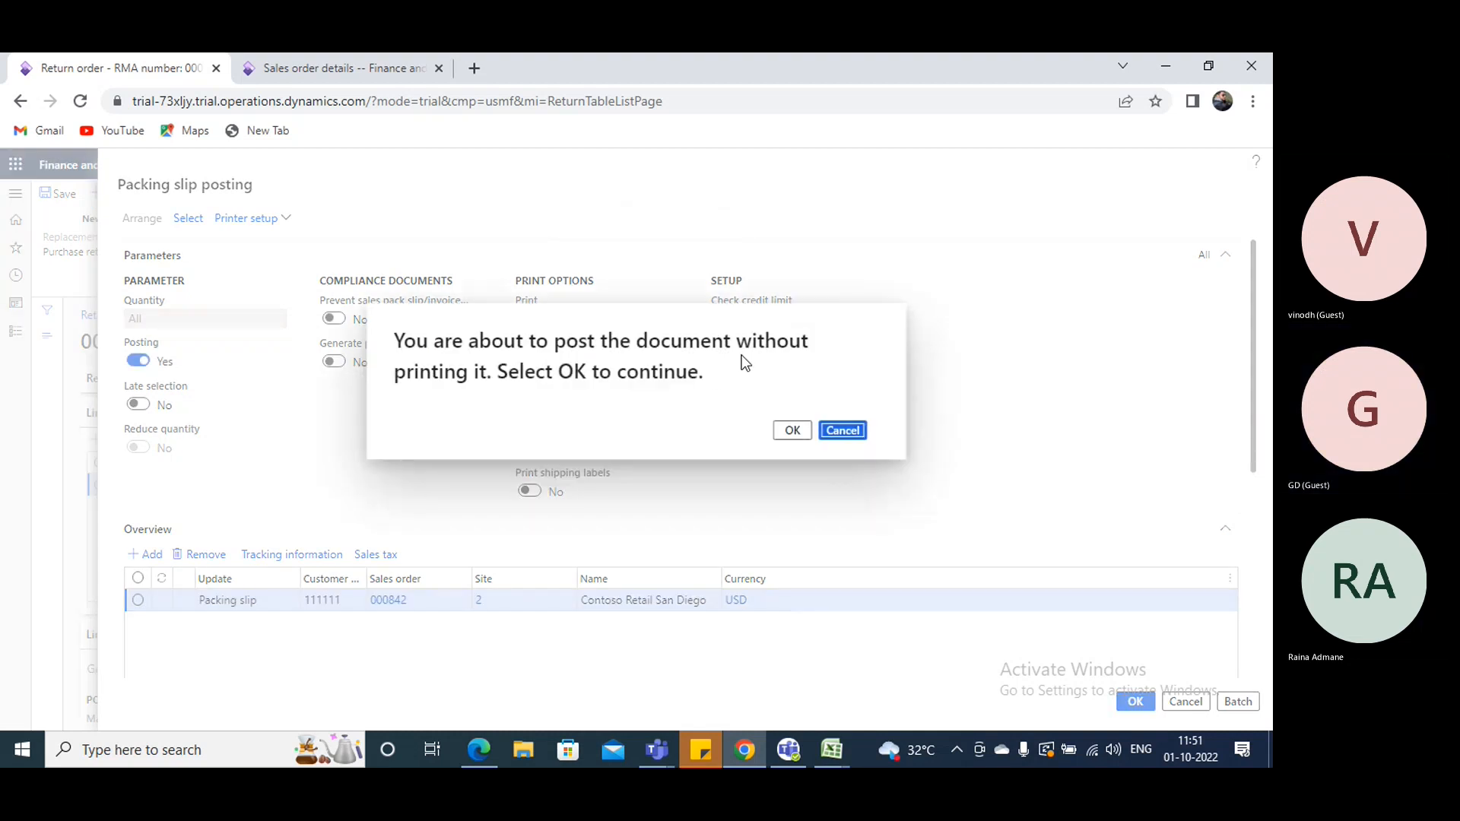
left_click(789, 432)
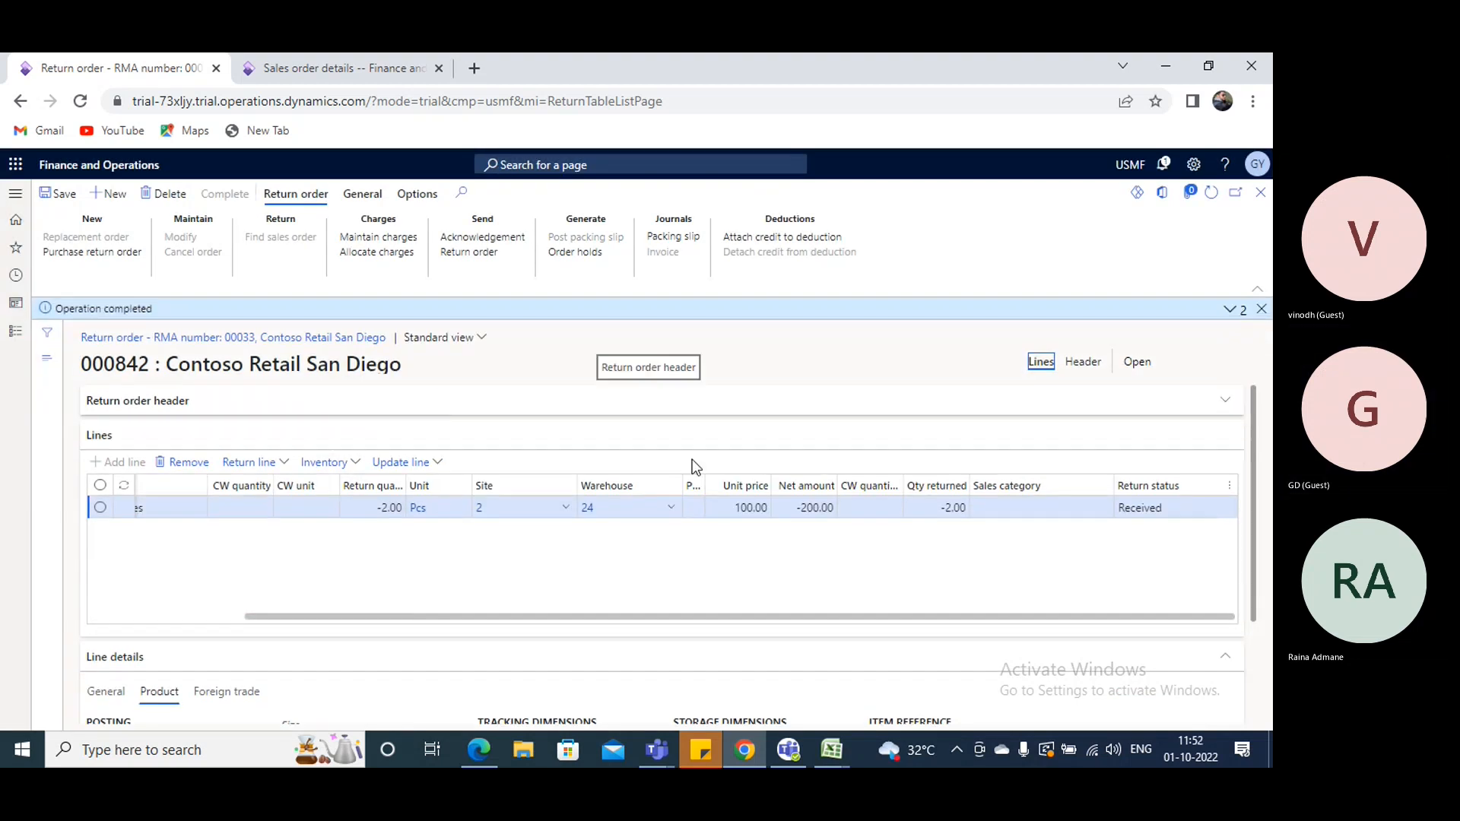
- Review the A0001 return line's inventory transaction with its site, warehouse and location, and check its ledger voucher transactions
left_click(355, 461)
left_click(342, 561)
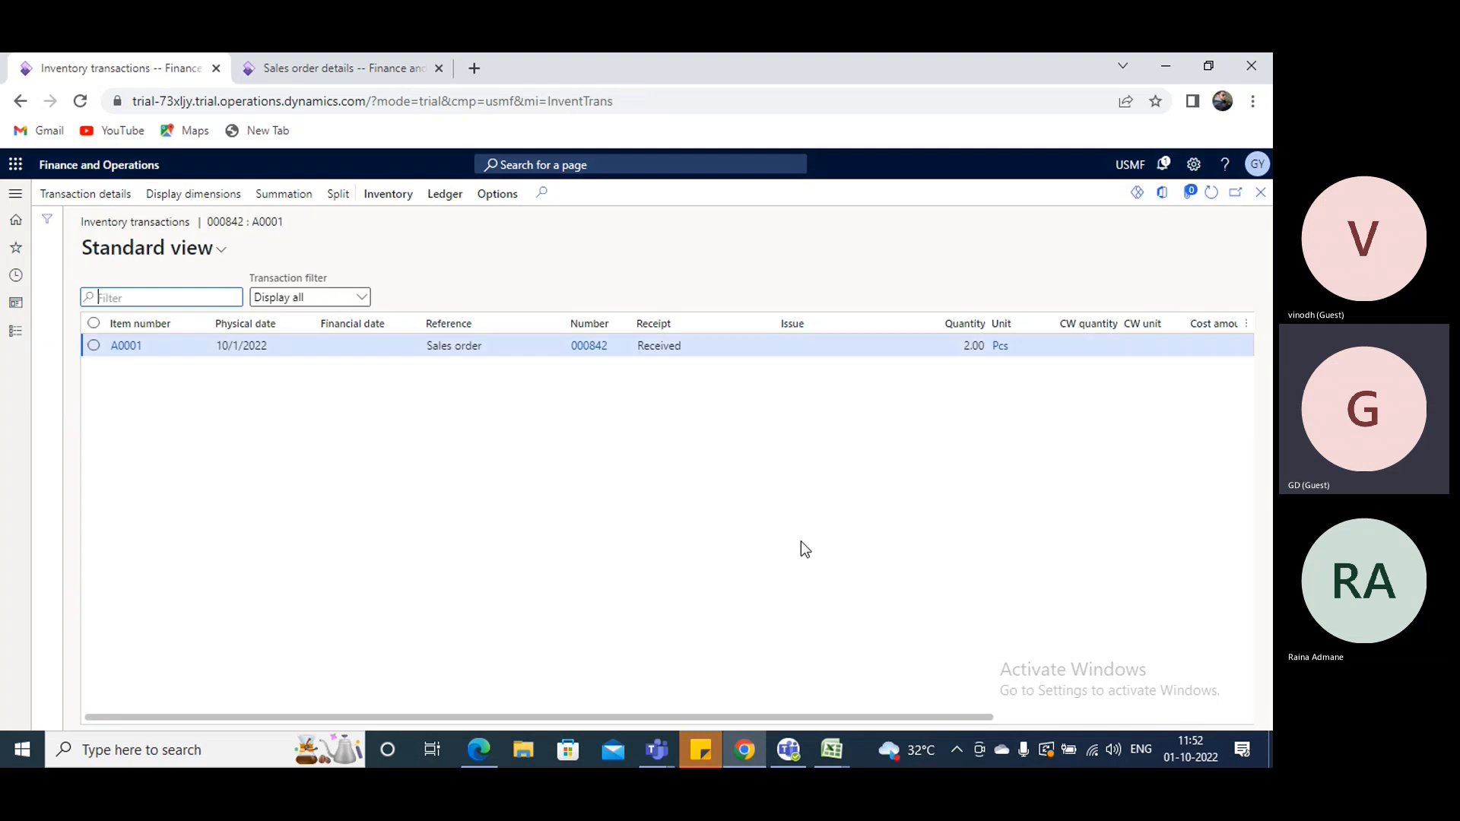
left_click_drag(599, 715, 873, 716)
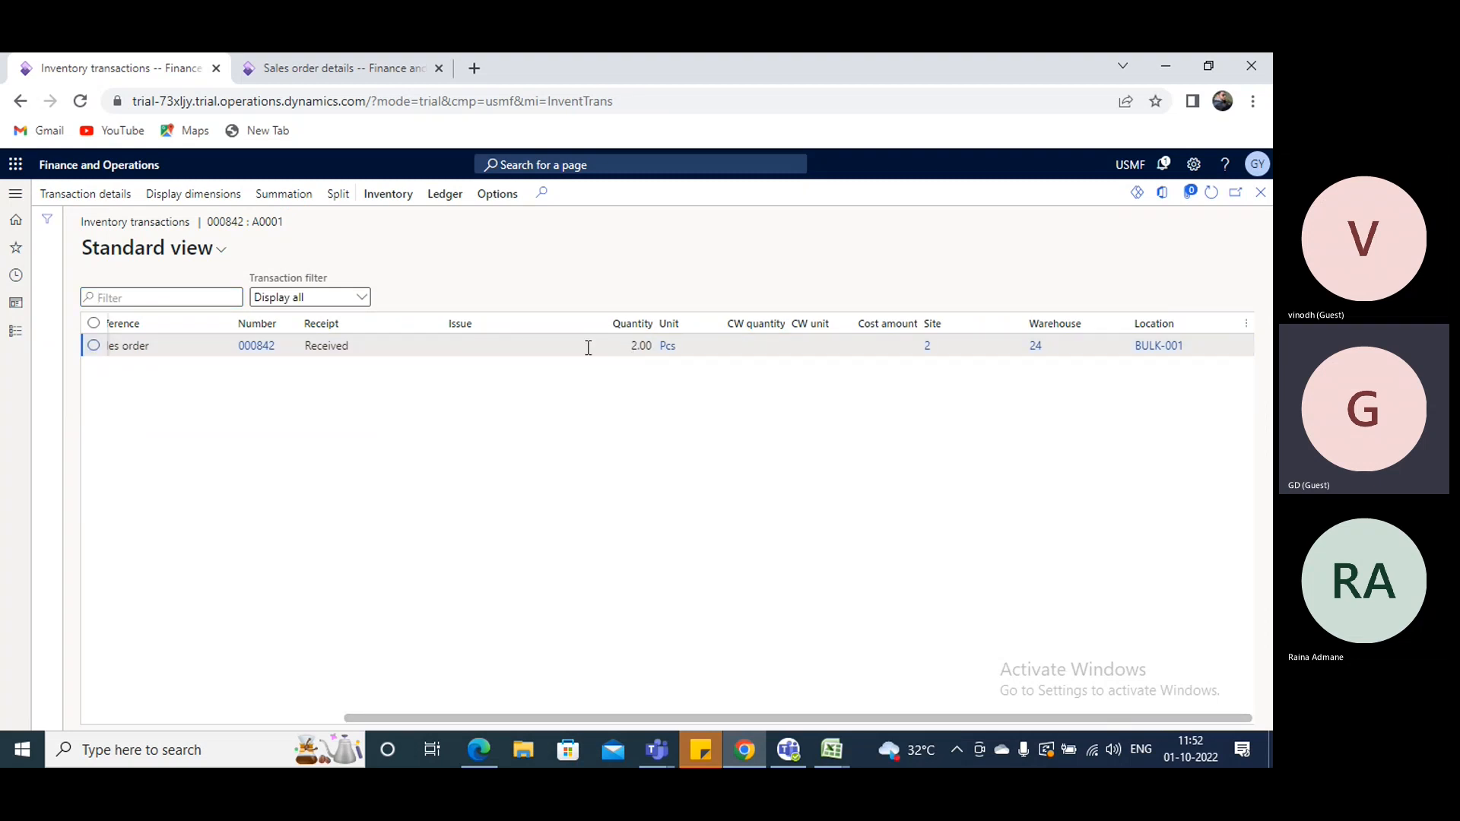
left_click(380, 201)
left_click(445, 194)
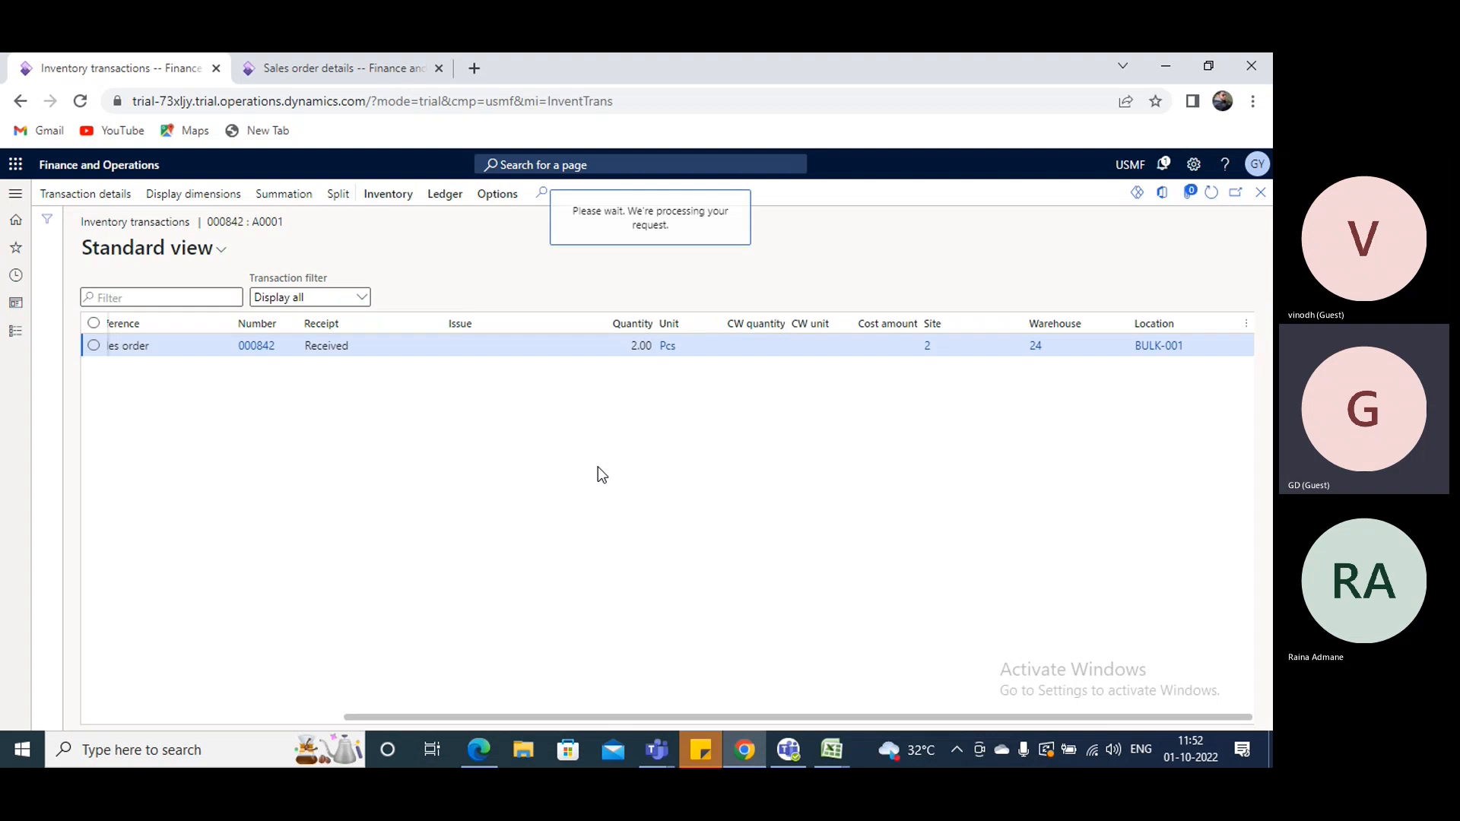
left_click(162, 292)
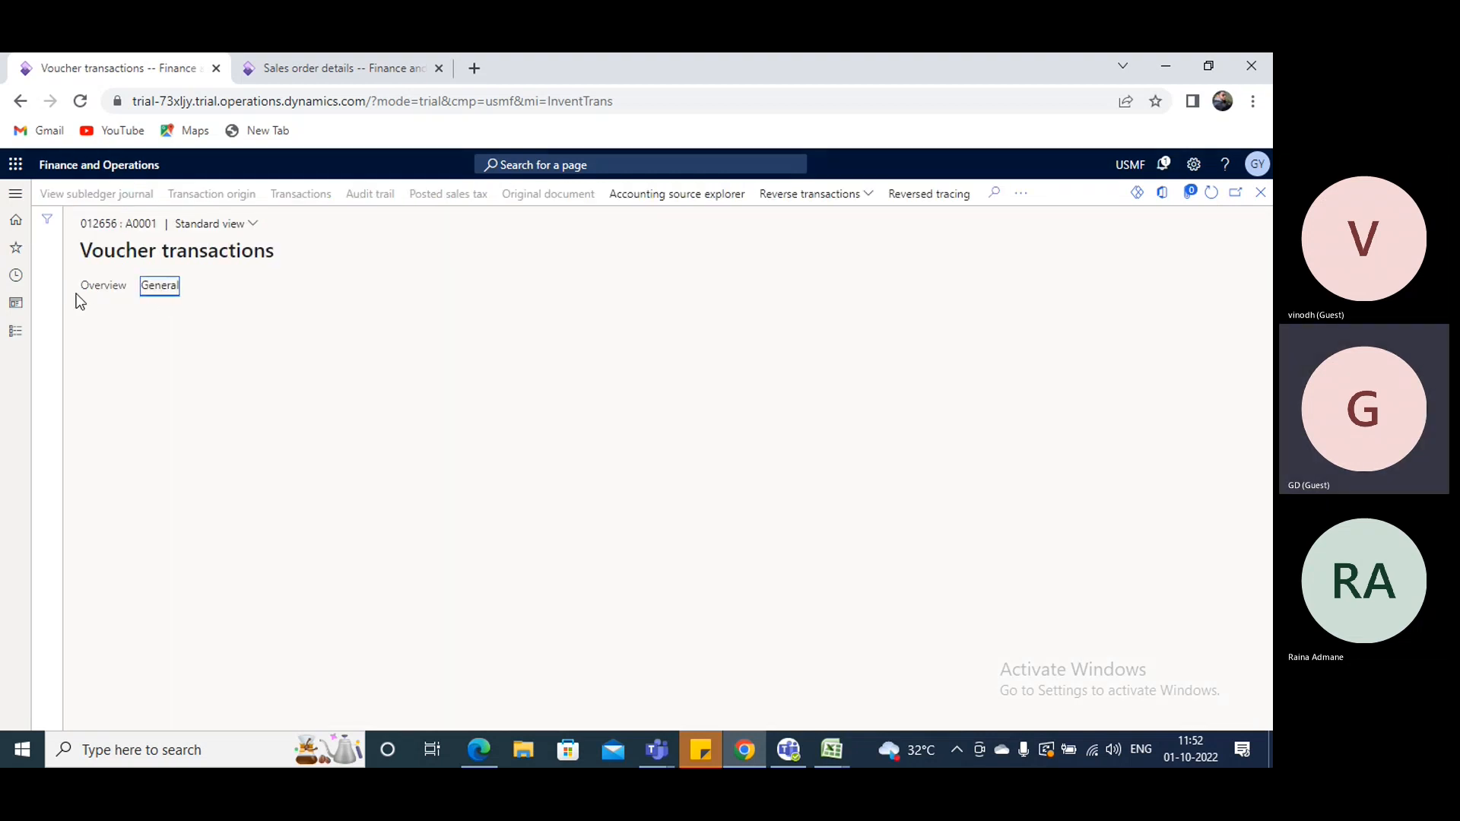
left_click(98, 289)
left_click(1260, 192)
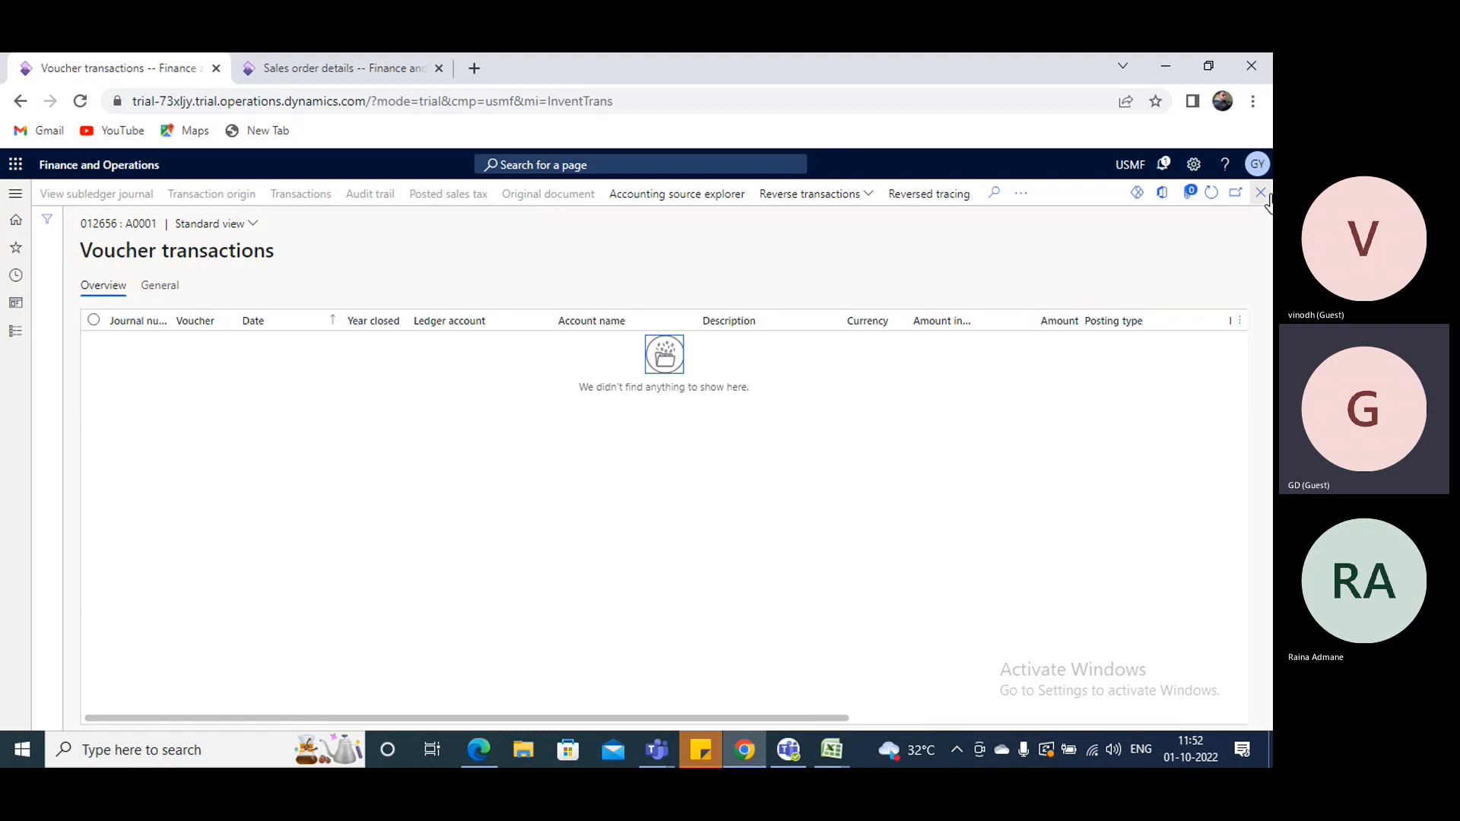
- Check the general details of the A0001 return's transactions in financial voucher, and go back to the return order
left_click(396, 198)
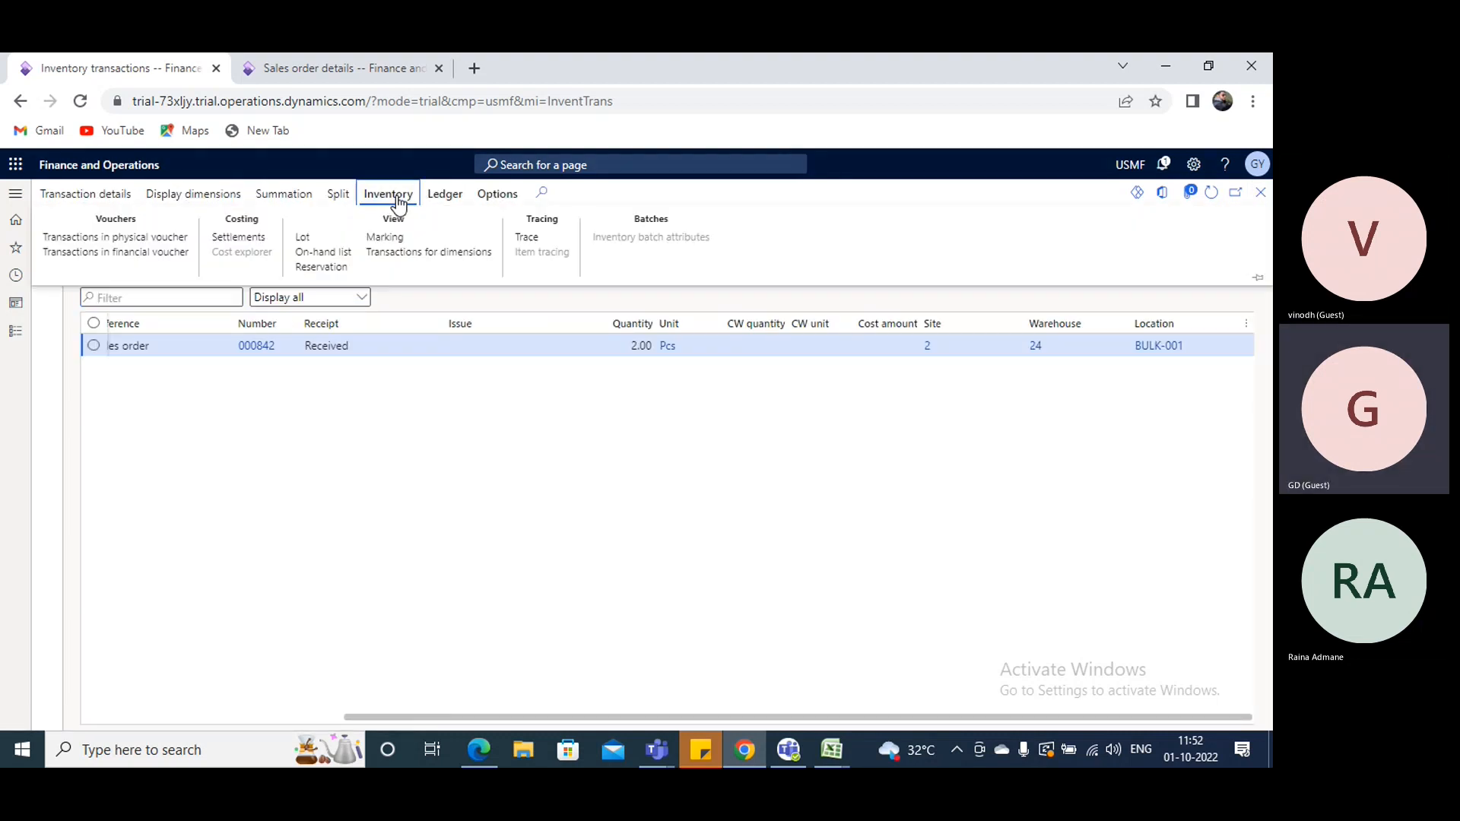
left_click(152, 253)
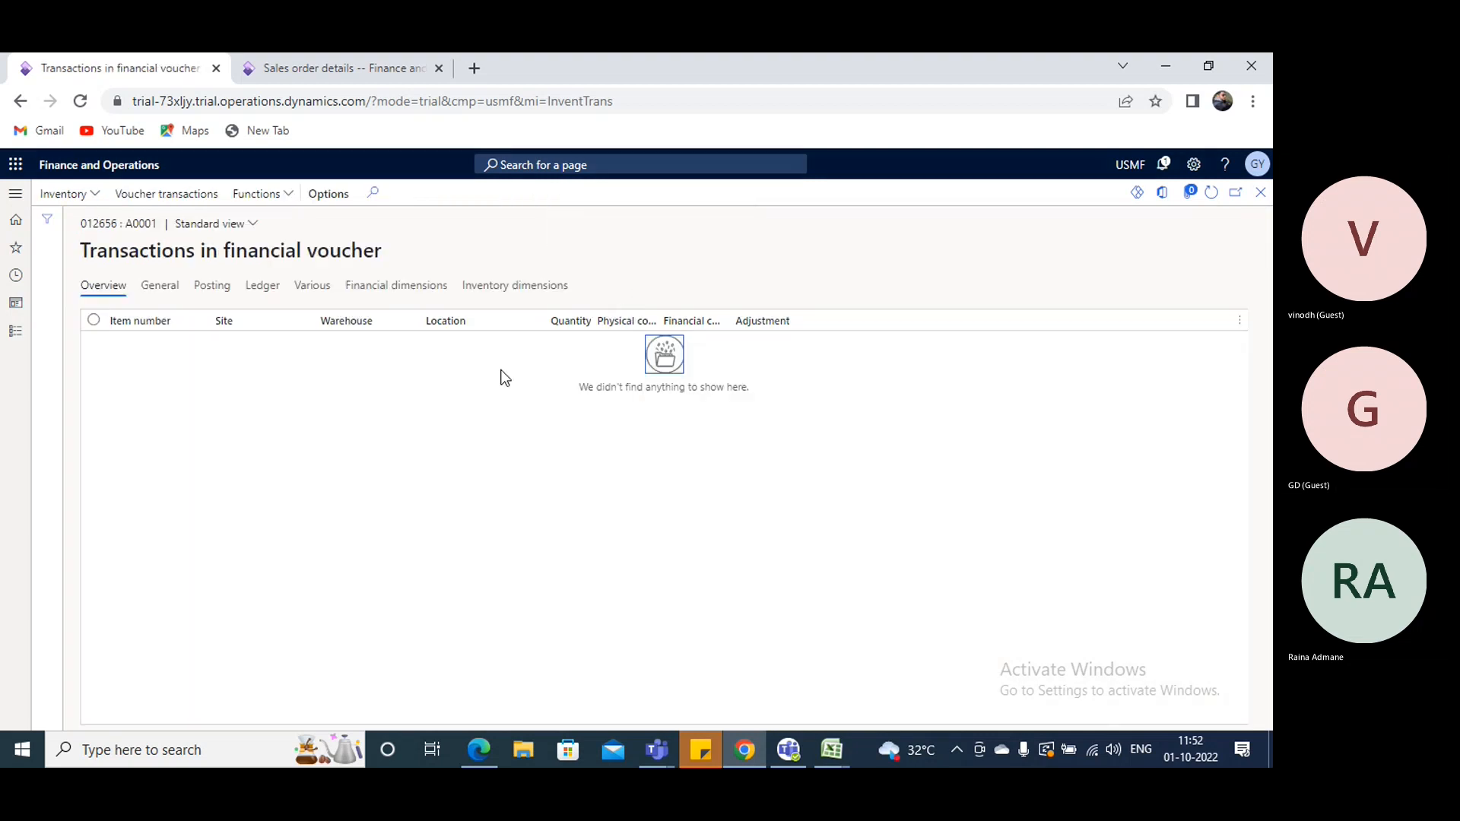
left_click(170, 286)
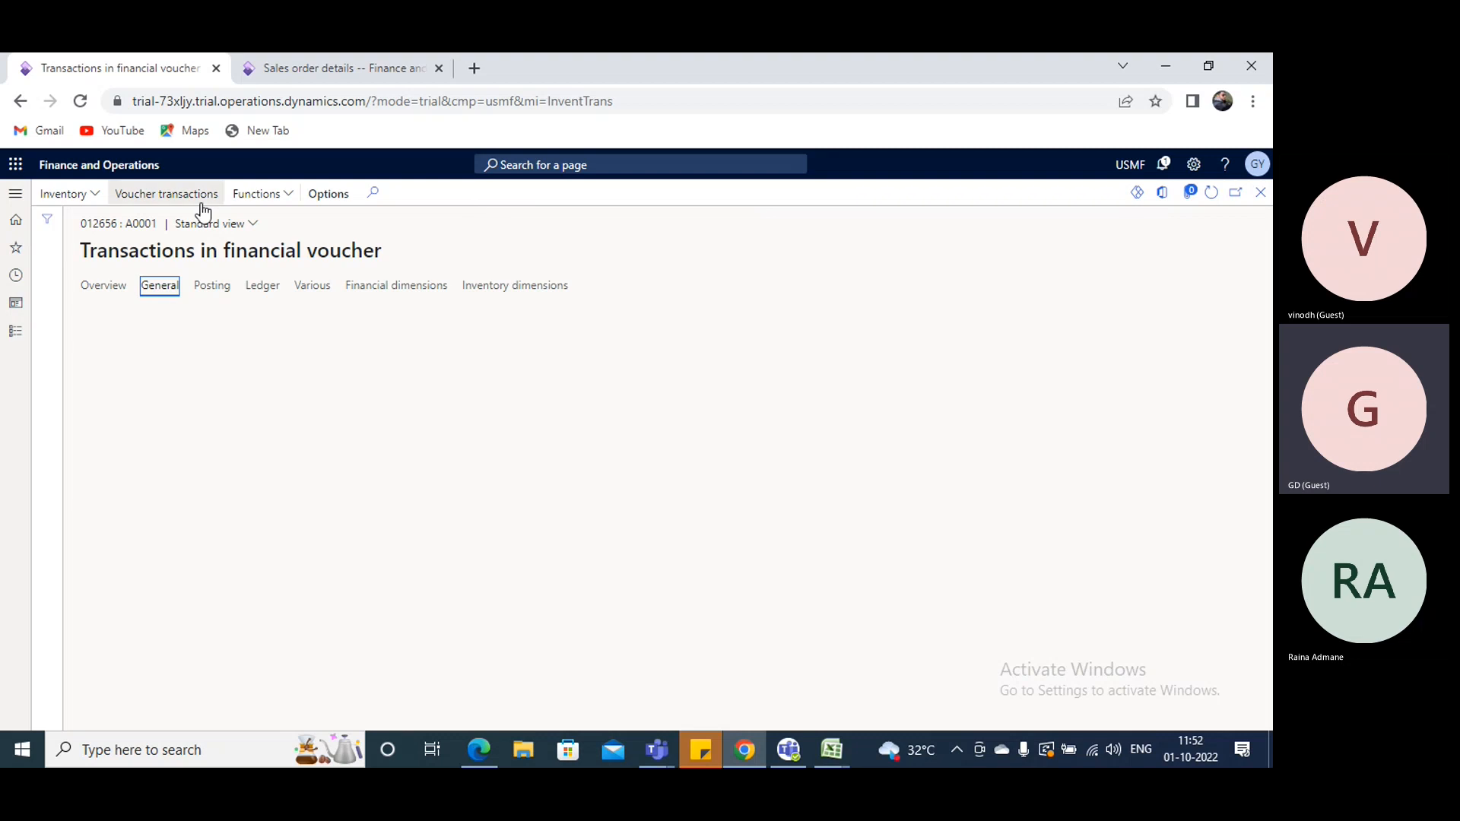
left_click(168, 195)
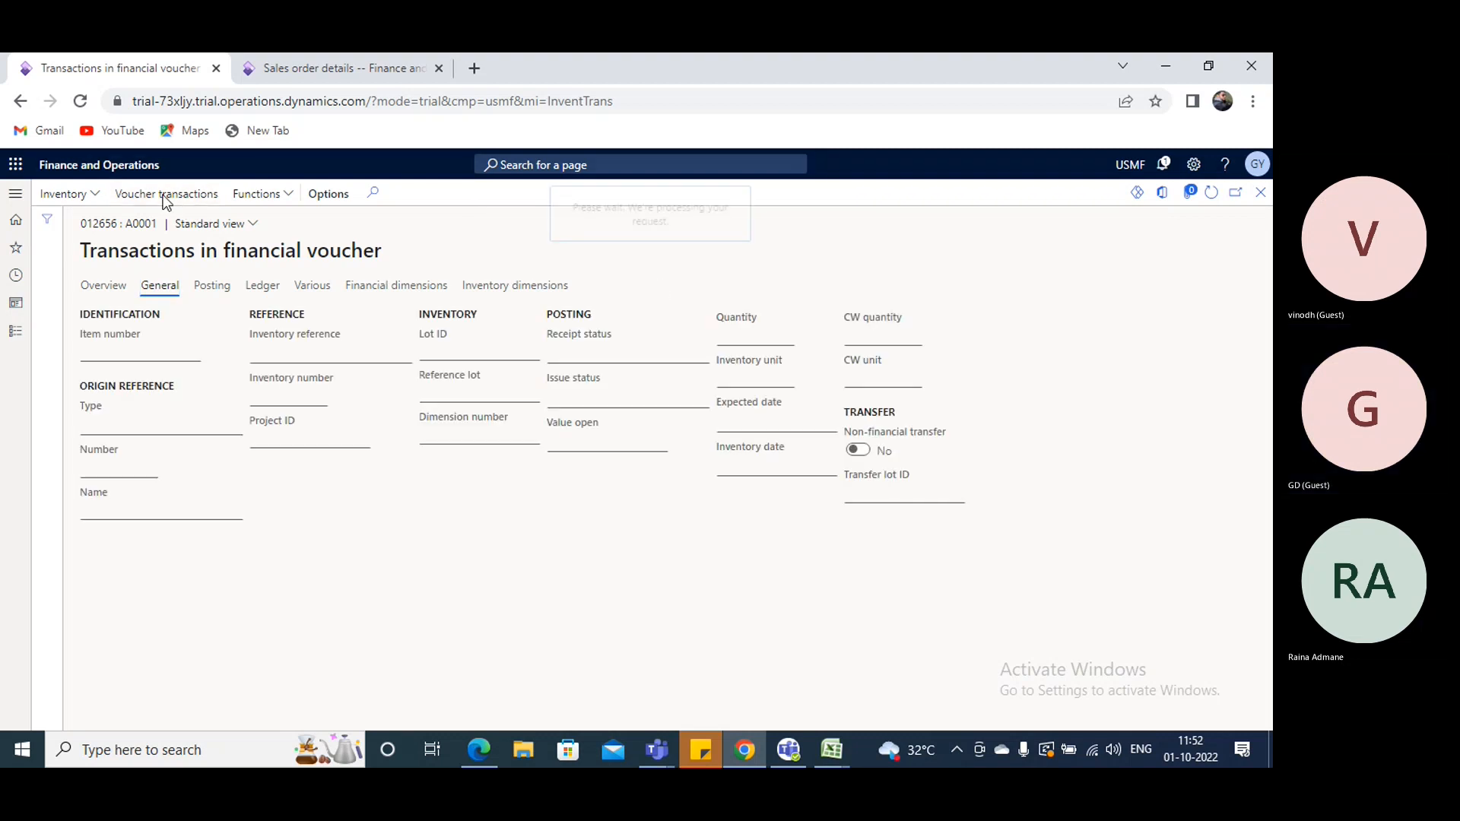
left_click(1260, 192)
left_click(1261, 192)
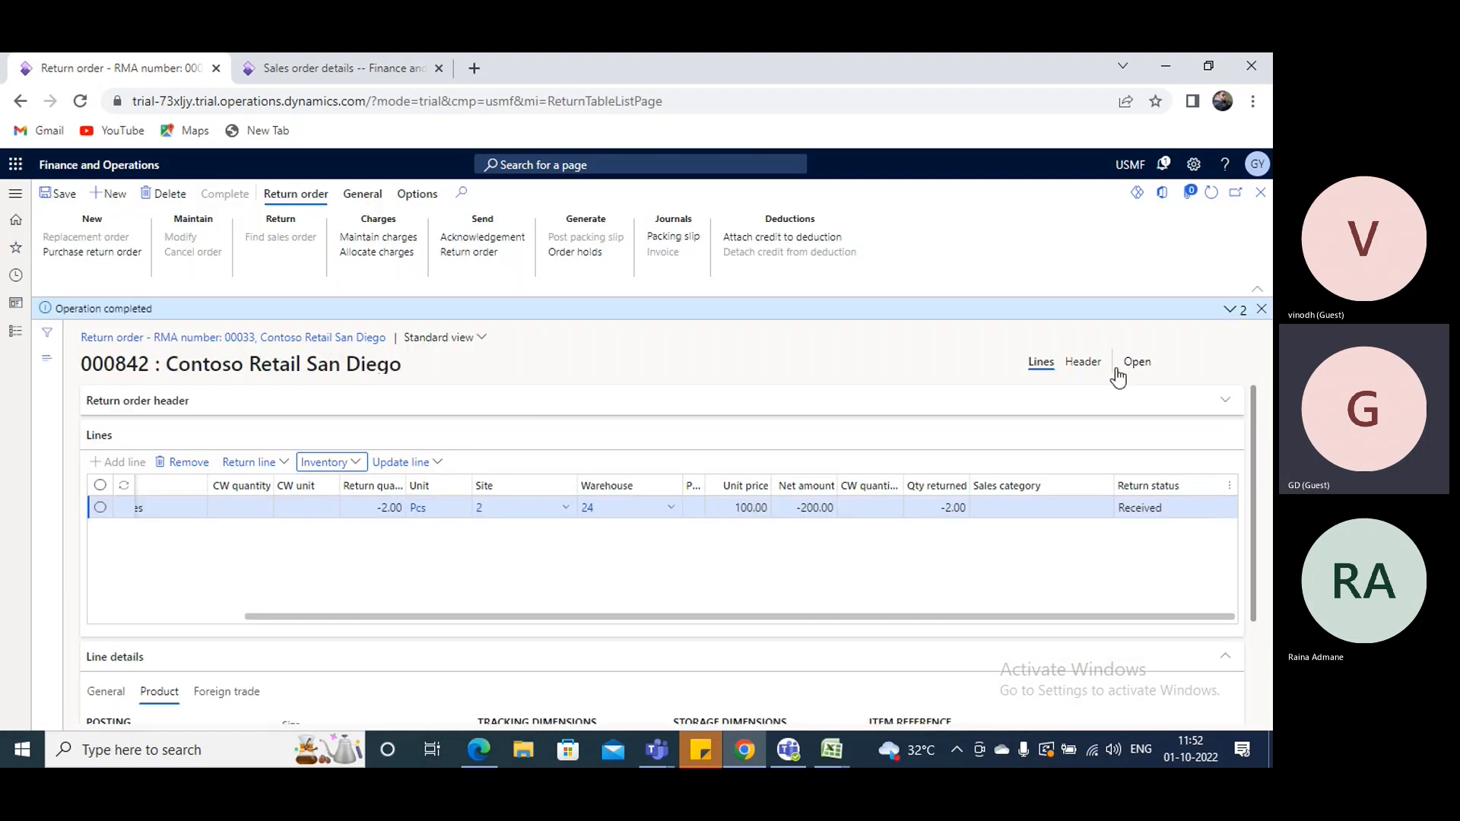
- Create a new sales order for Contoso Retail San Diego at site 2, warehouse 24, from the existing sales order page
left_click(342, 69)
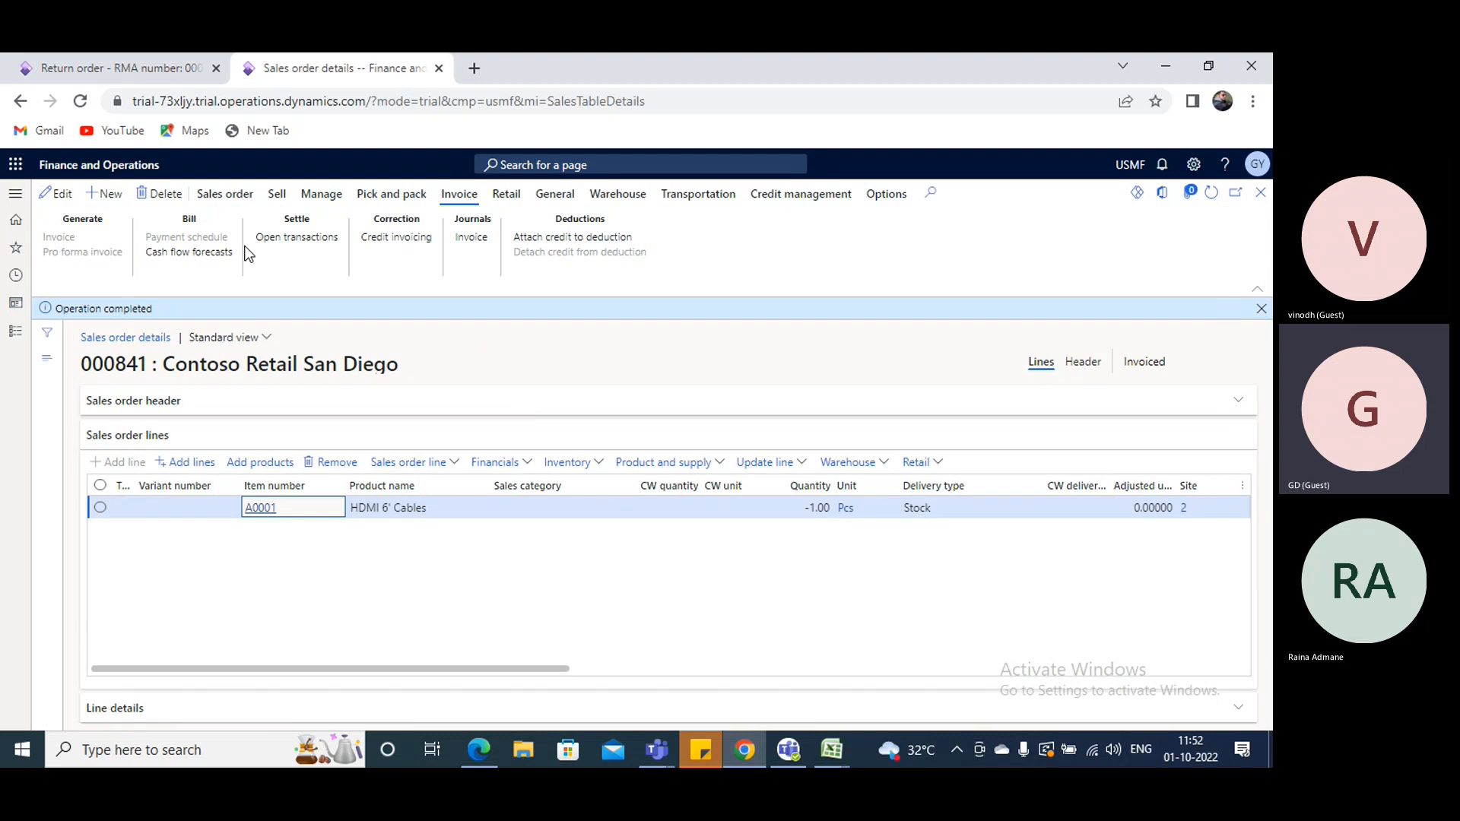
left_click(78, 203)
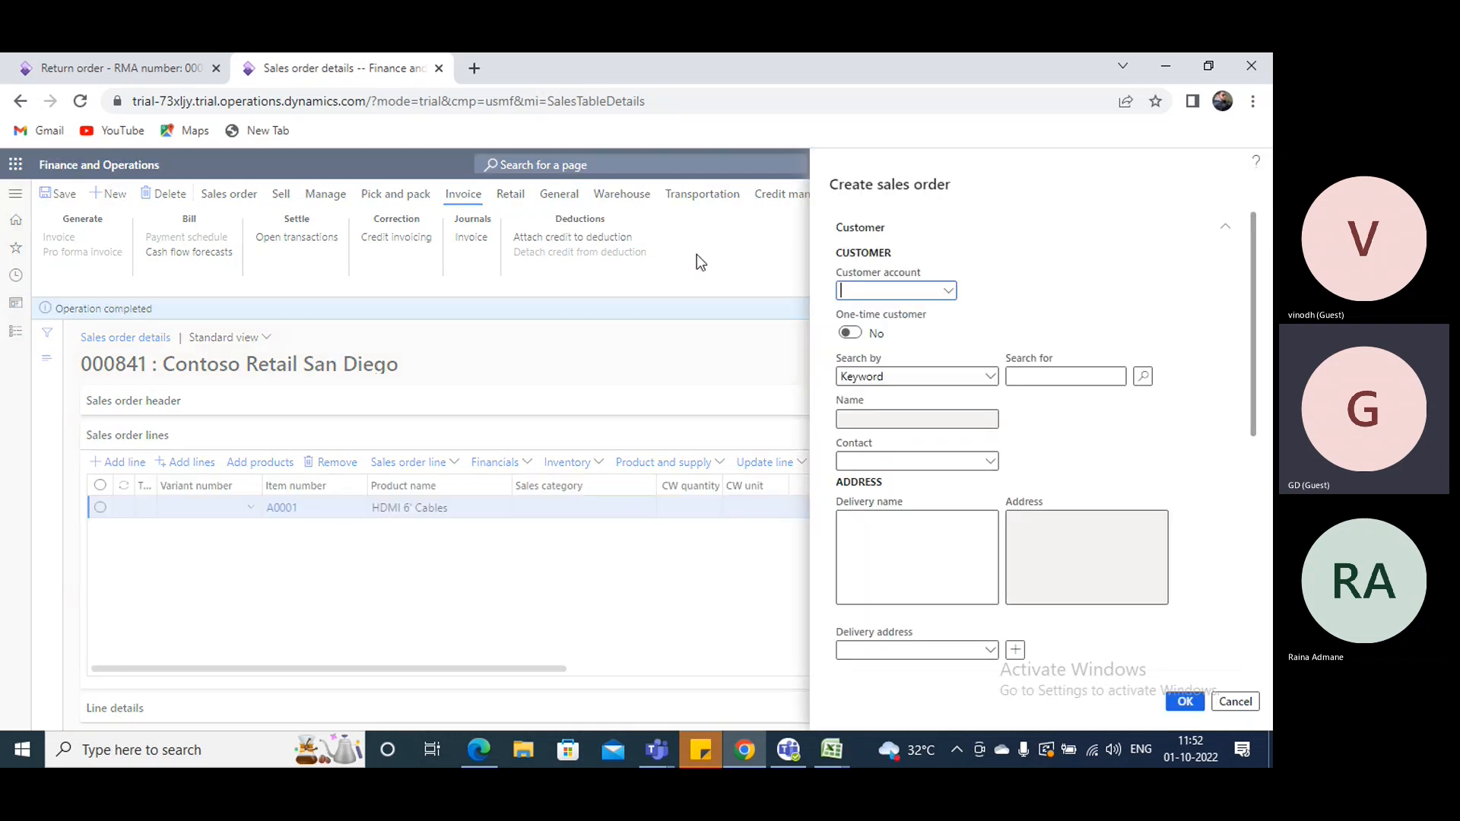
left_click(844, 290)
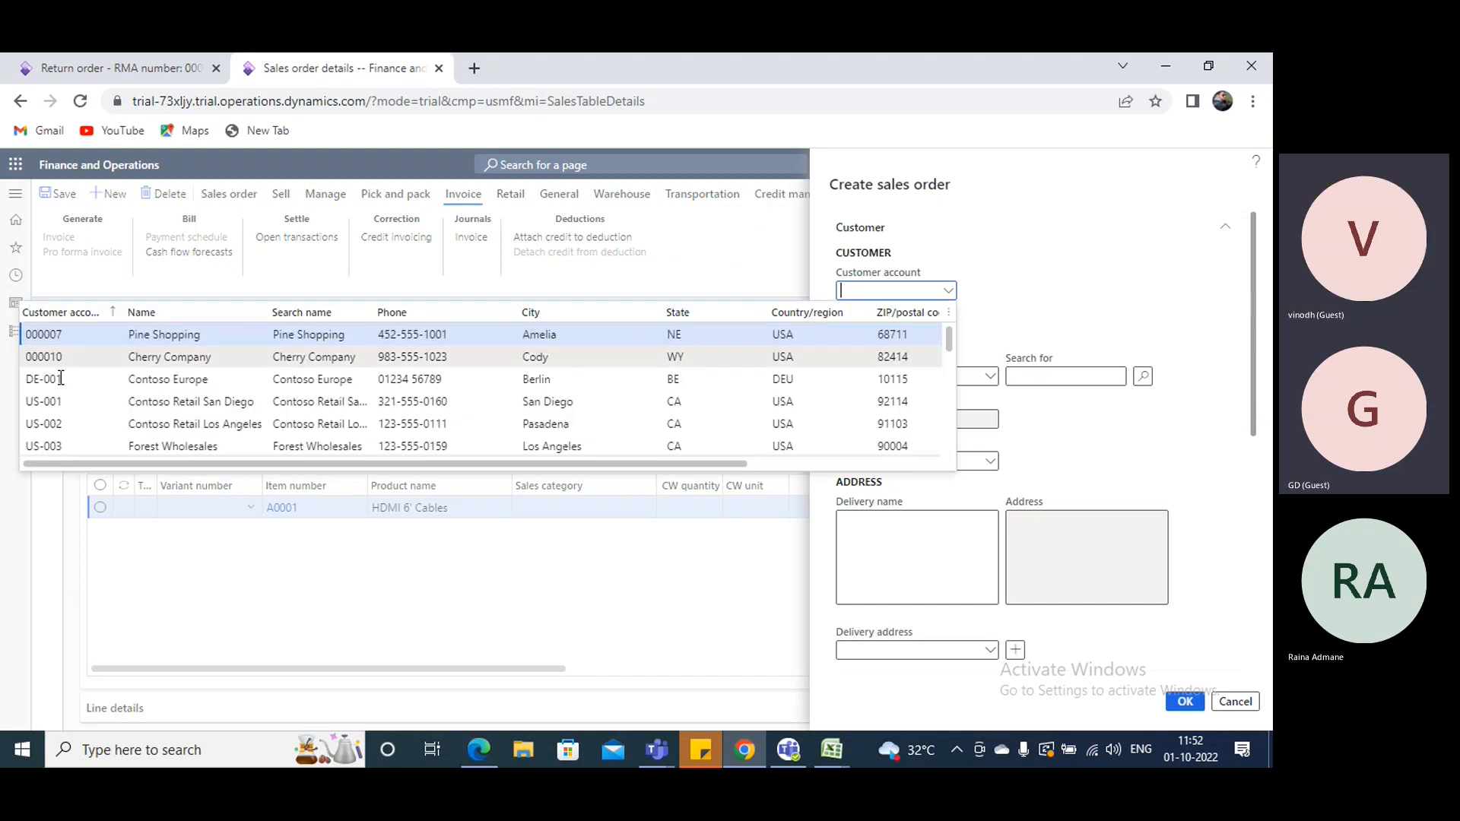
left_click(133, 401)
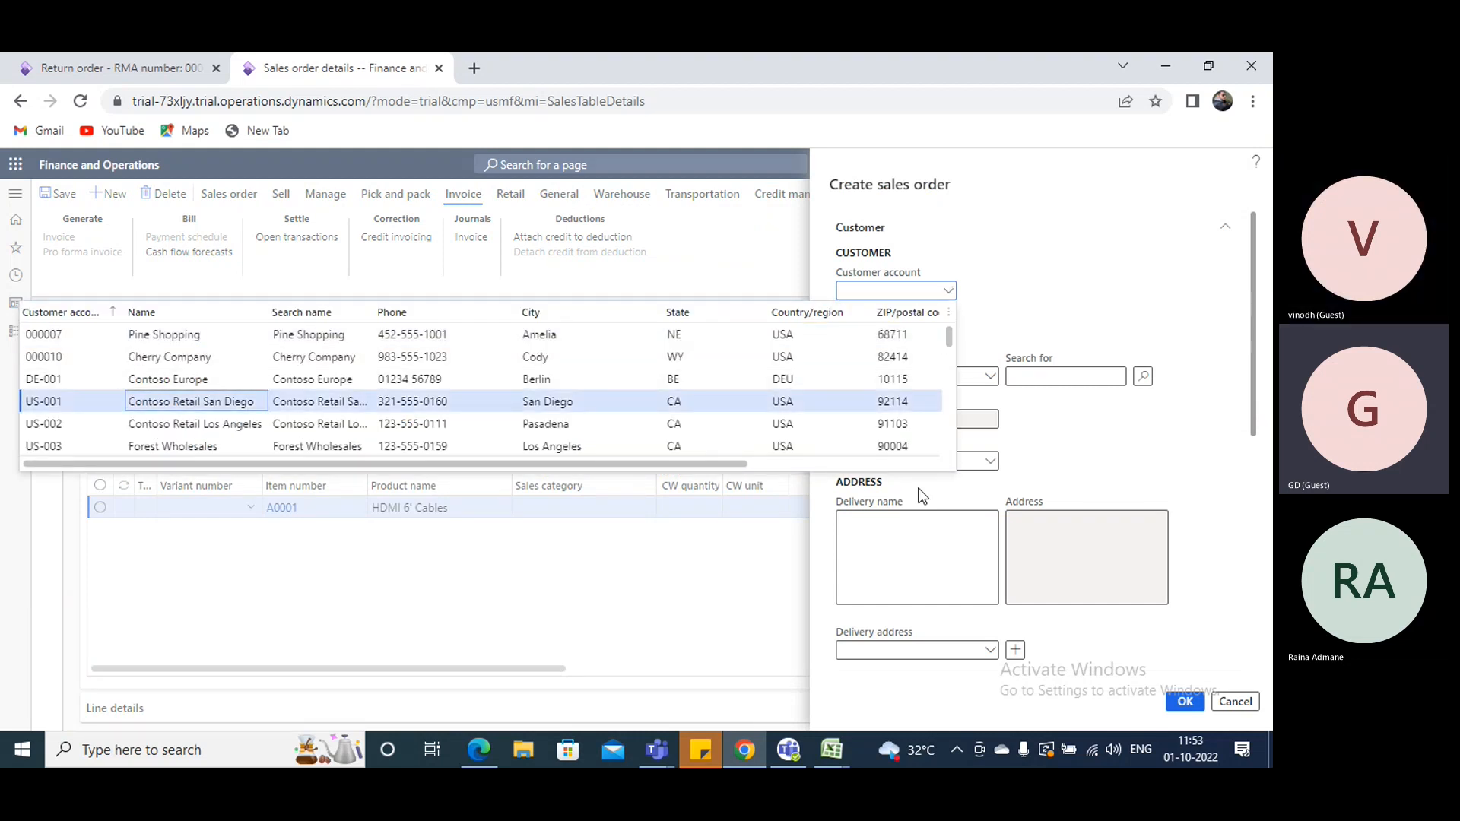
scroll(924, 491, "down", 5)
left_click(1067, 492)
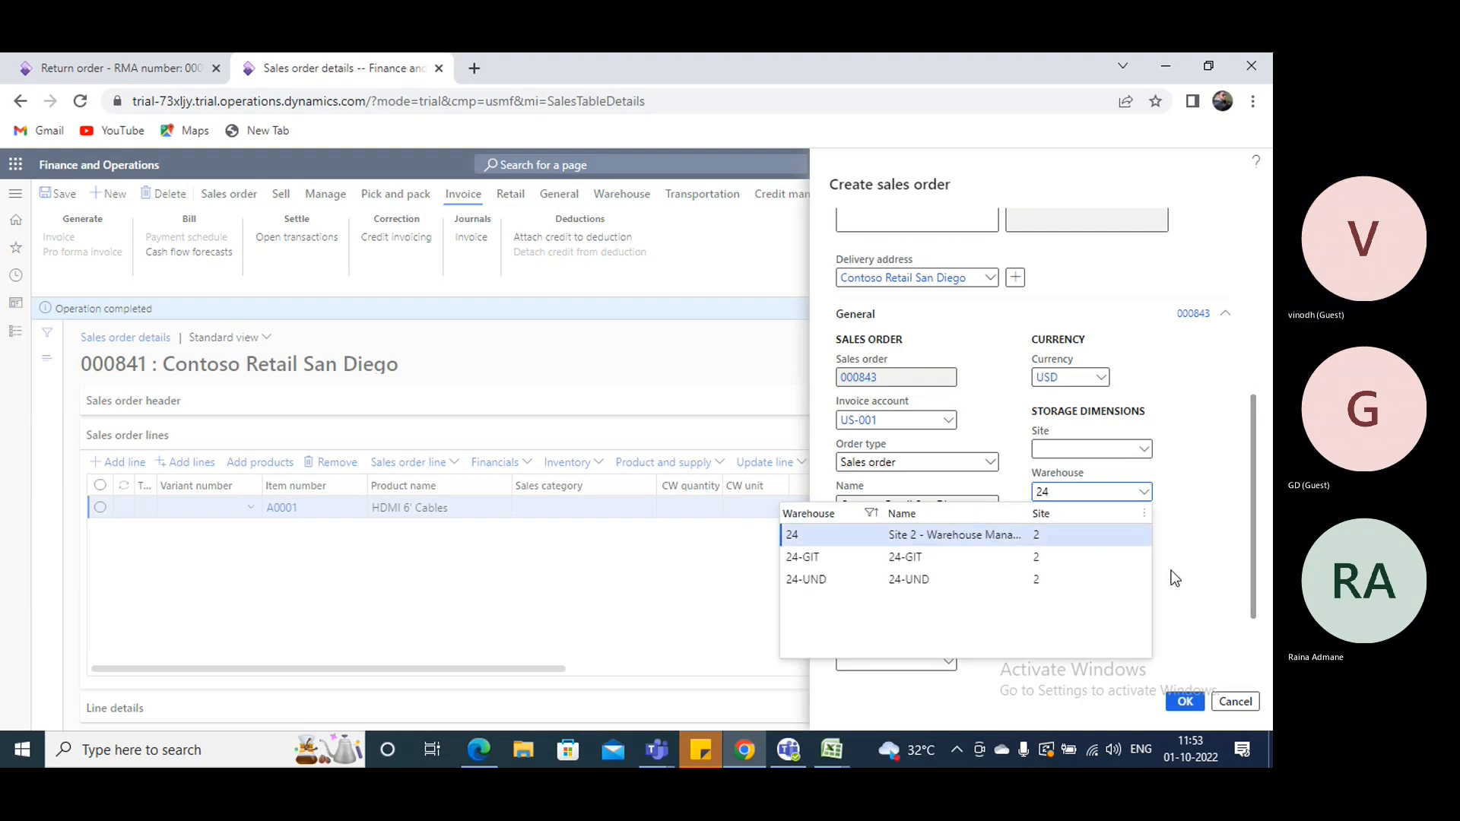
key("Return")
scroll(1002, 567, "down", 2)
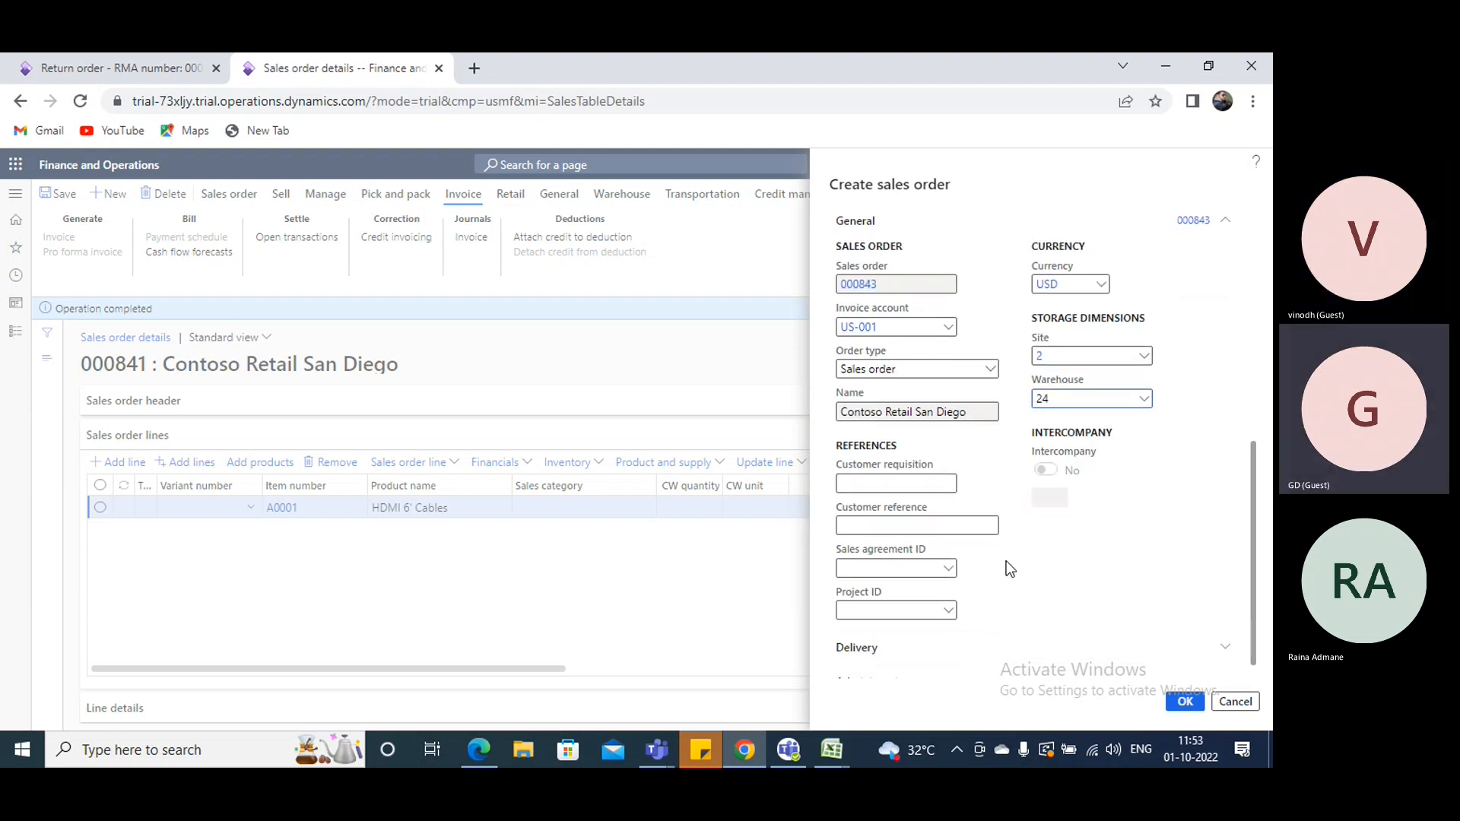
left_click(1185, 701)
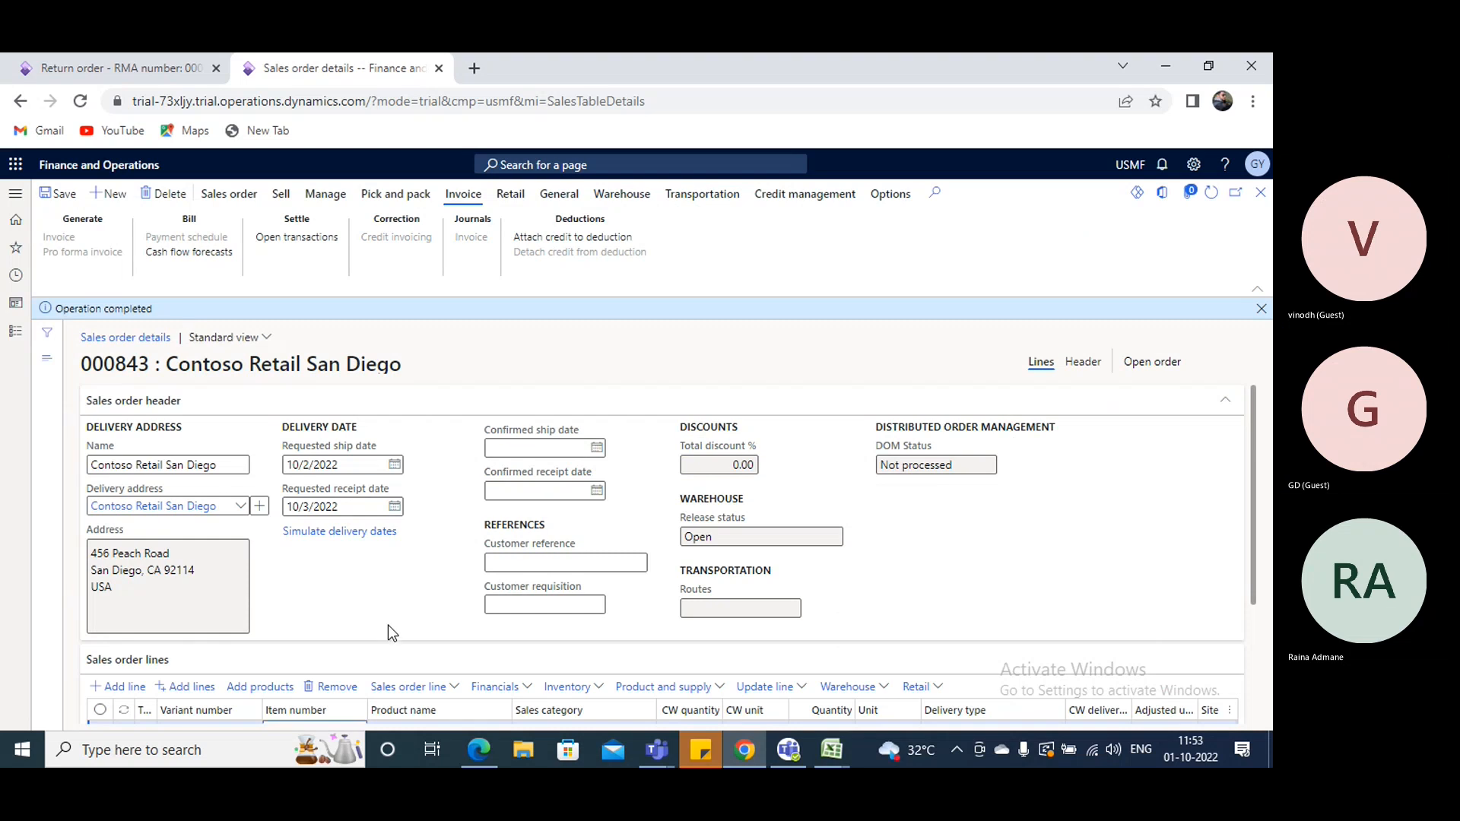
- Enter item A0001 on the first sales order line with quantity 10 and unit price 10
type("A0001")
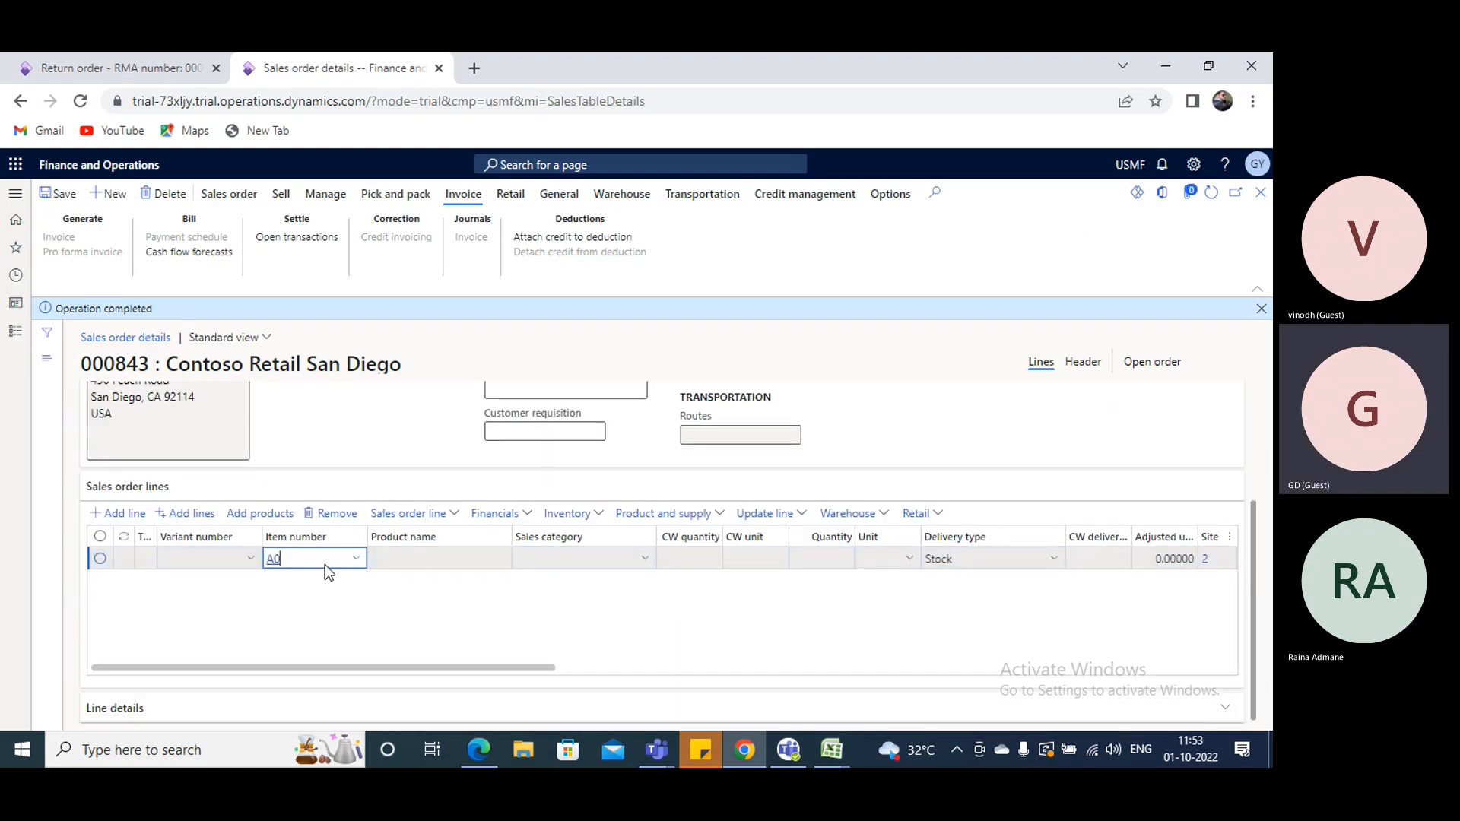
key("Tab")
type("10")
key("Tab")
key("Tab")
key("Tab")
key("Tab")
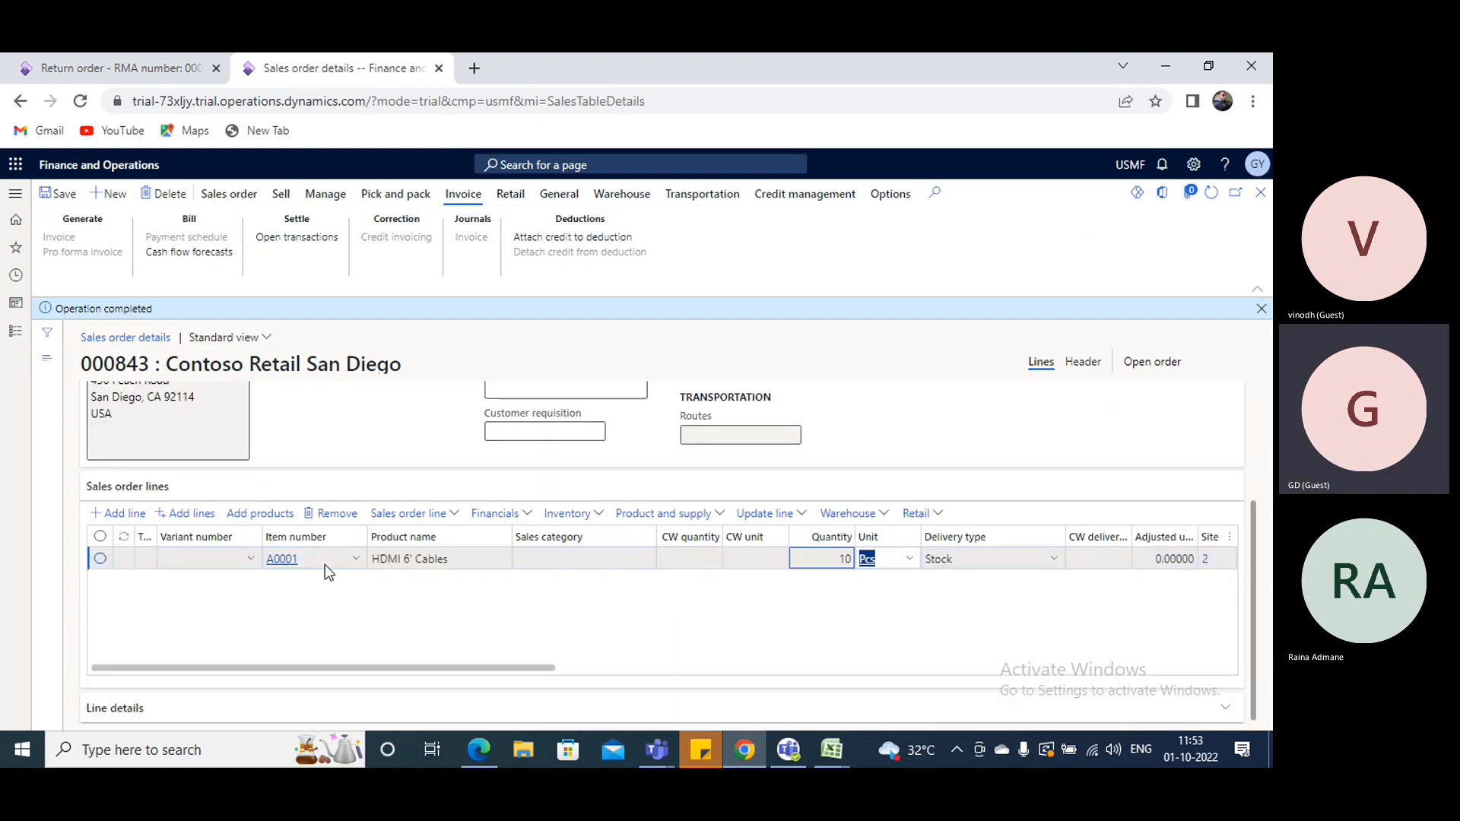
key("Tab")
key("Tab")
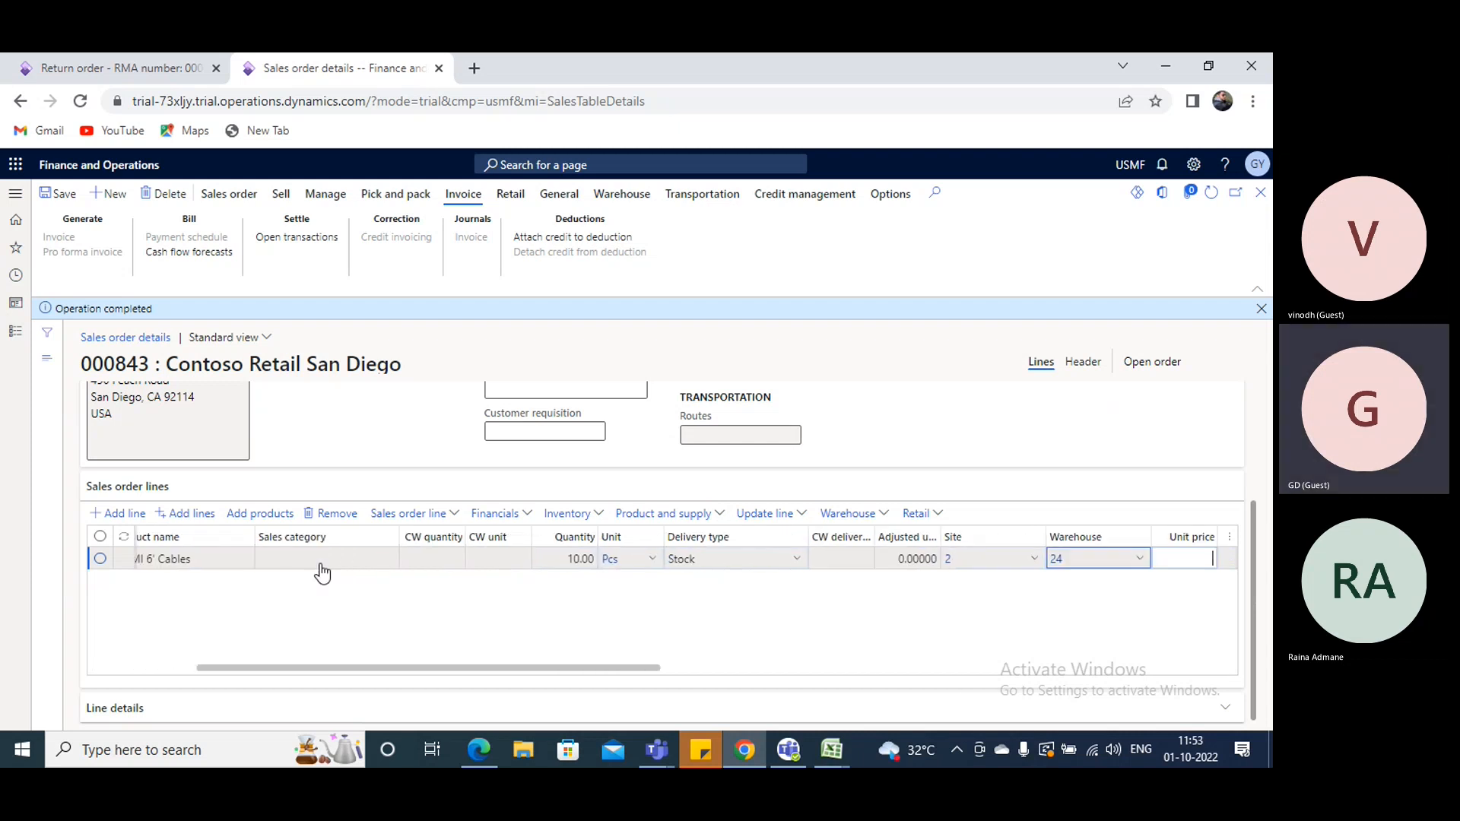
key("Tab")
key("Tab")
key("Tab")
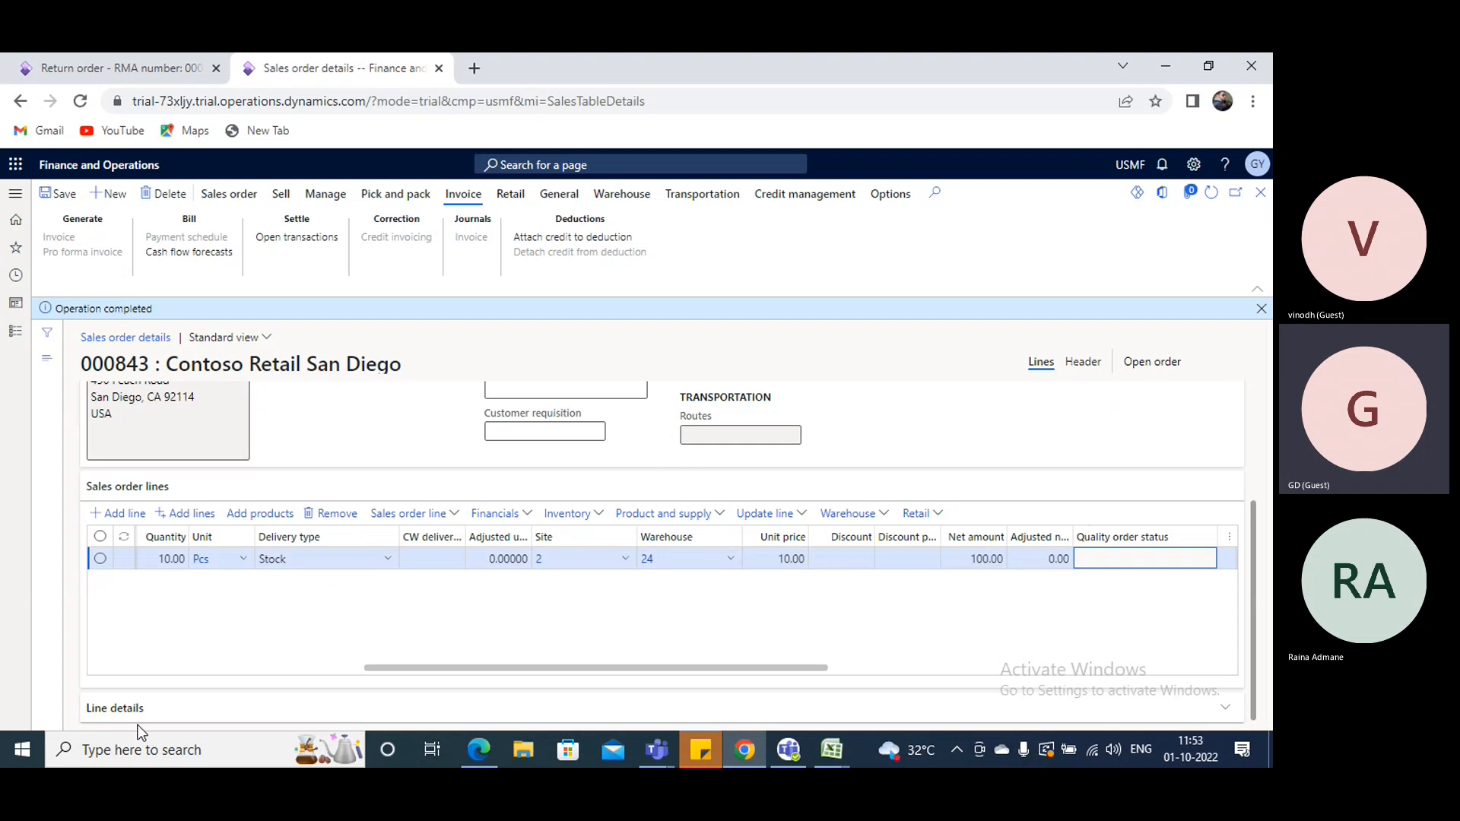
- Set the A0001 sales line's storage location to FL-001 at warehouse 24, chosen from the on-hand inventory list in its product details
left_click(190, 692)
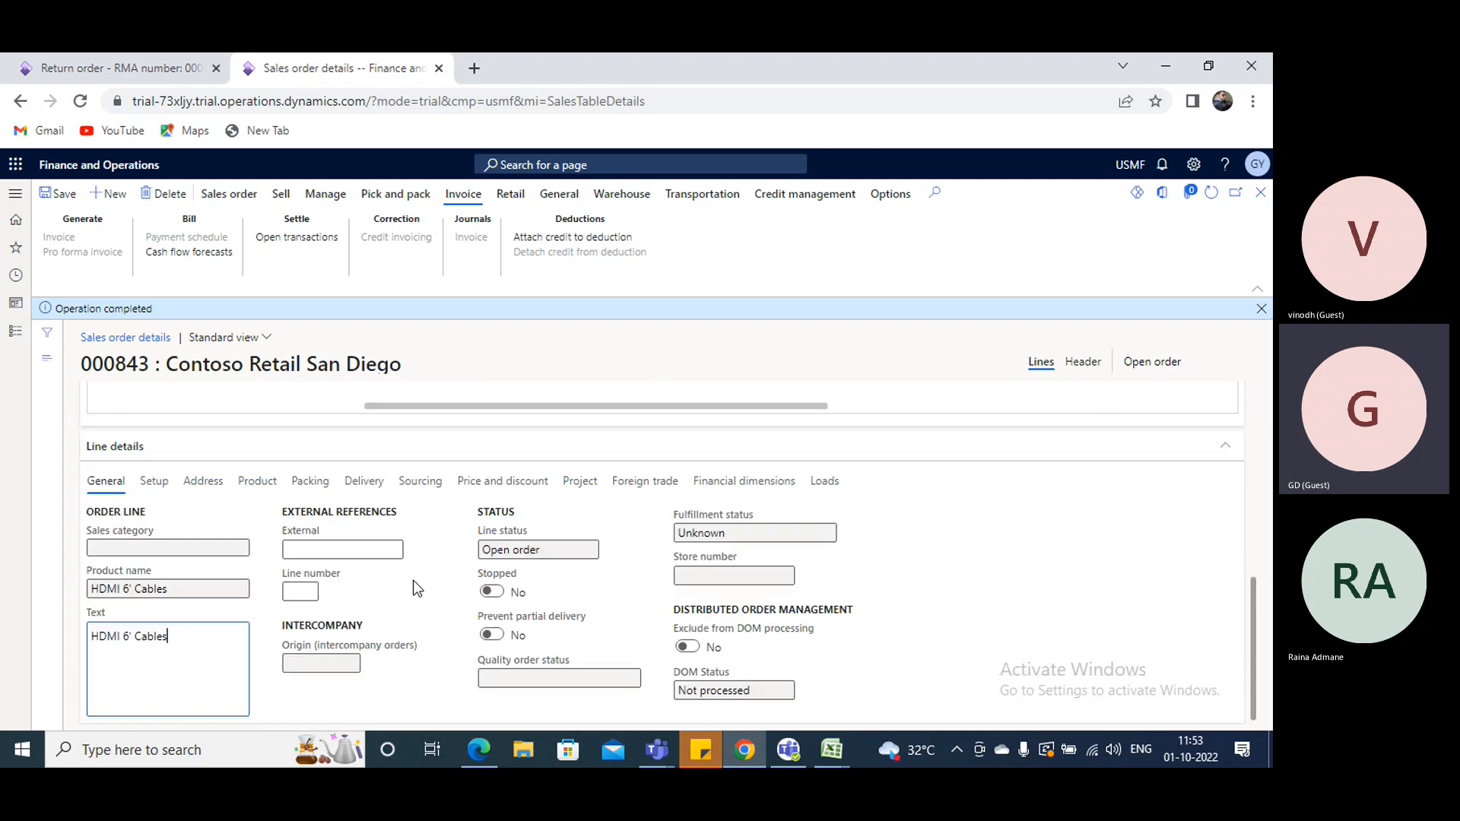
left_click(253, 479)
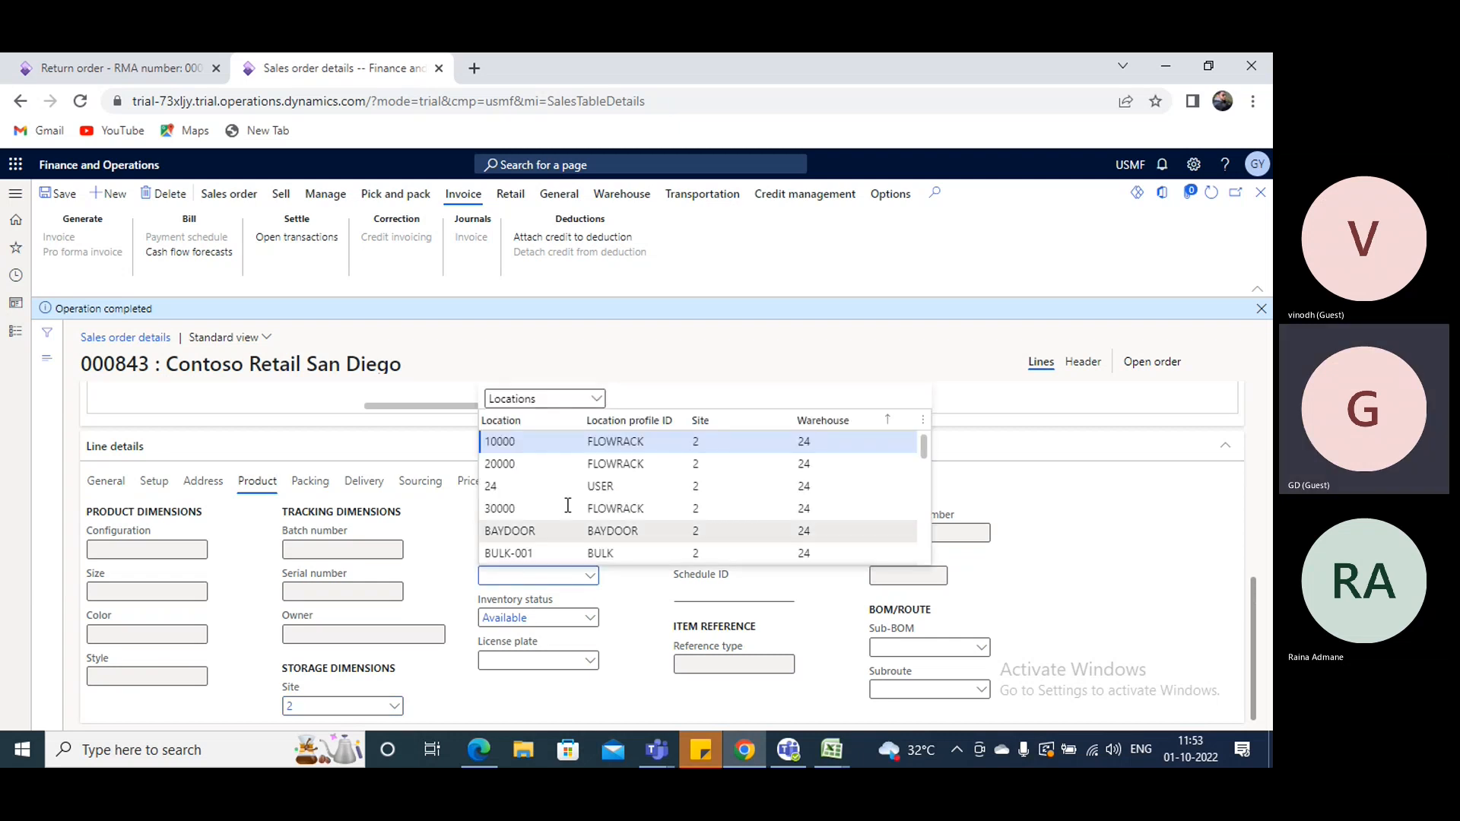
left_click(601, 400)
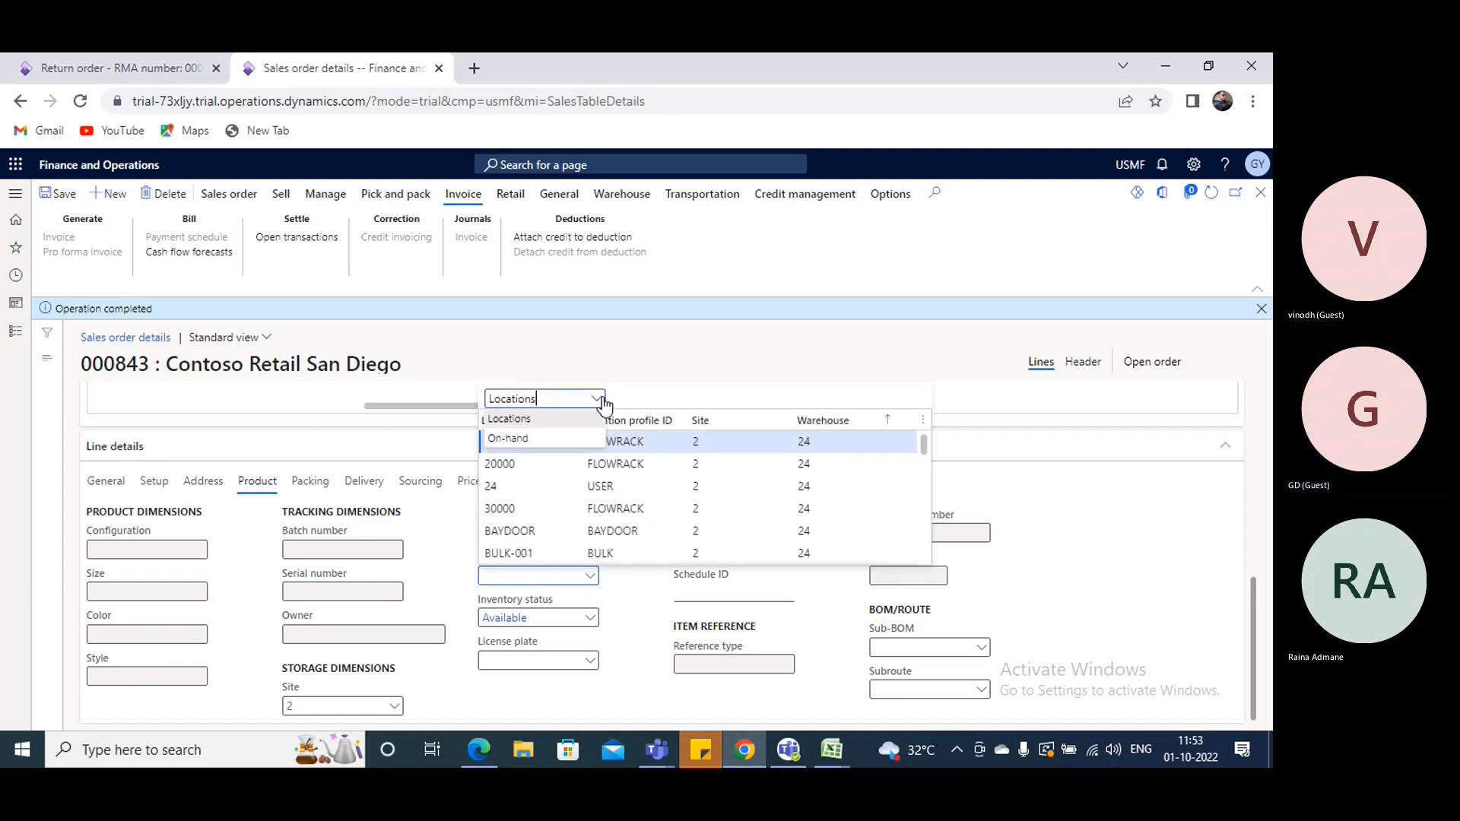
left_click(538, 439)
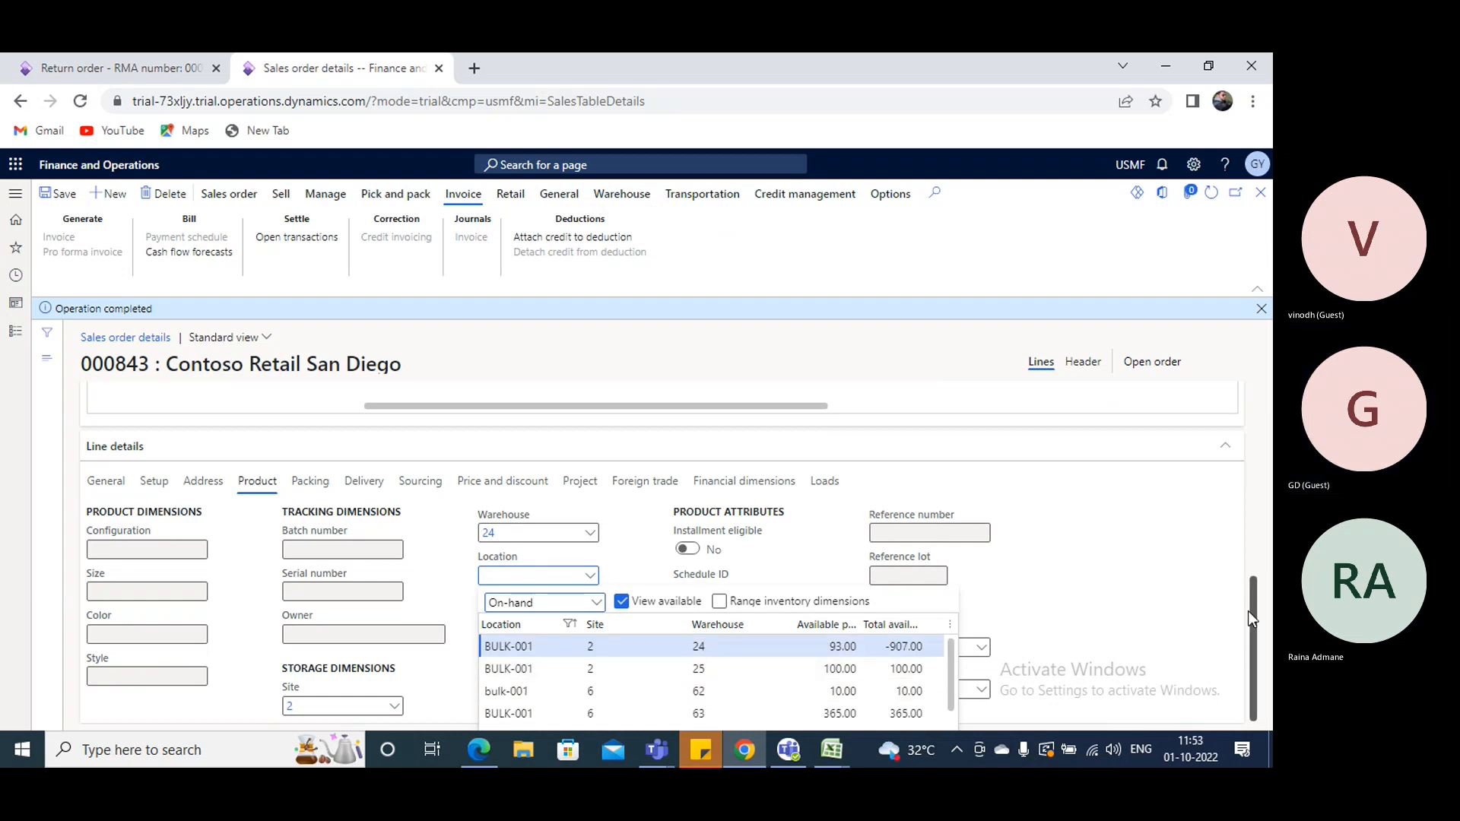
scroll(950, 678, "down", 2)
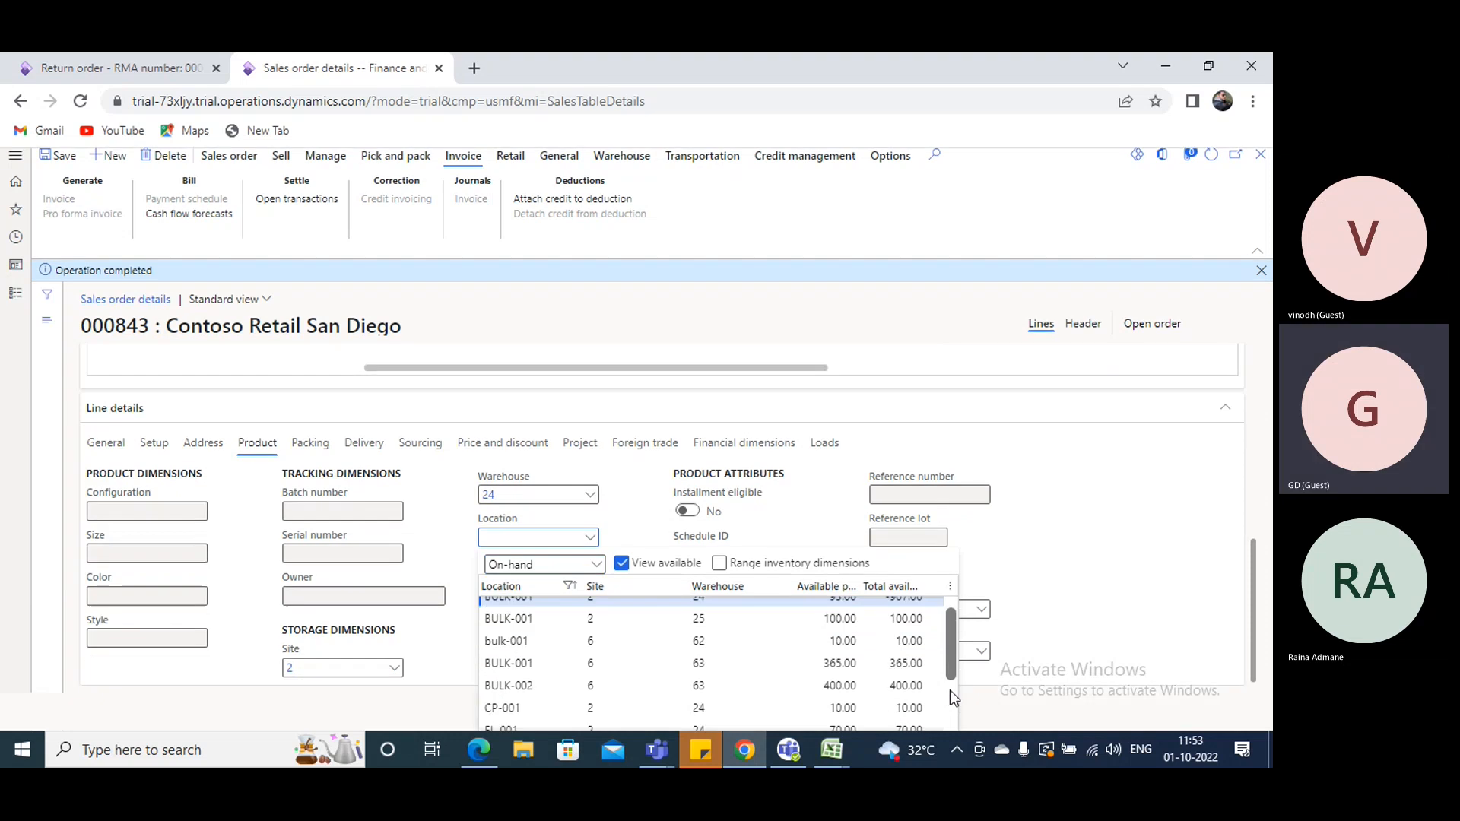
left_click_drag(949, 693, 949, 697)
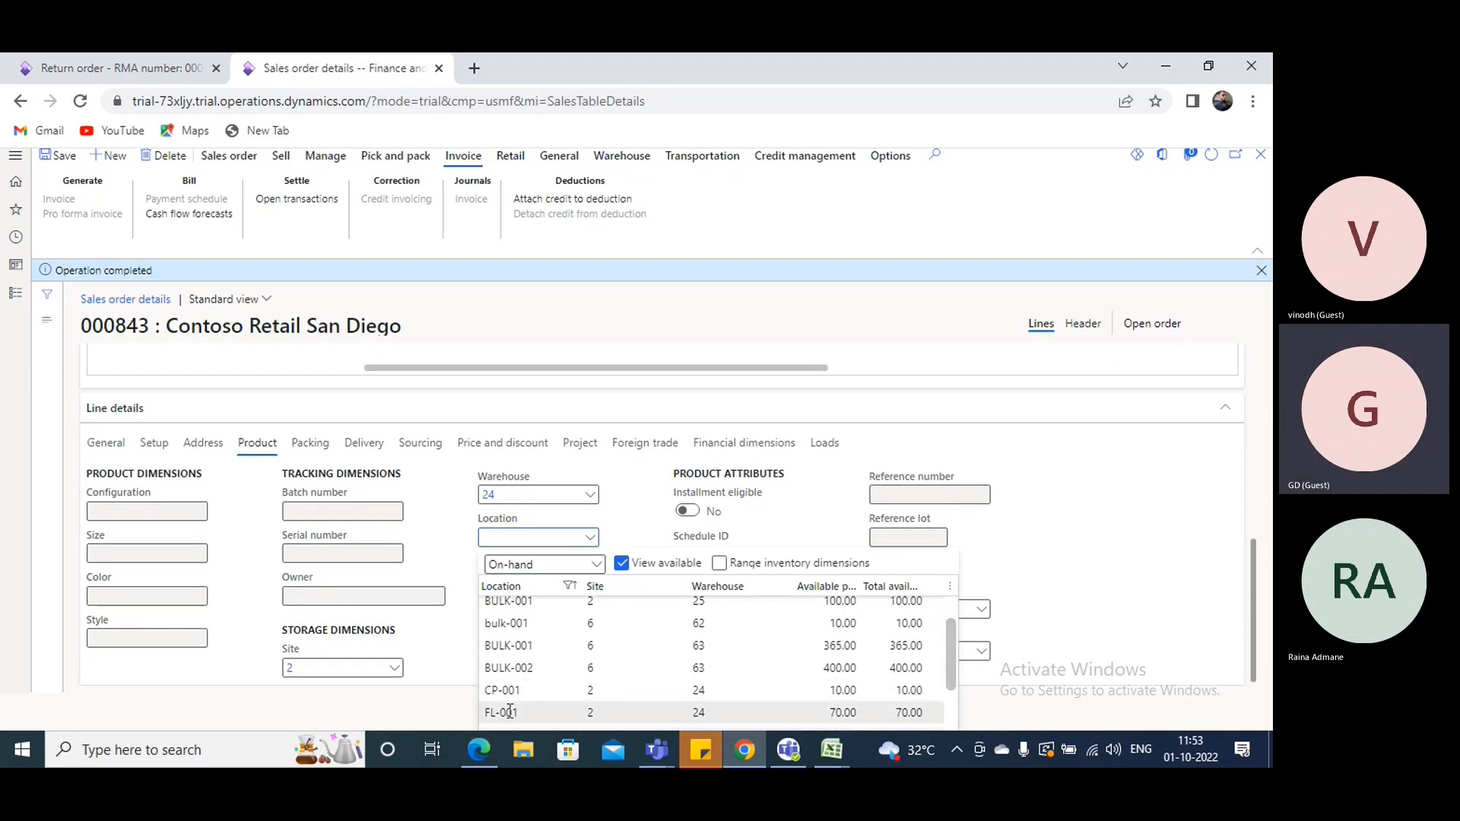
scroll(1024, 678, "up", 1)
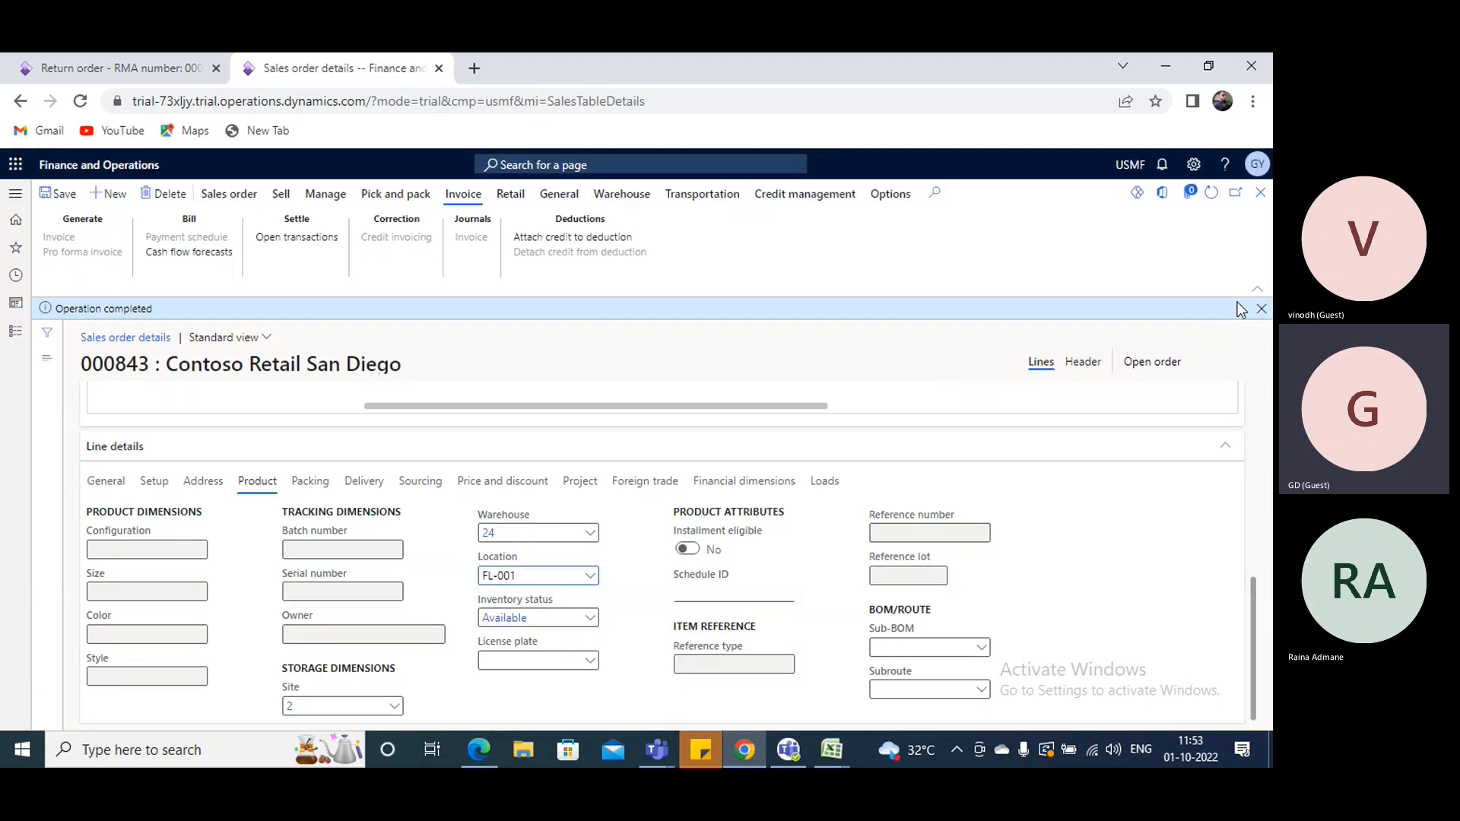
- Save the Contoso Retail San Diego sales order and post its sales order confirmation without printing
left_click(1261, 308)
left_click(67, 196)
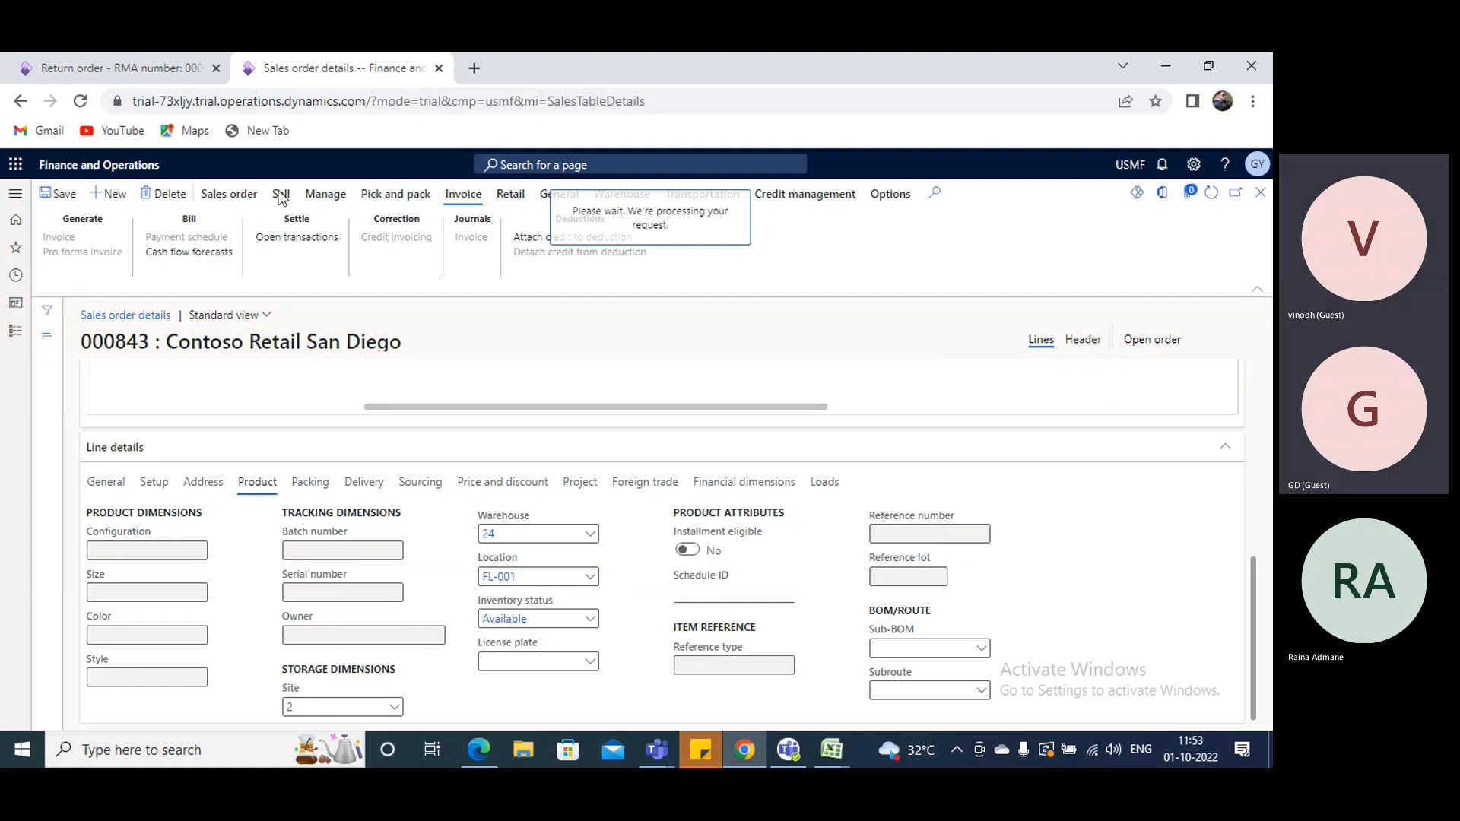
left_click(280, 199)
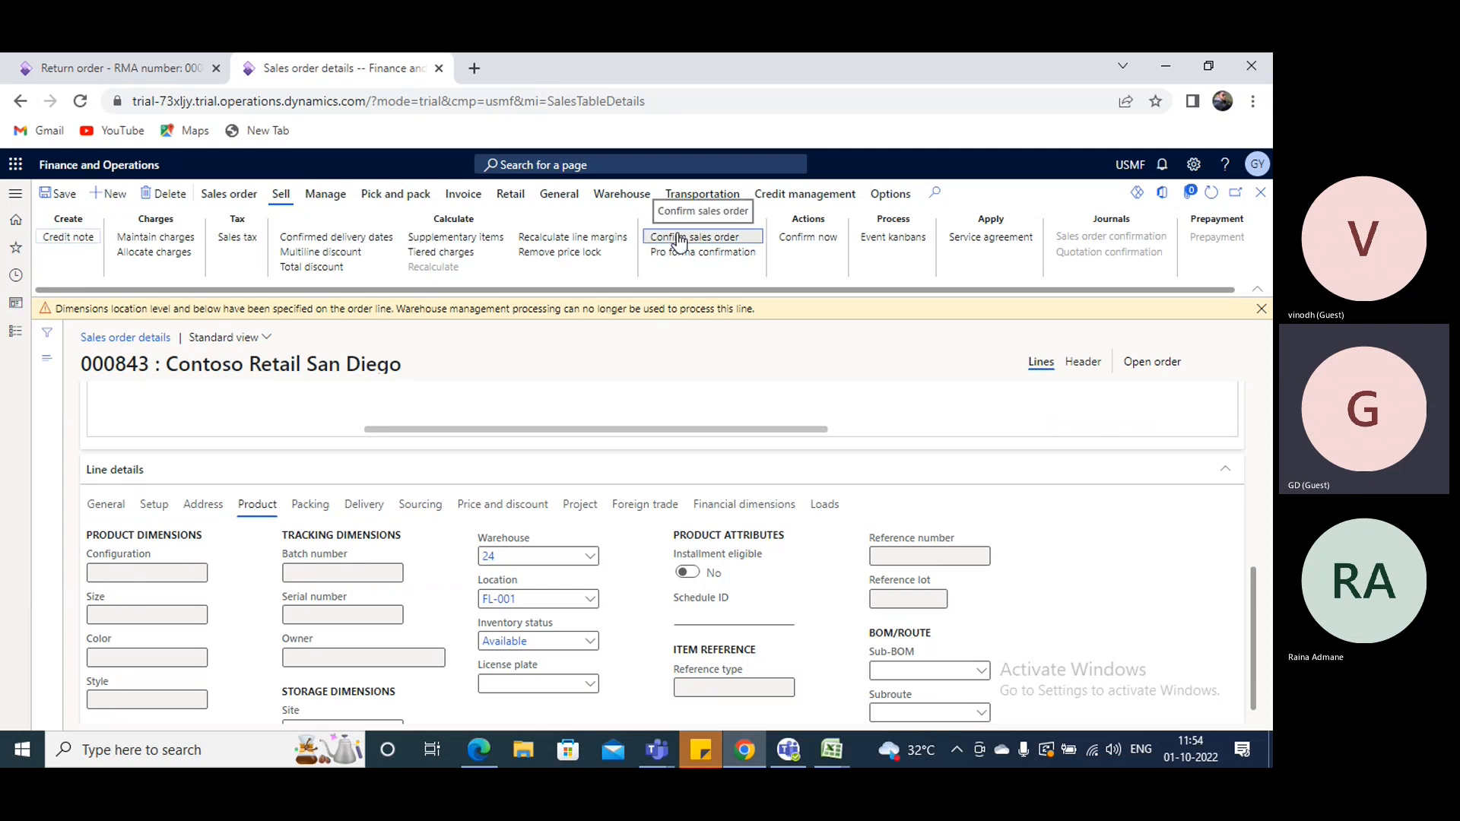
left_click(678, 238)
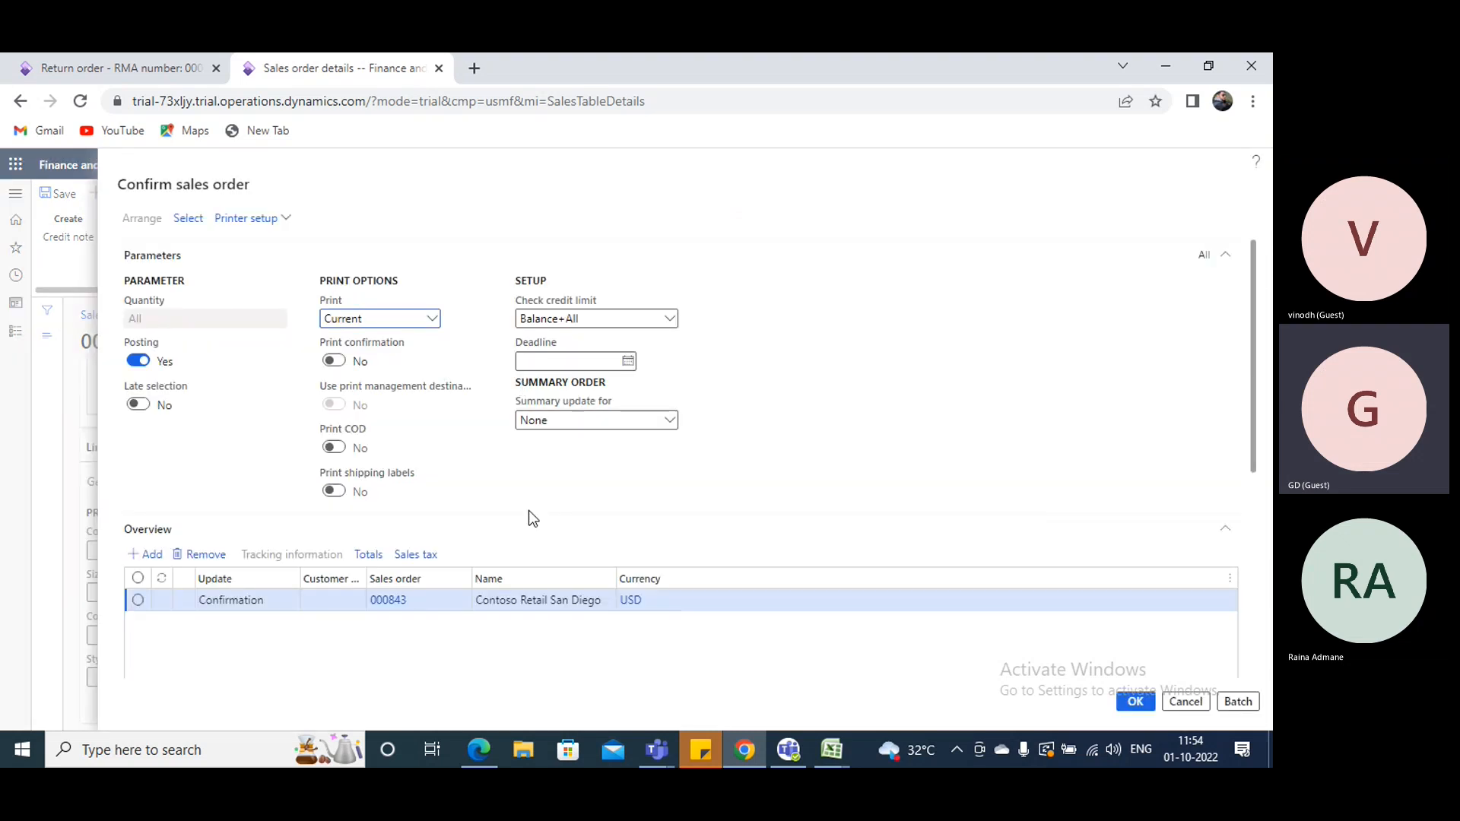
scroll(395, 465, "down", 3)
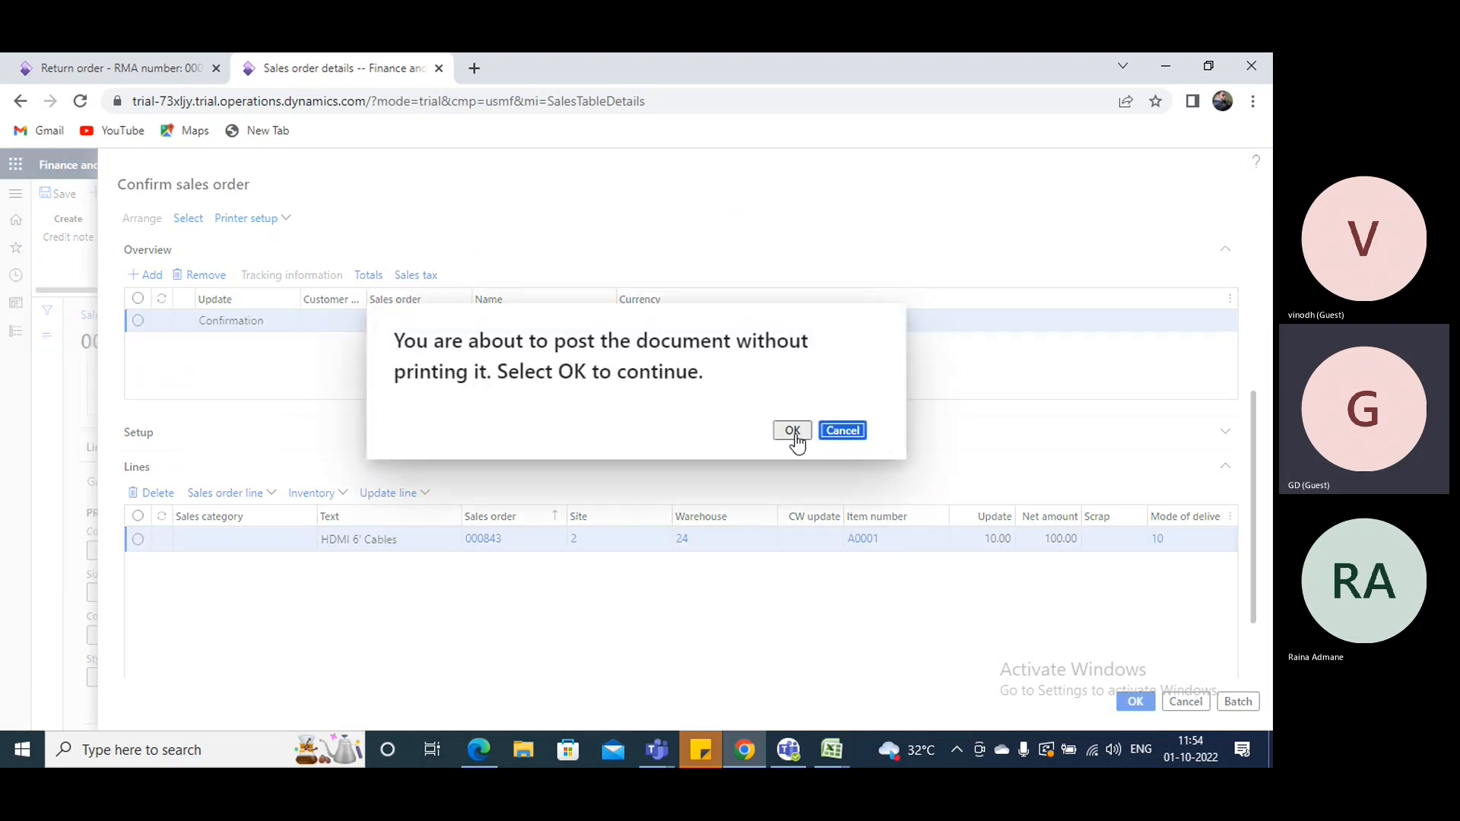
left_click(794, 434)
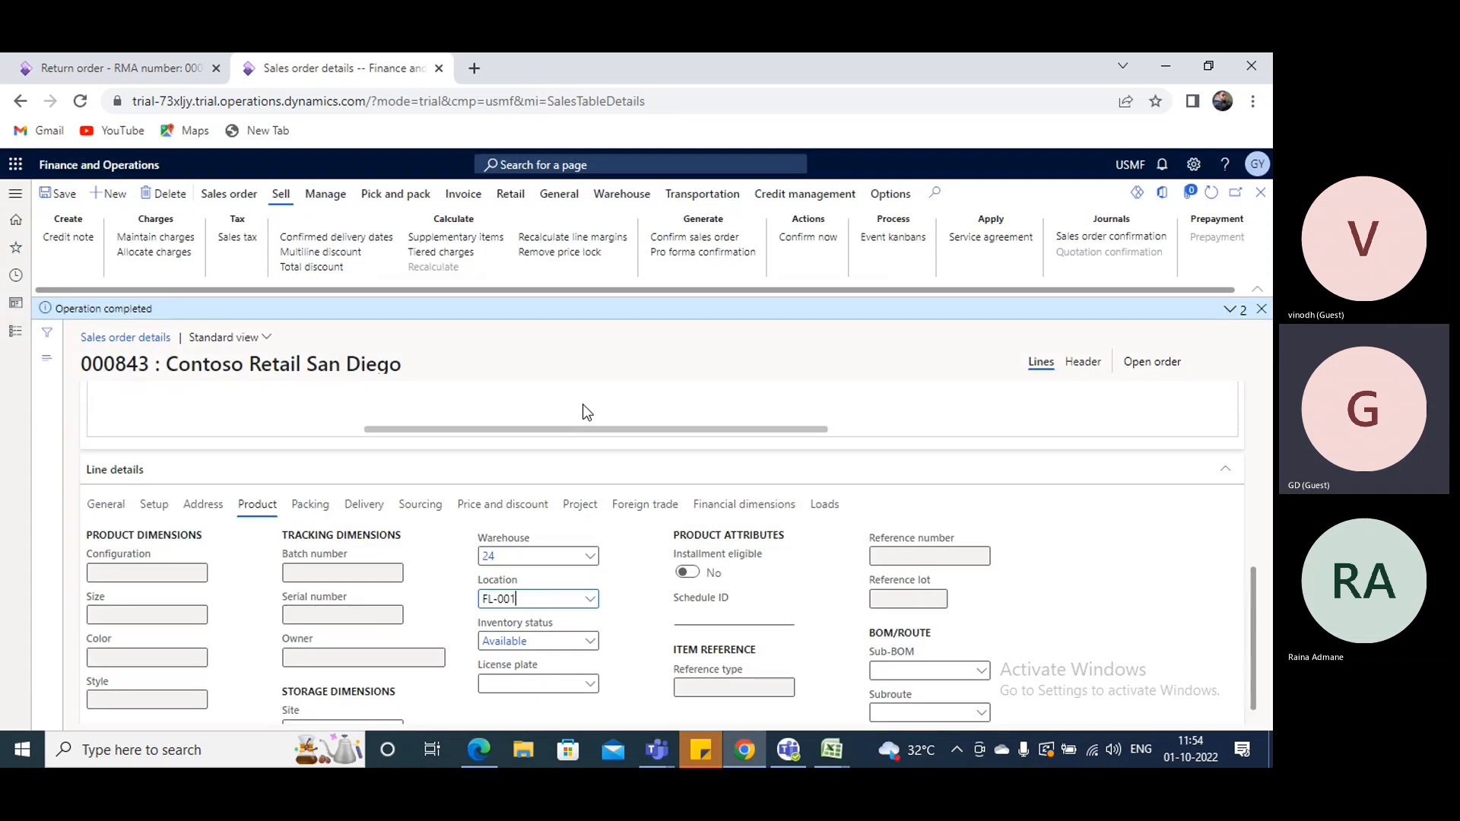
- Generate and post the sales order's picking list for 10 pcs of A0001 without printing
scroll(582, 404, "up", 4)
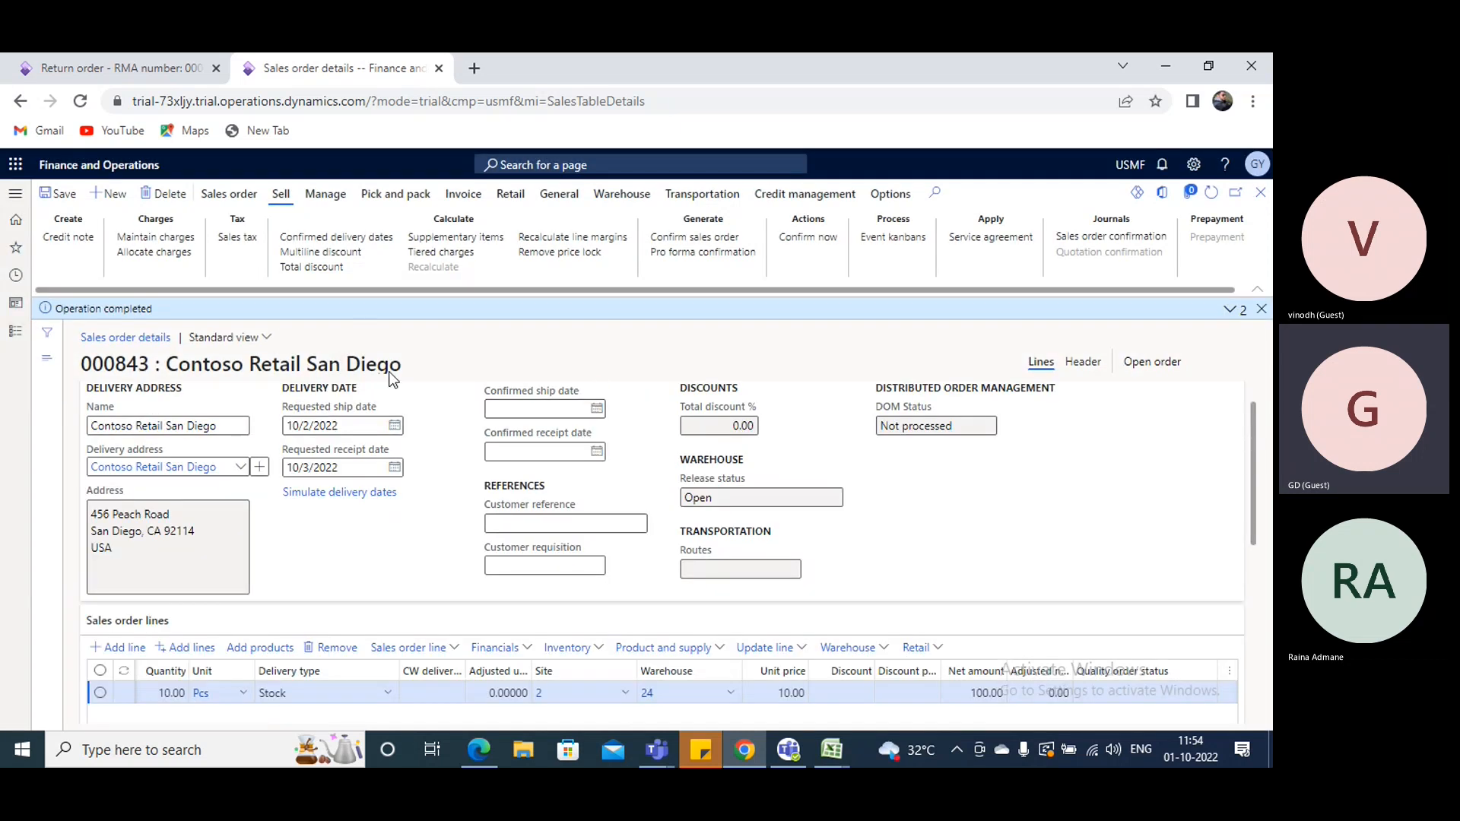
left_click(396, 194)
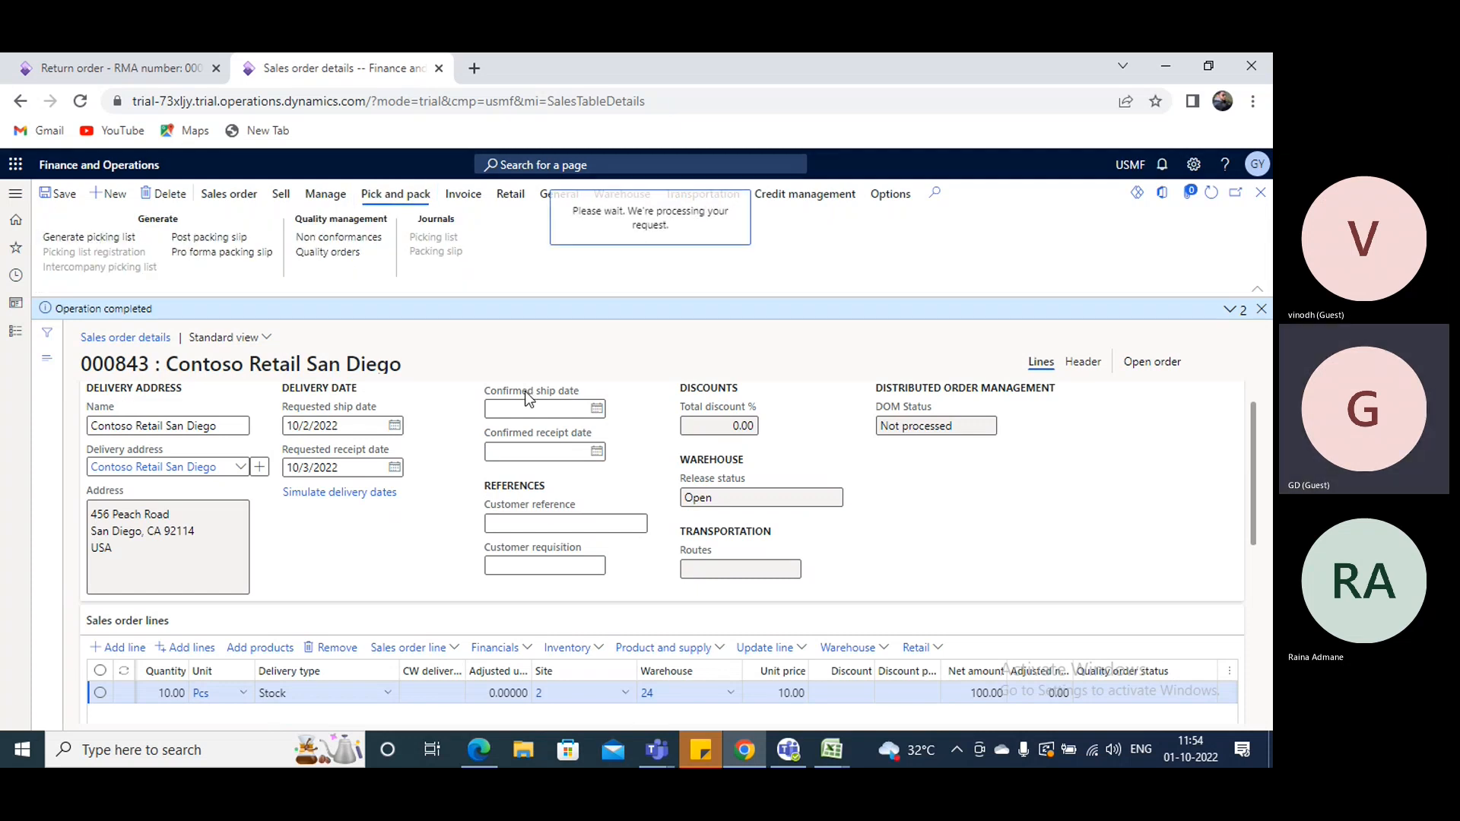
scroll(849, 584, "down", 5)
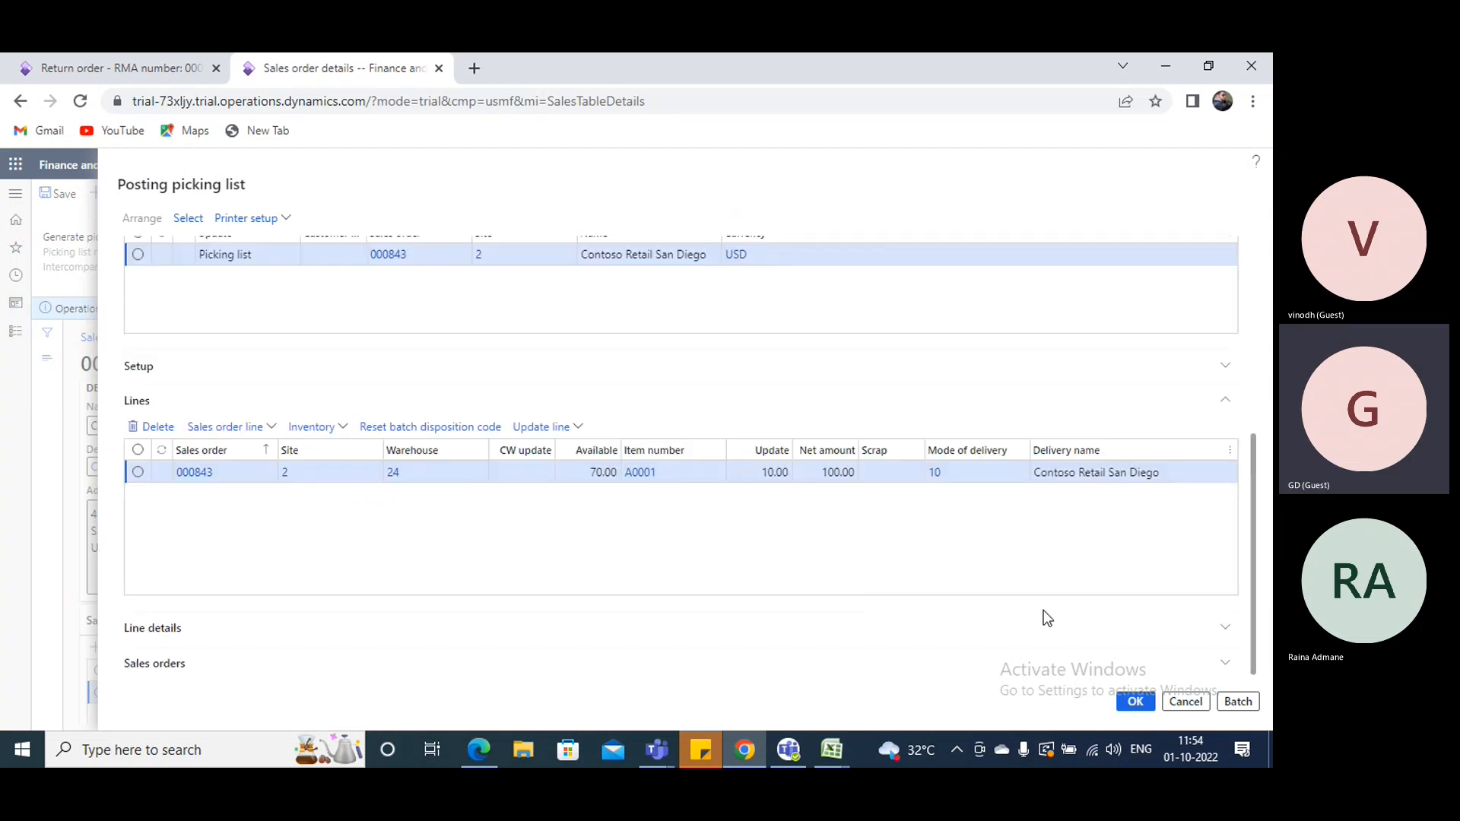
left_click(1135, 701)
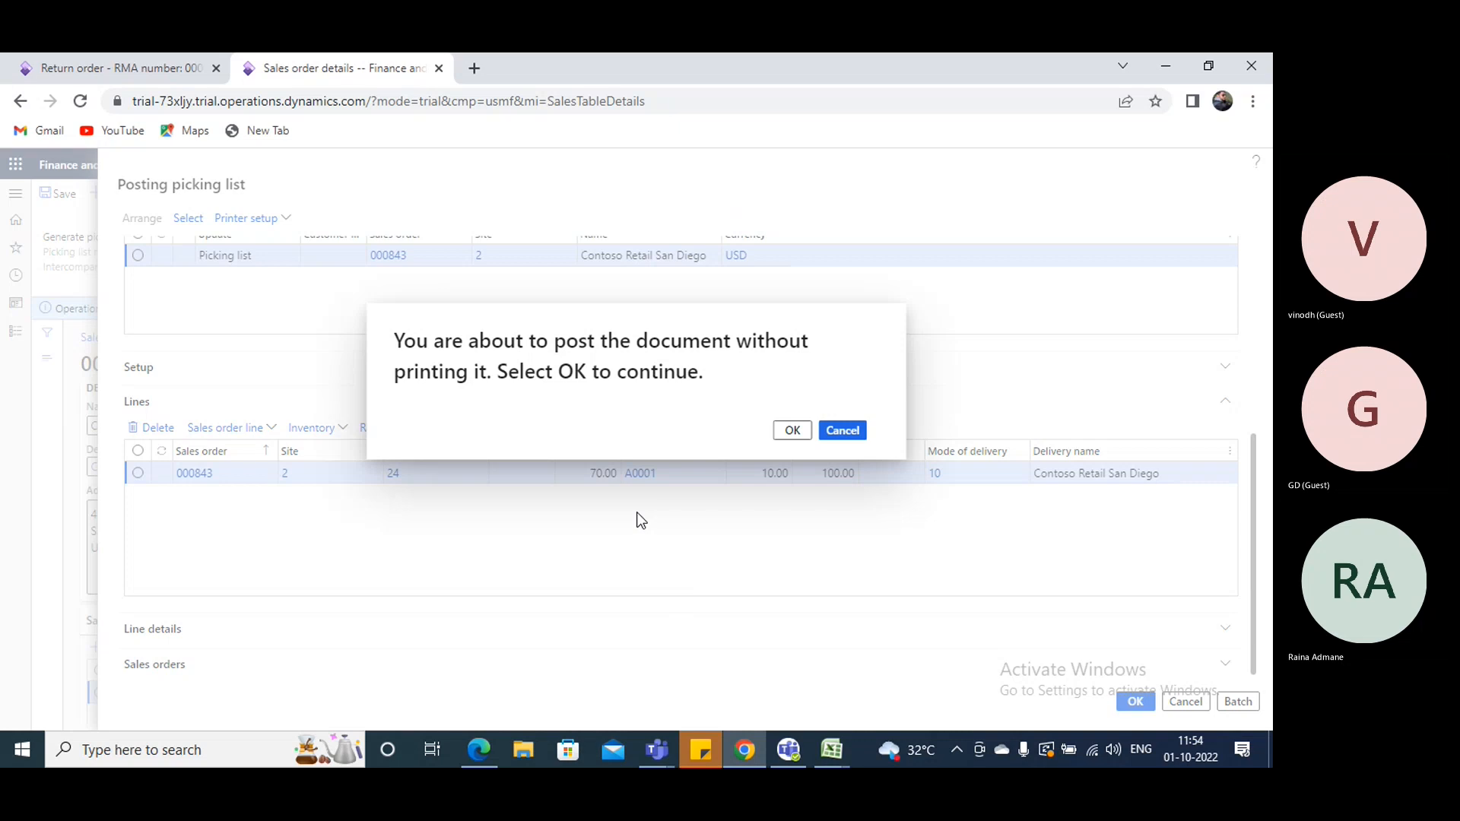
key("Return")
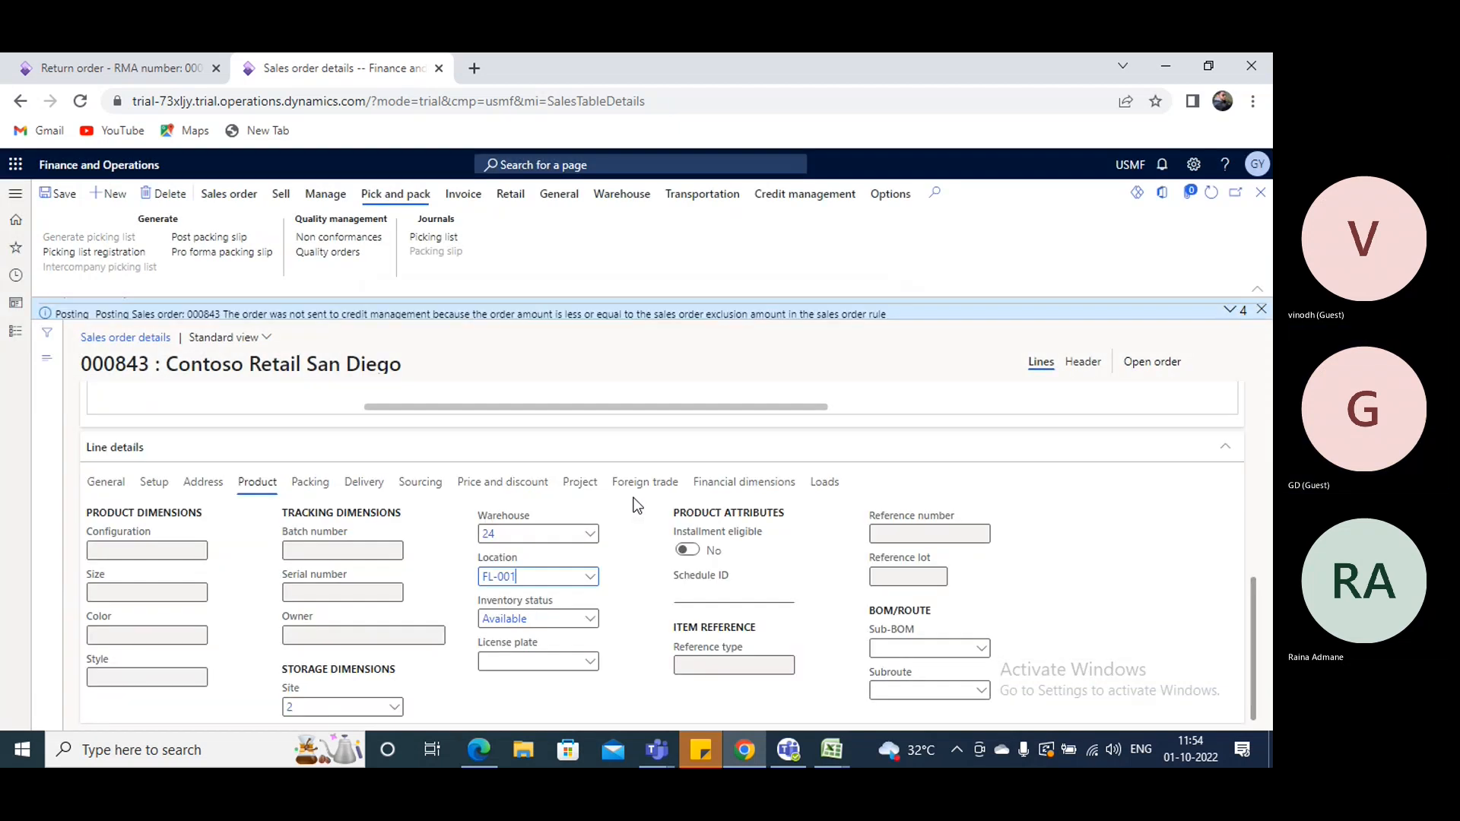
- Open the sales order's picking list registration and check its handling status and the A0001 picking line
left_click(115, 252)
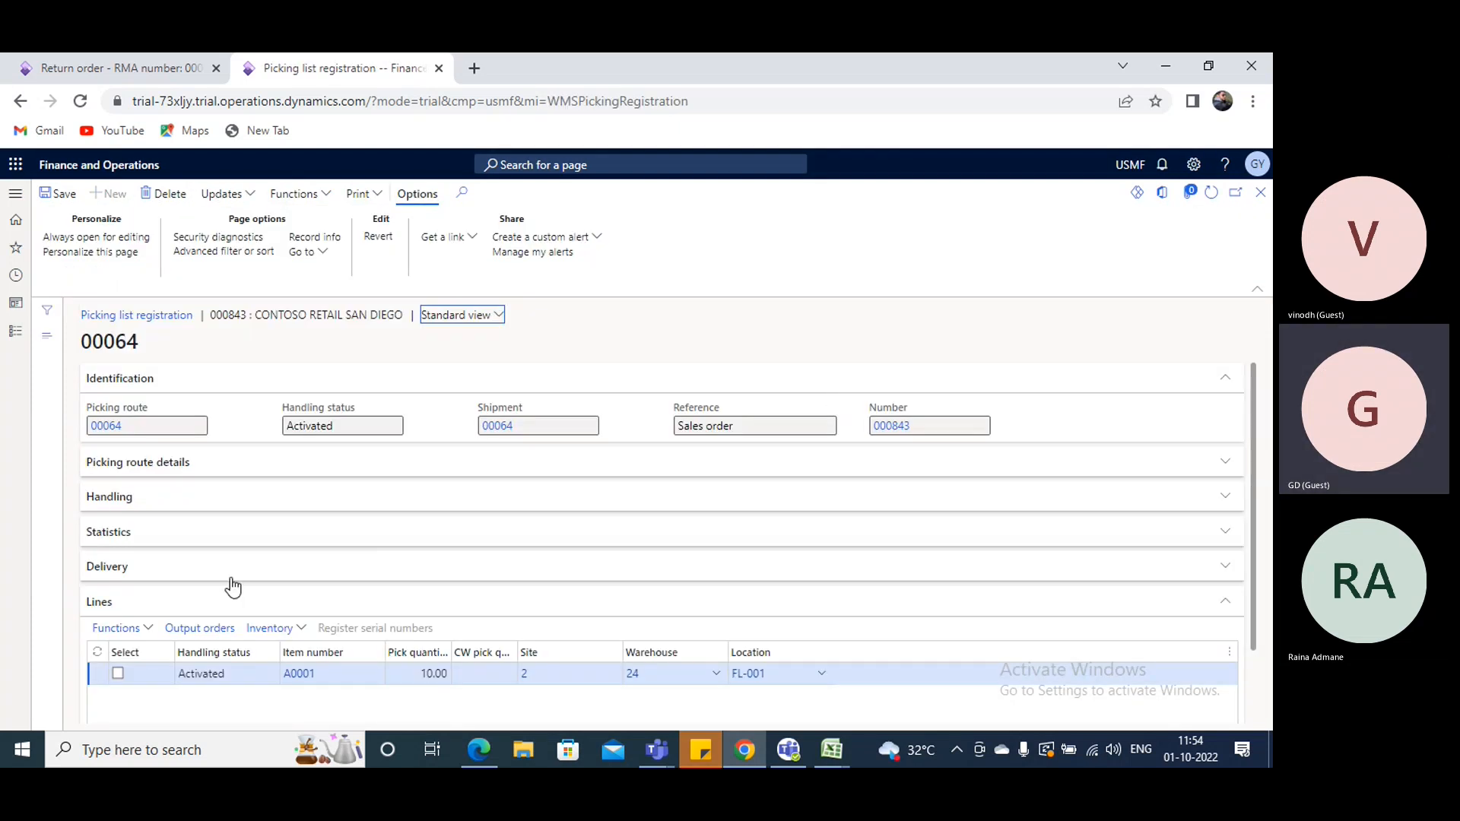
scroll(228, 589, "down", 2)
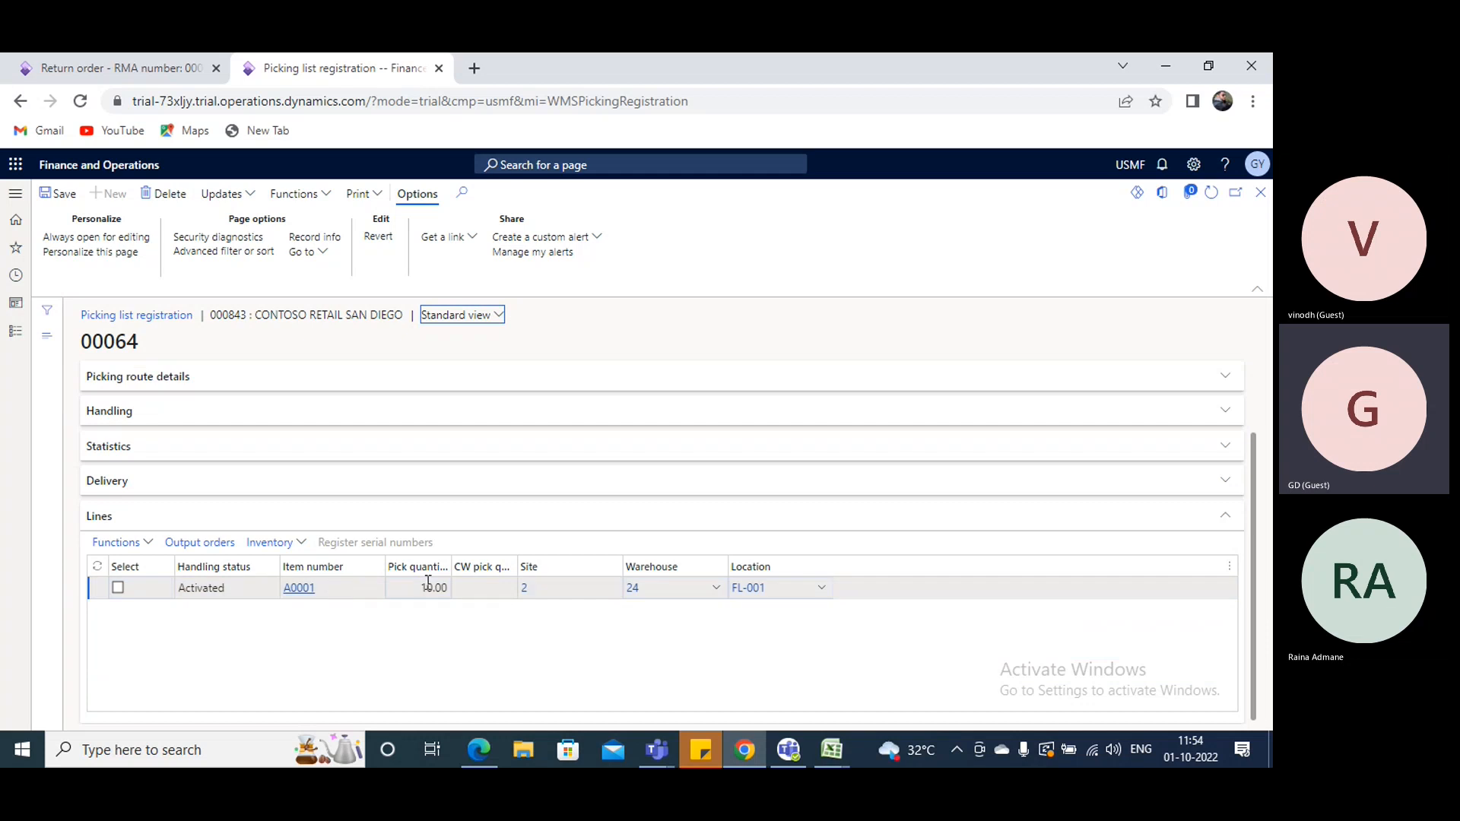
scroll(348, 590, "up", 2)
left_click_drag(342, 424, 256, 434)
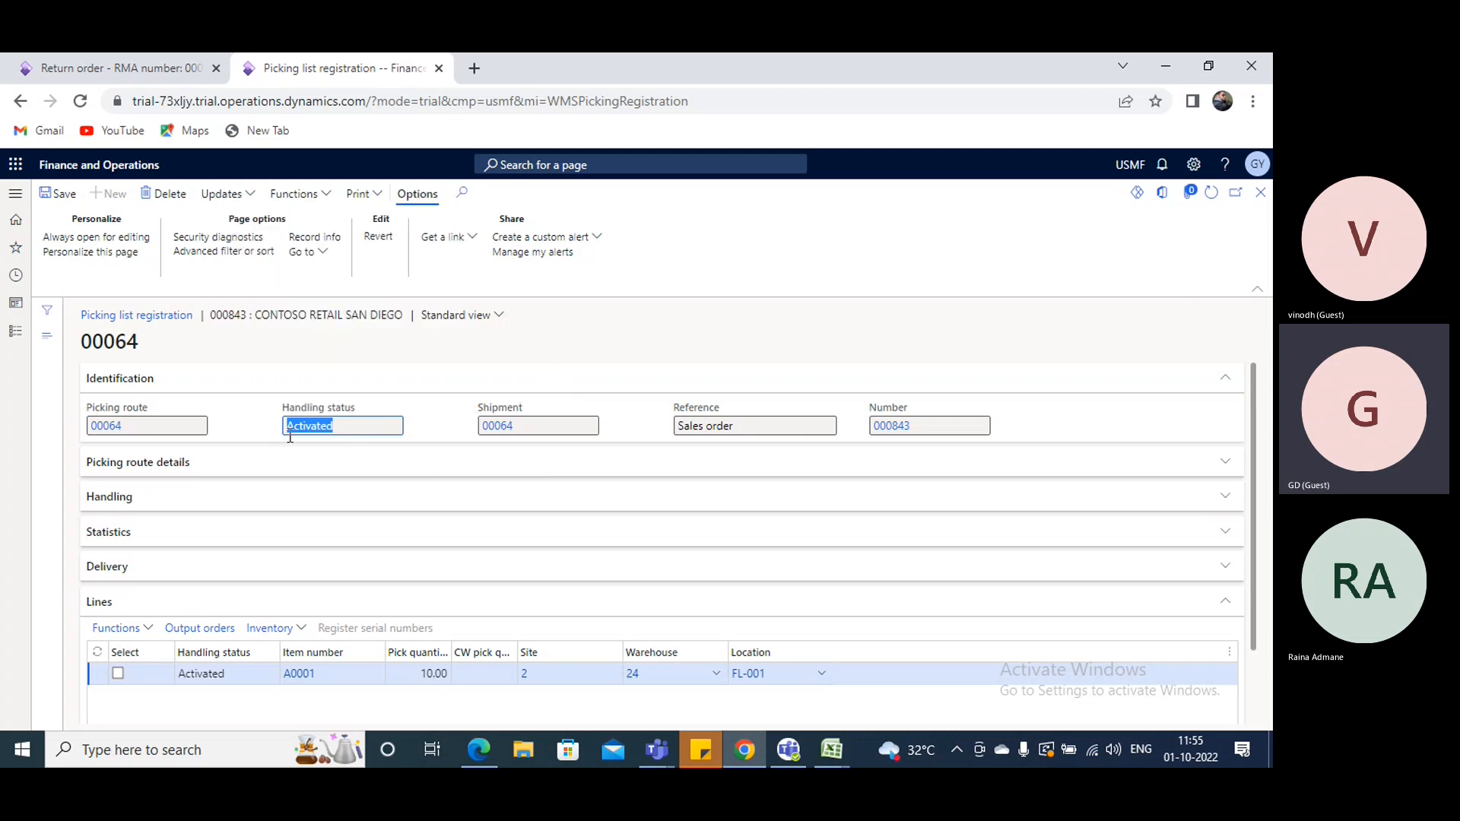
- Start the picking route for the sales order's picking list
left_click(332, 197)
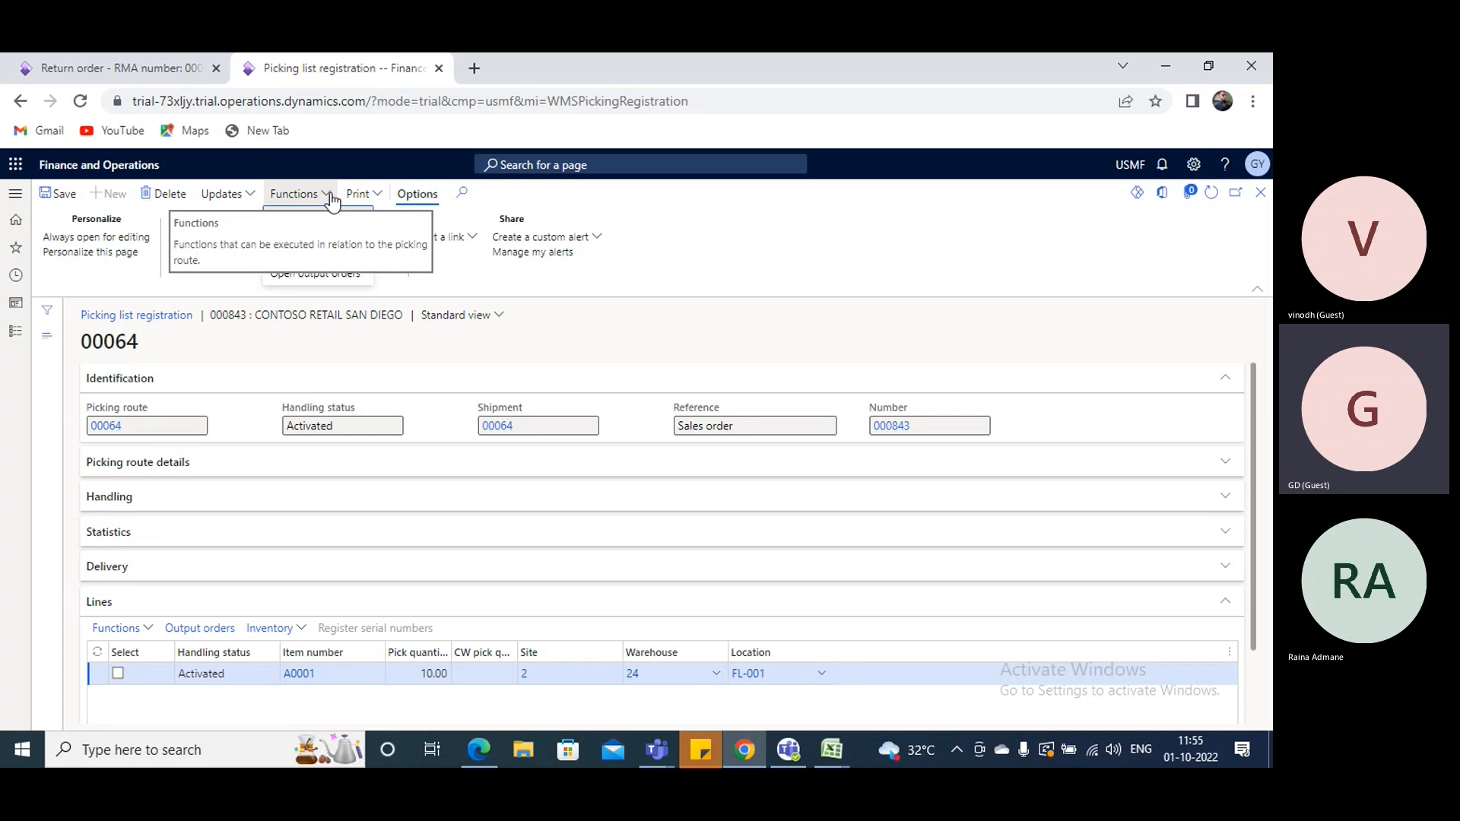
left_click(777, 316)
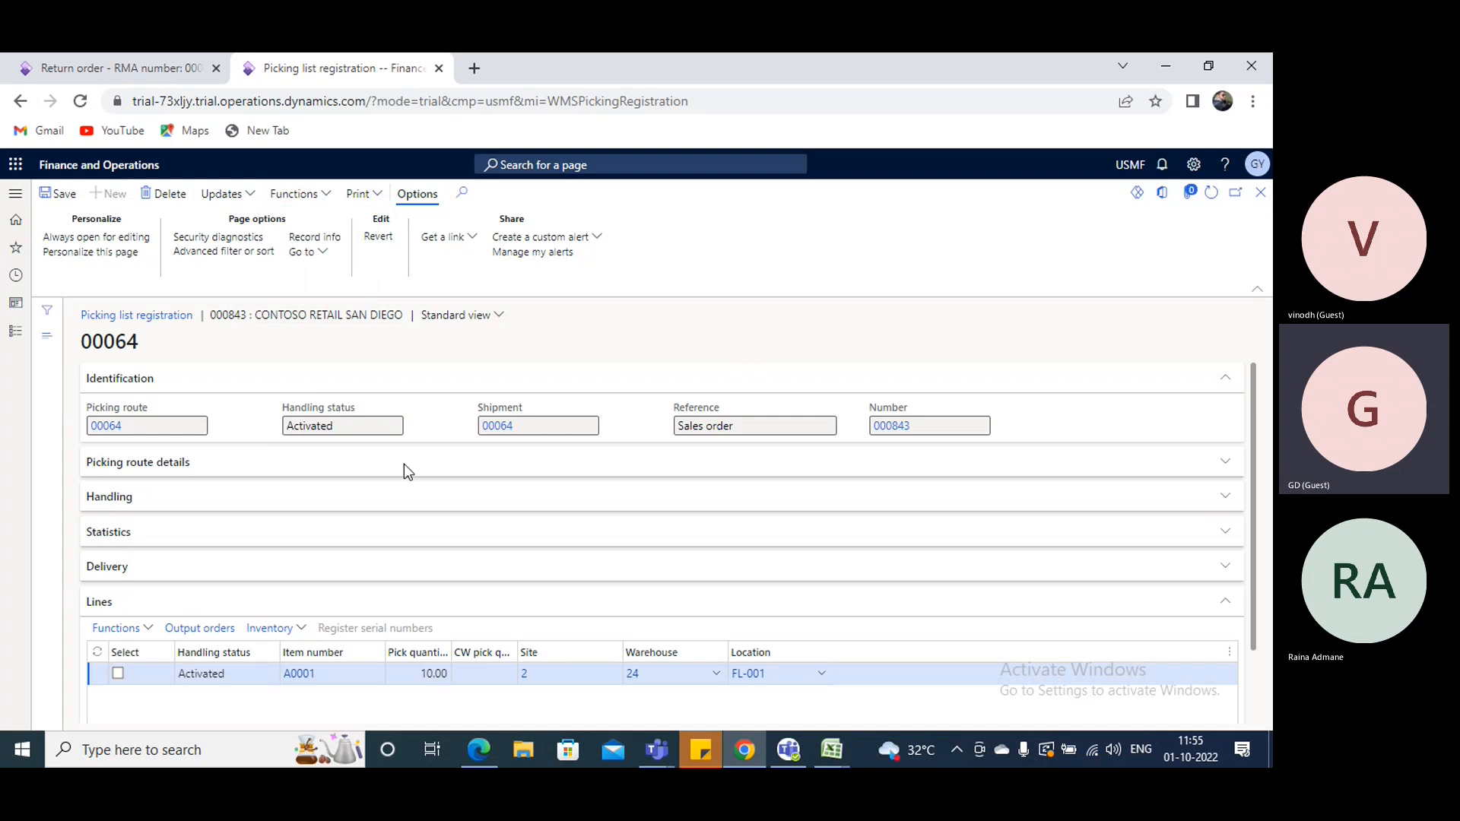
left_click(1188, 704)
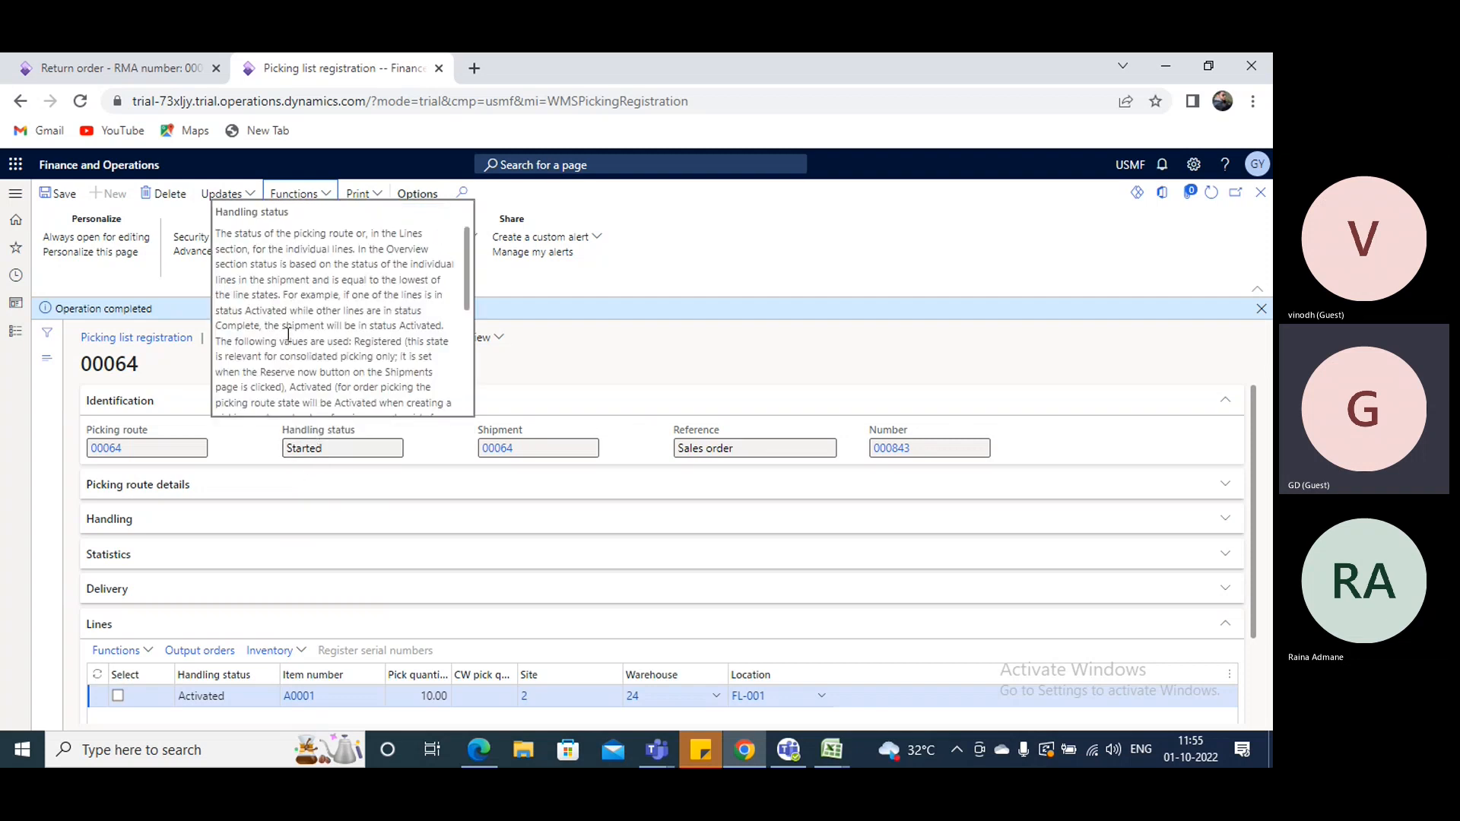
left_click(327, 196)
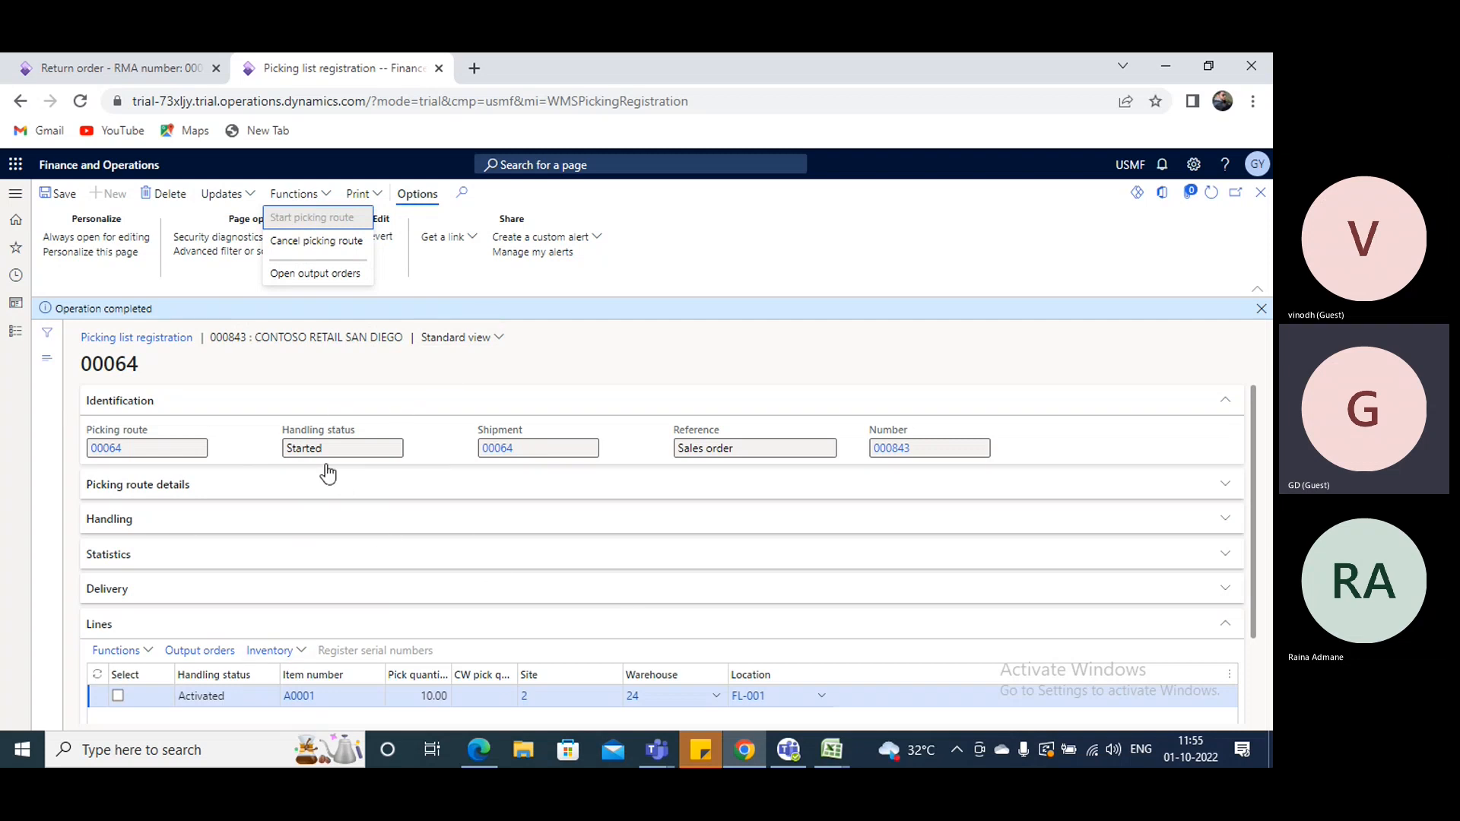
- Try to update the picking list with the picked A0001 line, and read the details of the resulting error message
left_click(247, 199)
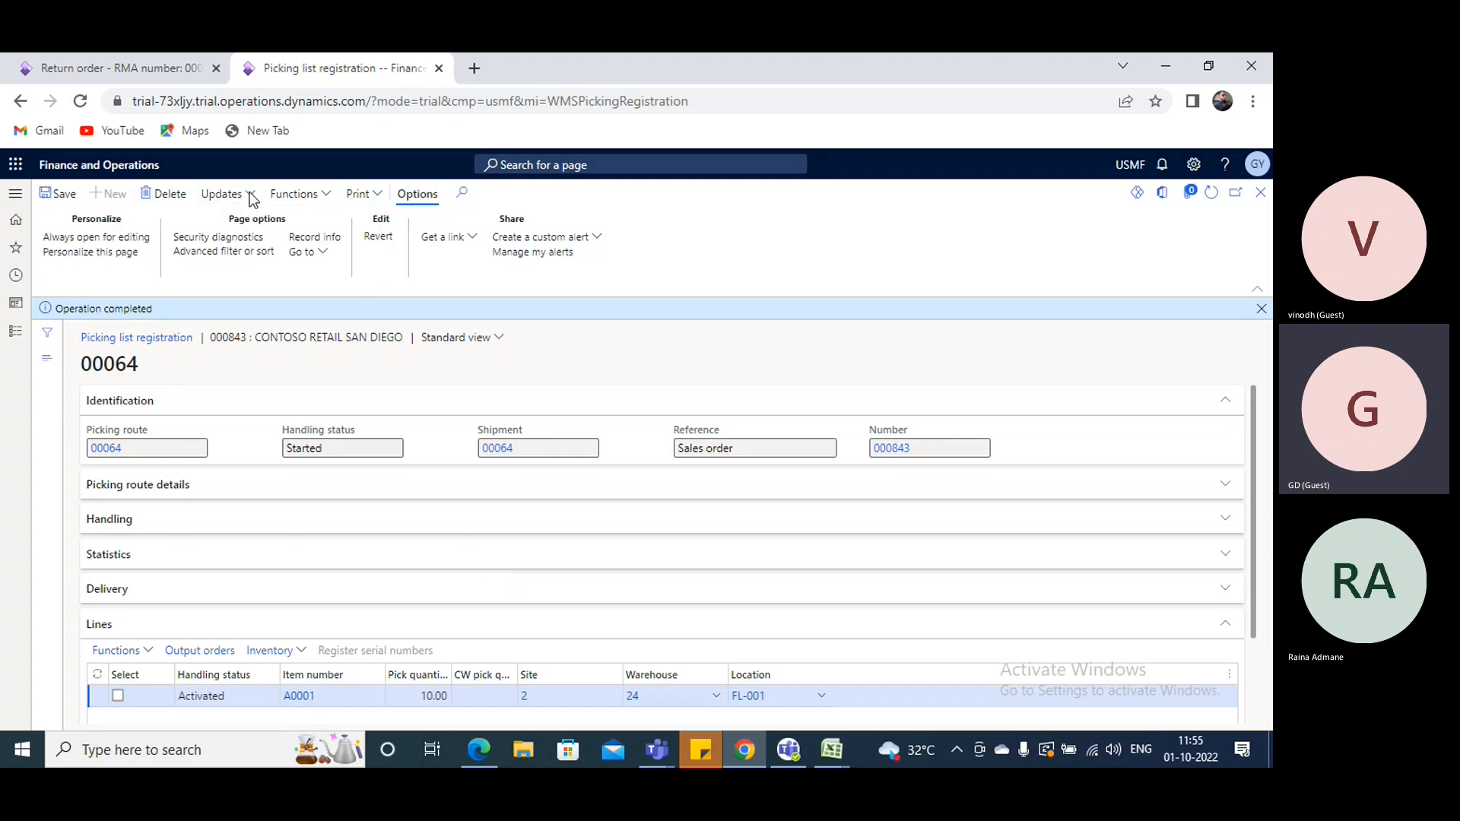
left_click(251, 196)
left_click(226, 219)
scroll(726, 463, "down", 2)
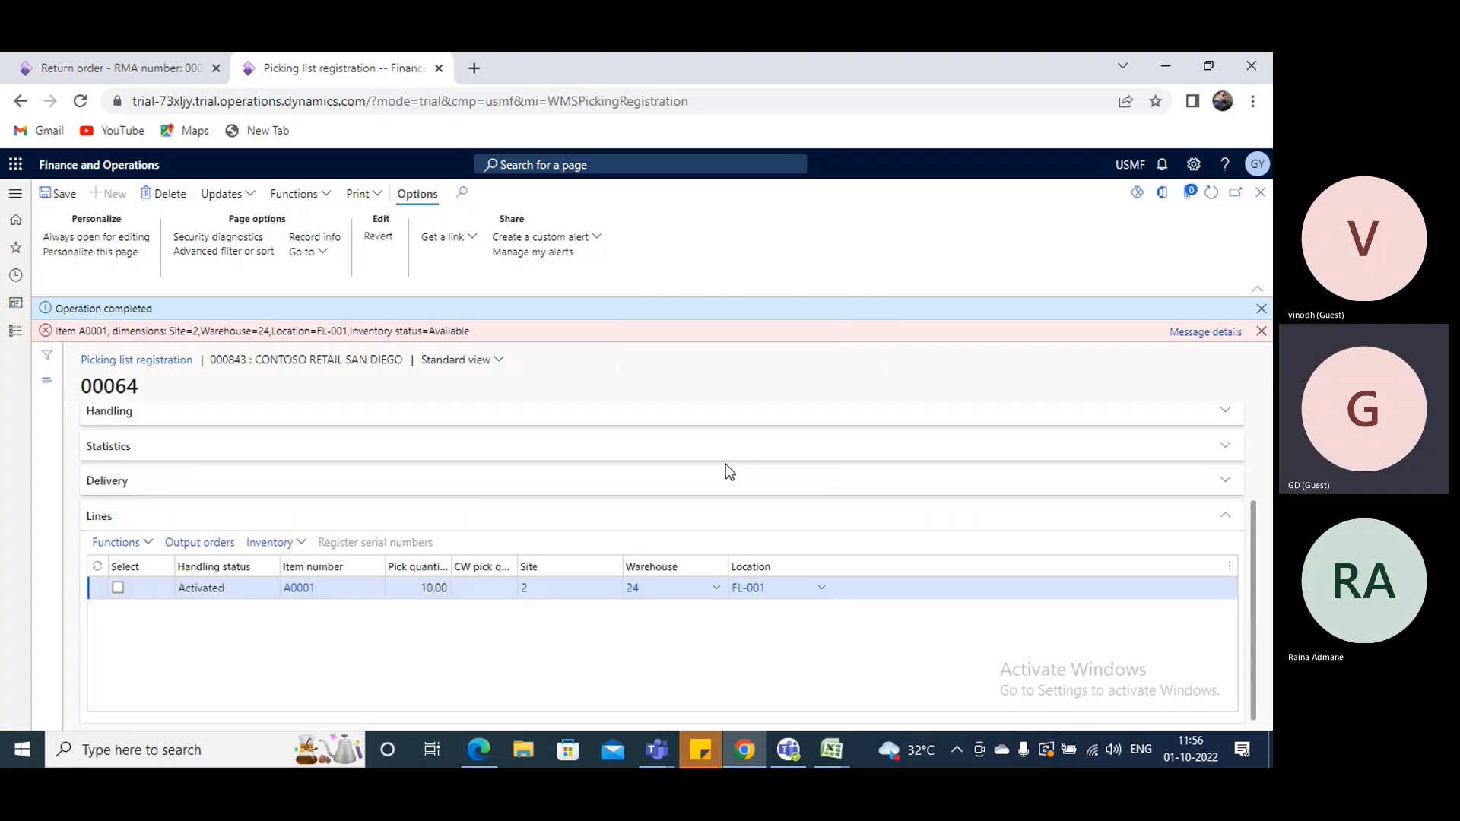
left_click(1189, 332)
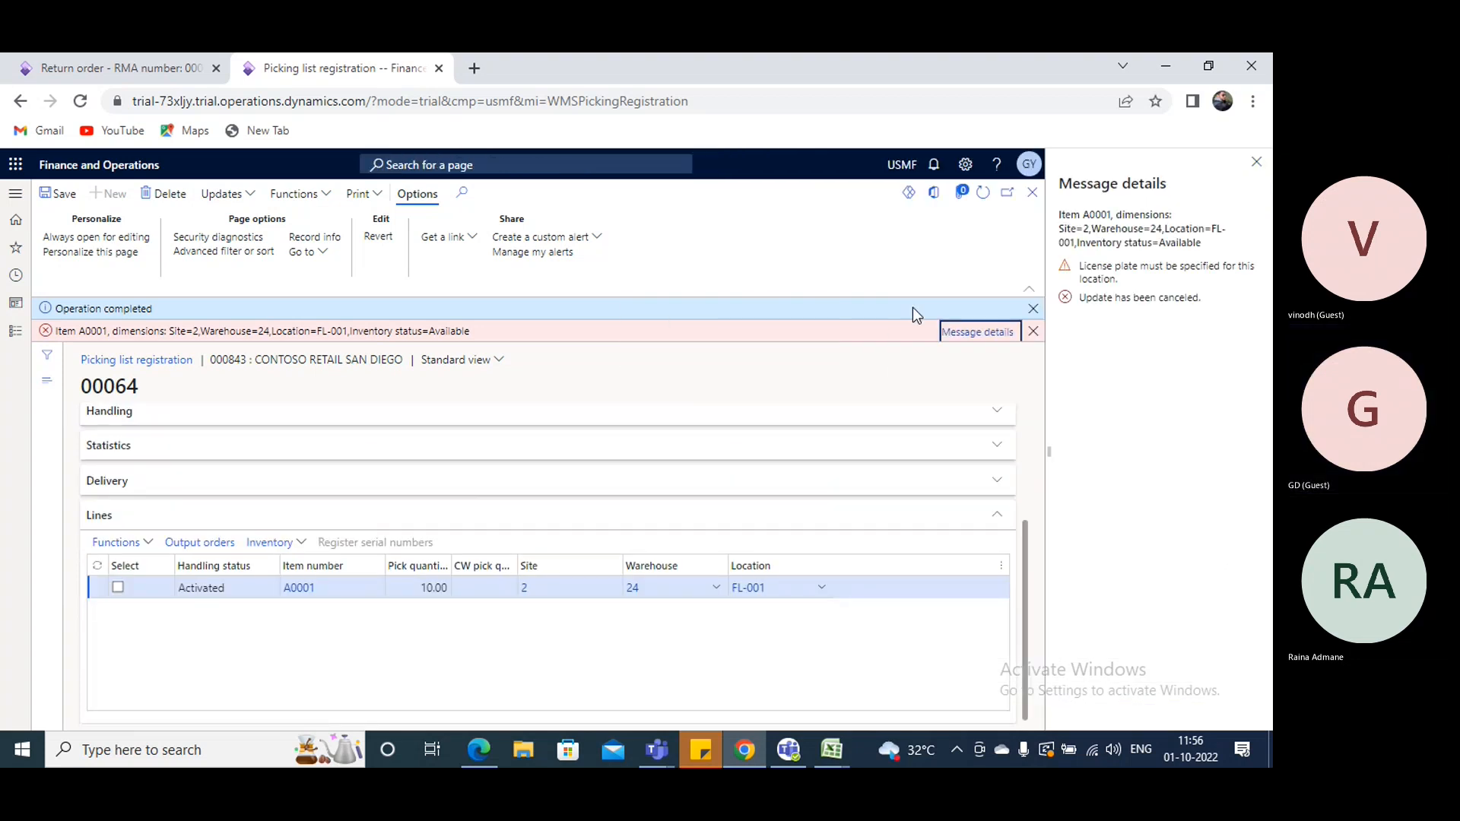
left_click(1256, 163)
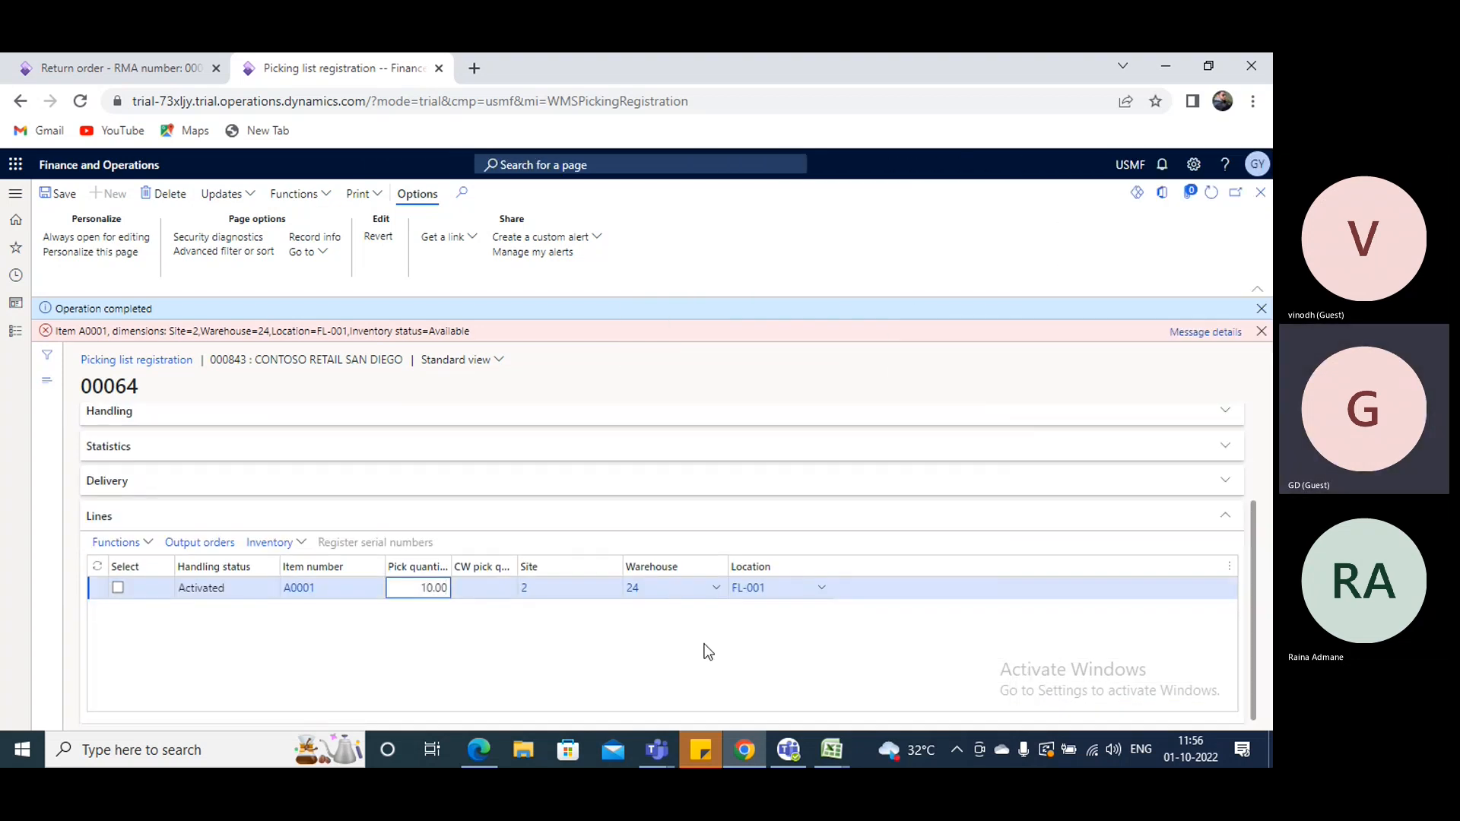
- Open the on-hand inventory of item A0001 from its released product details
left_click(1230, 566)
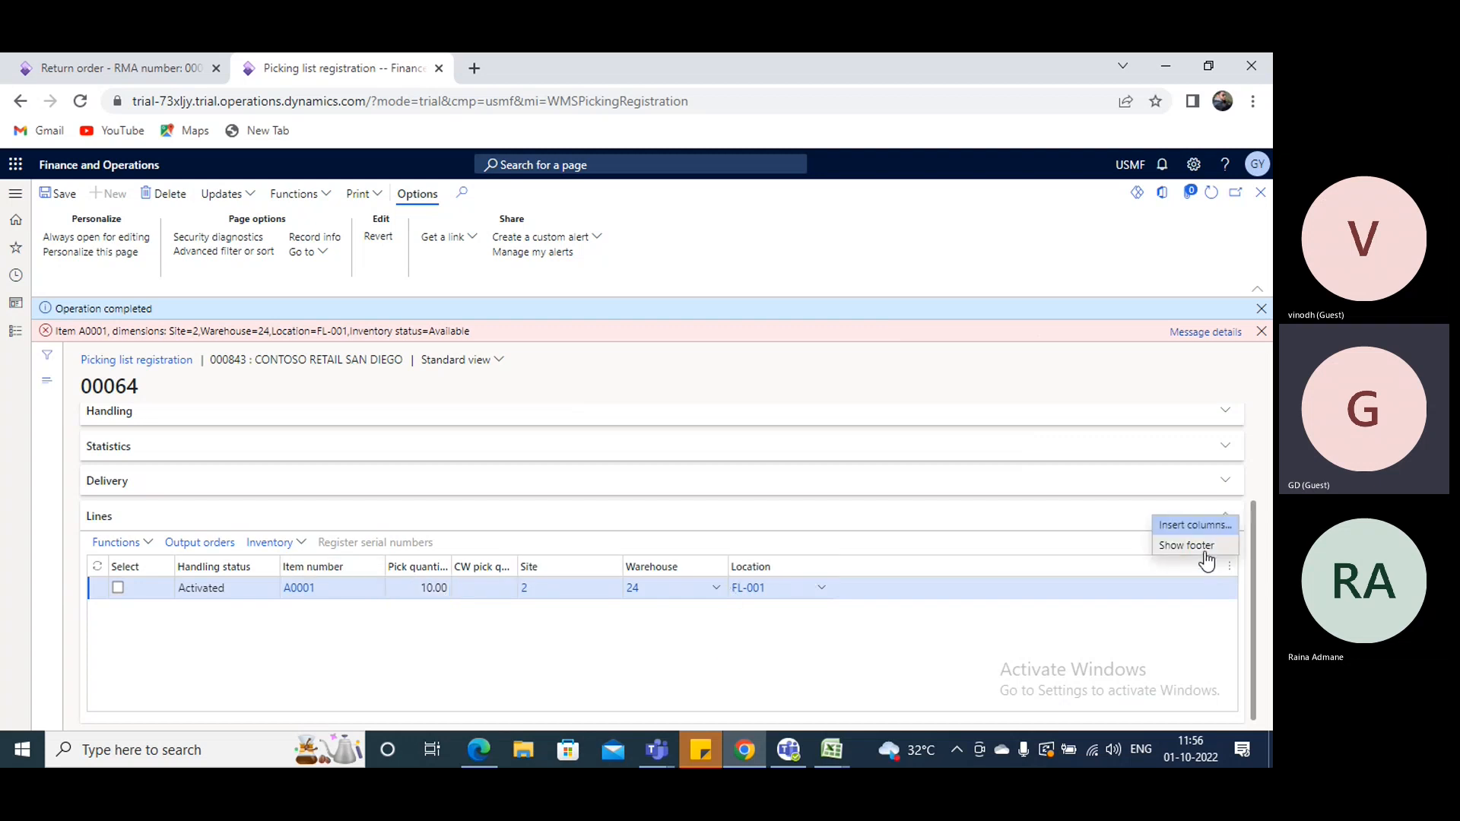
left_click(304, 596)
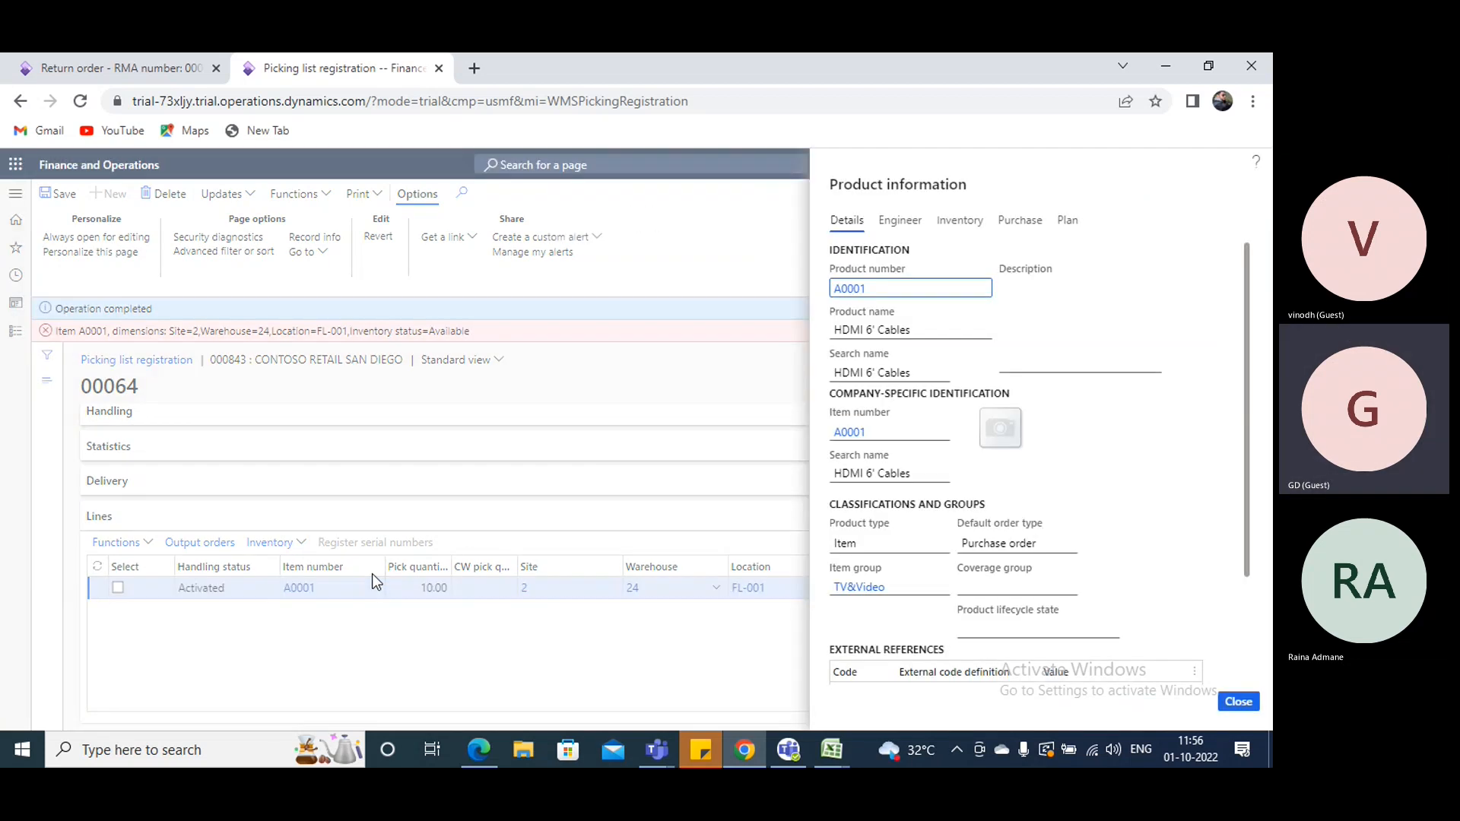
left_click(965, 485)
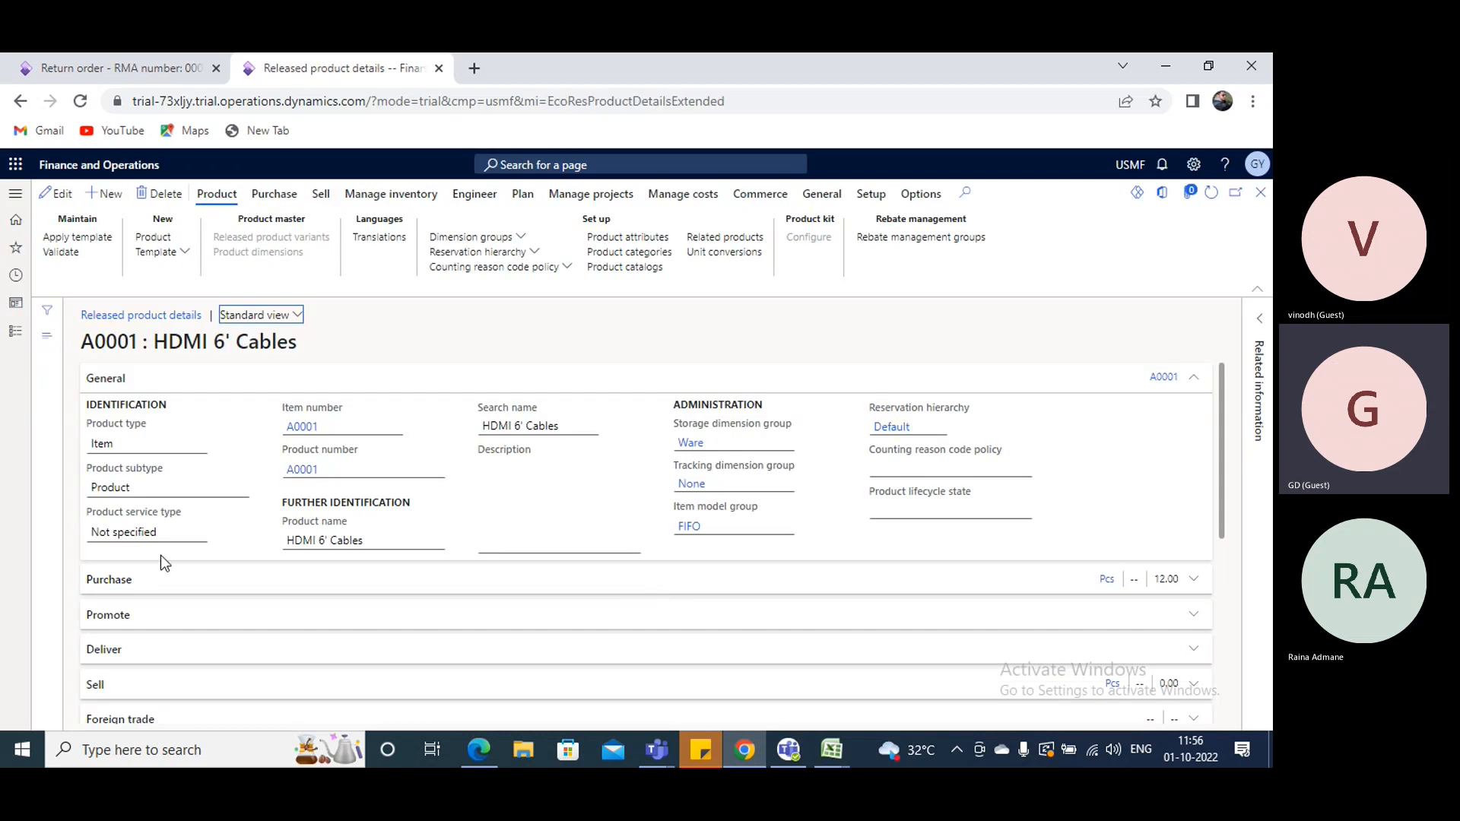
left_click(405, 197)
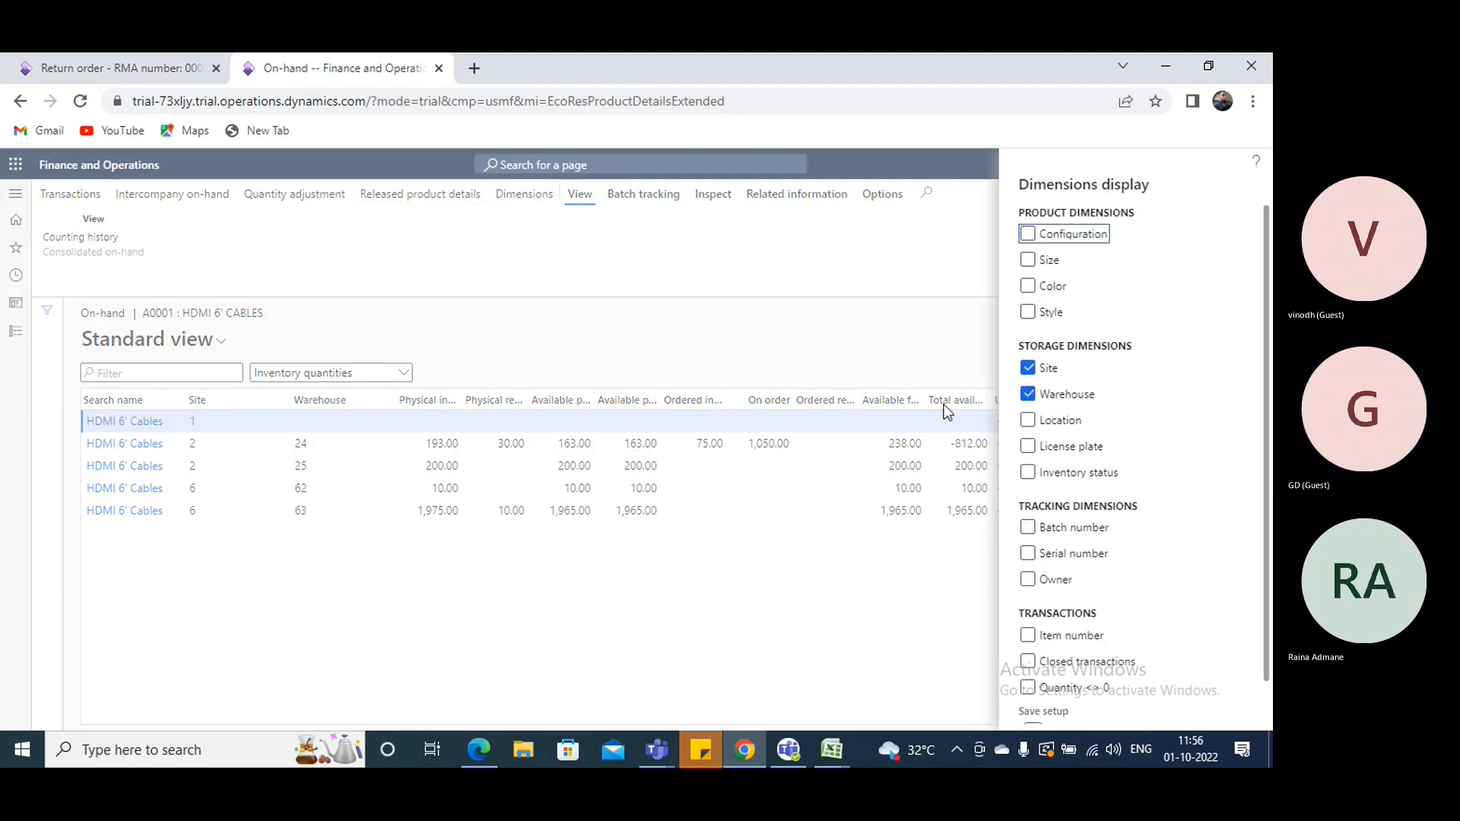
- Add the location, license plate and inventory status dimensions to the A0001 on-hand list, saving the setup
left_click(1028, 420)
left_click(1028, 447)
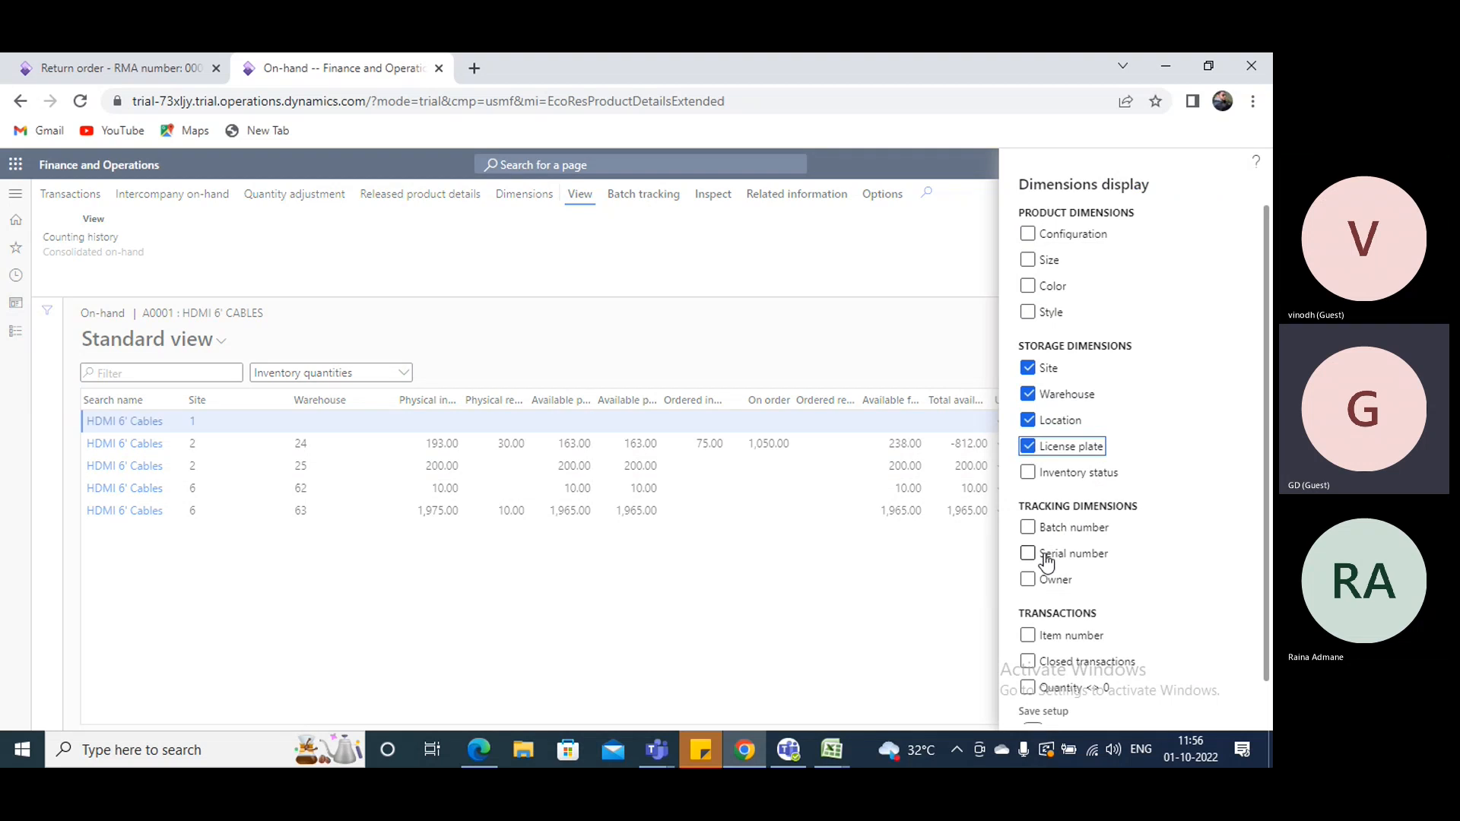
scroll(1043, 561, "down", 1)
left_click(1028, 430)
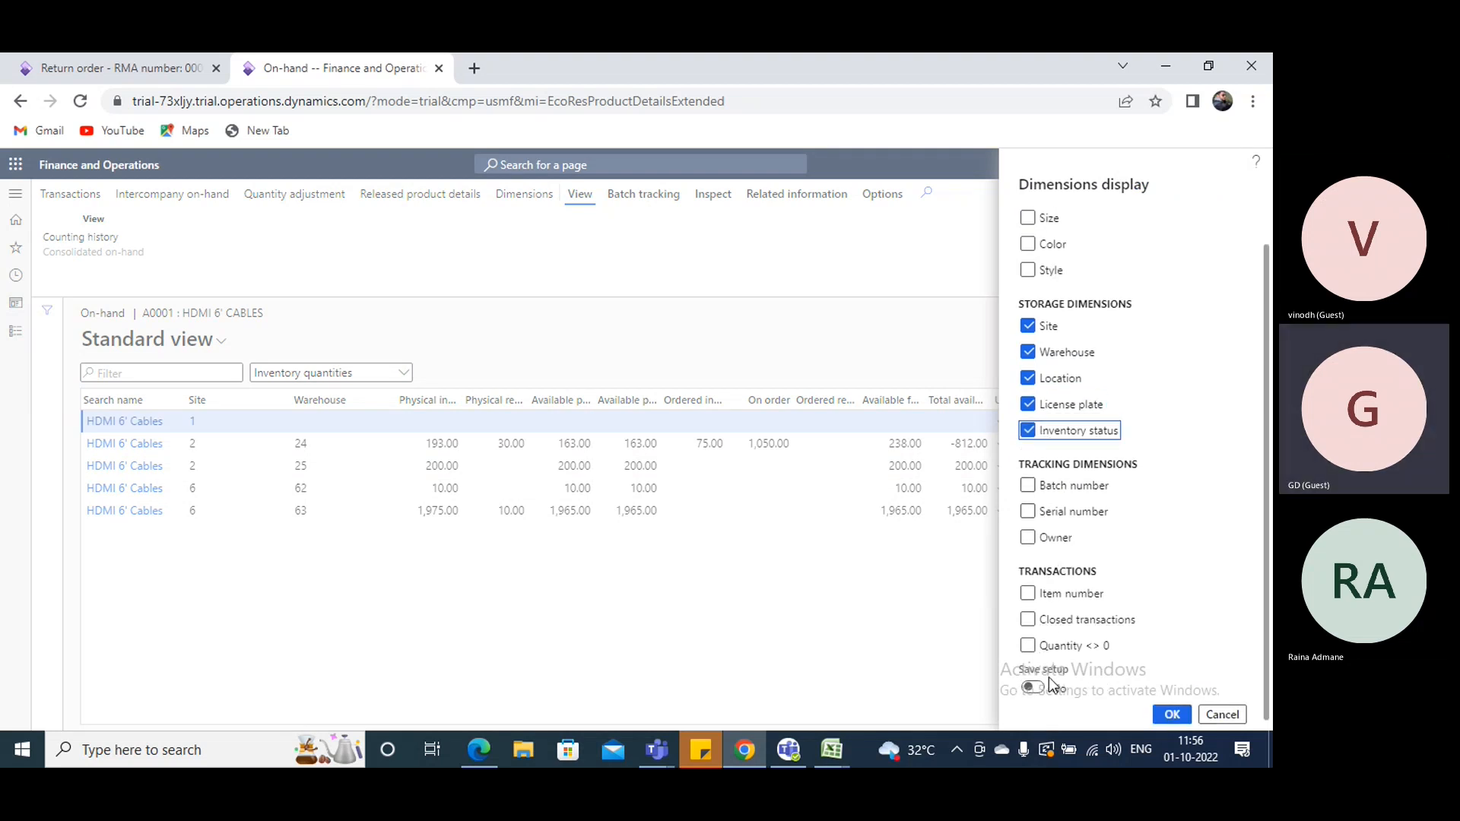
left_click(1032, 688)
left_click(1172, 715)
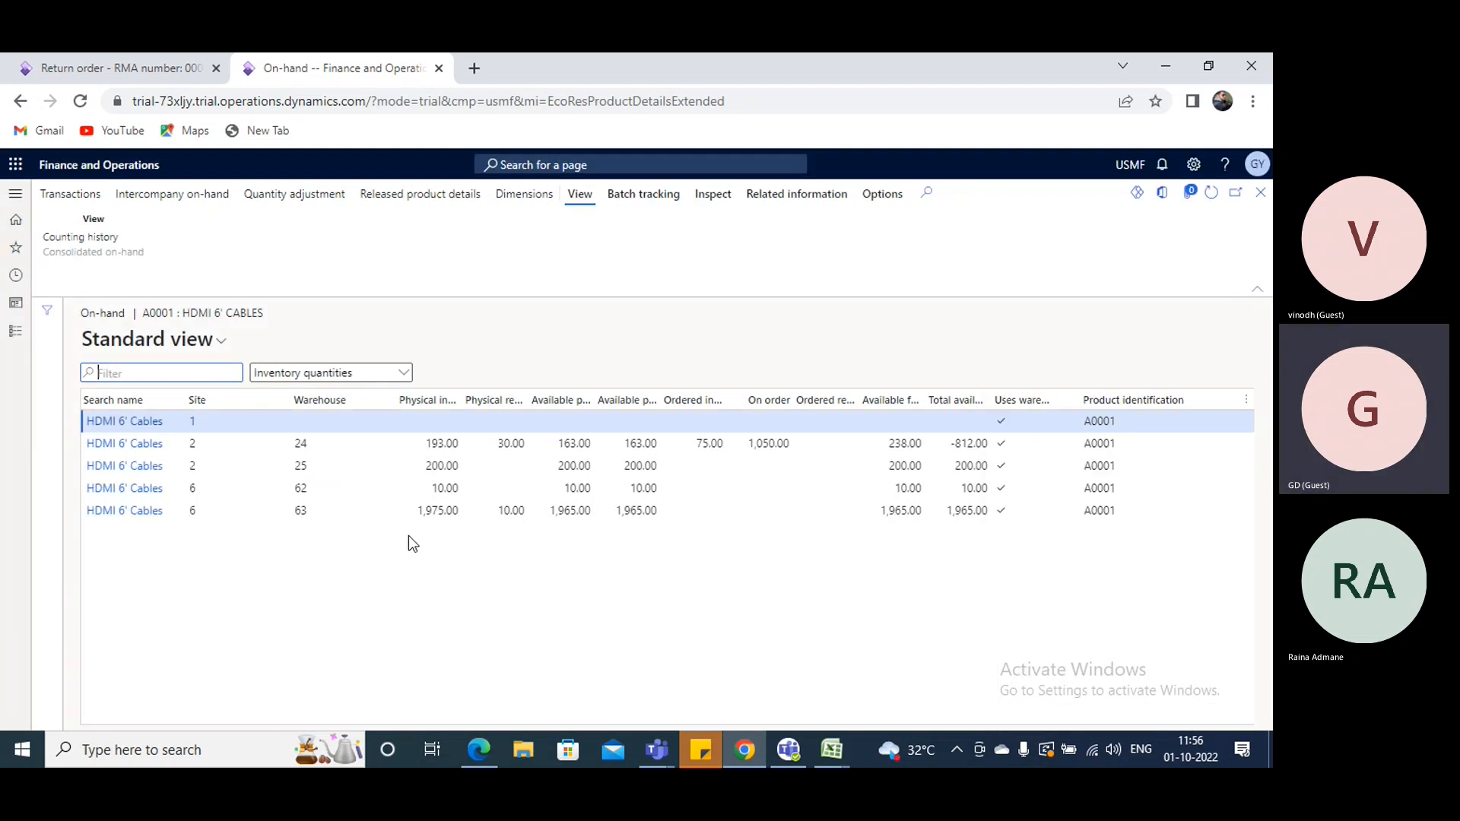
scroll(548, 613, "down", 2)
scroll(560, 563, "up", 2)
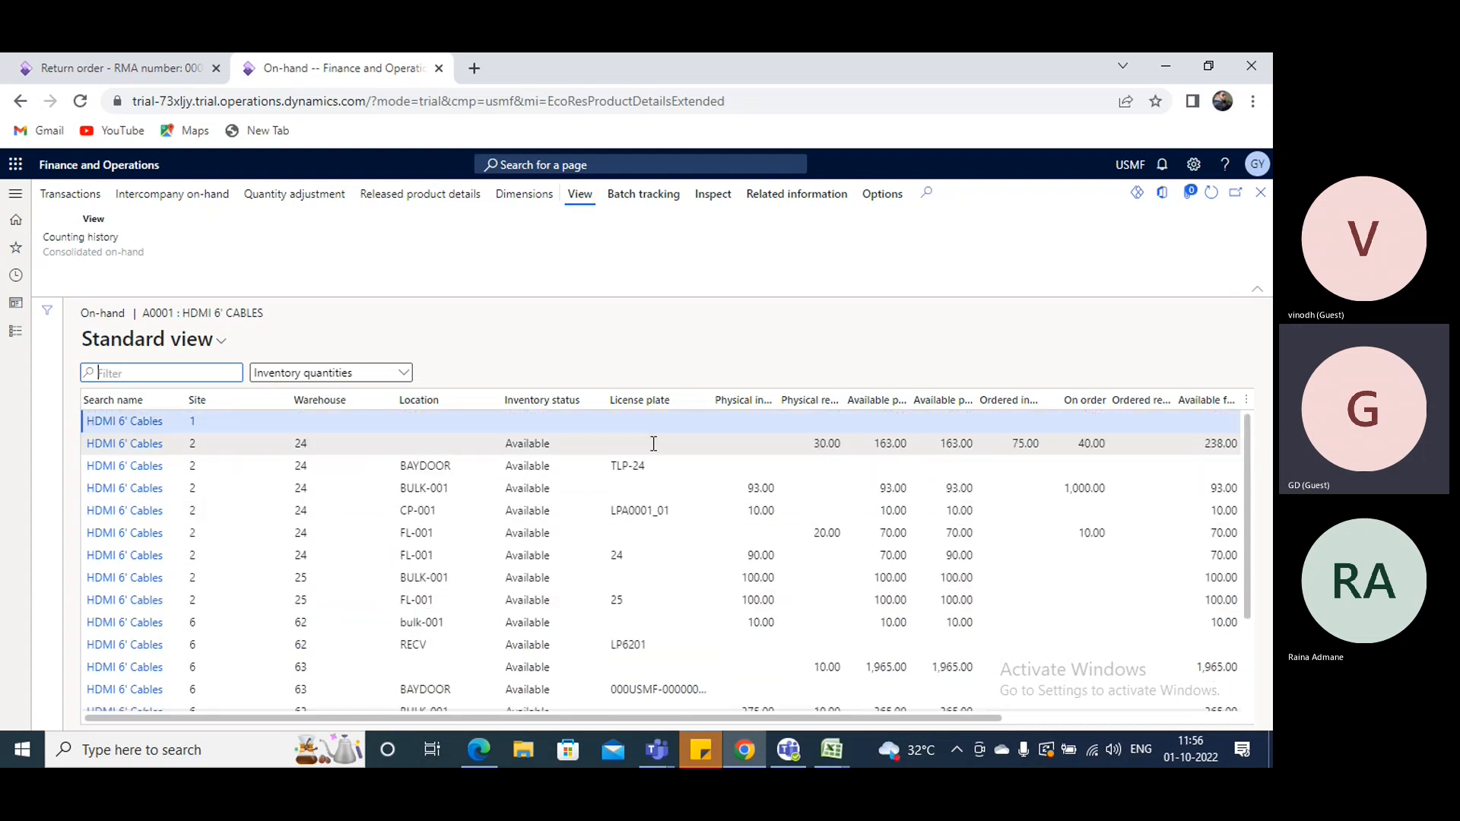
- Filter the on-hand list by location FL-001, check the license plate at warehouse 24, and leave the product's pages
left_click(492, 399)
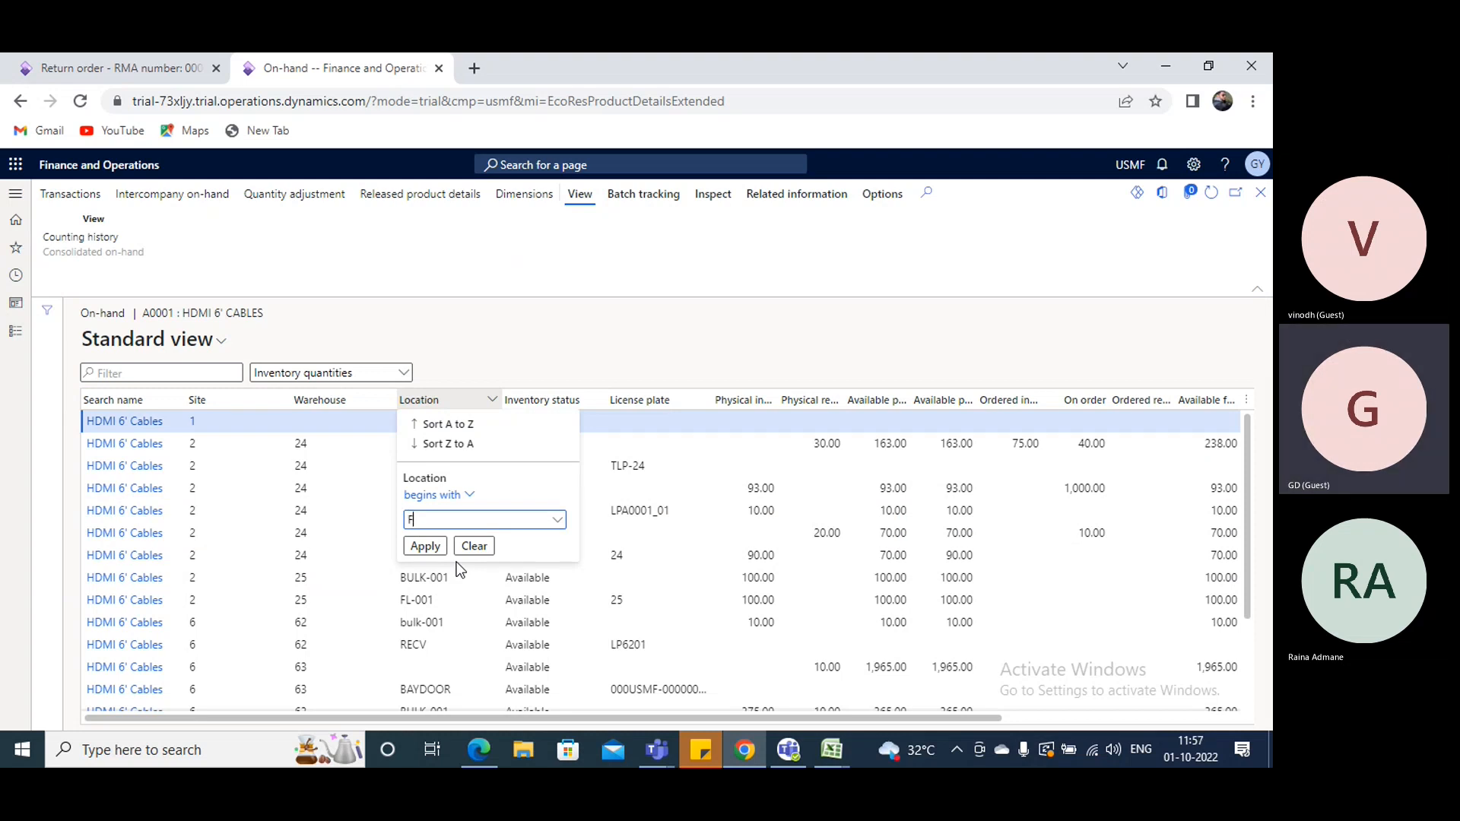
left_click(425, 546)
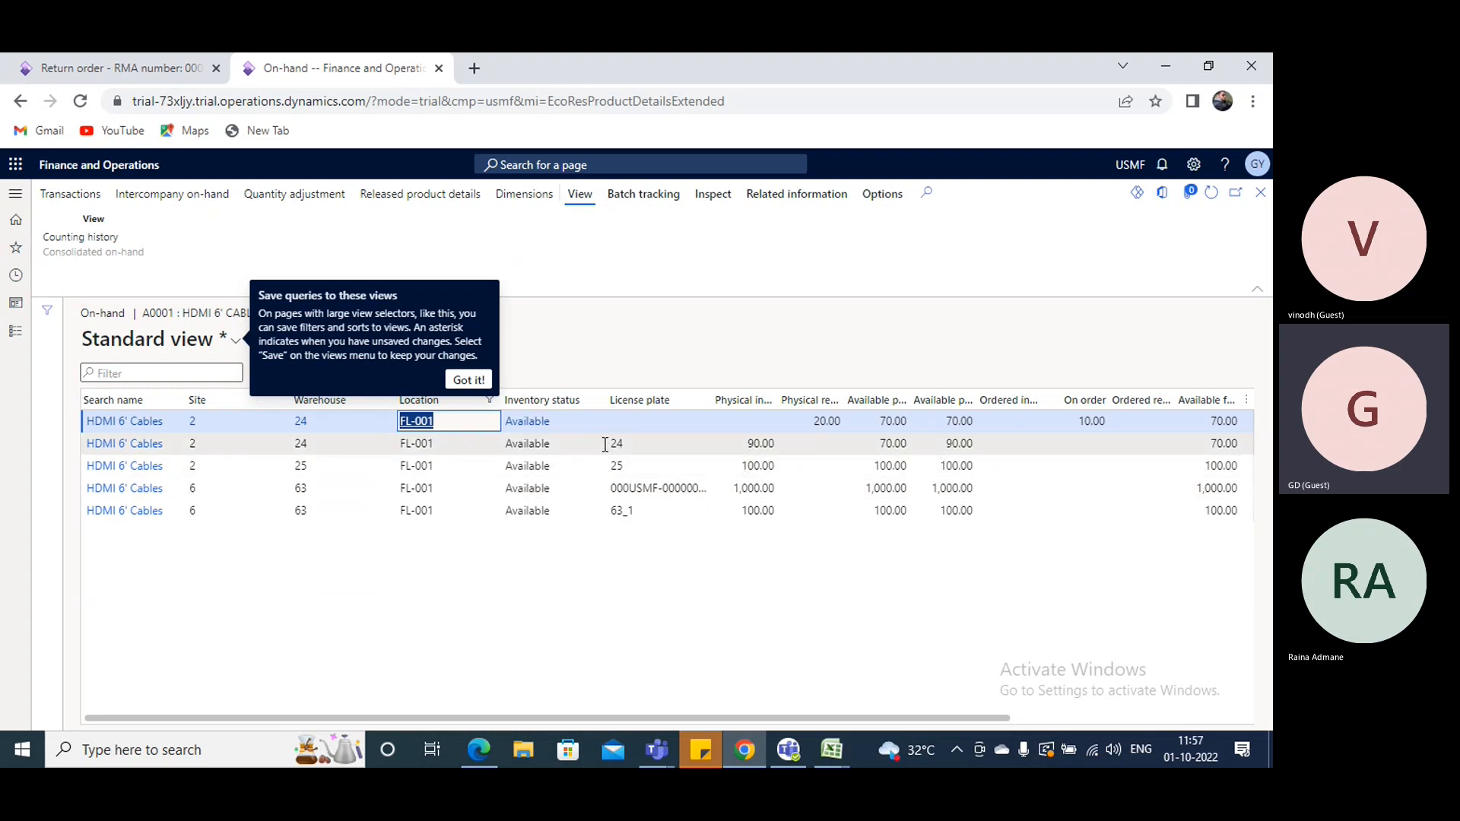
left_click_drag(612, 439, 633, 439)
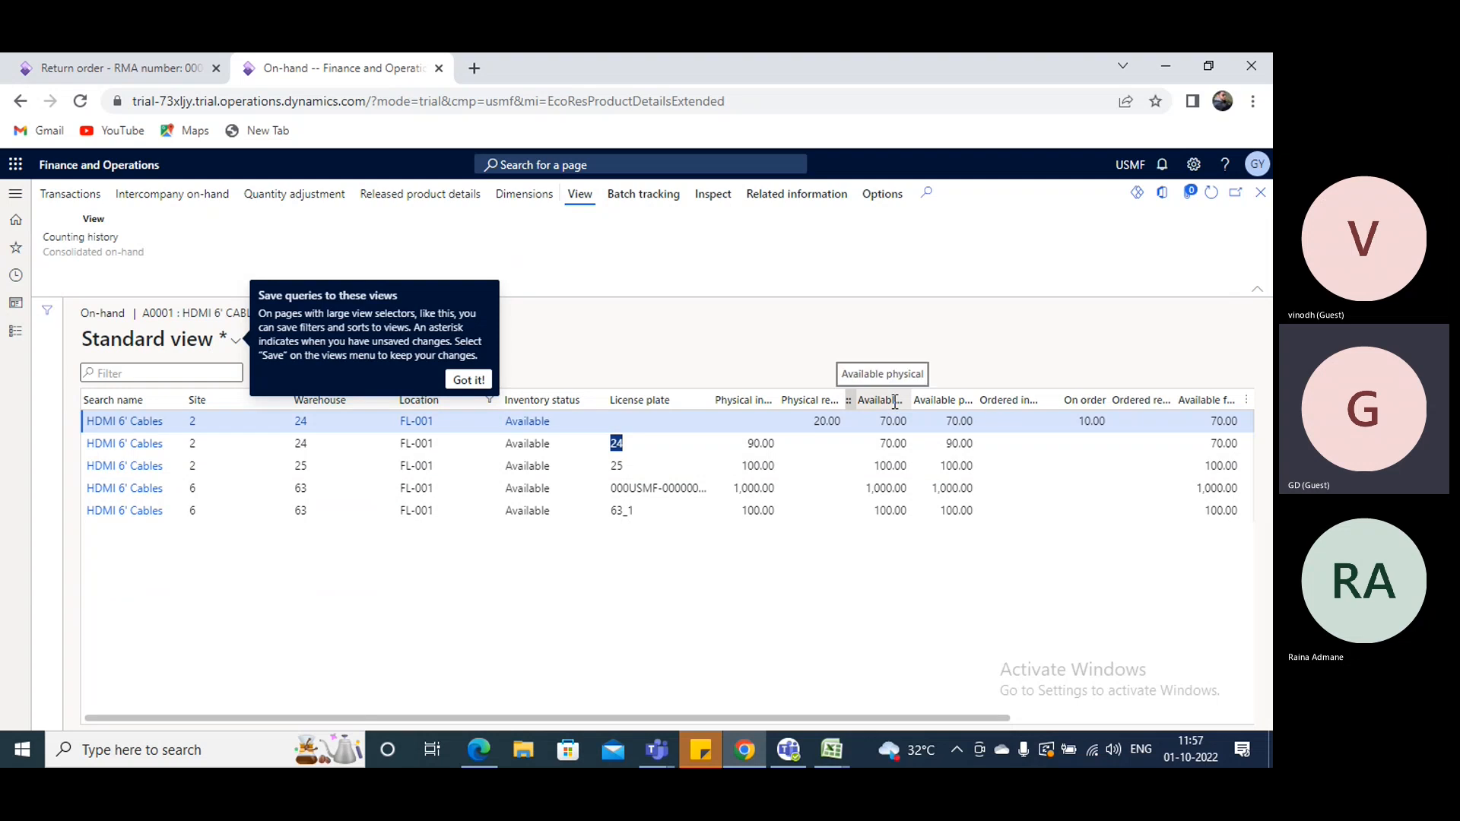
left_click(1261, 193)
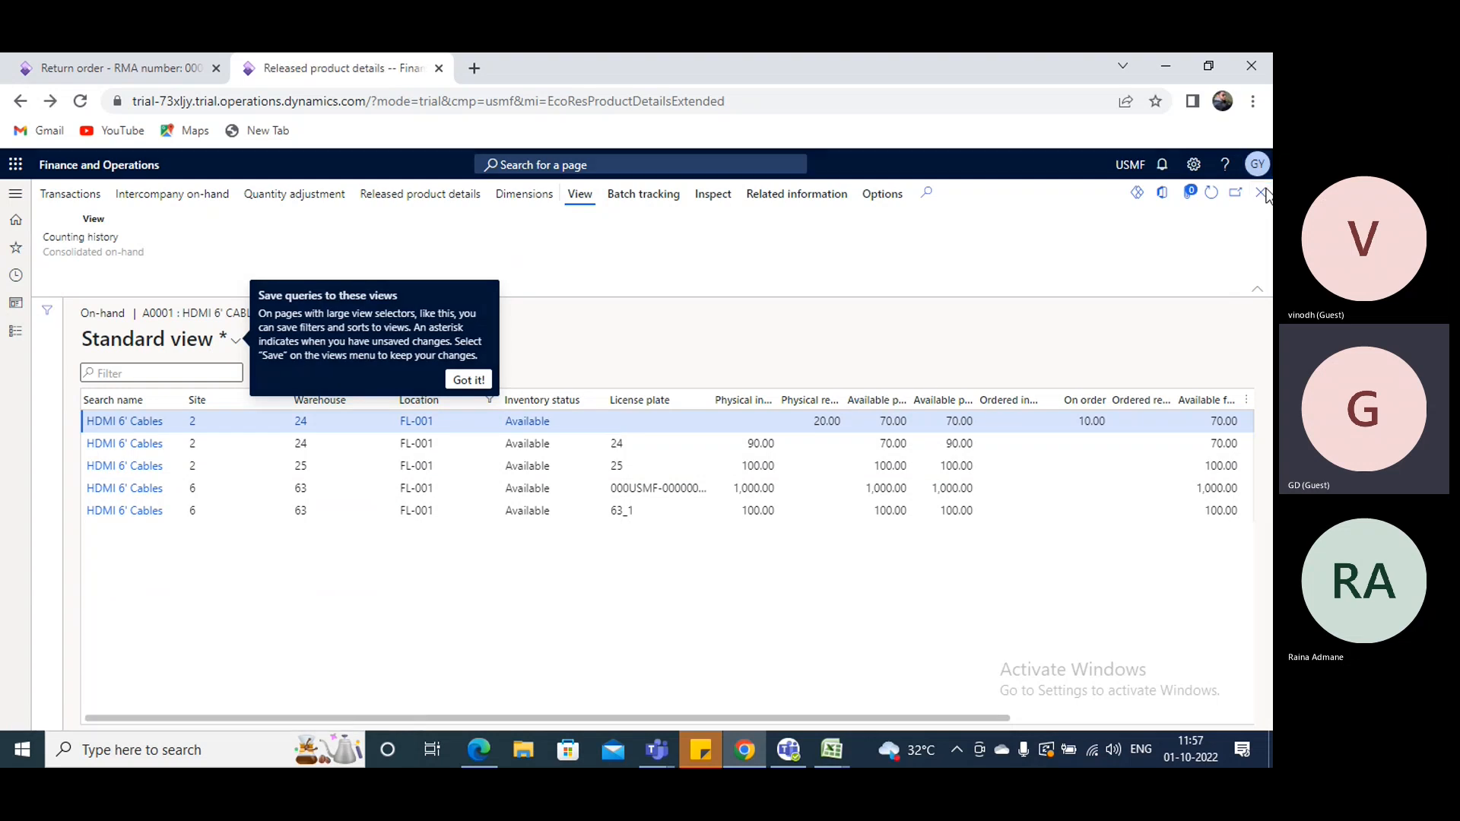
left_click(1264, 192)
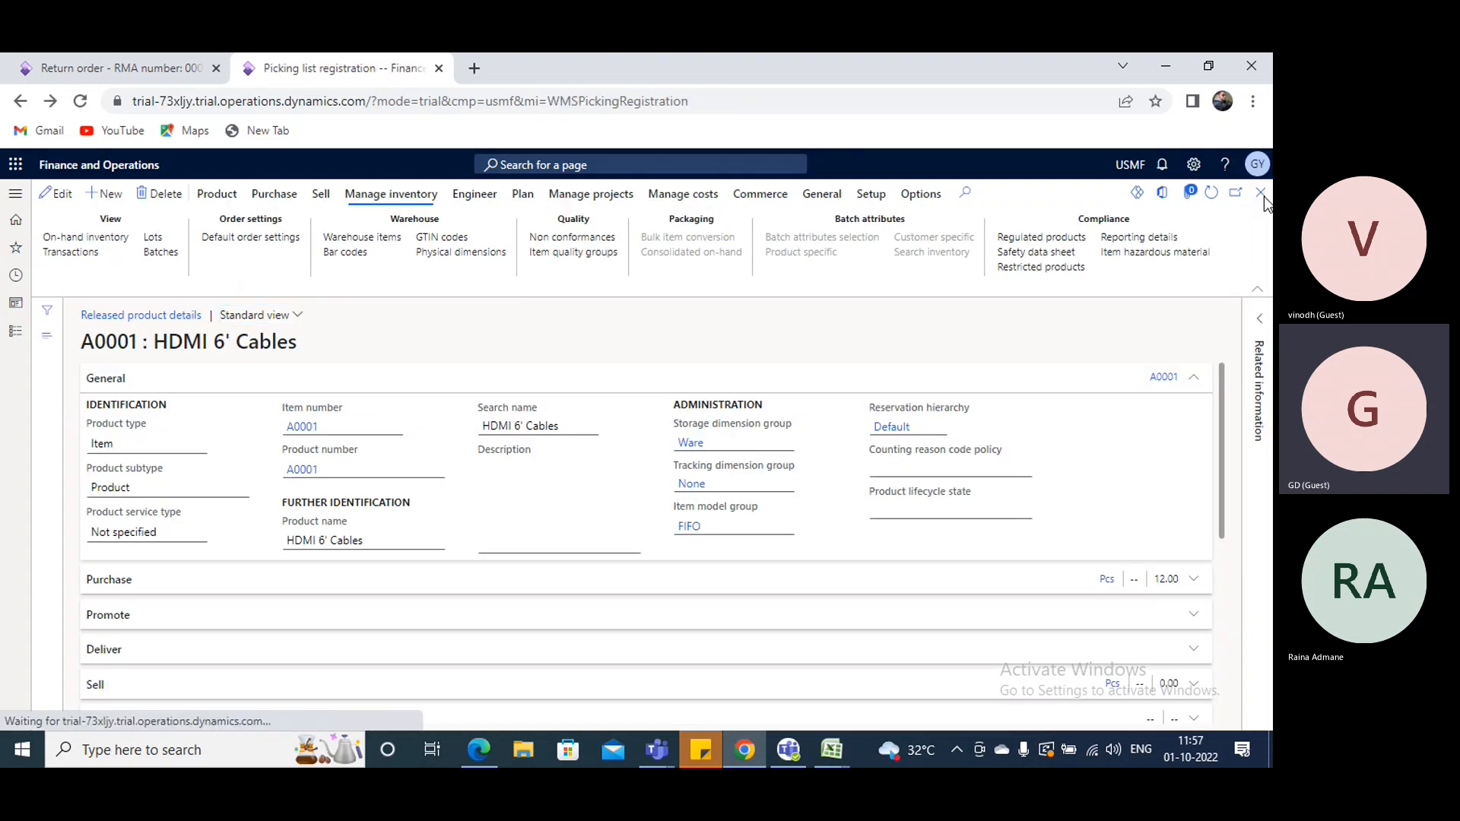
- Add the License plate column to the picking list lines, finding the field with a "contains LICENSE" filter
left_click(1236, 702)
left_click(1229, 610)
left_click(1220, 589)
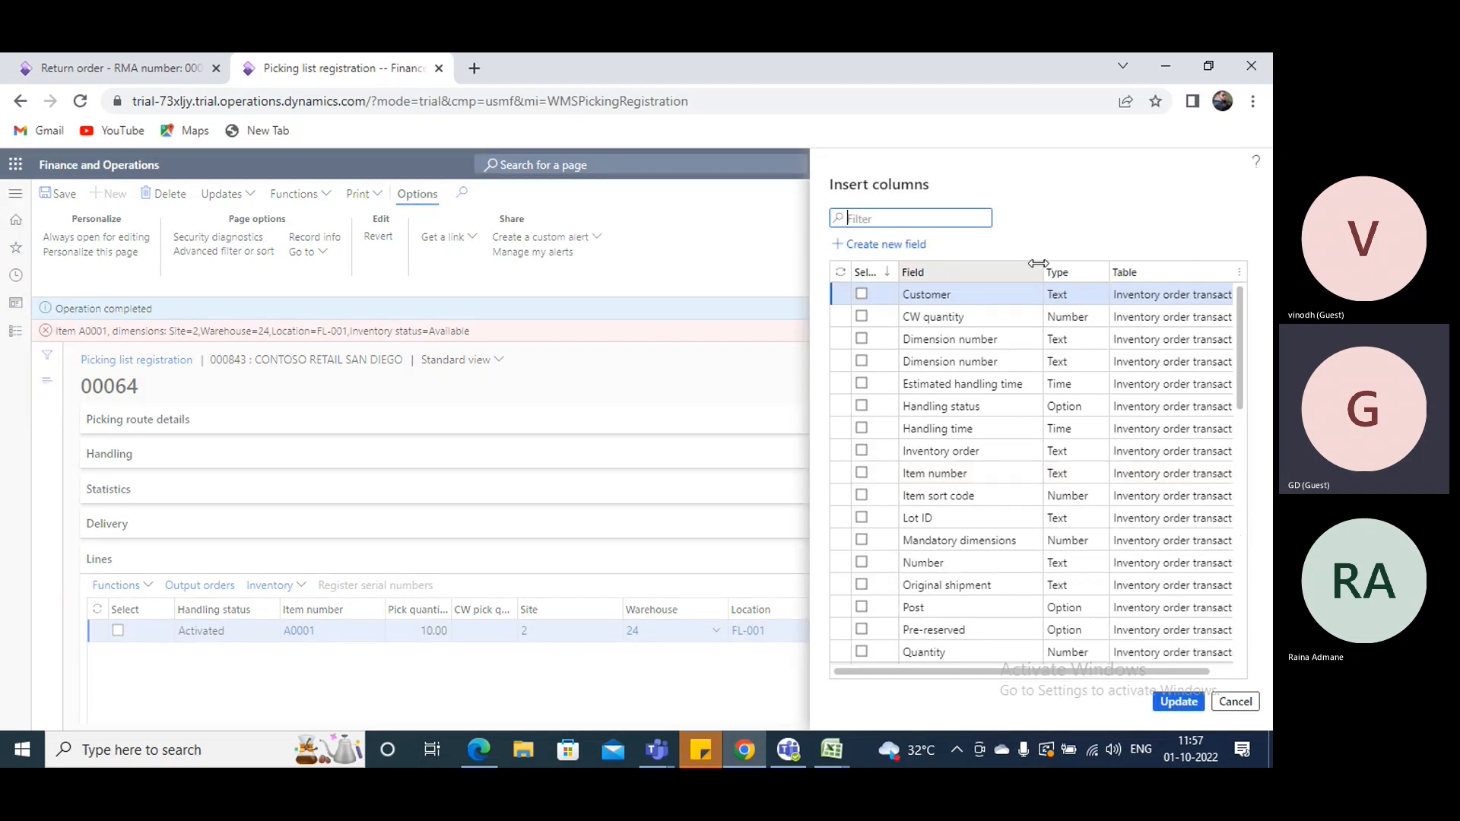
left_click(1035, 274)
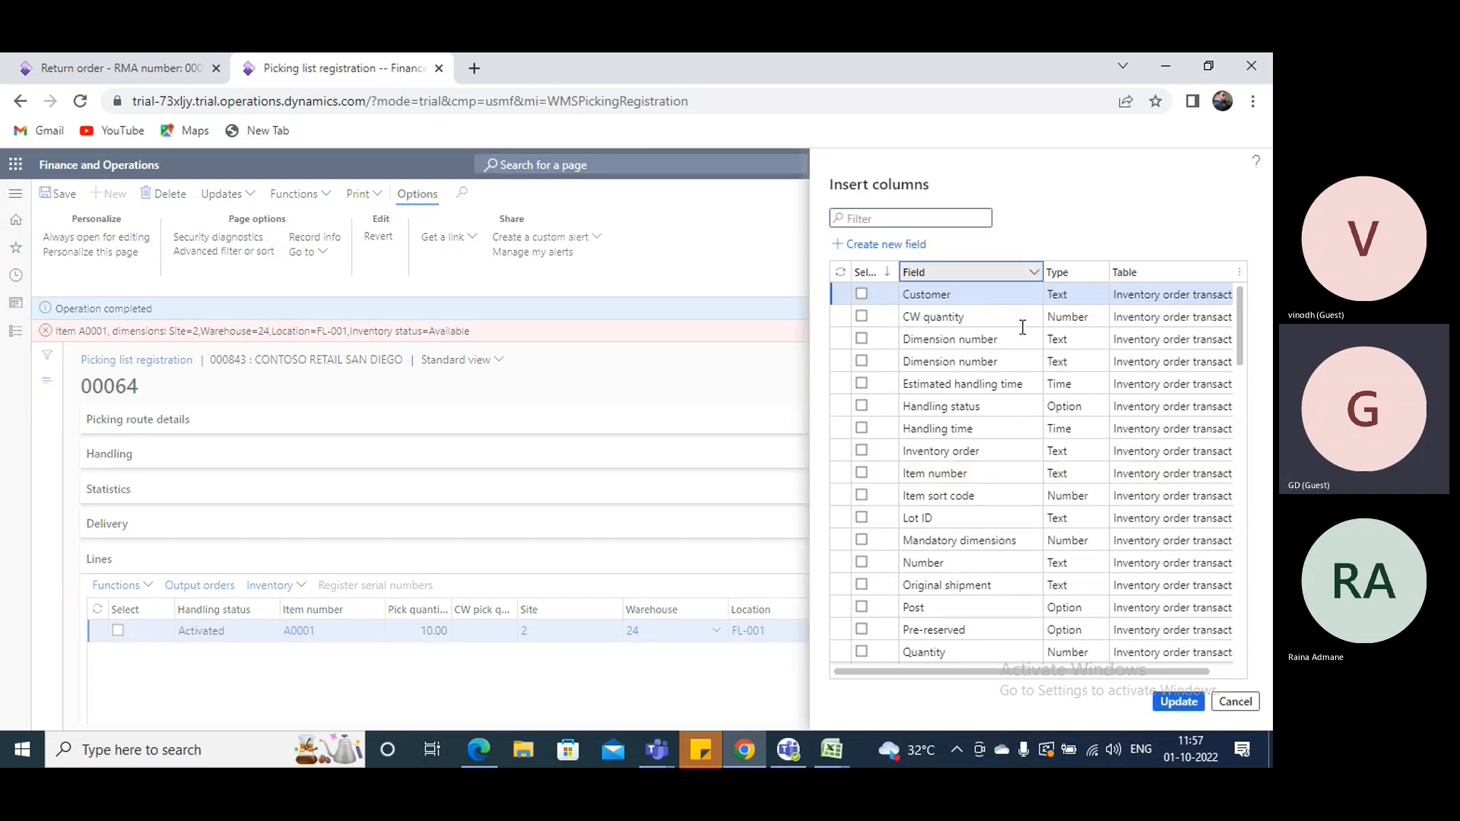
type("LIC")
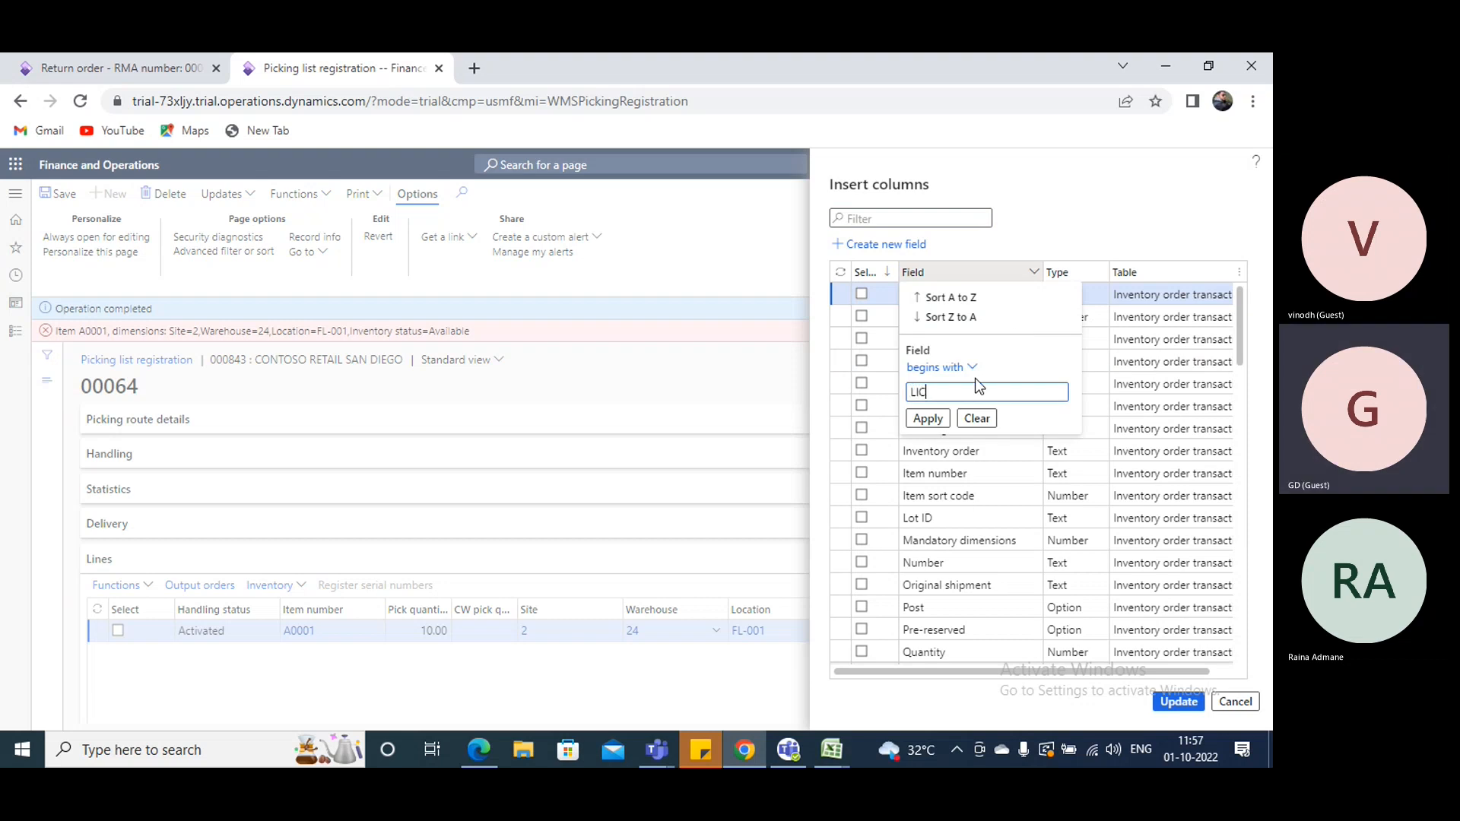
type("EN")
left_click(958, 369)
left_click(940, 423)
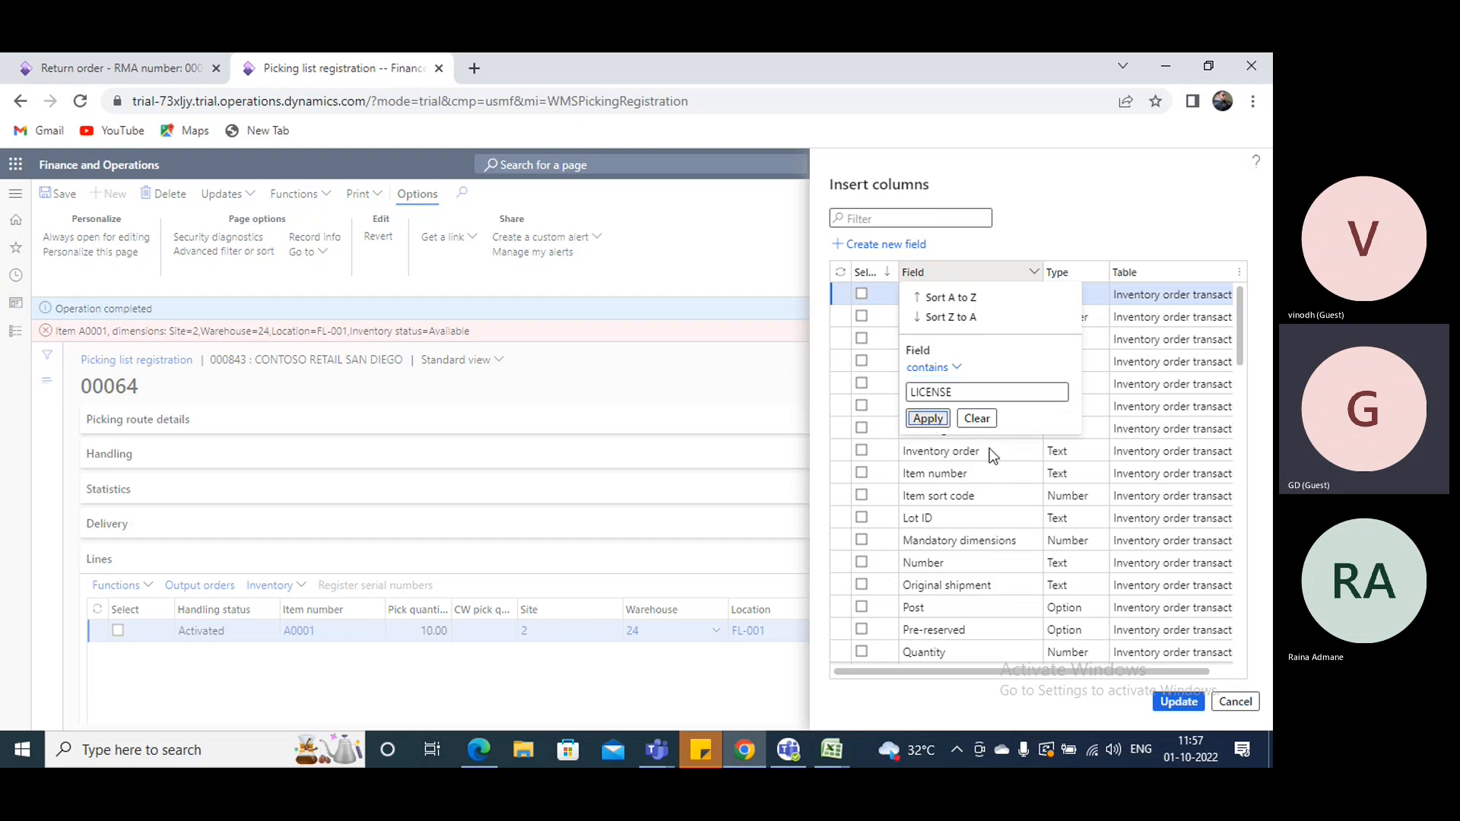
left_click(927, 420)
left_click(862, 294)
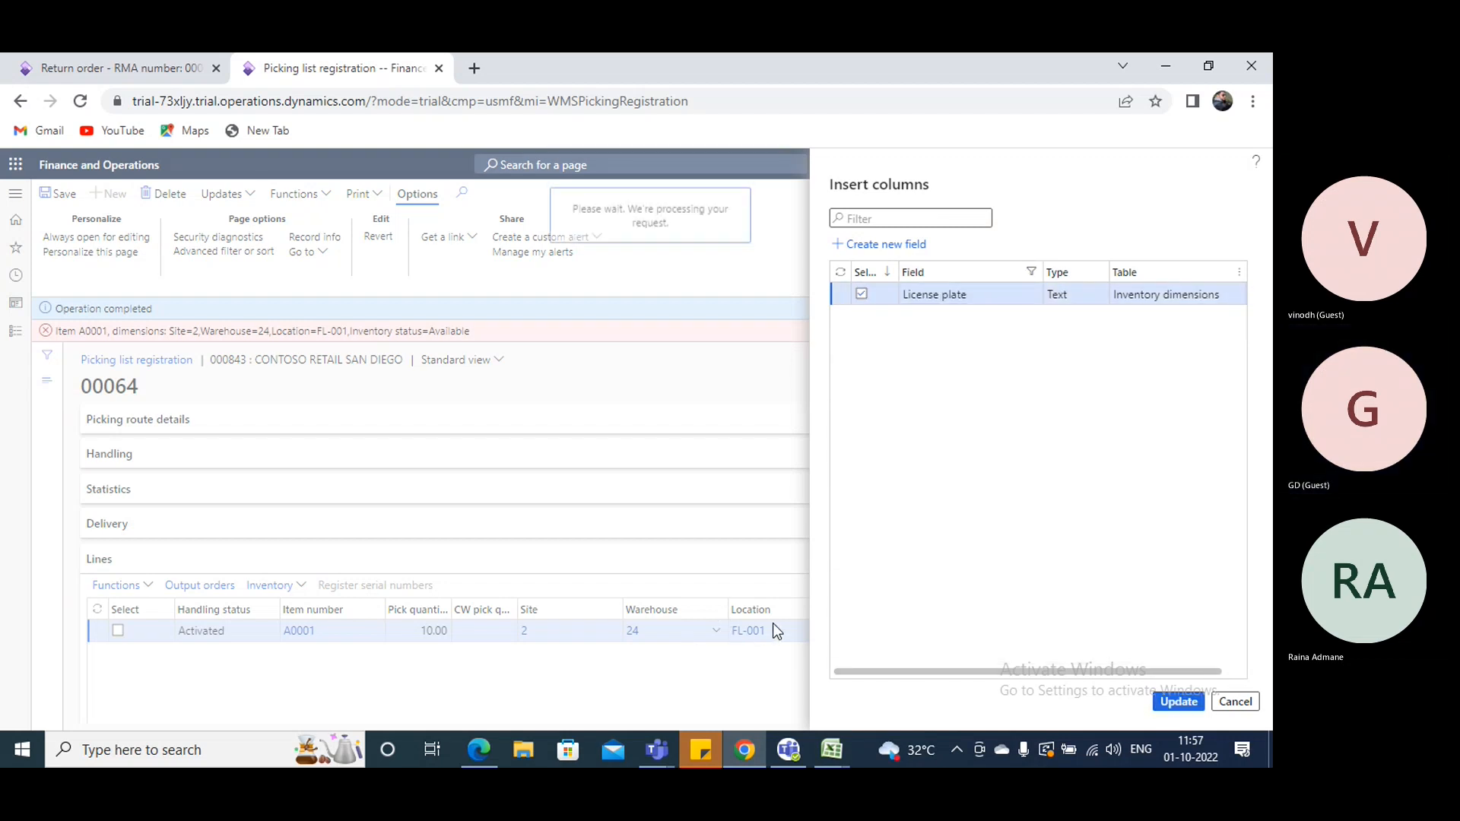
- Set the license plate of the A0001 picking line to 24
left_click(868, 659)
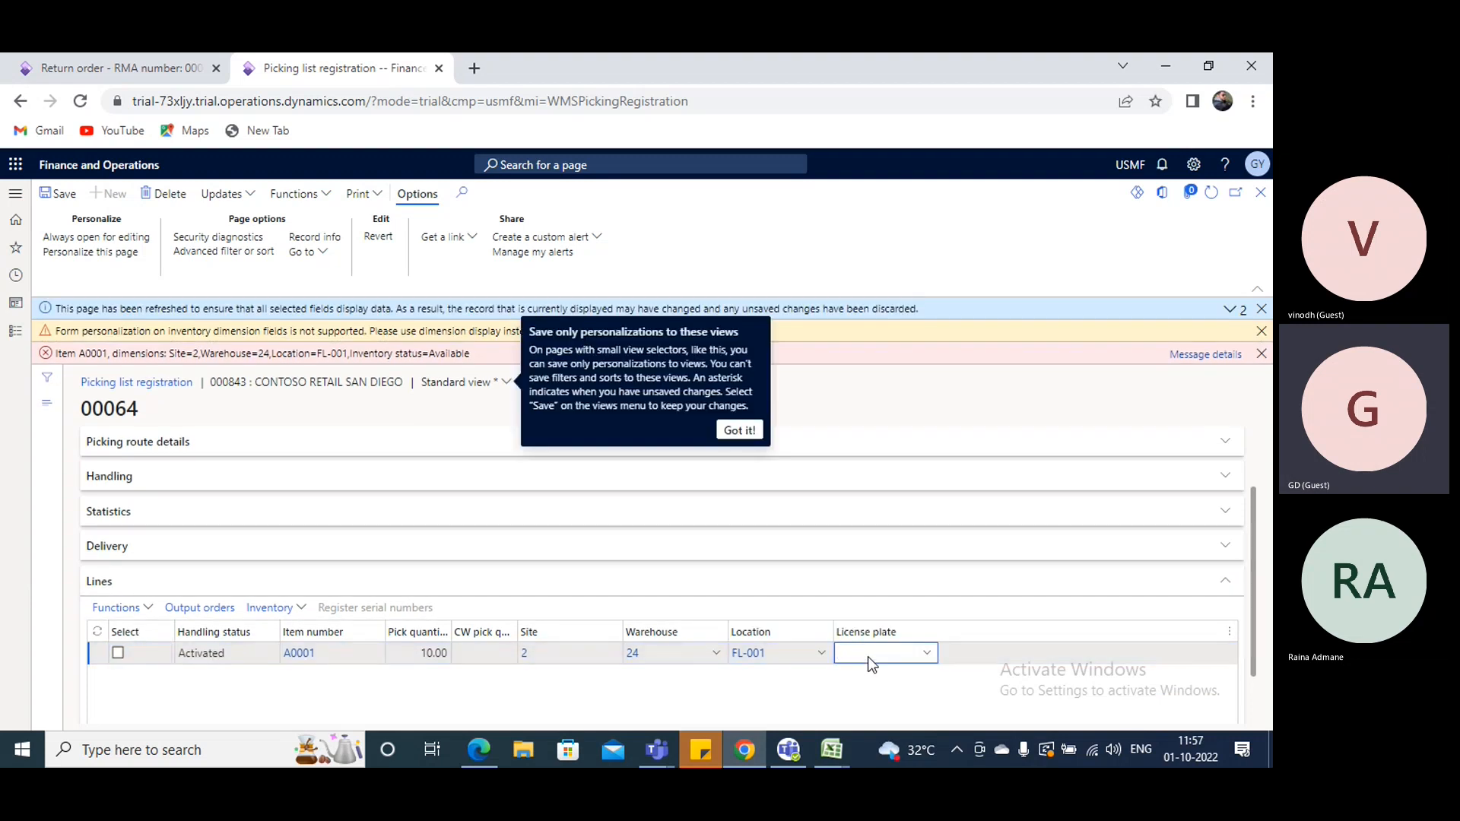
left_click(739, 431)
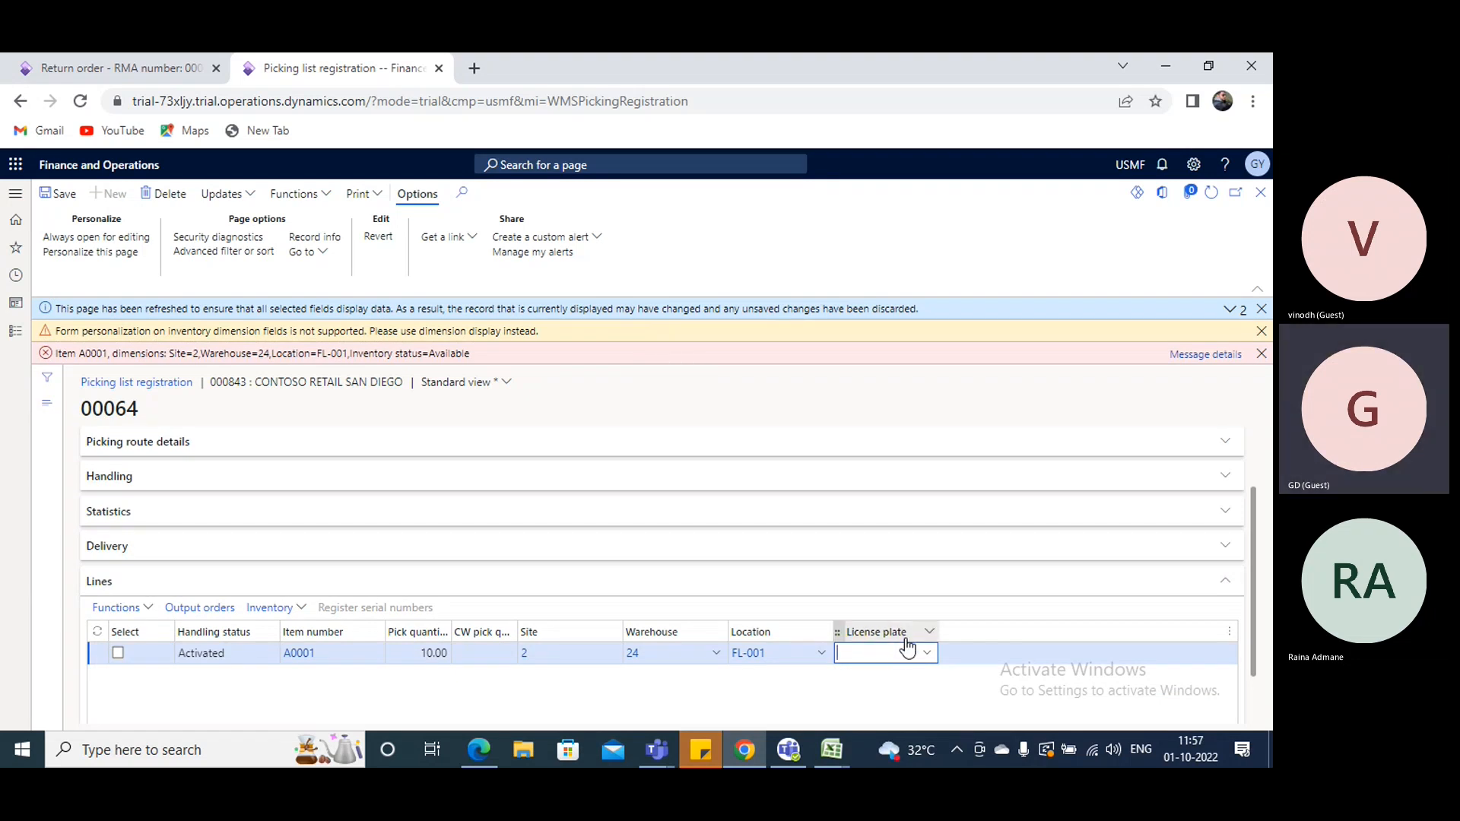
type("24")
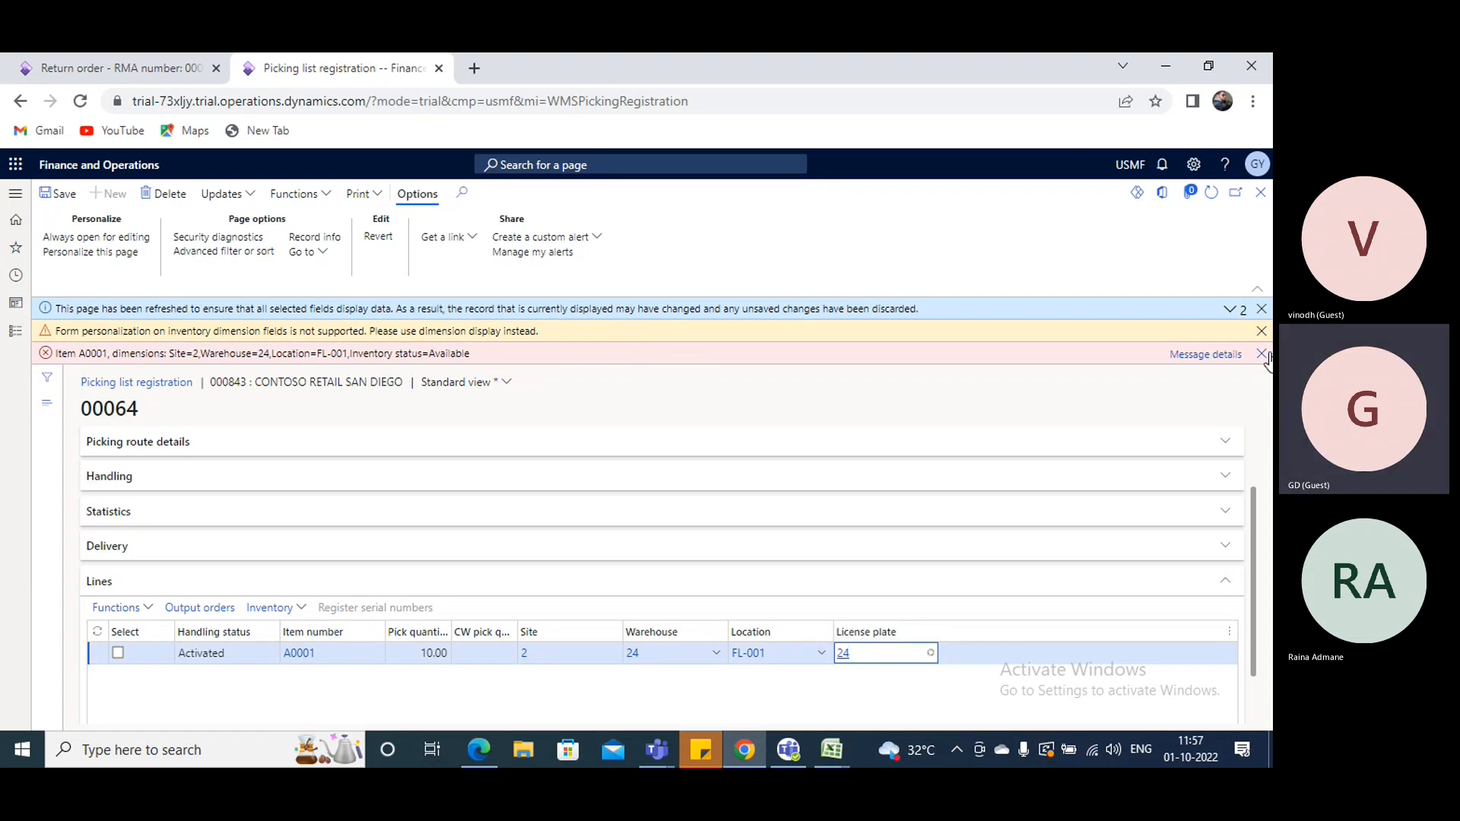
- Save and complete the picking list with the A0001 line, and return to the sales order details
left_click(1262, 353)
left_click(1261, 331)
left_click(1260, 313)
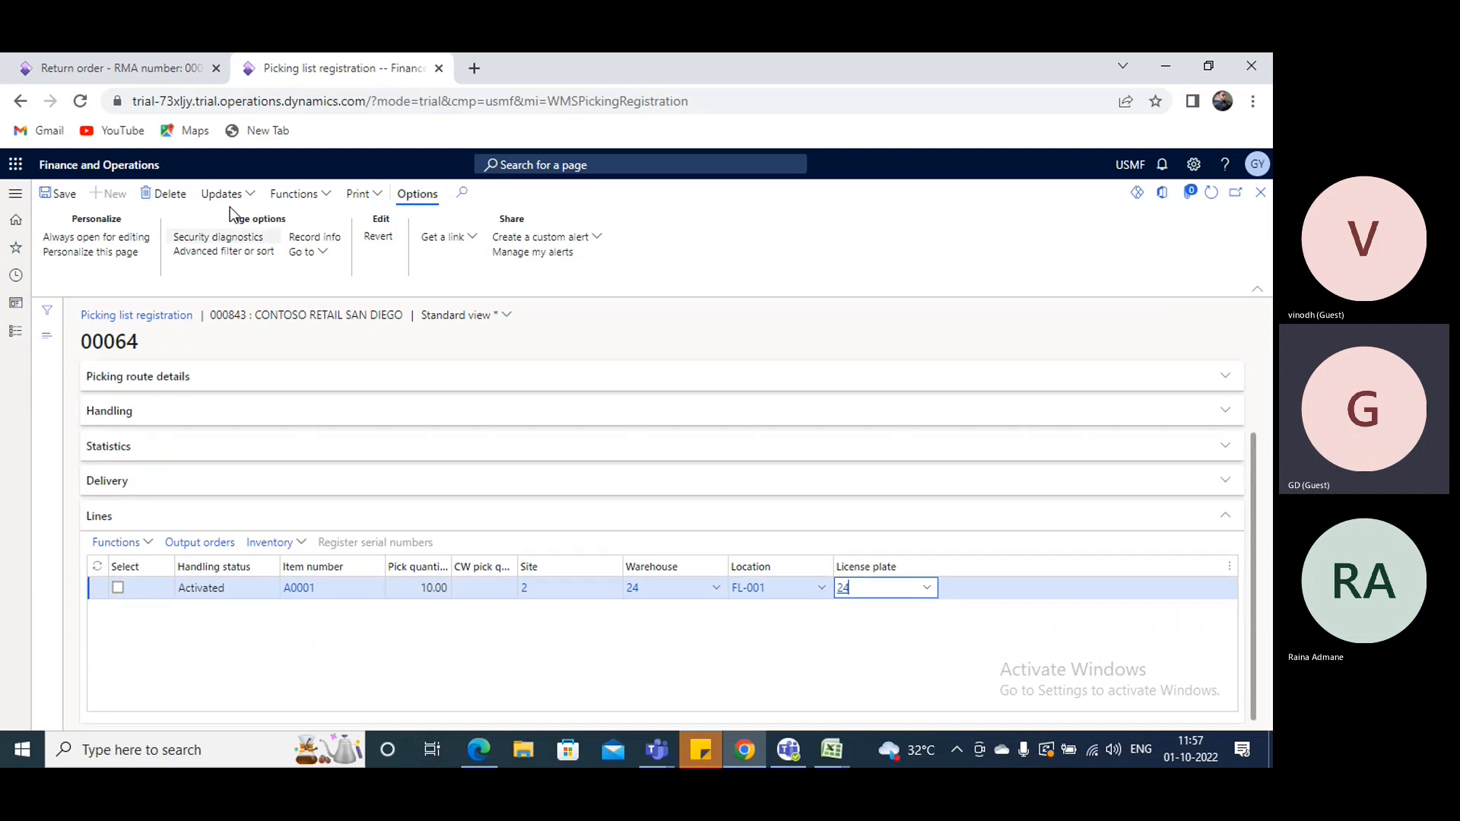
left_click(58, 193)
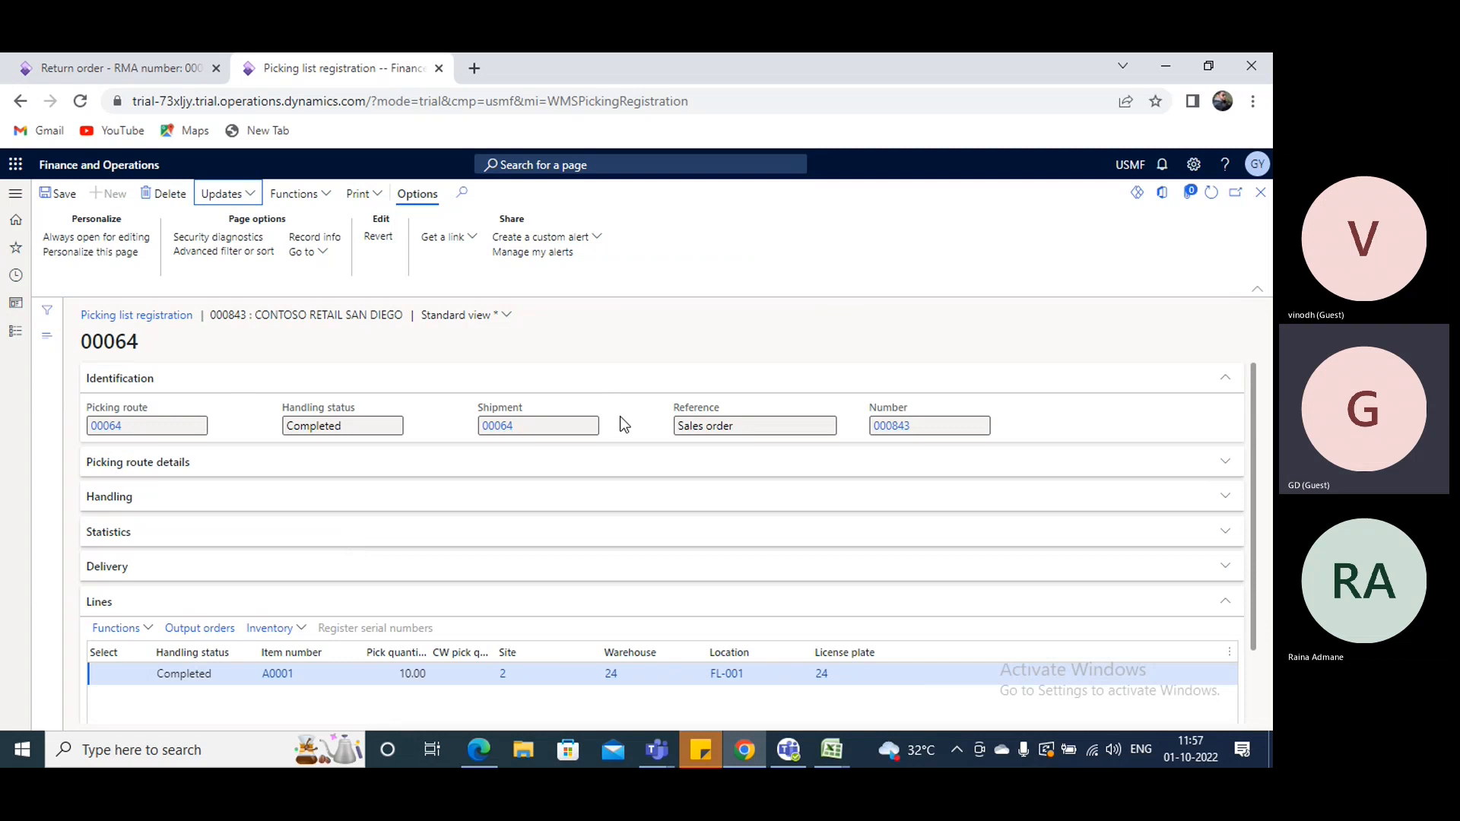
left_click(1260, 192)
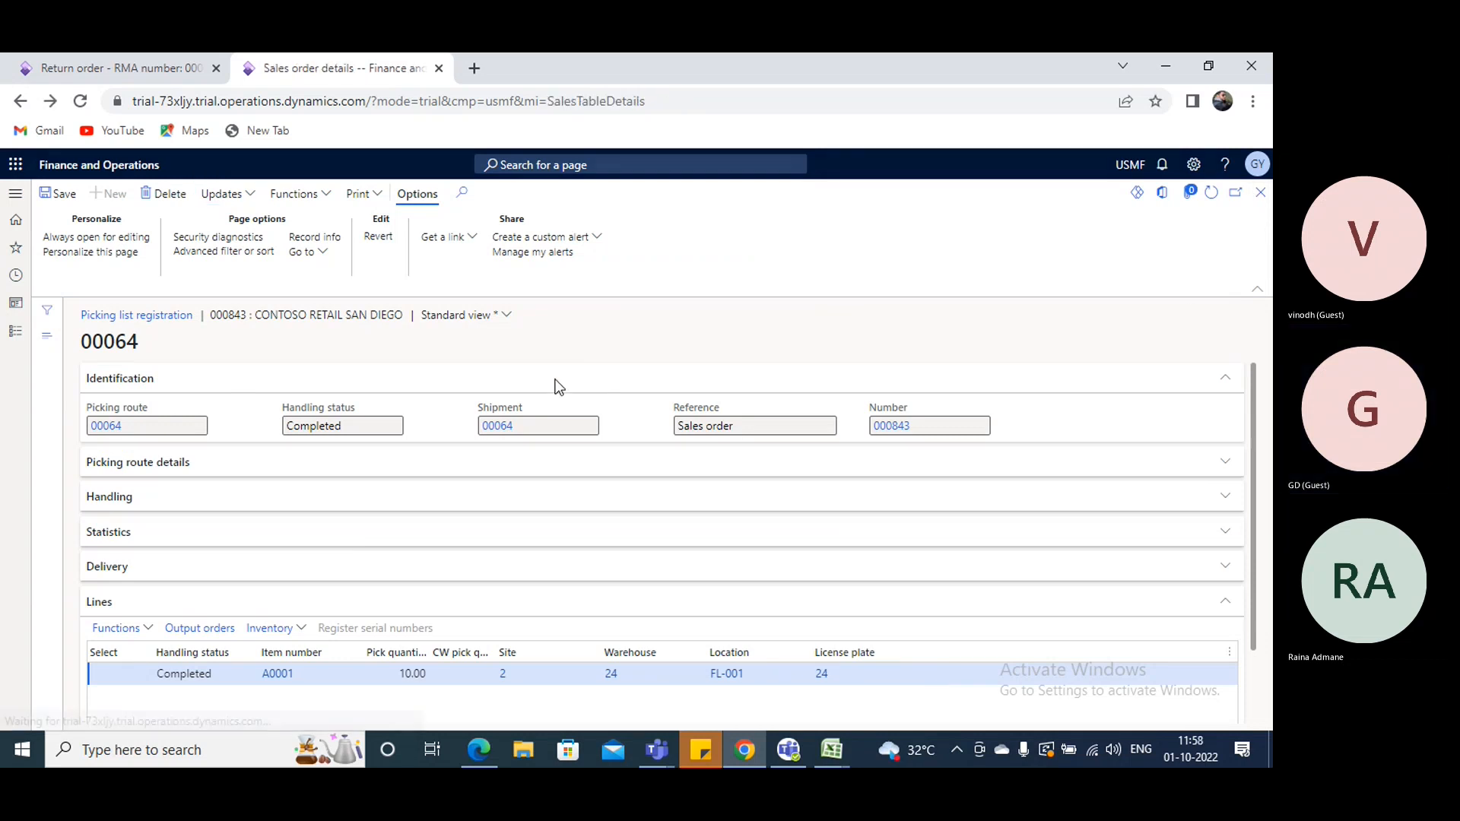
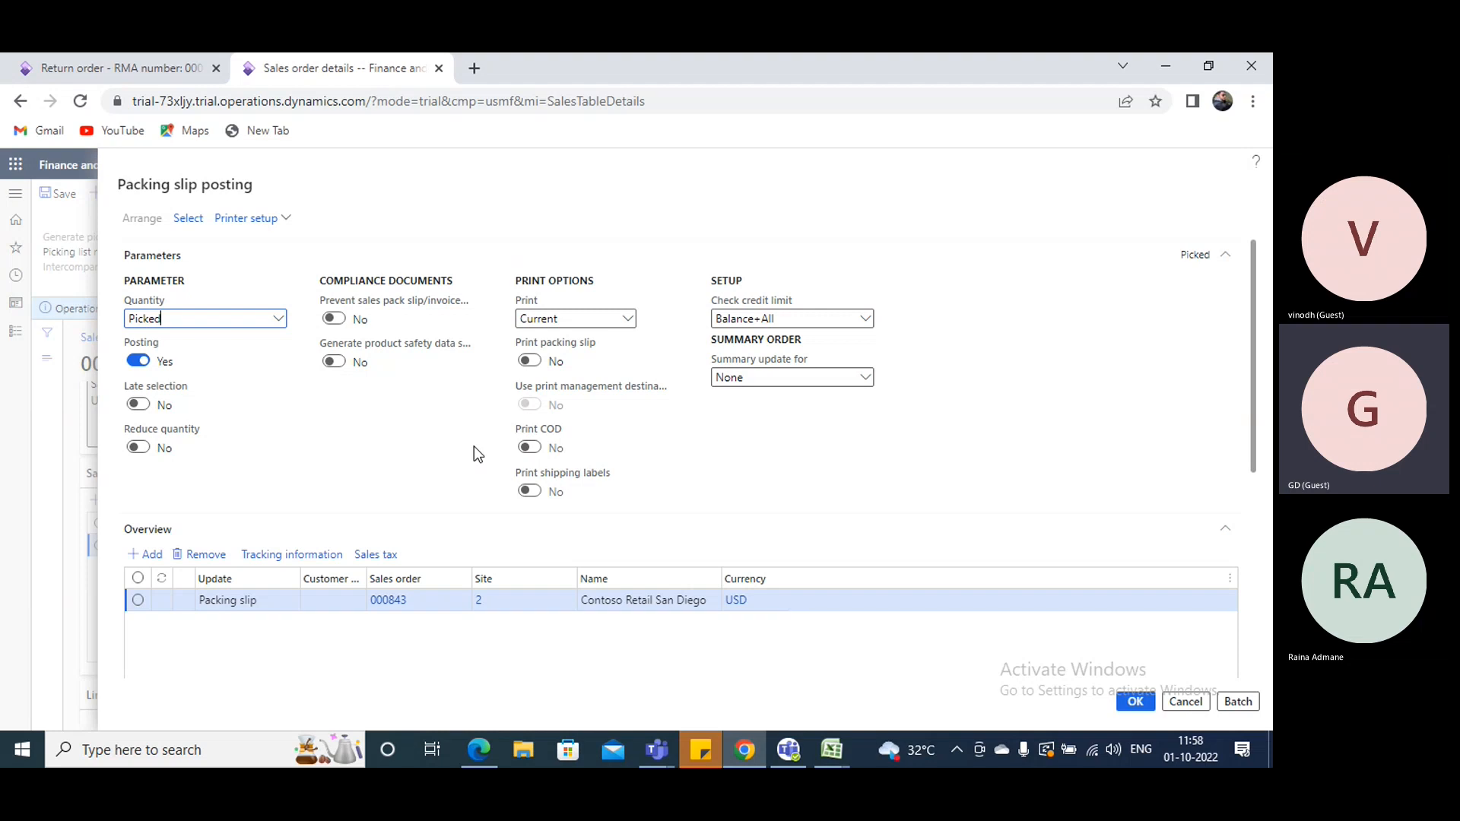
- Post the packing slip for the picked quantity of the Contoso Retail San Diego sales order without printing it
scroll(827, 487, "down", 5)
left_click(1133, 701)
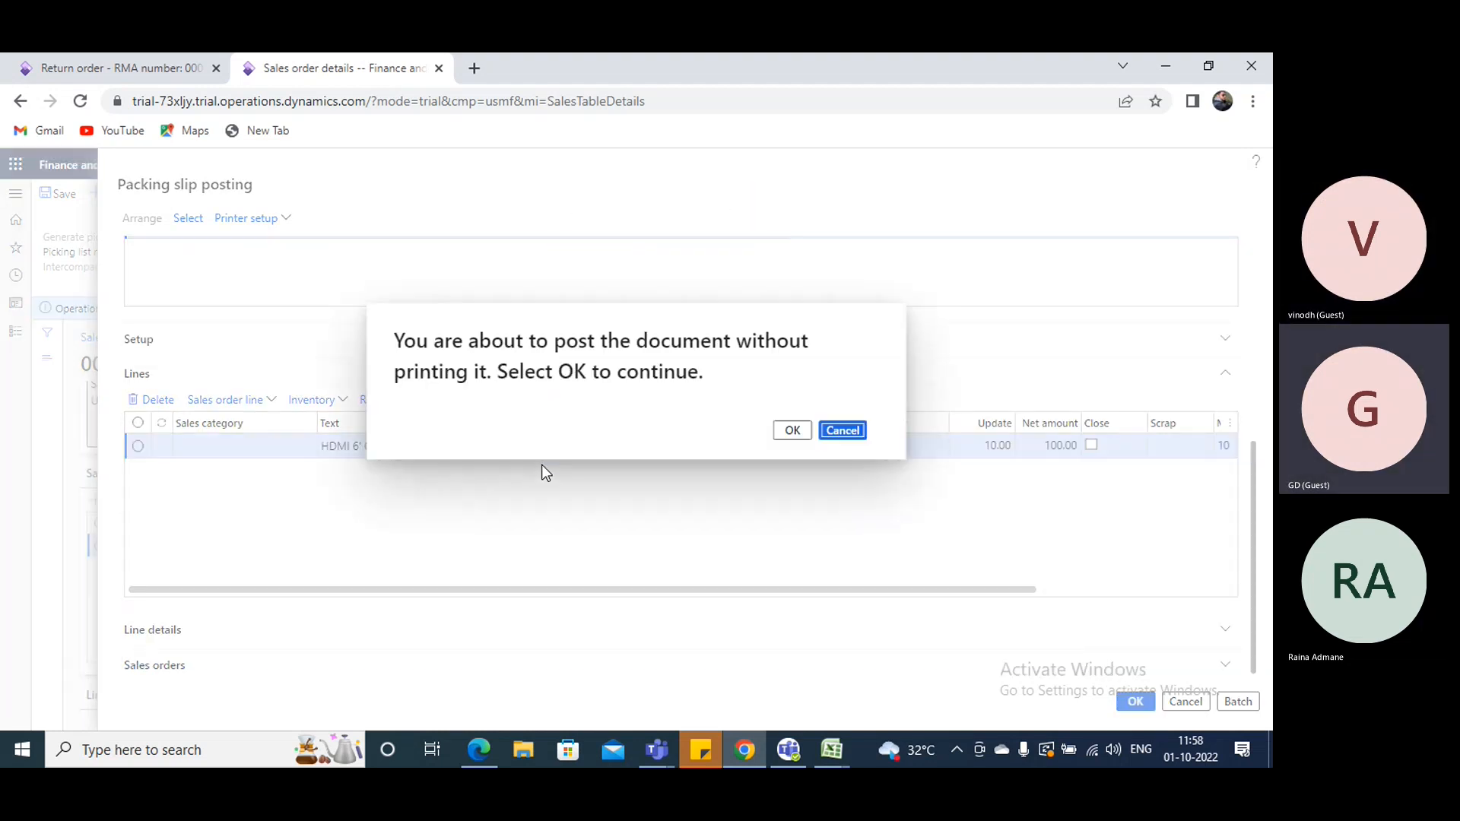
left_click(774, 429)
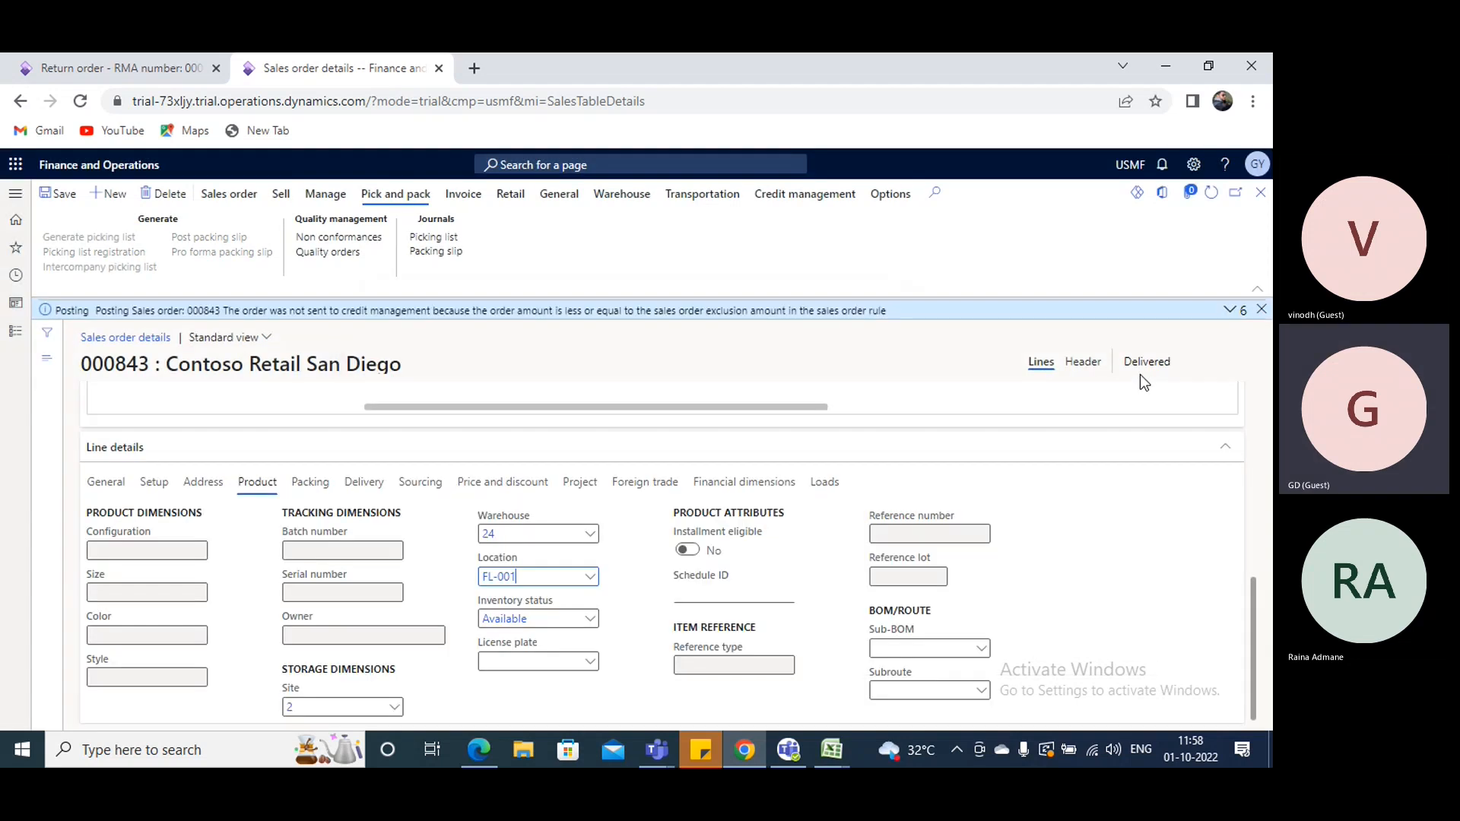
- Generate and post the invoice for the delivered sales order based on its packing slip, without printing it
scroll(631, 475, "up", 5)
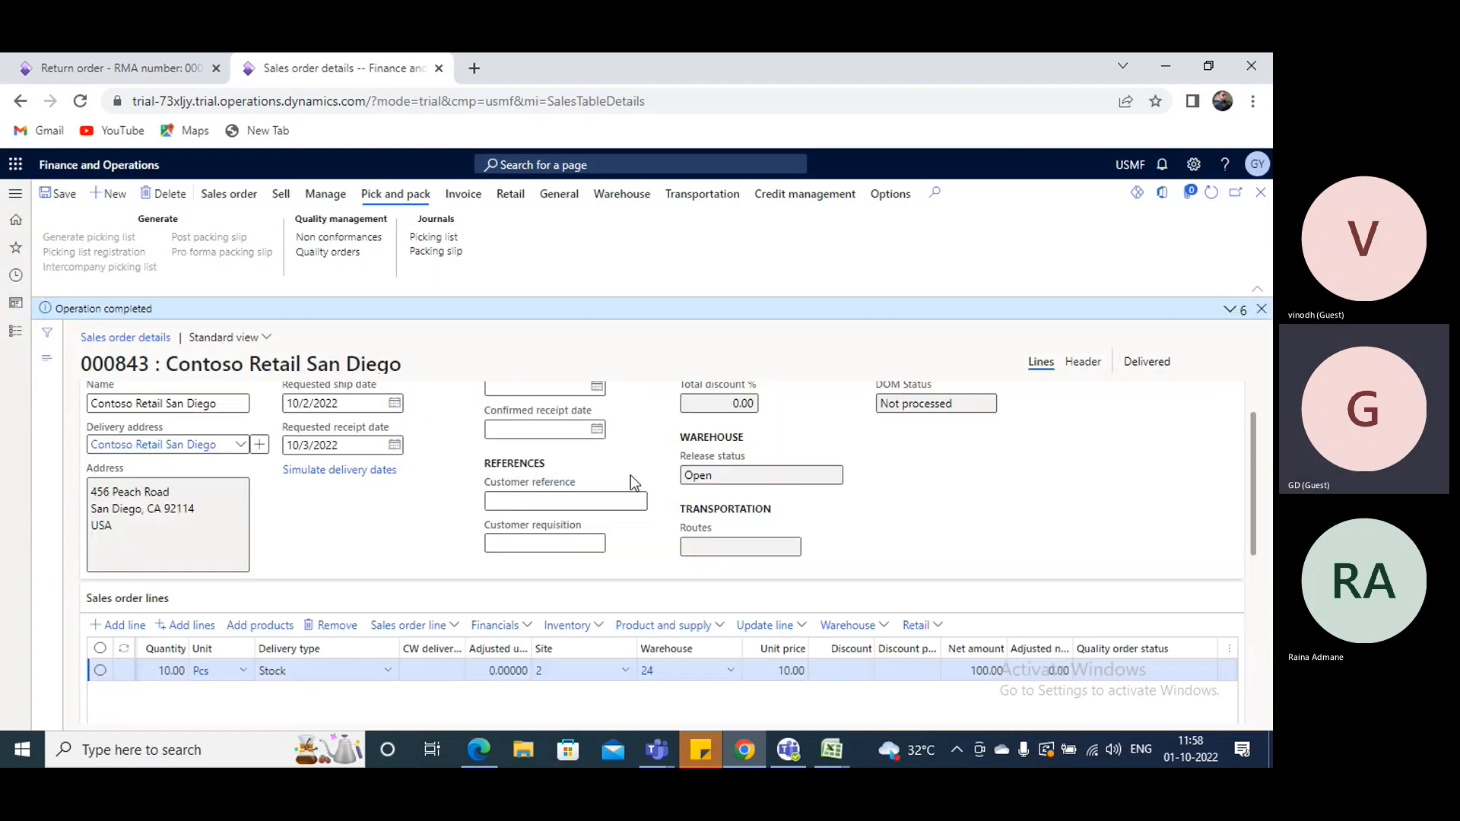
left_click(463, 195)
left_click(61, 238)
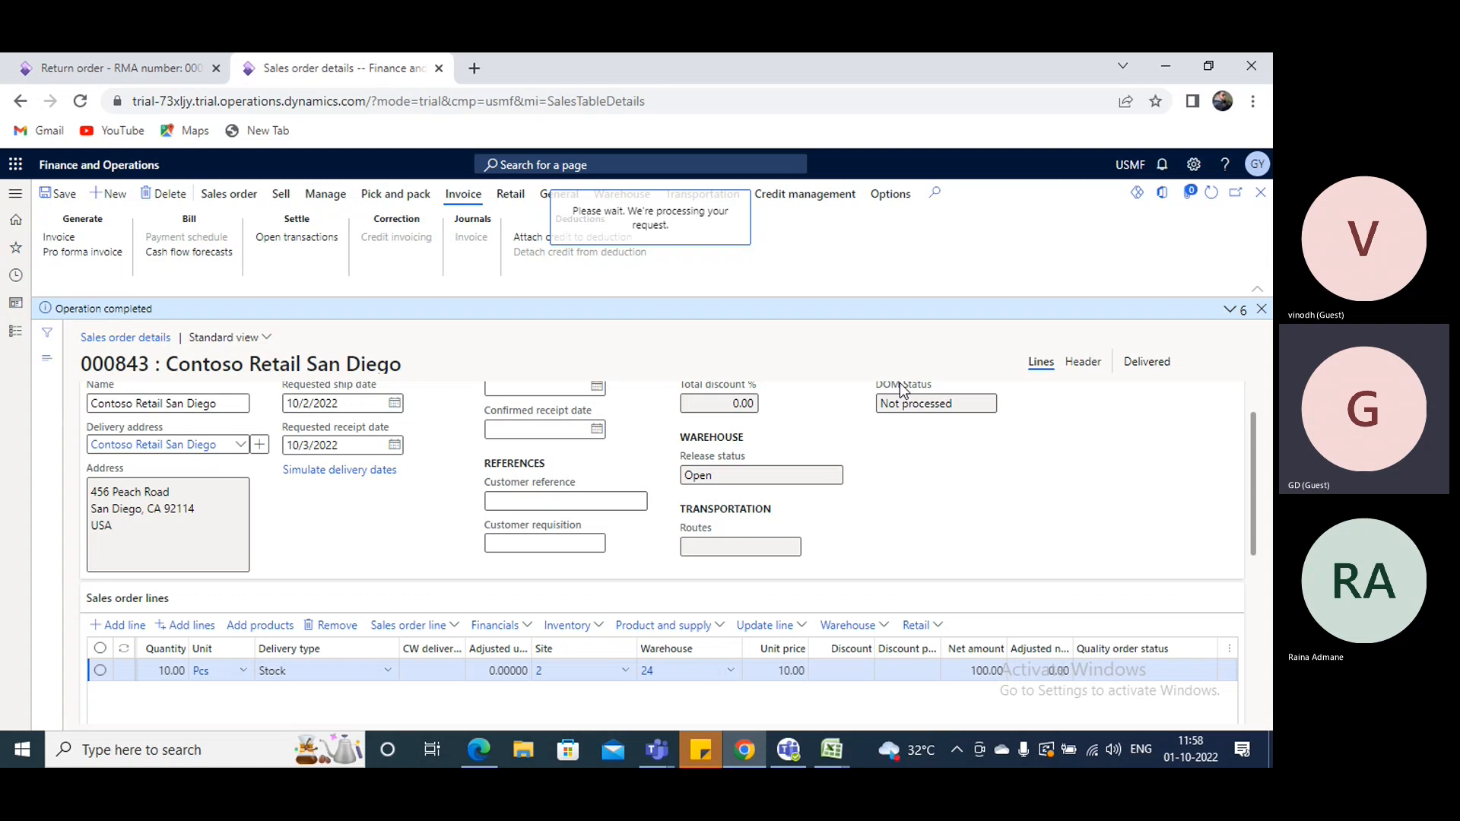
scroll(527, 500, "down", 1)
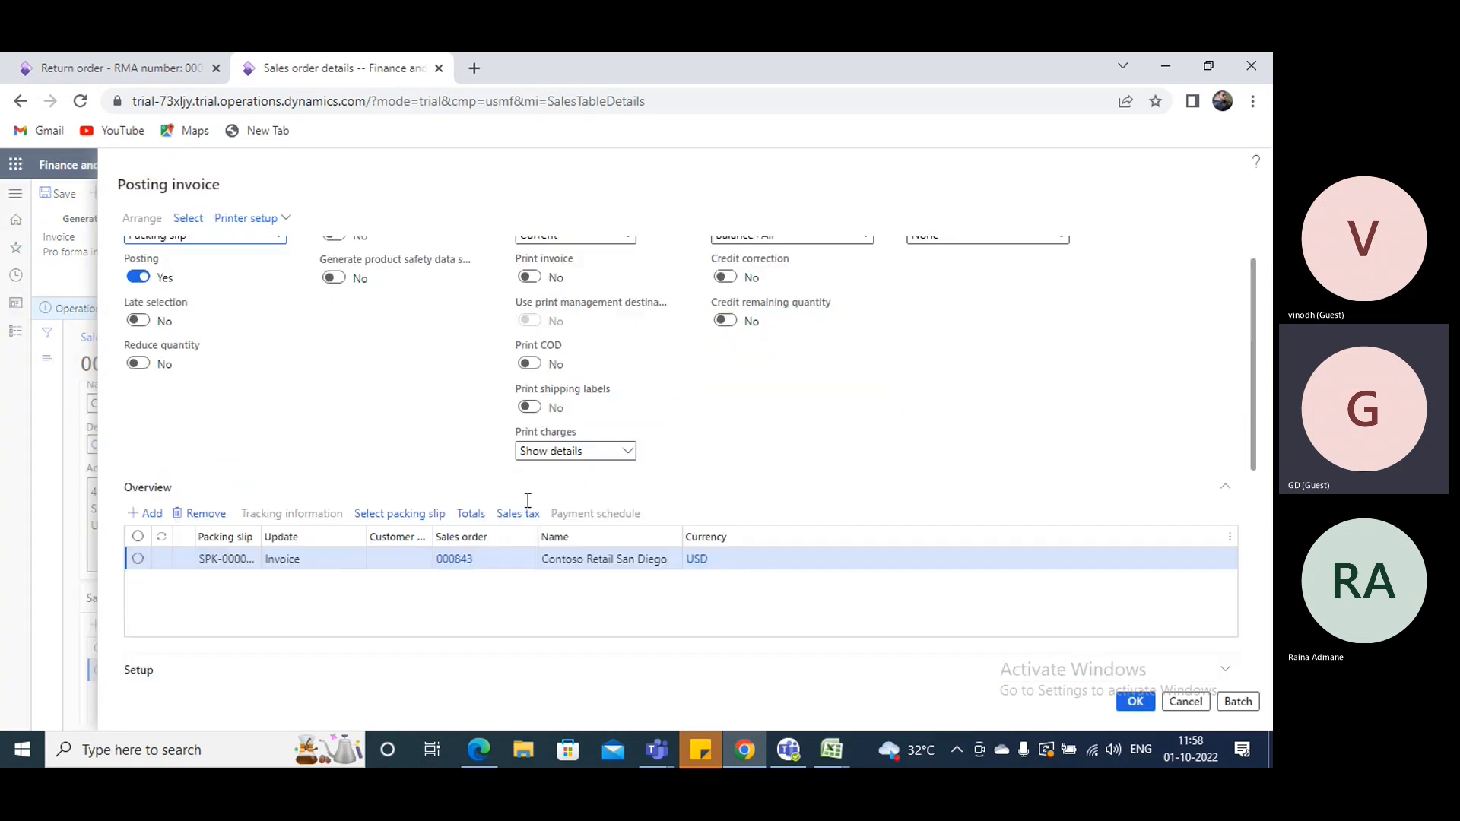
scroll(527, 501, "down", 2)
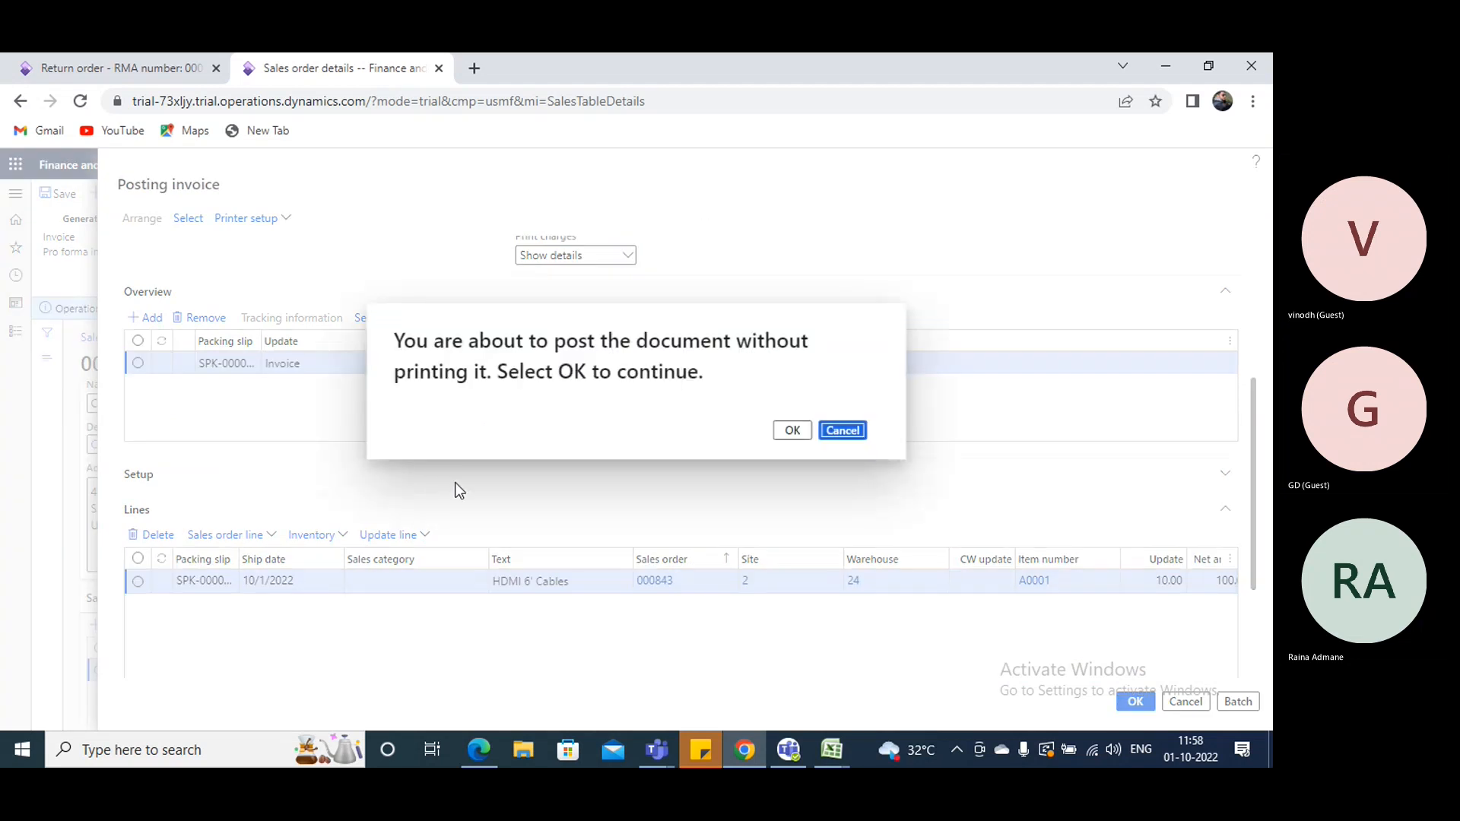
left_click(793, 430)
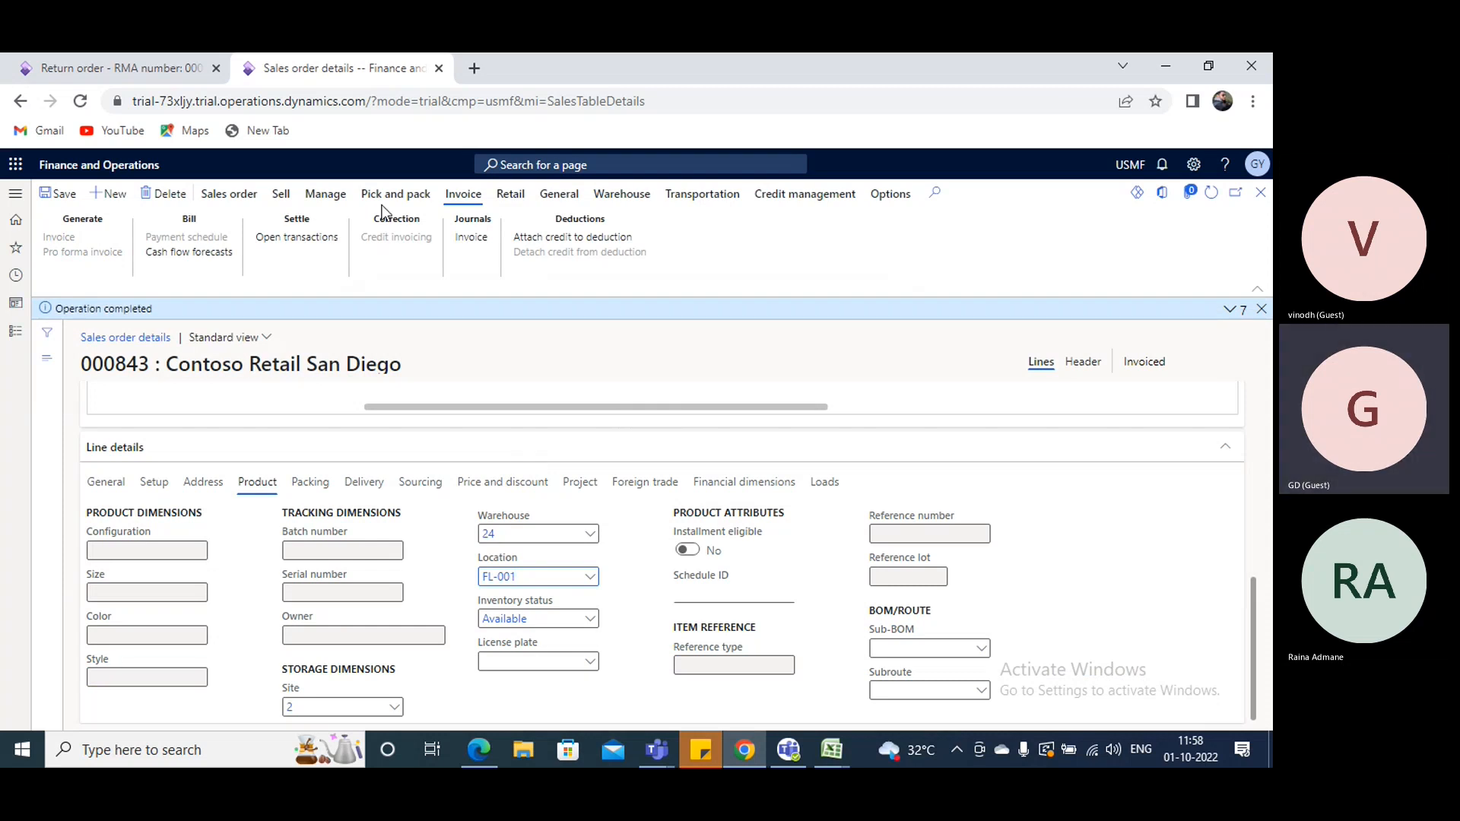
- Compare the line of the open Contoso Retail San Diego return order with the line of the invoiced sales order
left_click(92, 64)
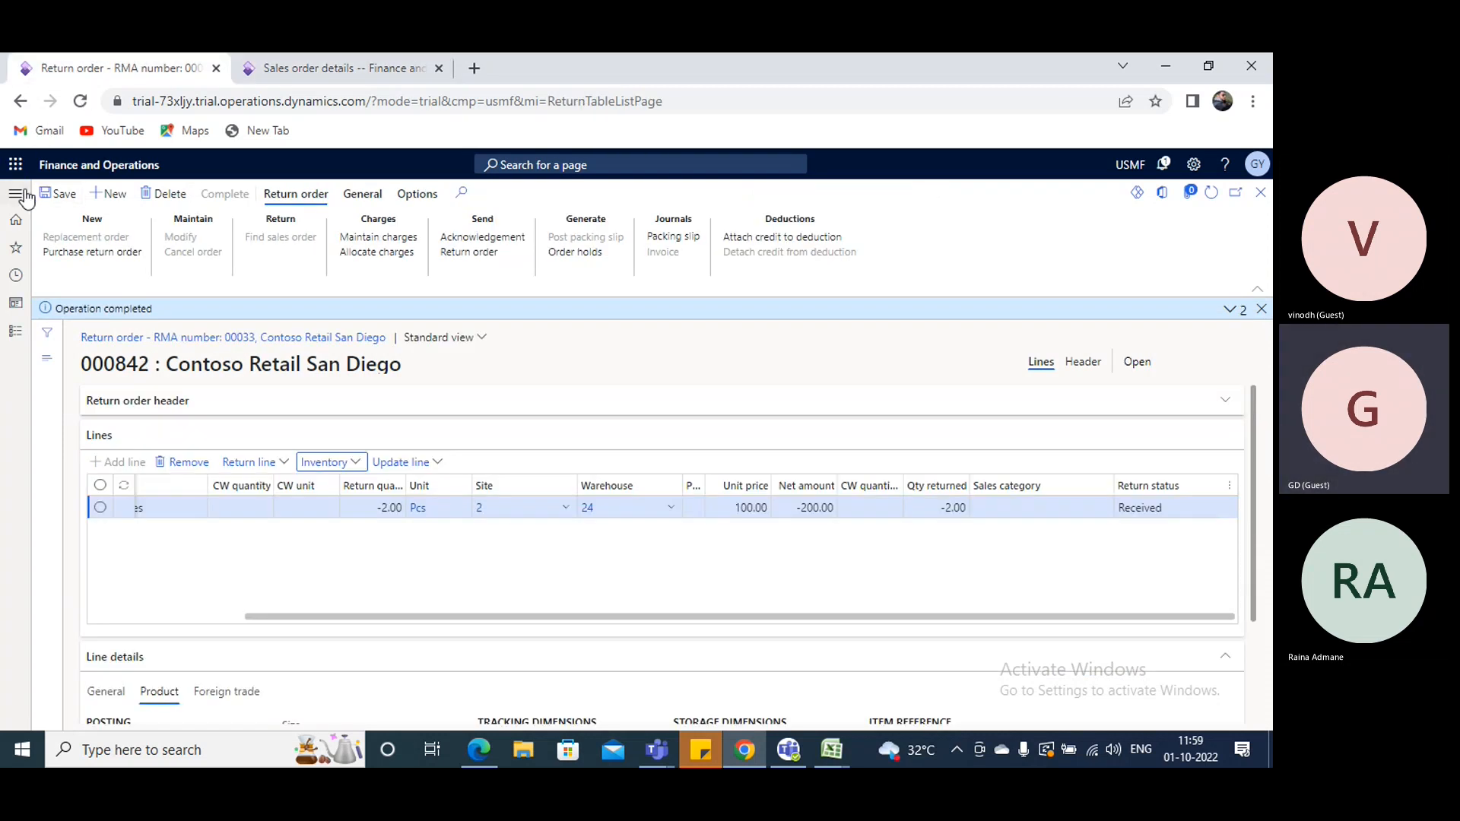
left_click(17, 194)
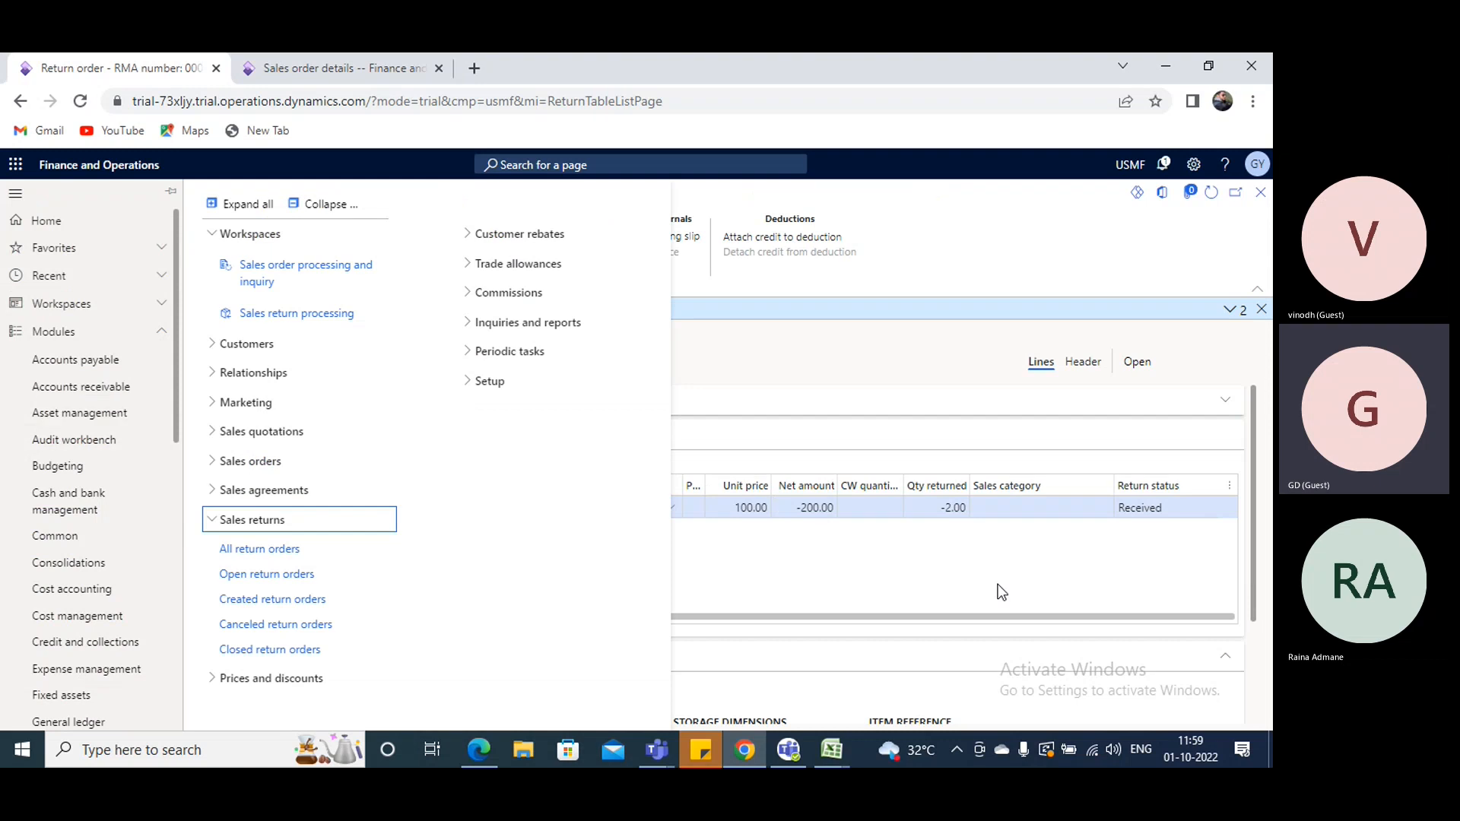
left_click(997, 584)
left_click_drag(289, 620, 173, 622)
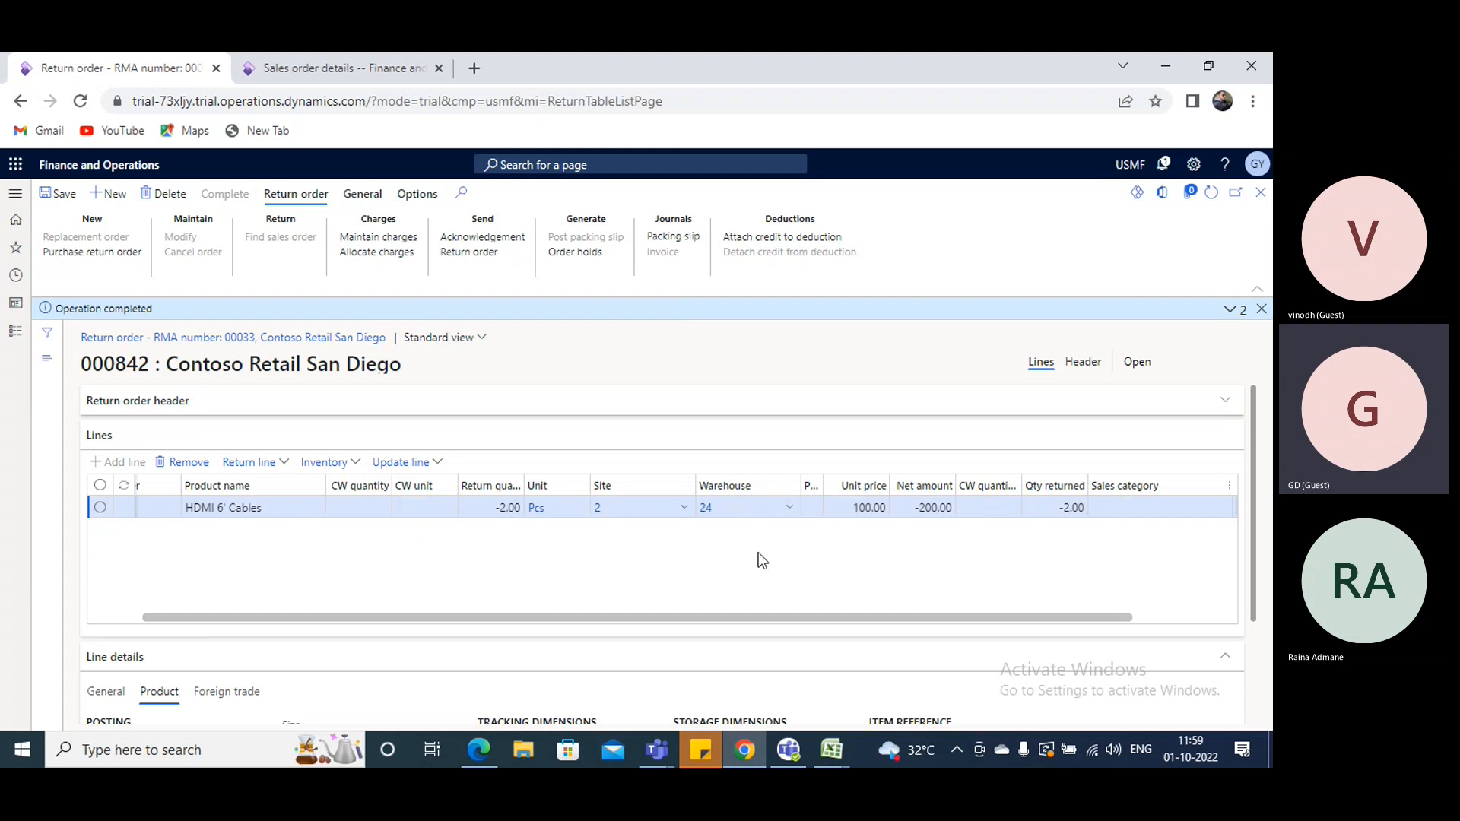
left_click(361, 65)
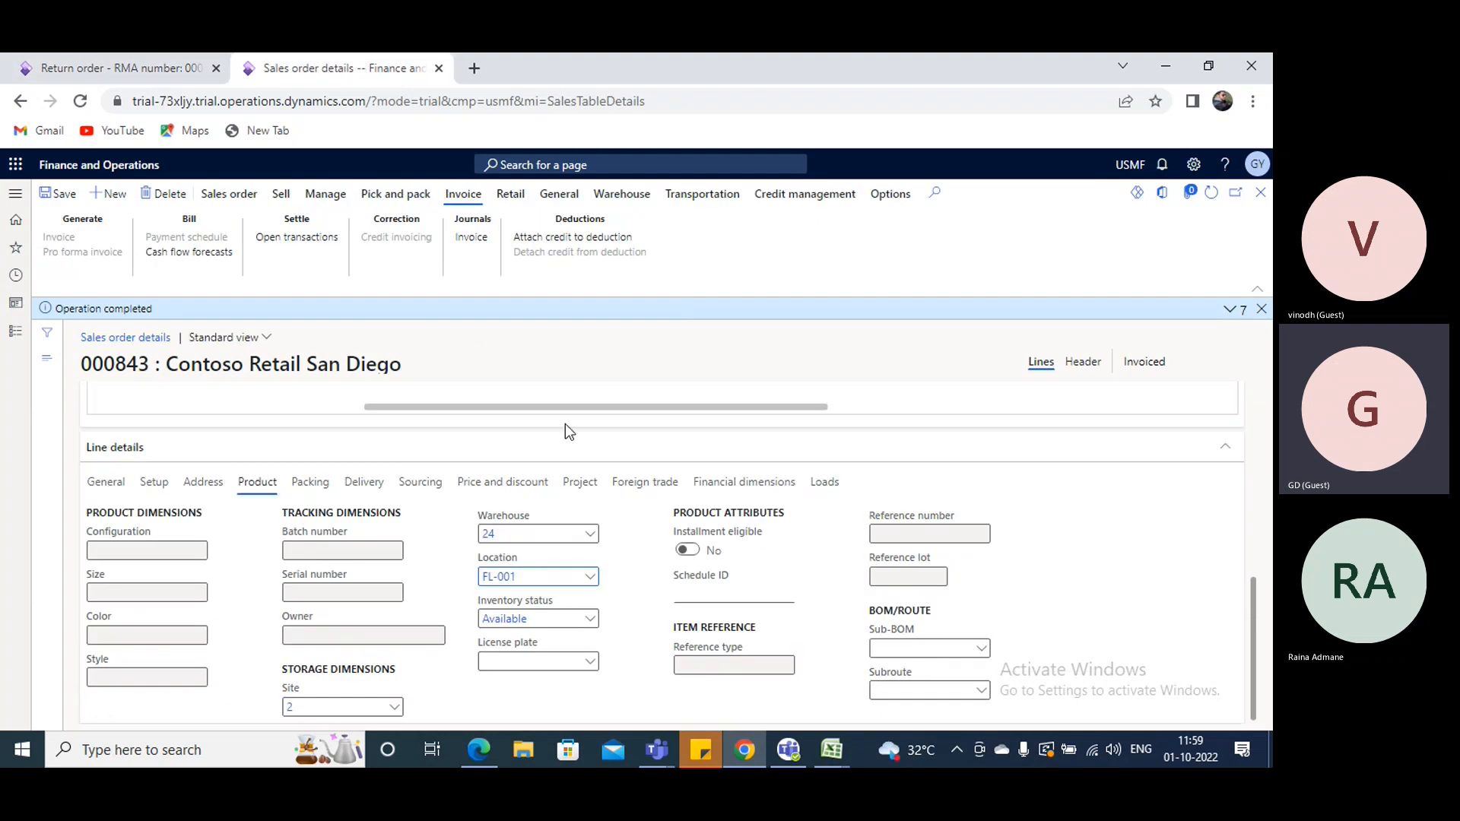
scroll(564, 433, "up", 5)
scroll(472, 494, "down", 3)
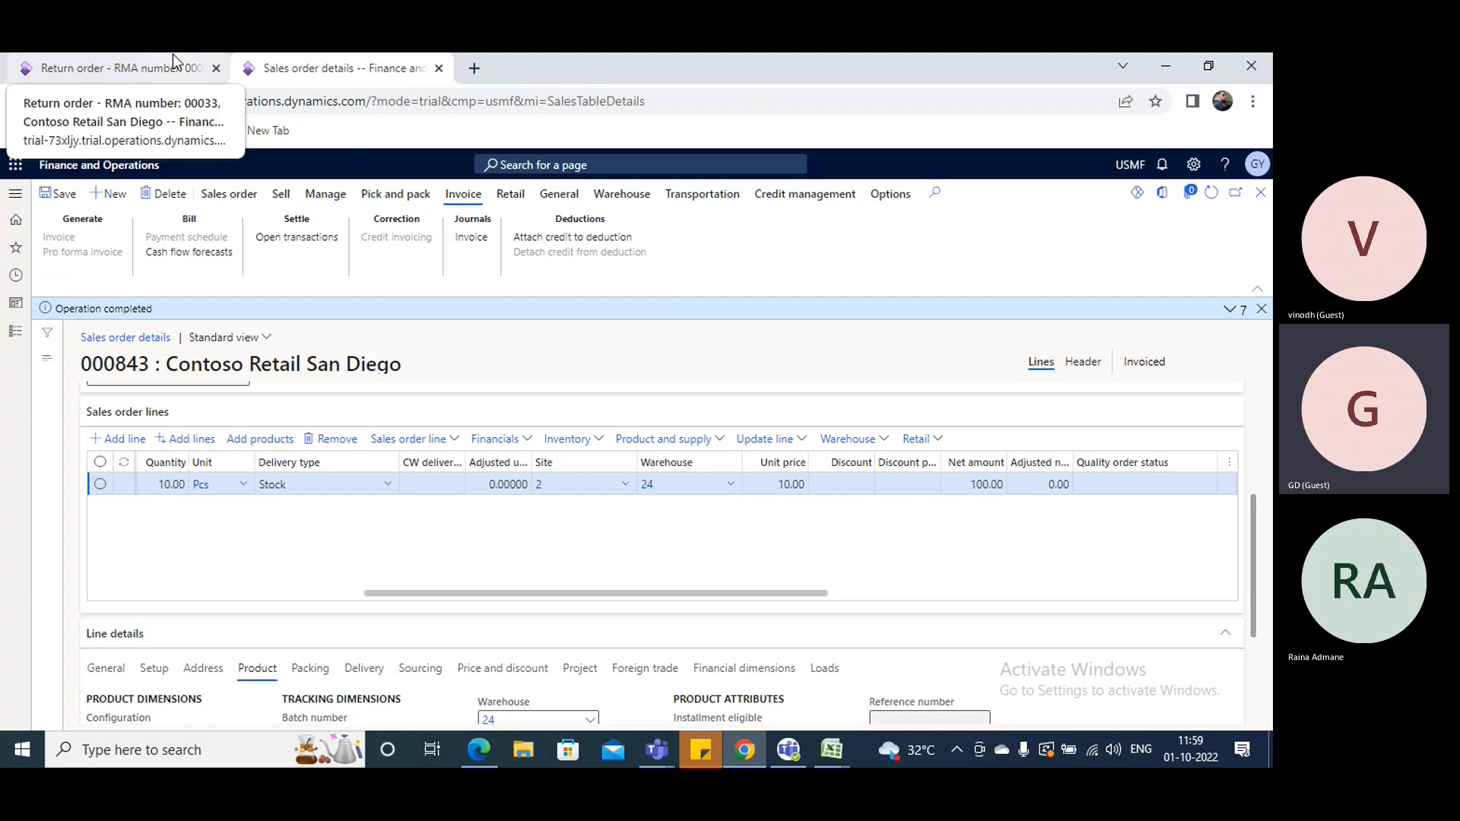
- Start a new return order from the list of all return orders and choose Contoso Retail San Diego as customer
left_click(156, 67)
left_click(16, 330)
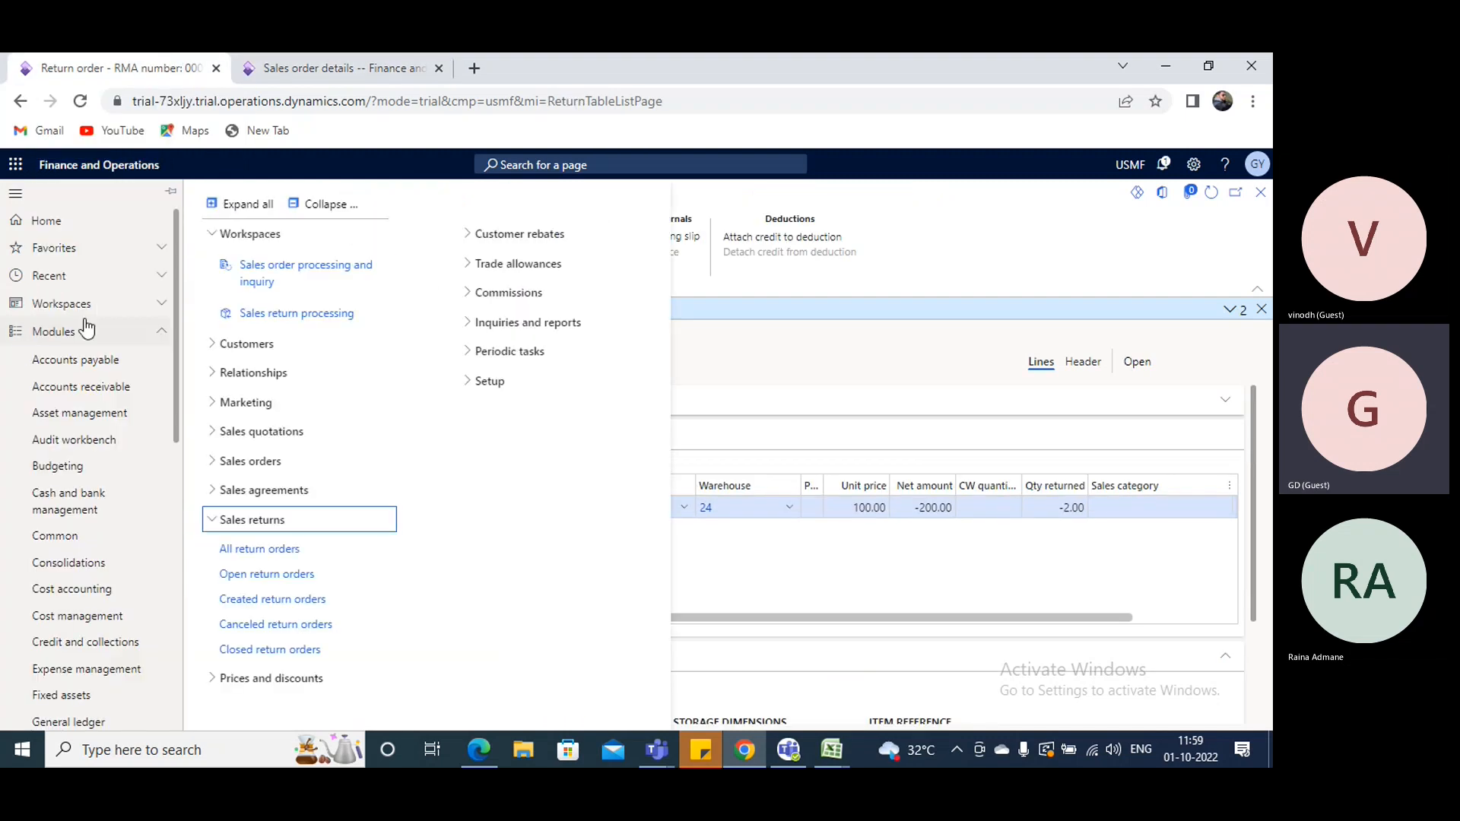
scroll(91, 462, "down", 3)
left_click(706, 546)
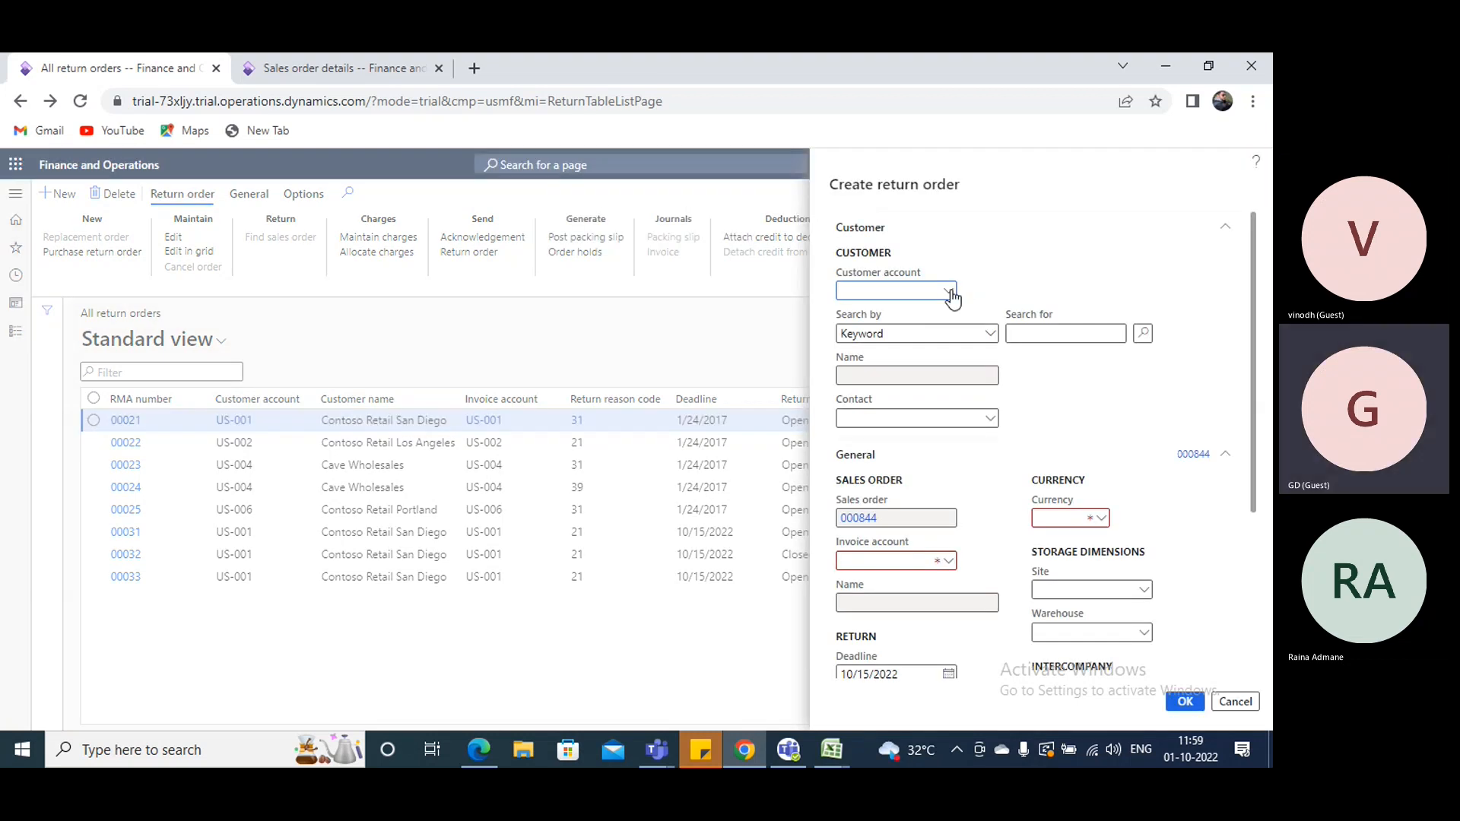
left_click(949, 292)
left_click(167, 401)
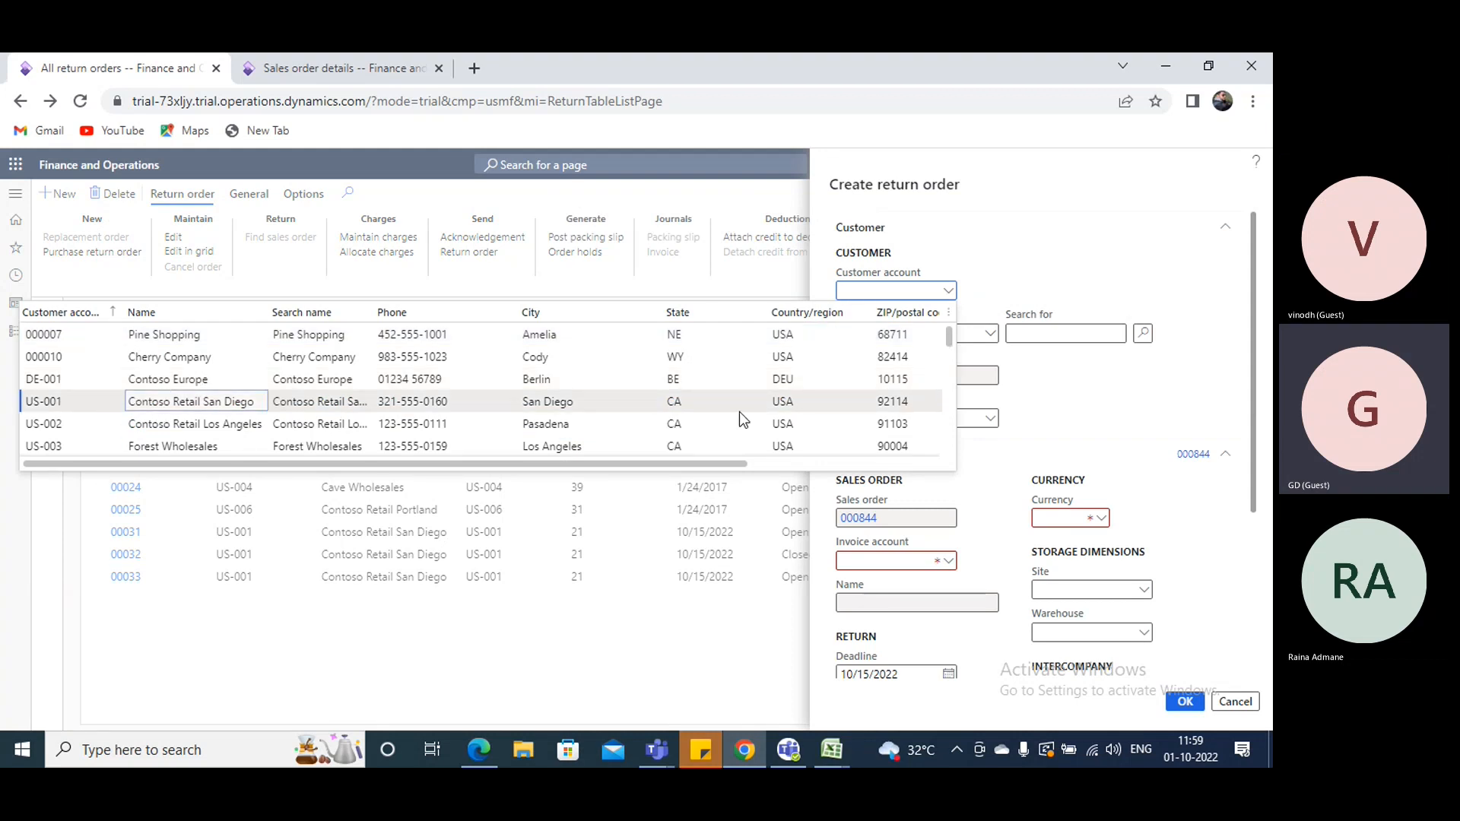
left_click(746, 409)
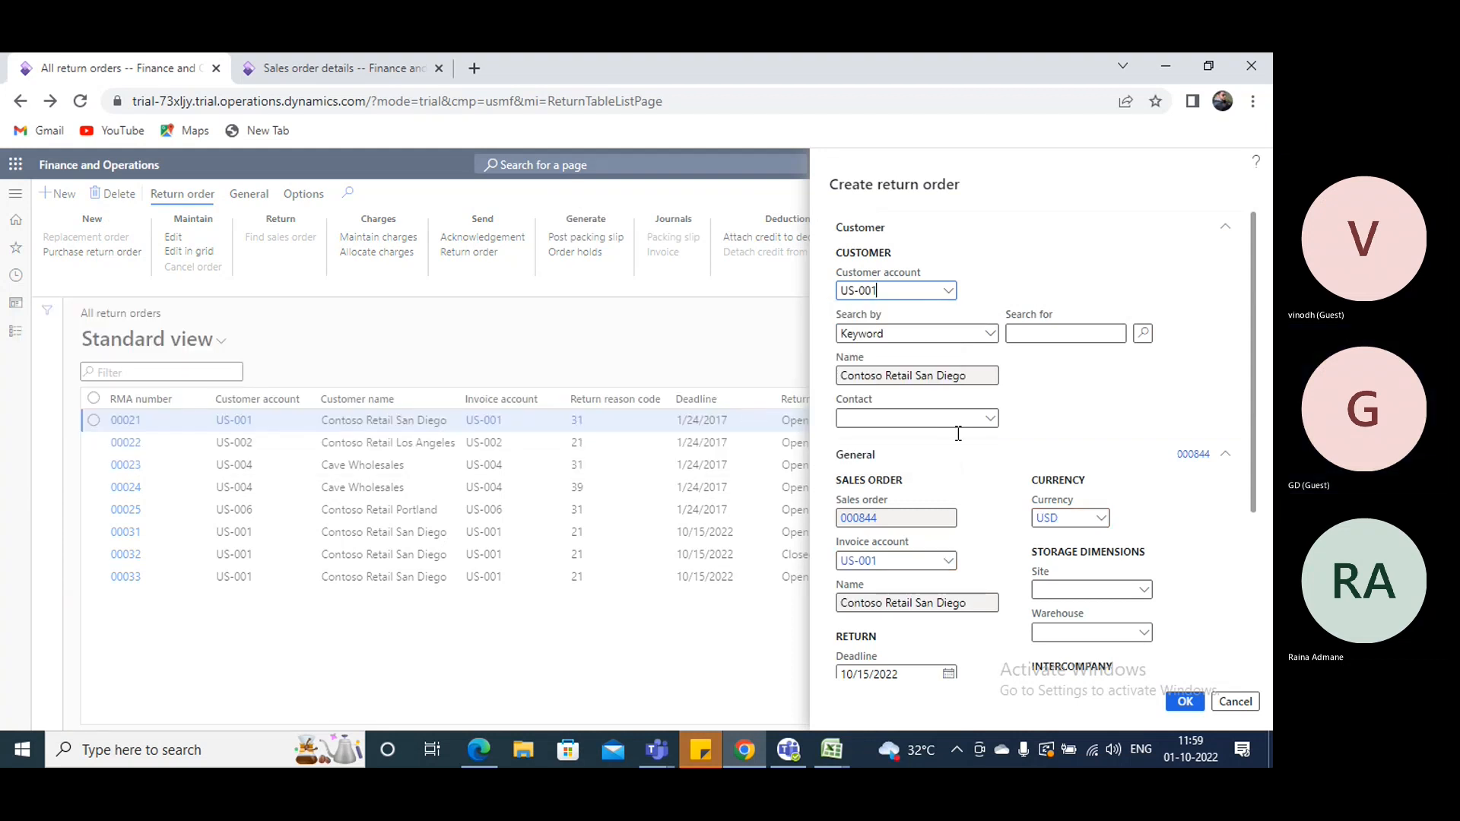
- Set the return order's warehouse to 24 and its return reason code to 21 (Defective), and create the order
scroll(1026, 465, "down", 2)
left_click(1072, 447)
type("24")
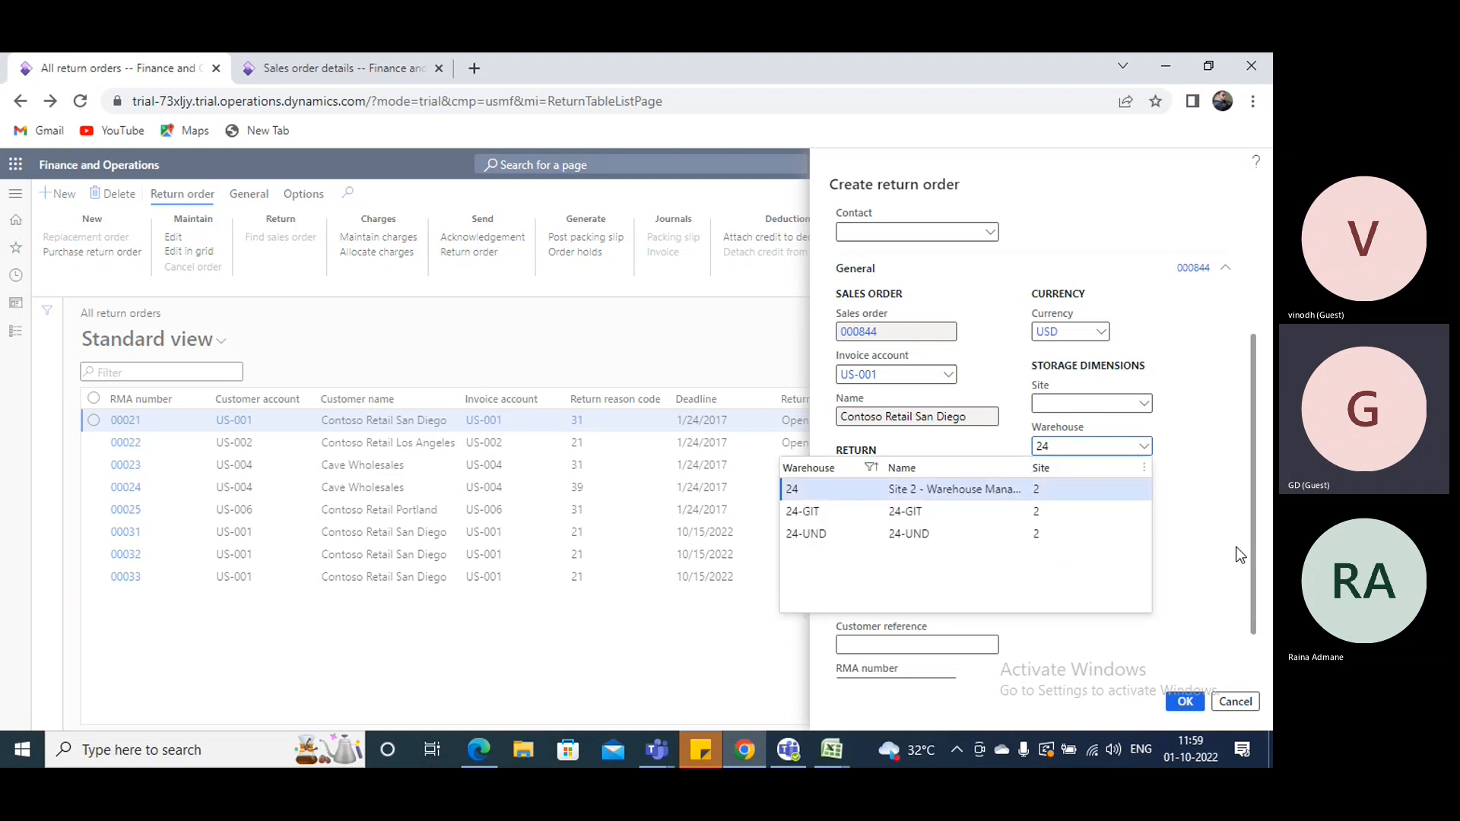
key("Return")
left_click(948, 530)
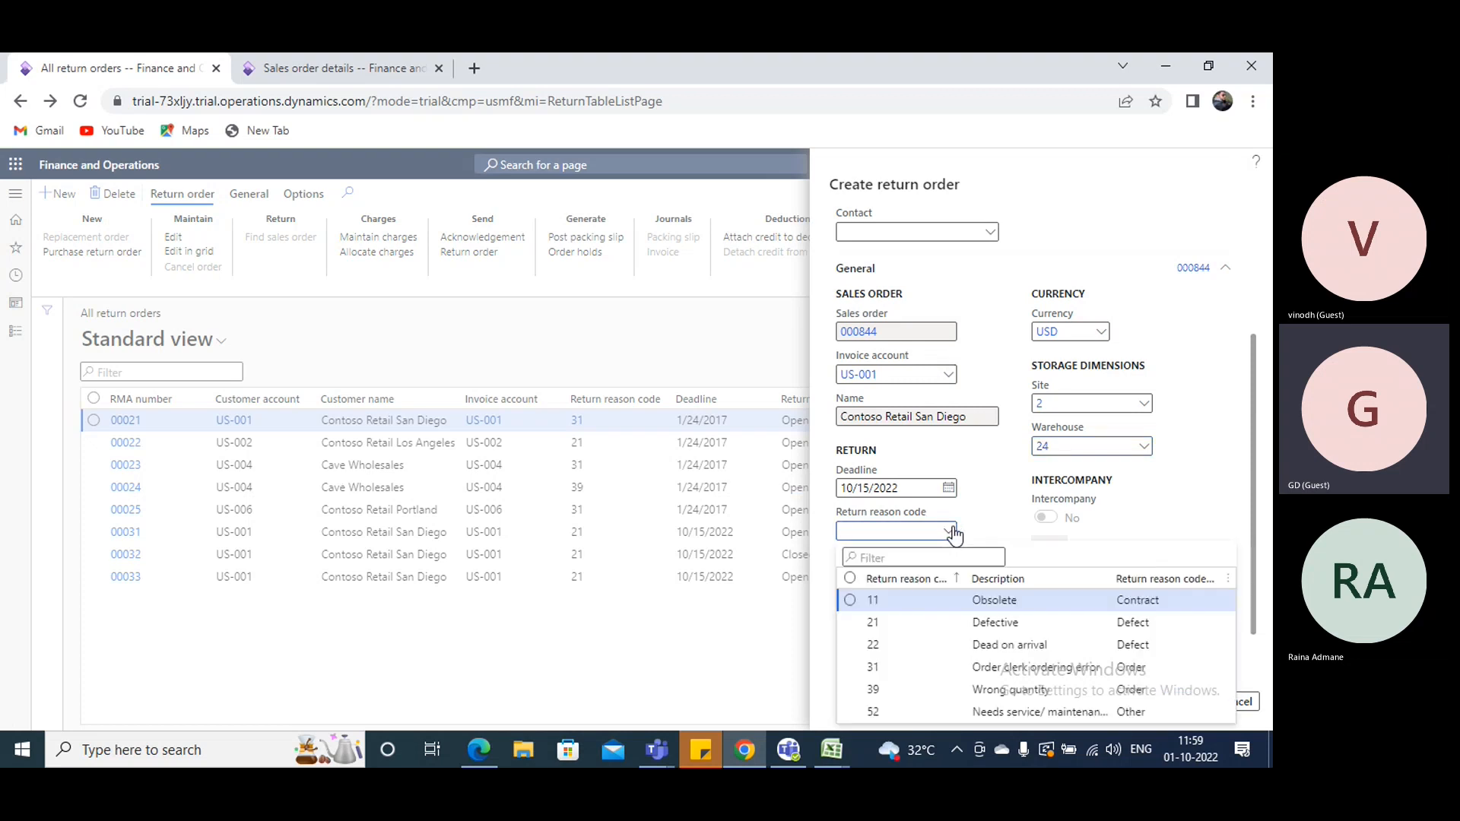
left_click(1015, 622)
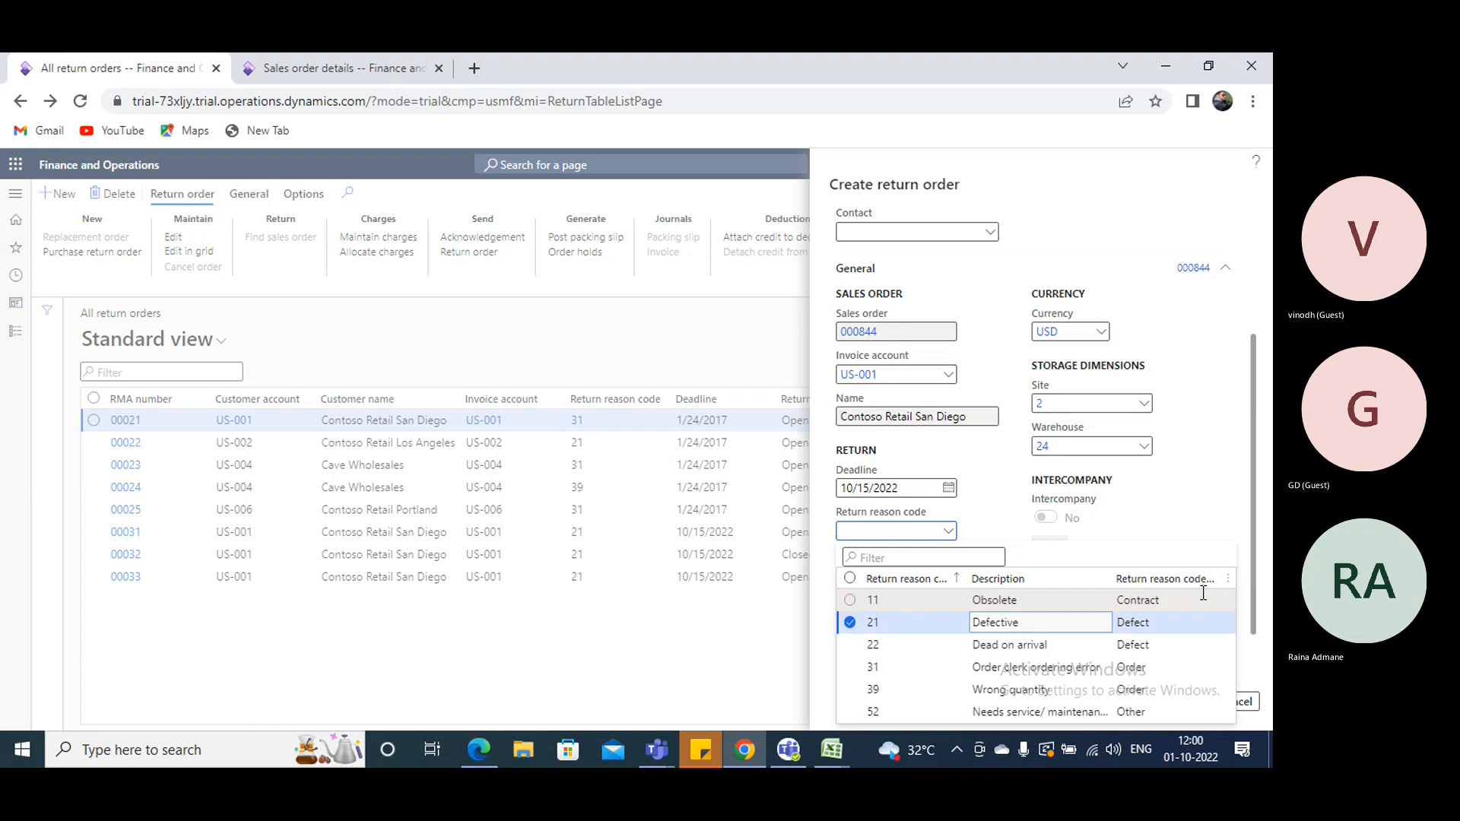
scroll(1045, 574, "down", 1)
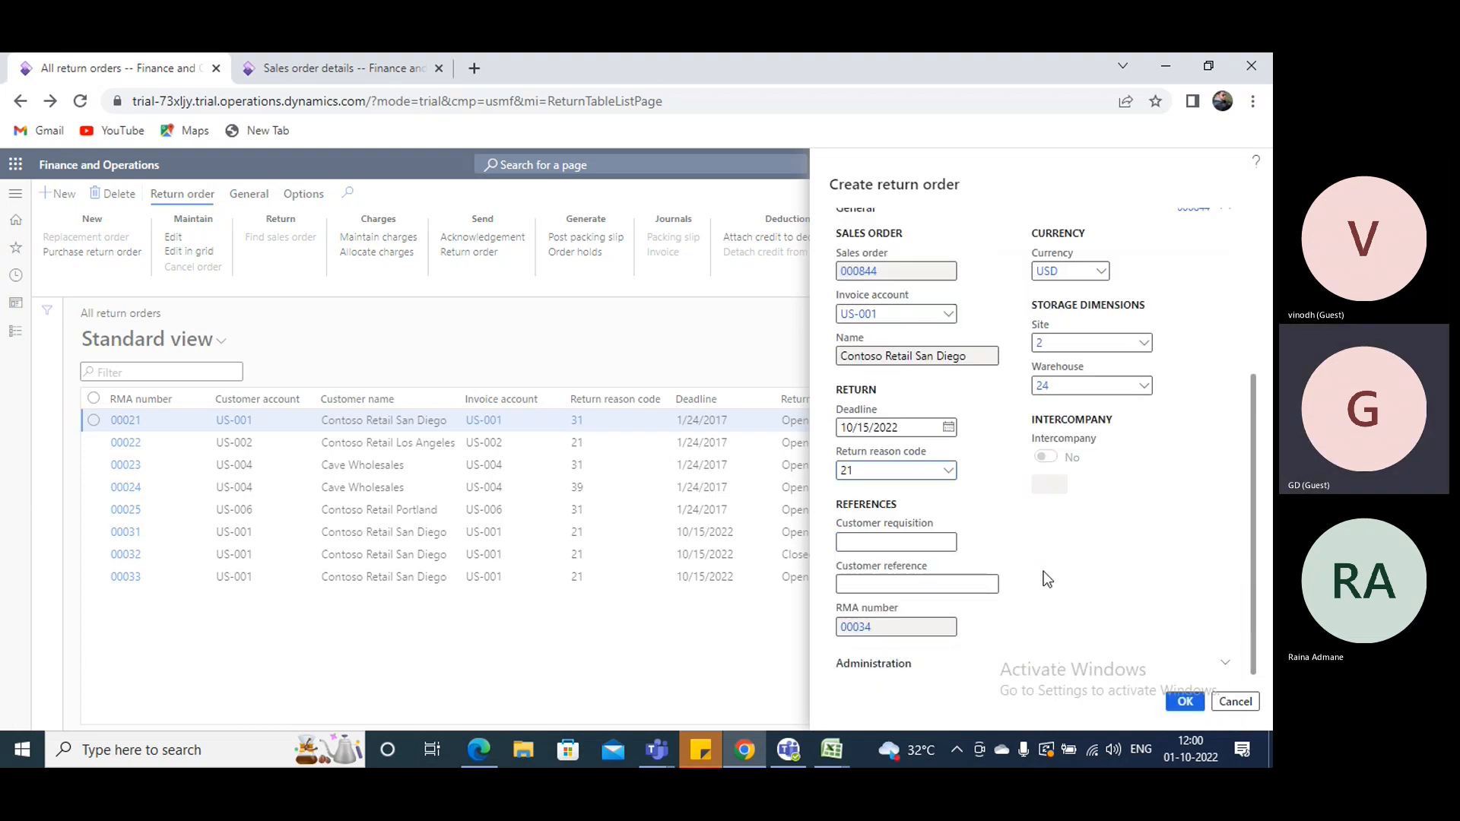
left_click(1185, 700)
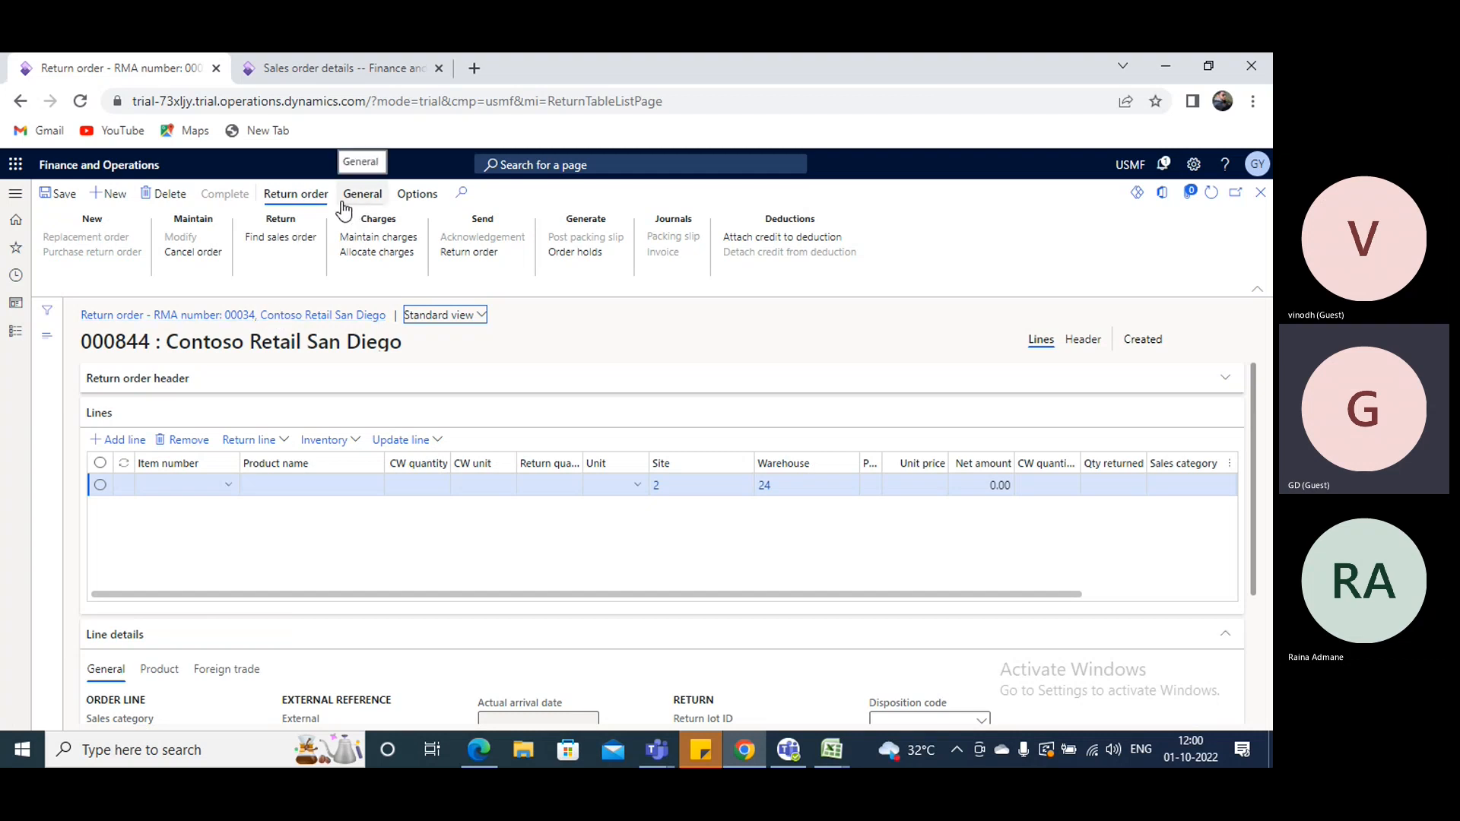
- Find the sales order for the return and select the invoice dated 10/1/2022 after checking its order number against the sales order details
left_click(293, 68)
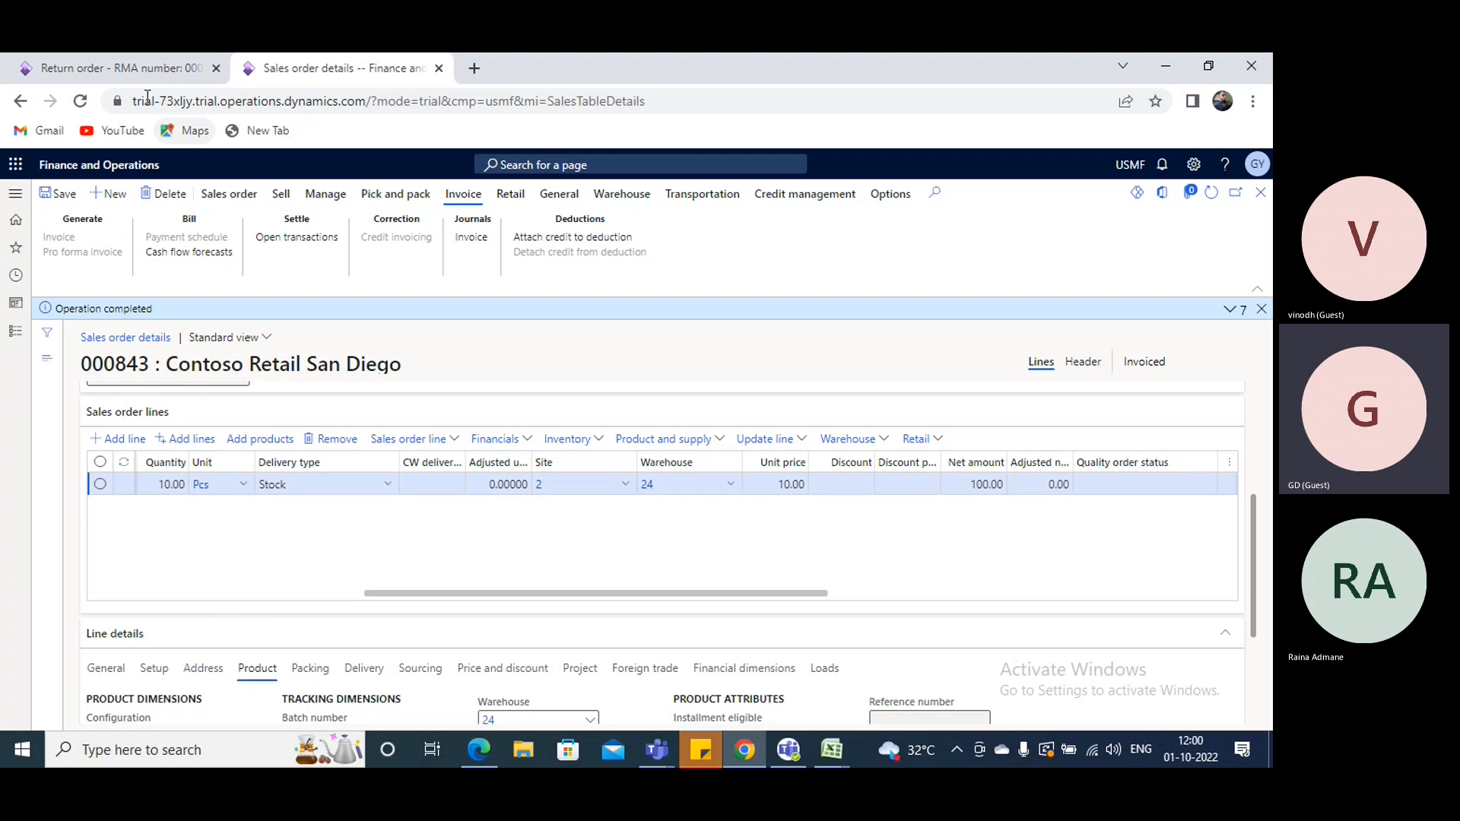
left_click(131, 60)
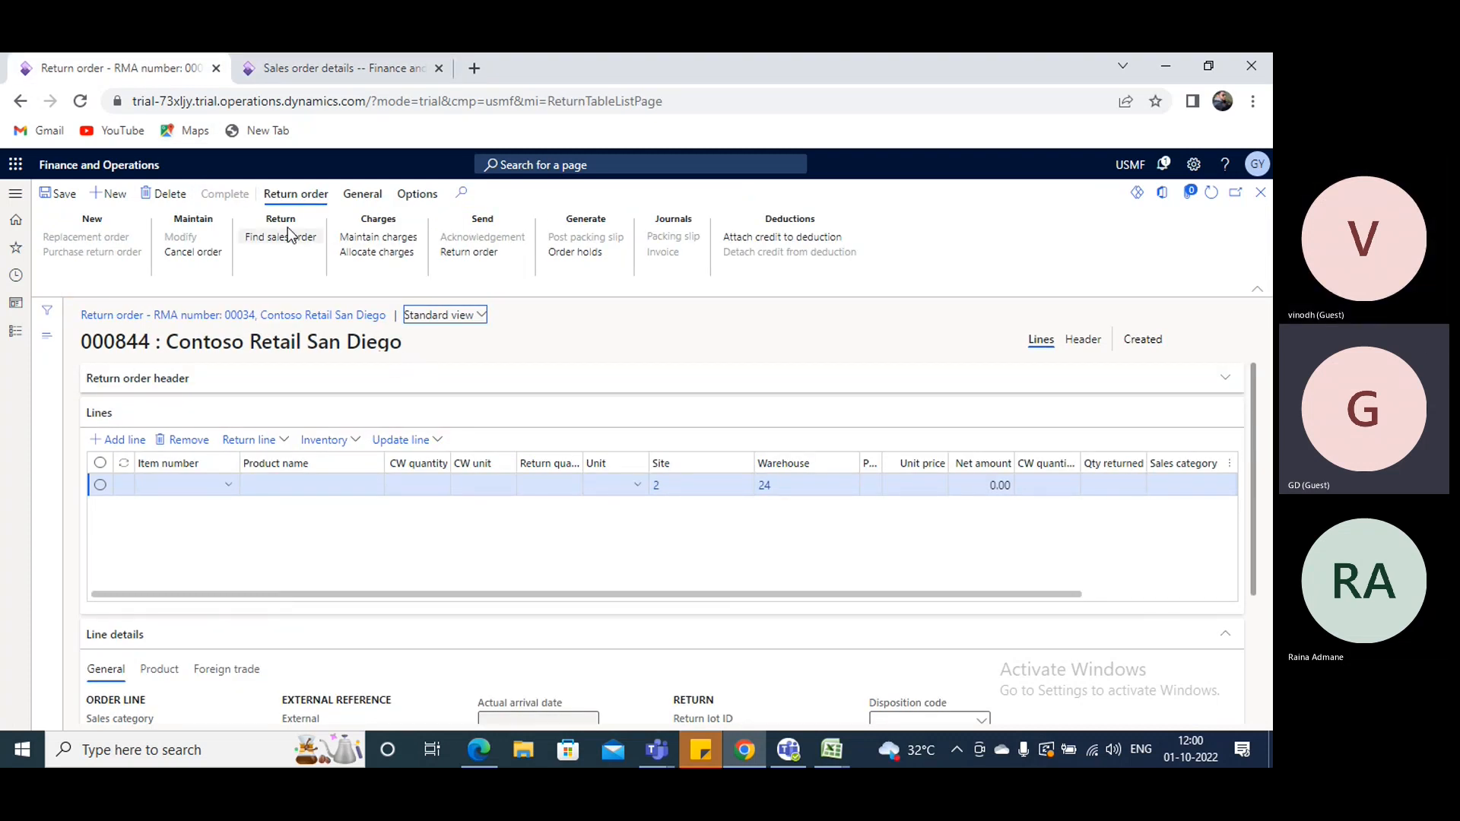
left_click(280, 240)
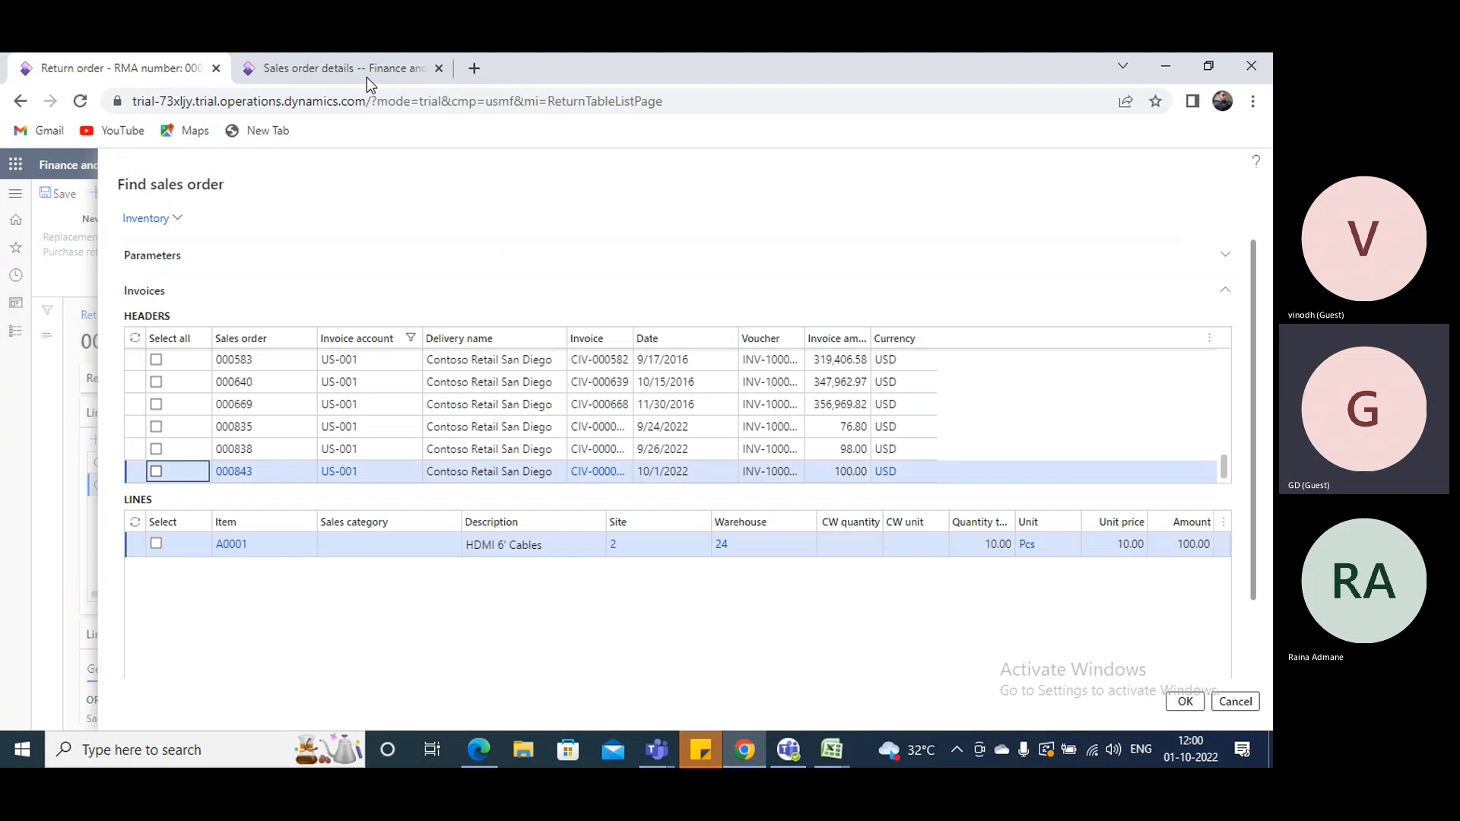
left_click(367, 76)
left_click(114, 69)
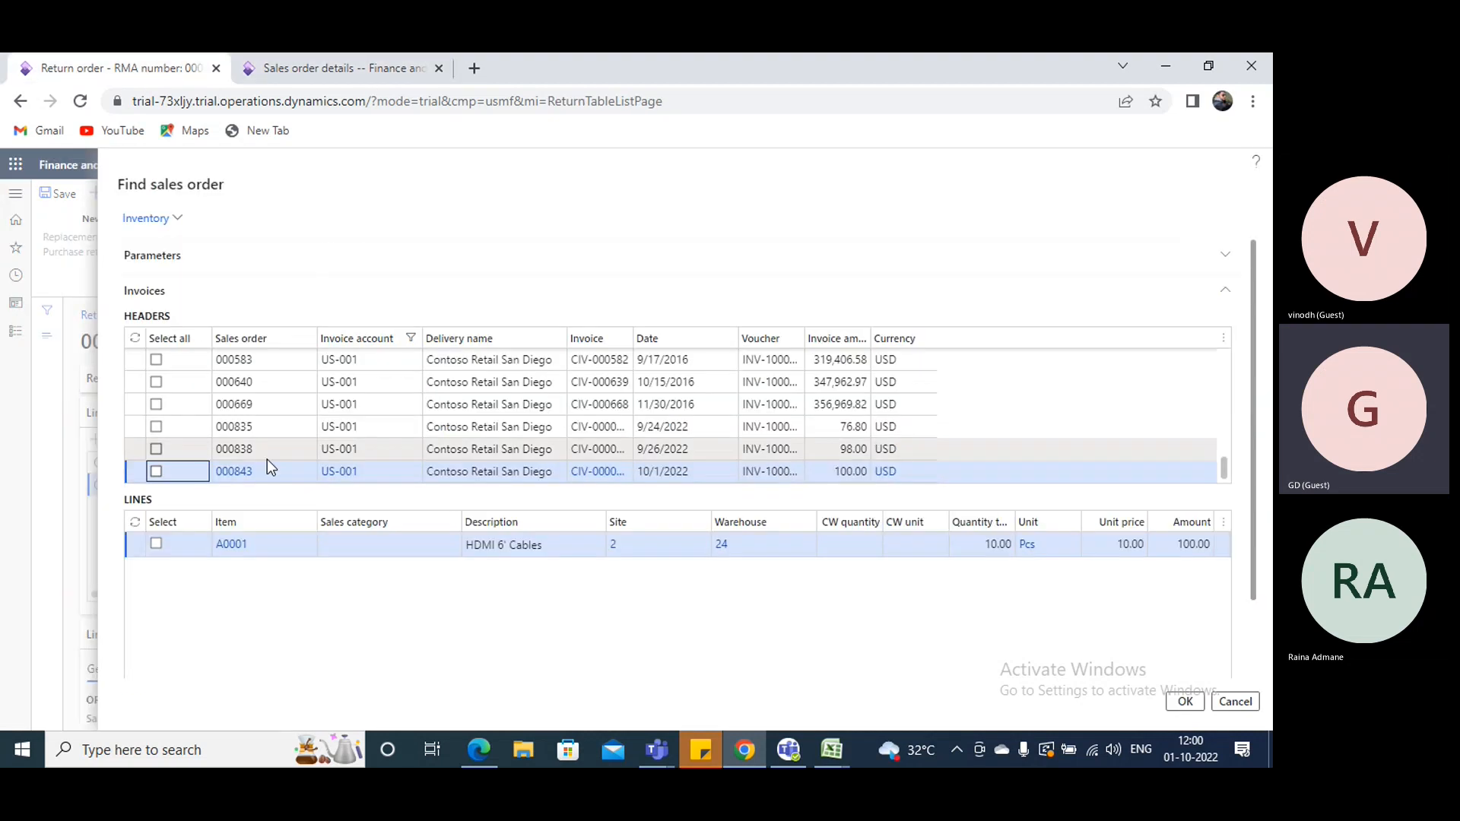
left_click(156, 472)
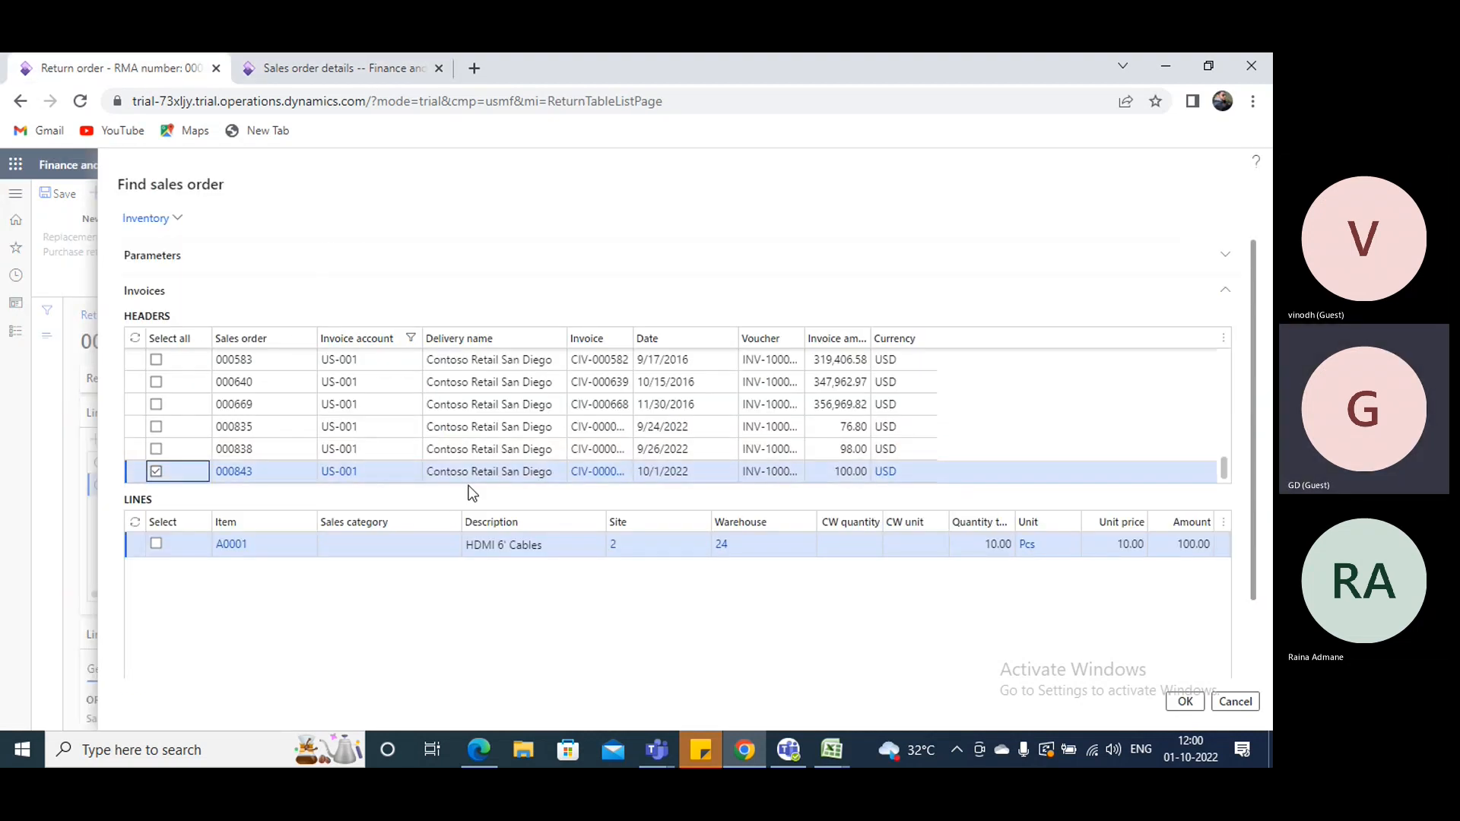
- Set the quantity to return of the A0001 HDMI 6' Cables line to 4 and add it to the return order
left_click(998, 541)
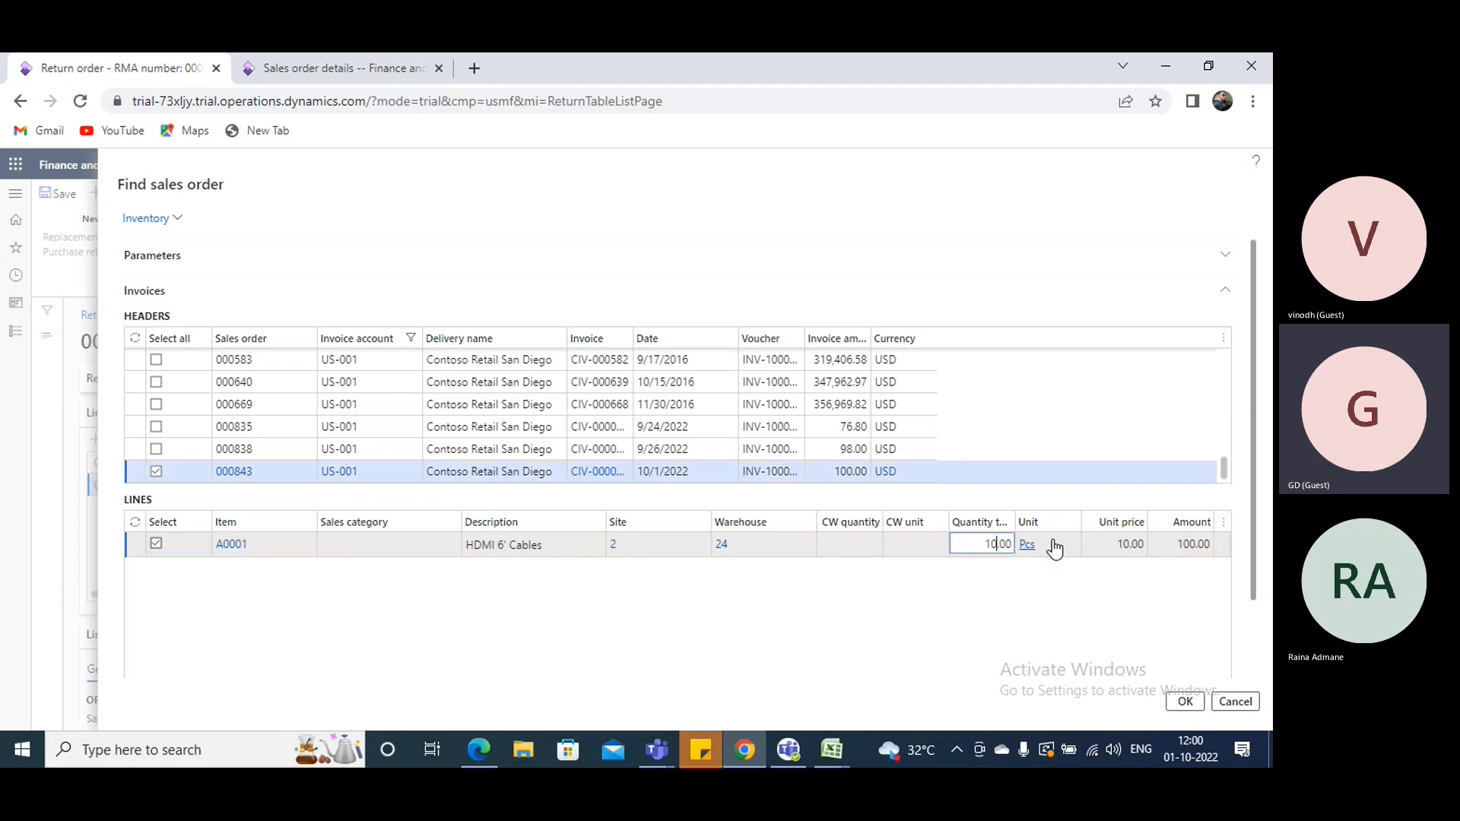
key("BackSpace")
key("BackSpace")
mouse_move(1052, 541)
type("4")
left_click(1010, 596)
left_click(1180, 703)
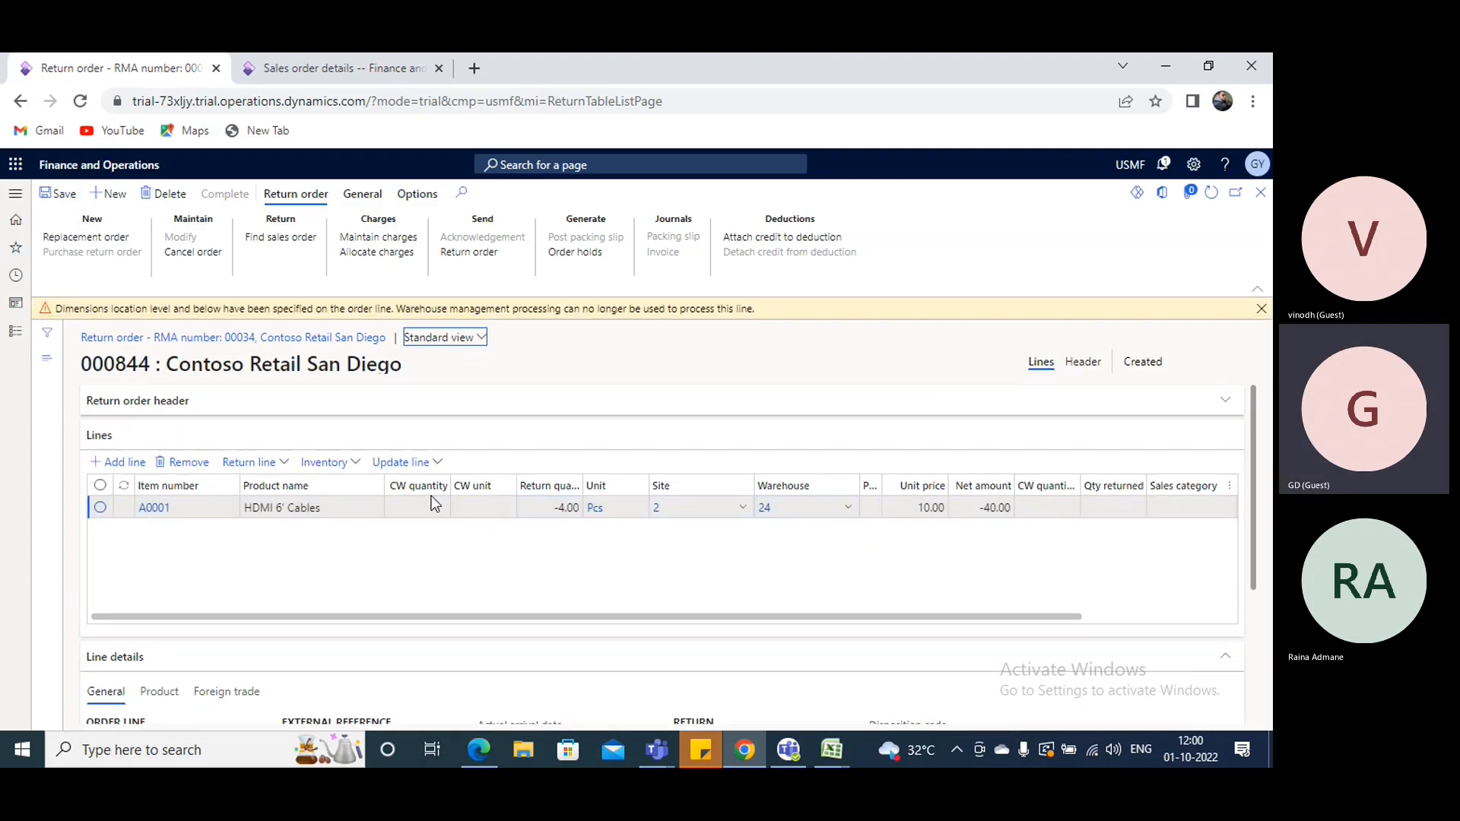
- Review the general and product details of the A0001 return line and dismiss the notification above the order
scroll(652, 505, "down", 3)
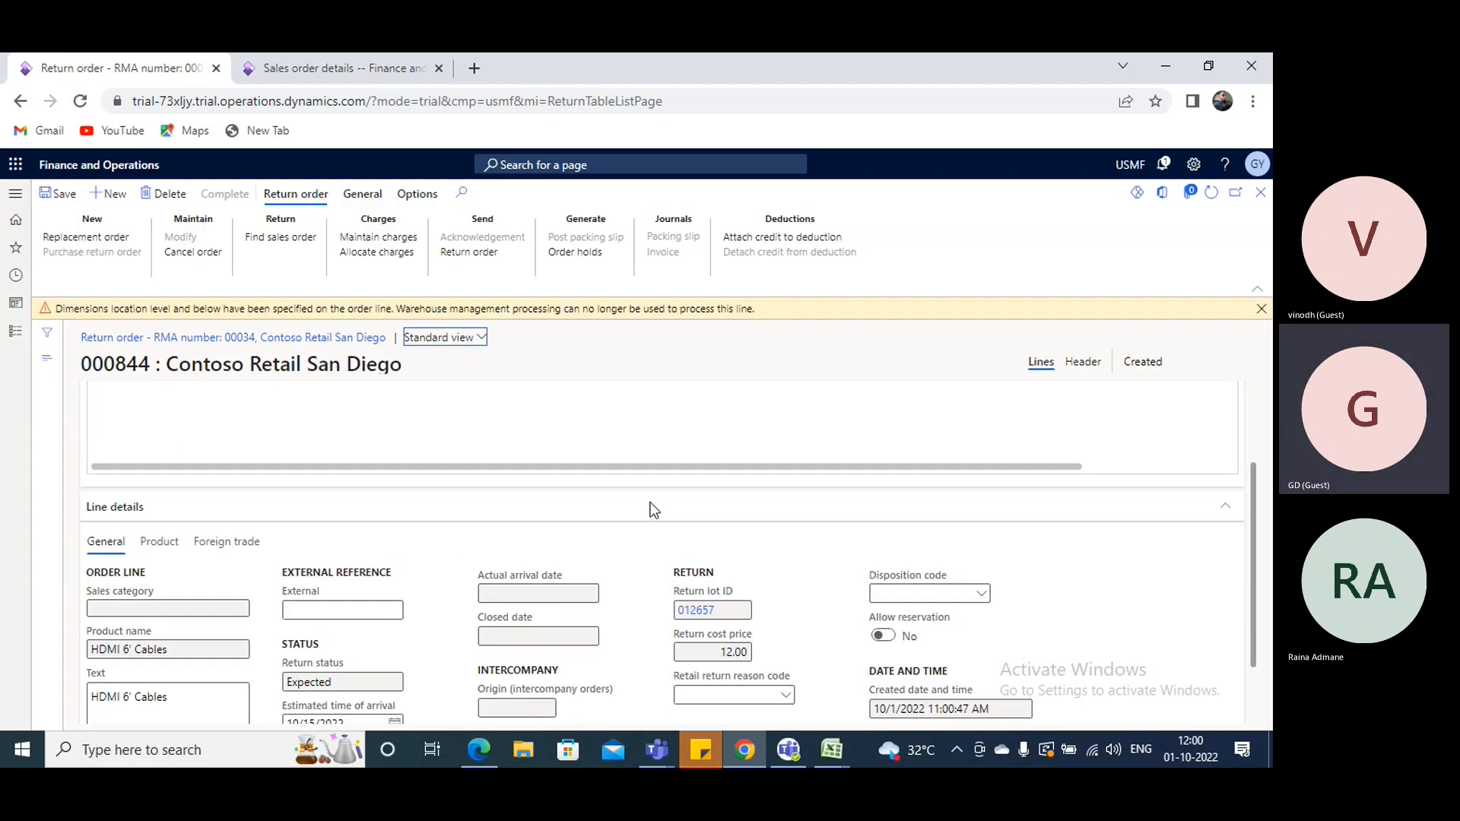
left_click(159, 505)
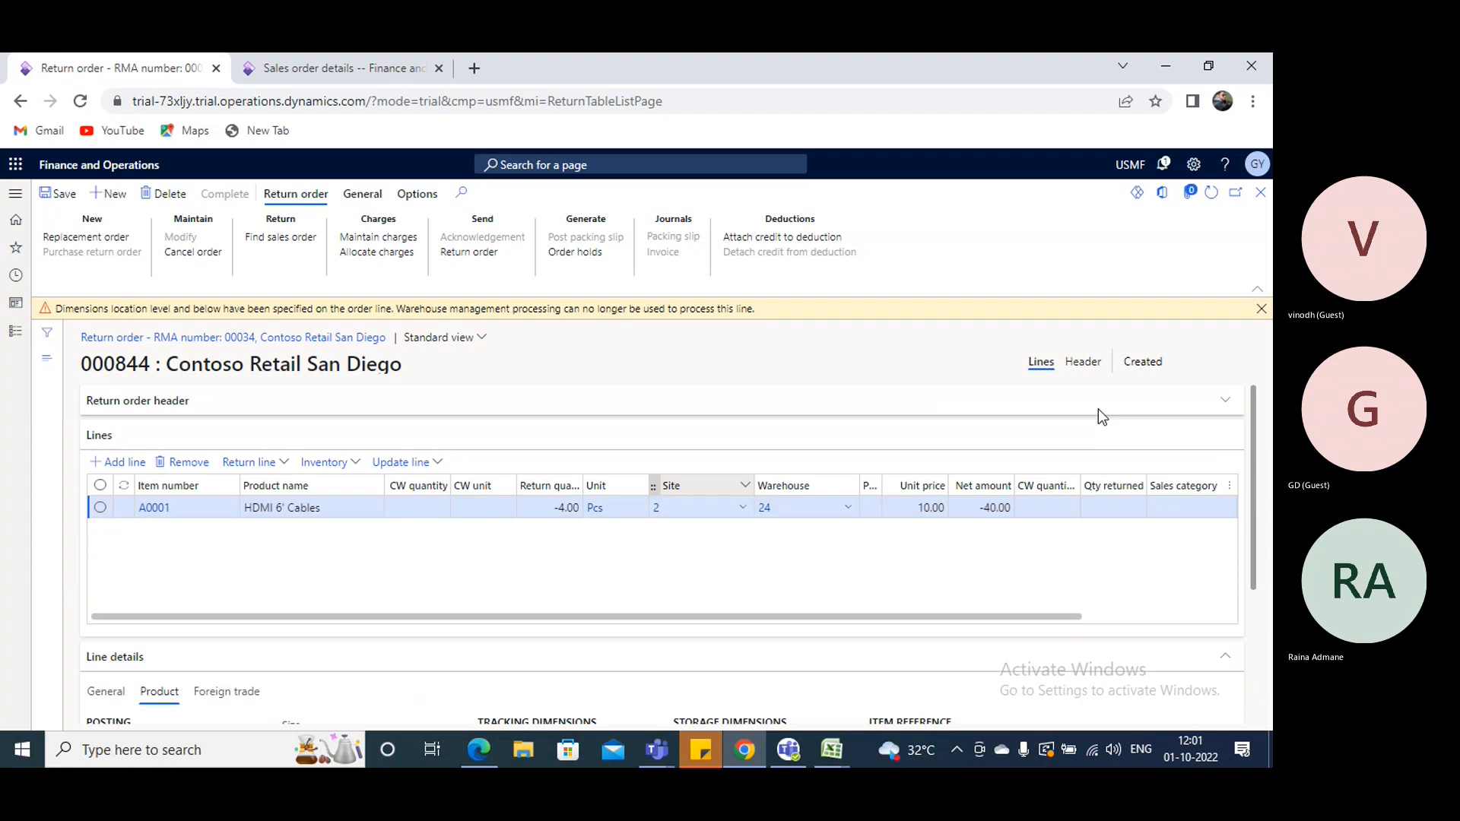
left_click(1260, 308)
scroll(314, 441, "up", 3)
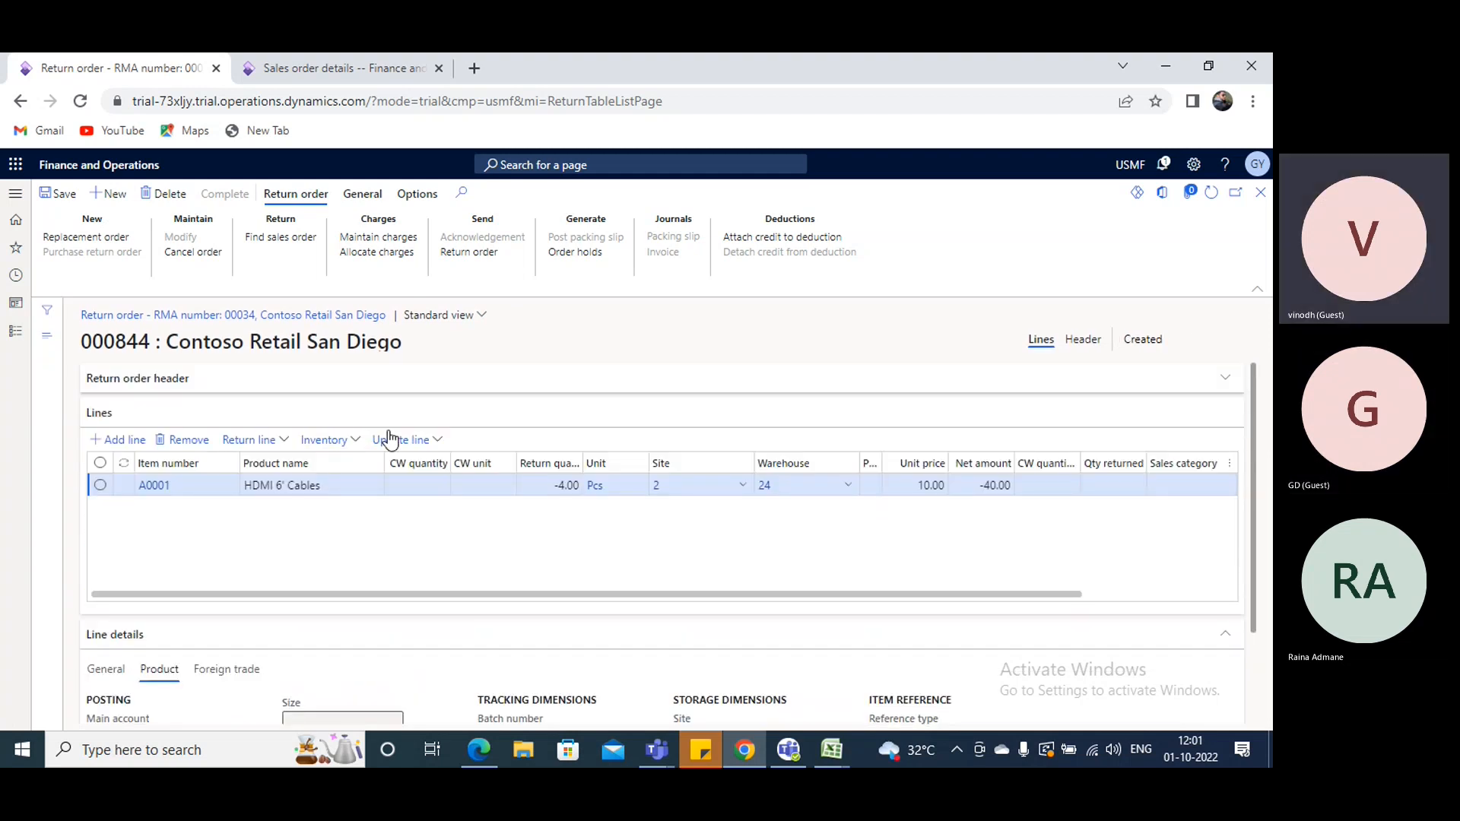
- Open the registration of the A0001 return line and list the disposition codes available for it
left_click(437, 441)
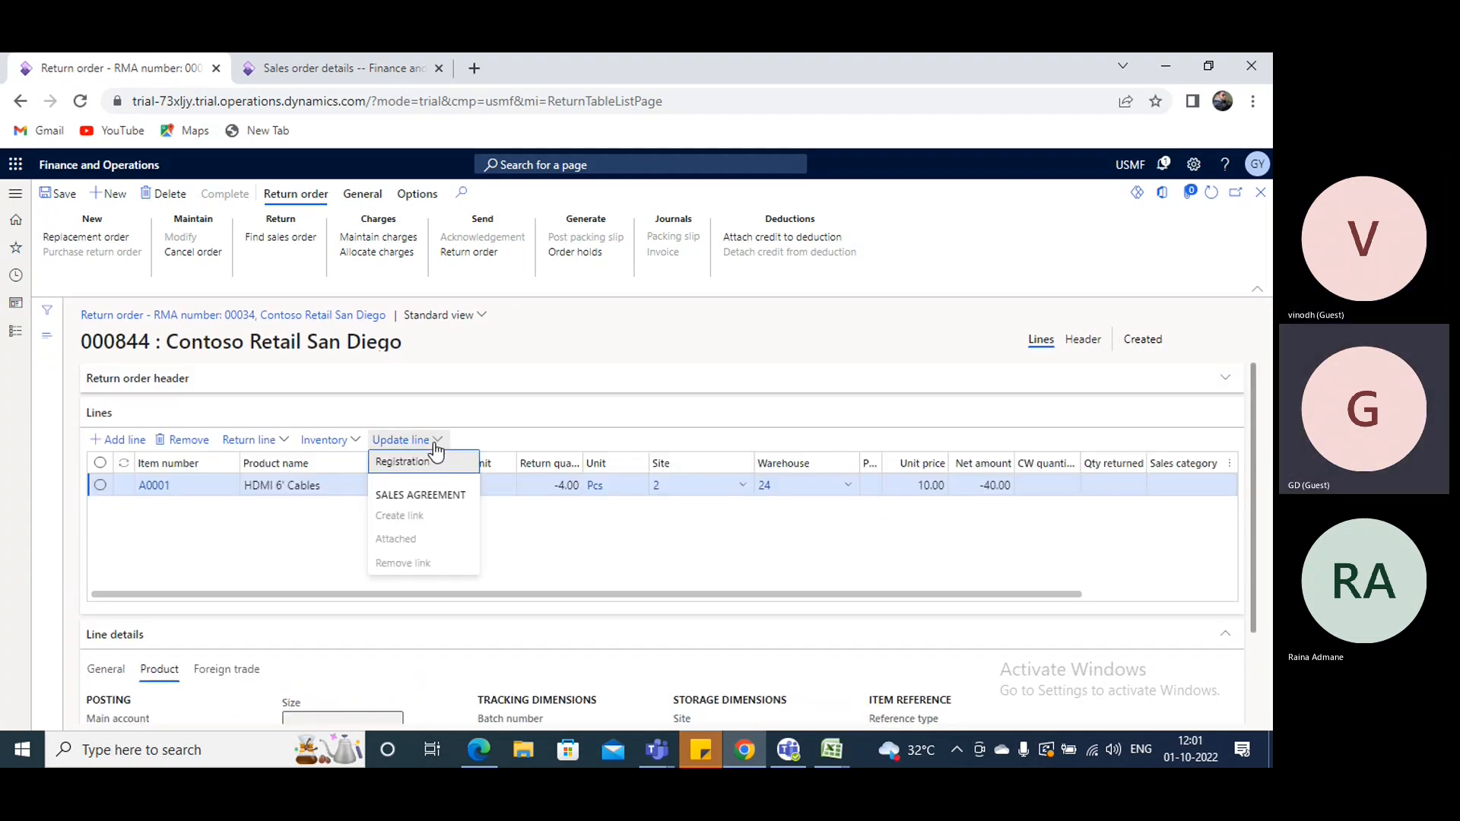
left_click(417, 464)
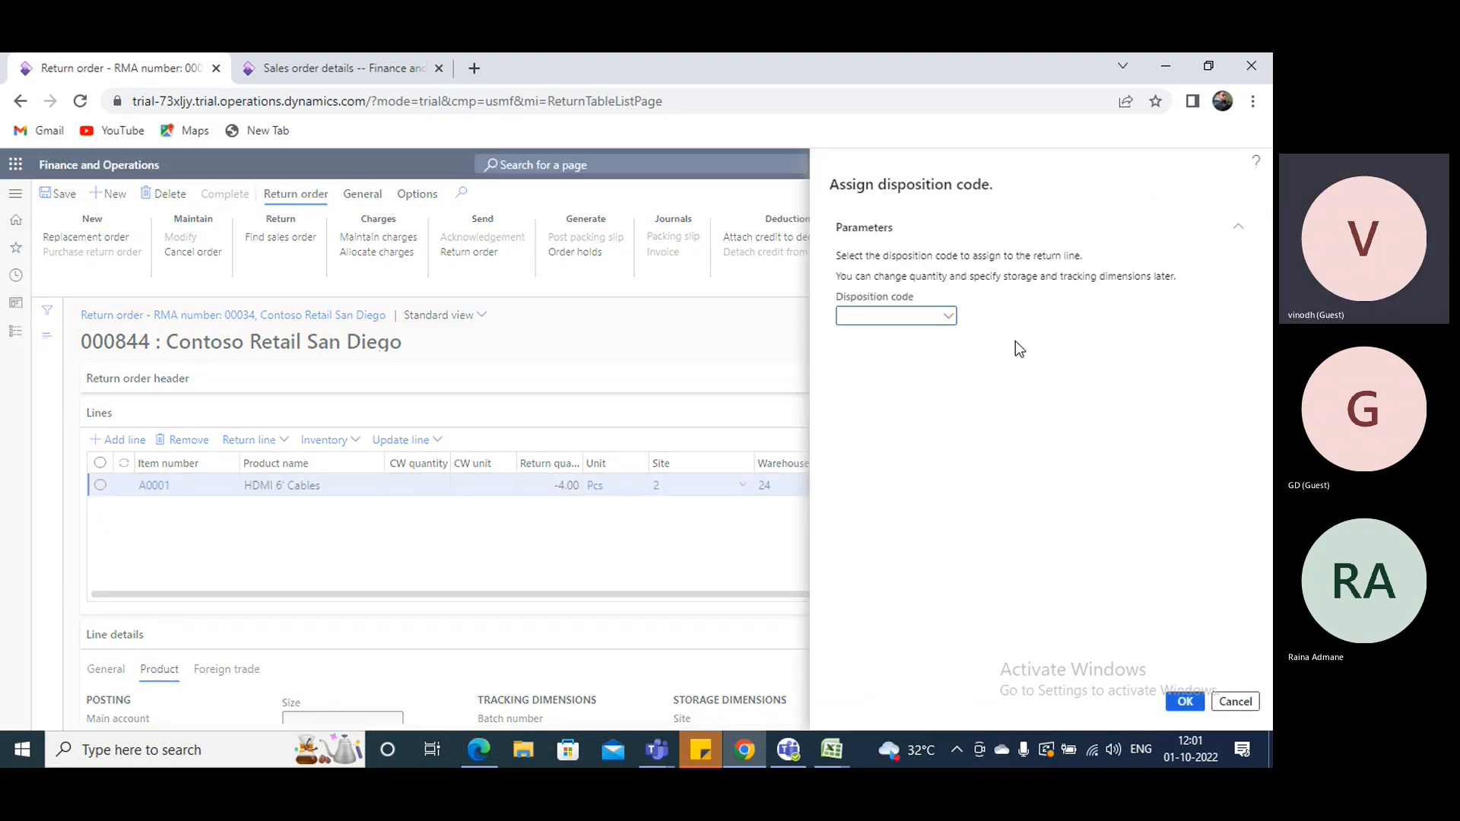
left_click(947, 317)
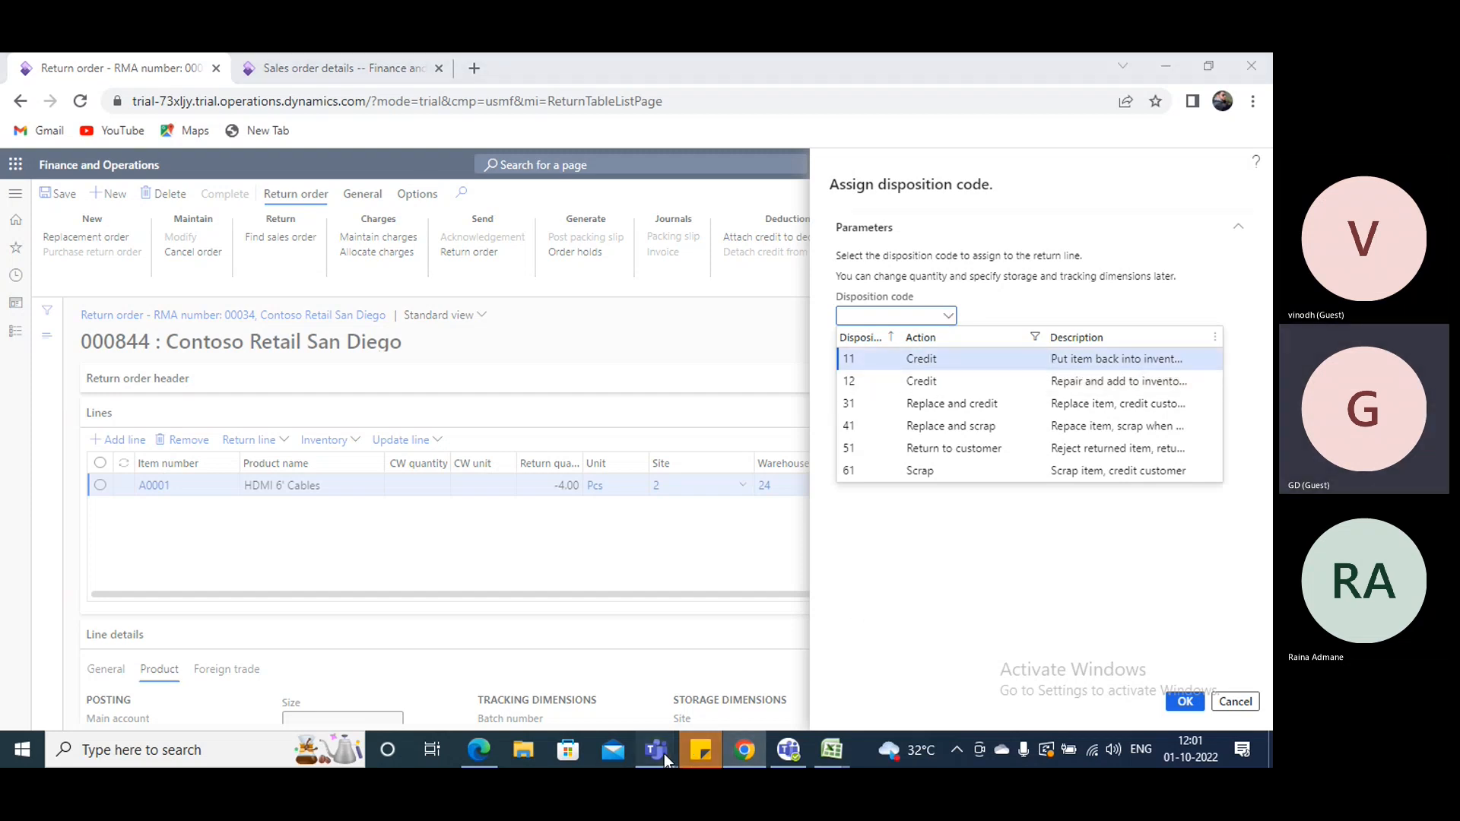
mouse_move(660, 753)
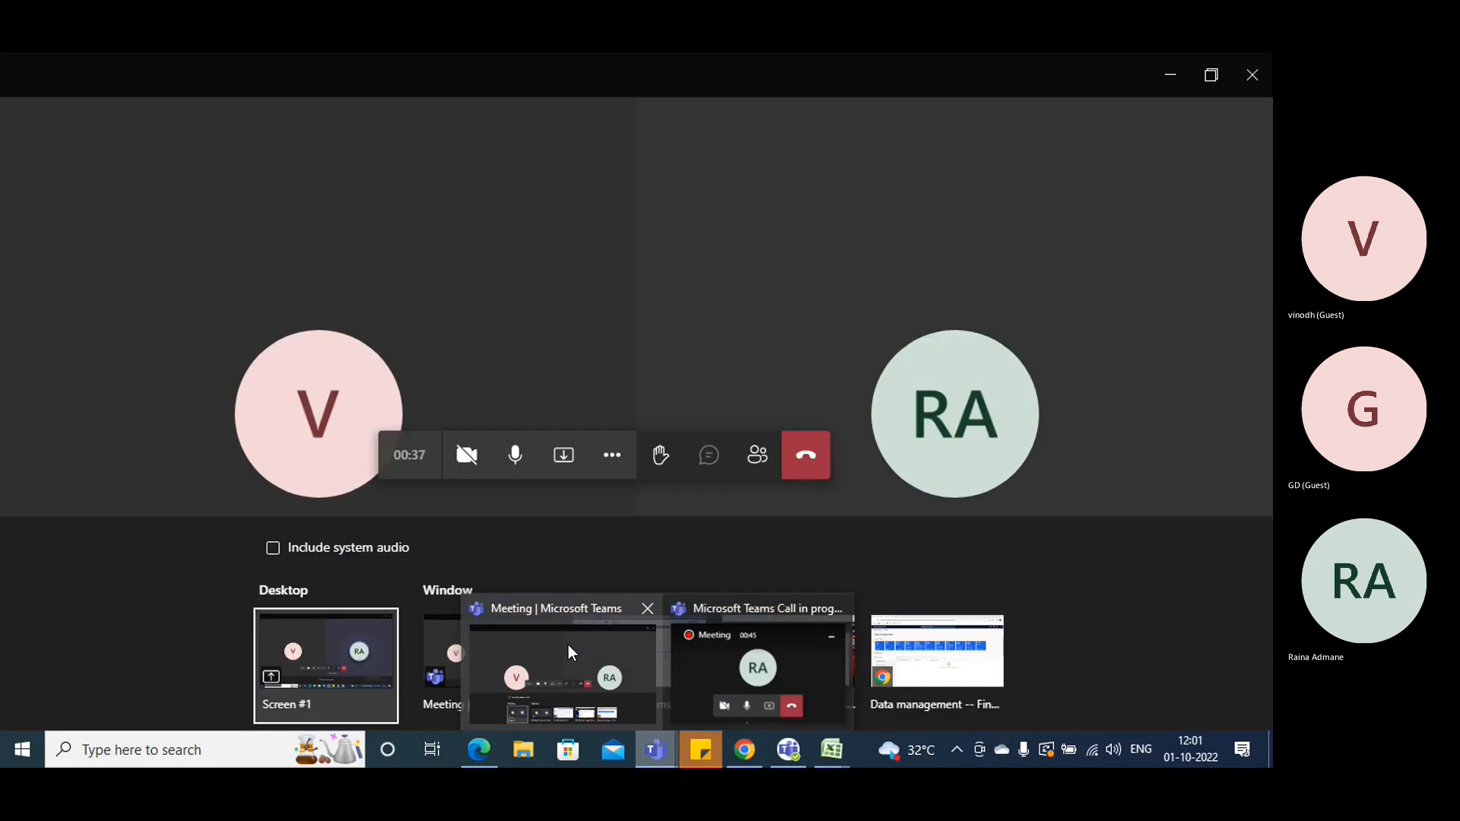
left_click(568, 644)
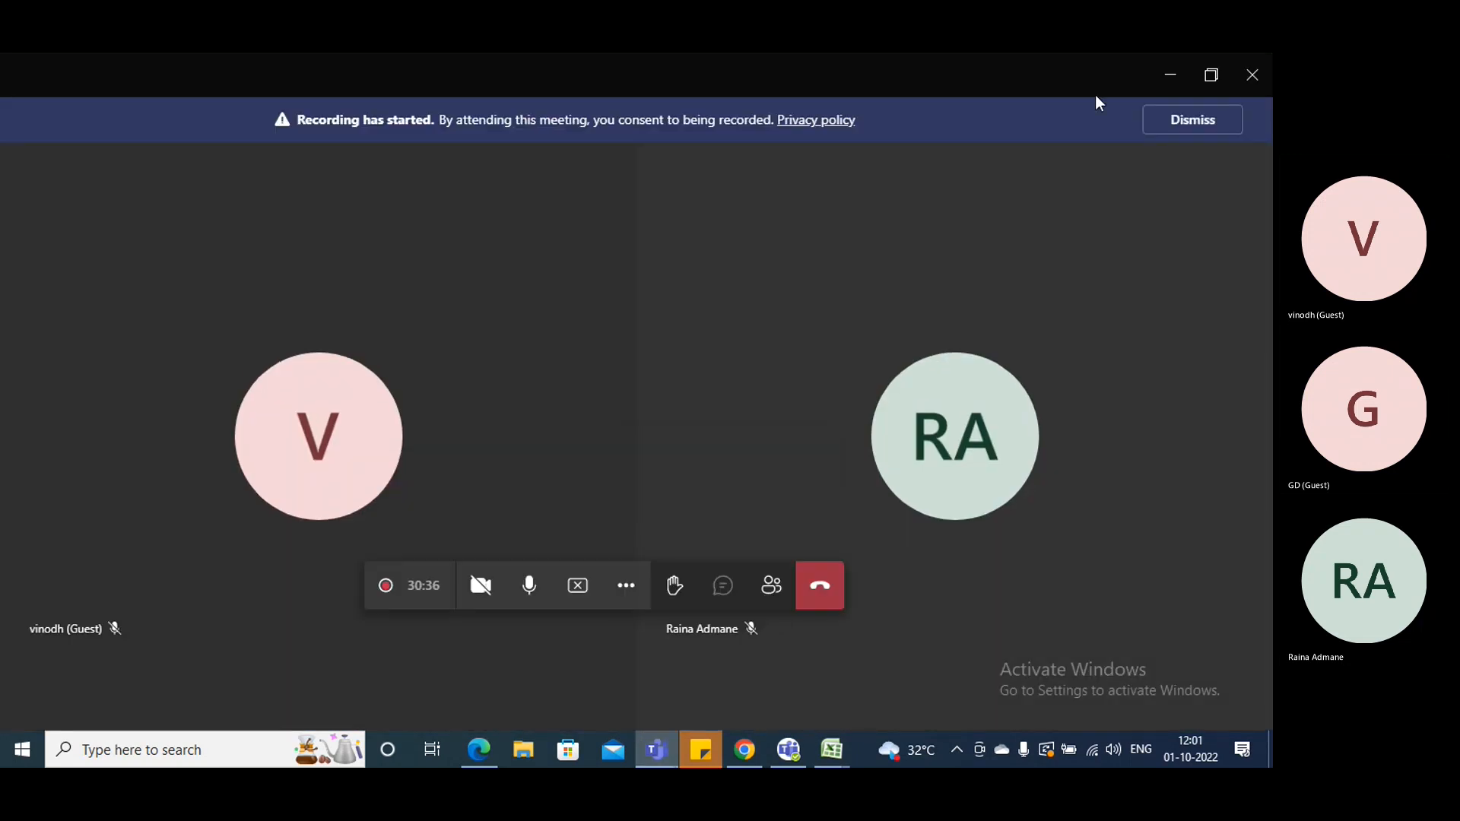
left_click(1166, 77)
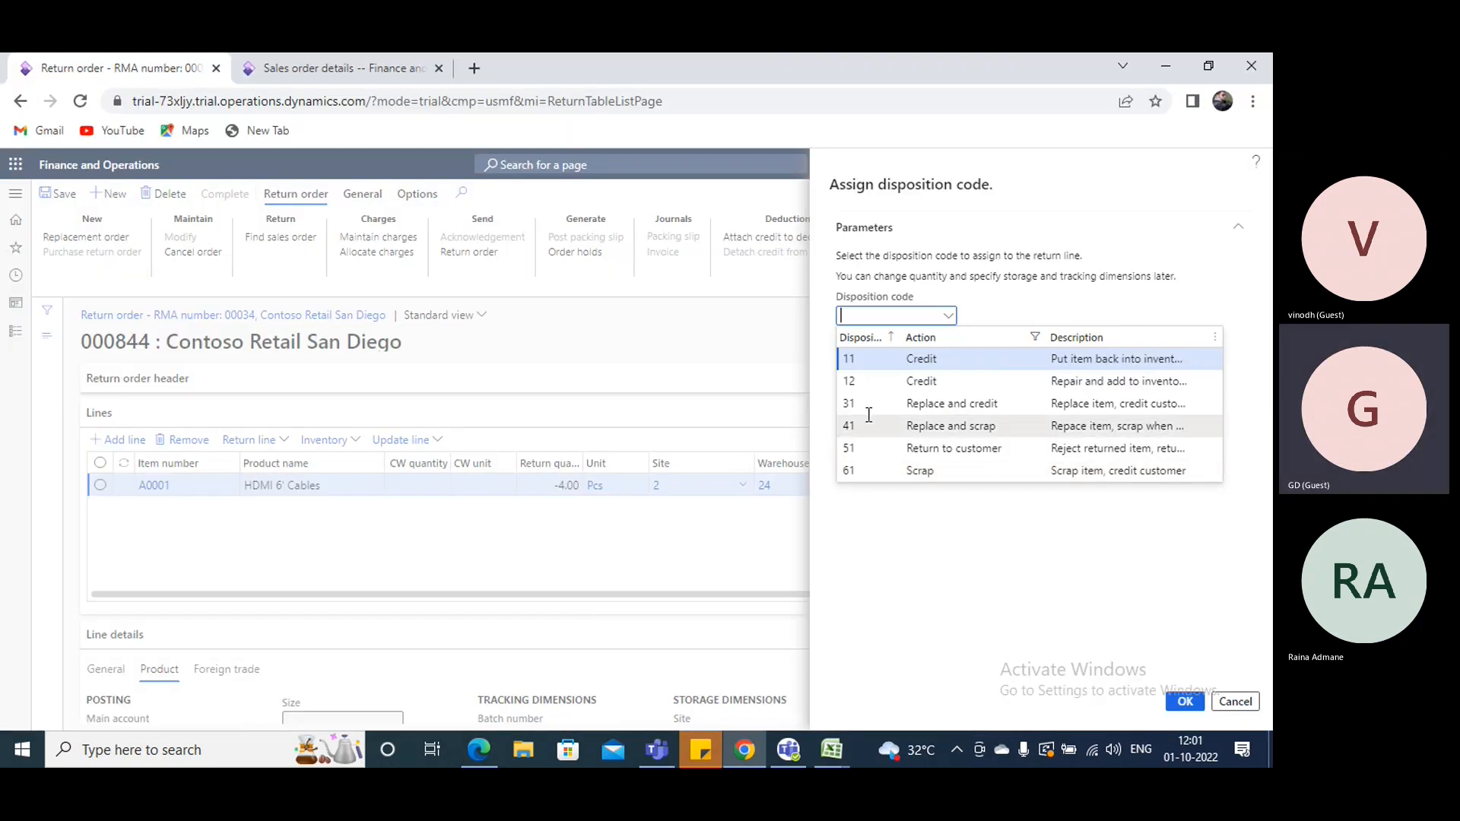
- Assign disposition code 11 (Credit), and try to confirm a new registration line for the returned item, reading the message details
left_click(926, 365)
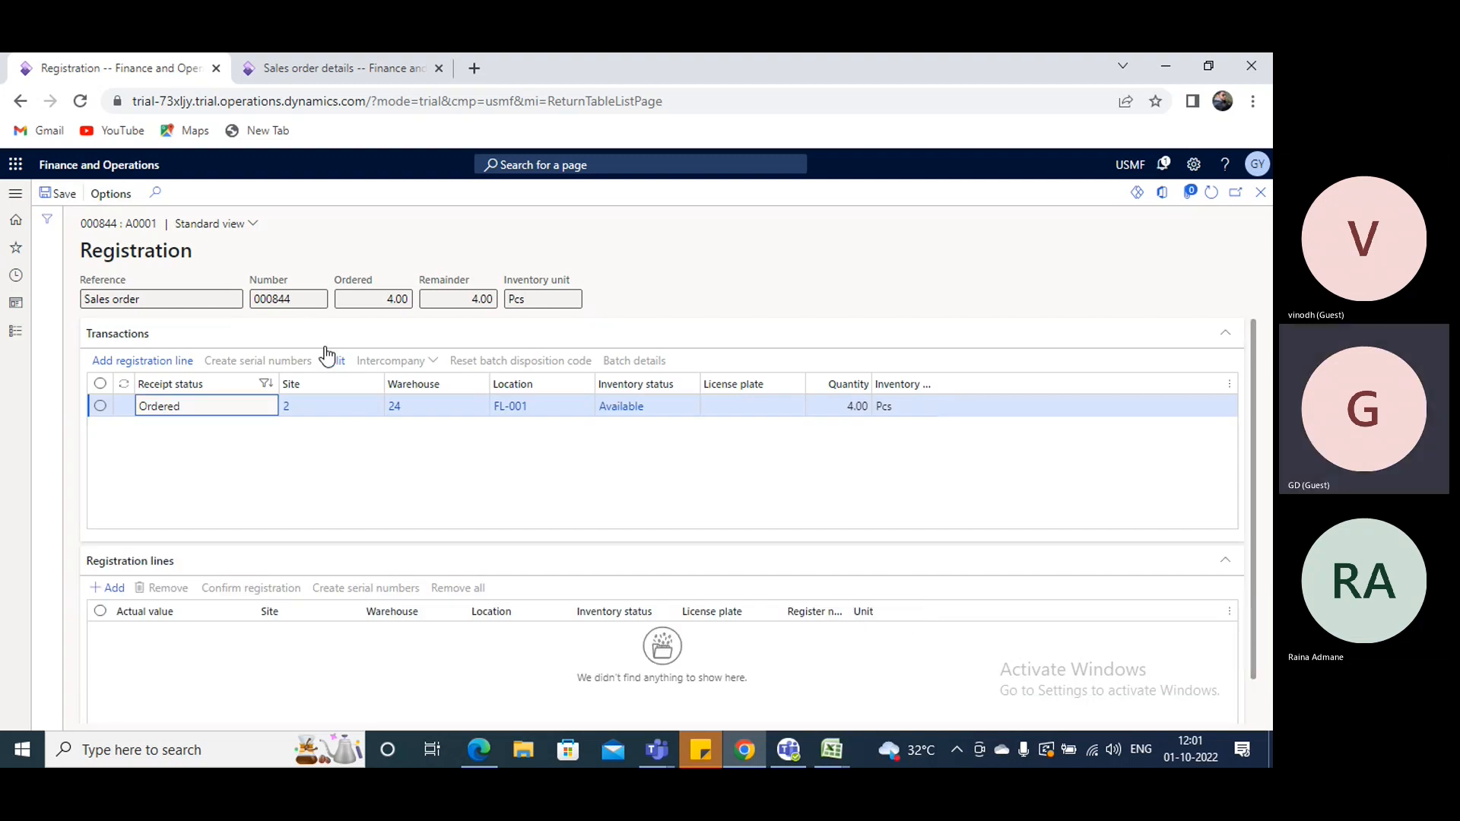
left_click(138, 363)
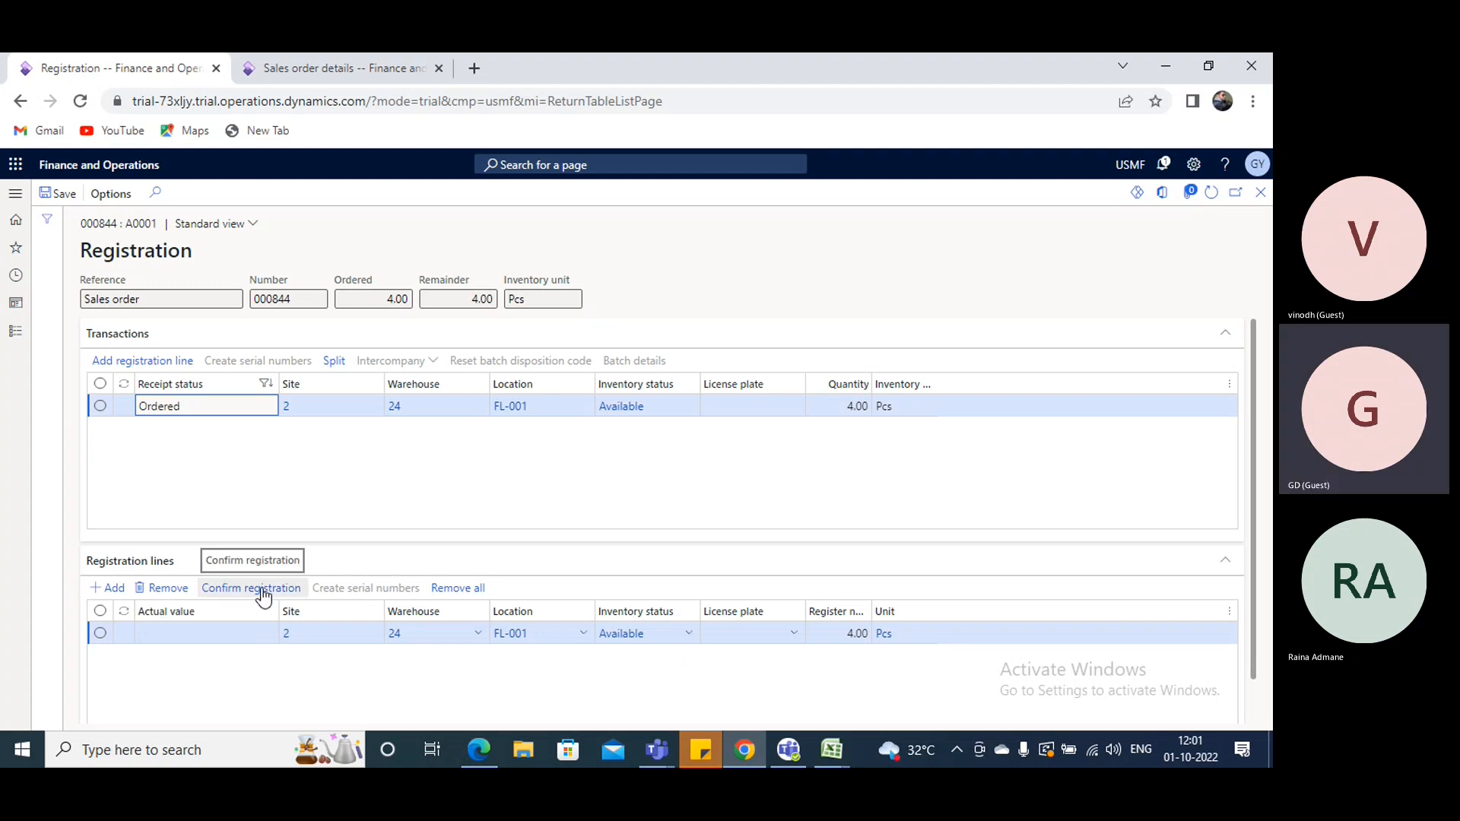
left_click(263, 591)
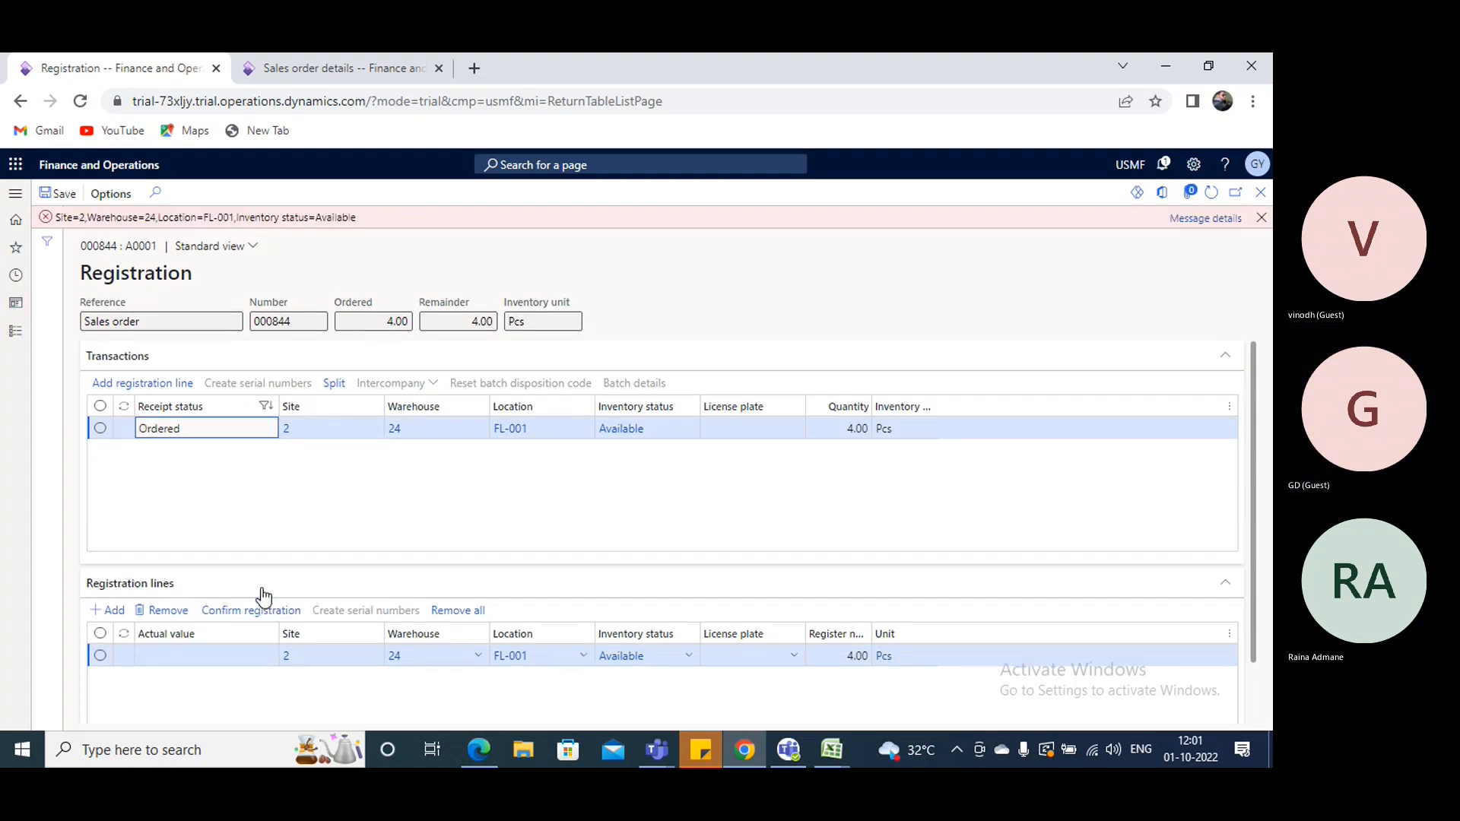
left_click(1213, 219)
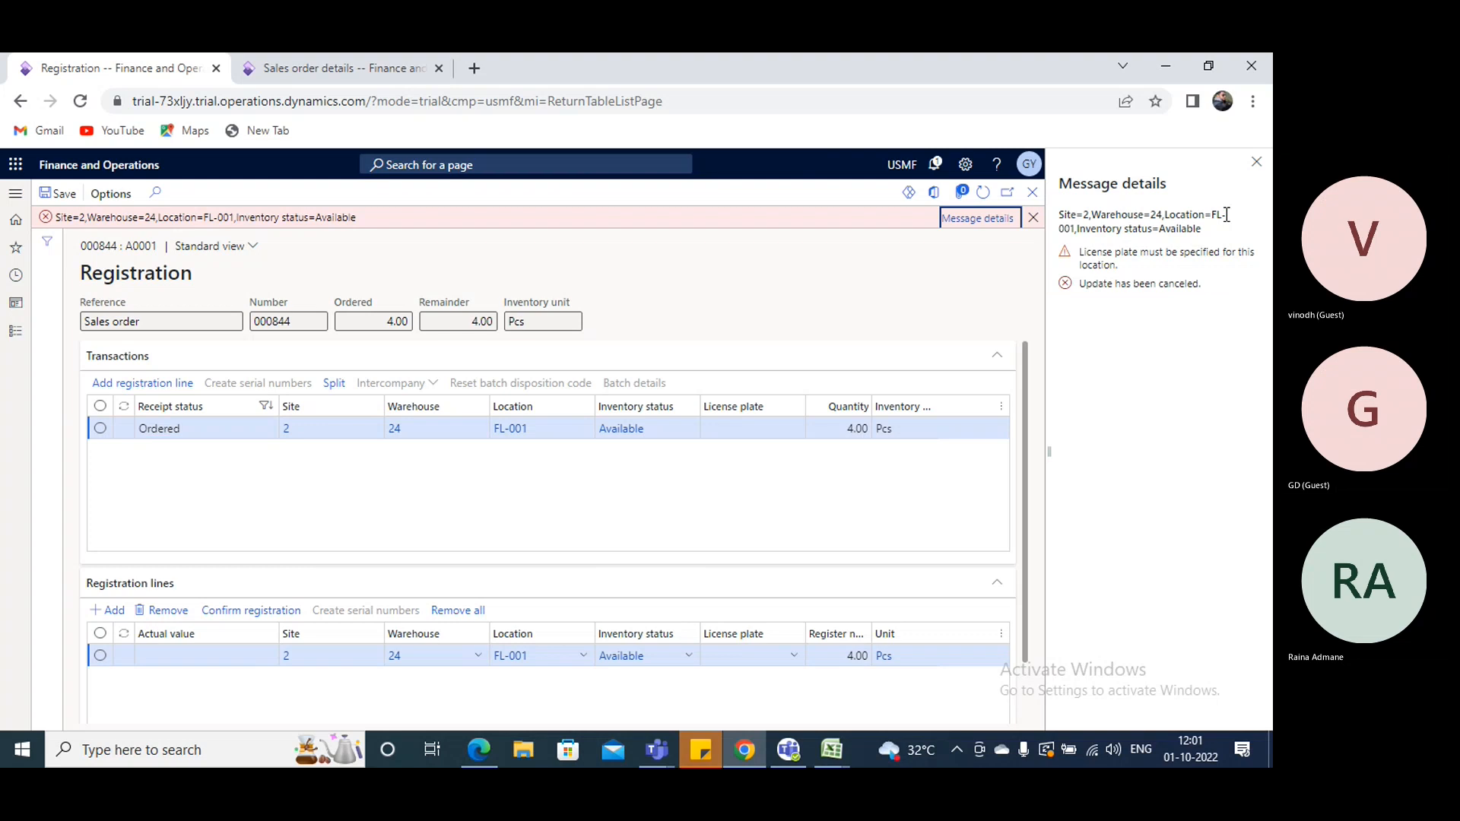
left_click(1255, 161)
- Set the registration line's license plate to 24, save, and confirm the registration of the returned item
left_click(759, 654)
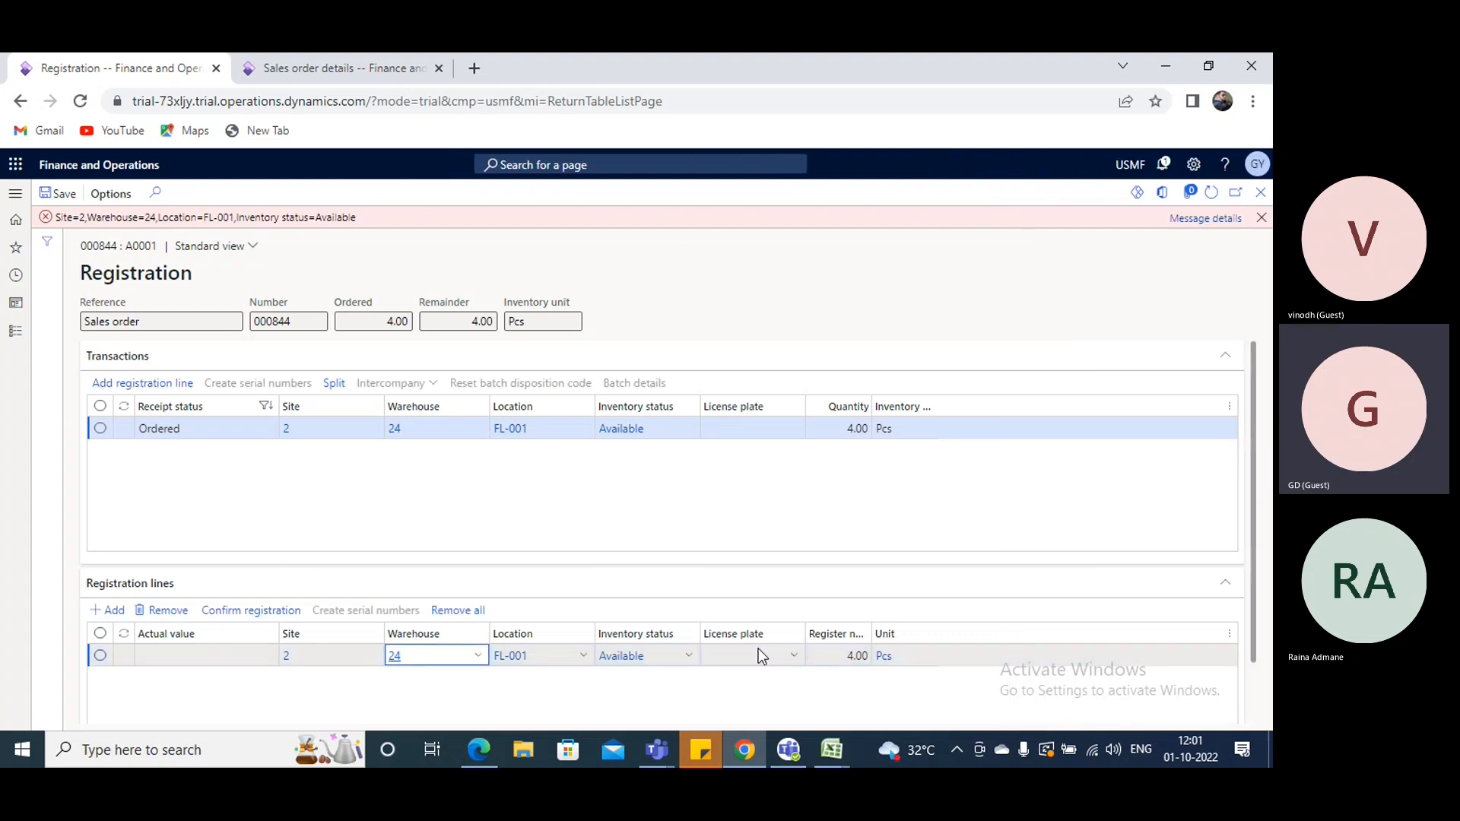
type("24")
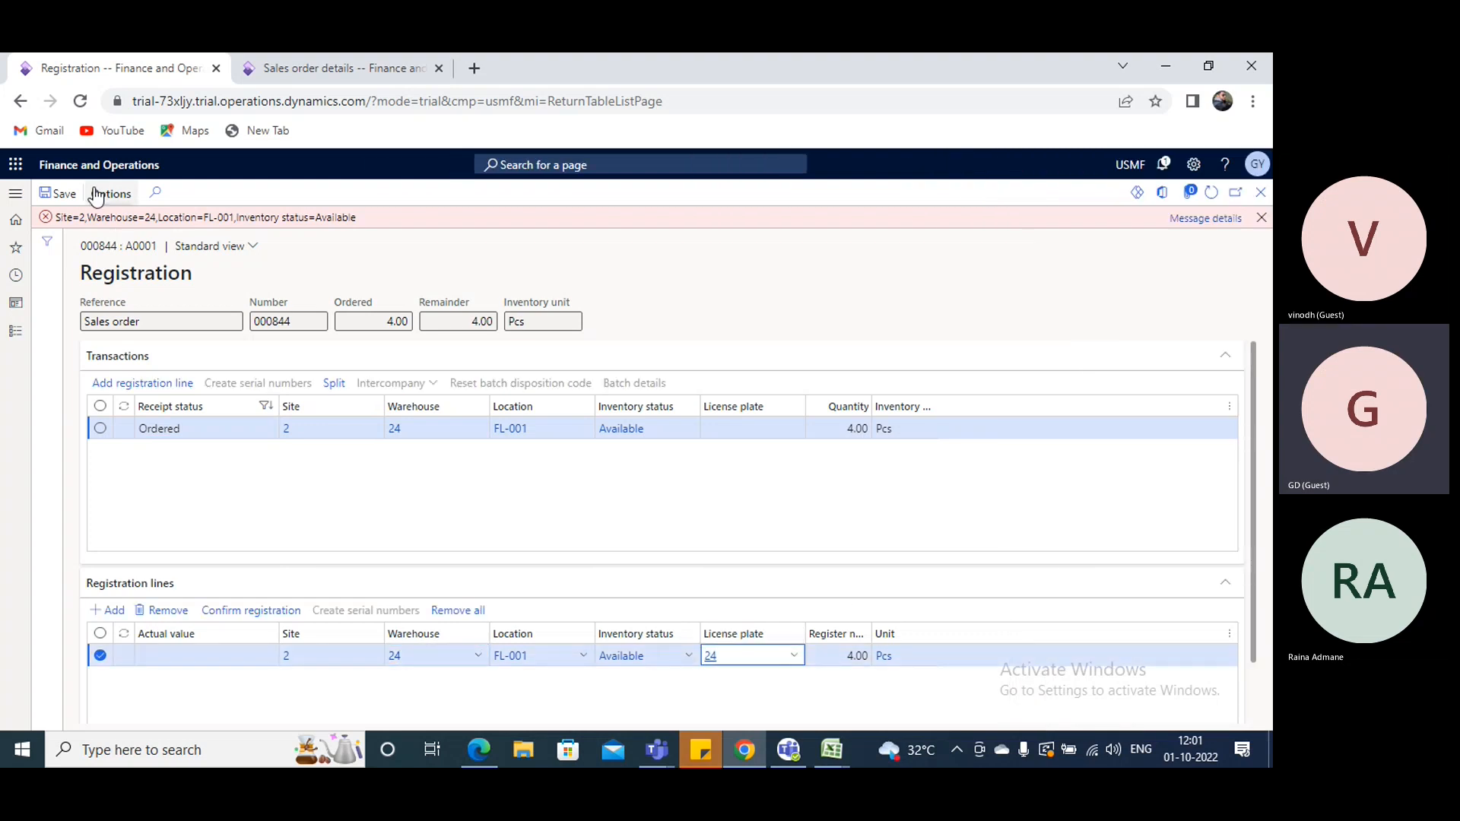
left_click(65, 196)
left_click(262, 591)
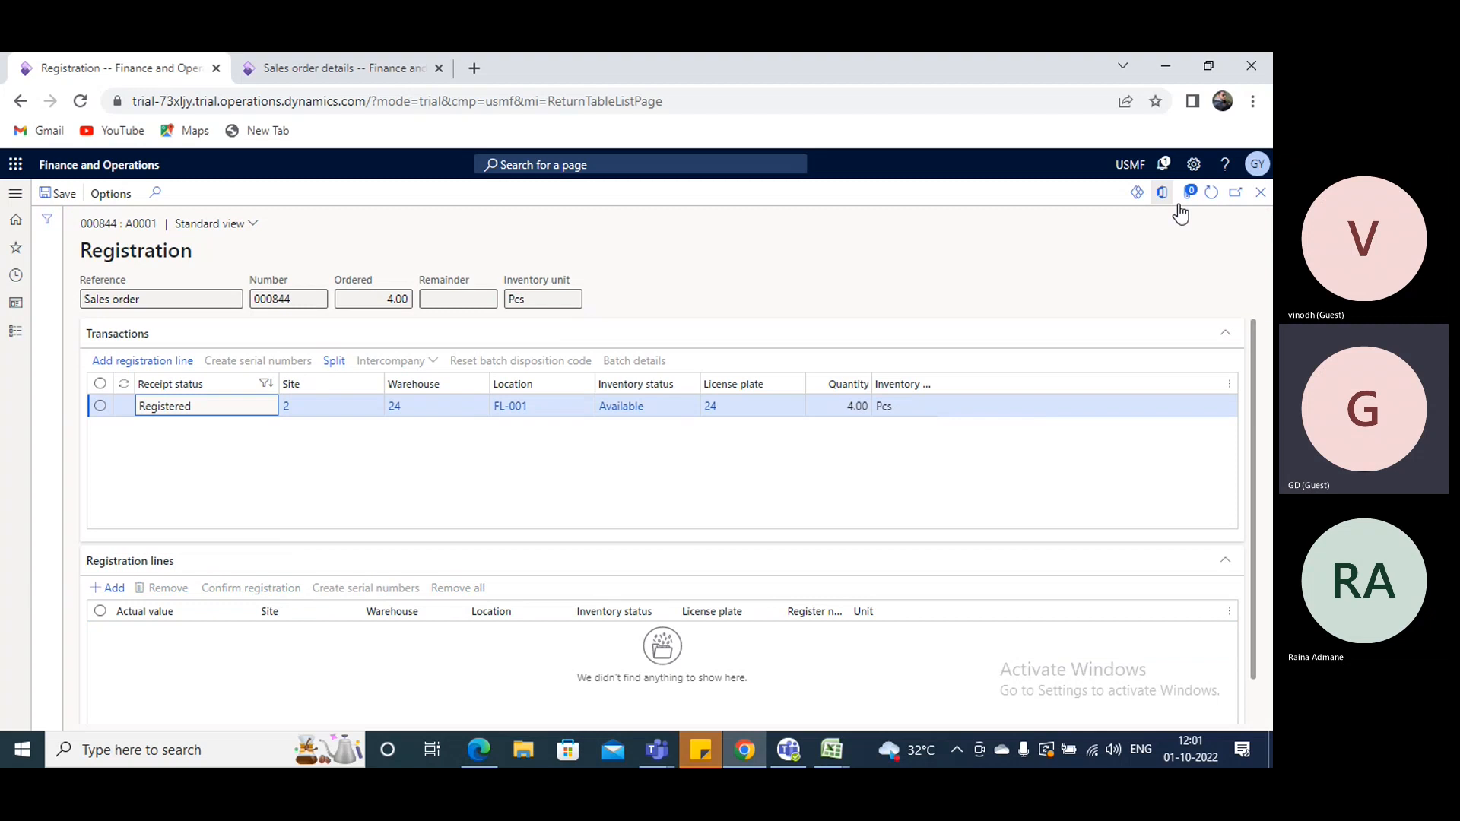
left_click(1259, 194)
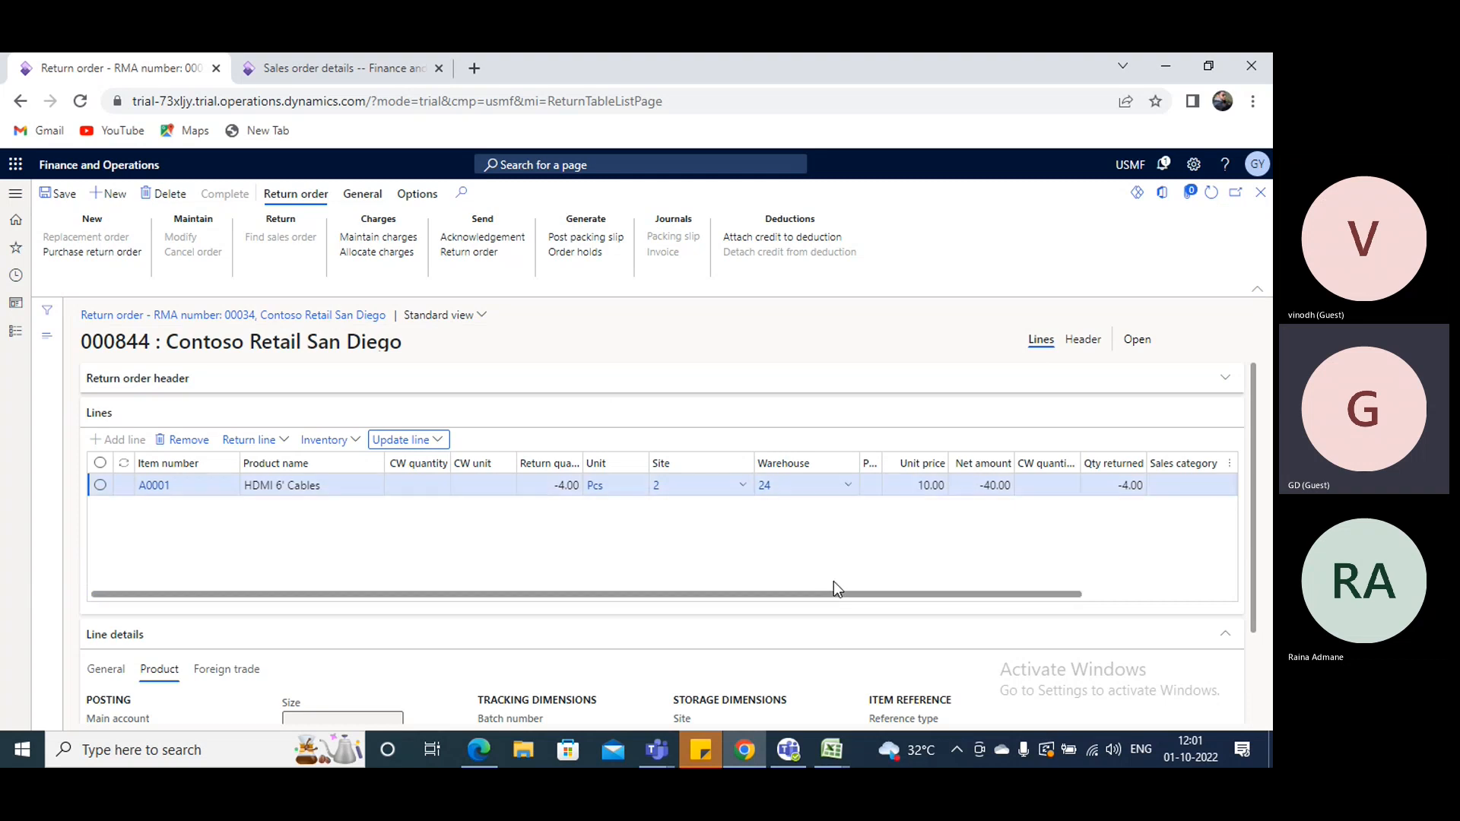
- Check the return line's status and compare it with the matching returned order opened from the list of all sales orders
left_click_drag(831, 598, 1235, 594)
left_click(327, 68)
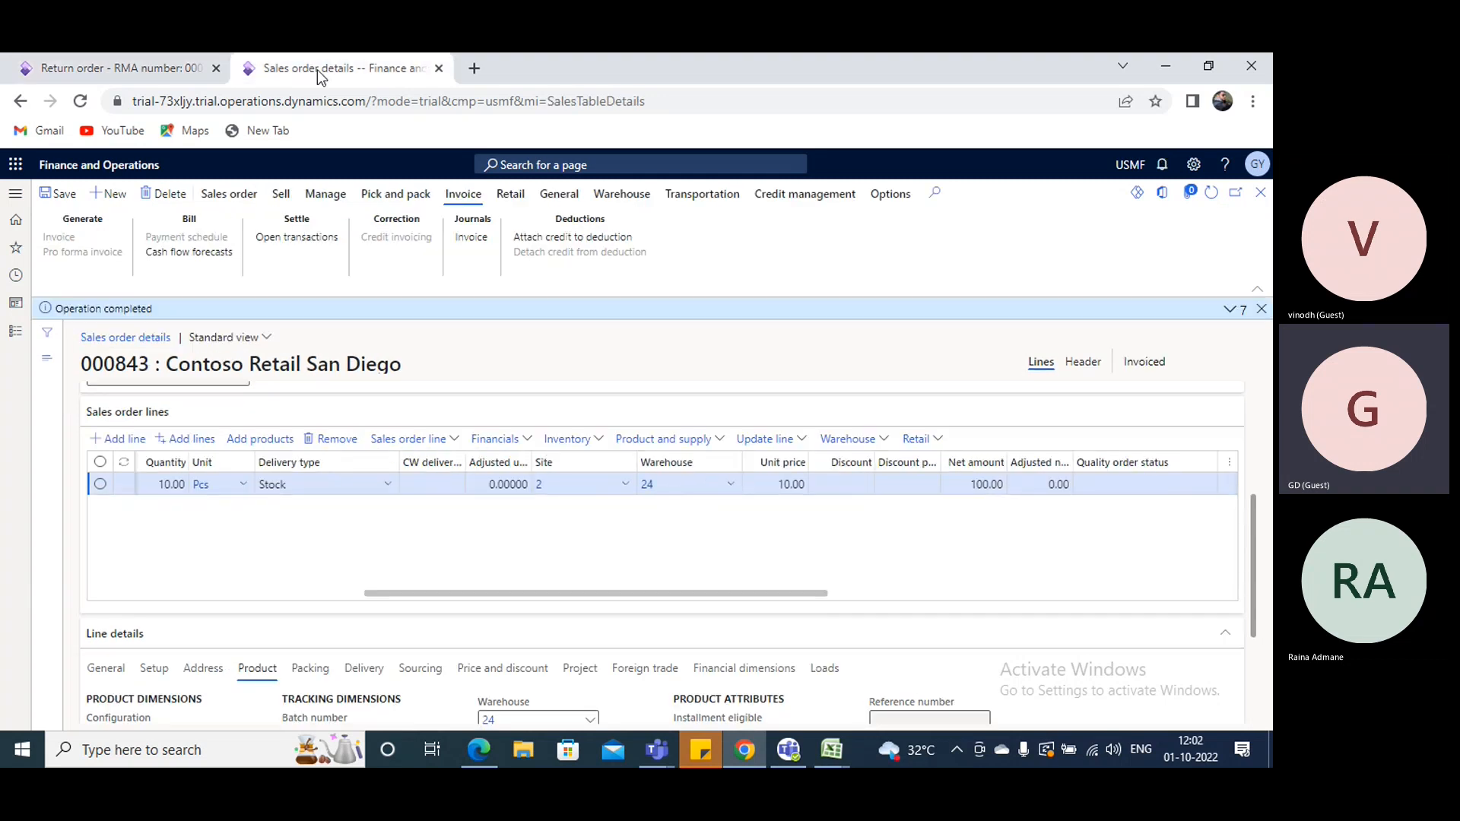
left_click(1260, 194)
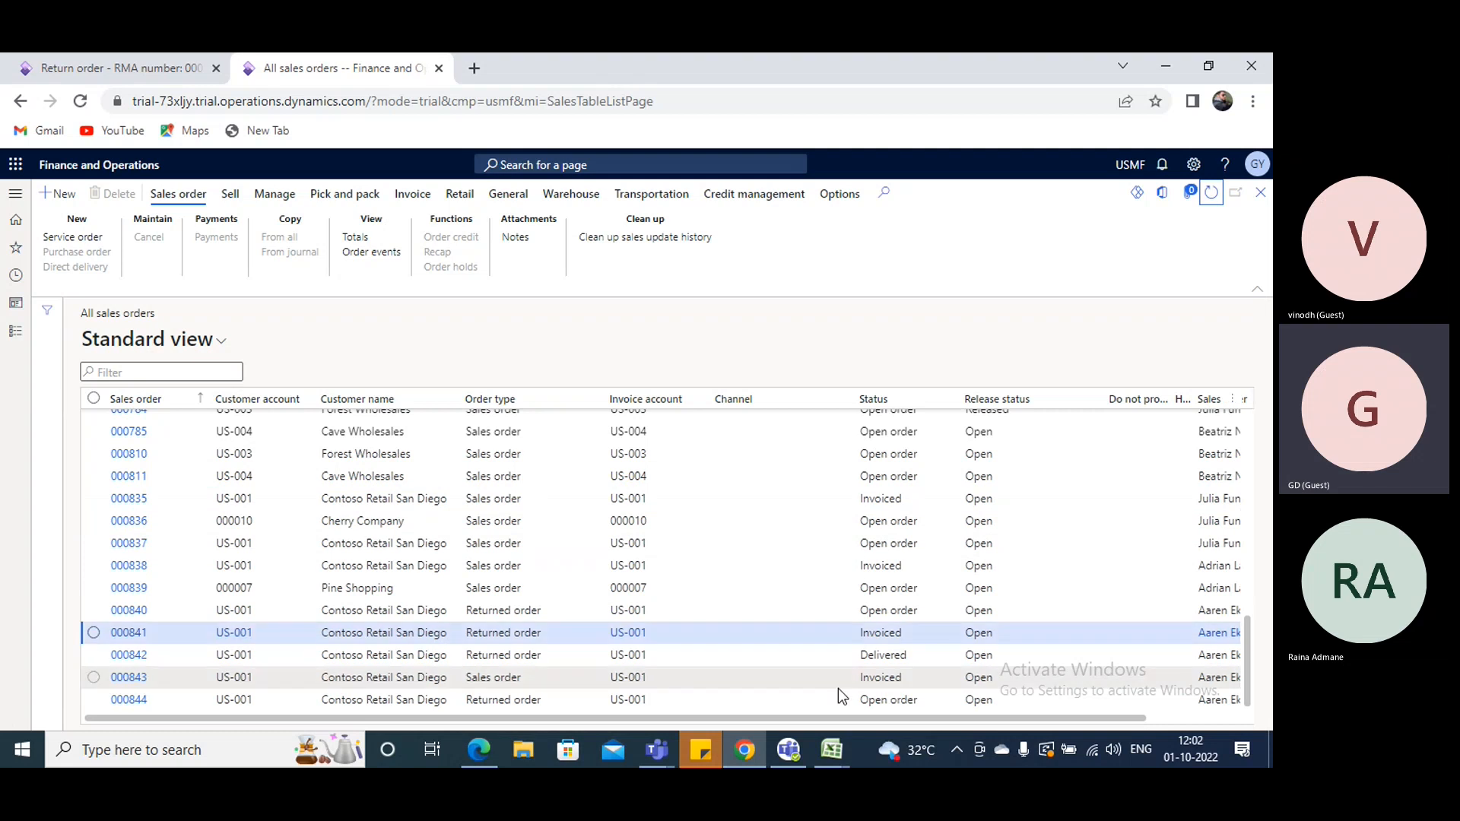
left_click(142, 700)
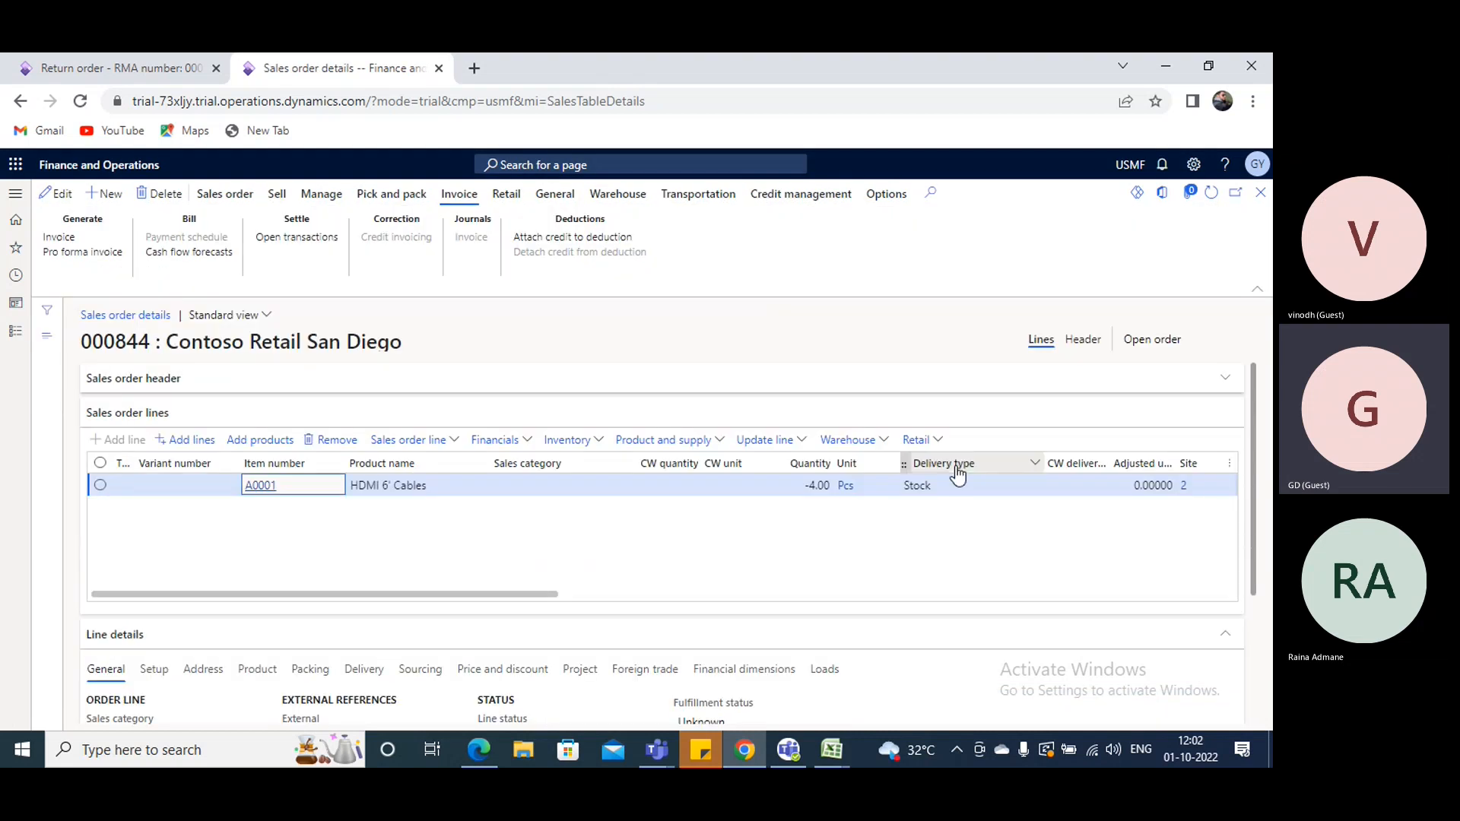
left_click(107, 60)
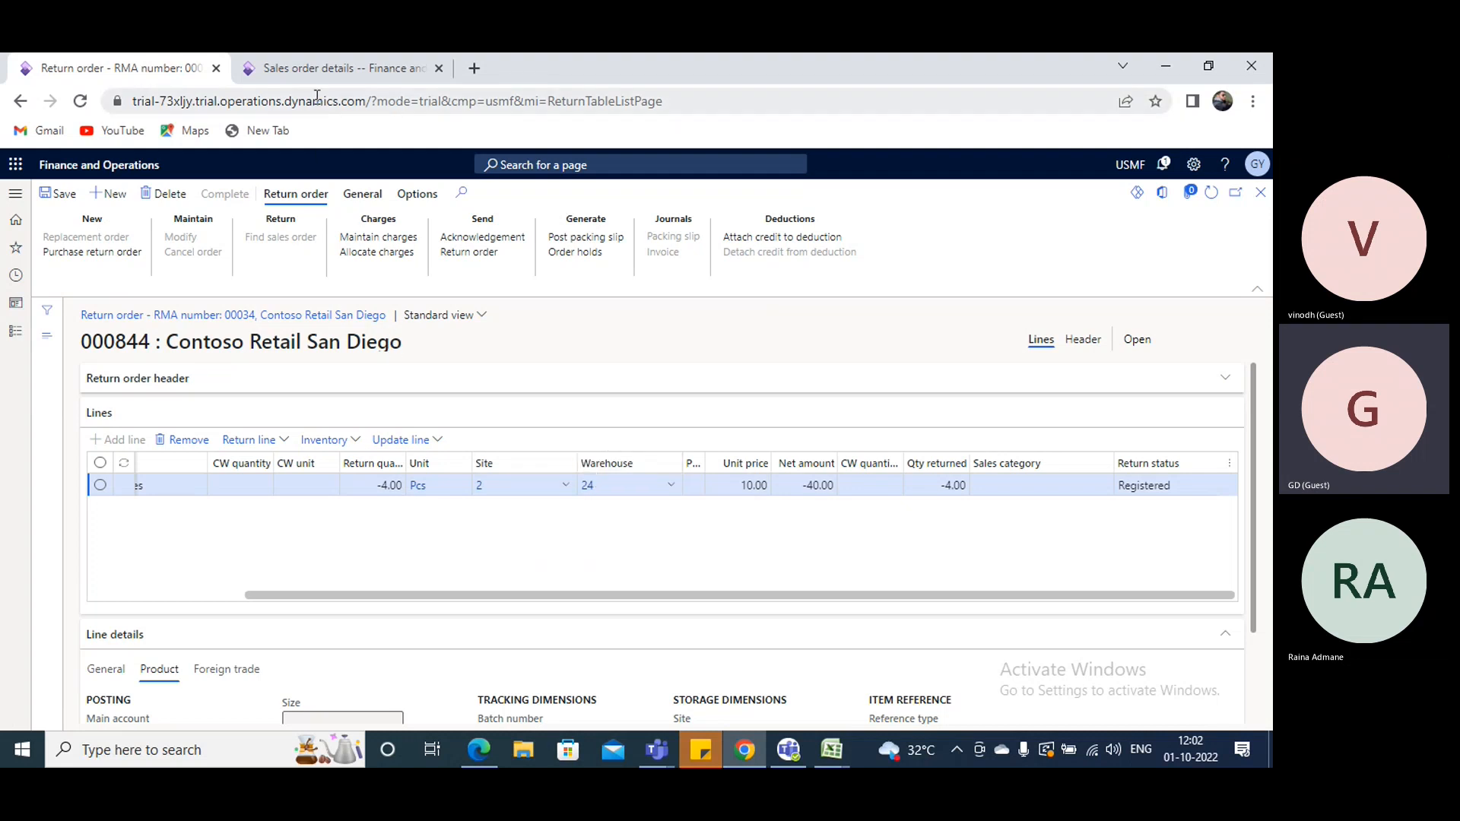
left_click(321, 69)
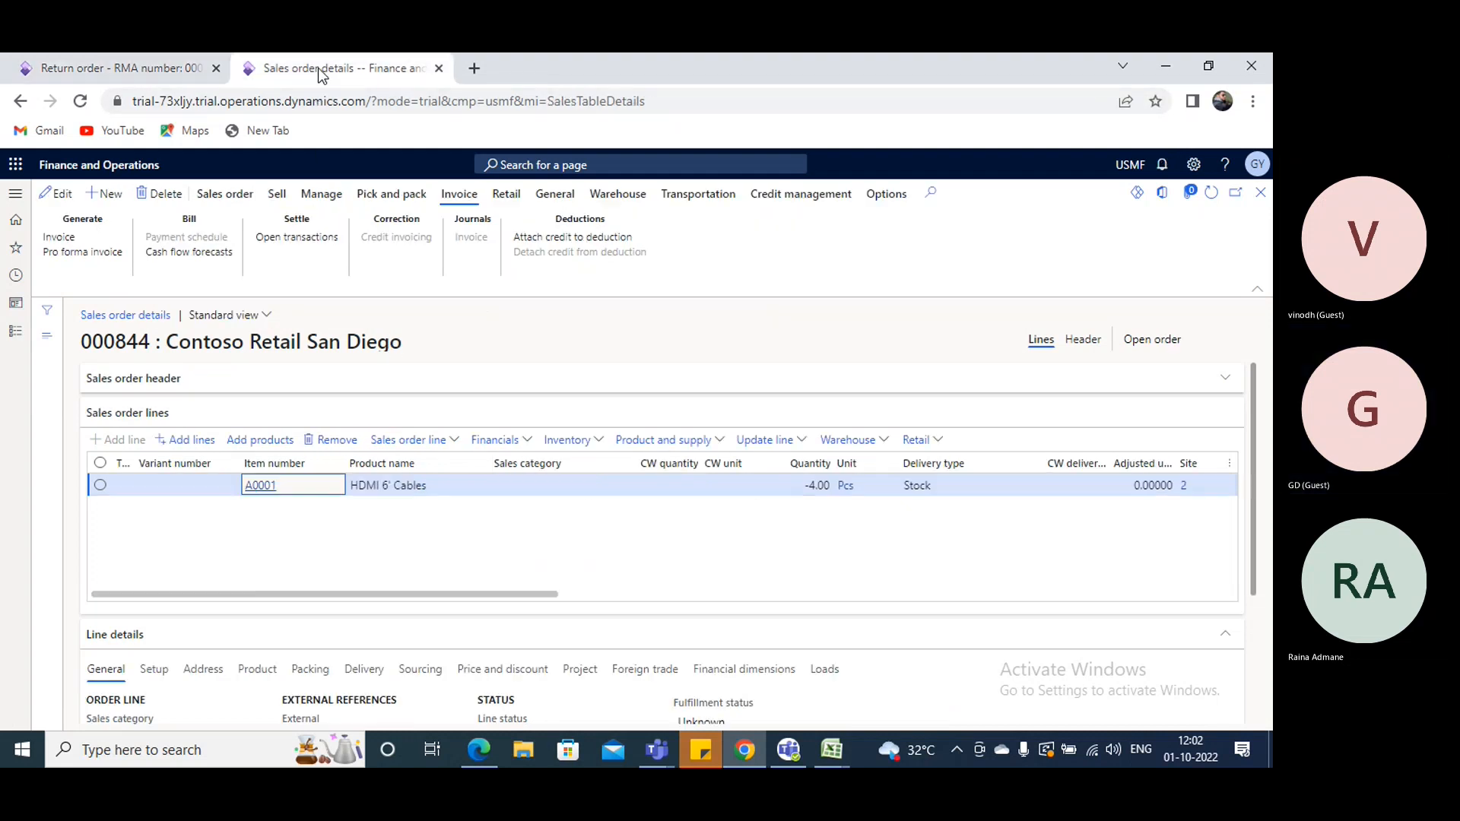
left_click(6, 330)
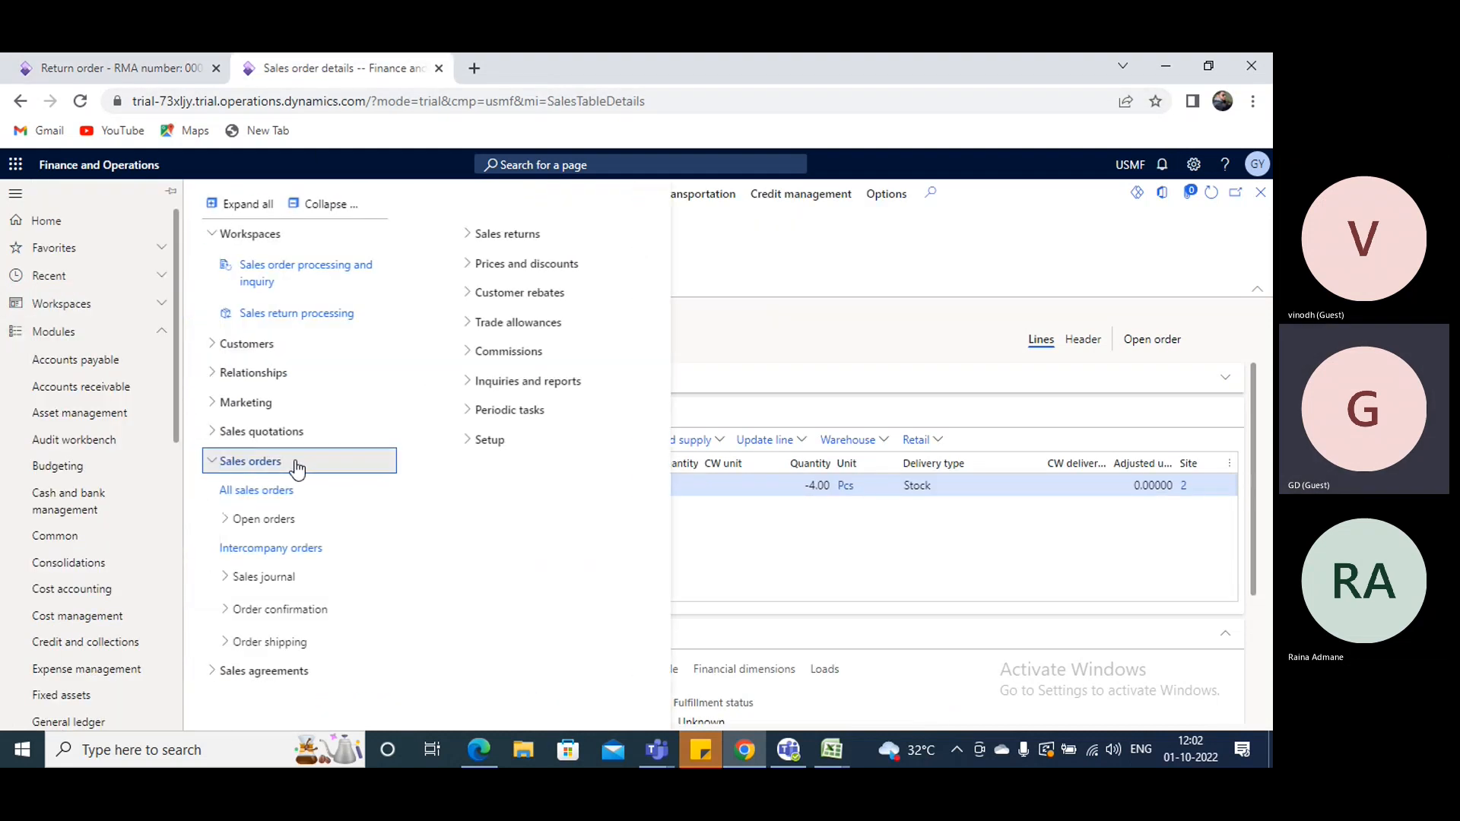
left_click(255, 472)
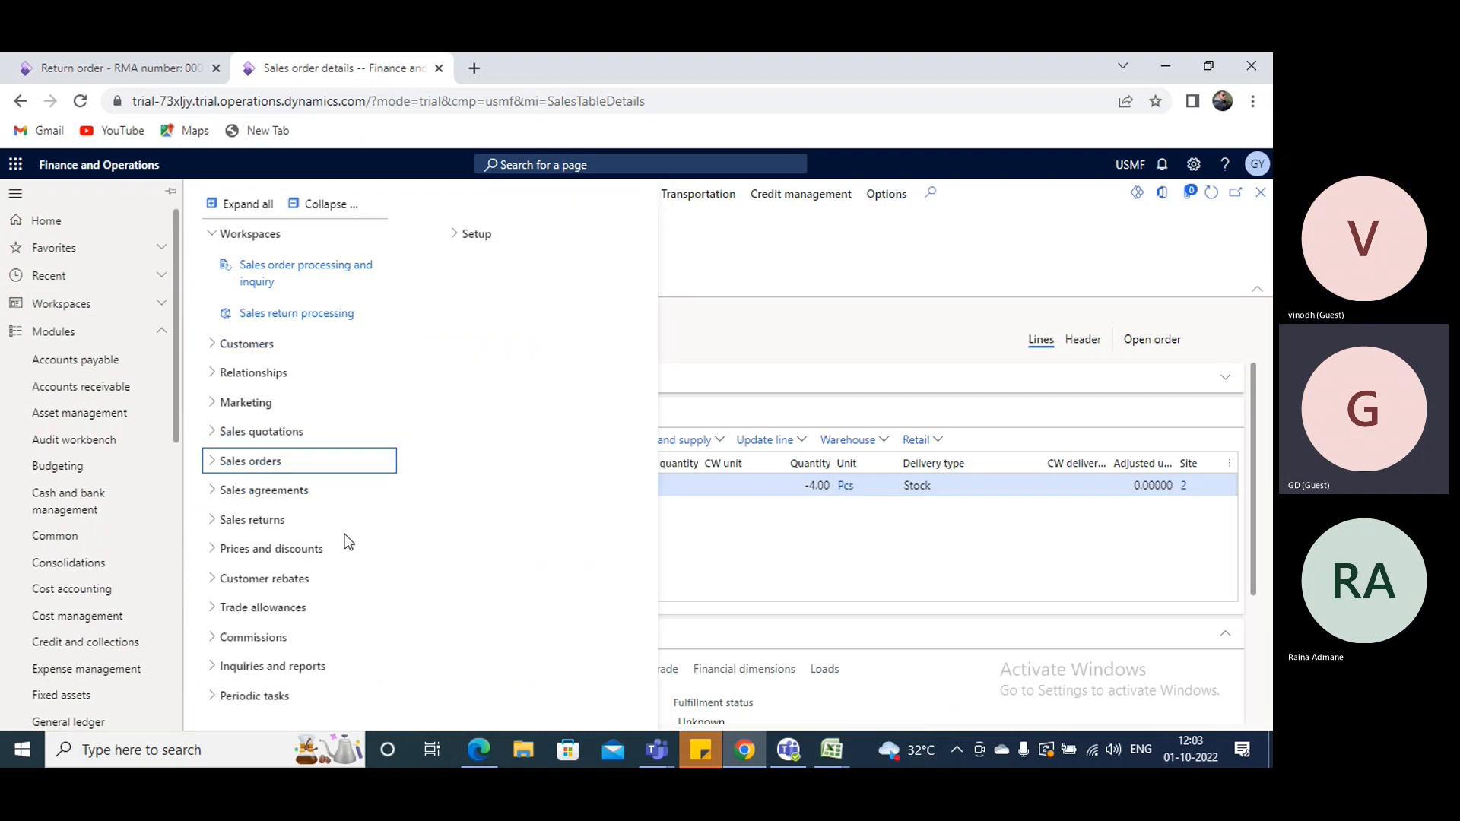
left_click(879, 528)
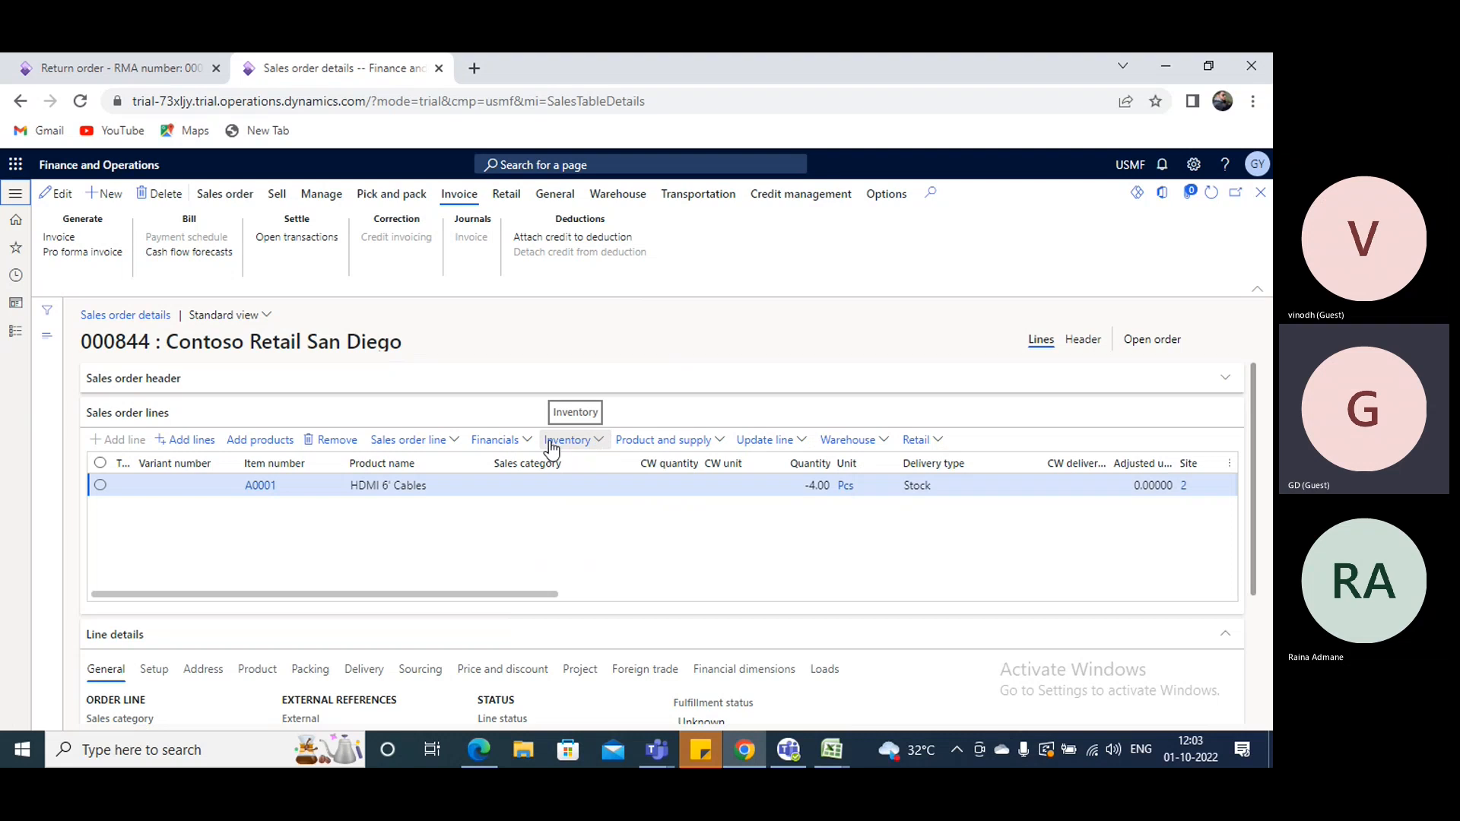
left_click(193, 73)
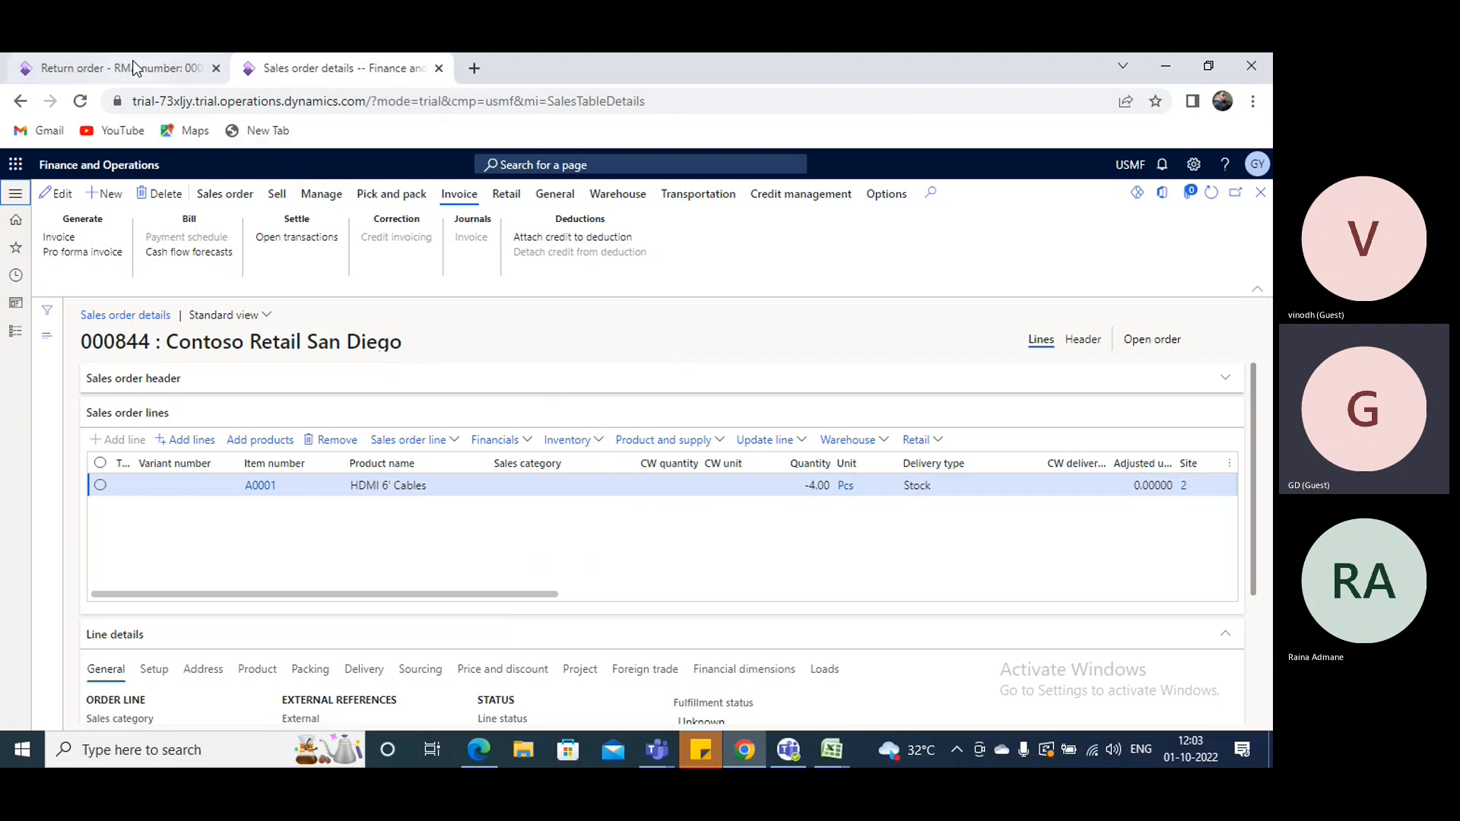
left_click(15, 331)
scroll(107, 510, "down", 3)
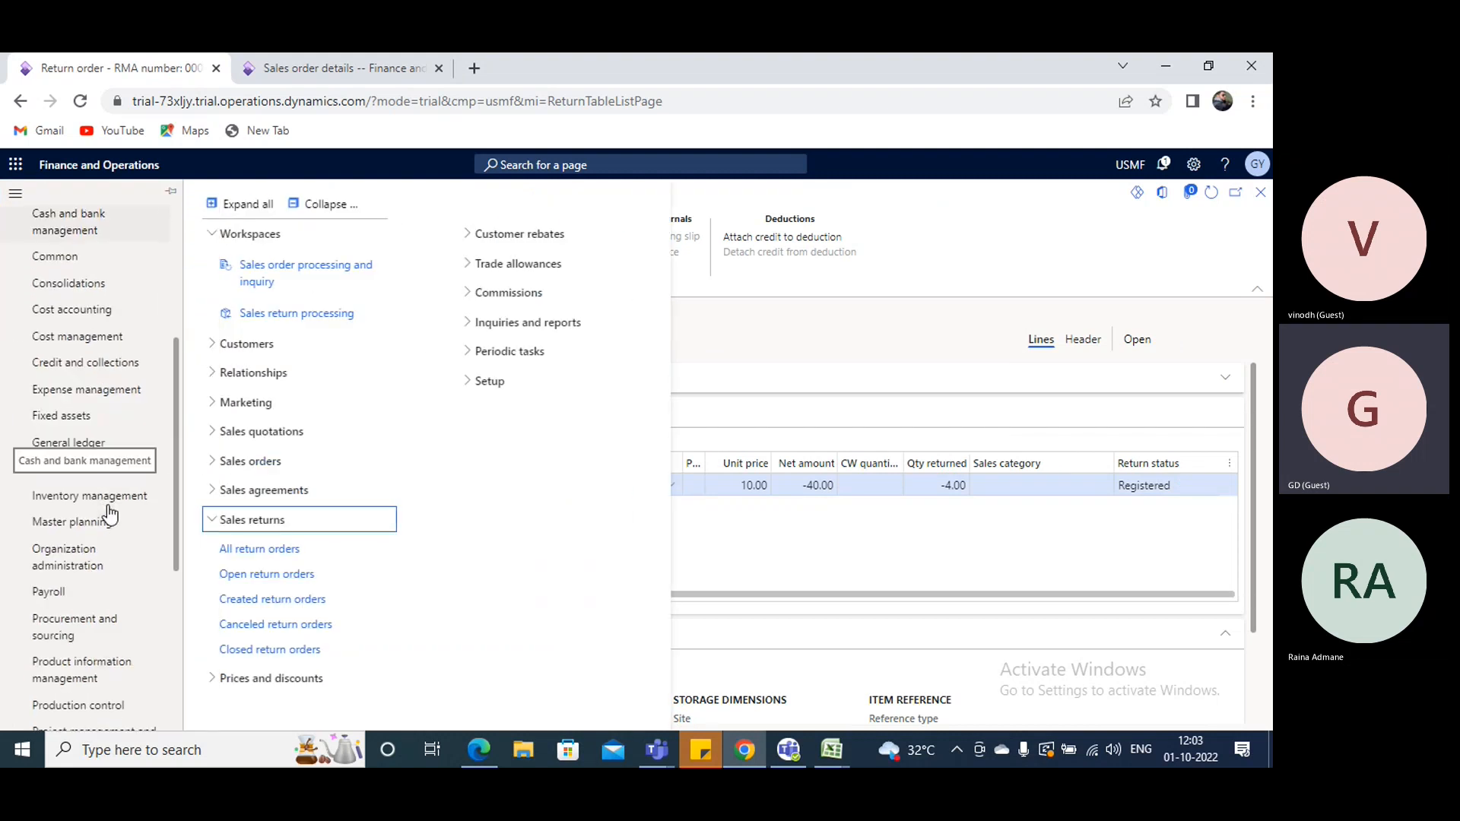
left_click(113, 498)
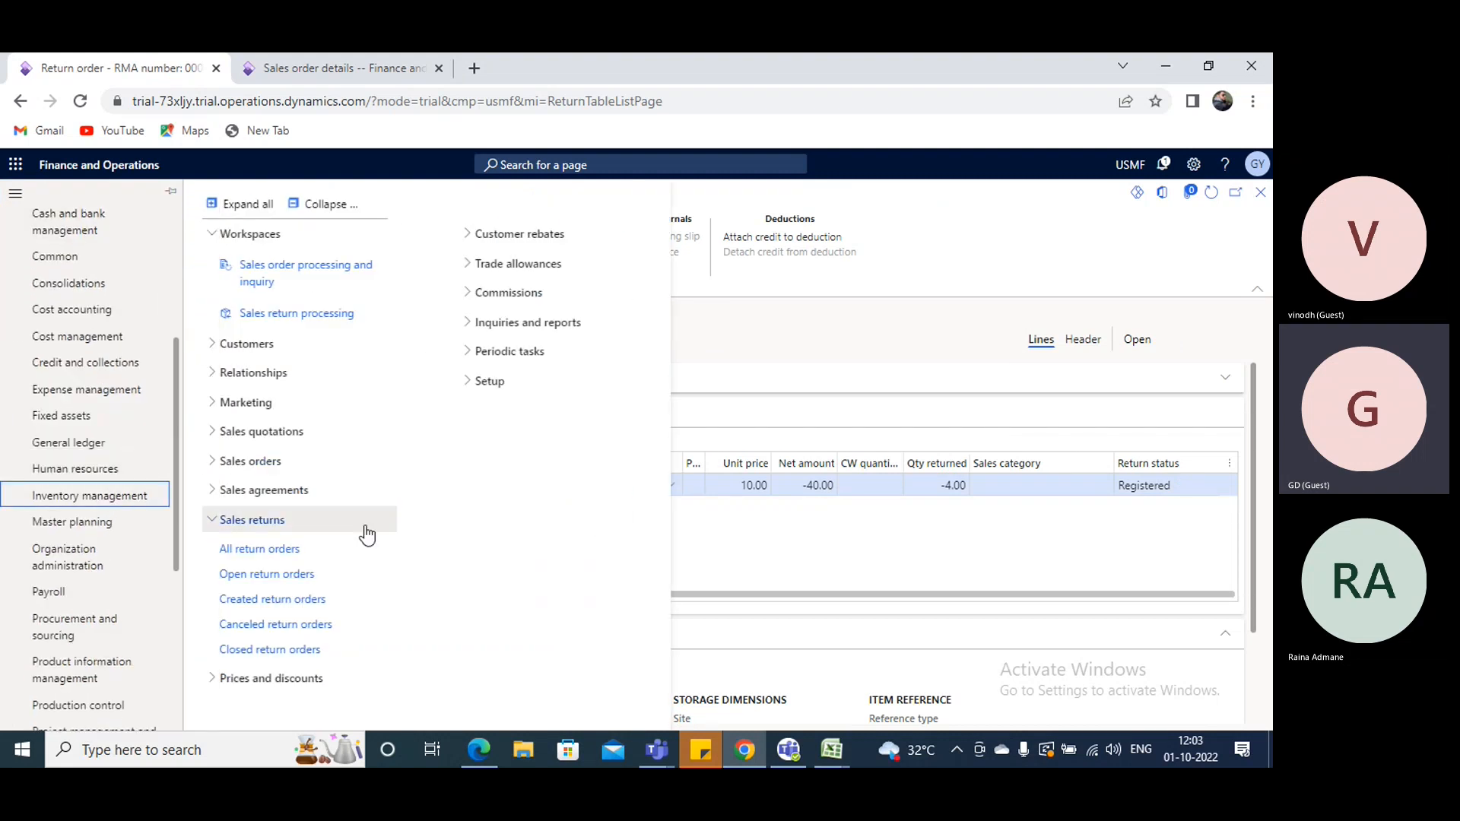
left_click(114, 498)
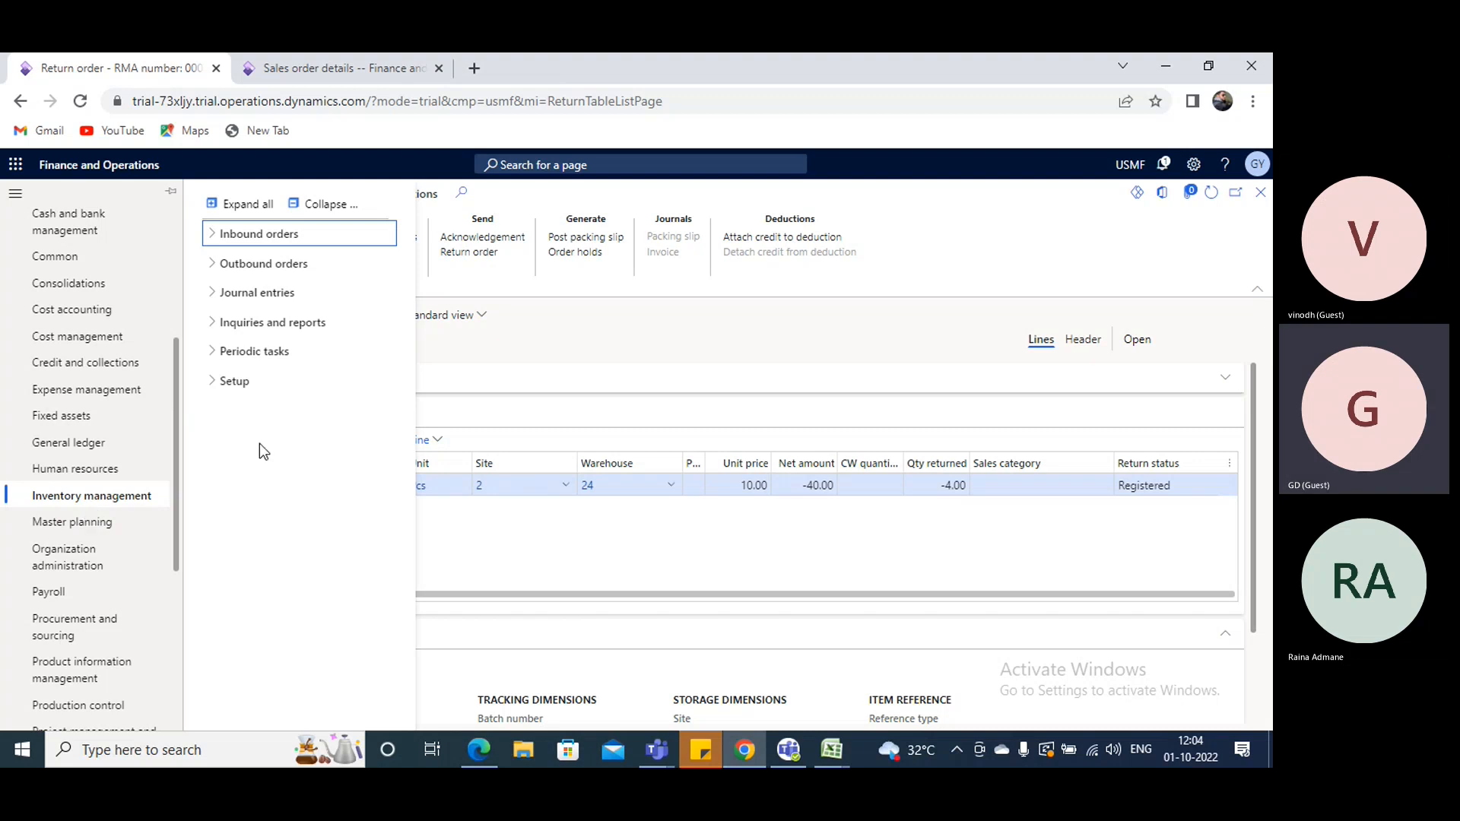
- View the inventory transactions of the A0001 return line
left_click(739, 394)
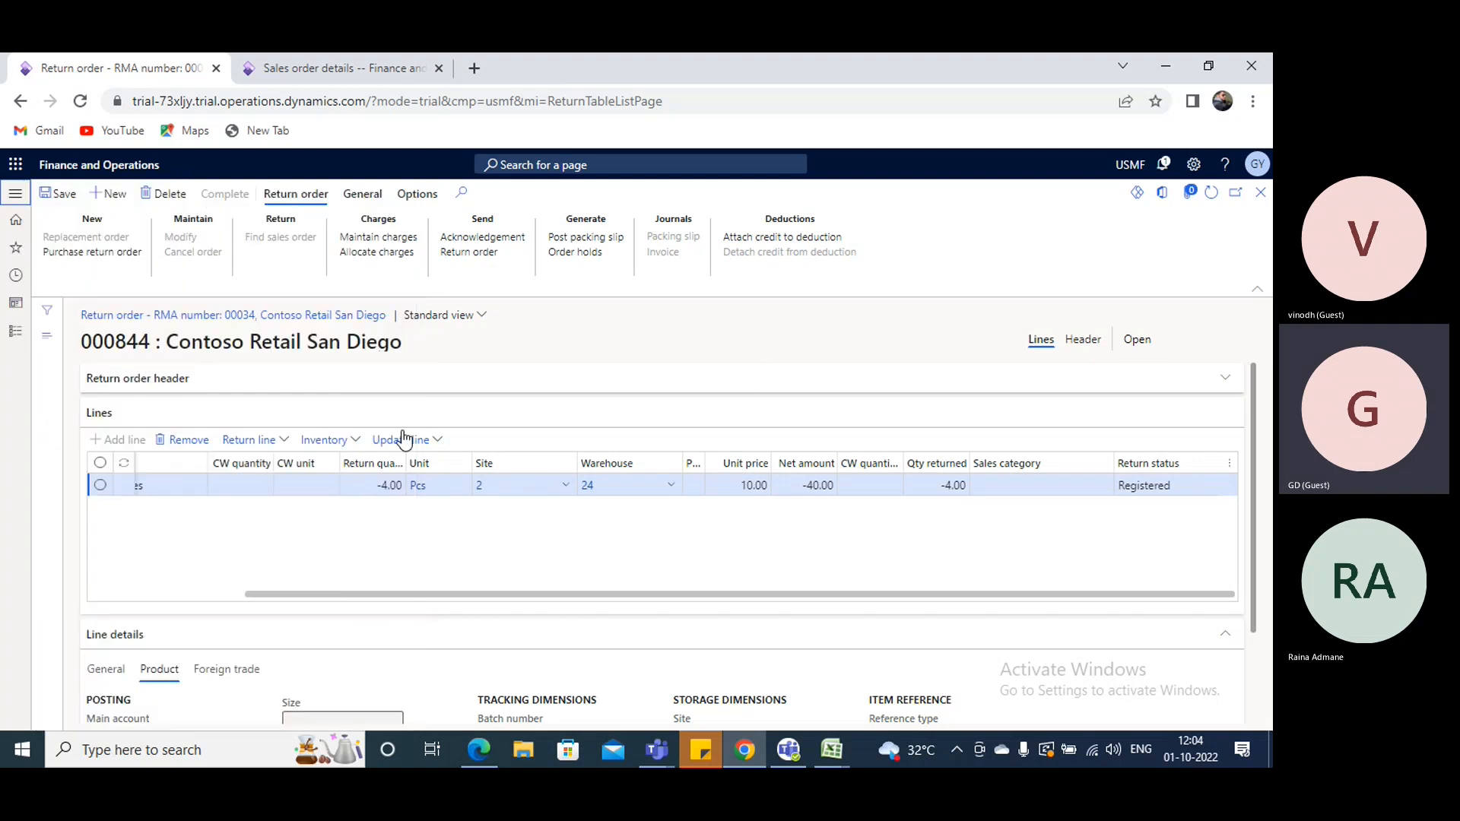
left_click(356, 441)
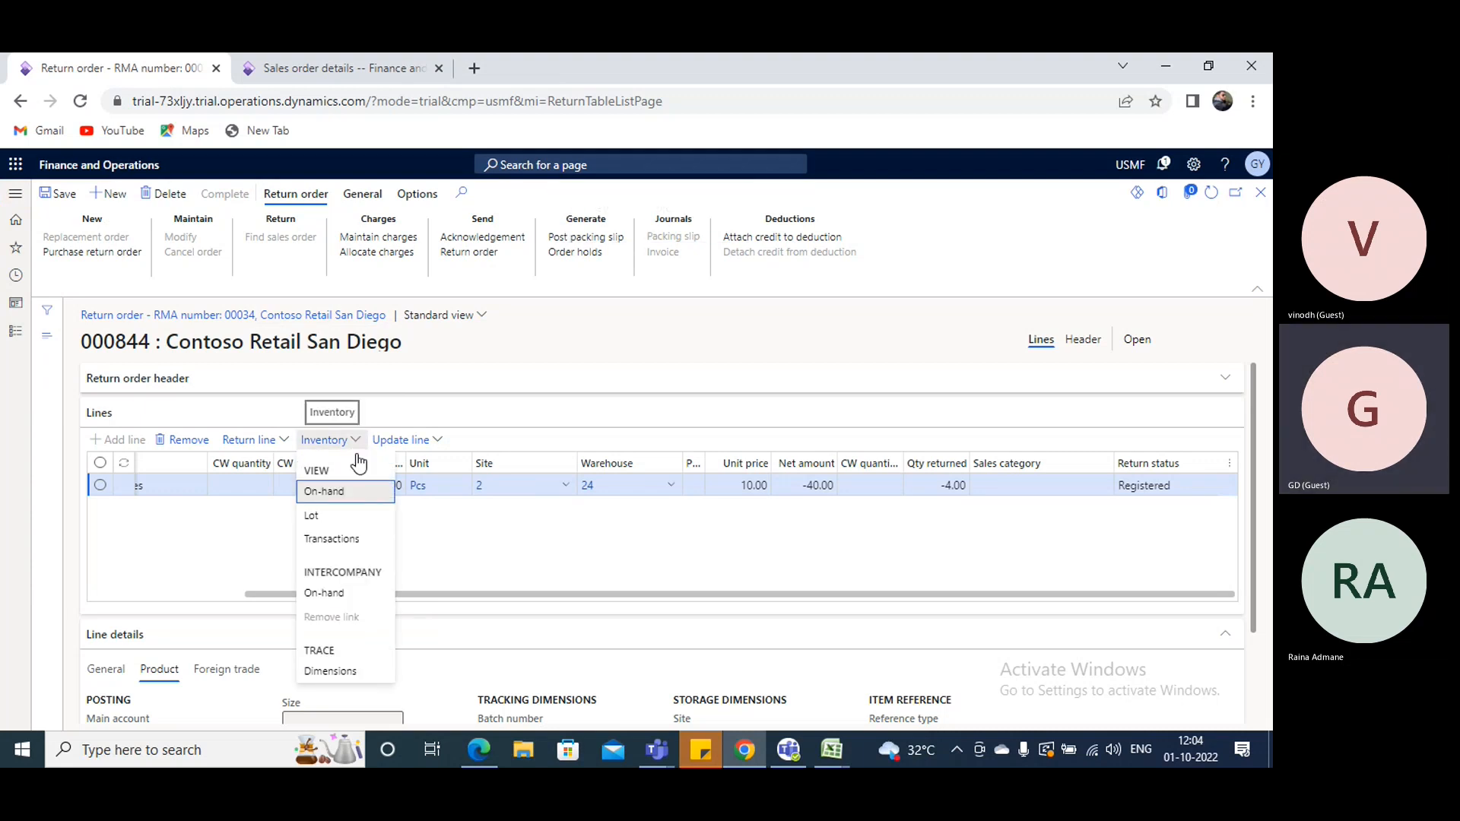
left_click(342, 541)
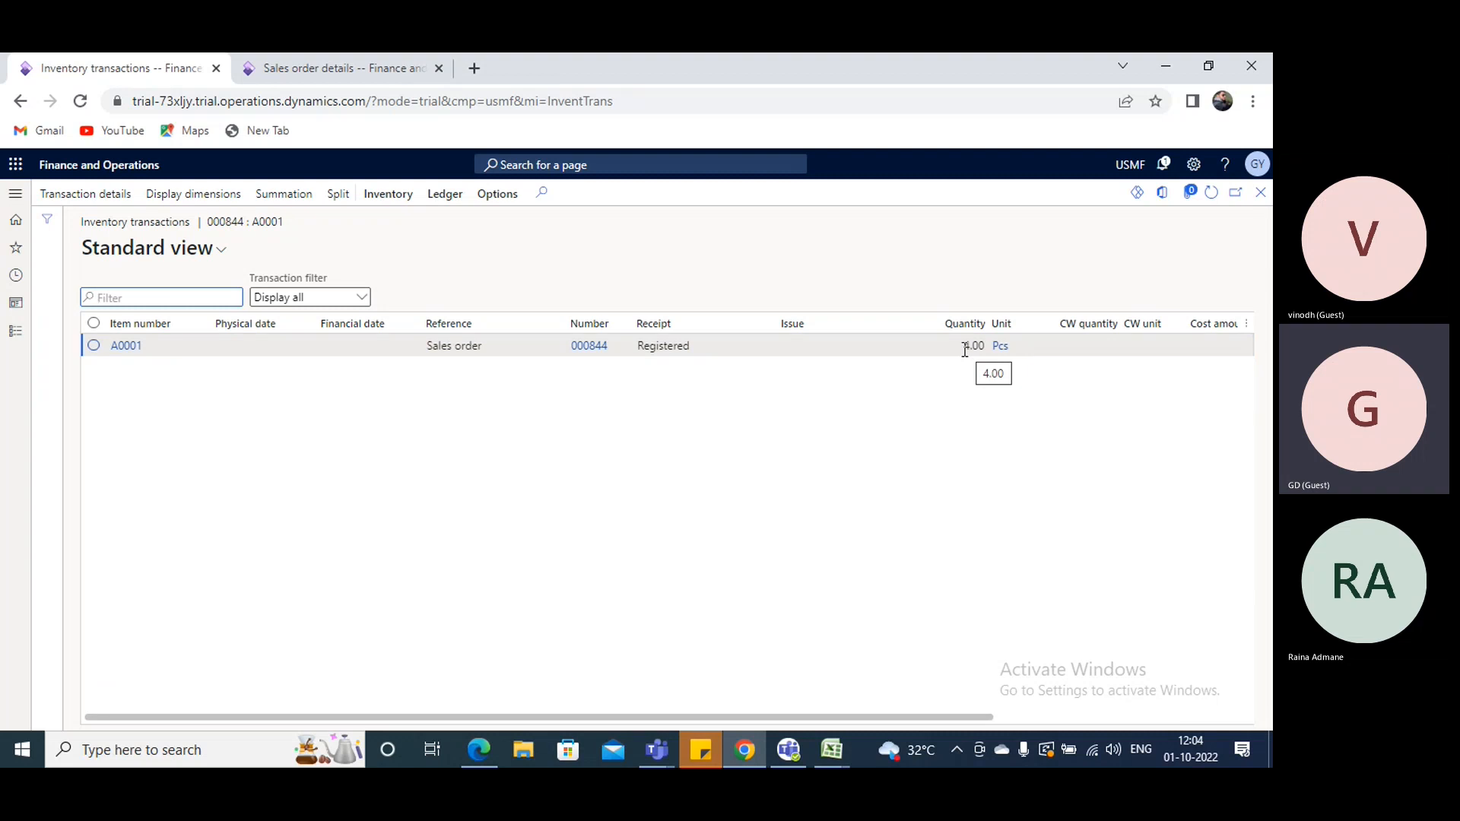
- Browse the Inventory management pages for inbound orders, outbound orders, journal entries and setup
left_click(15, 193)
scroll(85, 587, "down", 5)
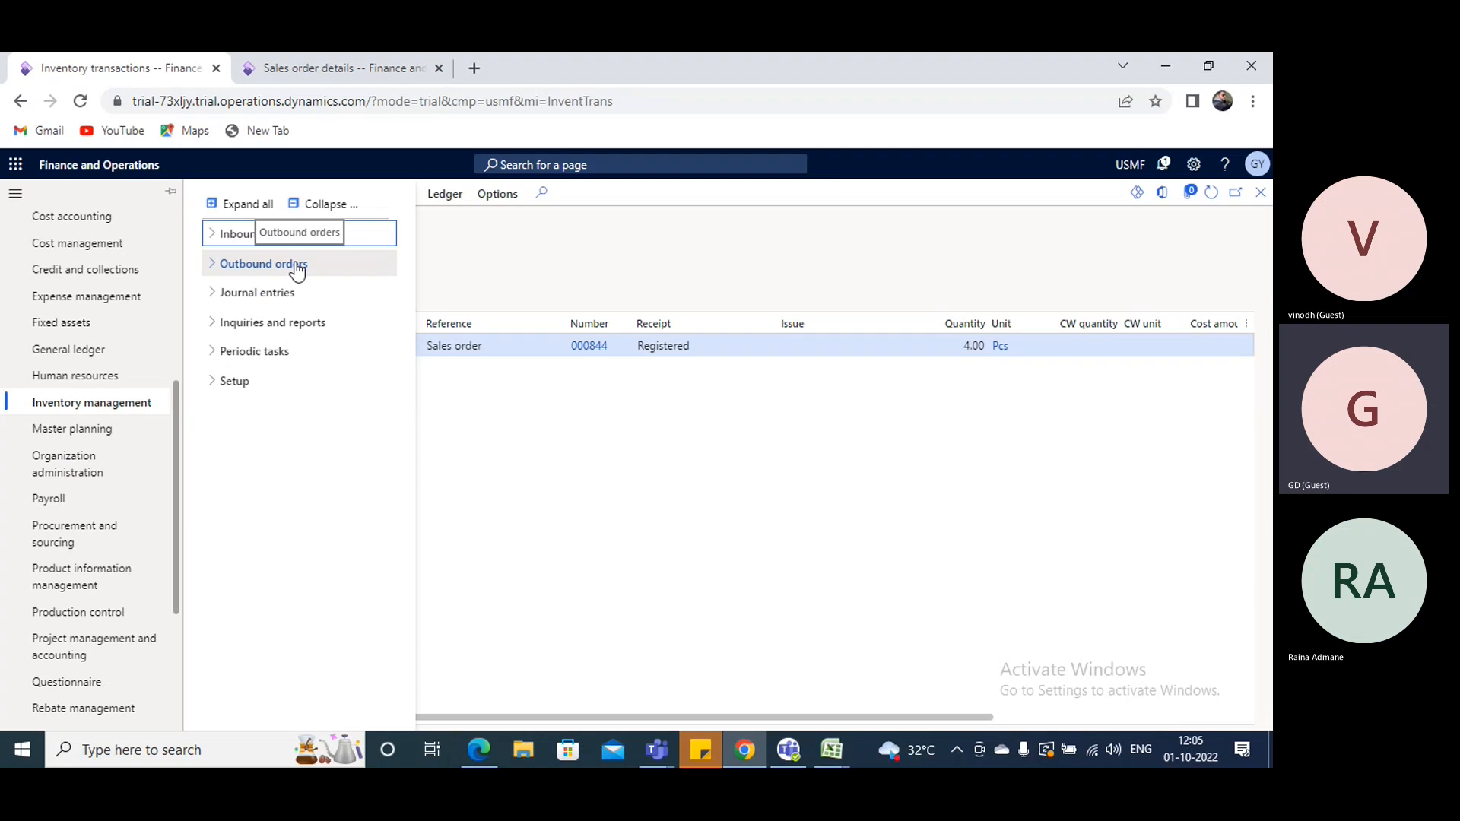
left_click(206, 237)
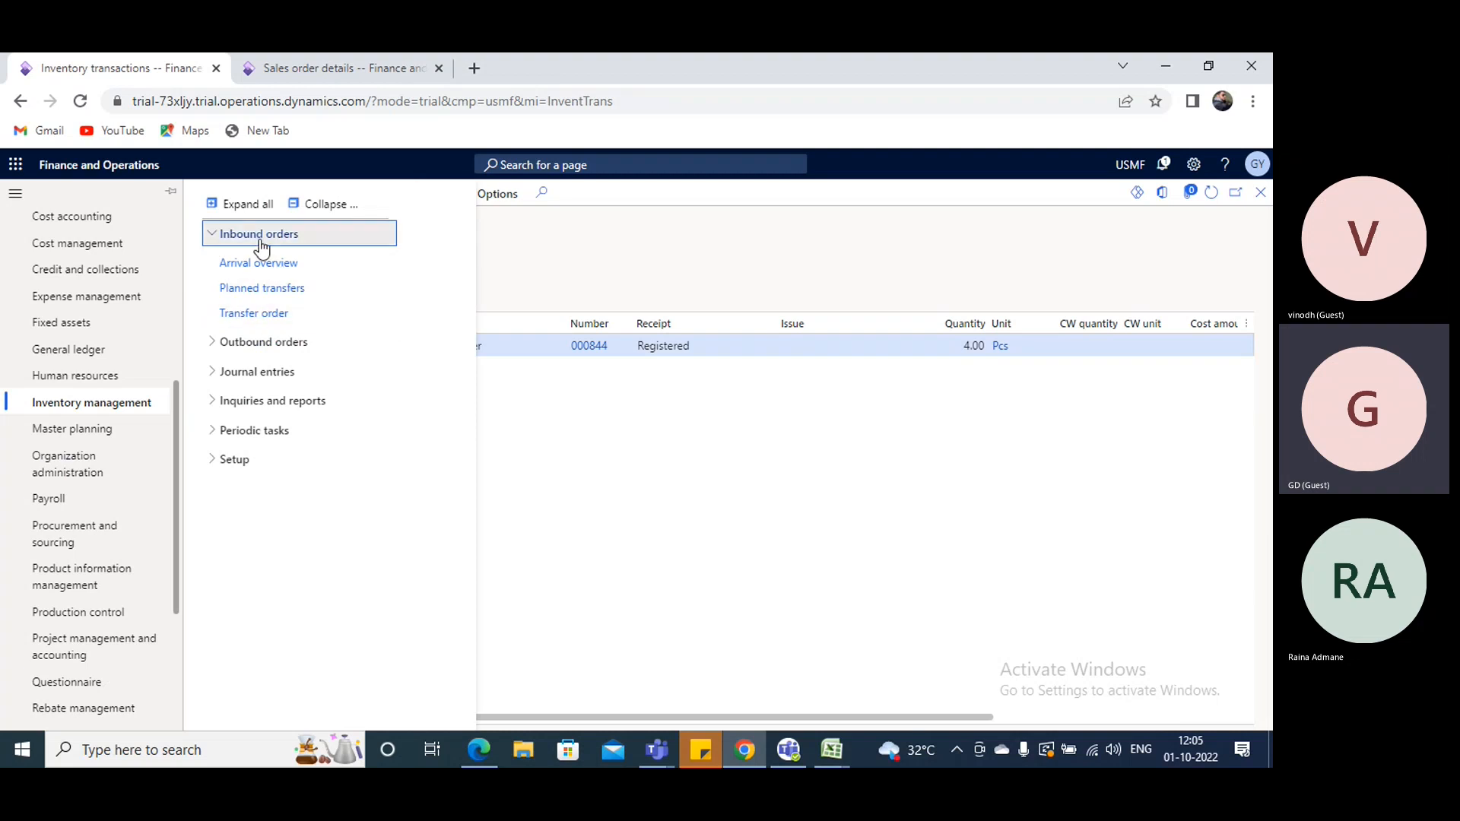
left_click(243, 206)
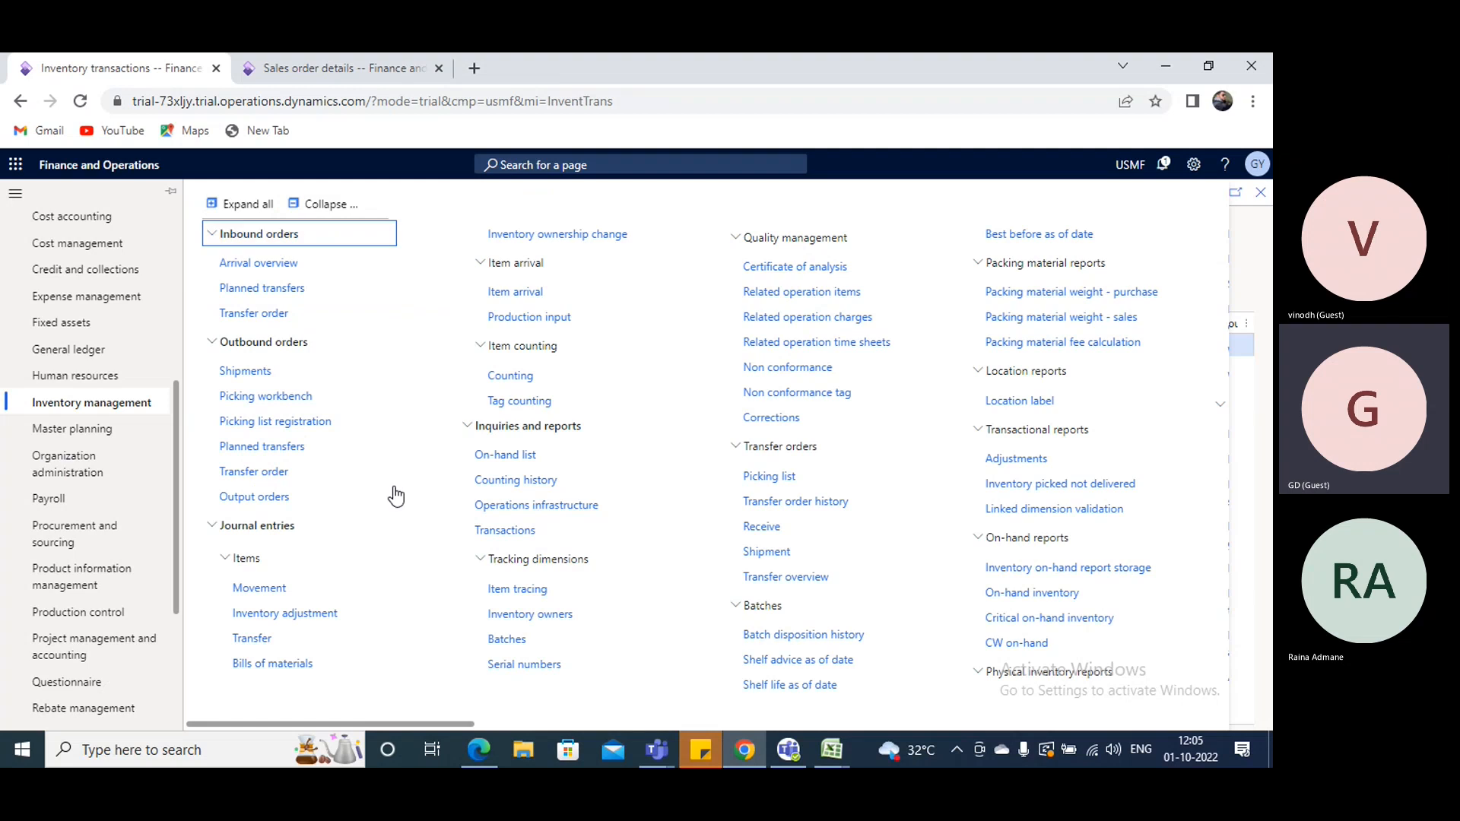
left_click(325, 202)
left_click(255, 242)
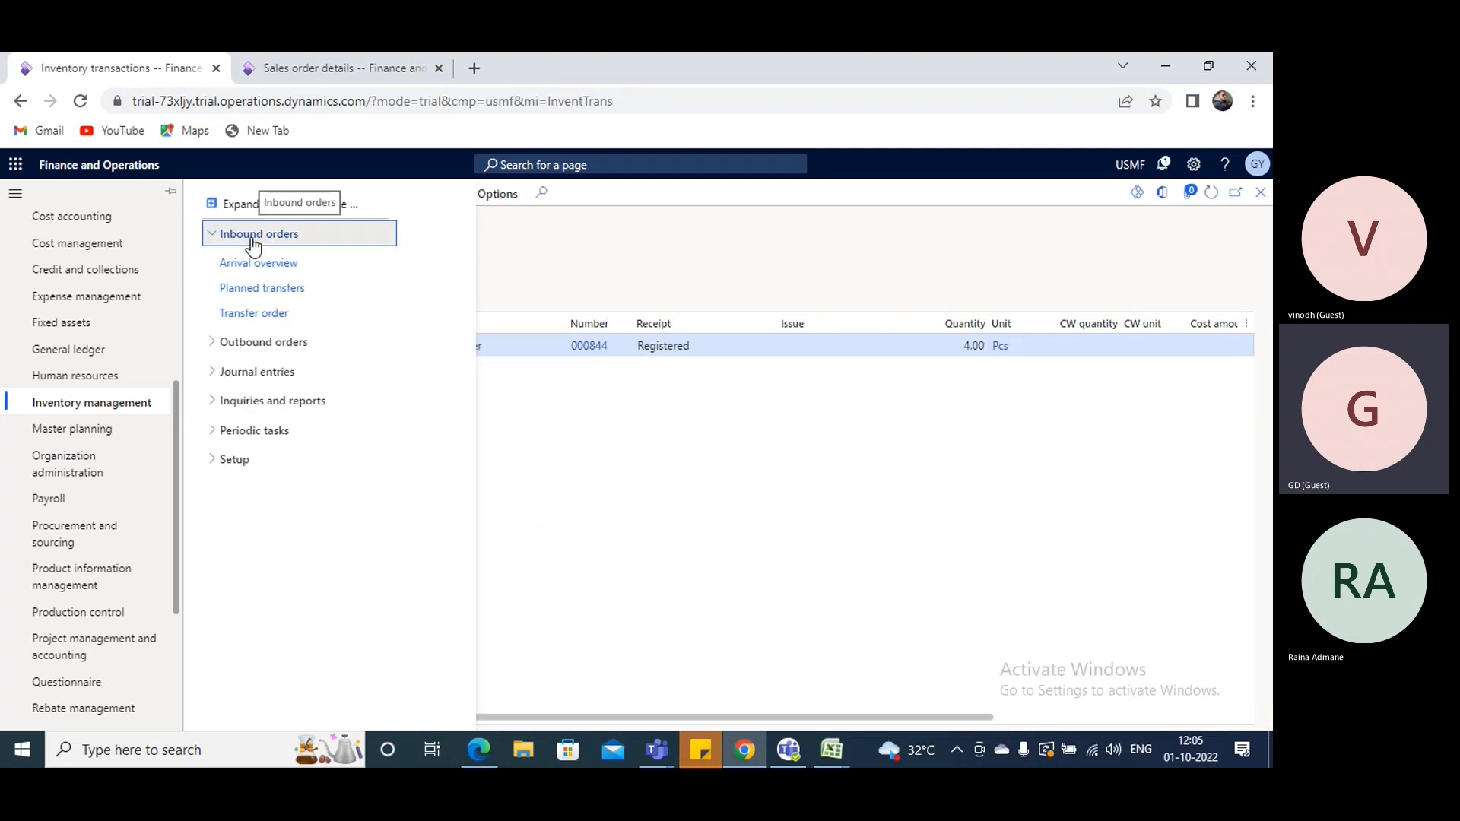
left_click(226, 343)
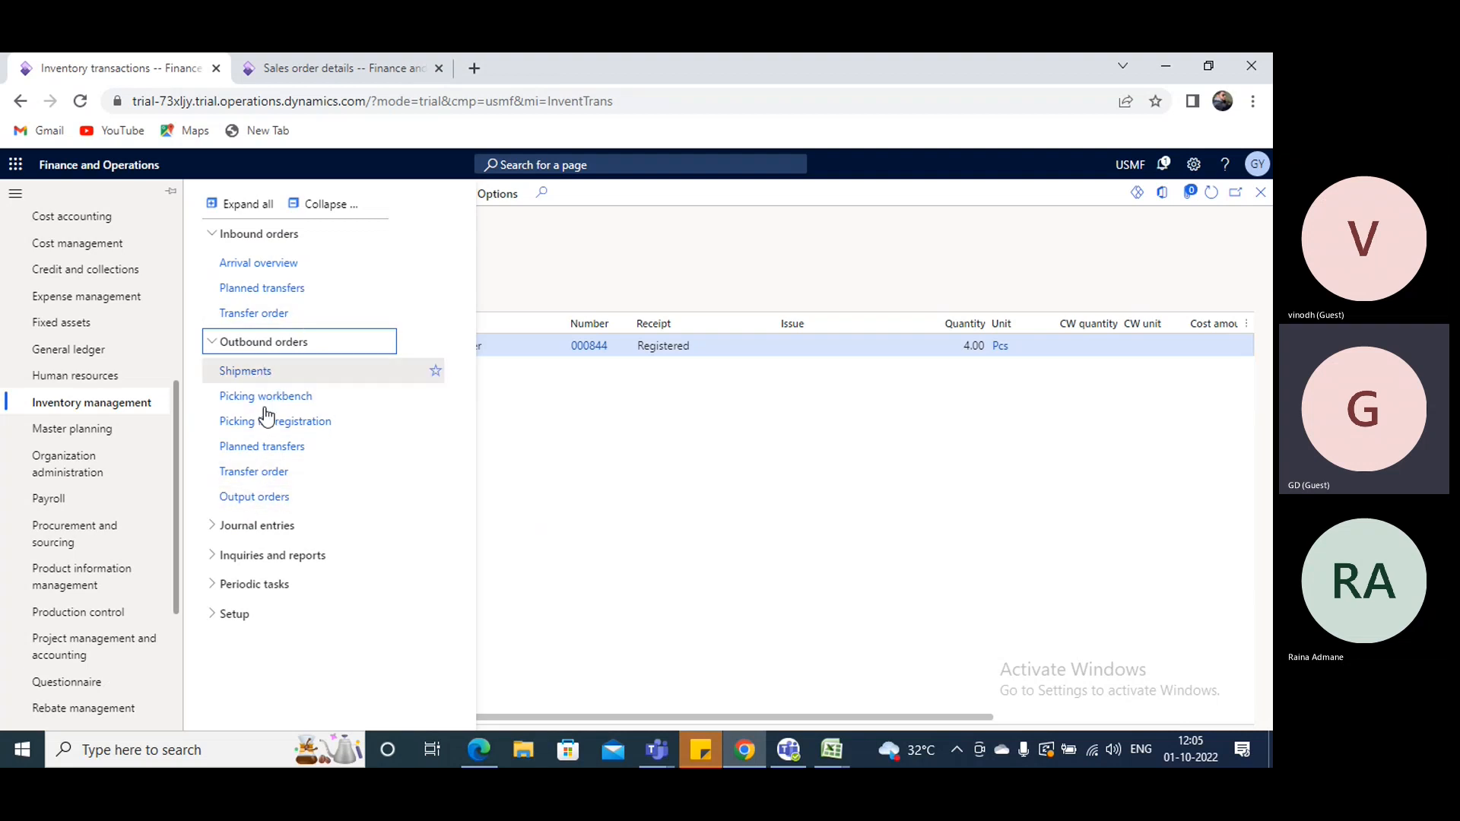
left_click(216, 350)
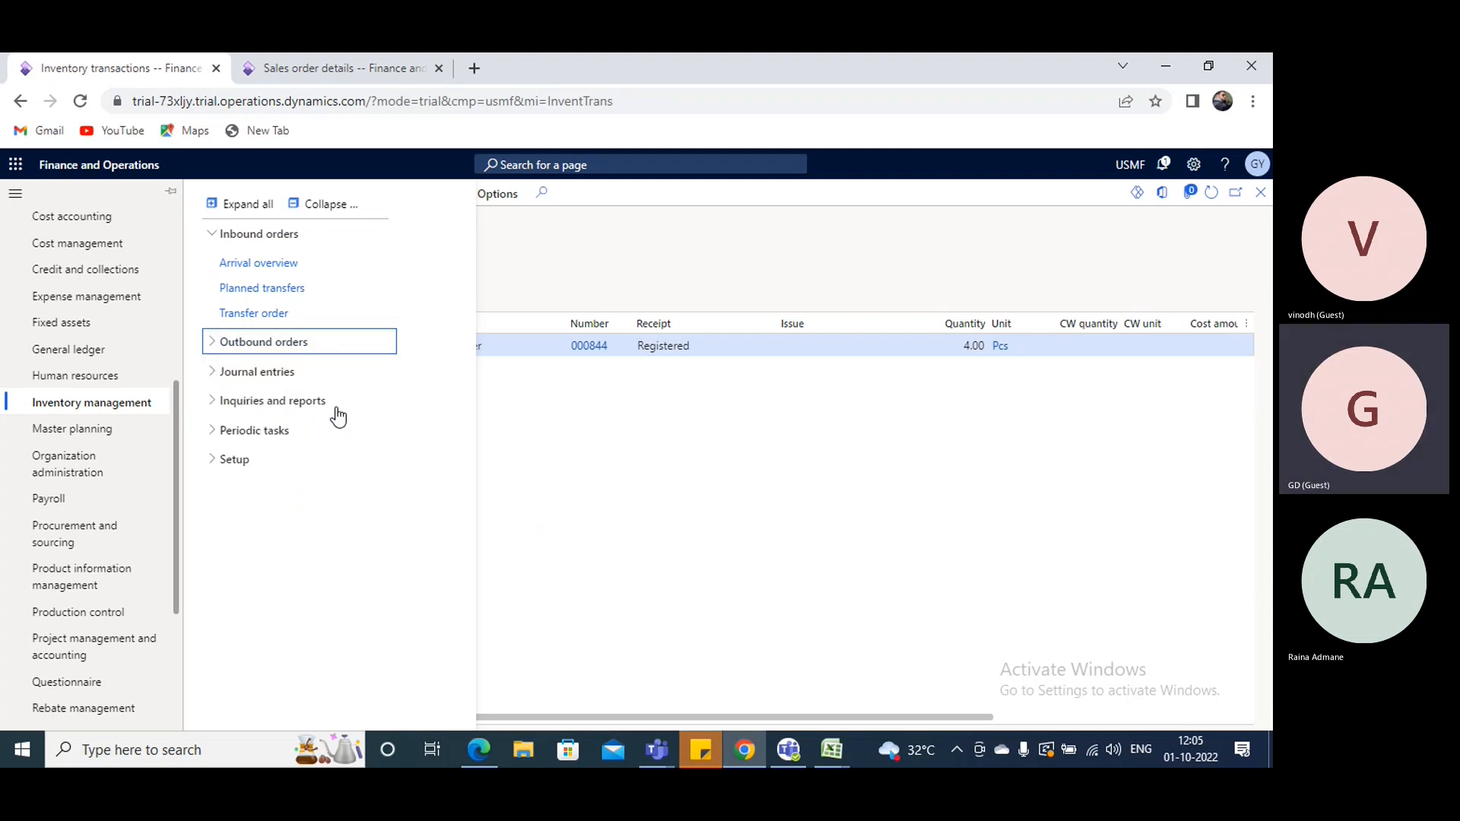
left_click(216, 374)
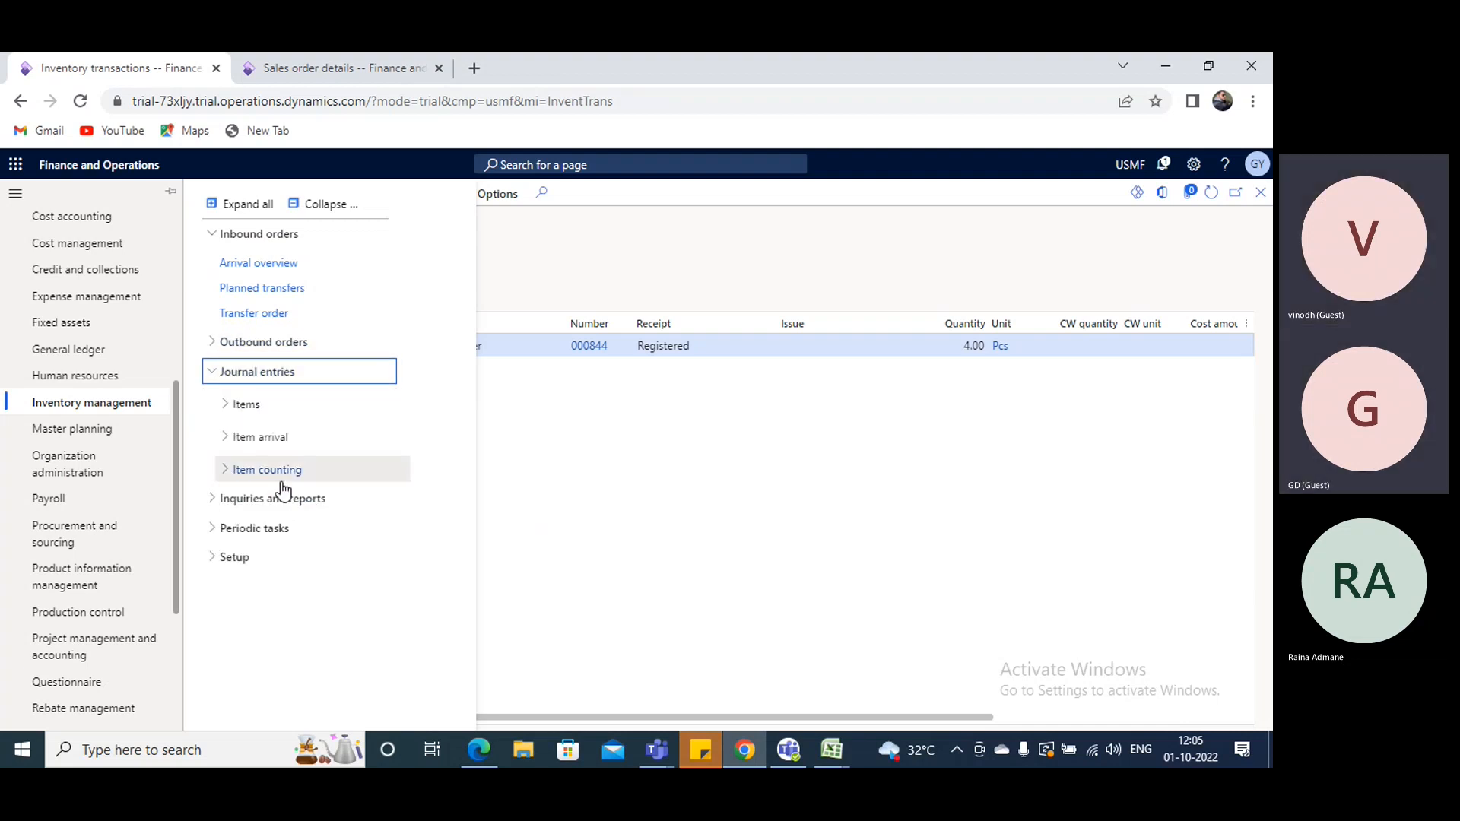
left_click(215, 561)
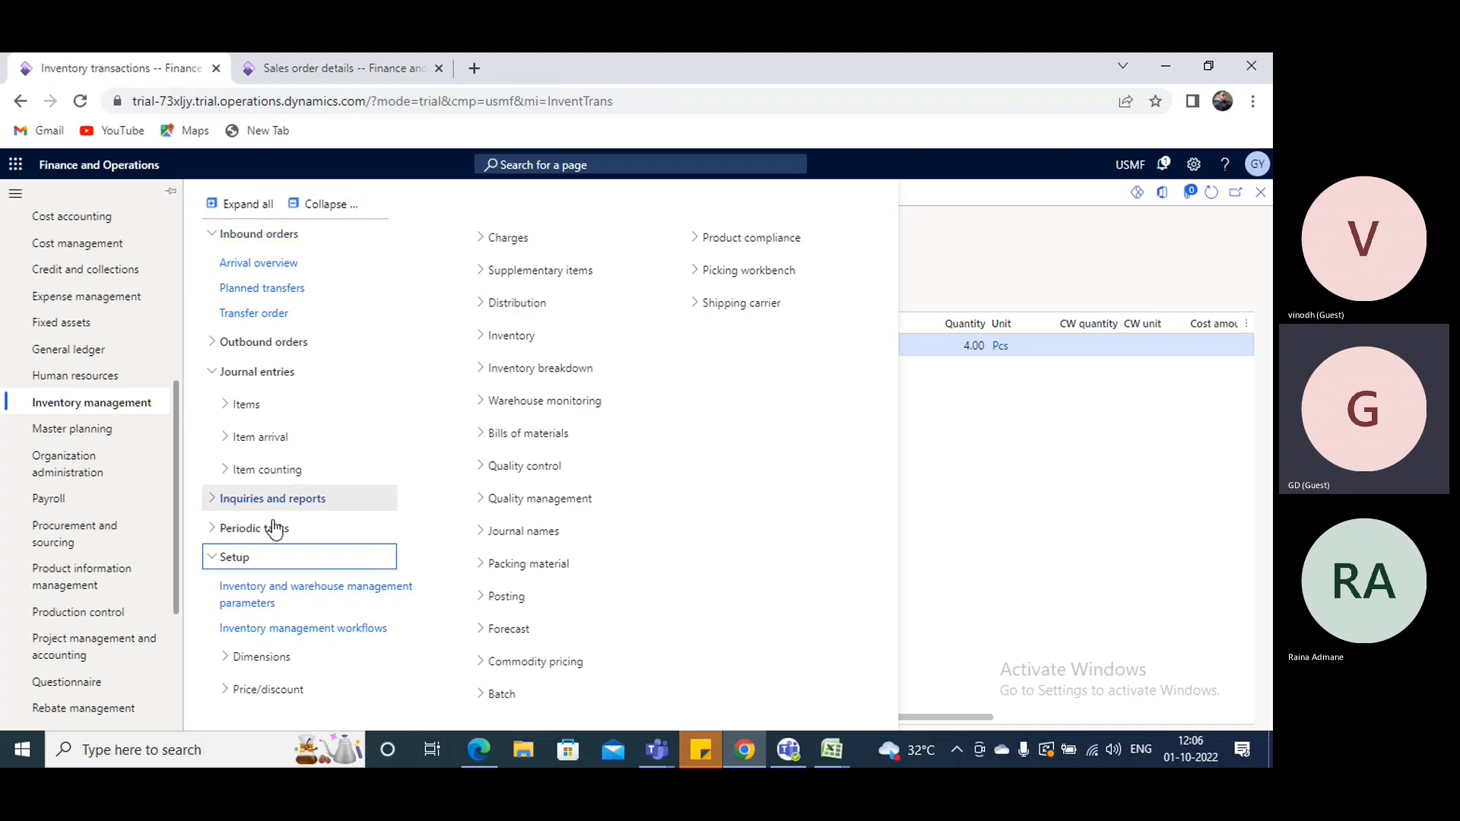
left_click(326, 203)
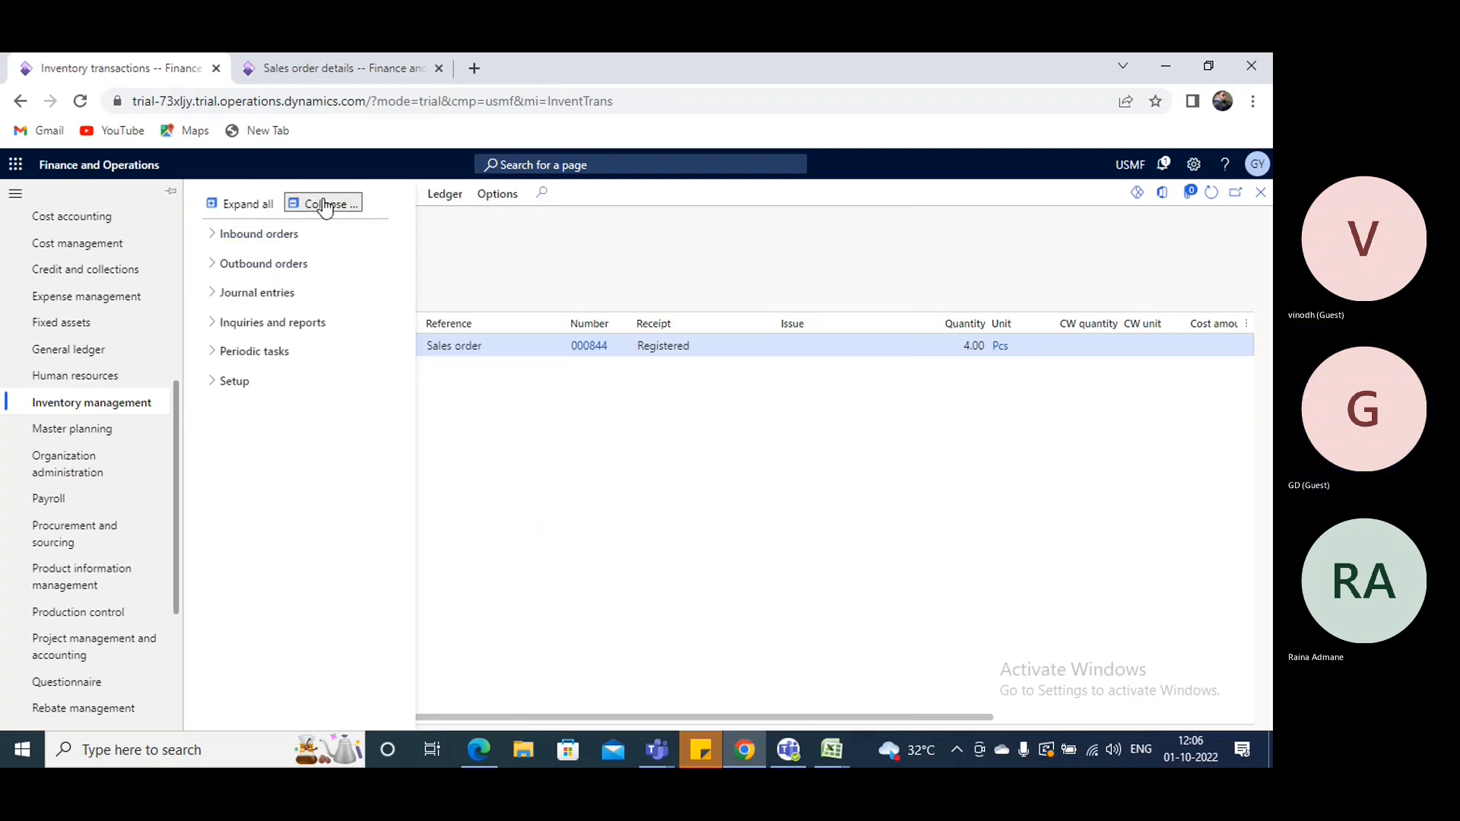
left_click(247, 389)
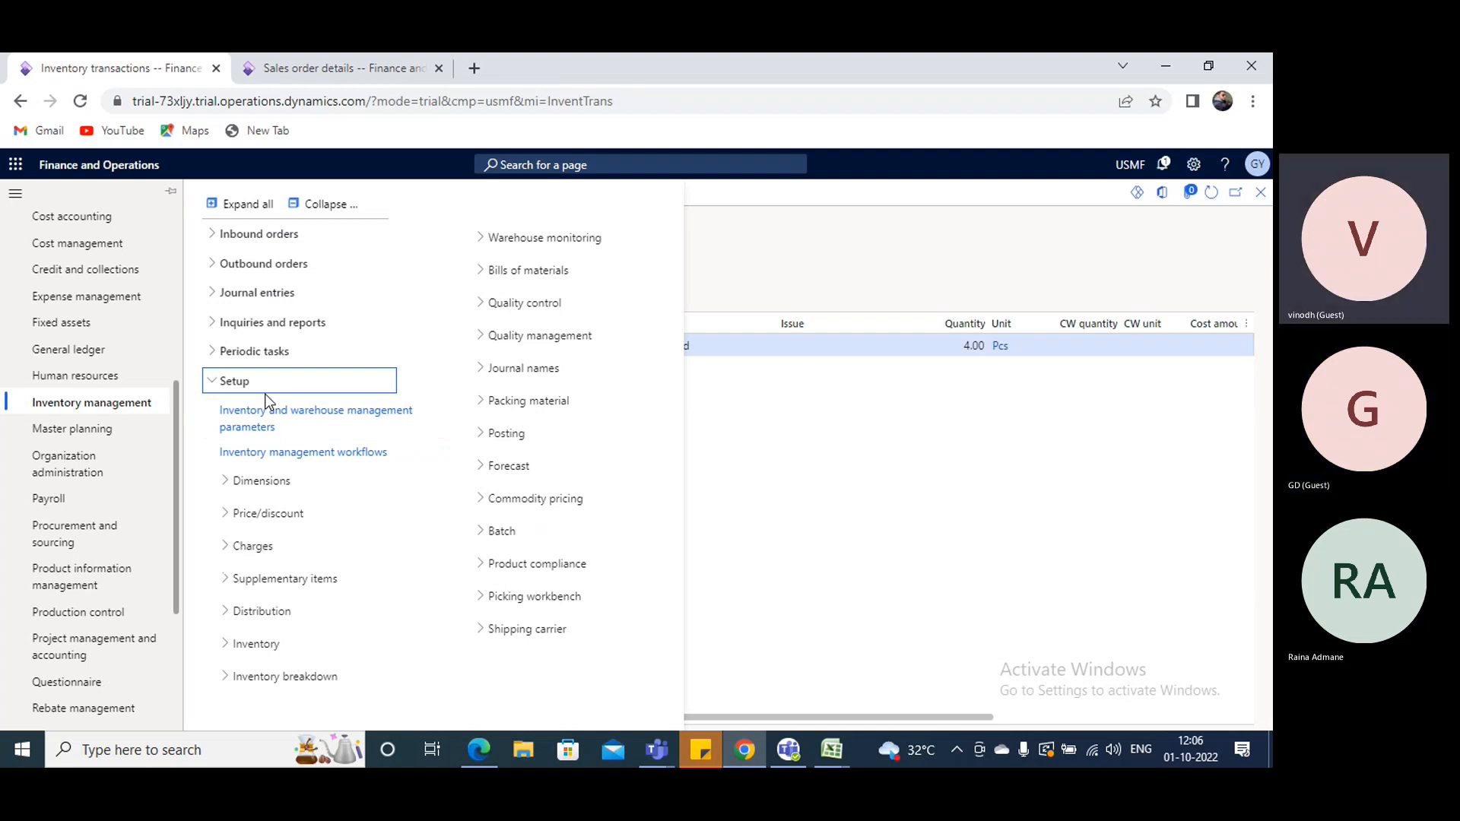
left_click(216, 382)
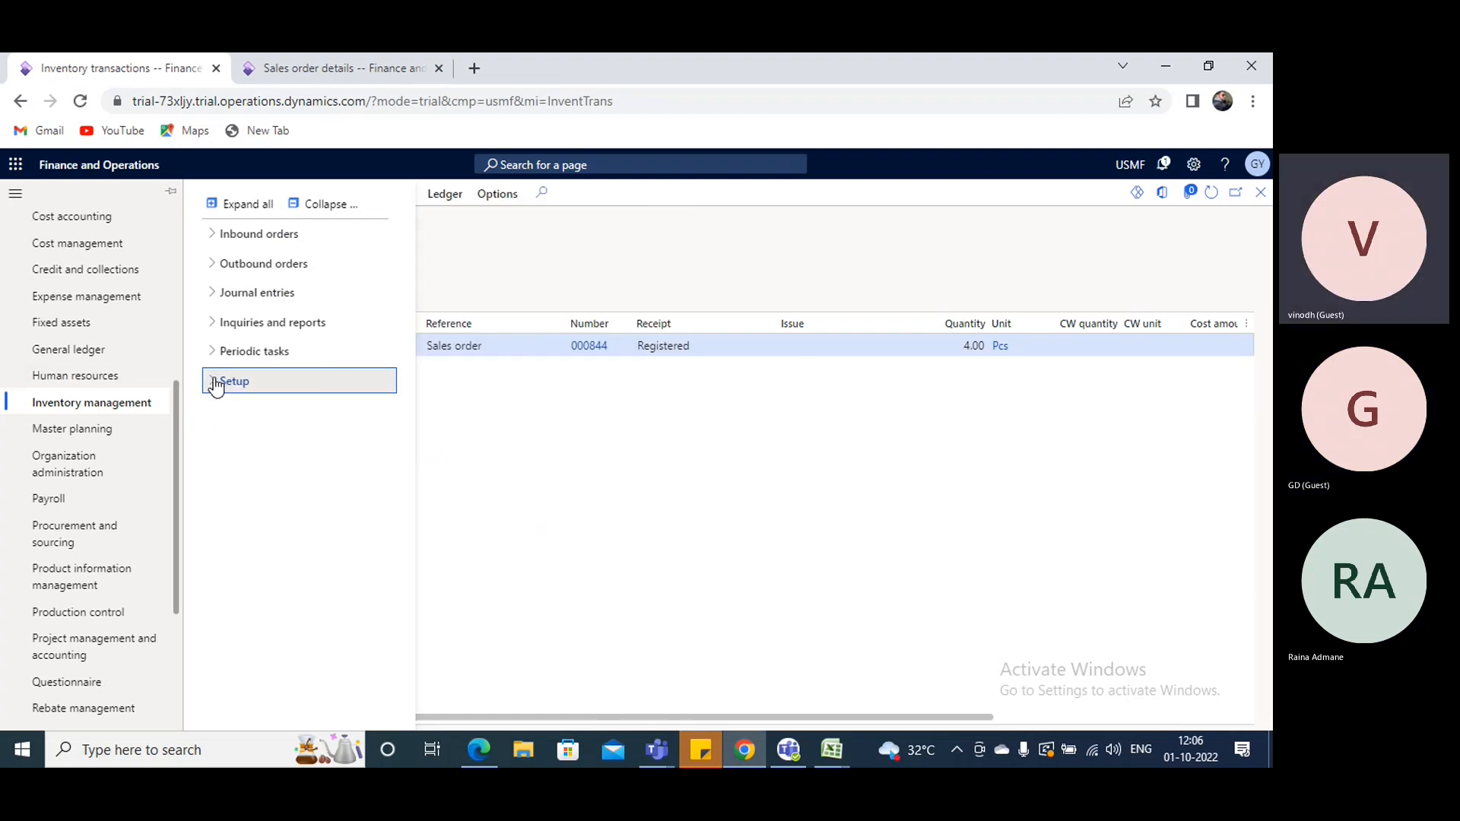
left_click(216, 382)
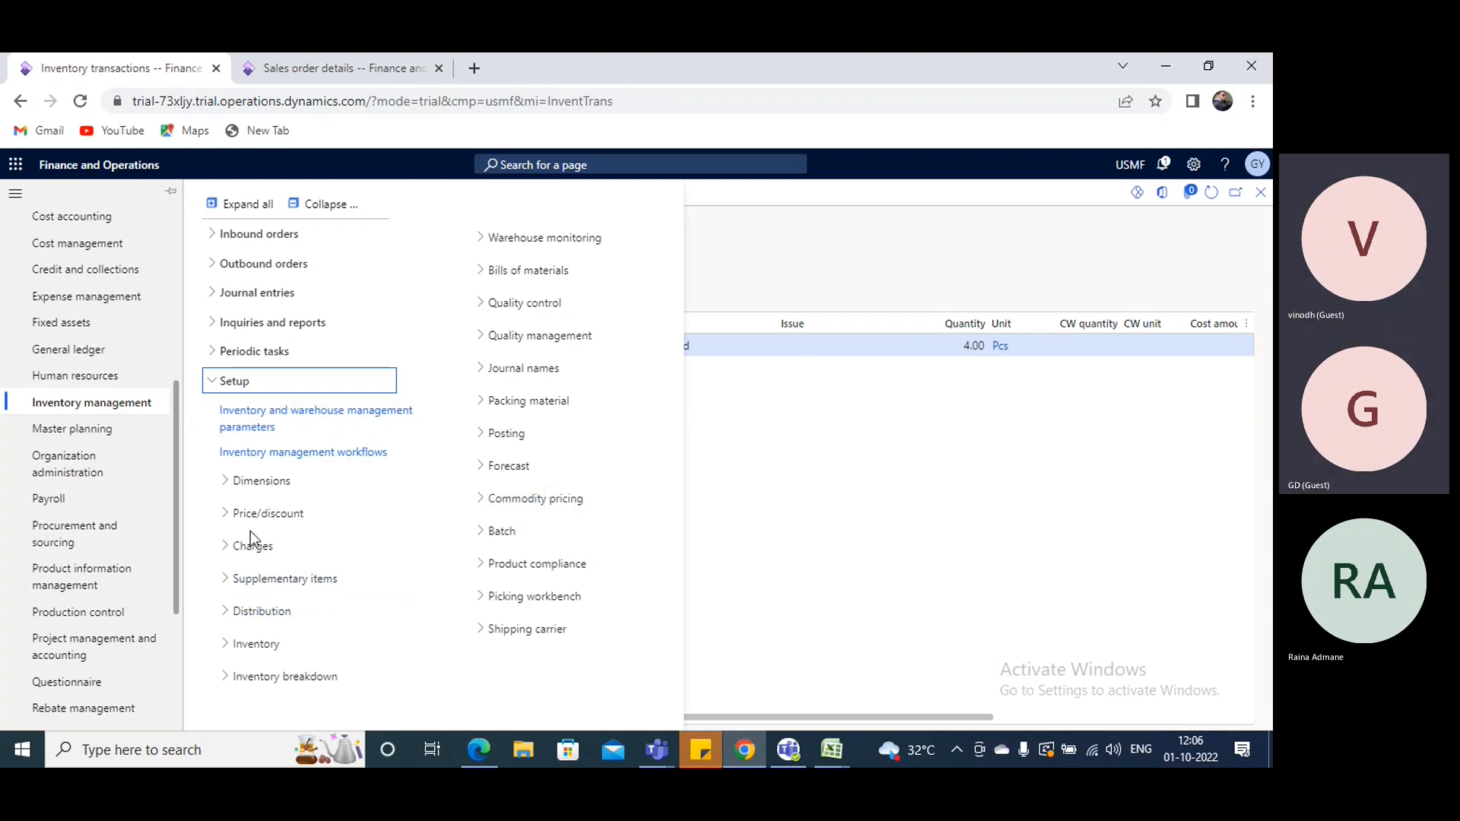
left_click(325, 204)
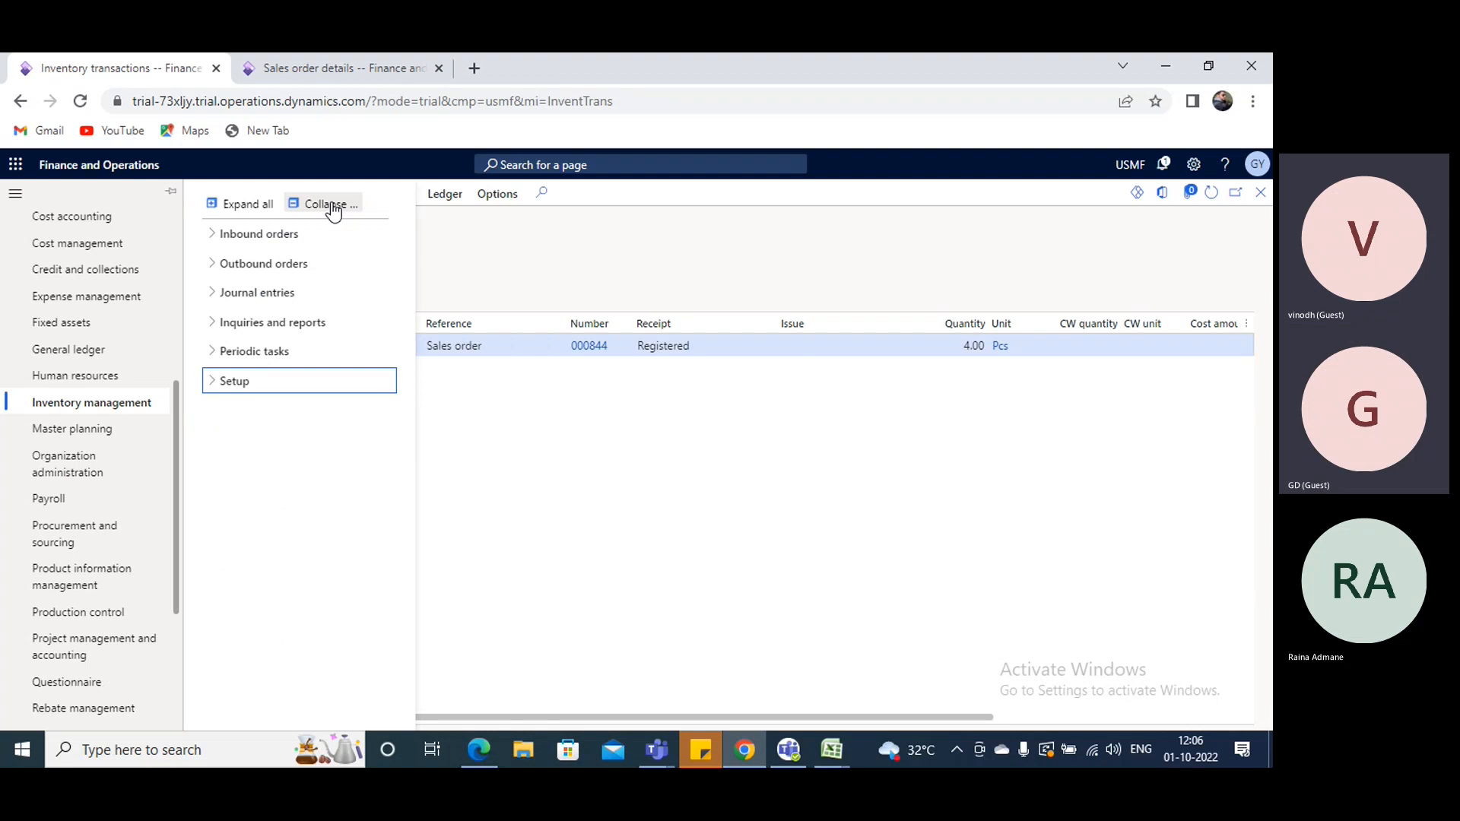
left_click(230, 388)
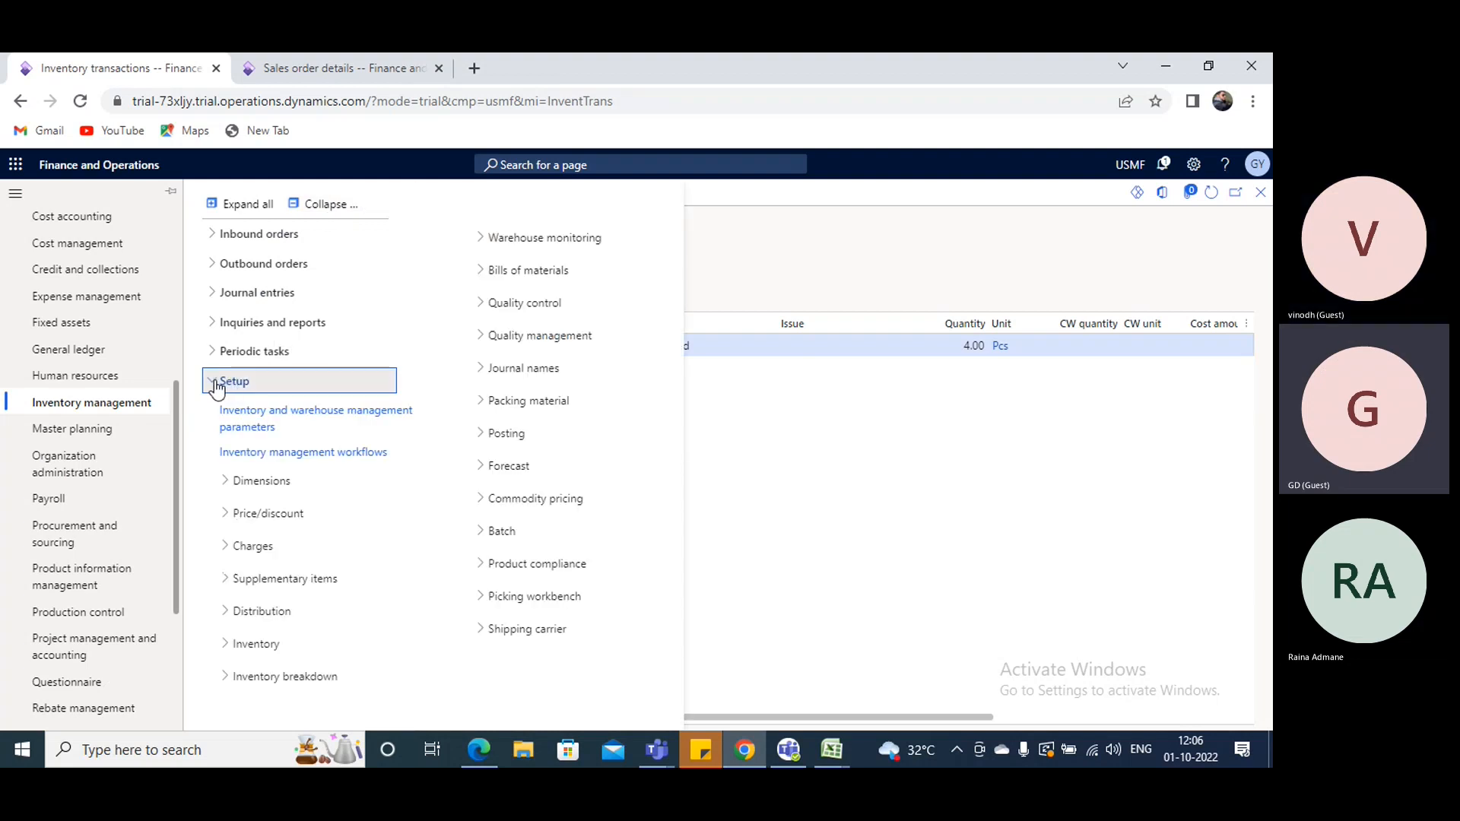
left_click(227, 383)
left_click(225, 384)
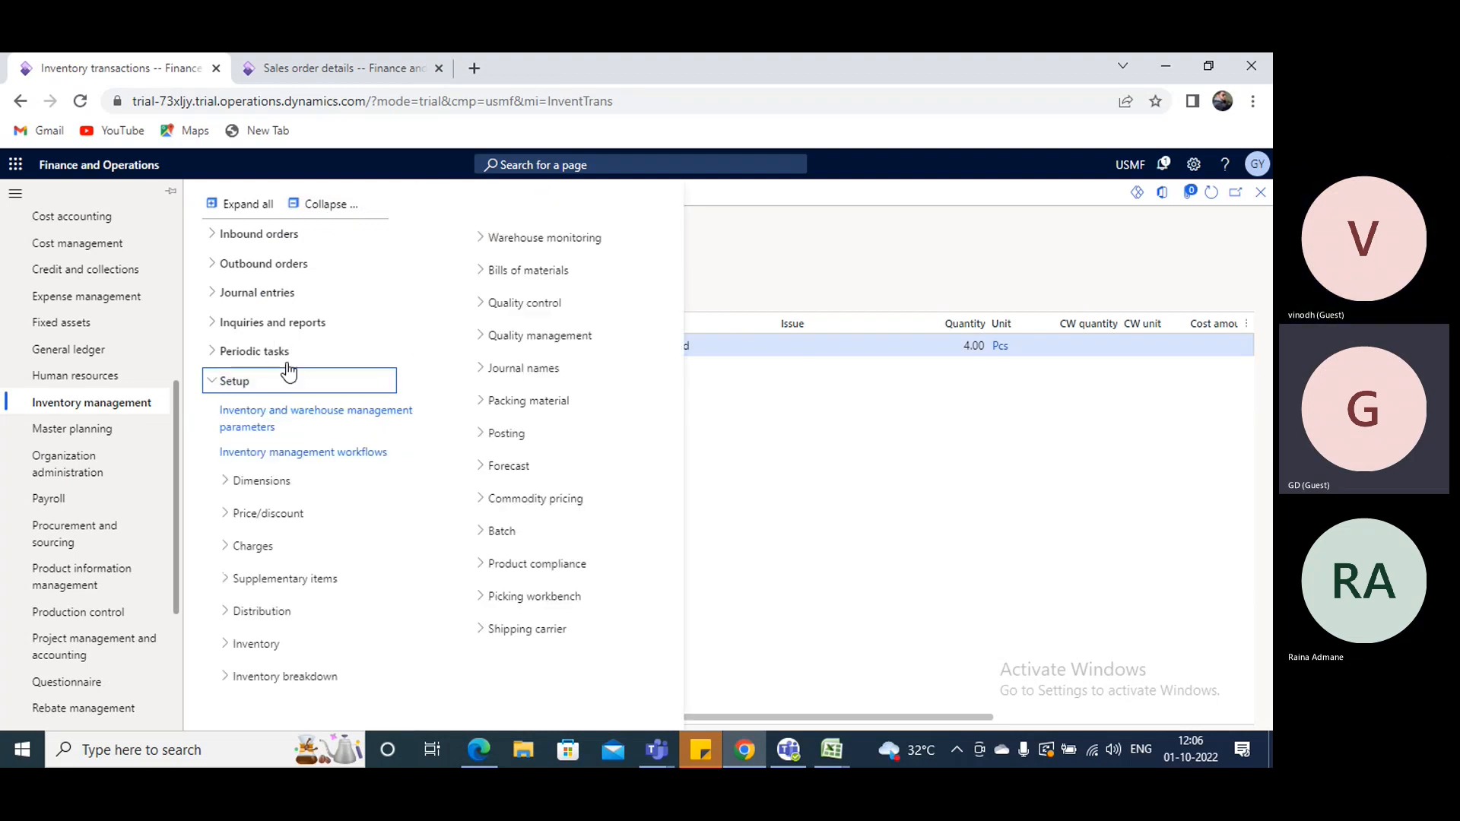
left_click(325, 205)
- Open the Sites page from the inventory breakdown setup of Inventory management
left_click(228, 384)
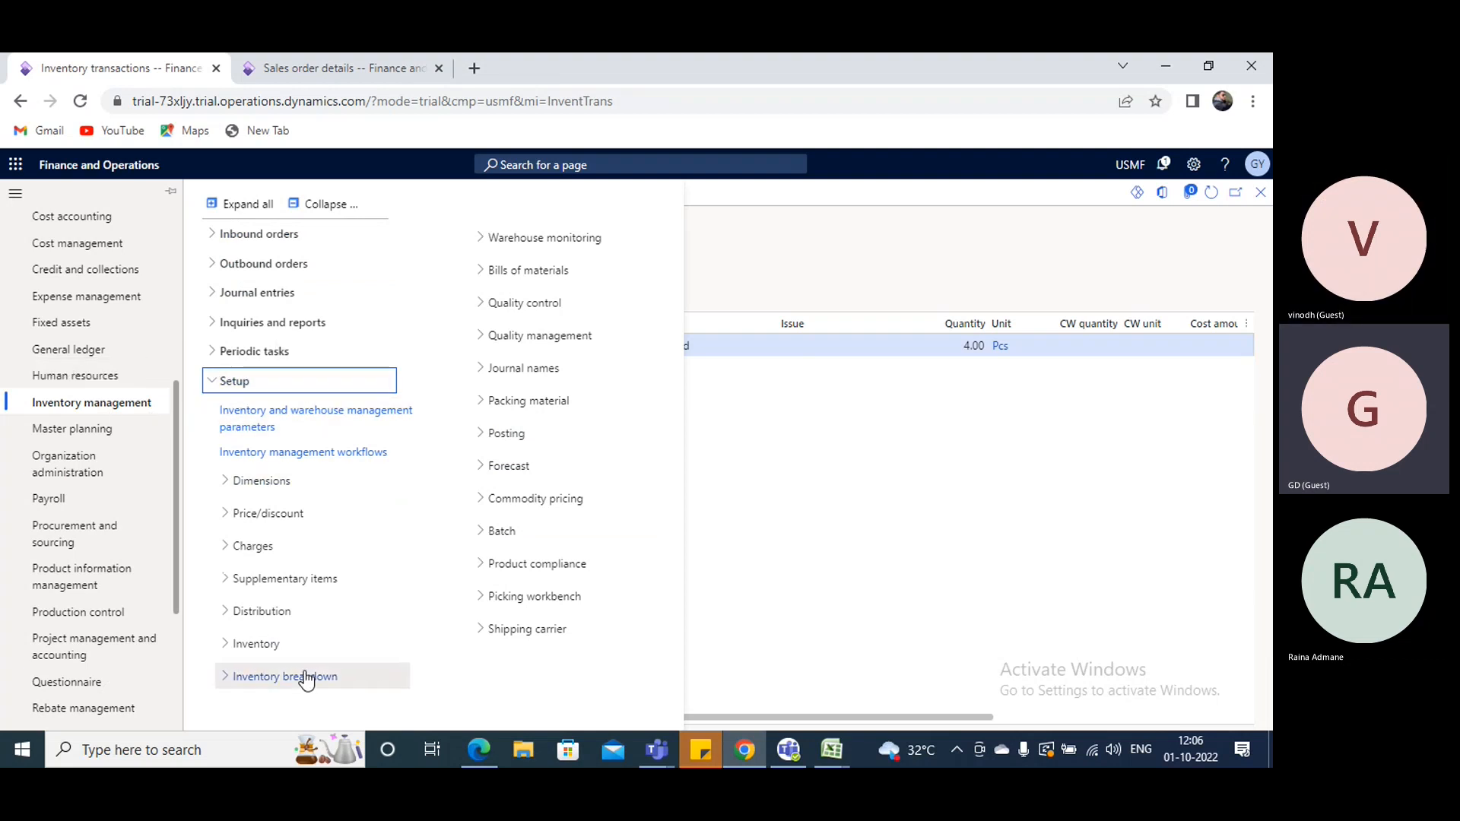
left_click(261, 679)
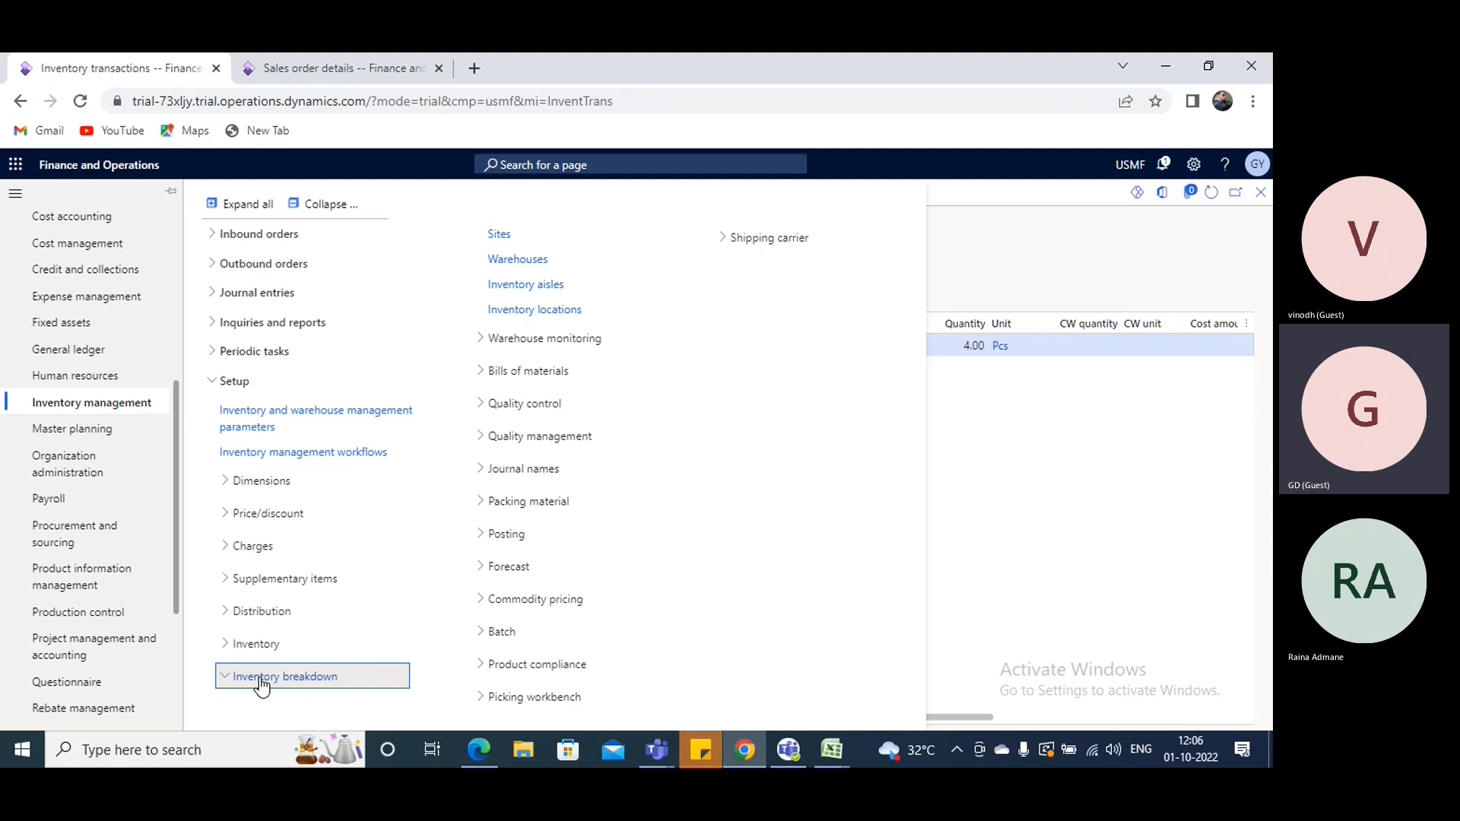
left_click(501, 236)
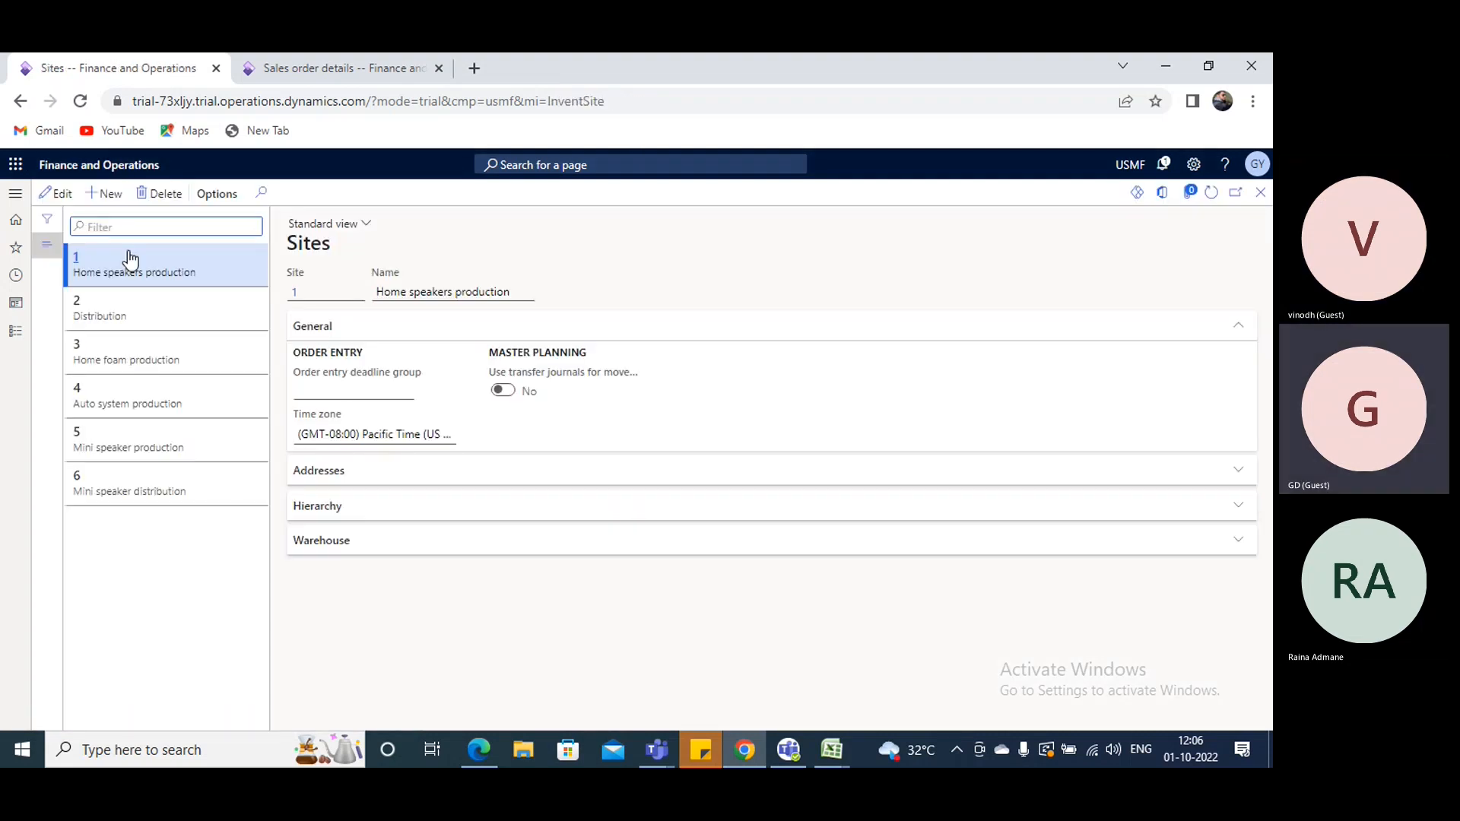
- Create a new site with ID 10 and the name Site
key("alt+n")
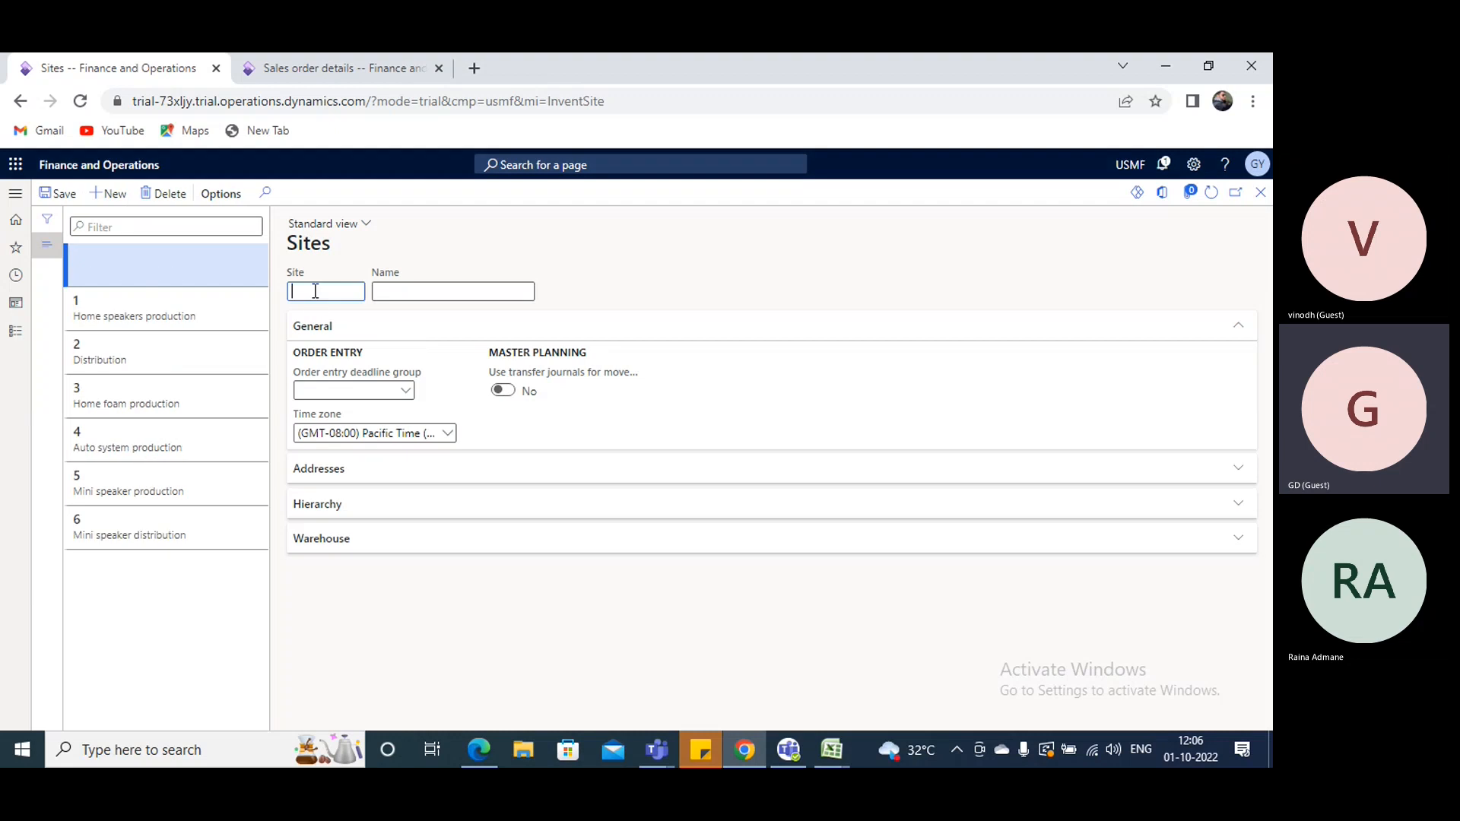
type("10")
left_click(416, 290)
key("Tab")
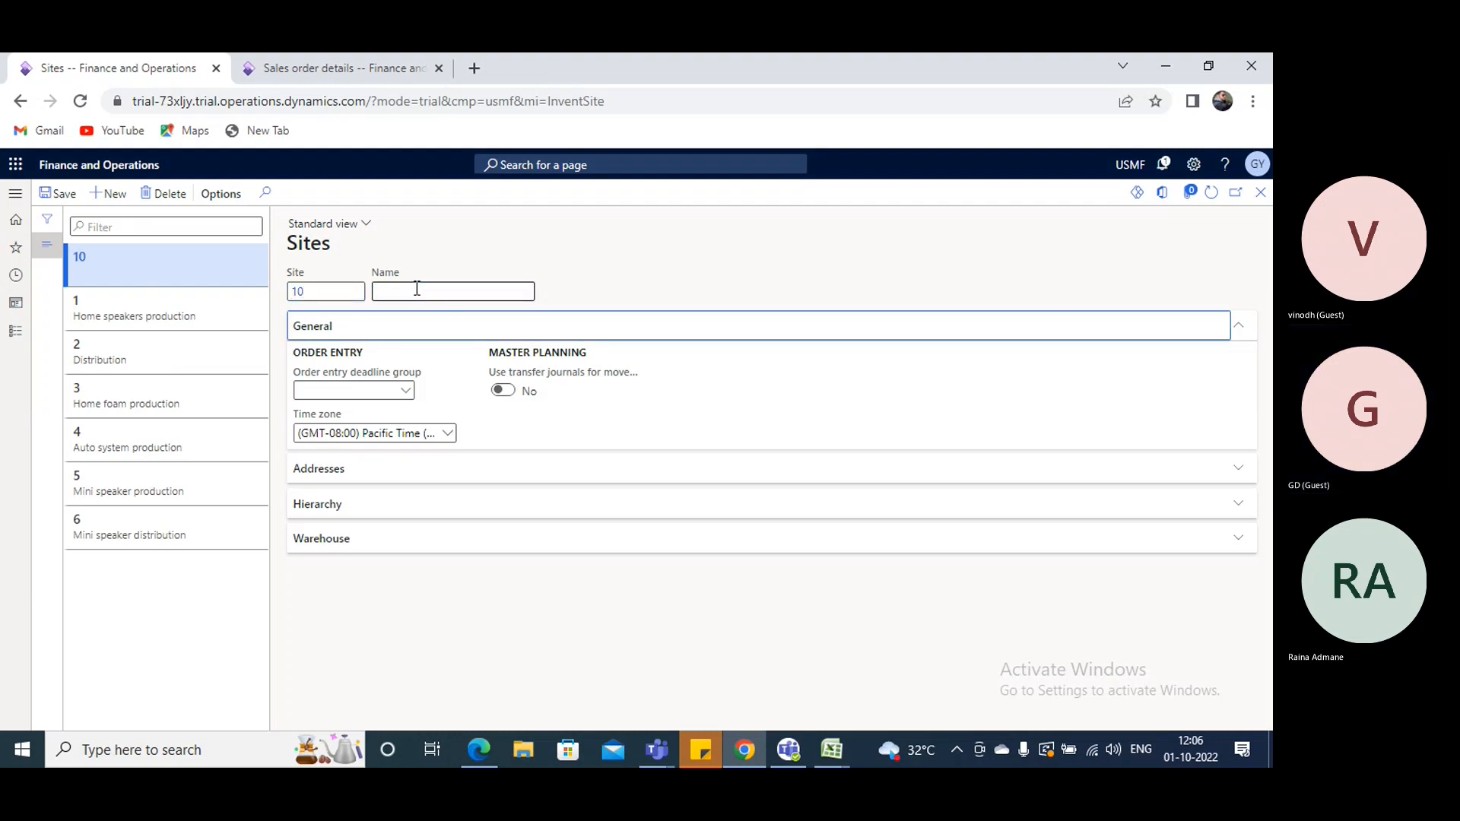
left_click(416, 289)
type("SAit")
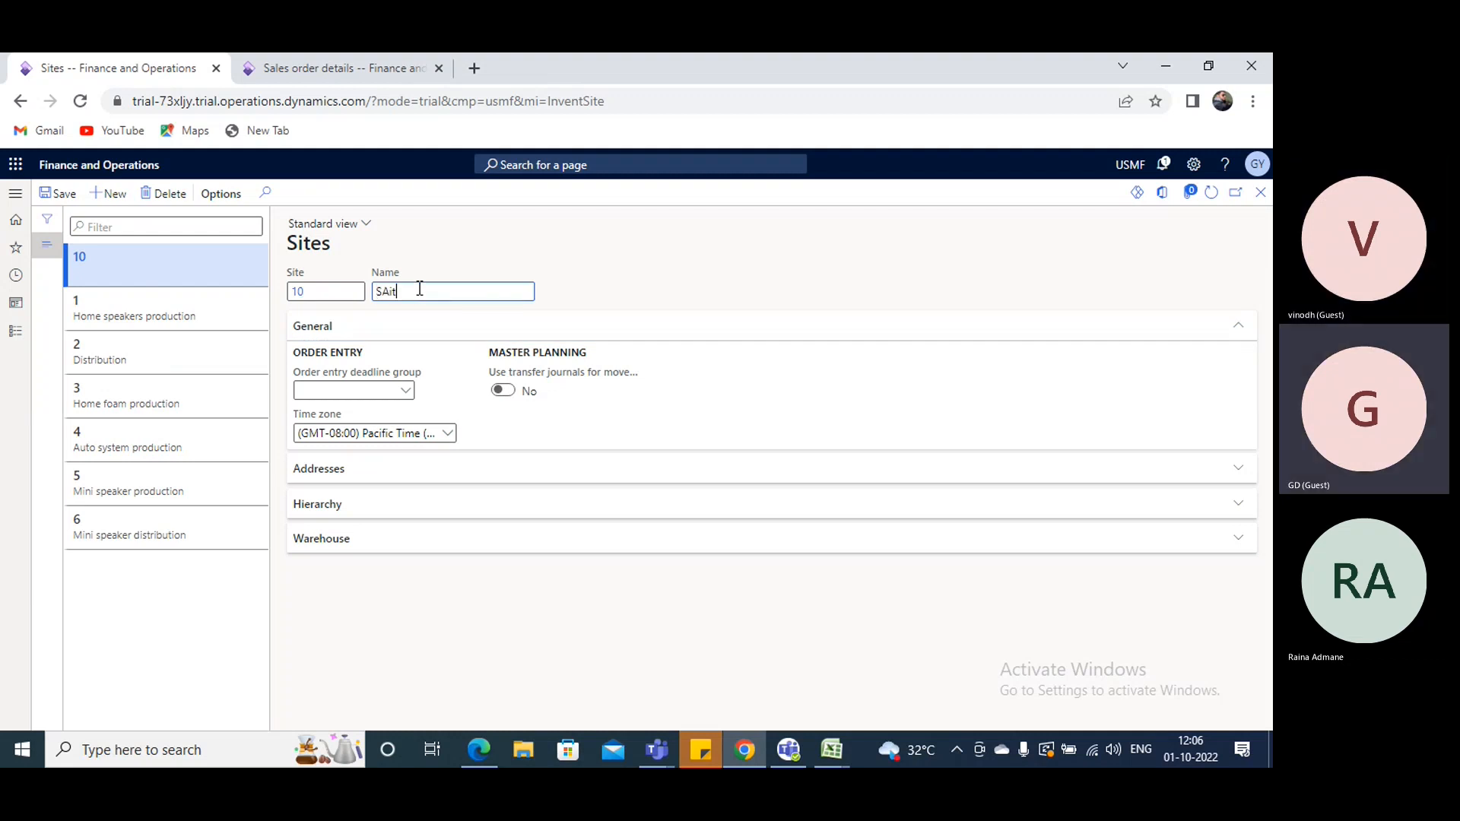
key("BackSpace")
key("BackSpace")
key("BackSpace")
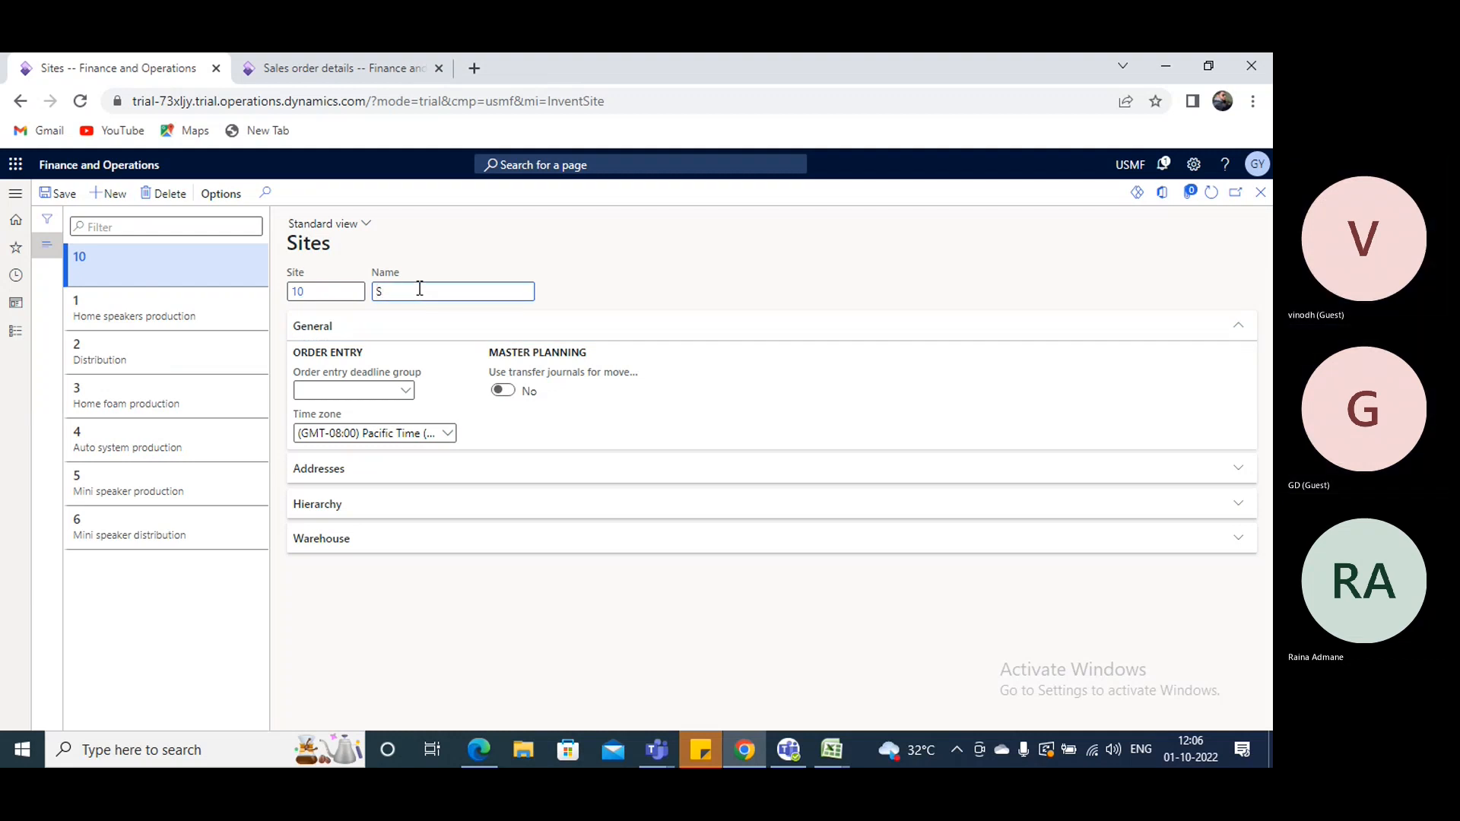
- Add a delivery address described as Site10 with country ITA and a ZIP/postal code to site 10, and save the site
left_click(377, 479)
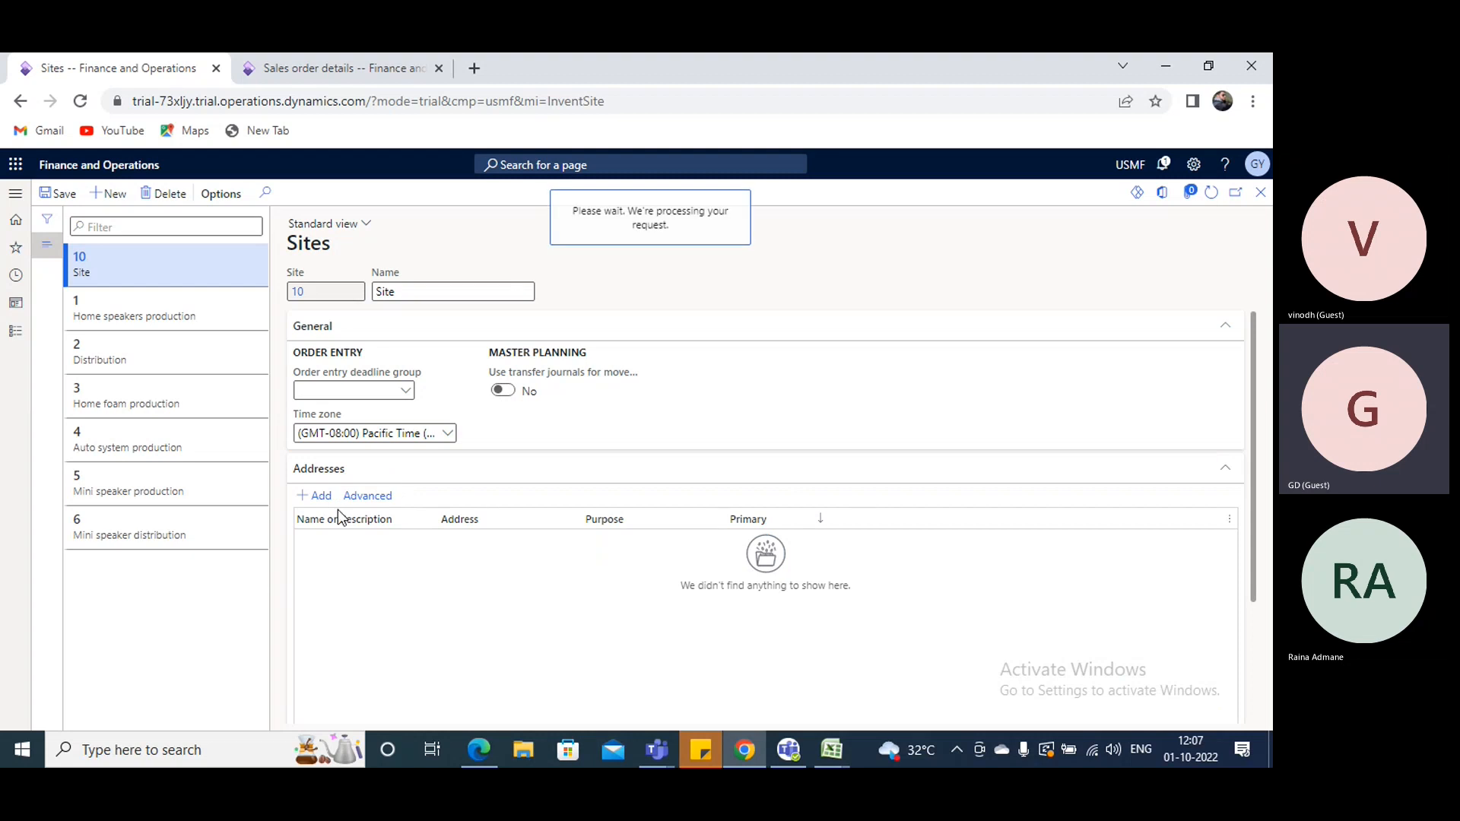
type("Site1")
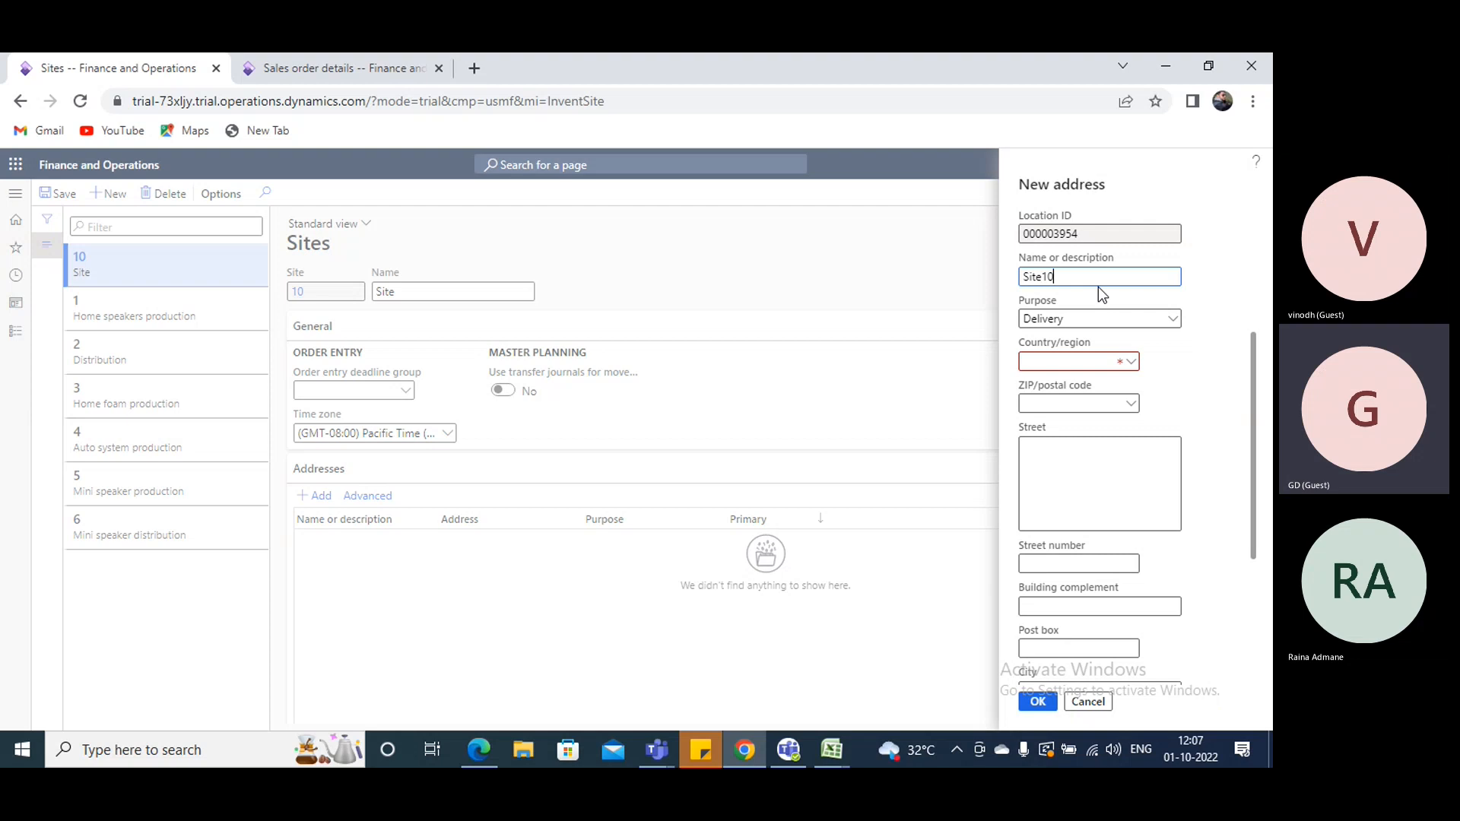
type("0")
left_click(1040, 363)
left_click(1134, 407)
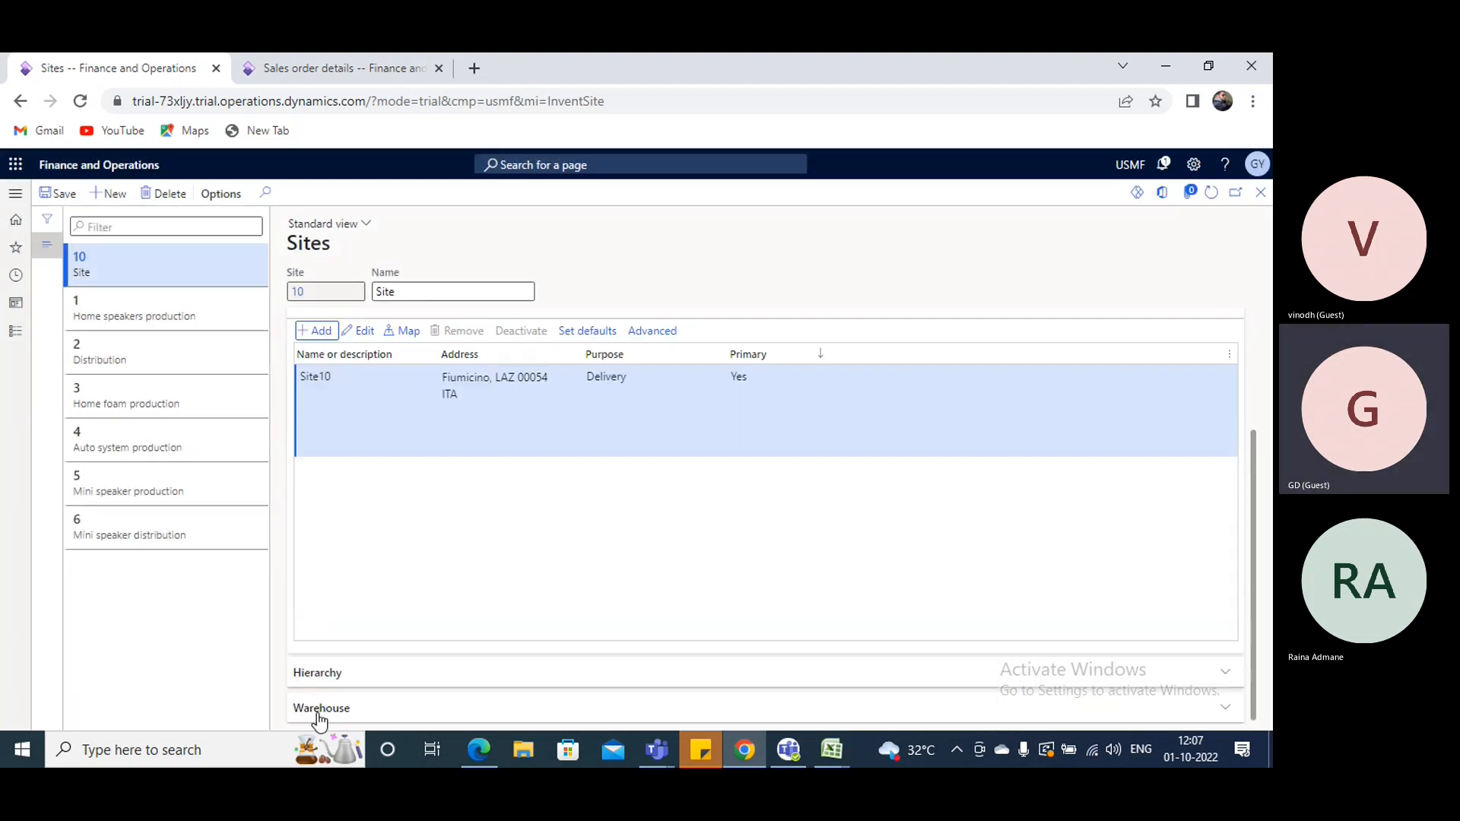
left_click(57, 196)
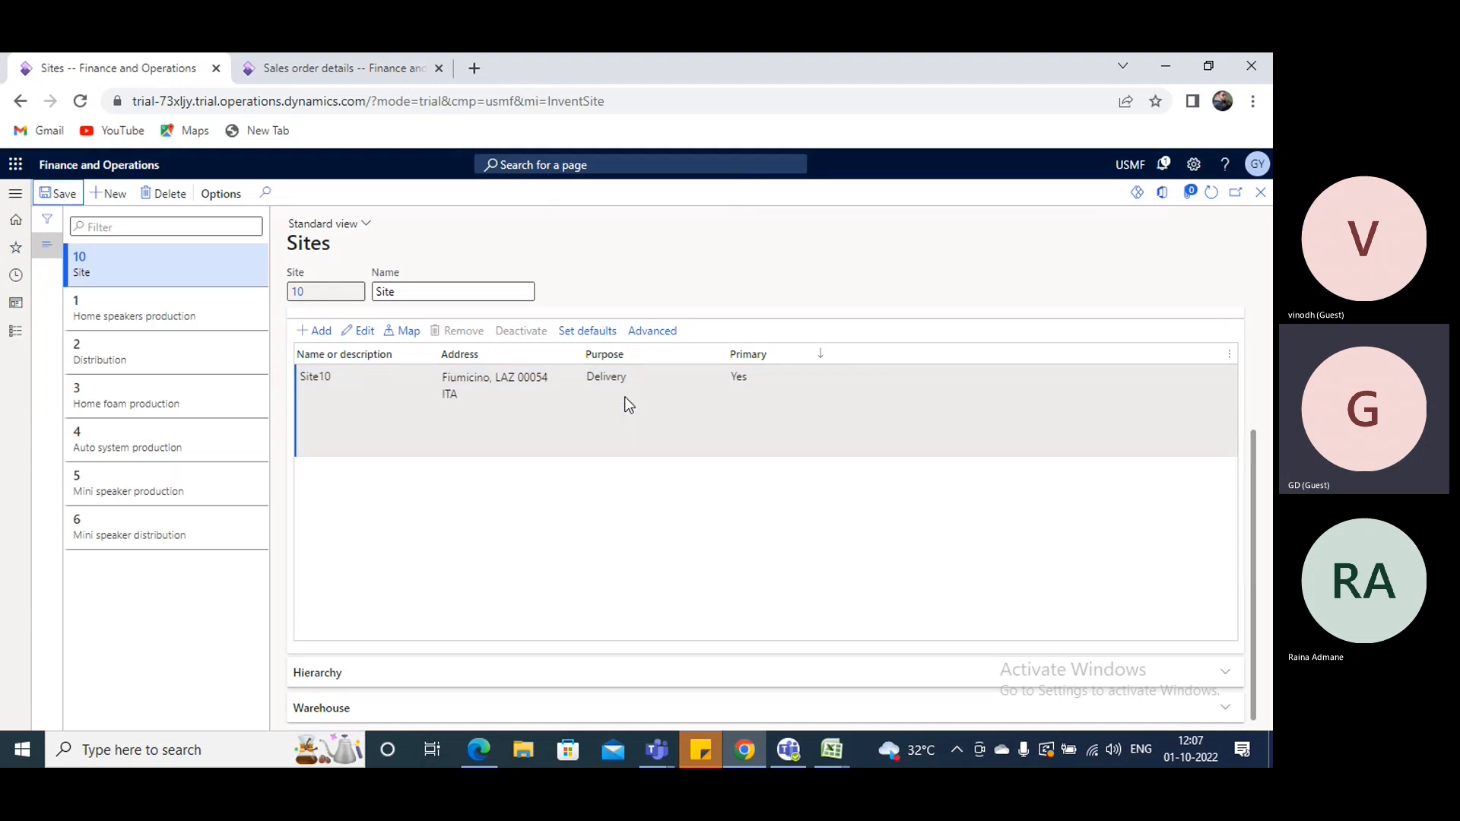
- Create a new warehouse on the Warehouses page, using WH-10 as both its ID and name
left_click(15, 193)
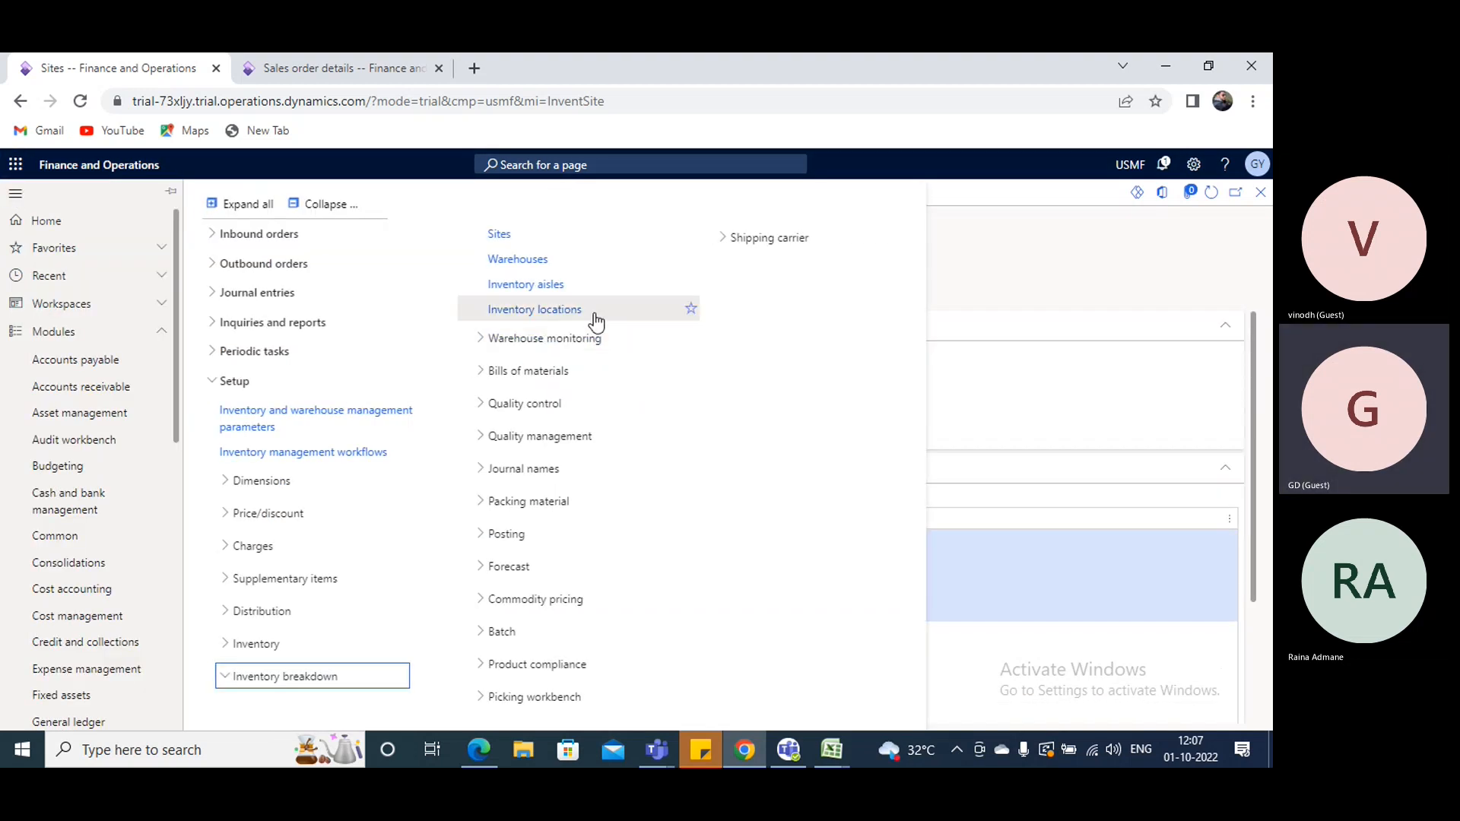
left_click(546, 260)
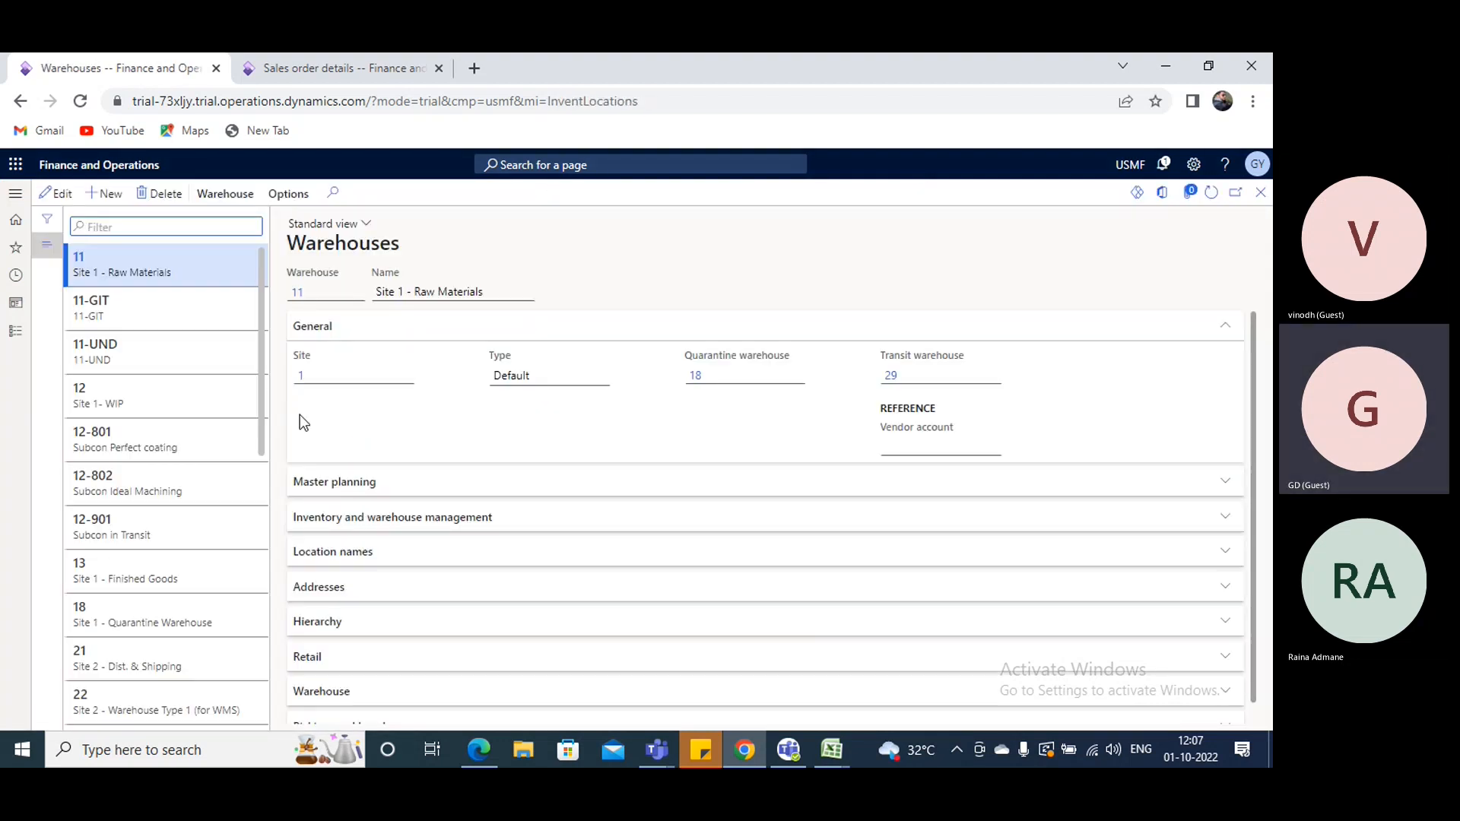
left_click(104, 193)
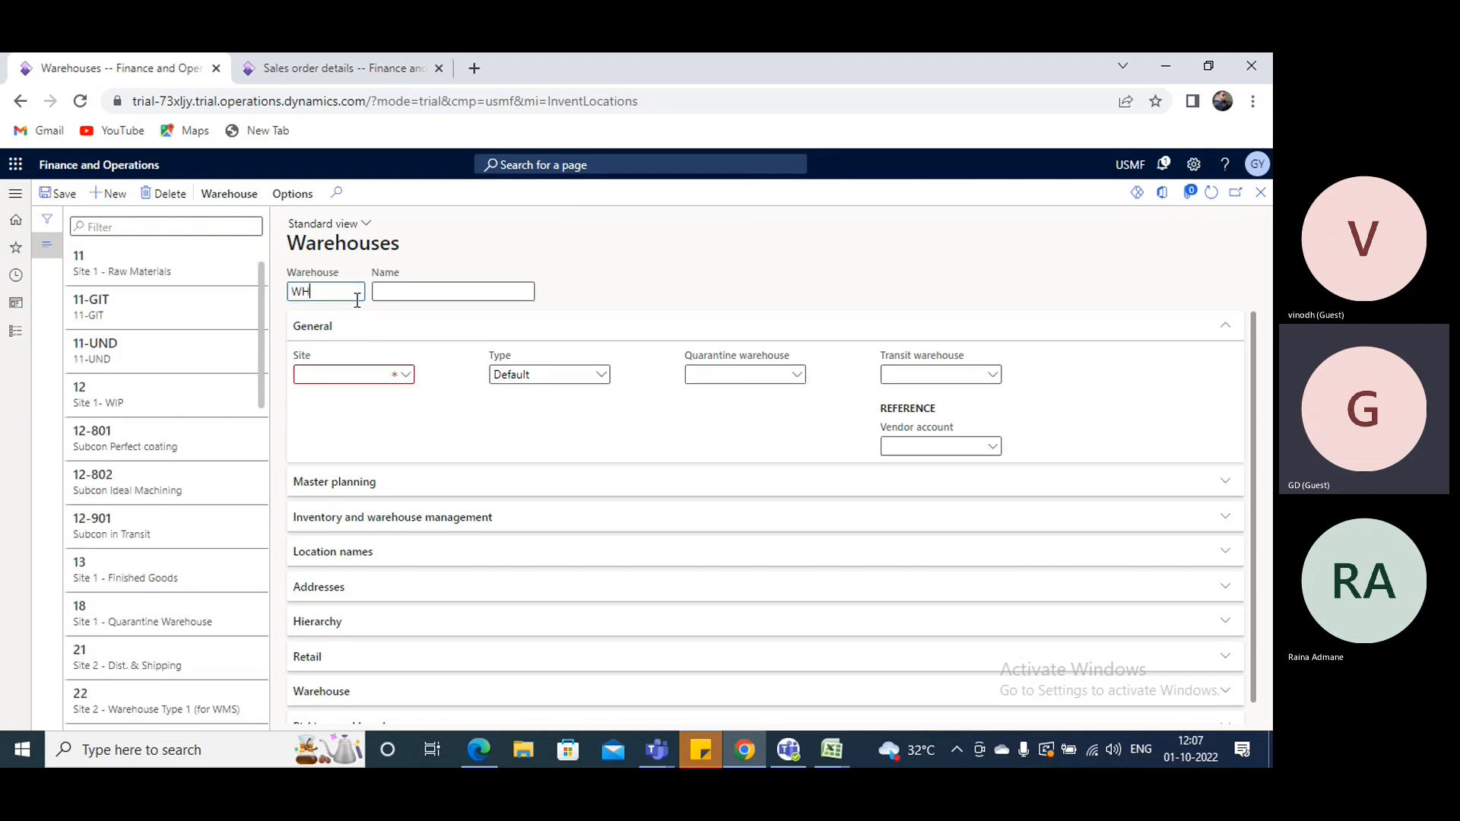
left_click_drag(337, 294, 260, 294)
key("ctrl+c")
left_click(447, 293)
key("ctrl+v")
- Assign warehouse WH-10 to site 10 and keep its type as Default
left_click(355, 375)
left_click(664, 388)
left_click(599, 375)
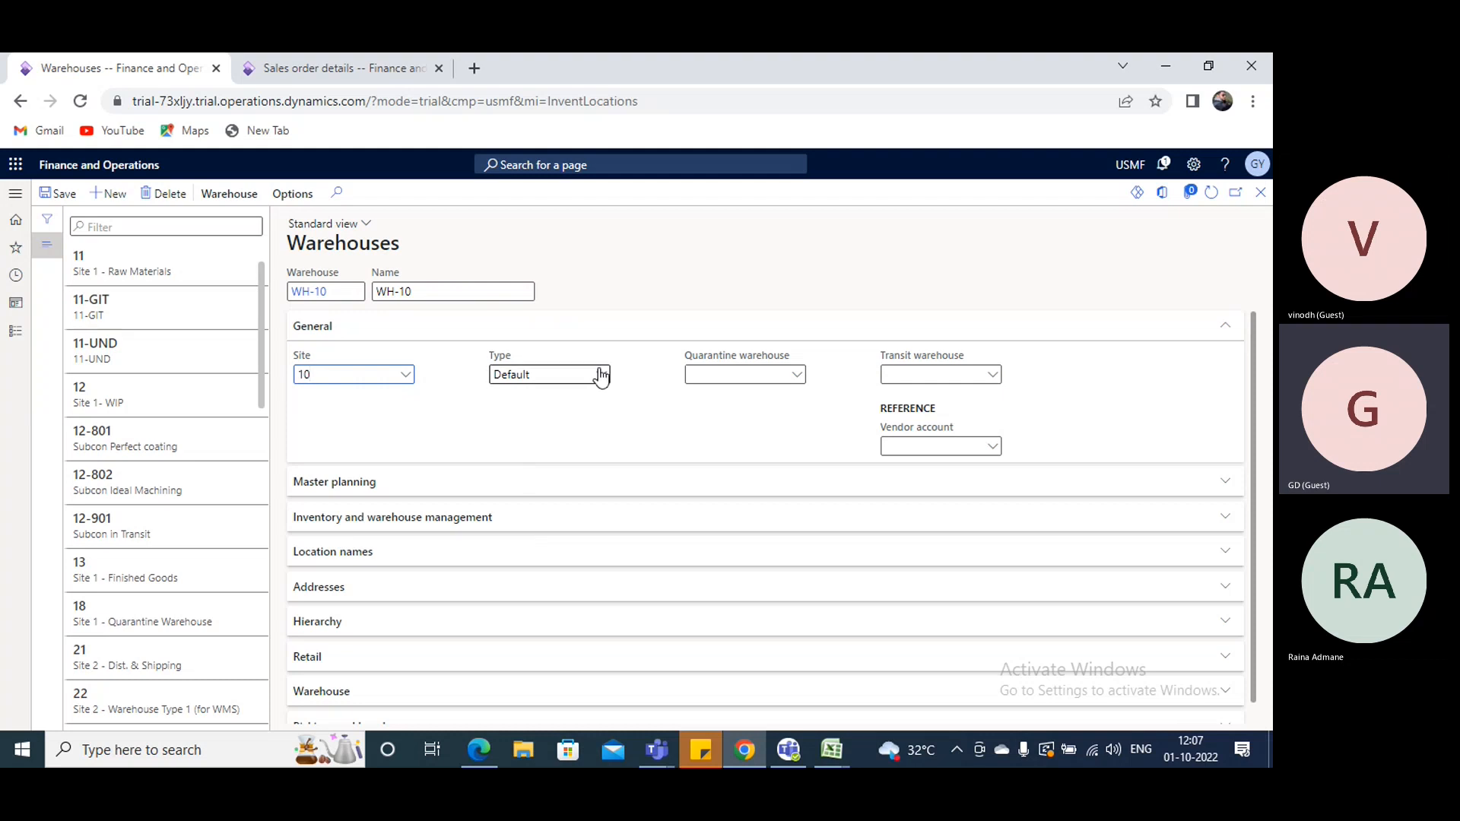
left_click(606, 380)
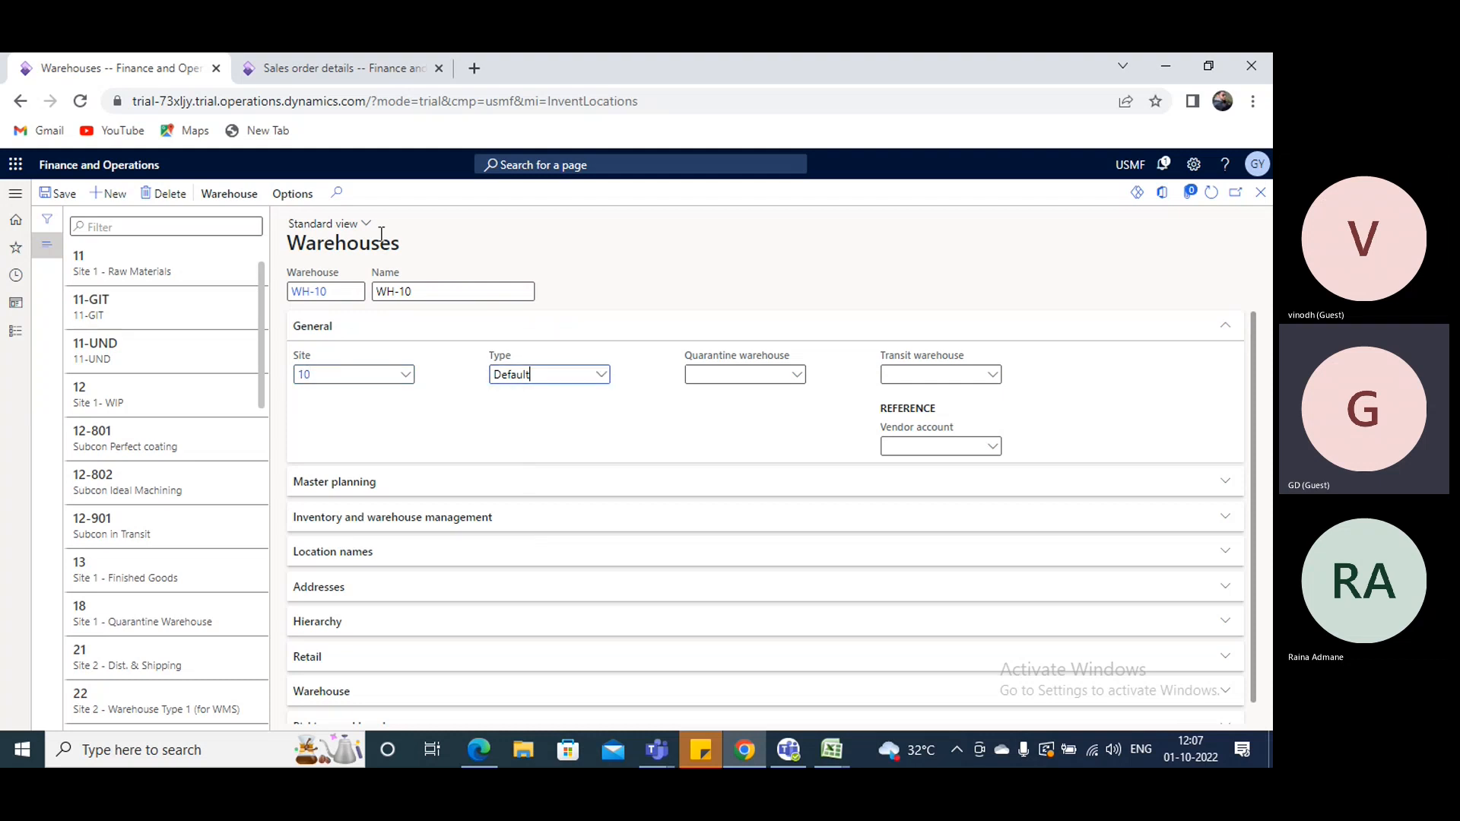
- Open the quarantine warehouse records from WH-10's quarantine warehouse field and start a new Quarantine warehouse with ID QWH-10
right_click(801, 380)
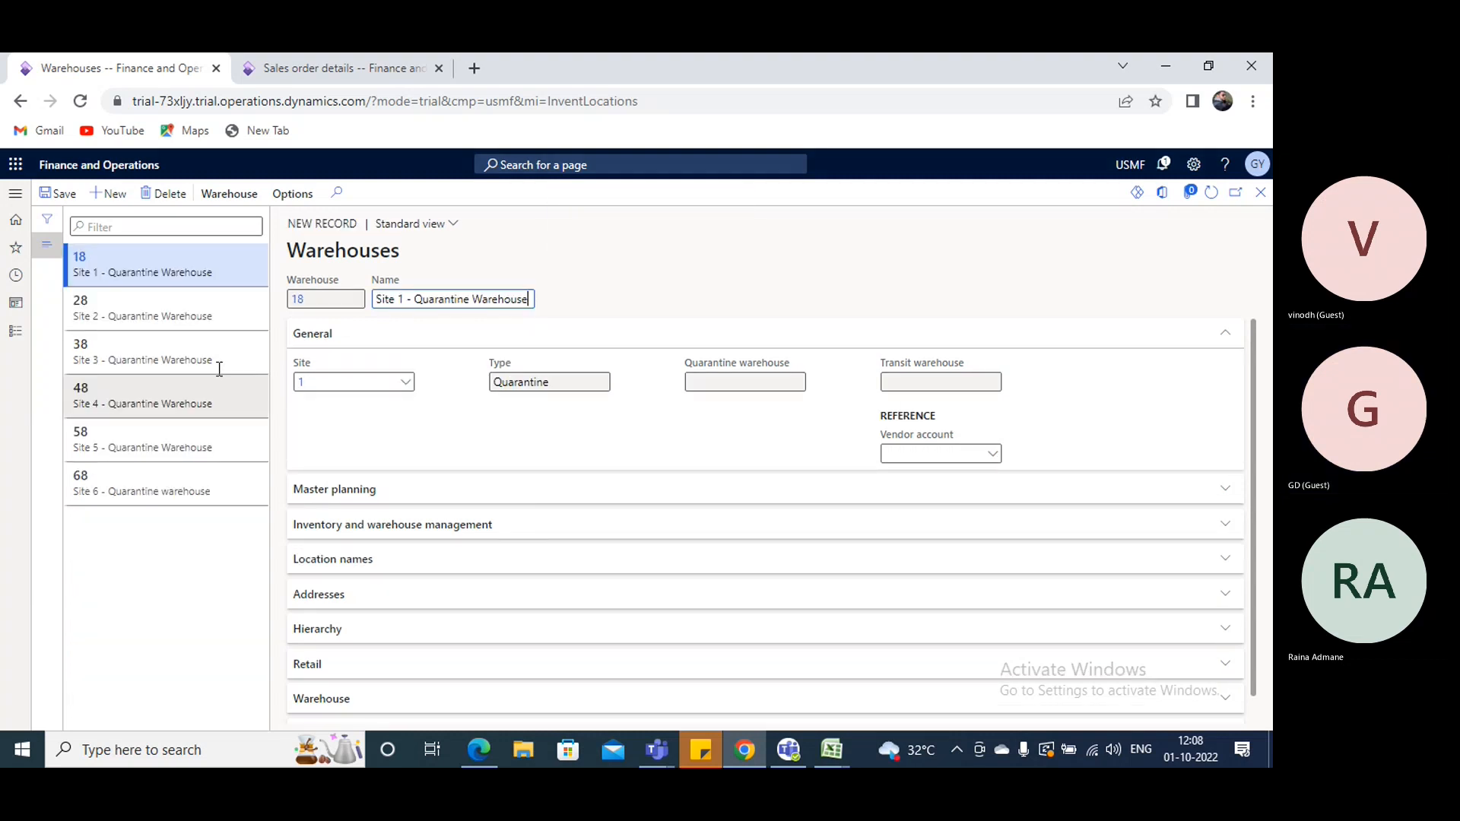
left_click(106, 193)
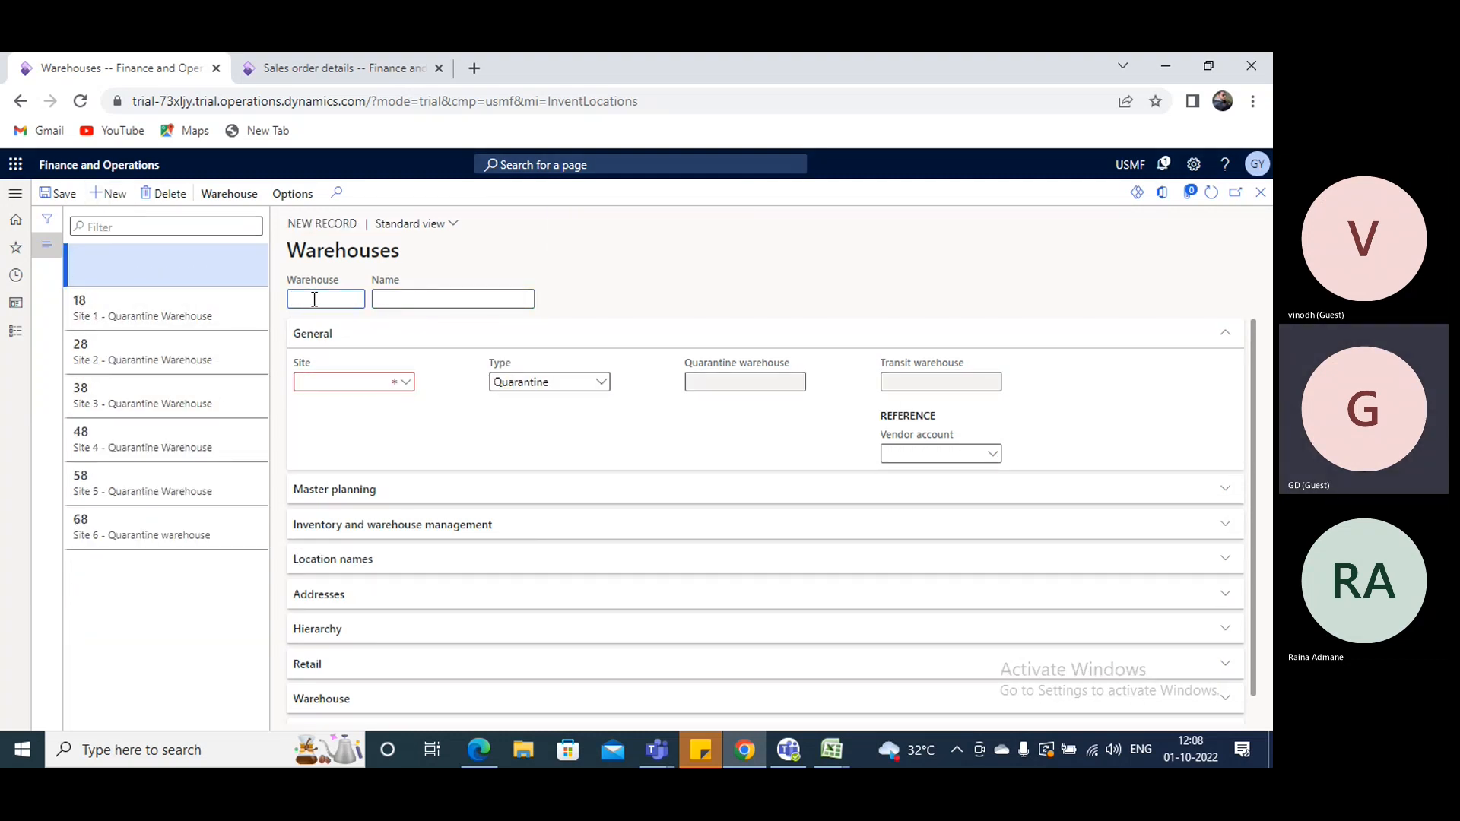
type("QWH")
type("-`1")
key("BackSpace")
key("BackSpace")
type("1")
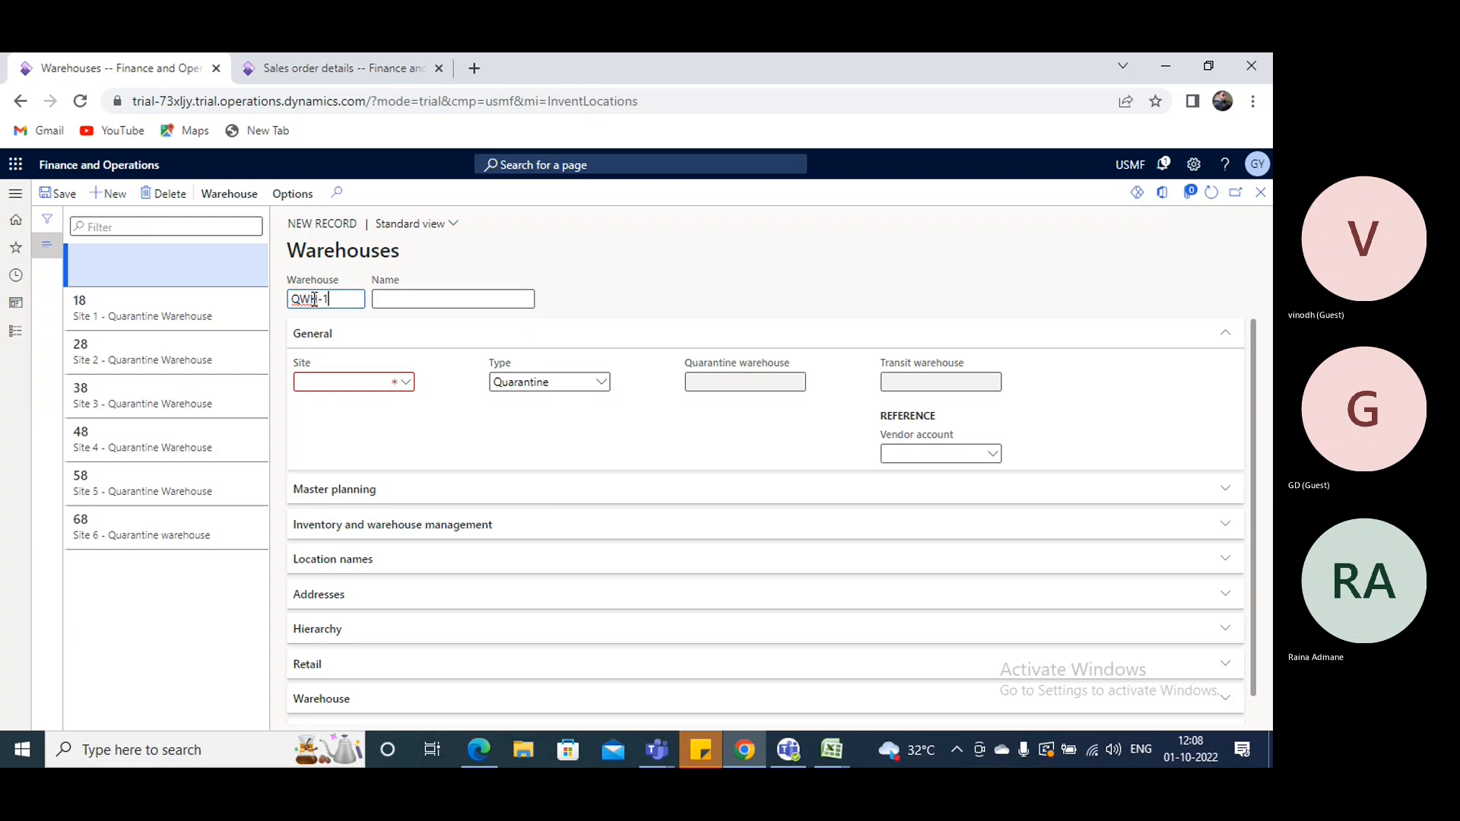
type("0")
- Reuse the ID QWH-10 as the quarantine warehouse's name and enter site 10
left_click_drag(360, 301, 193, 297)
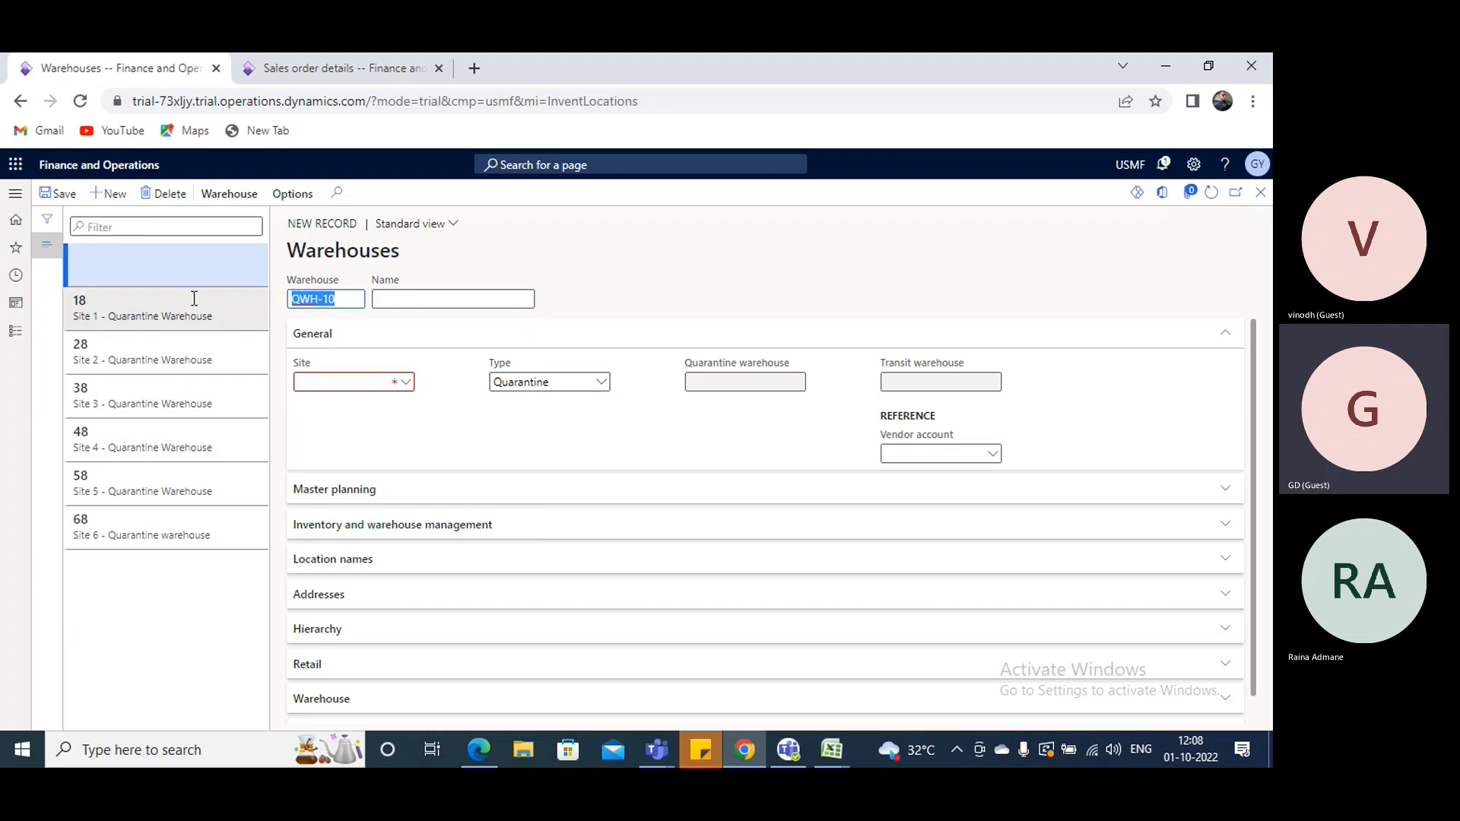
left_click(431, 297)
key("ctrl+v")
left_click(388, 386)
type("10")
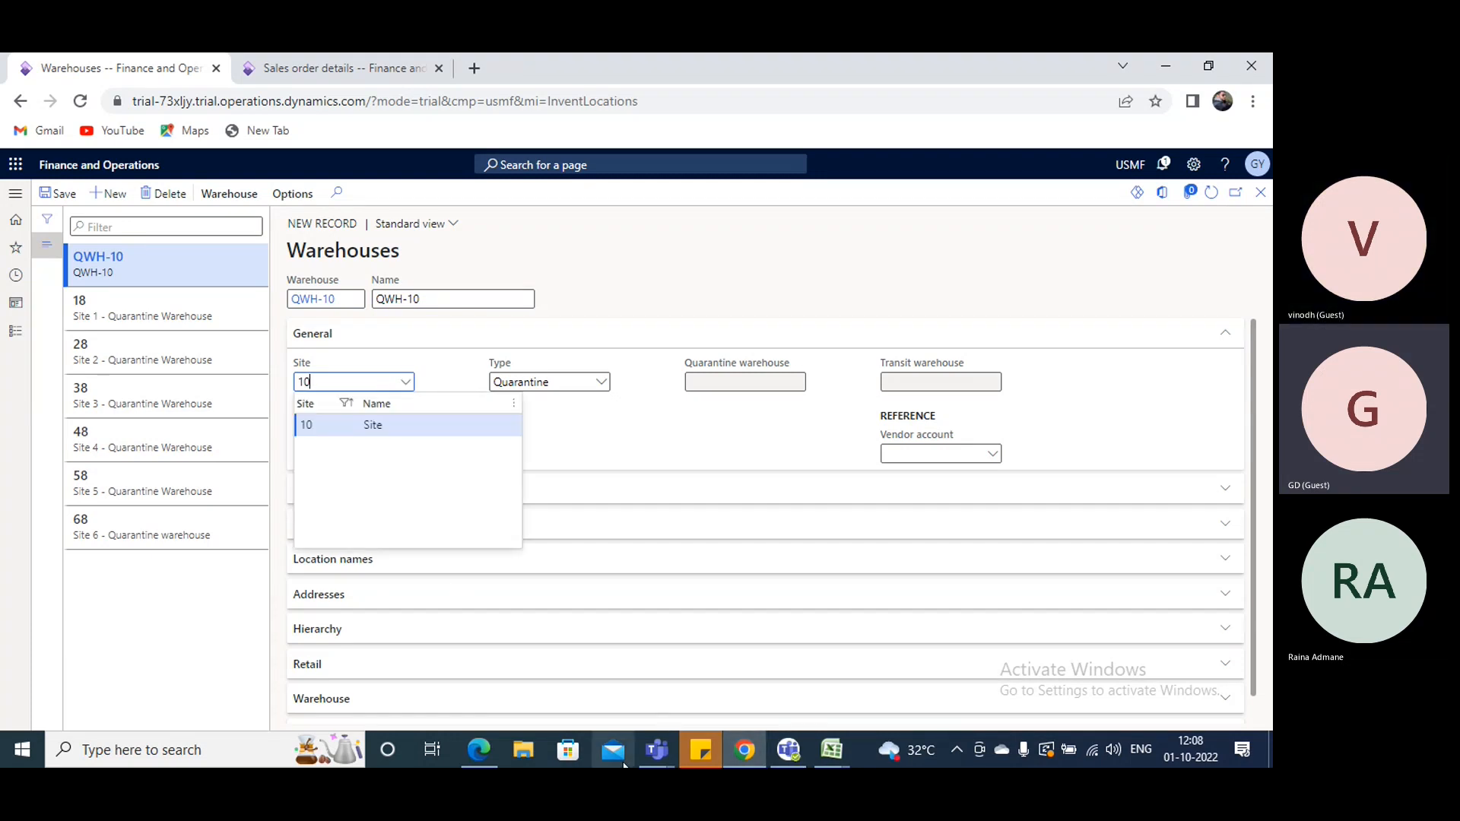
- Switch to the Microsoft Teams meeting window and leave the call
mouse_move(656, 750)
mouse_move(587, 657)
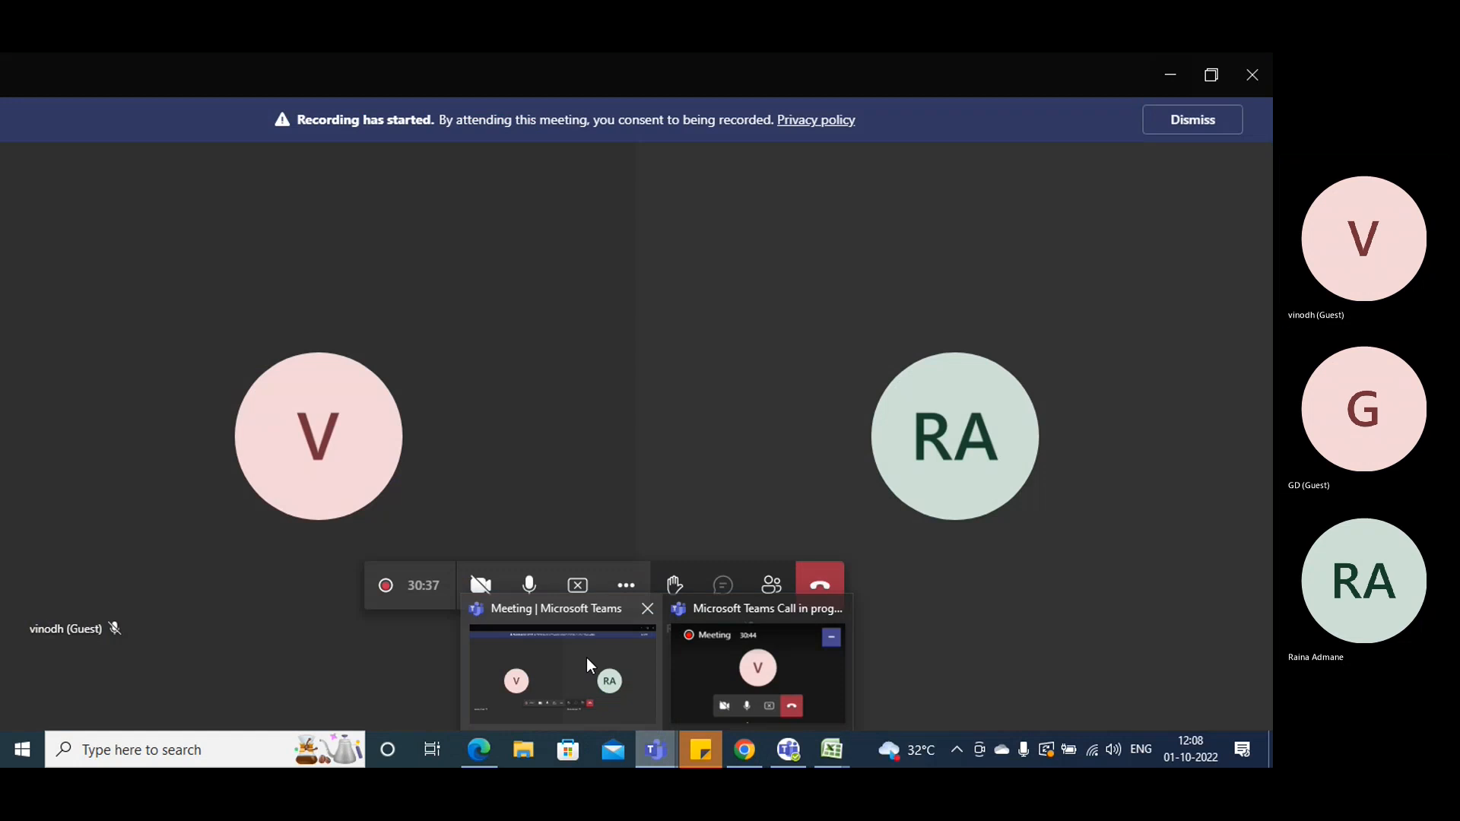
left_click(586, 658)
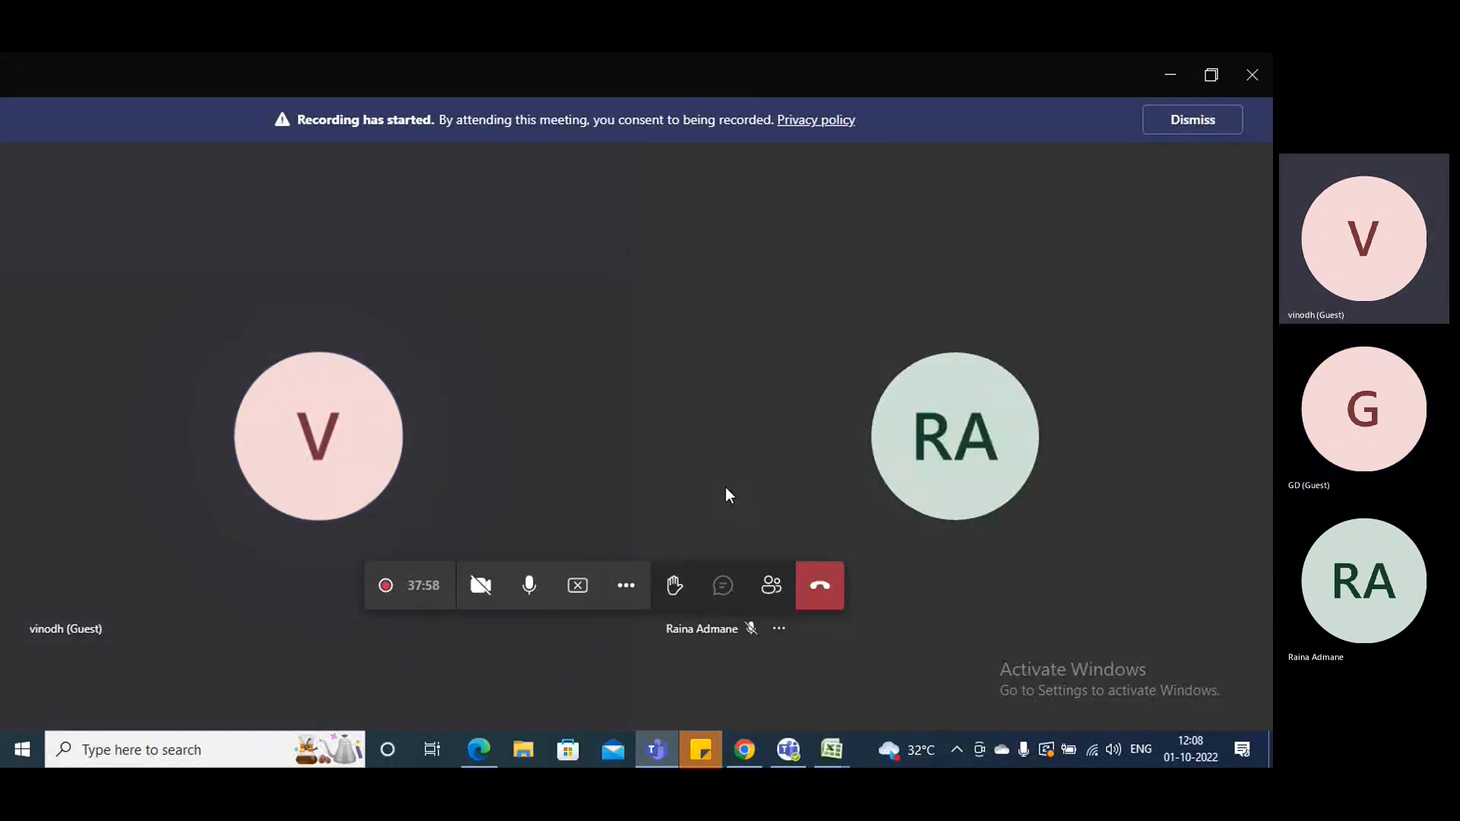
left_click(815, 584)
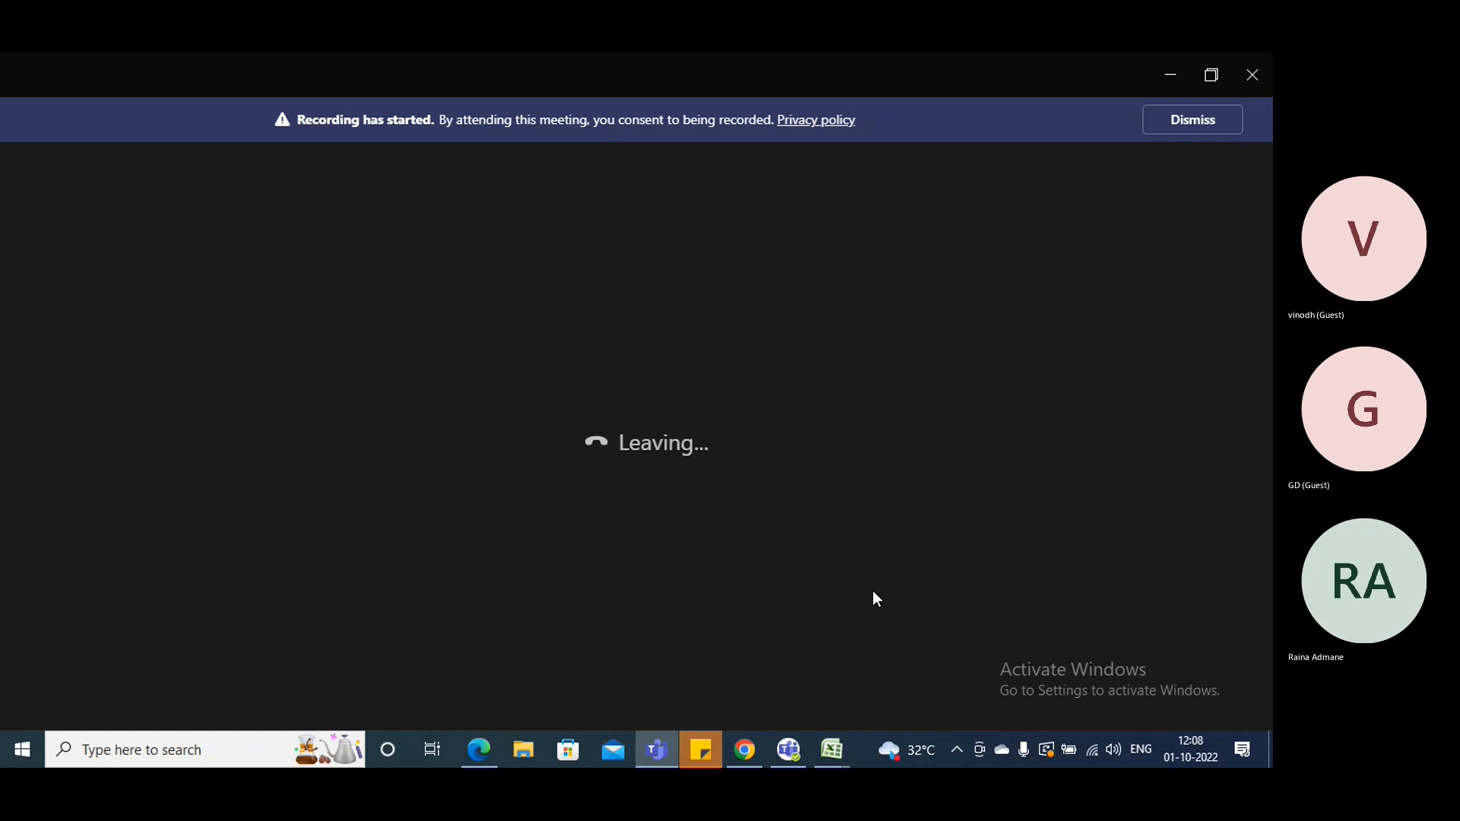